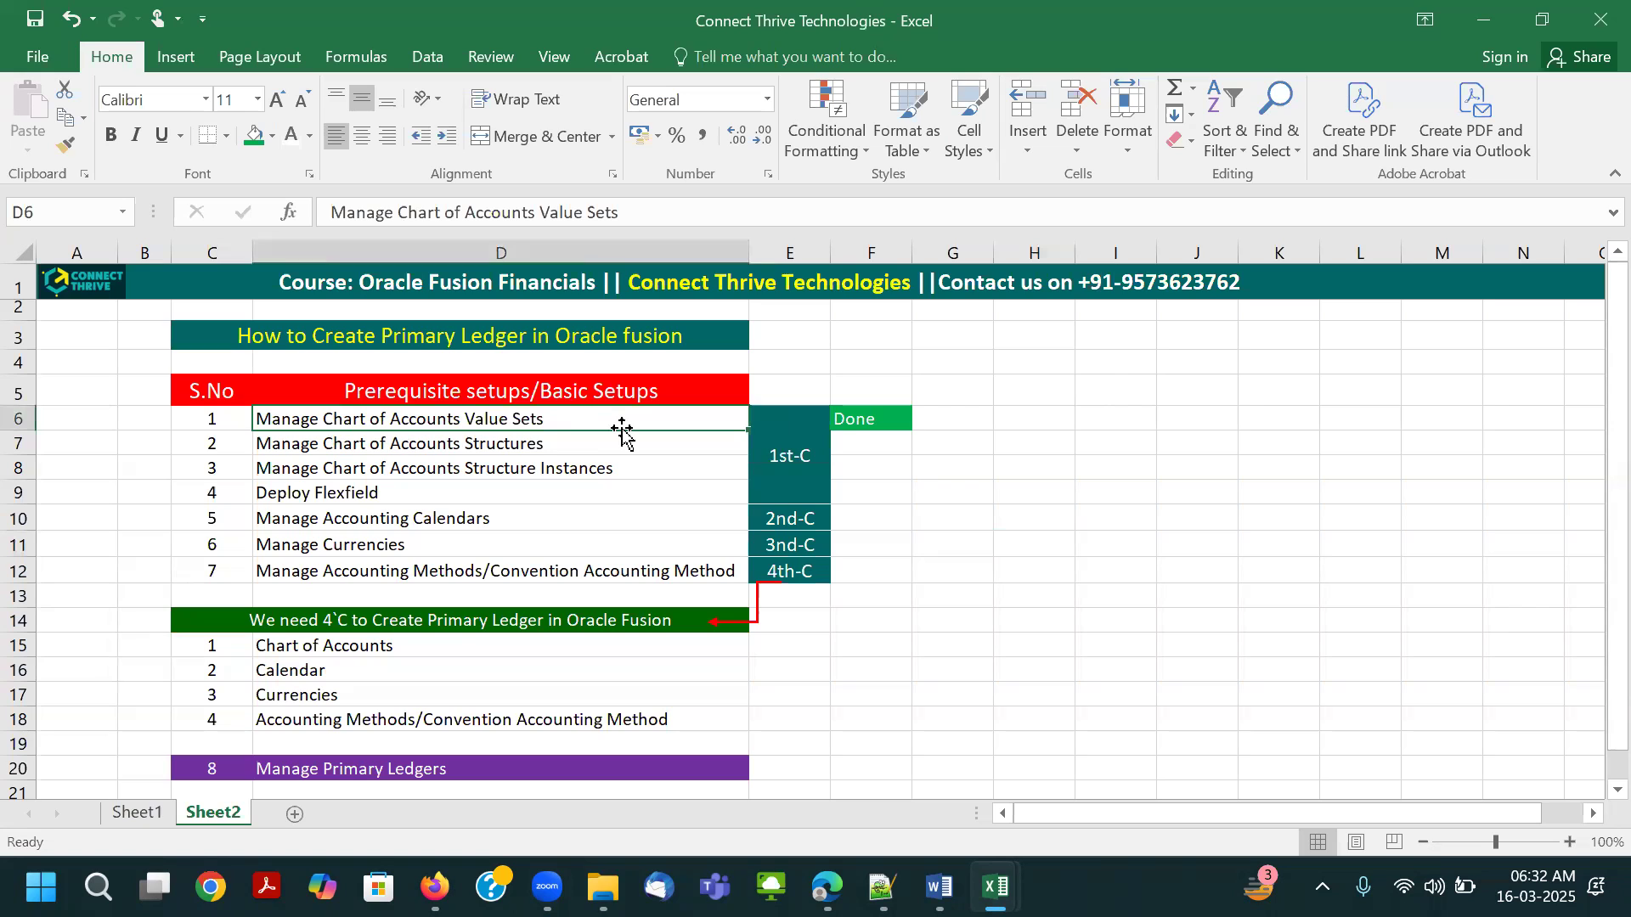
Switch to Oracle Fusion in Firefox and open the Manage Chart of Accounts Value Sets task.
click(854, 420)
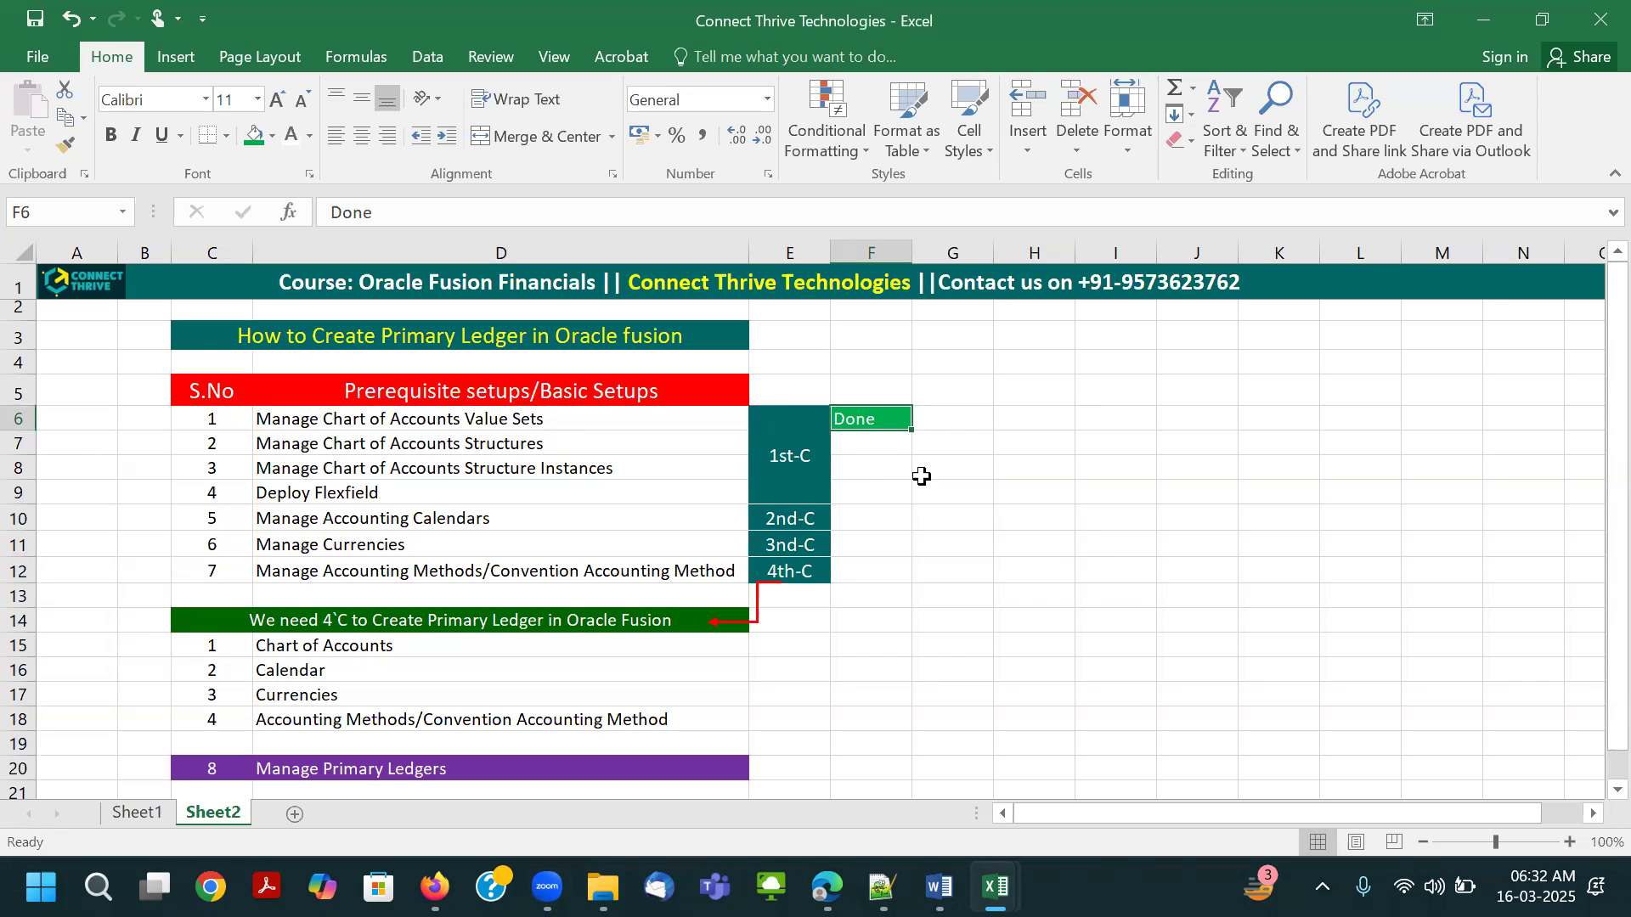
key(alt+Tab)
key(alt+Tab)
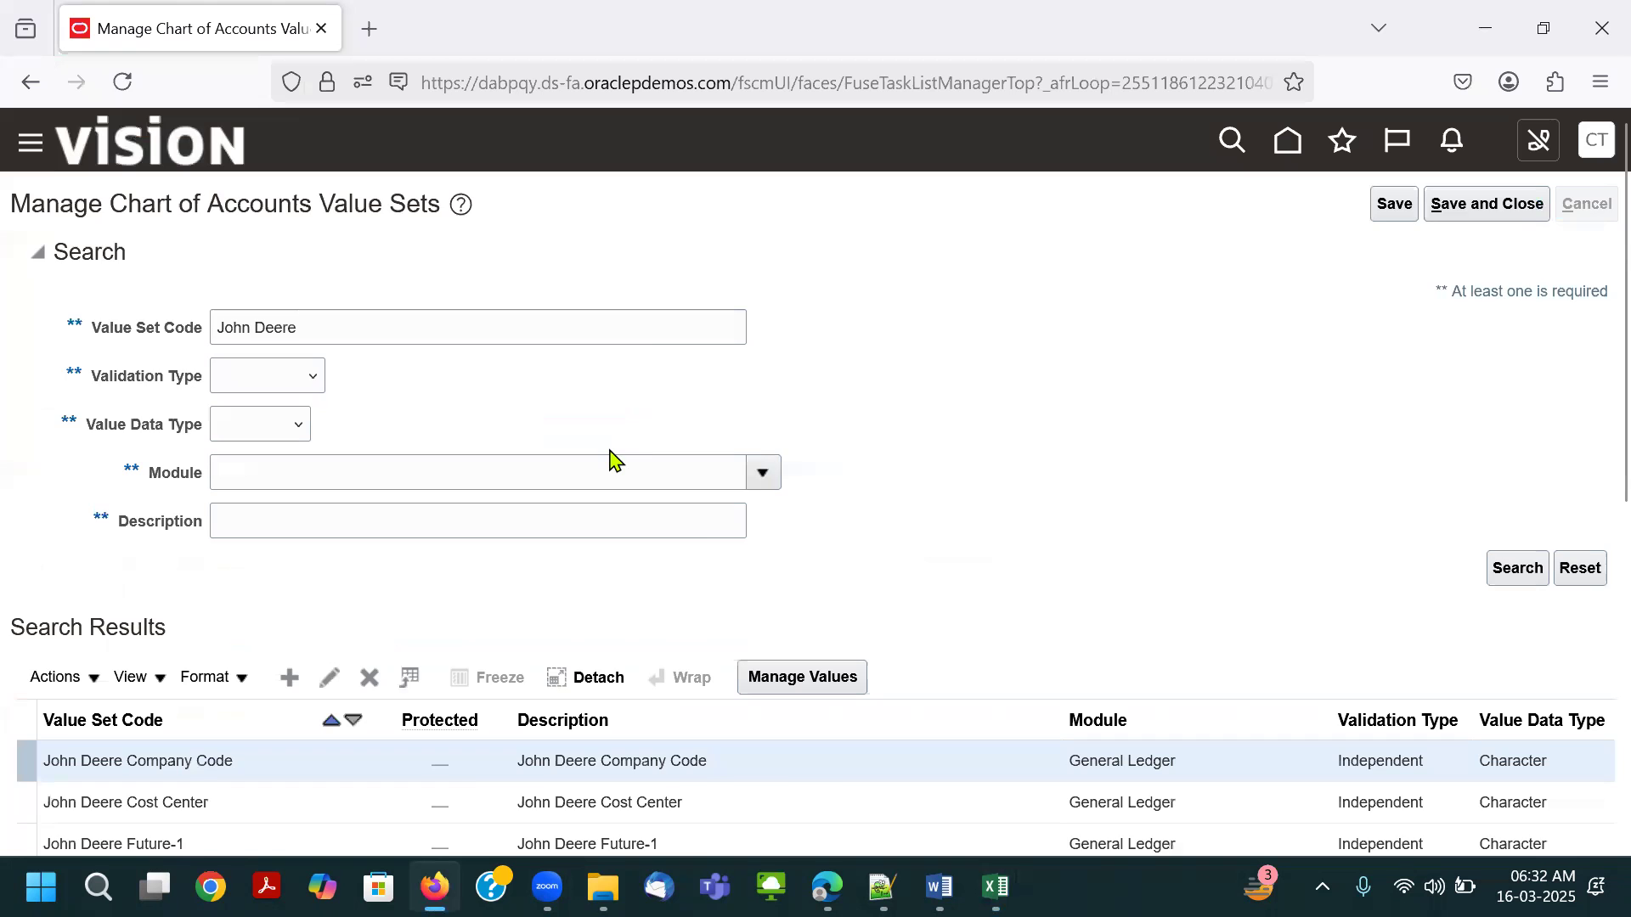
click(835, 494)
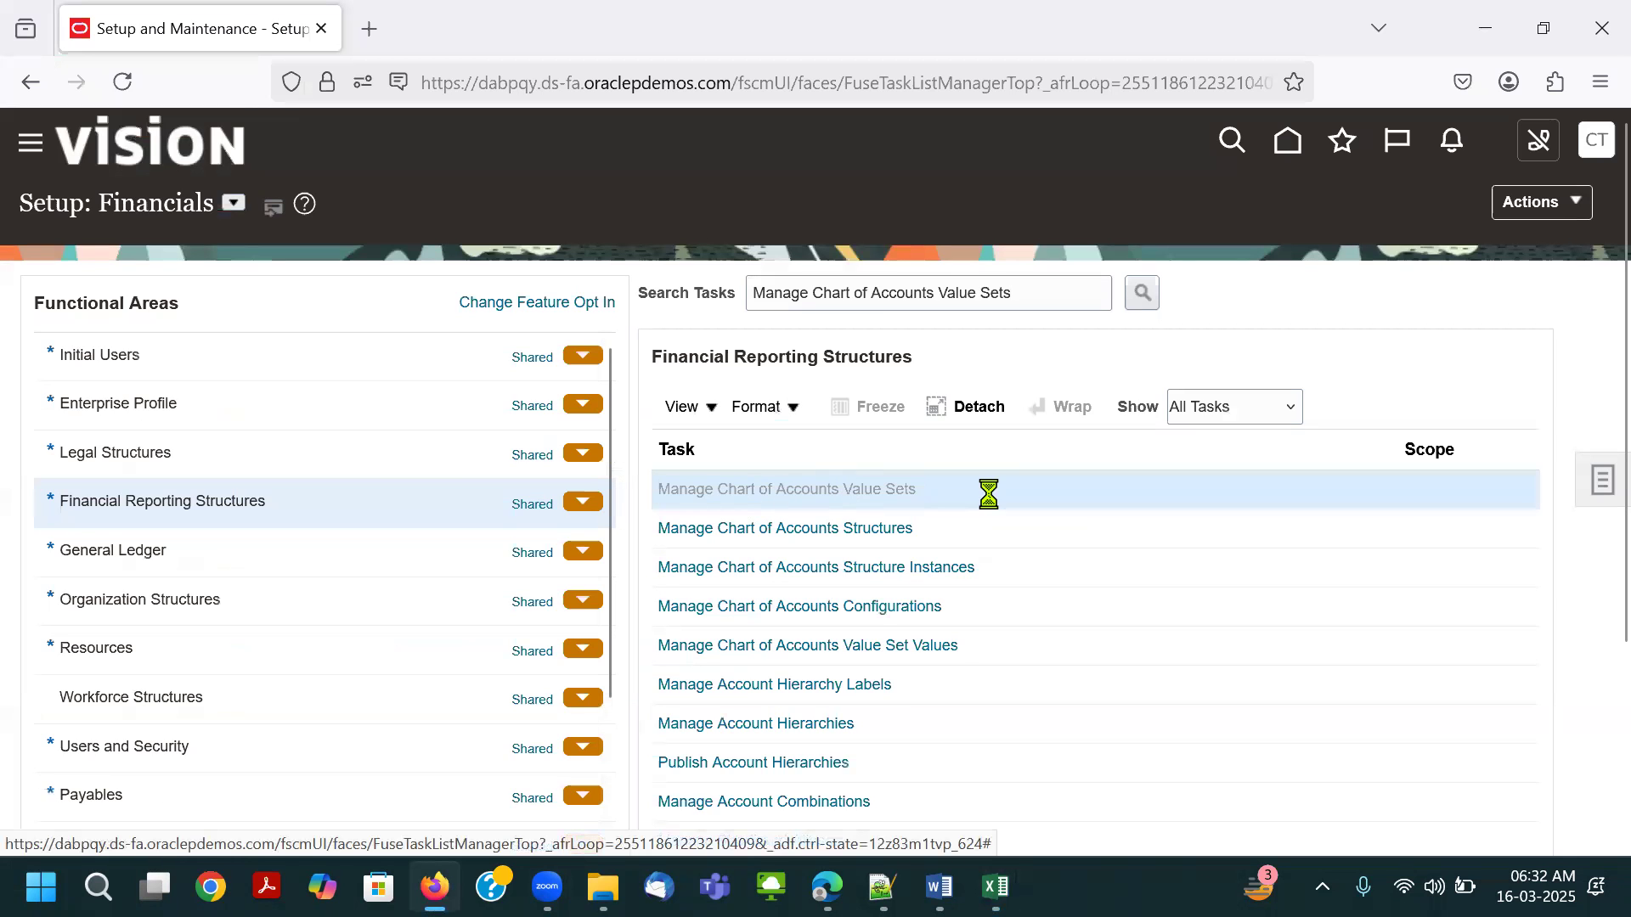
Search the chart of accounts value sets for the value set code JOHN and review the listed sets.
click(466, 335)
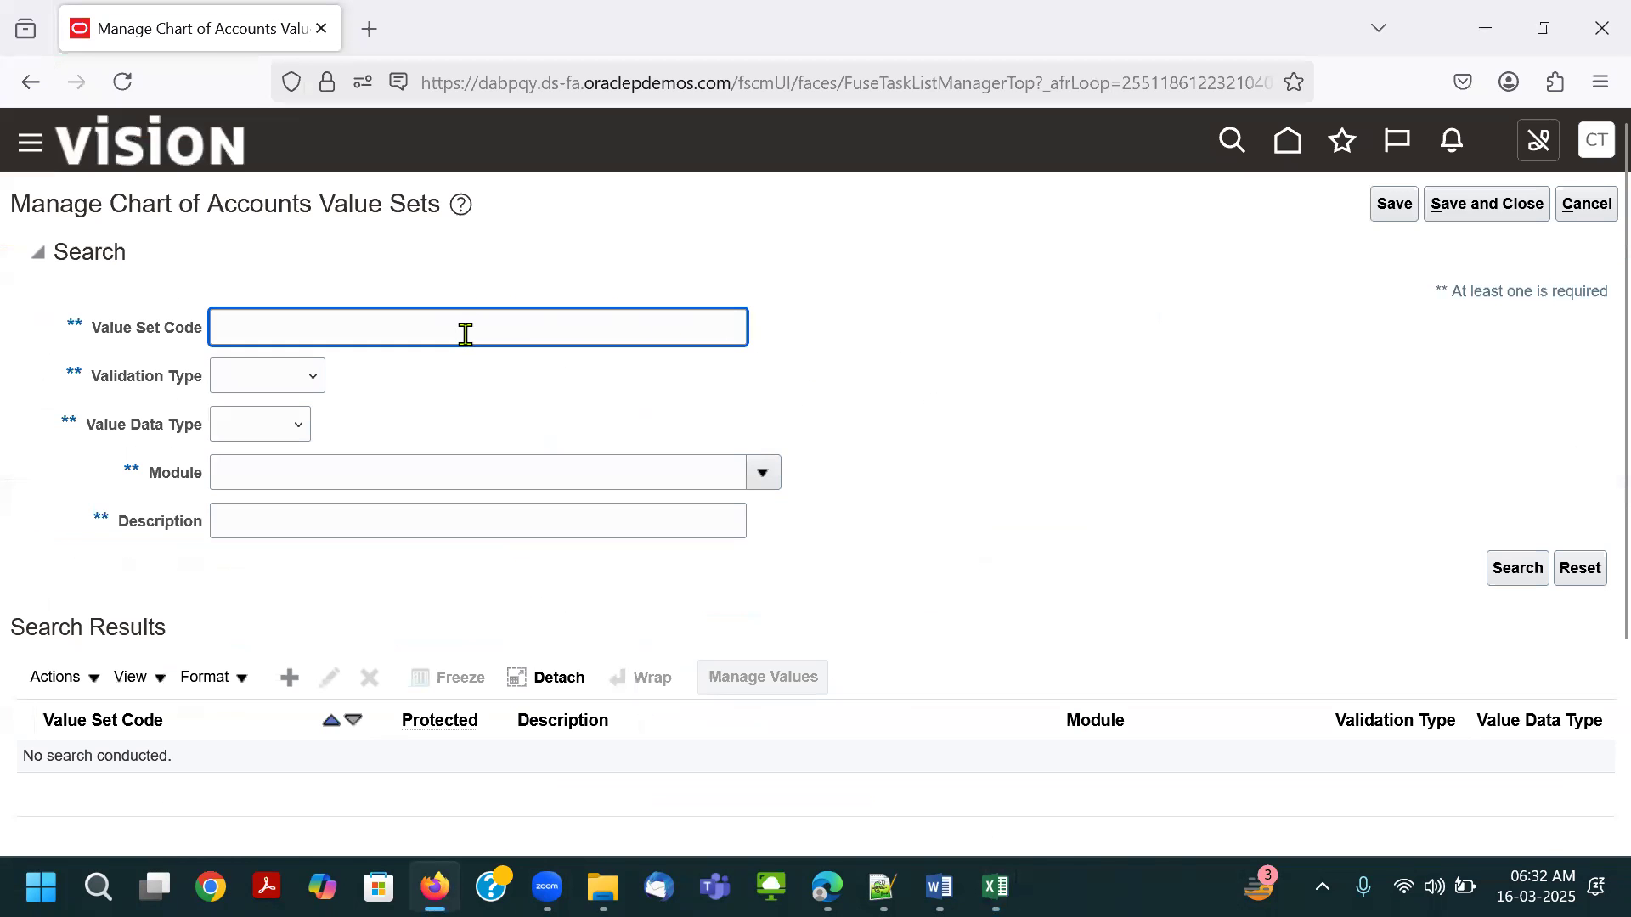
text(JOHN)
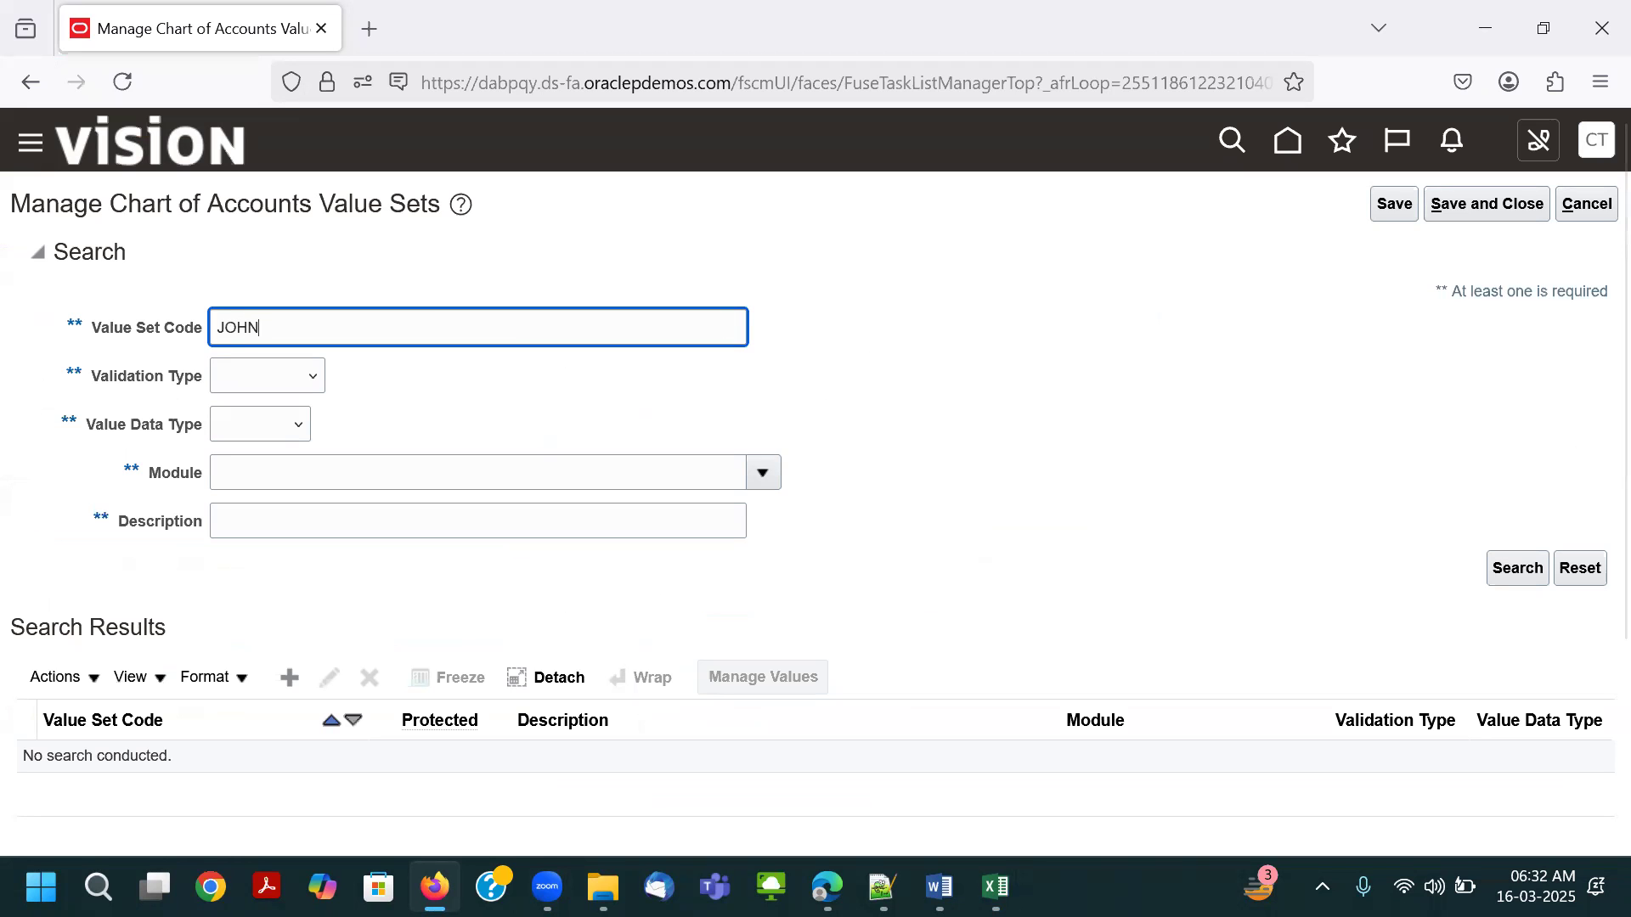
key(Return)
scroll(436, 335, down, 5)
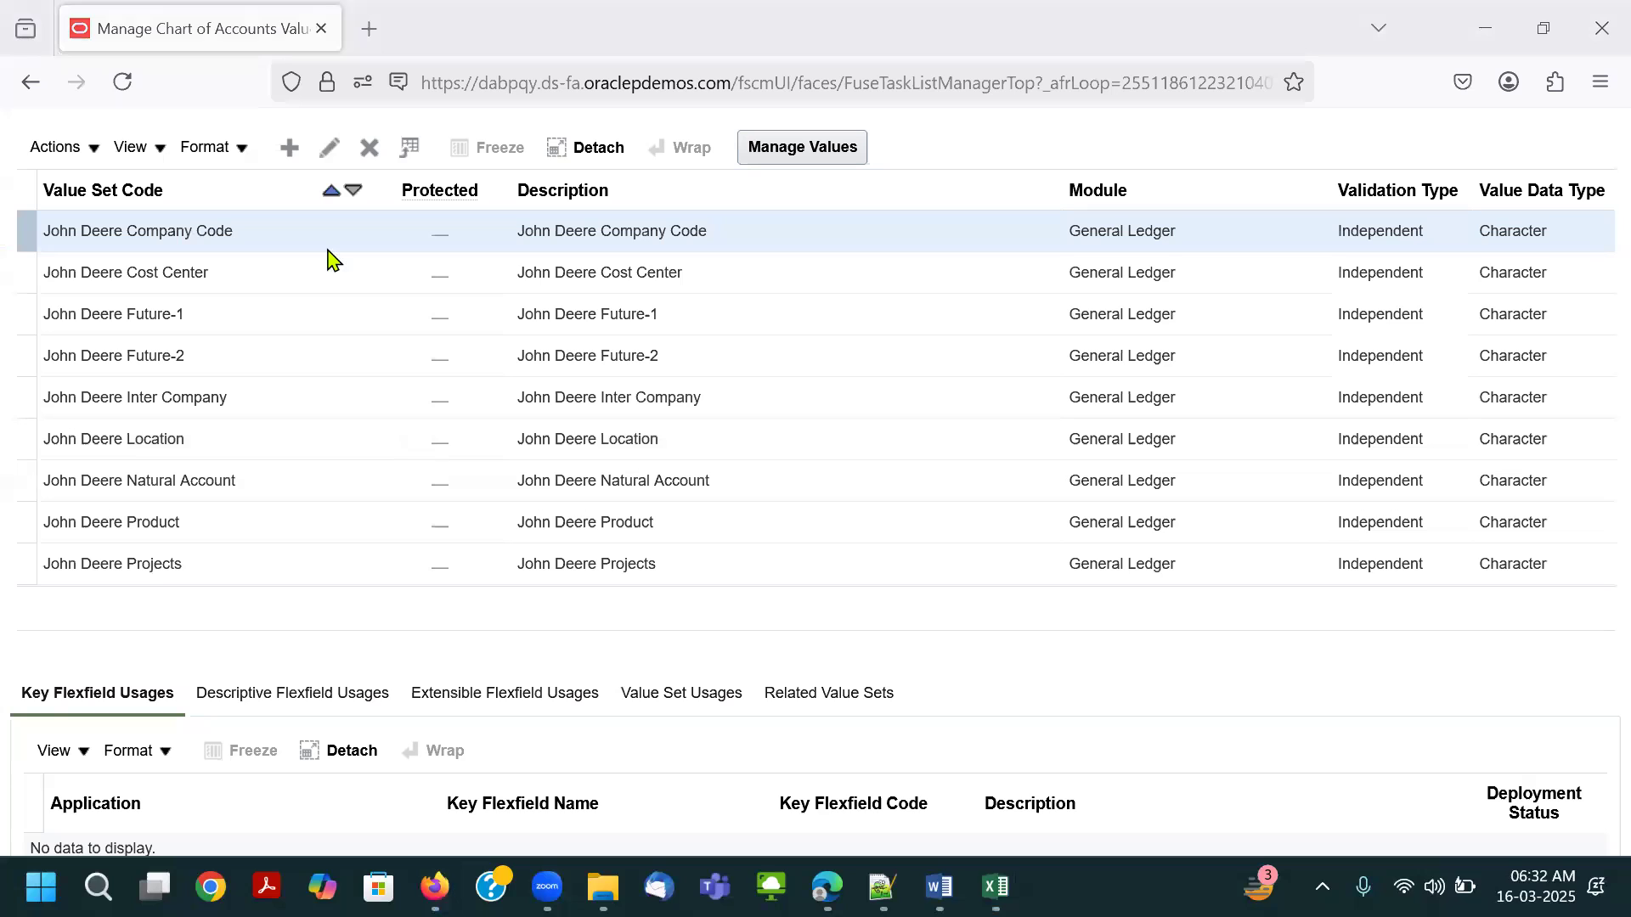
drag(17, 169, 723, 581)
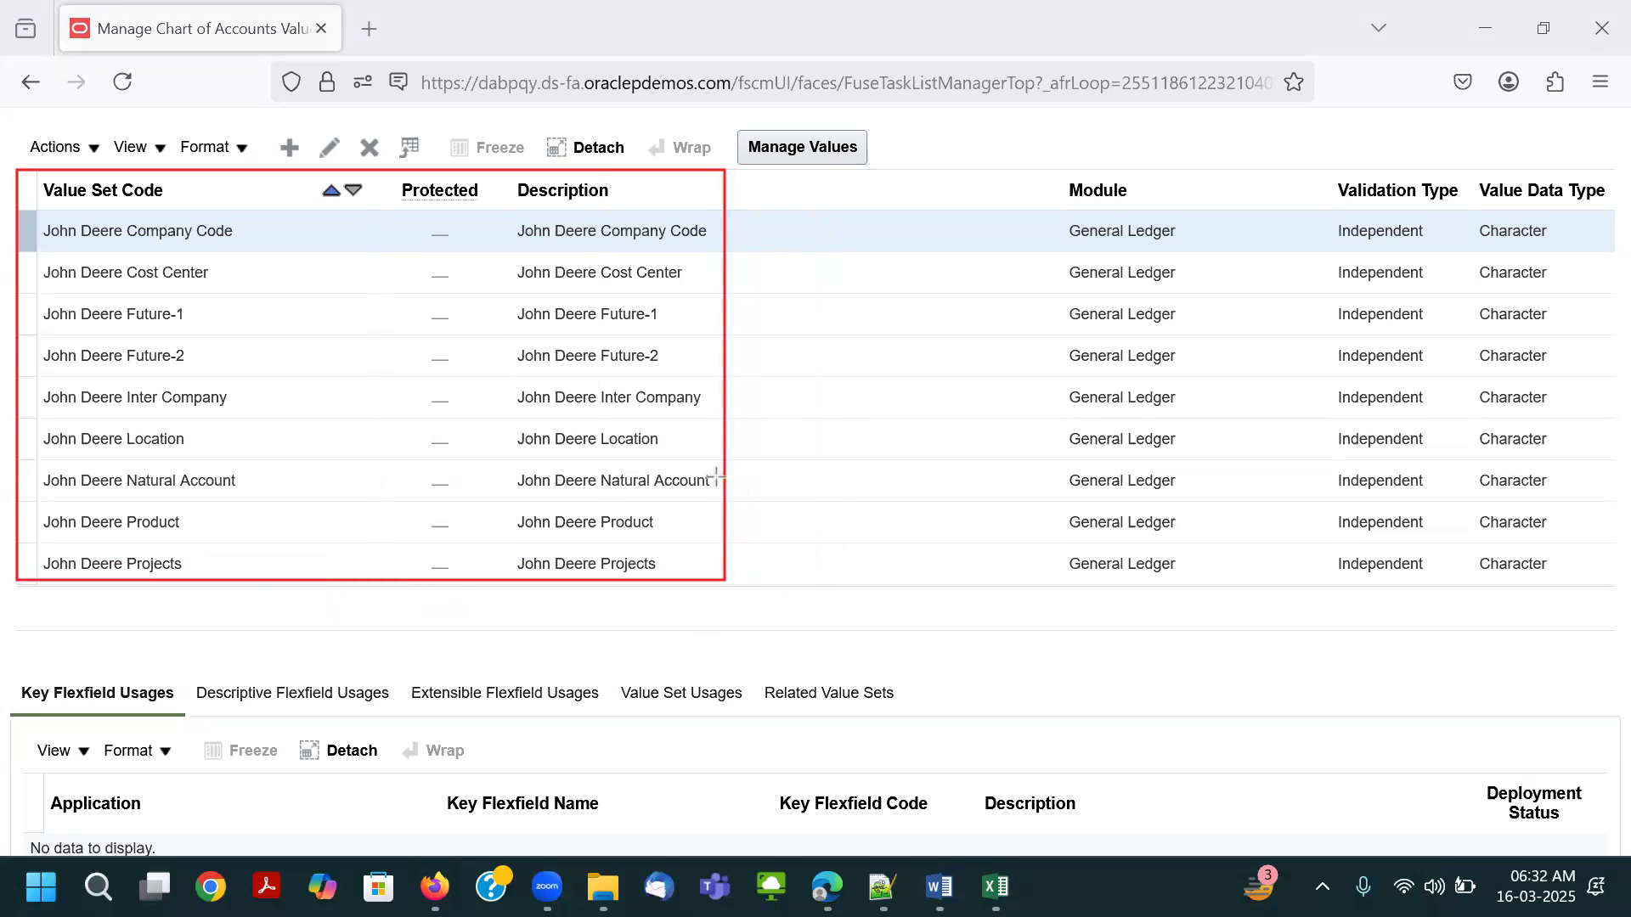
click(488, 171)
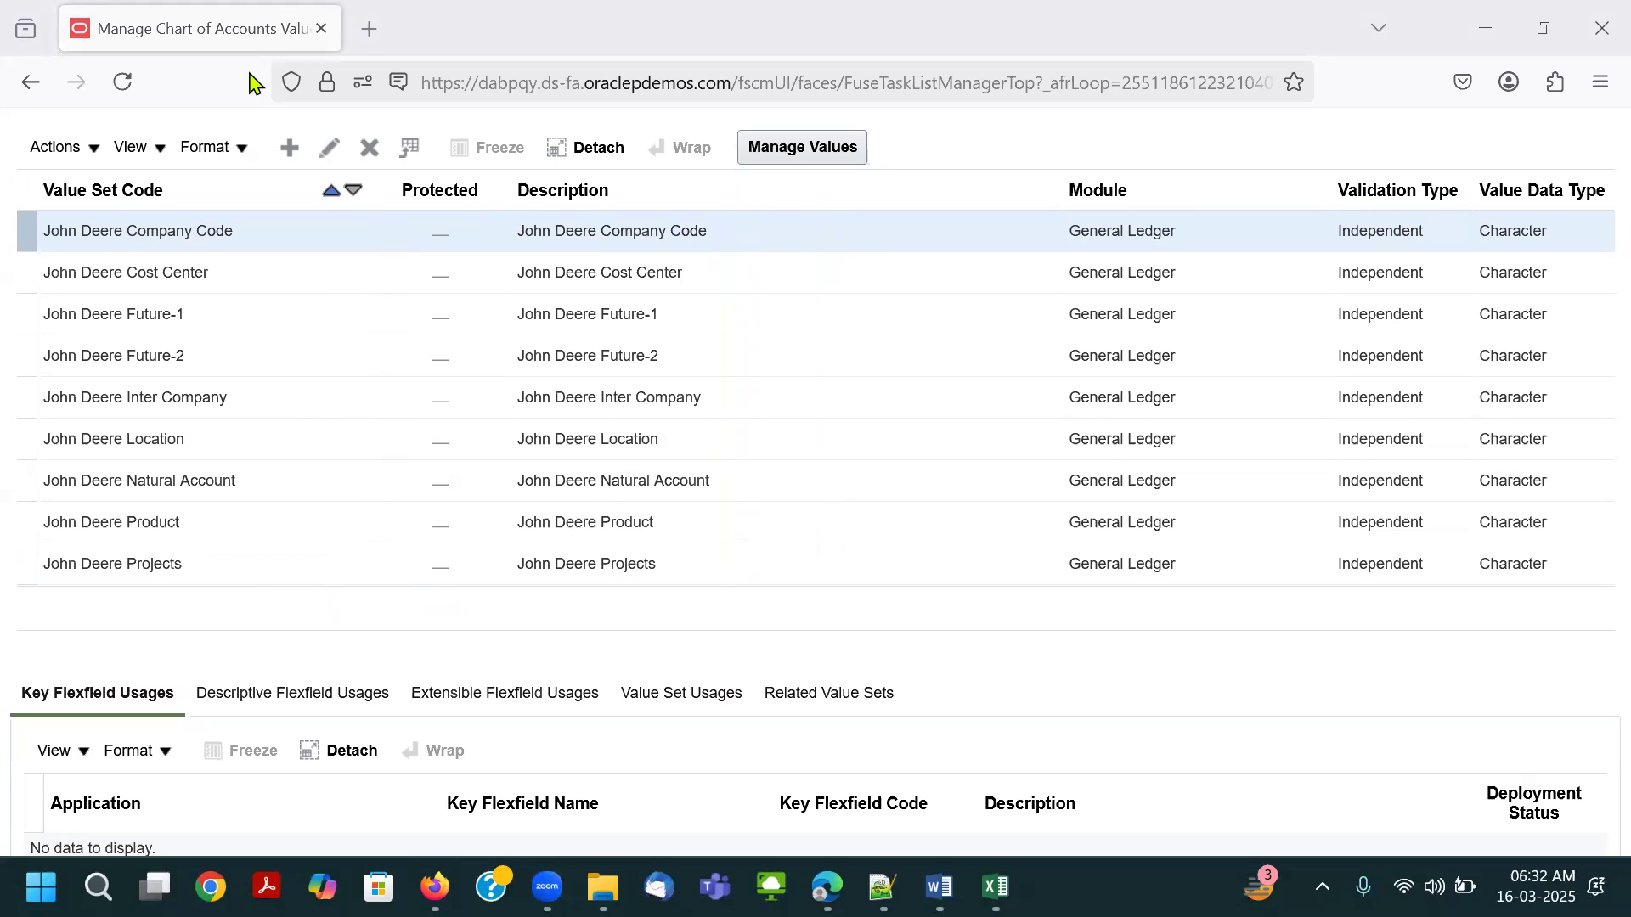
Save and close the value sets page and switch back to the prerequisite setups worksheet in Excel.
scroll(1104, 425, up, 6)
click(1496, 207)
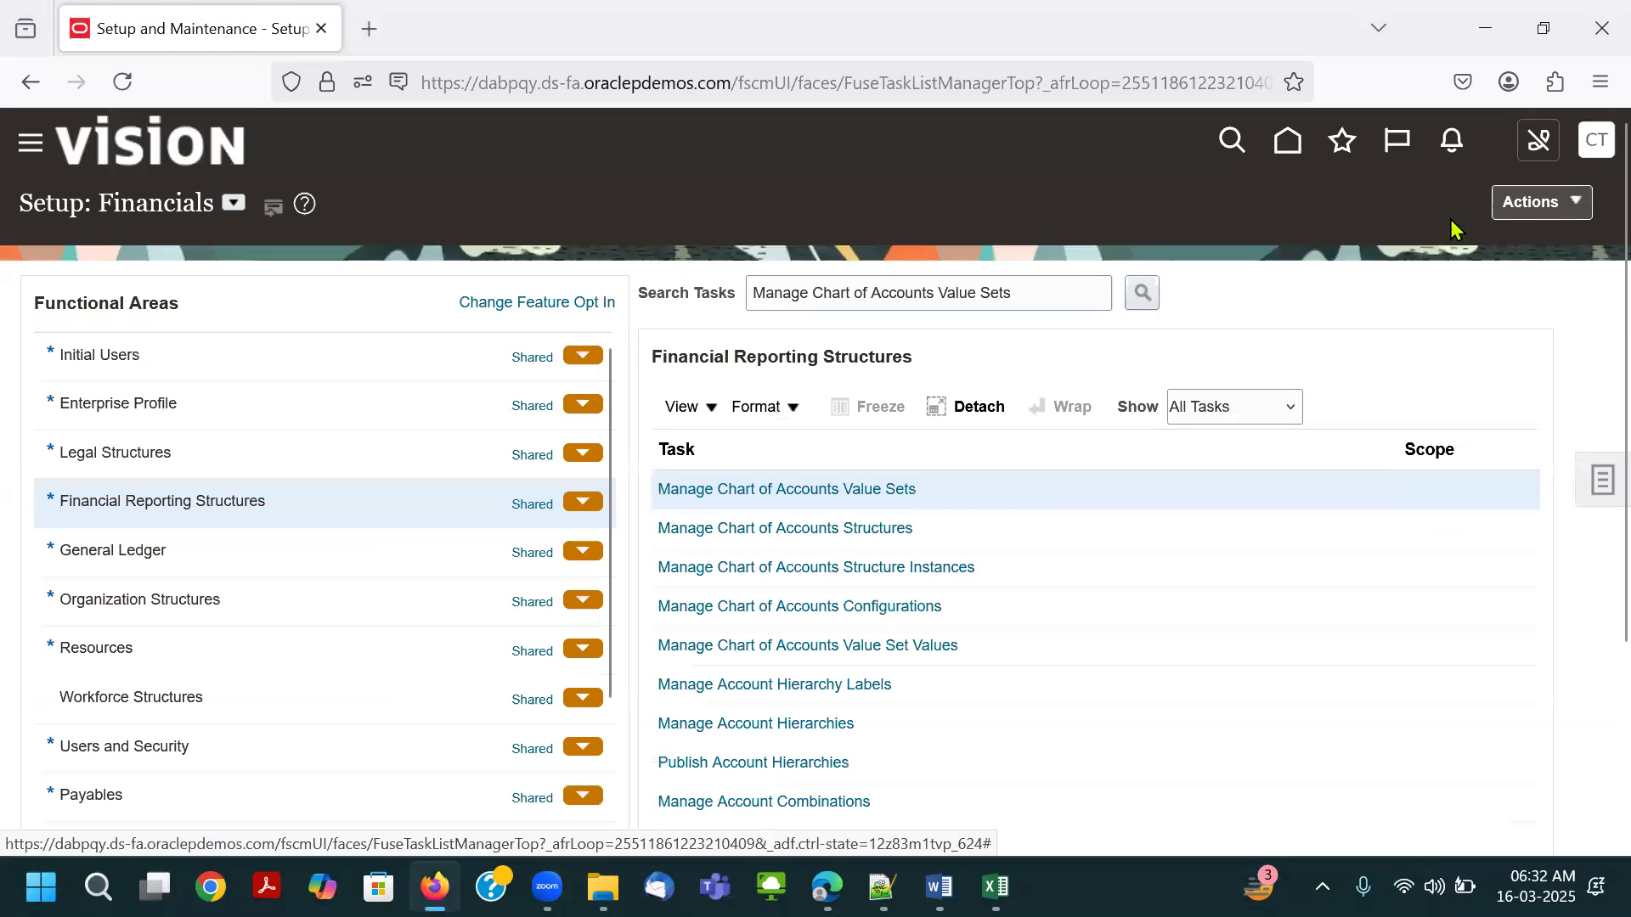
key(alt+Tab)
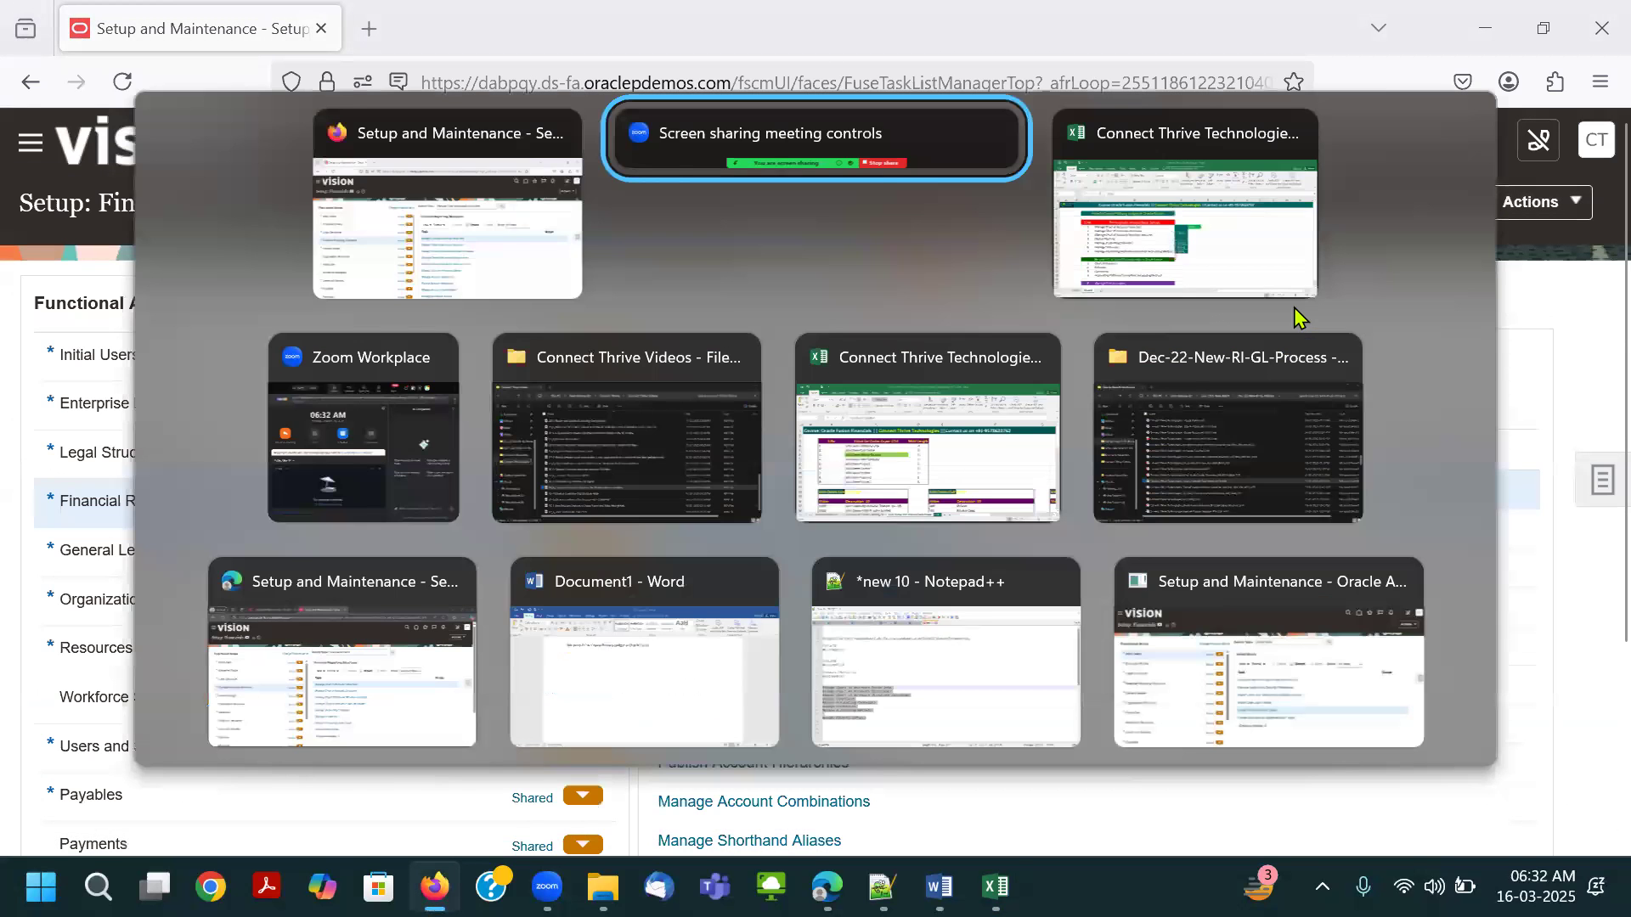
click(1293, 308)
click(481, 764)
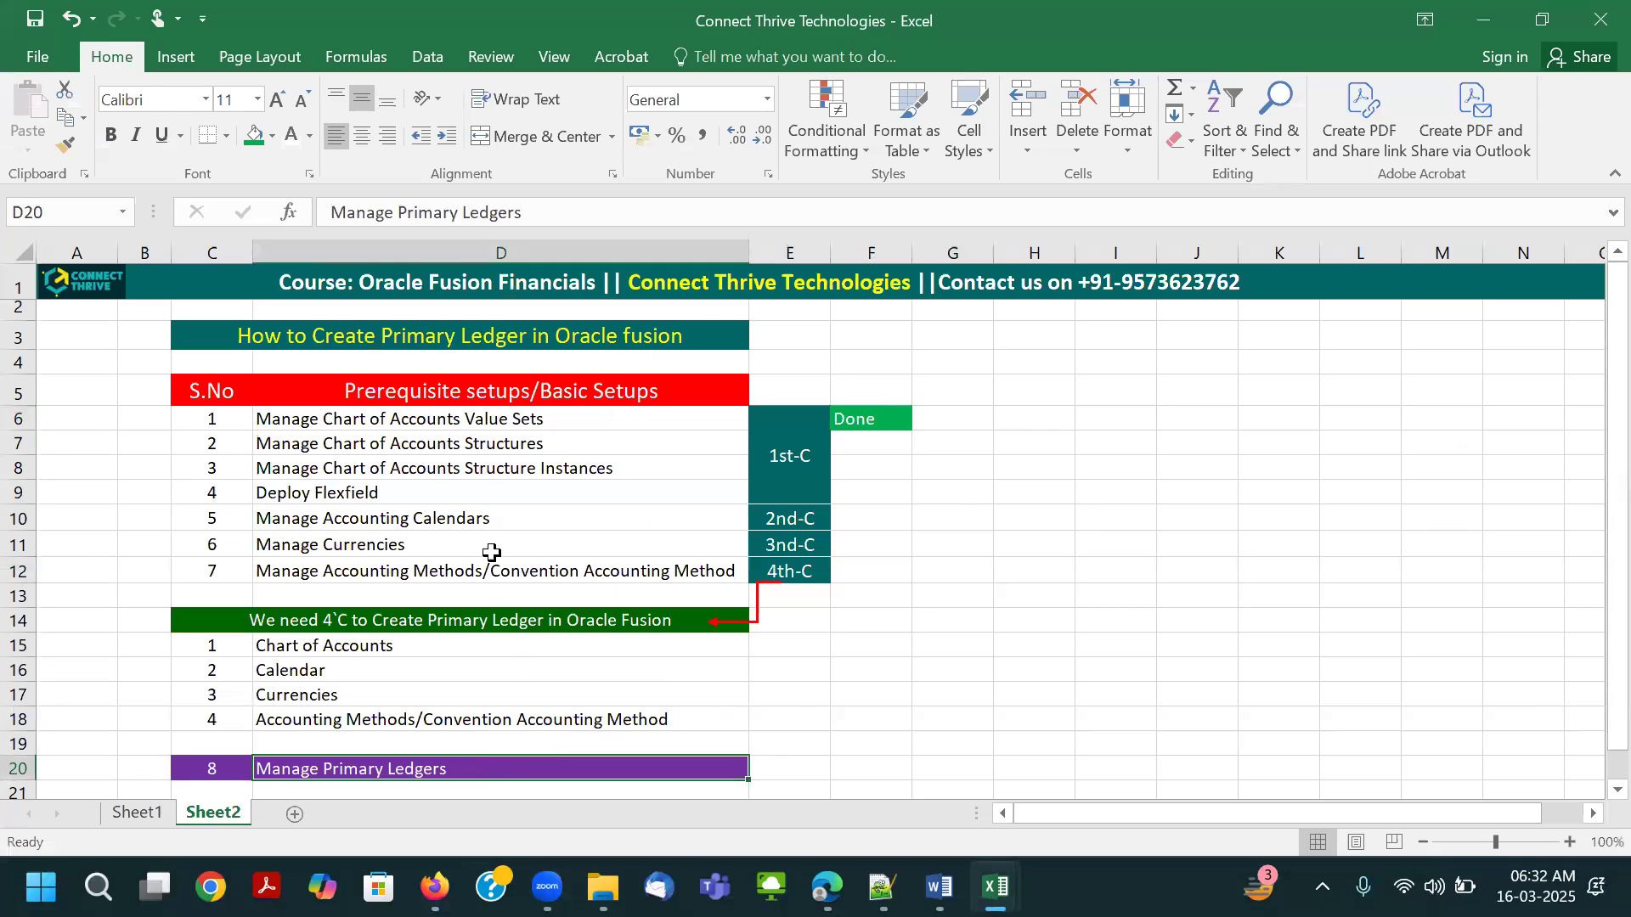
click(544, 423)
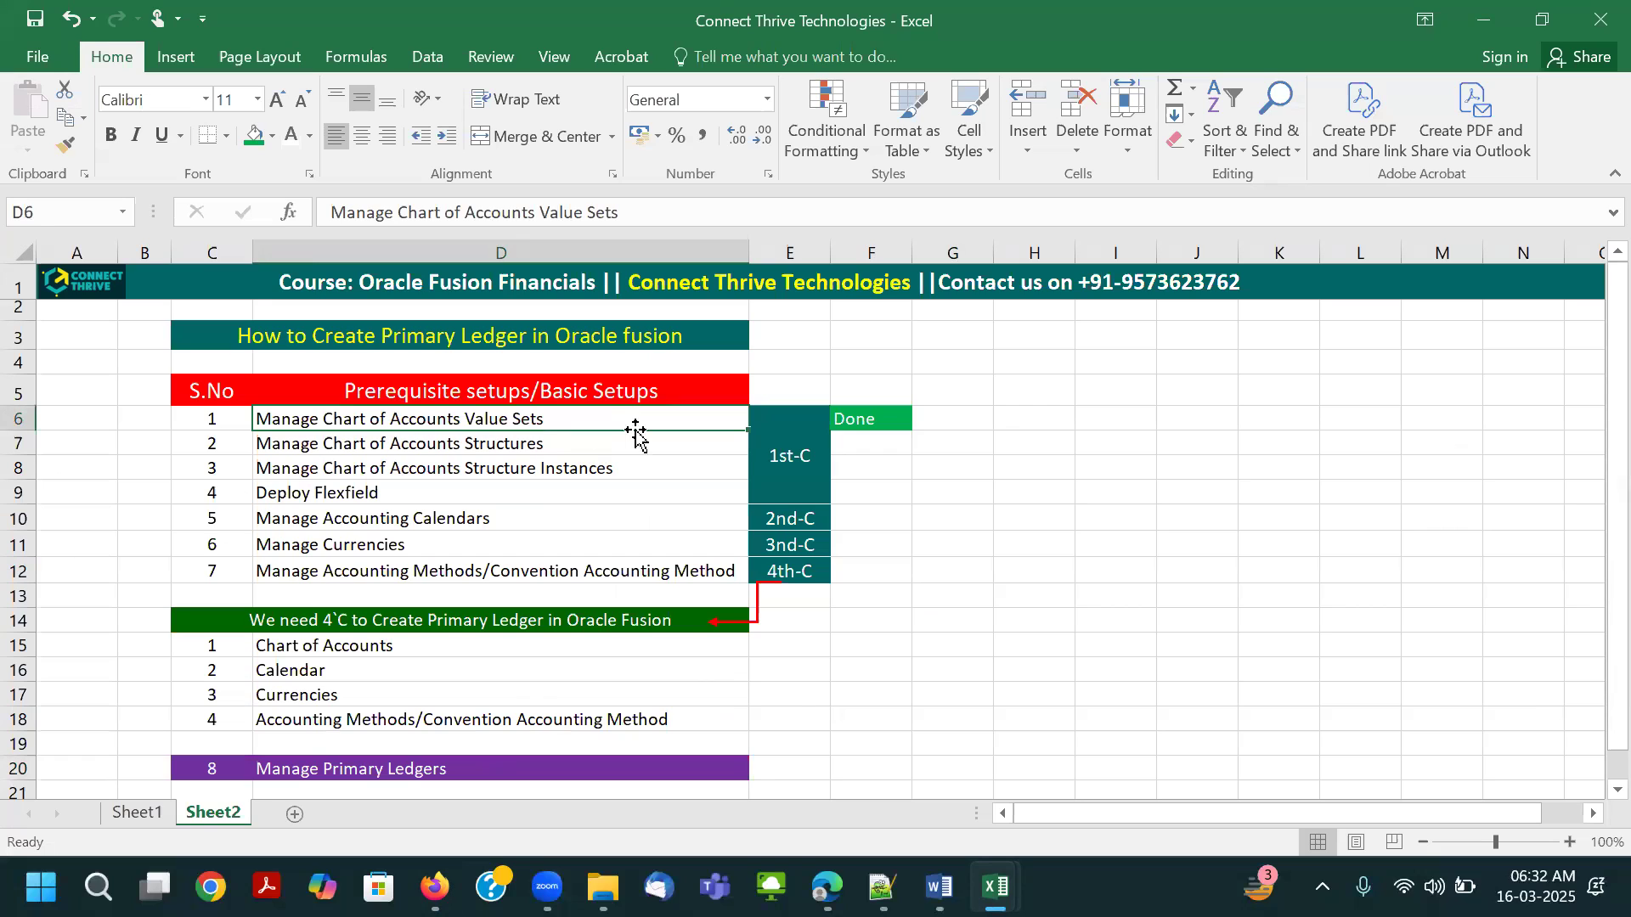
click(845, 419)
click(601, 419)
click(846, 427)
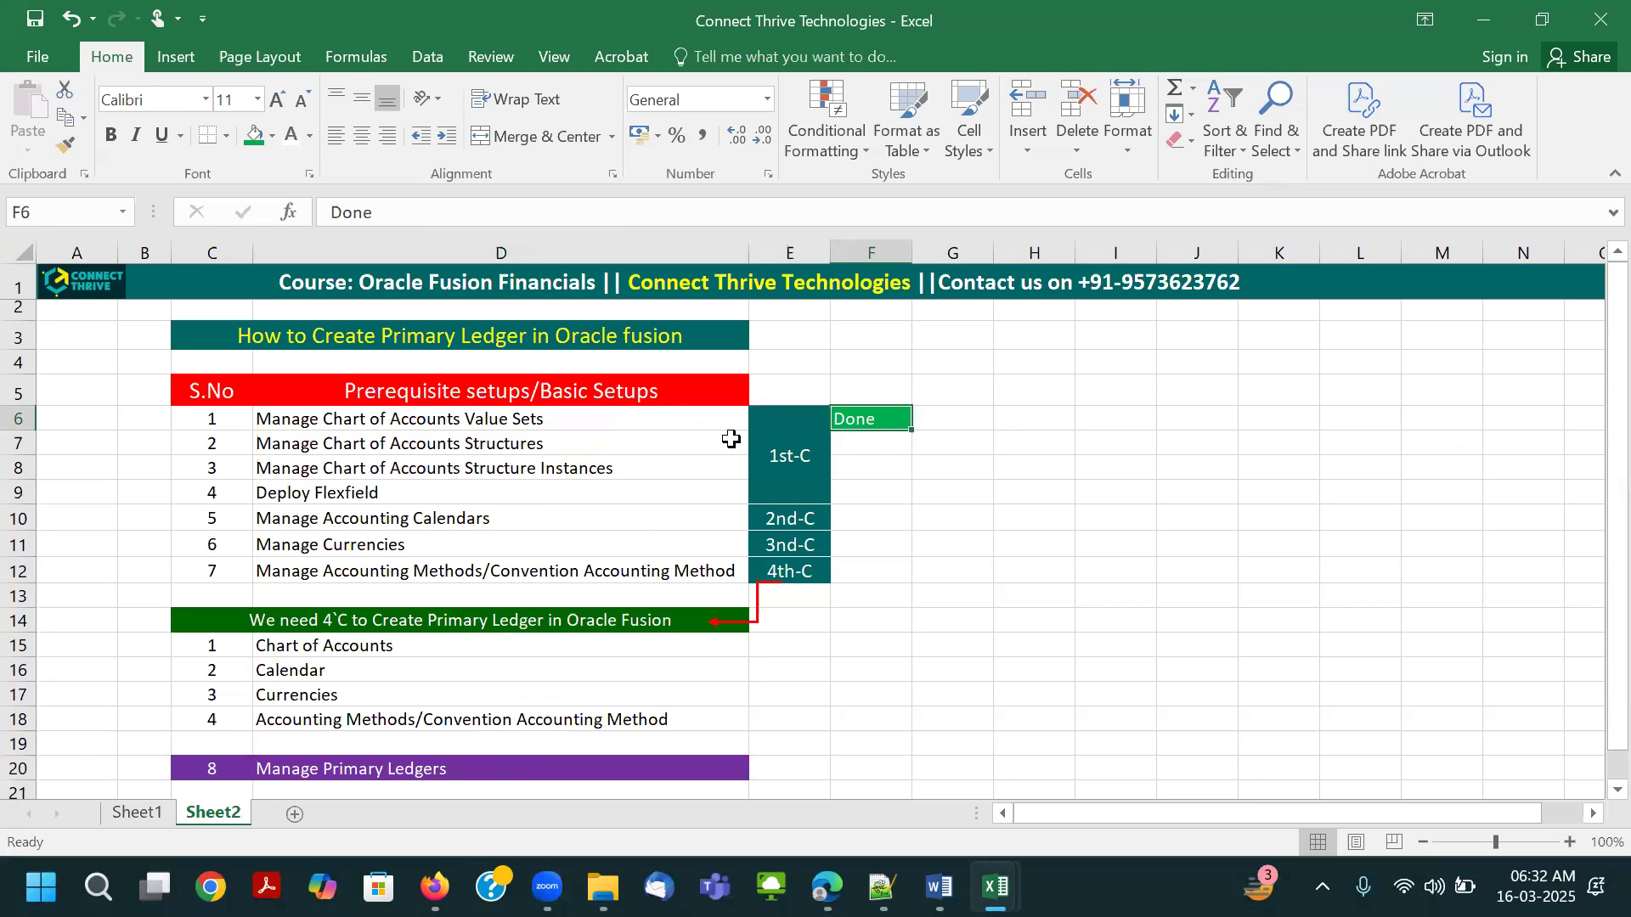
click(617, 464)
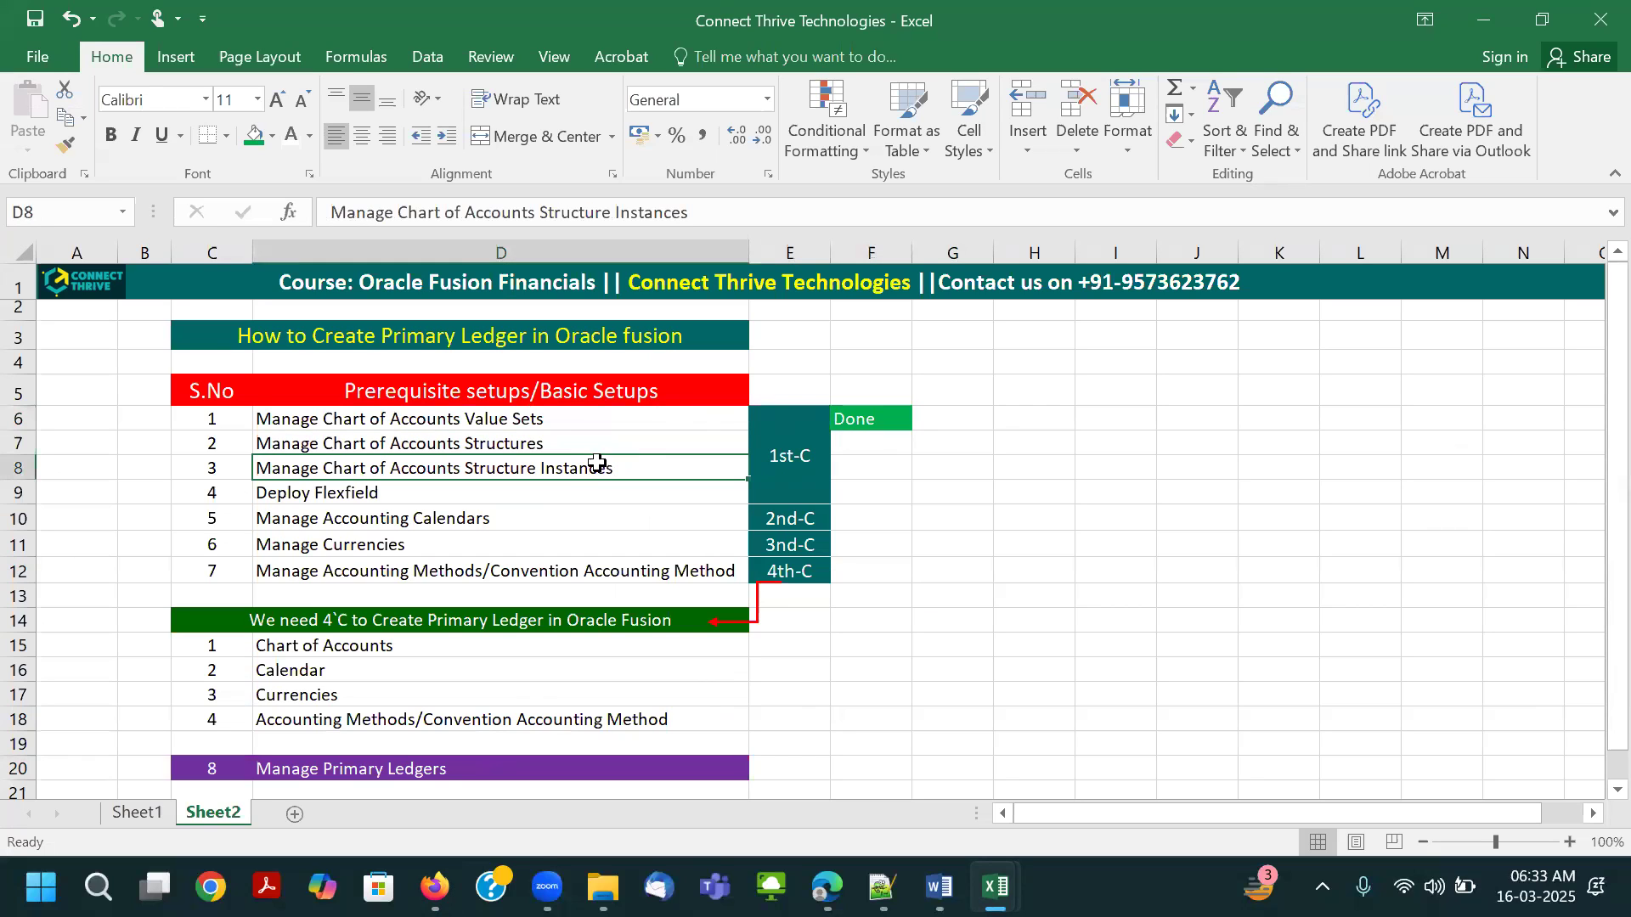
Append "(Global COA)" to the Manage Chart of Accounts Structures entry in cell D7.
click(516, 444)
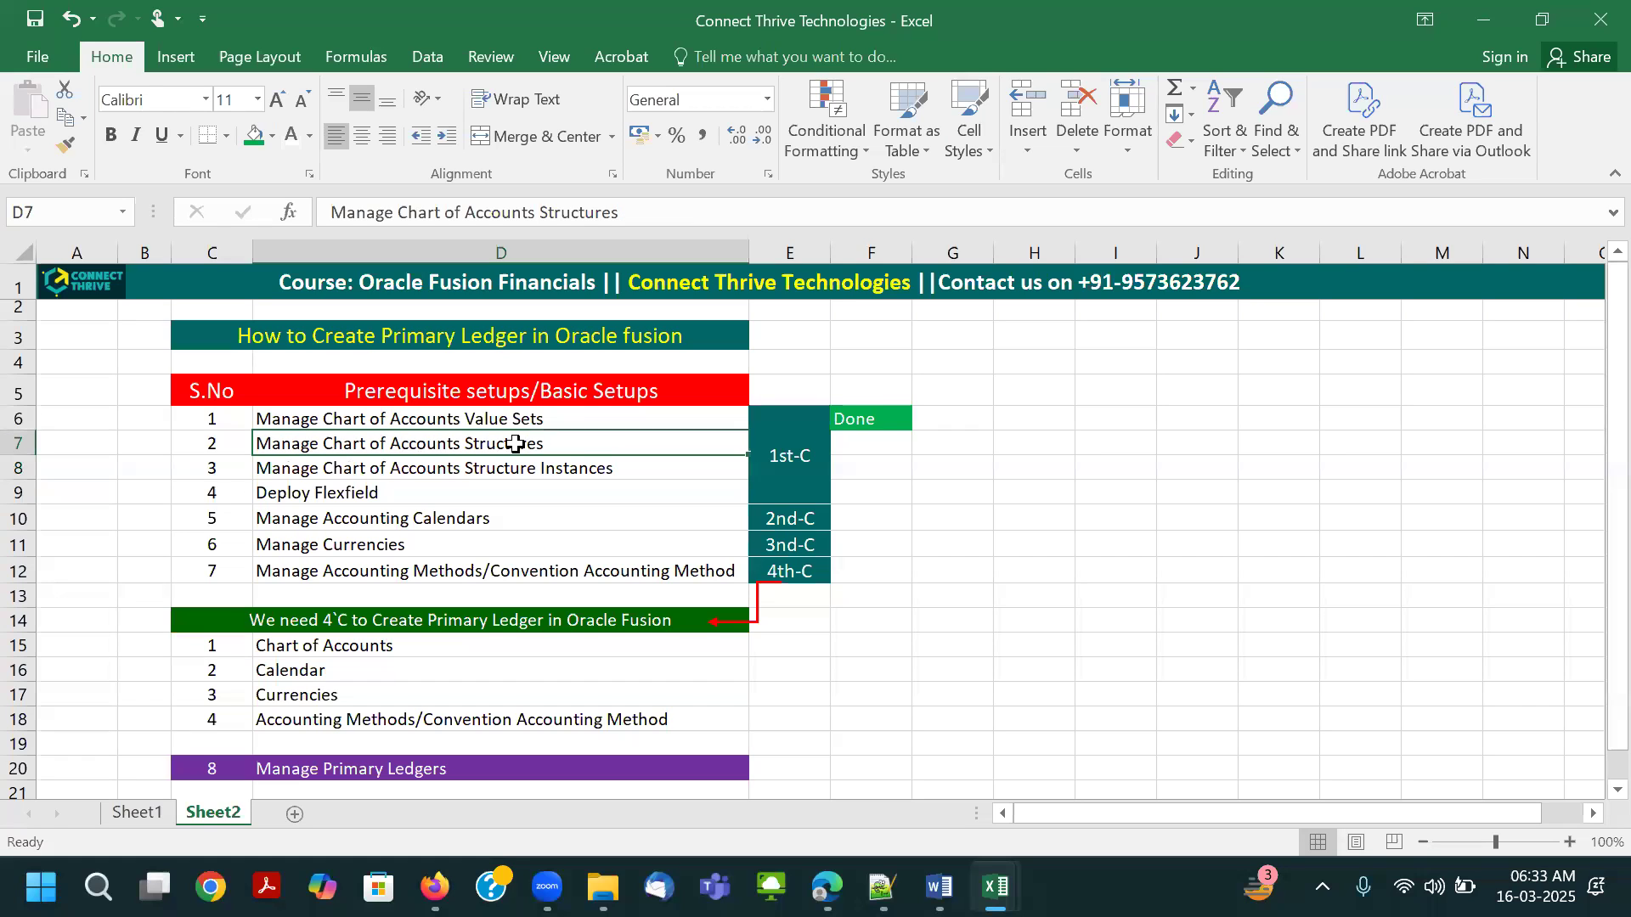
double_click(584, 445)
text((Global COA)
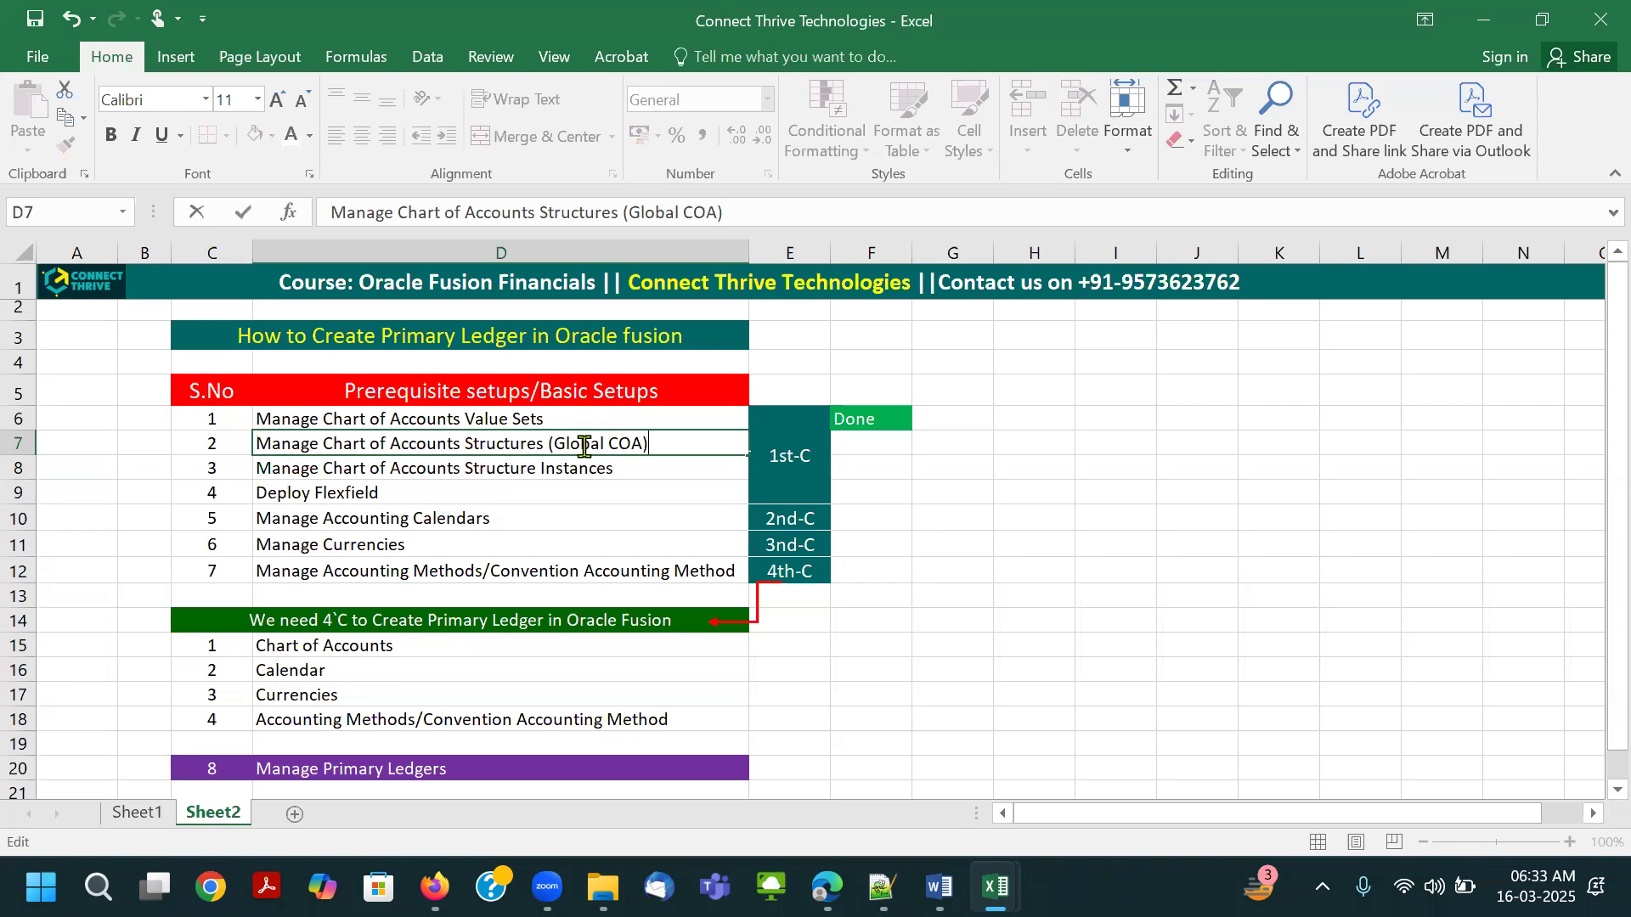
Append "(Instances COA)" to the Manage Chart of Accounts Structure Instances entry in cell D8.
double_click(554, 469)
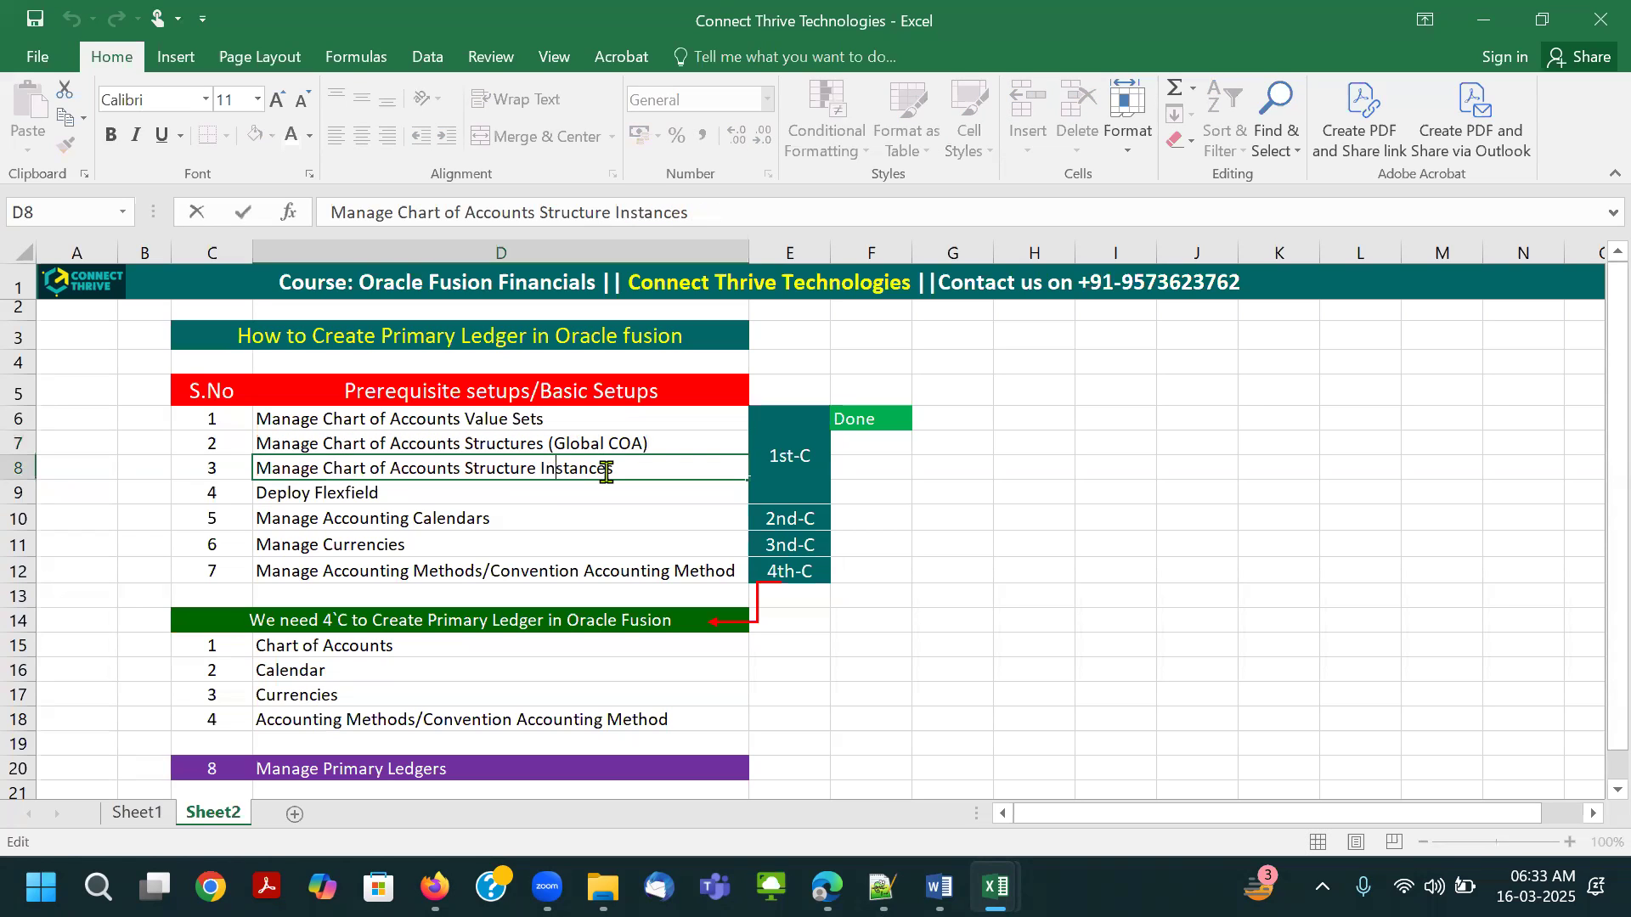
double_click(606, 472)
key(ctrl+c)
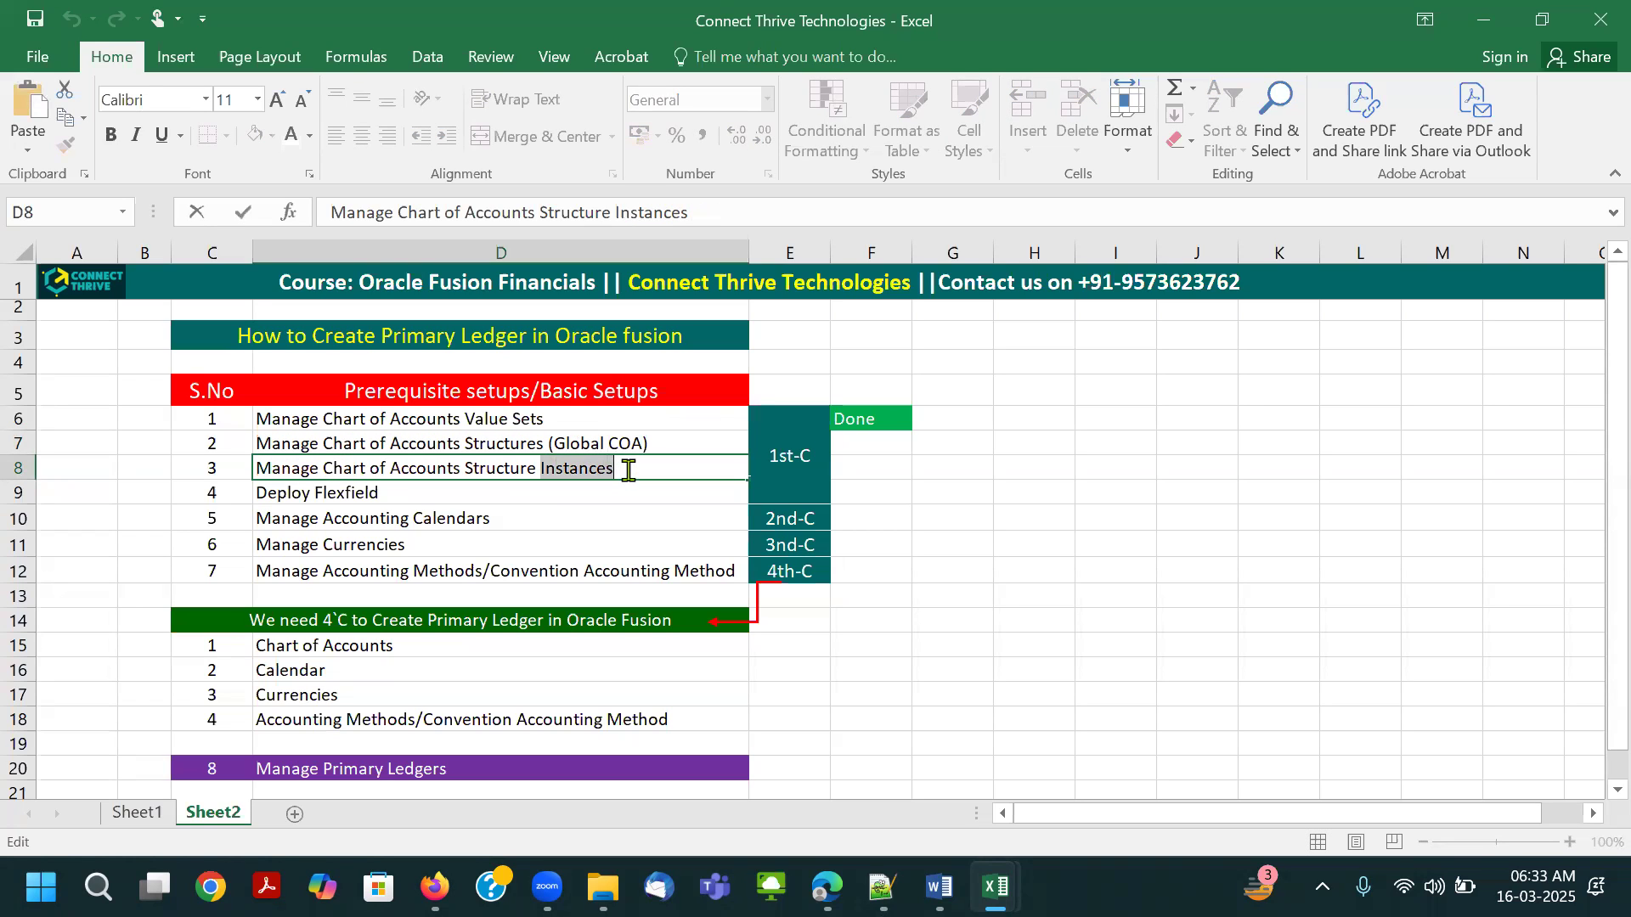
click(628, 470)
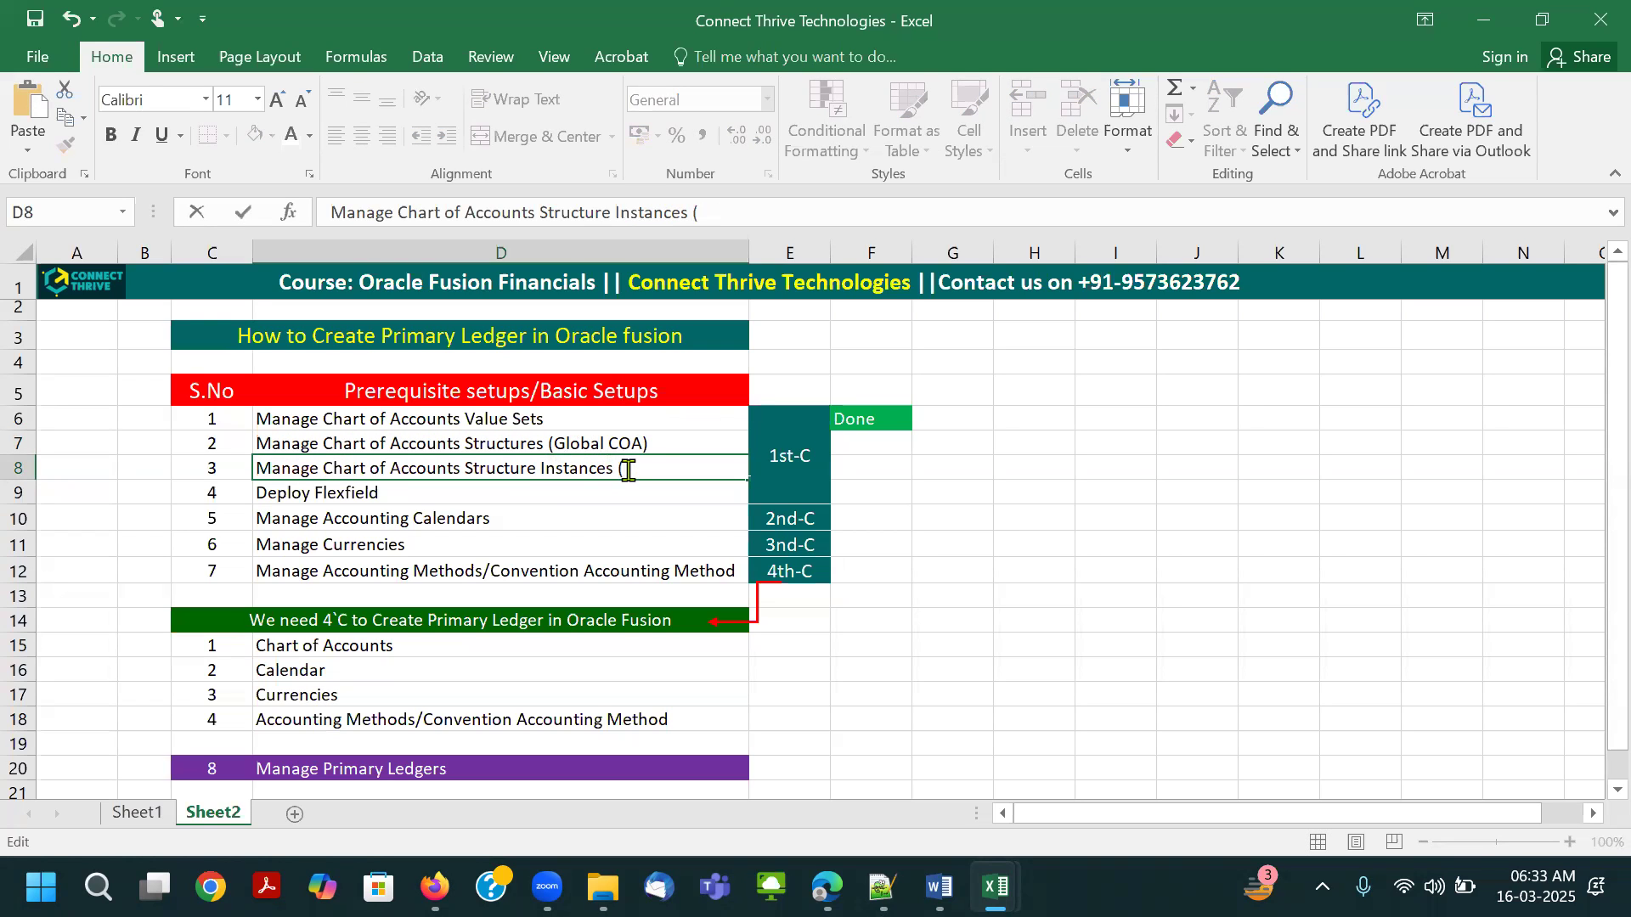
text(()
key(ctrl+v)
text(COA)
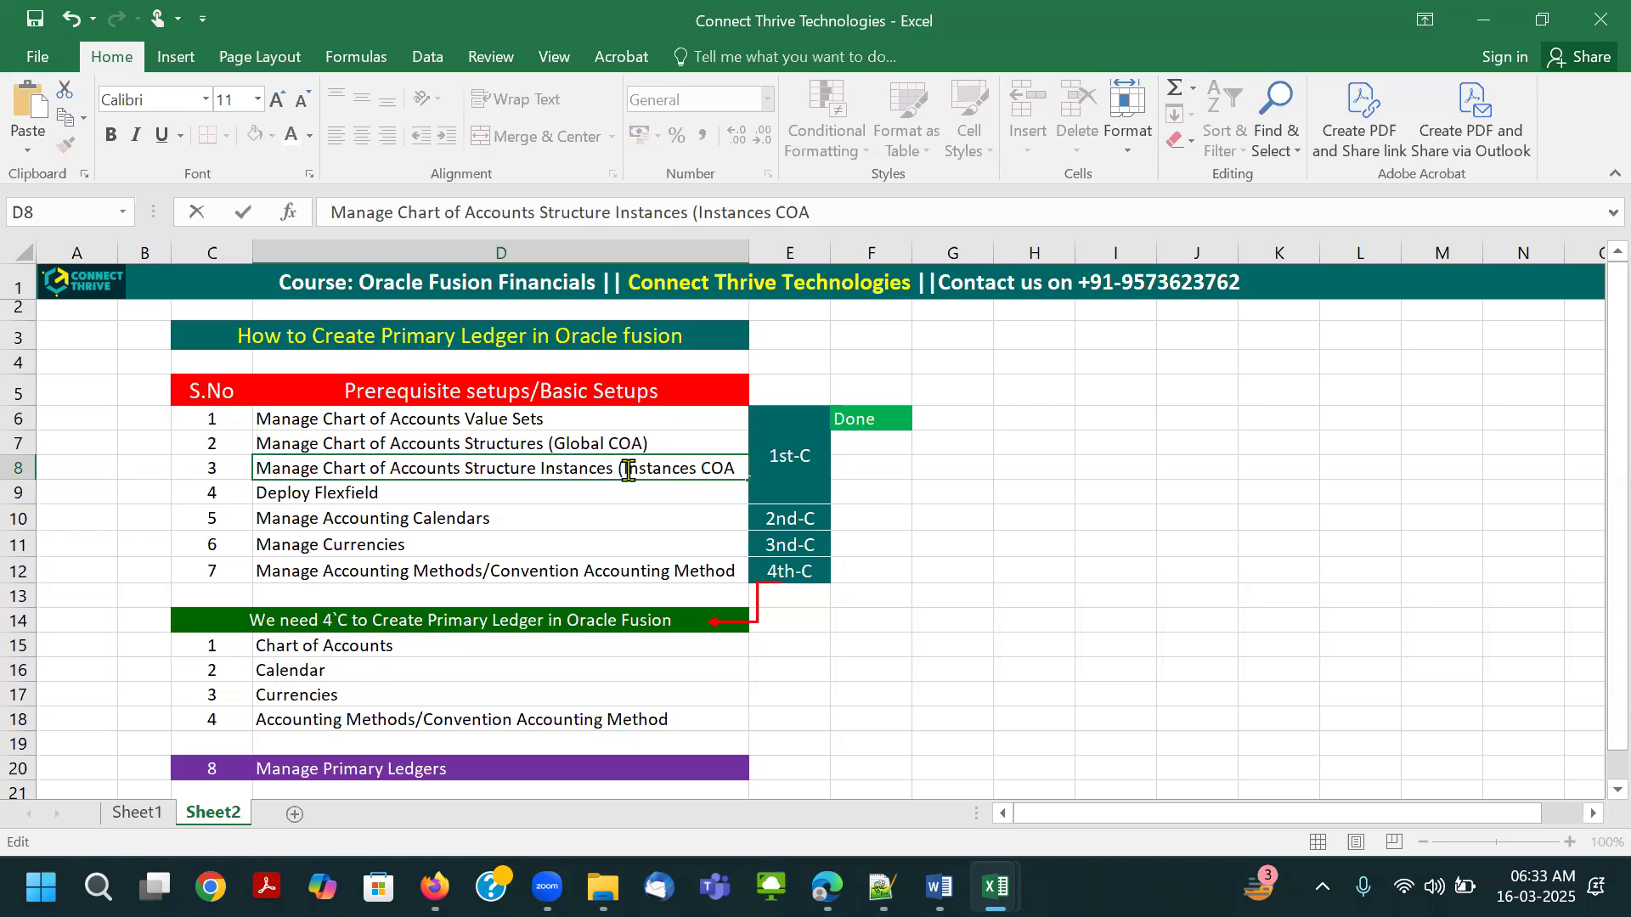
text())
key(Tab)
click(627, 470)
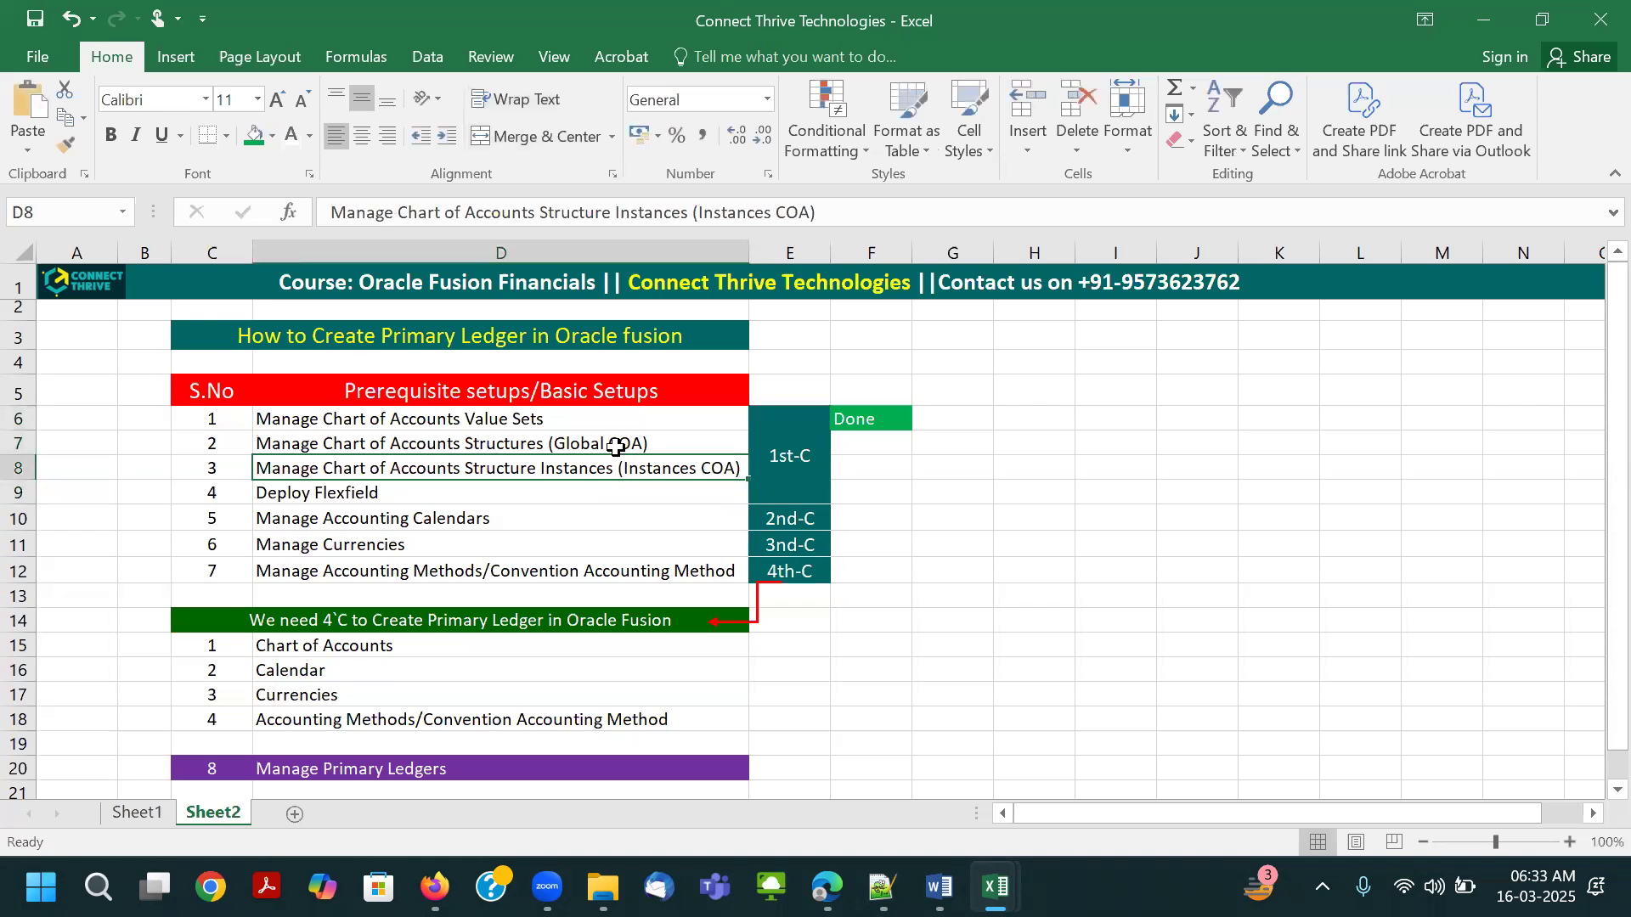
Switch to Oracle Fusion in Firefox and open the Manage Chart of Accounts Structures task.
click(618, 443)
key(alt+Tab)
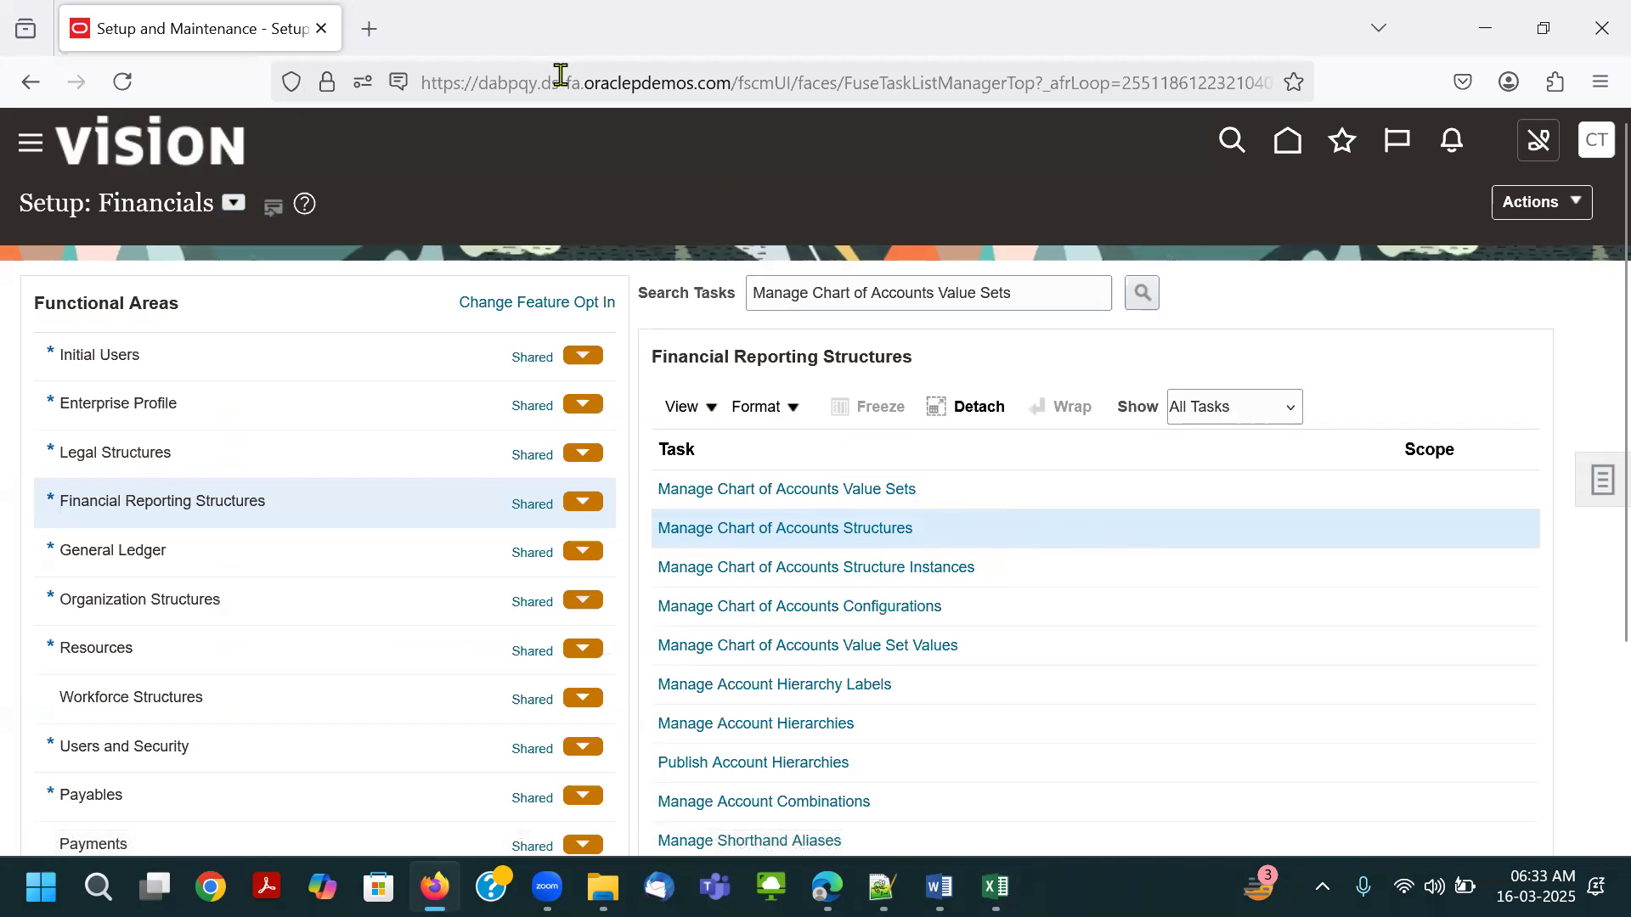
drag(655, 508, 924, 549)
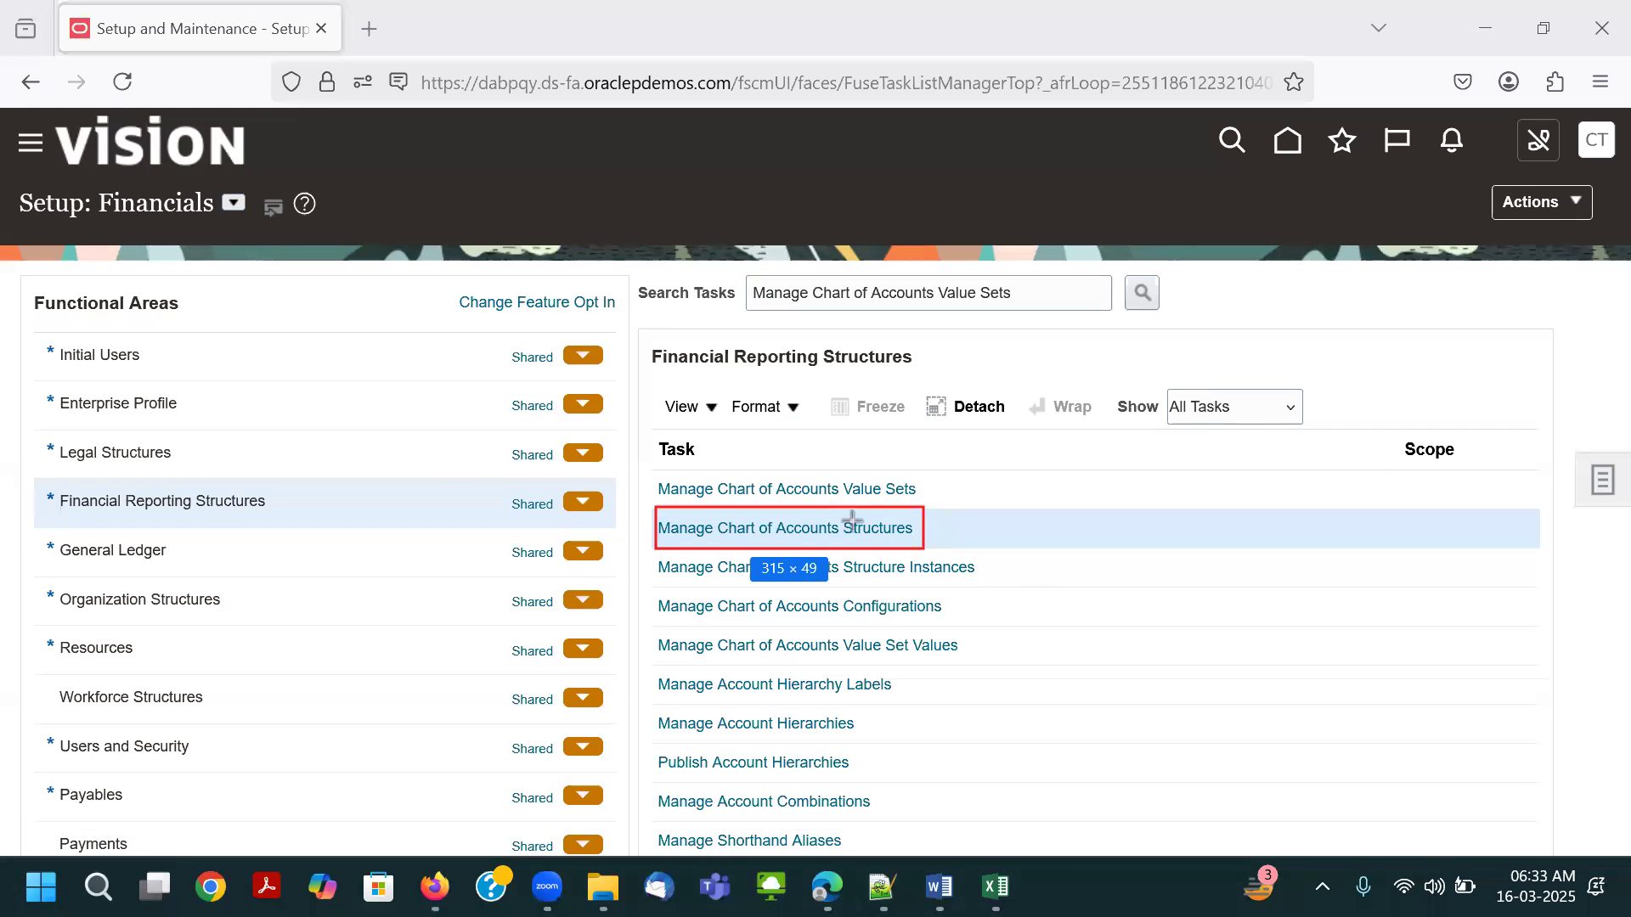
click(747, 535)
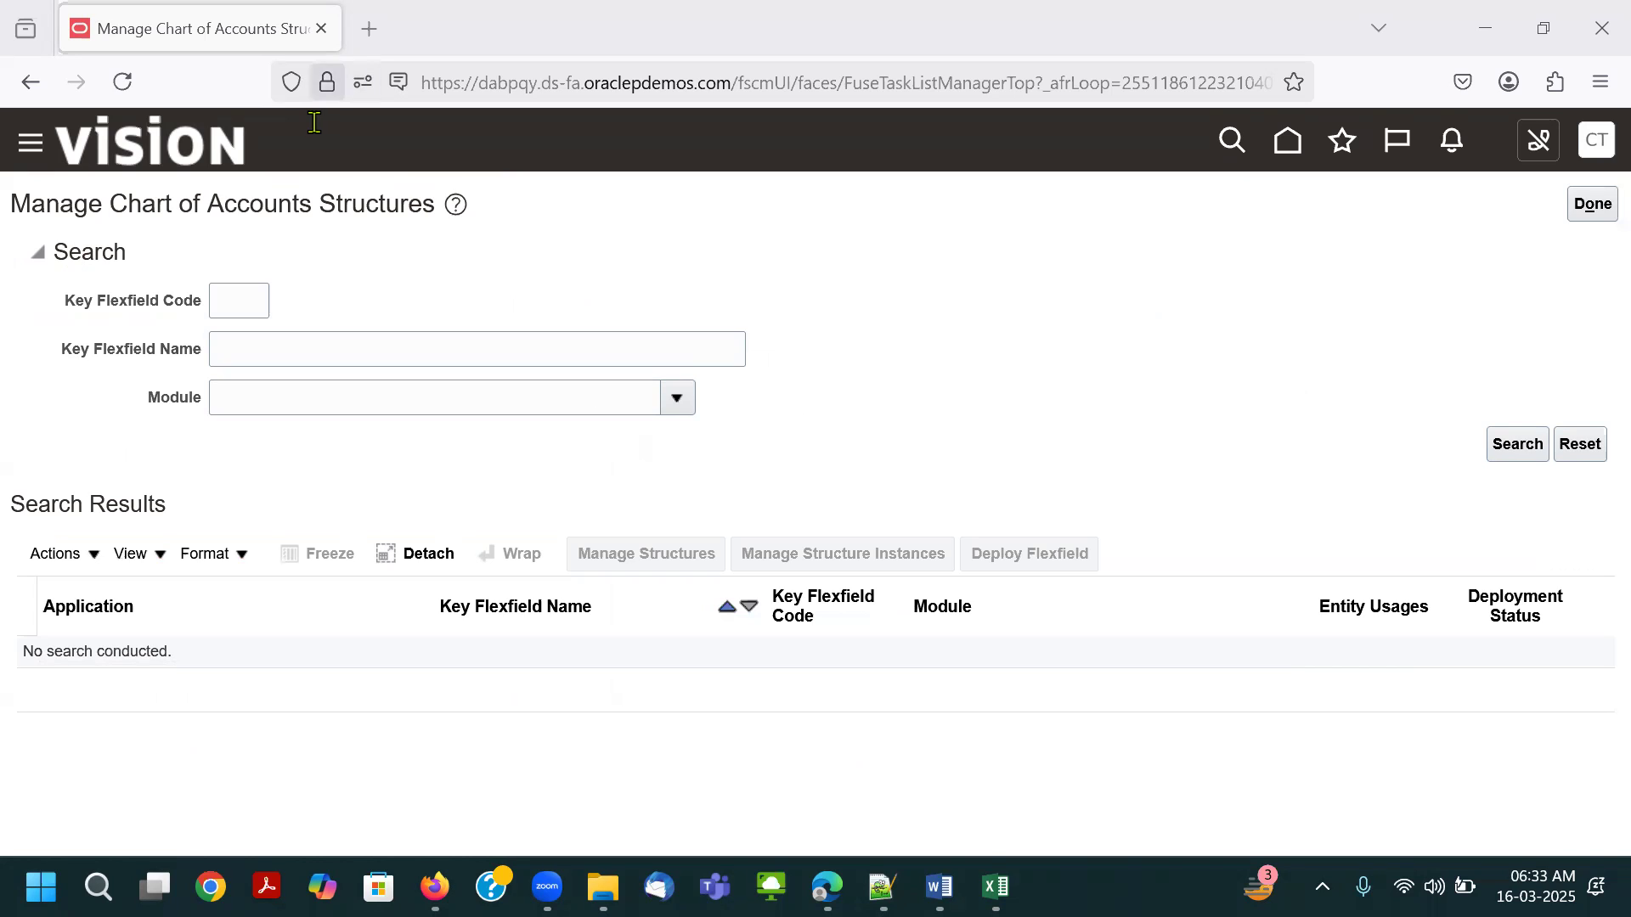
Try searching the structures by Key Flexfield Code JOH, and clear that criterion.
click(225, 301)
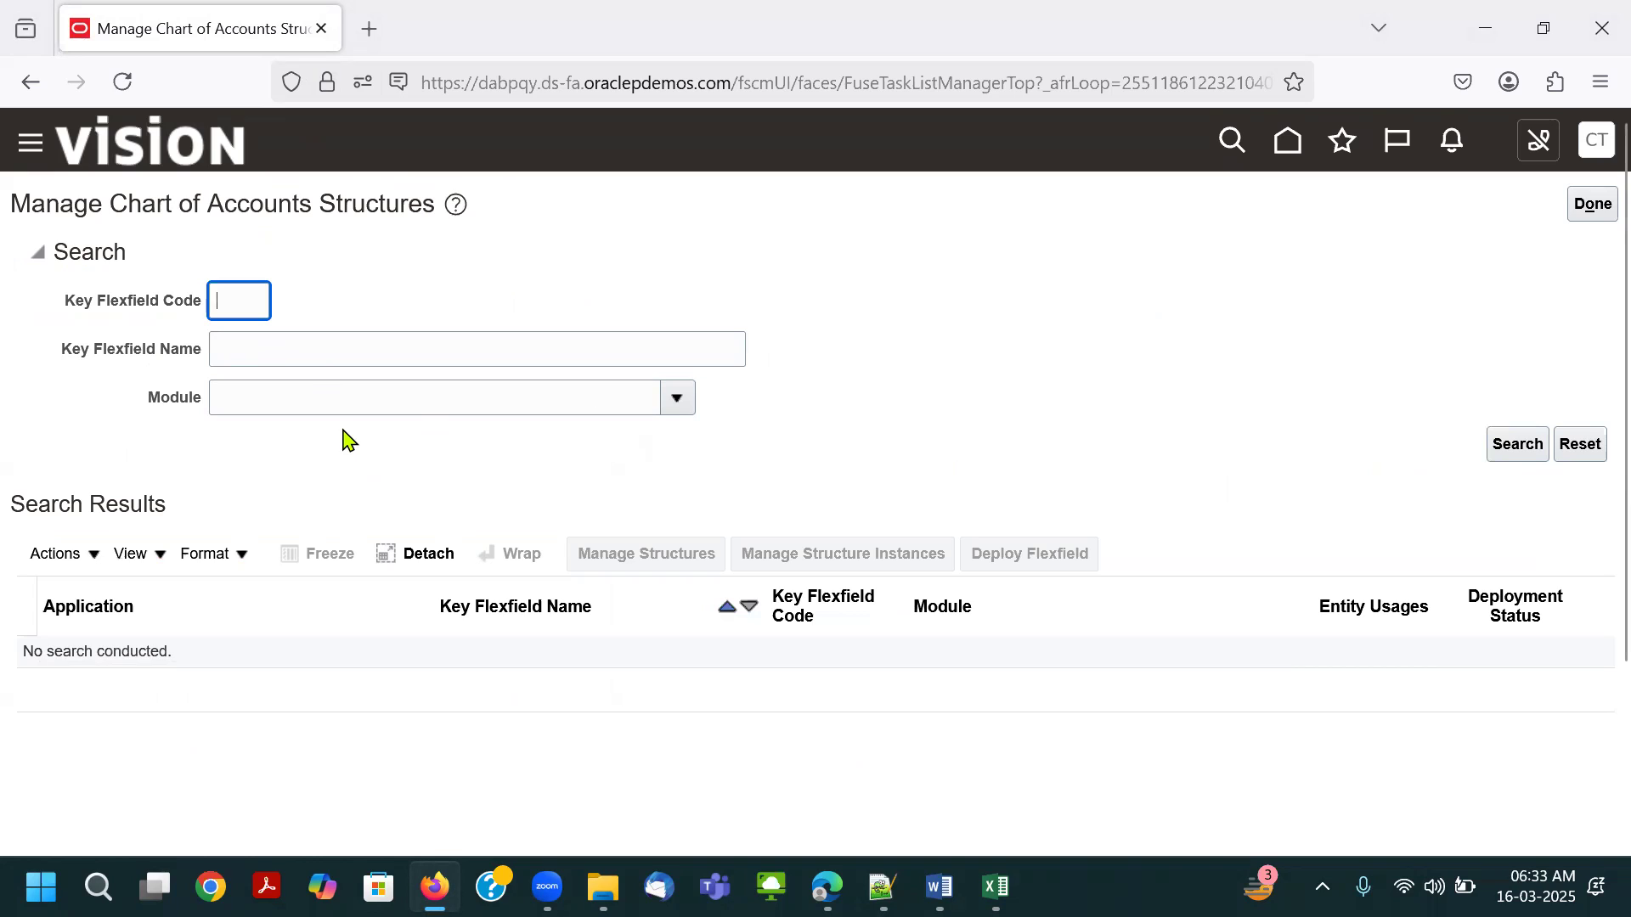
text(JOH)
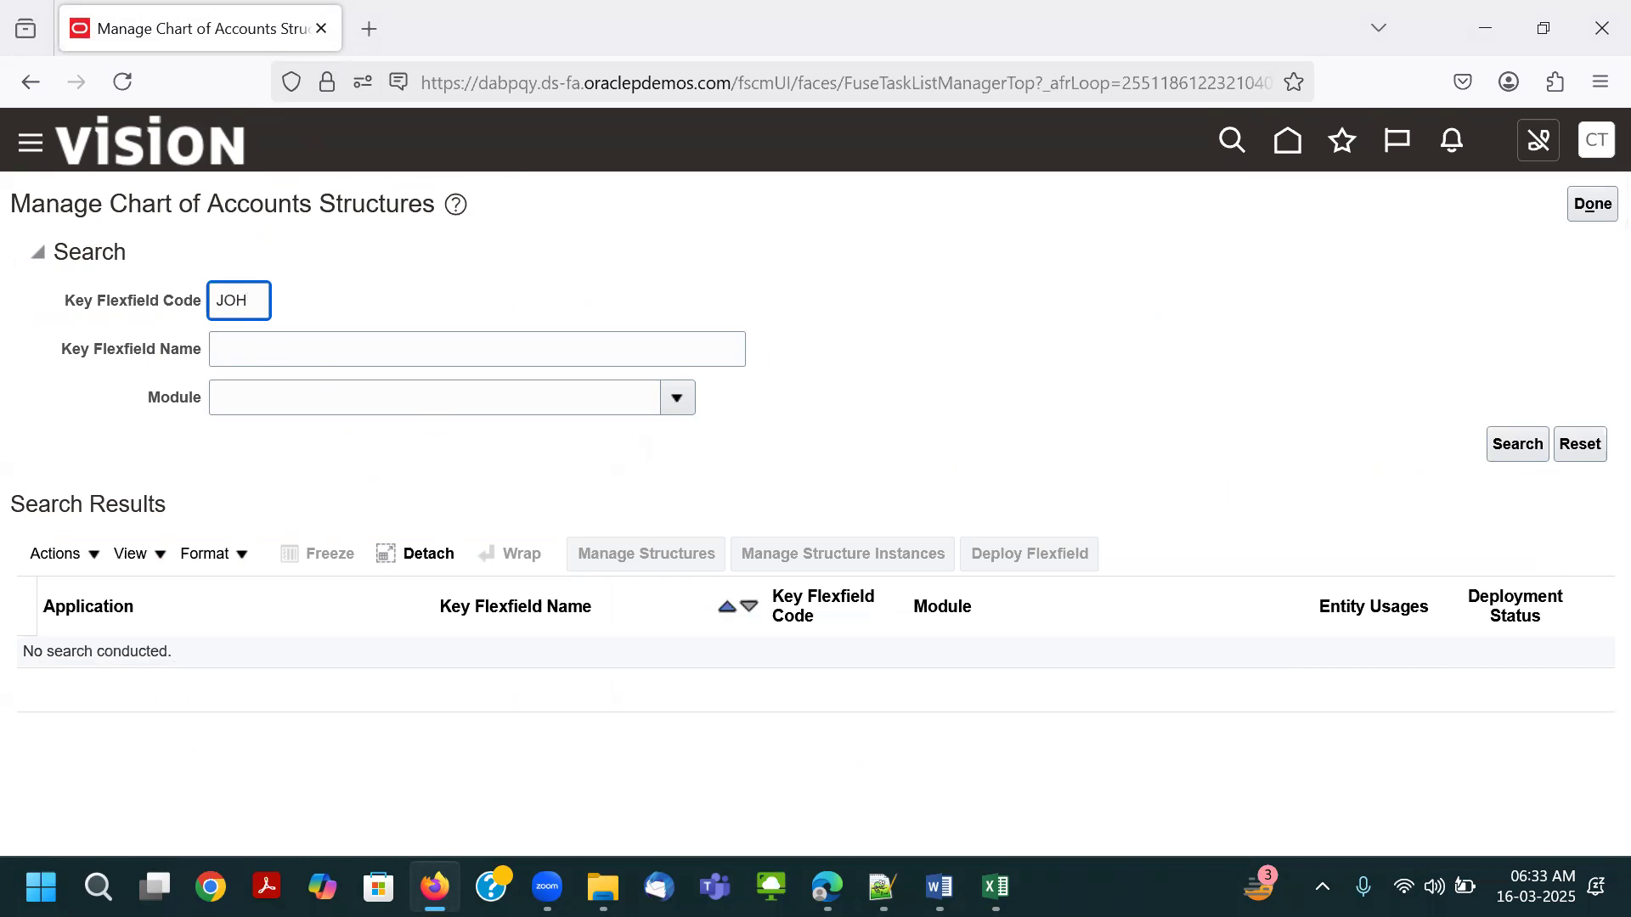
click(1514, 447)
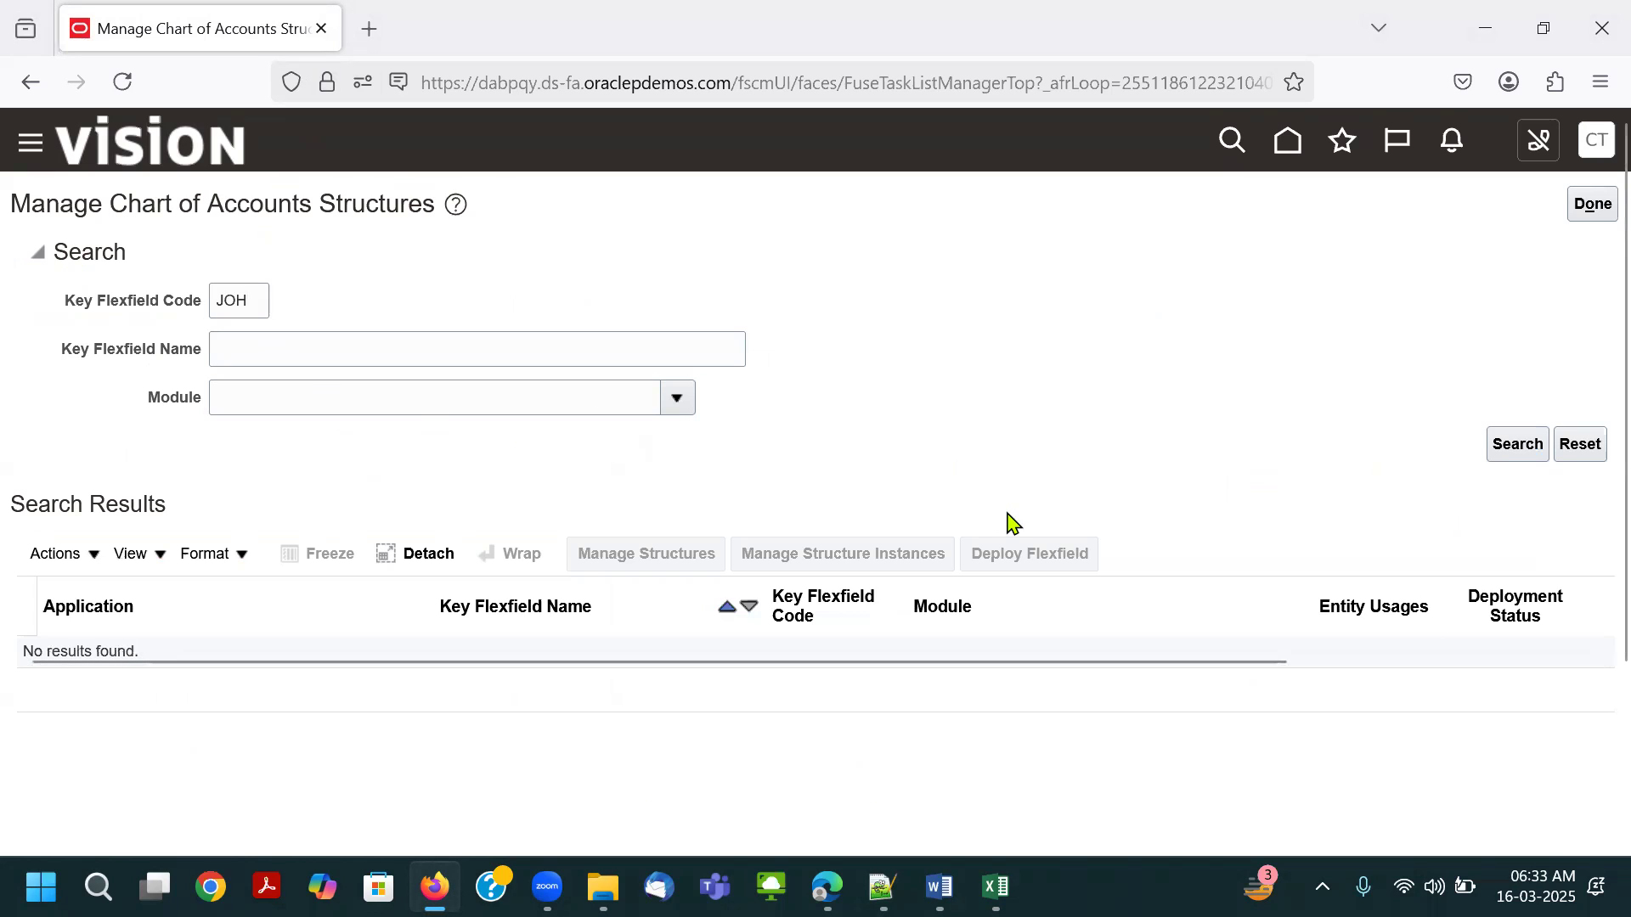
drag(254, 301, 187, 301)
key(BackSpace)
click(915, 355)
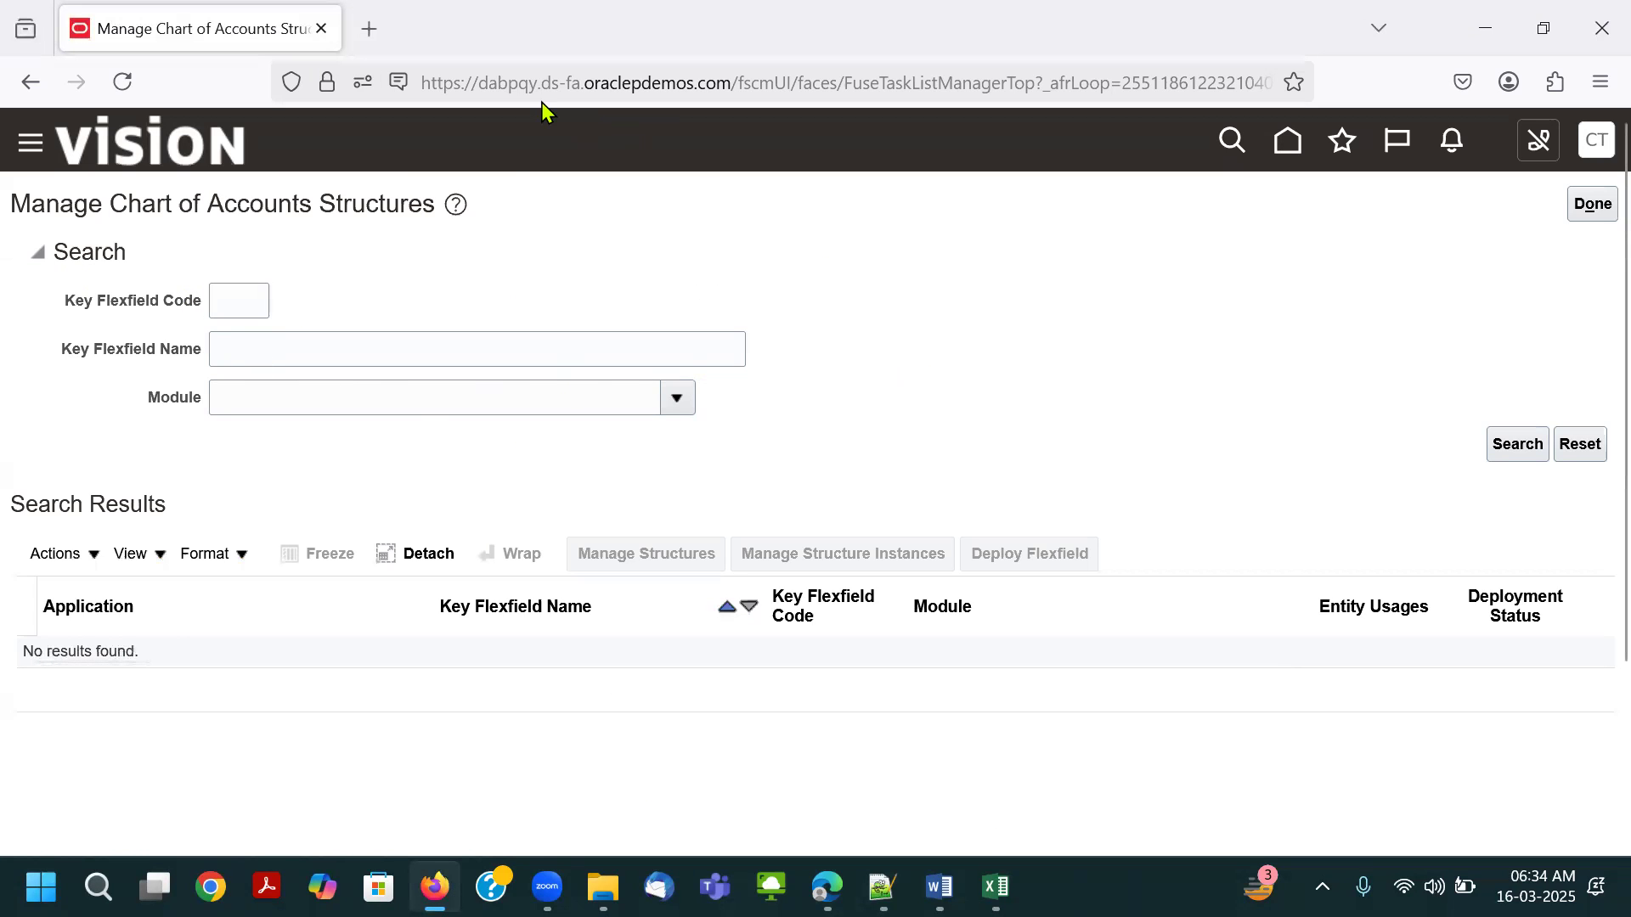
Search for key flexfields without any criteria and check the Accounting Flexfield's deployment status.
drag(1483, 422, 1549, 459)
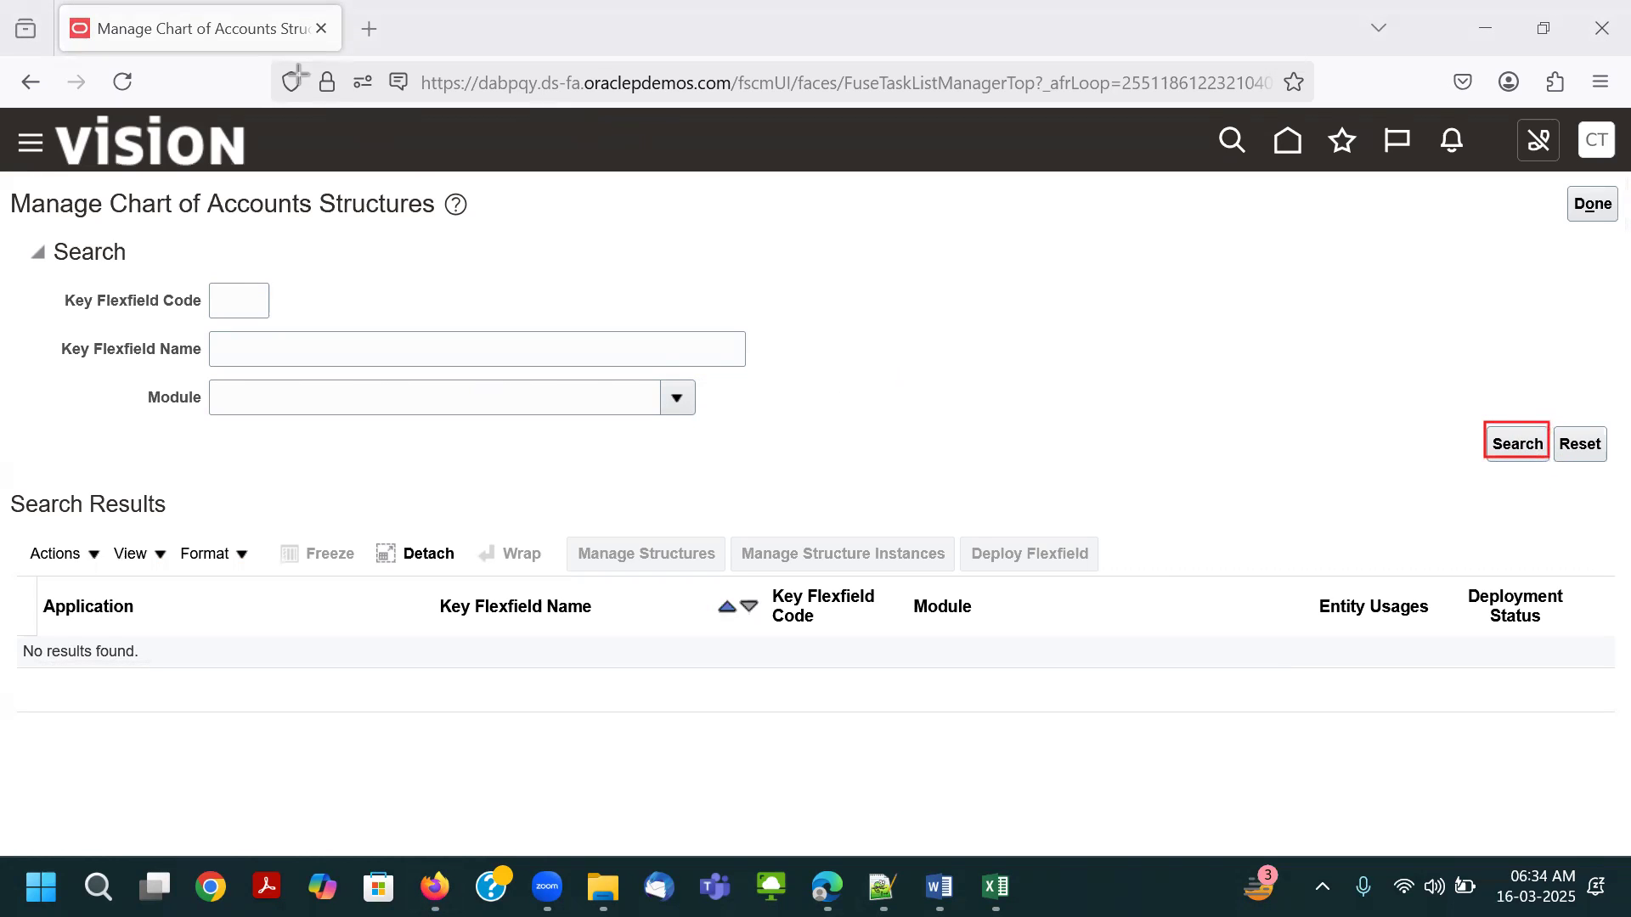
click(1517, 443)
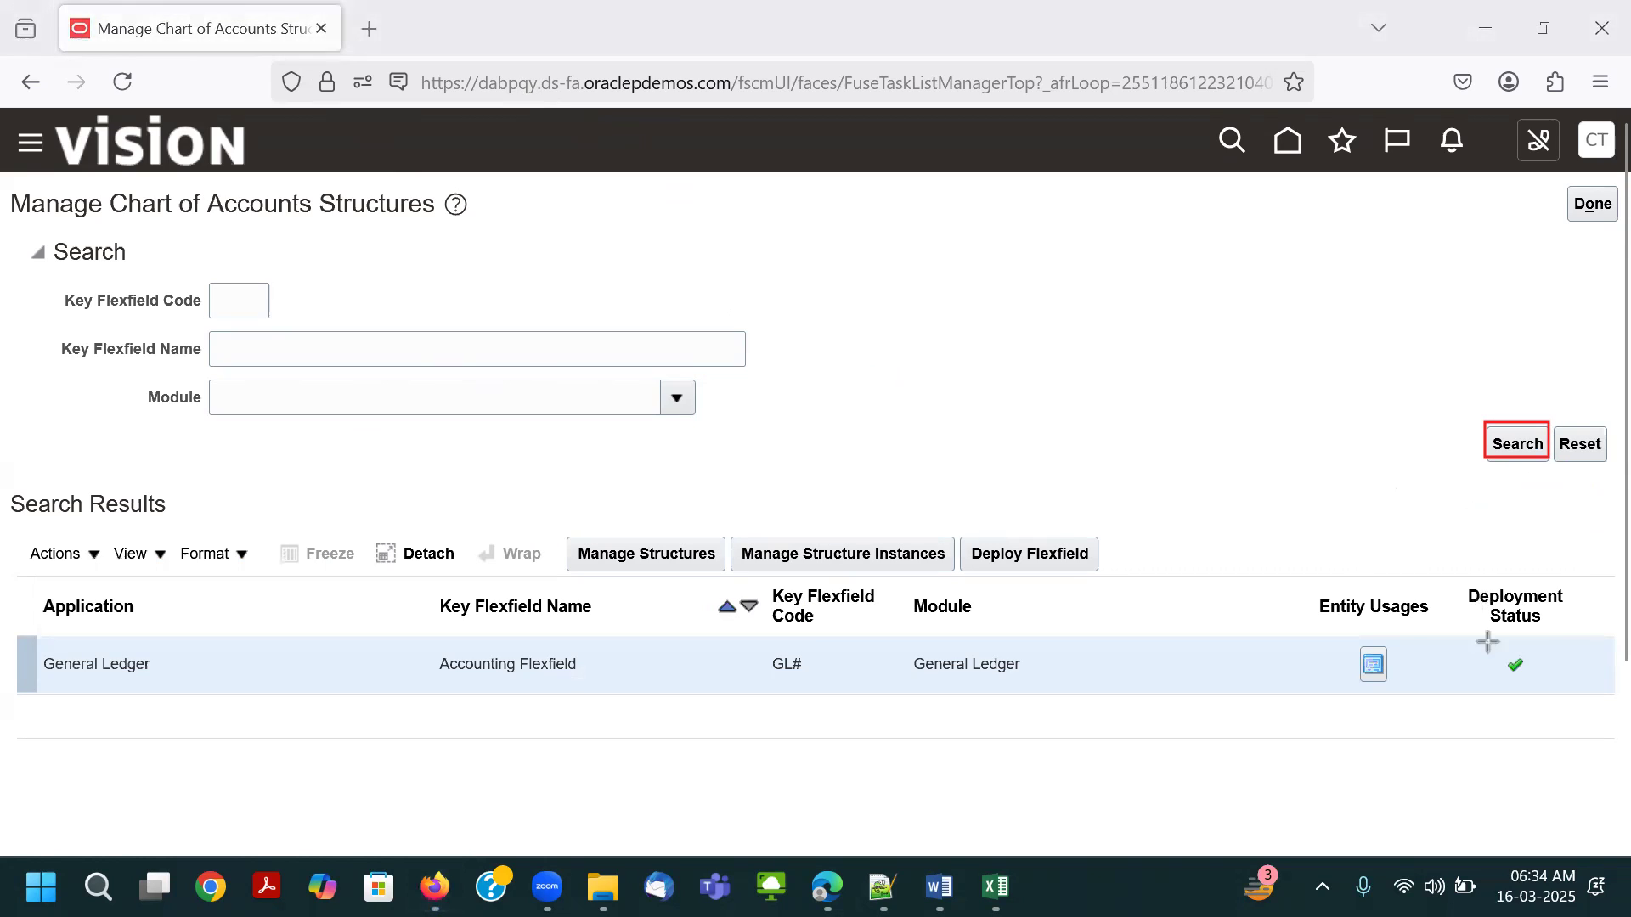
drag(1464, 563, 1577, 686)
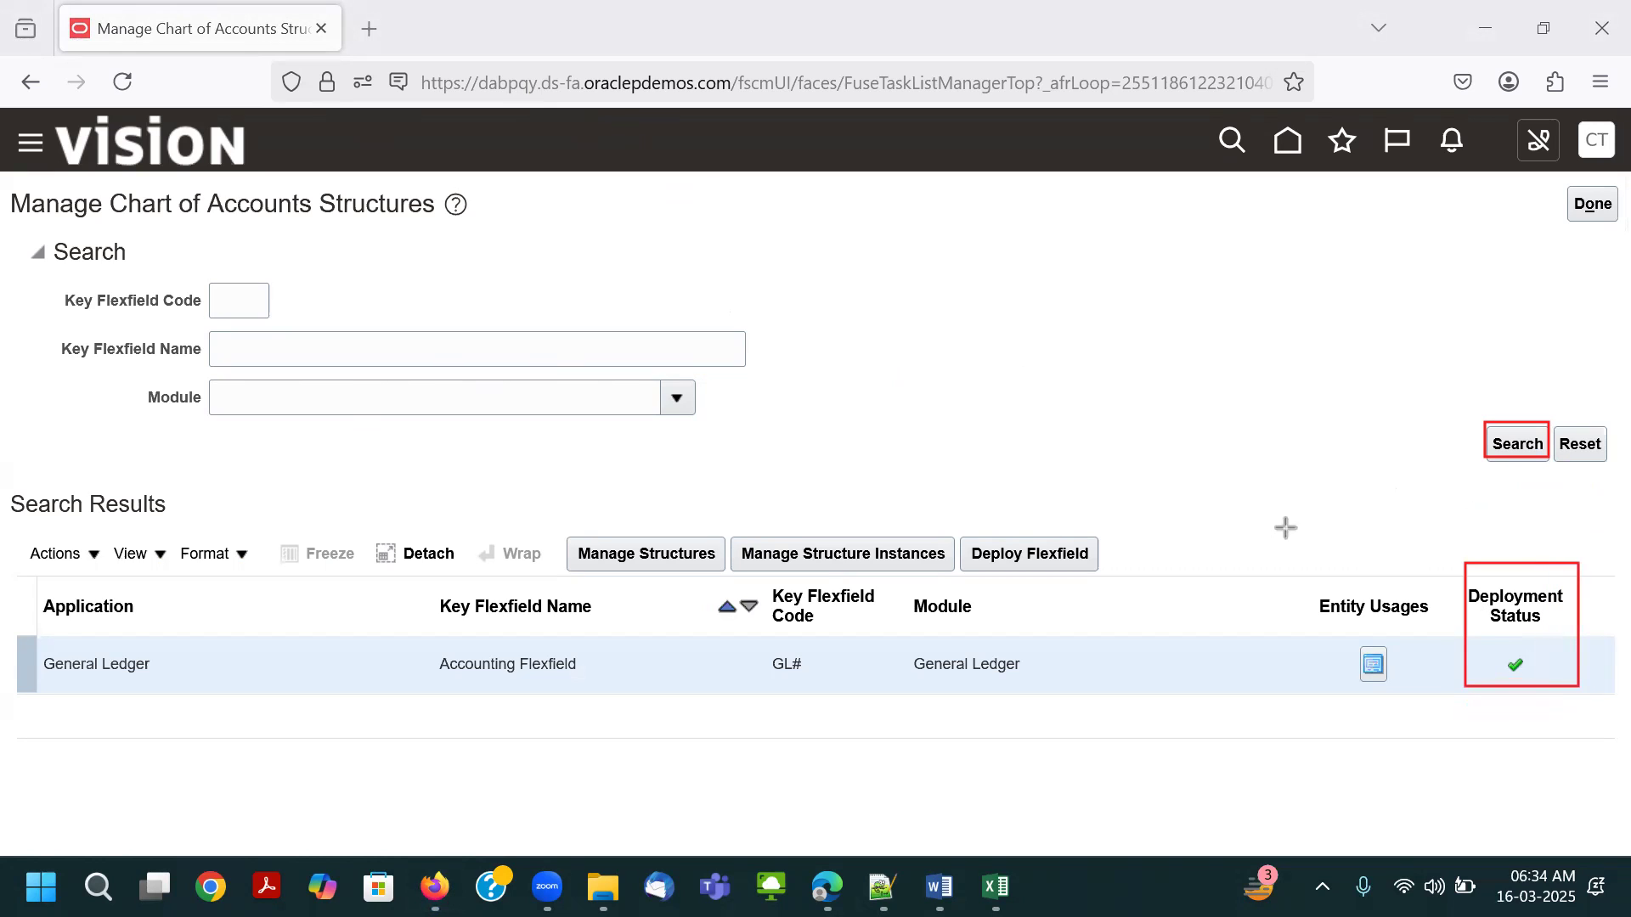
click(535, 77)
click(1517, 456)
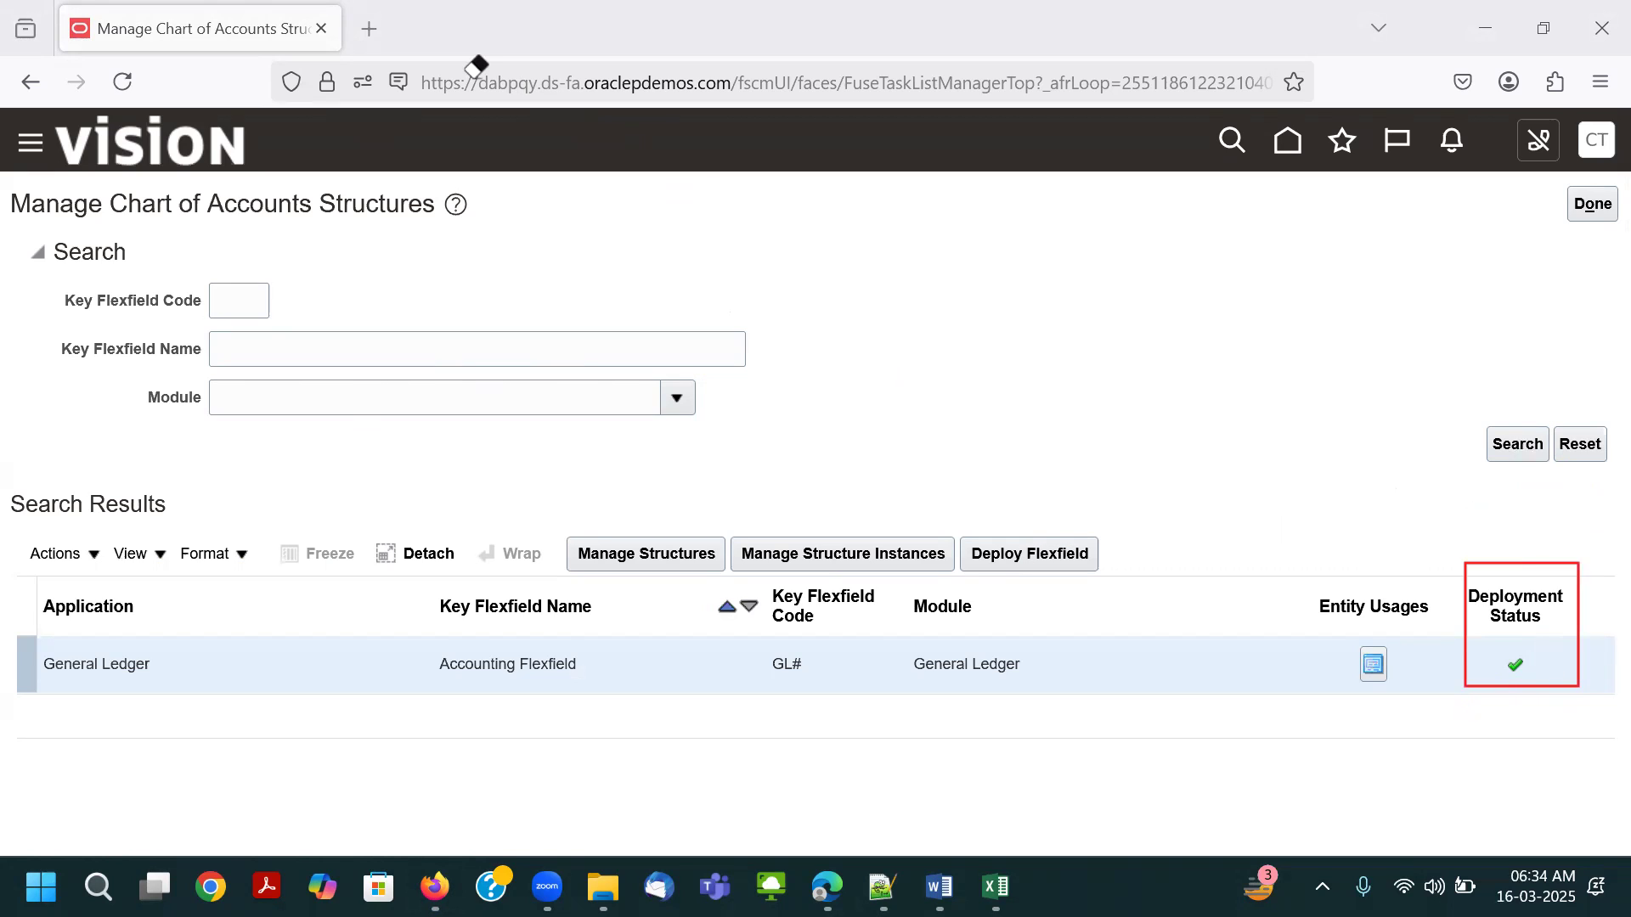
click(1486, 570)
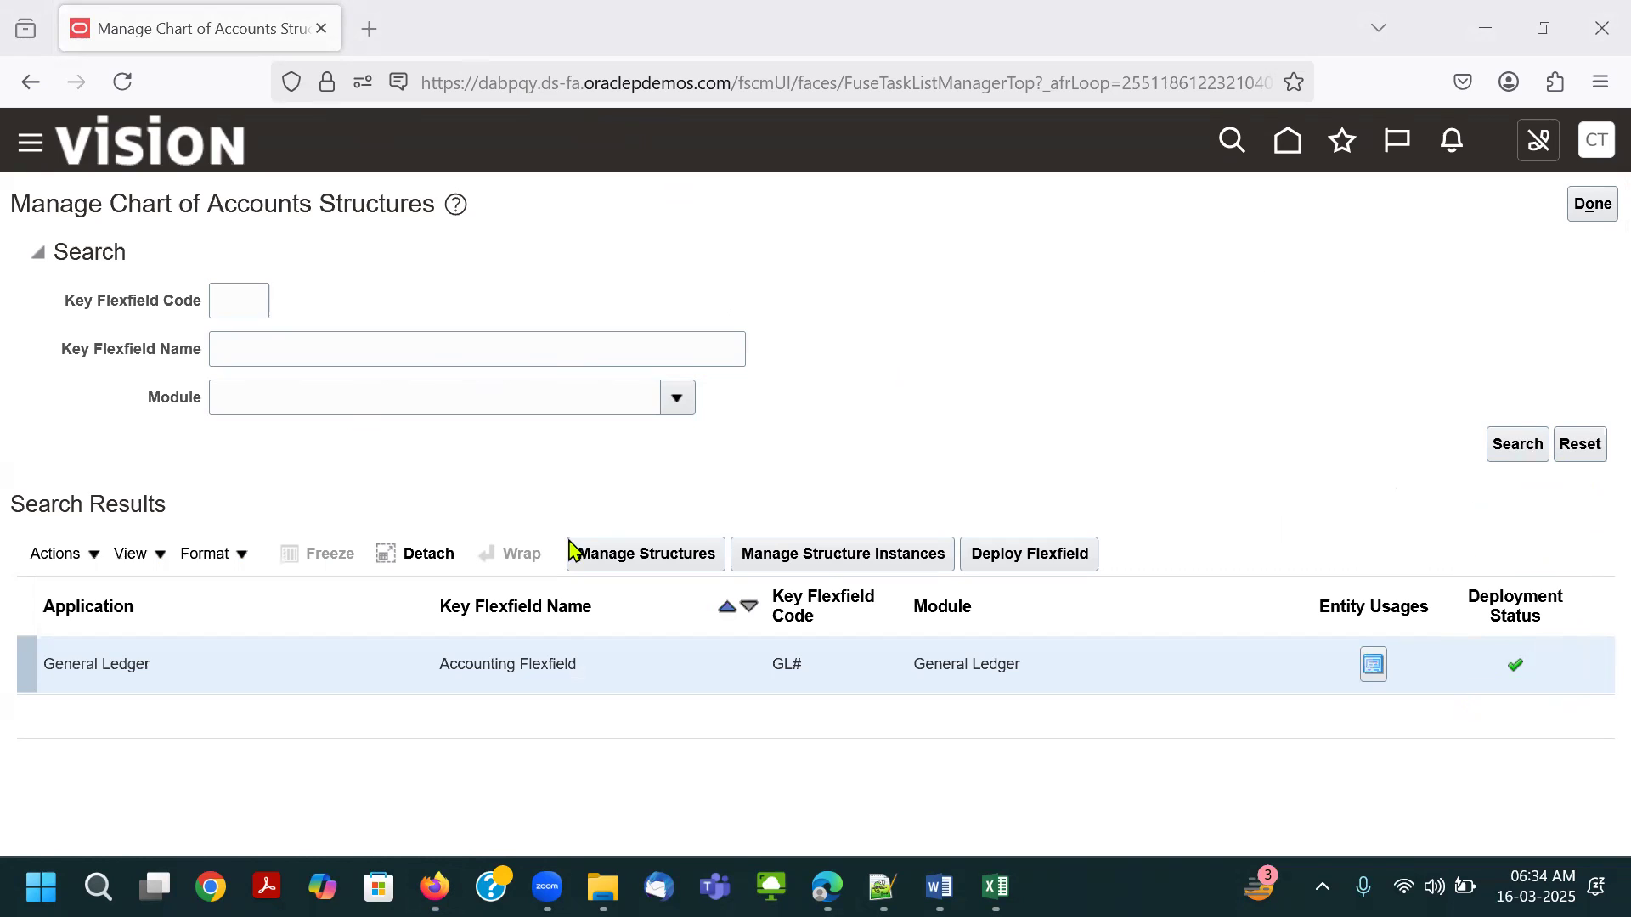
drag(565, 537, 728, 573)
click(647, 559)
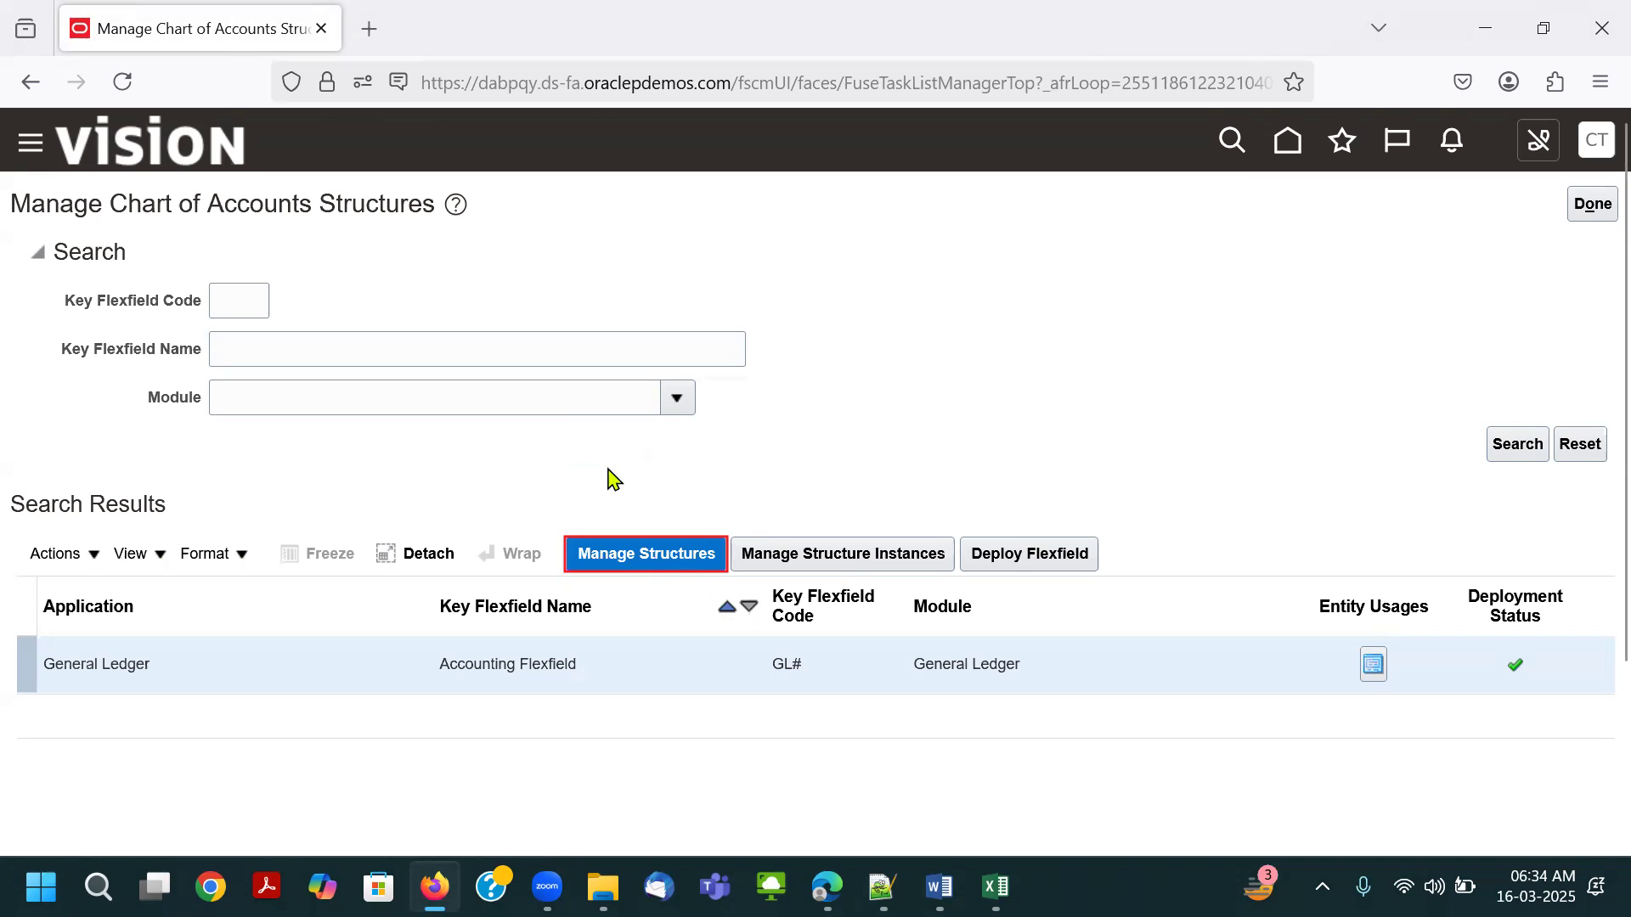
click(401, 77)
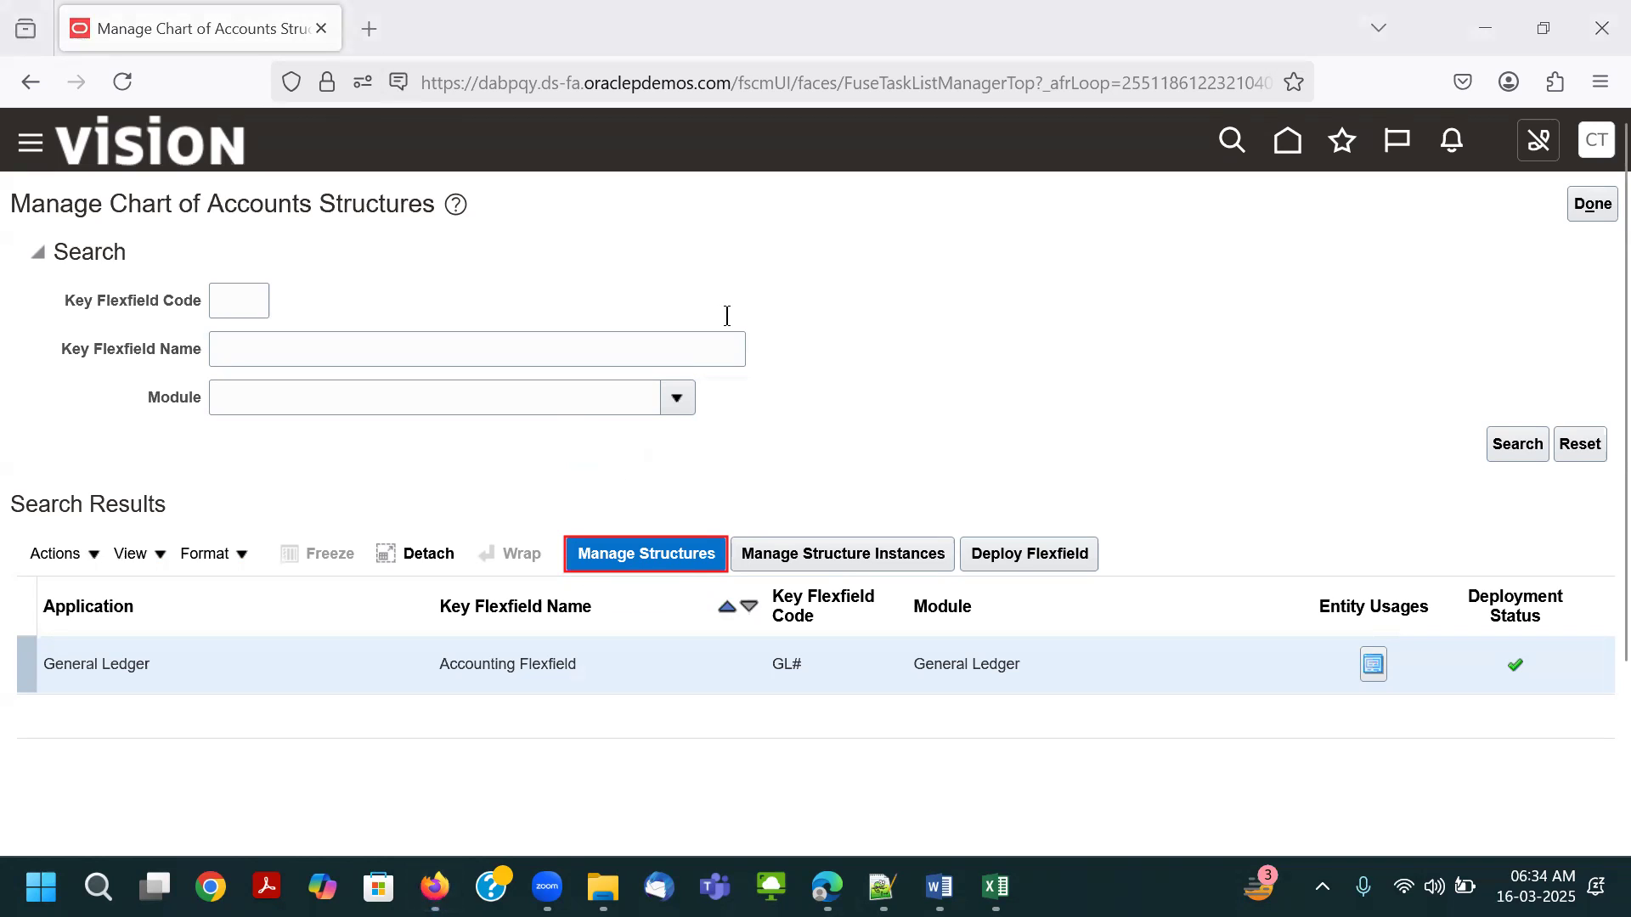
click(878, 336)
text(Global)
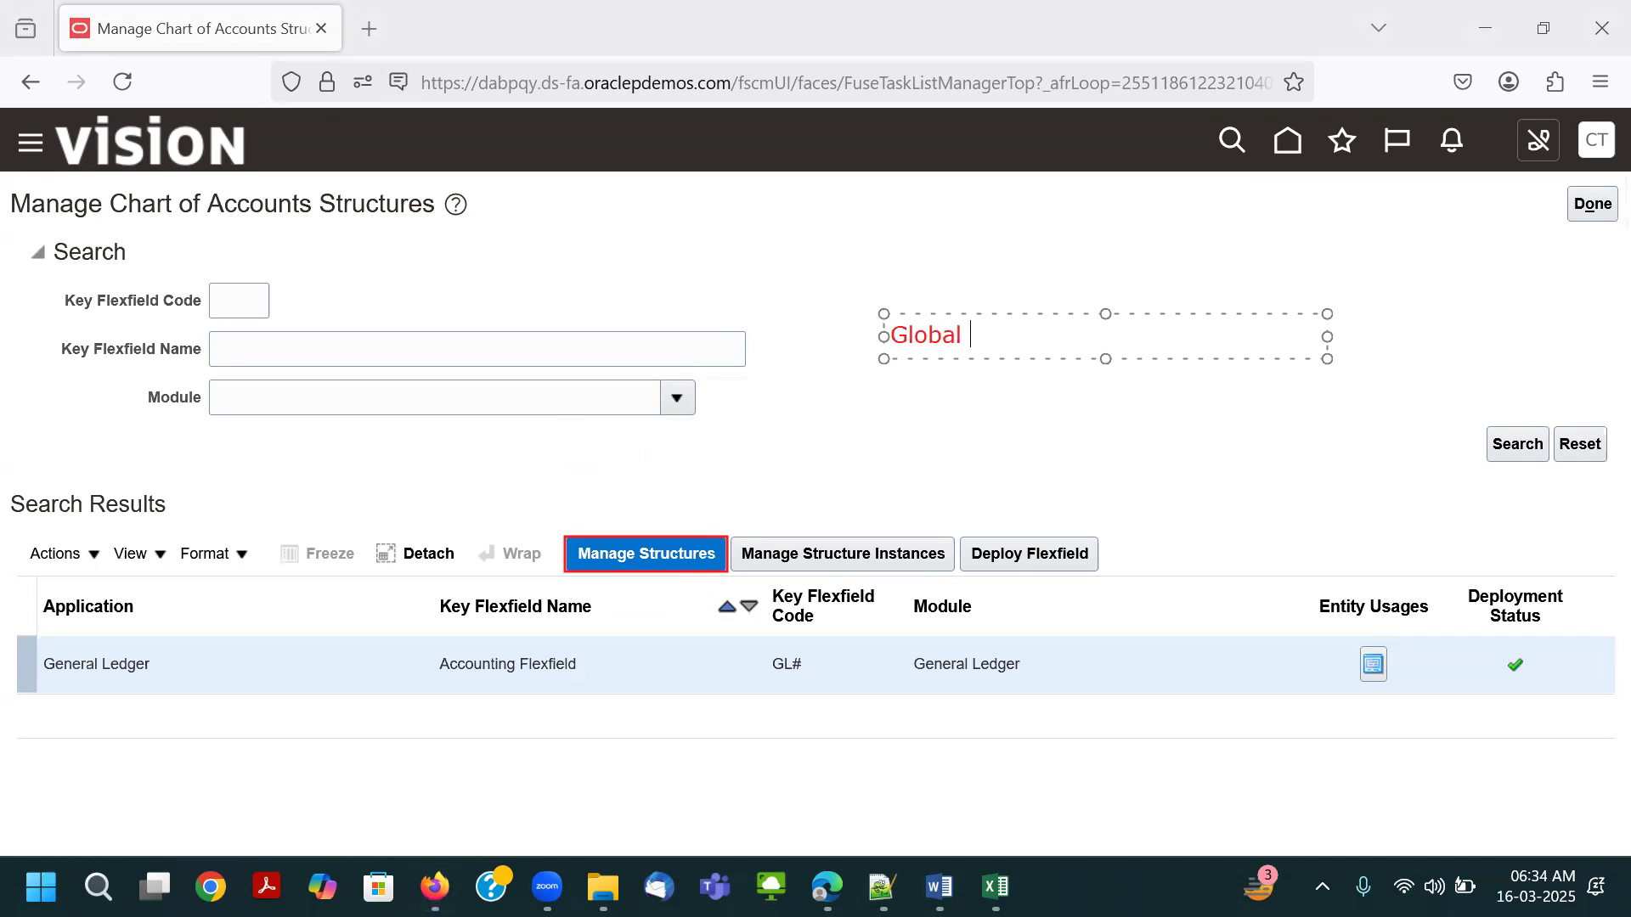
text( LEvel)
key(BackSpace)
key(BackSpace)
key(BackSpace)
key(BackSpace)
key(BackSpace)
text(evel COA)
click(721, 520)
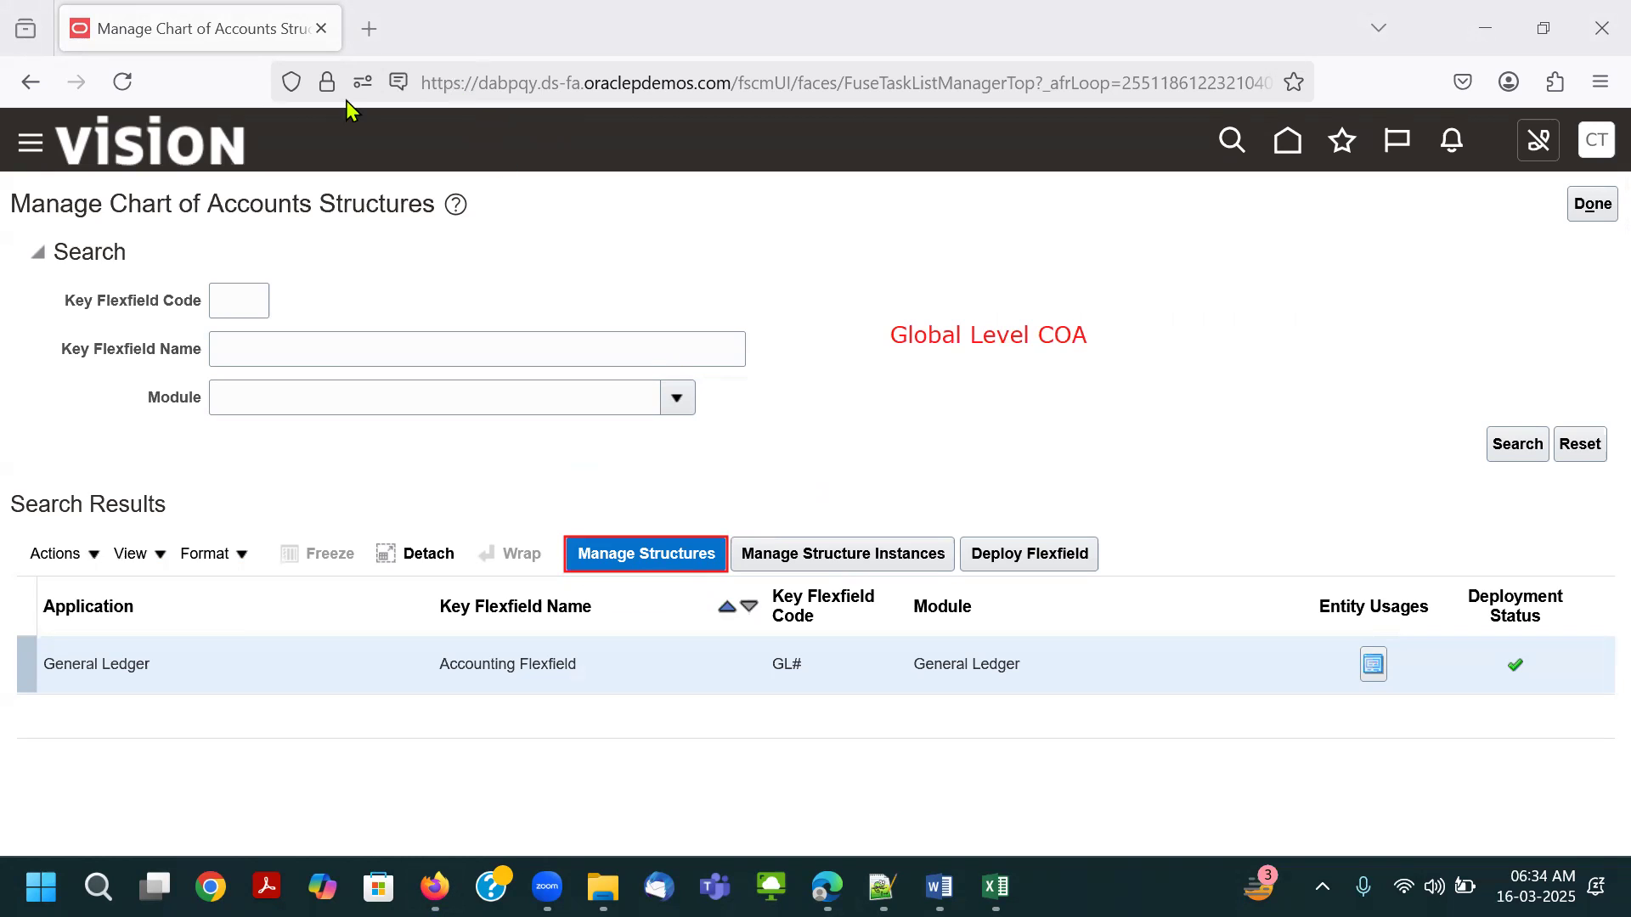
drag(694, 522, 879, 371)
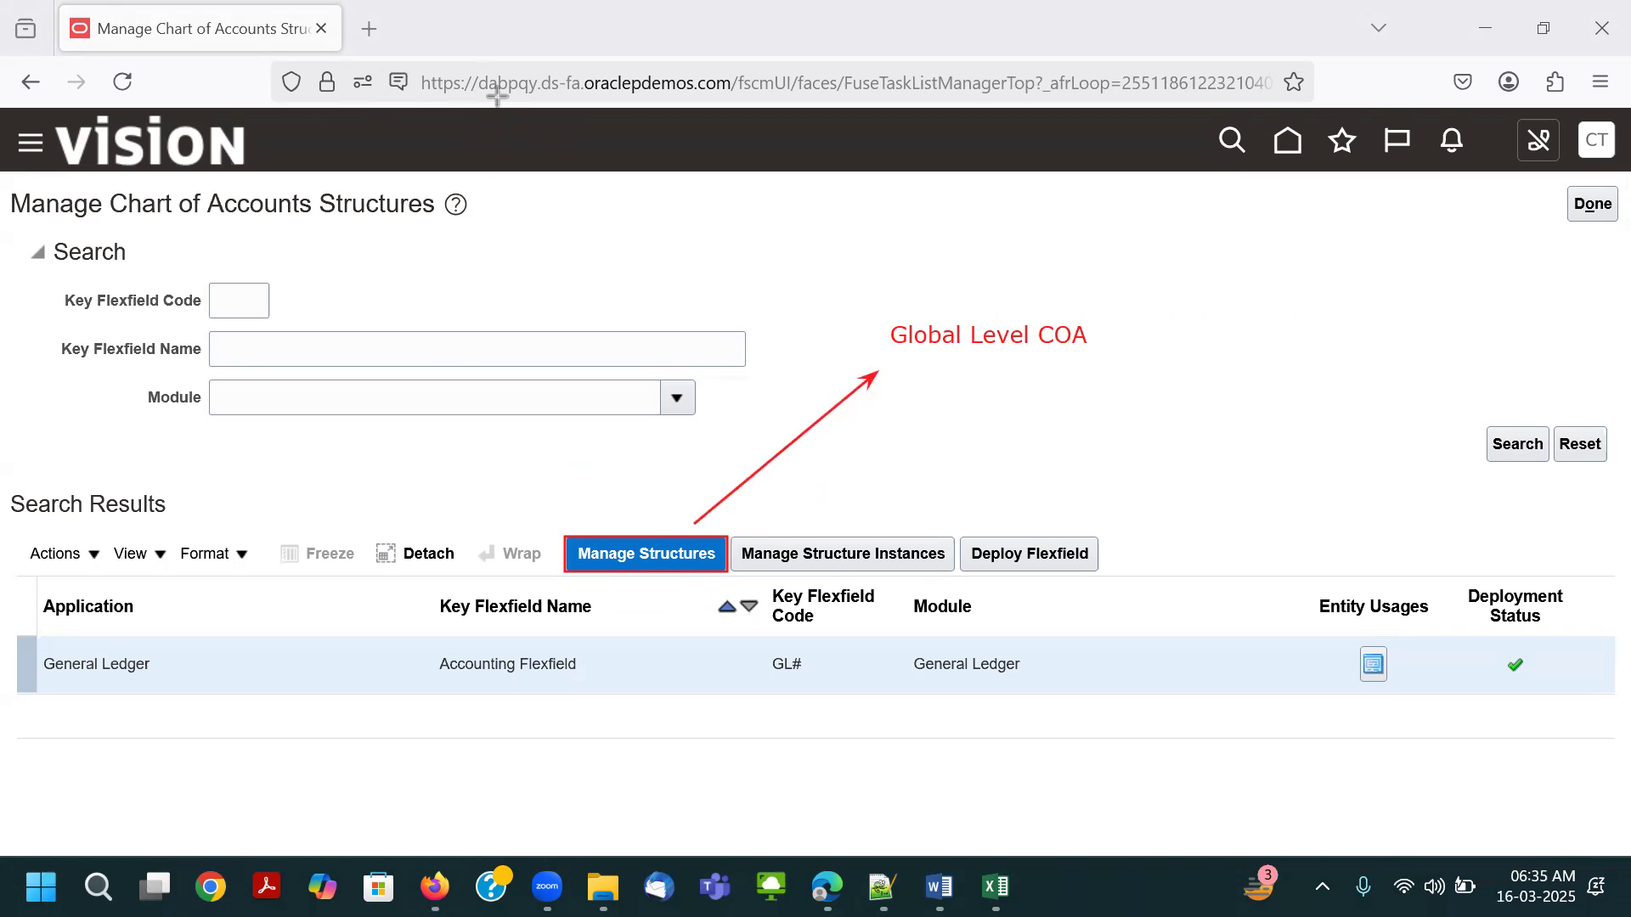
Open the Accounting Flexfield's structures and start creating a new key flexfield structure.
click(649, 553)
click(516, 85)
mouse_move(833, 371)
mouse_down()
mouse_move(874, 393)
mouse_move(994, 332)
mouse_up()
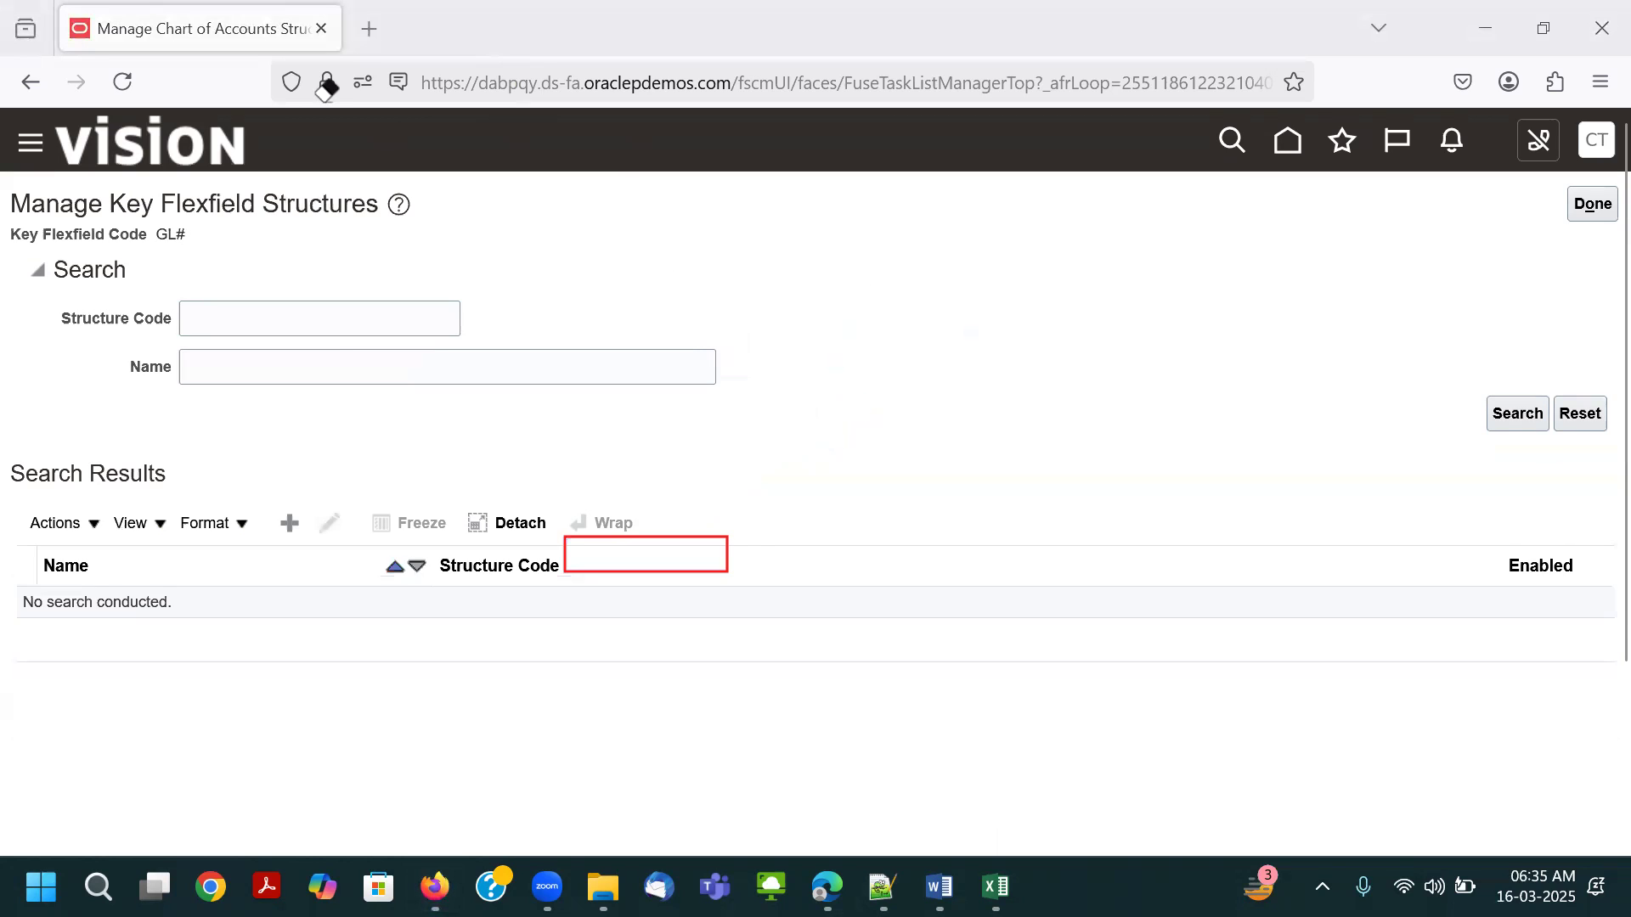
drag(675, 613, 647, 562)
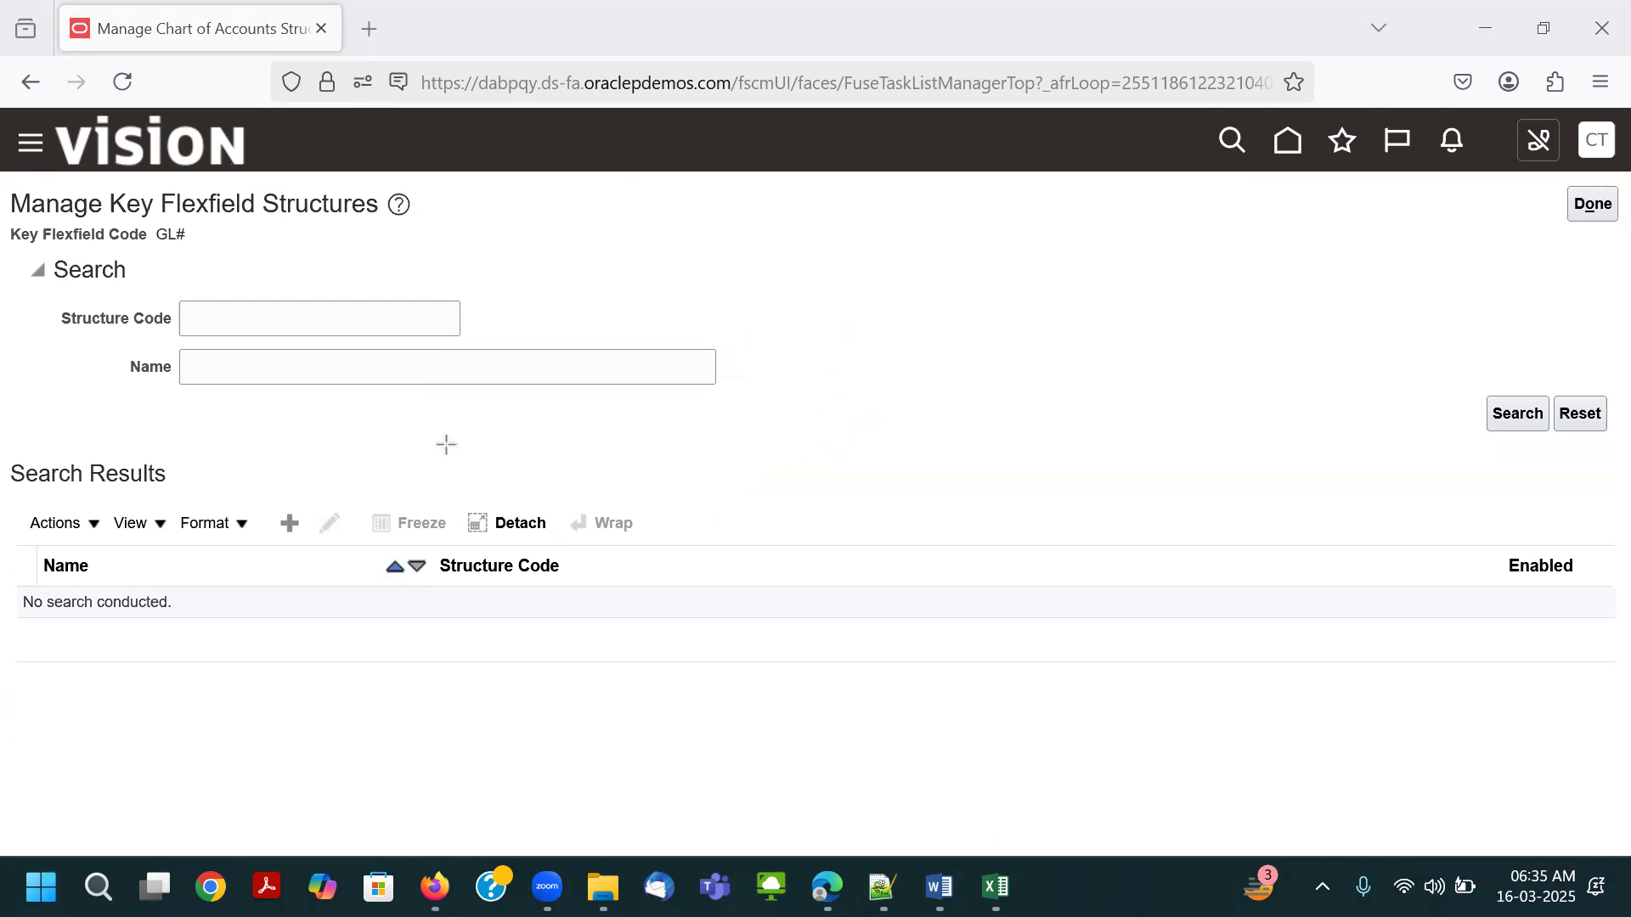
drag(266, 501, 311, 546)
click(289, 522)
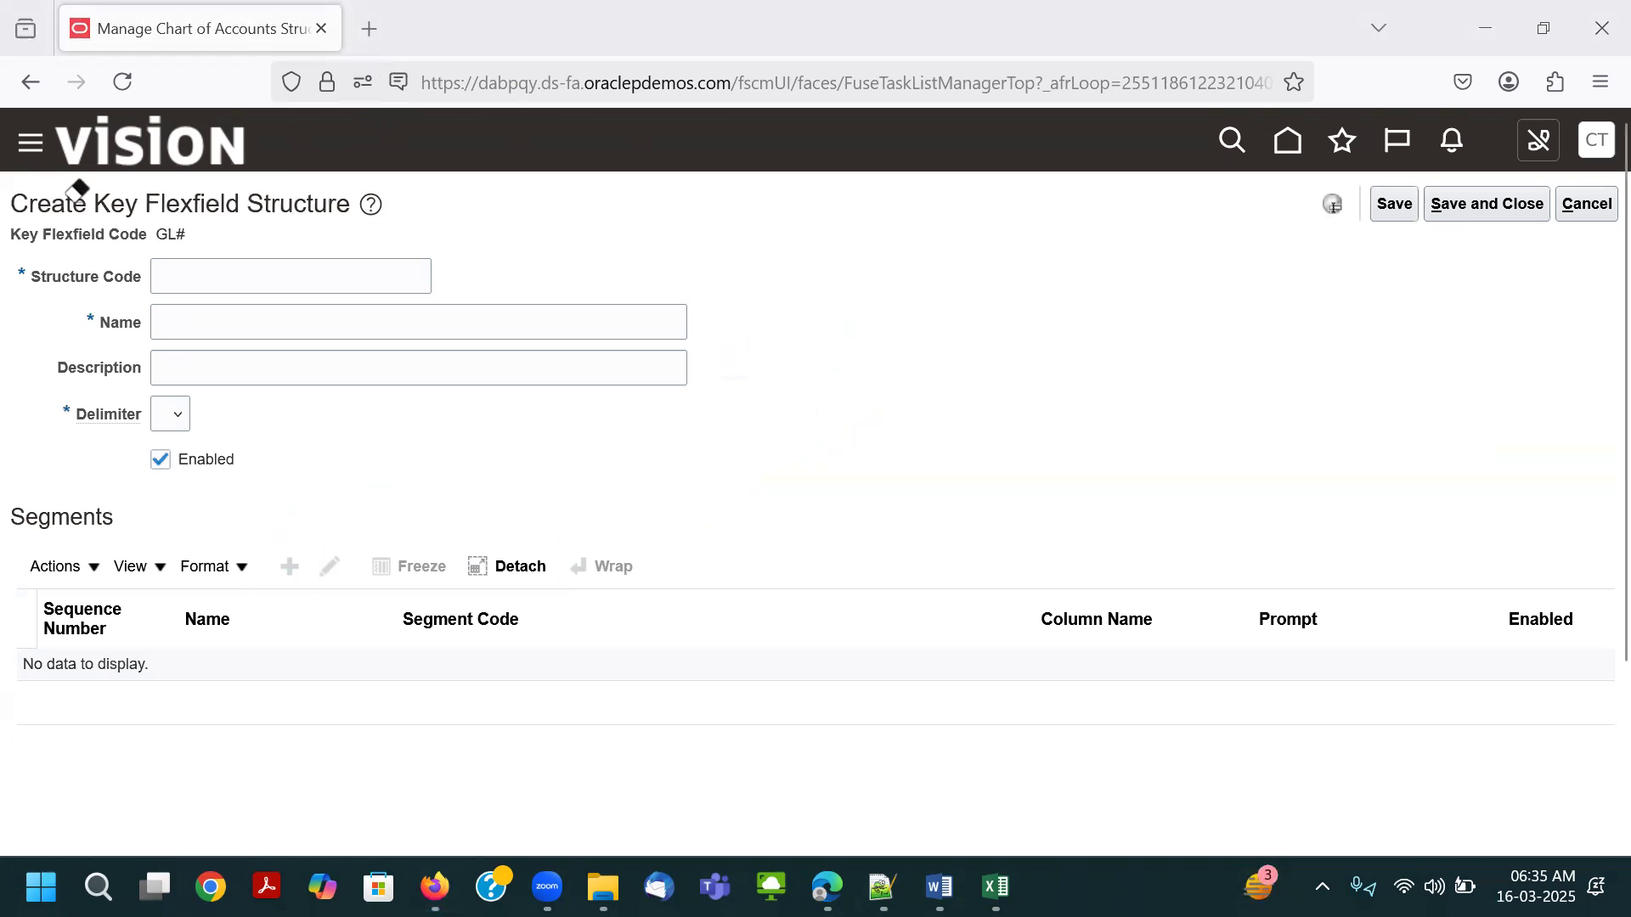
drag(6, 224, 204, 245)
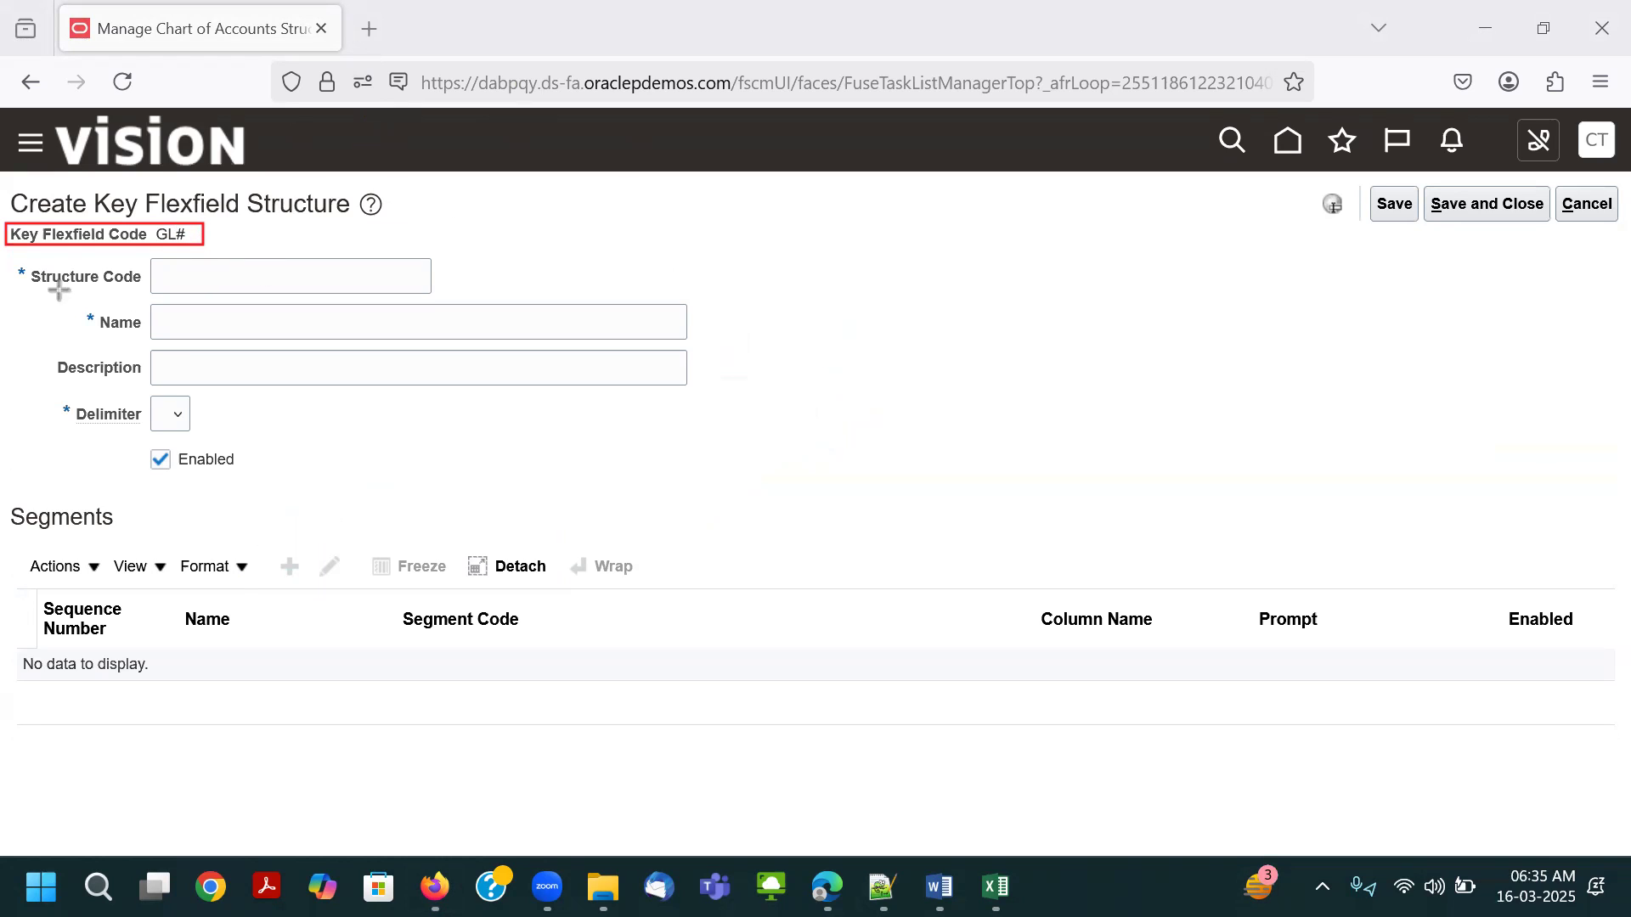
drag(10, 259, 165, 296)
drag(81, 302, 181, 340)
drag(56, 351, 159, 382)
mouse_move(54, 396)
mouse_down()
mouse_move(141, 455)
mouse_move(241, 479)
mouse_up()
click(309, 87)
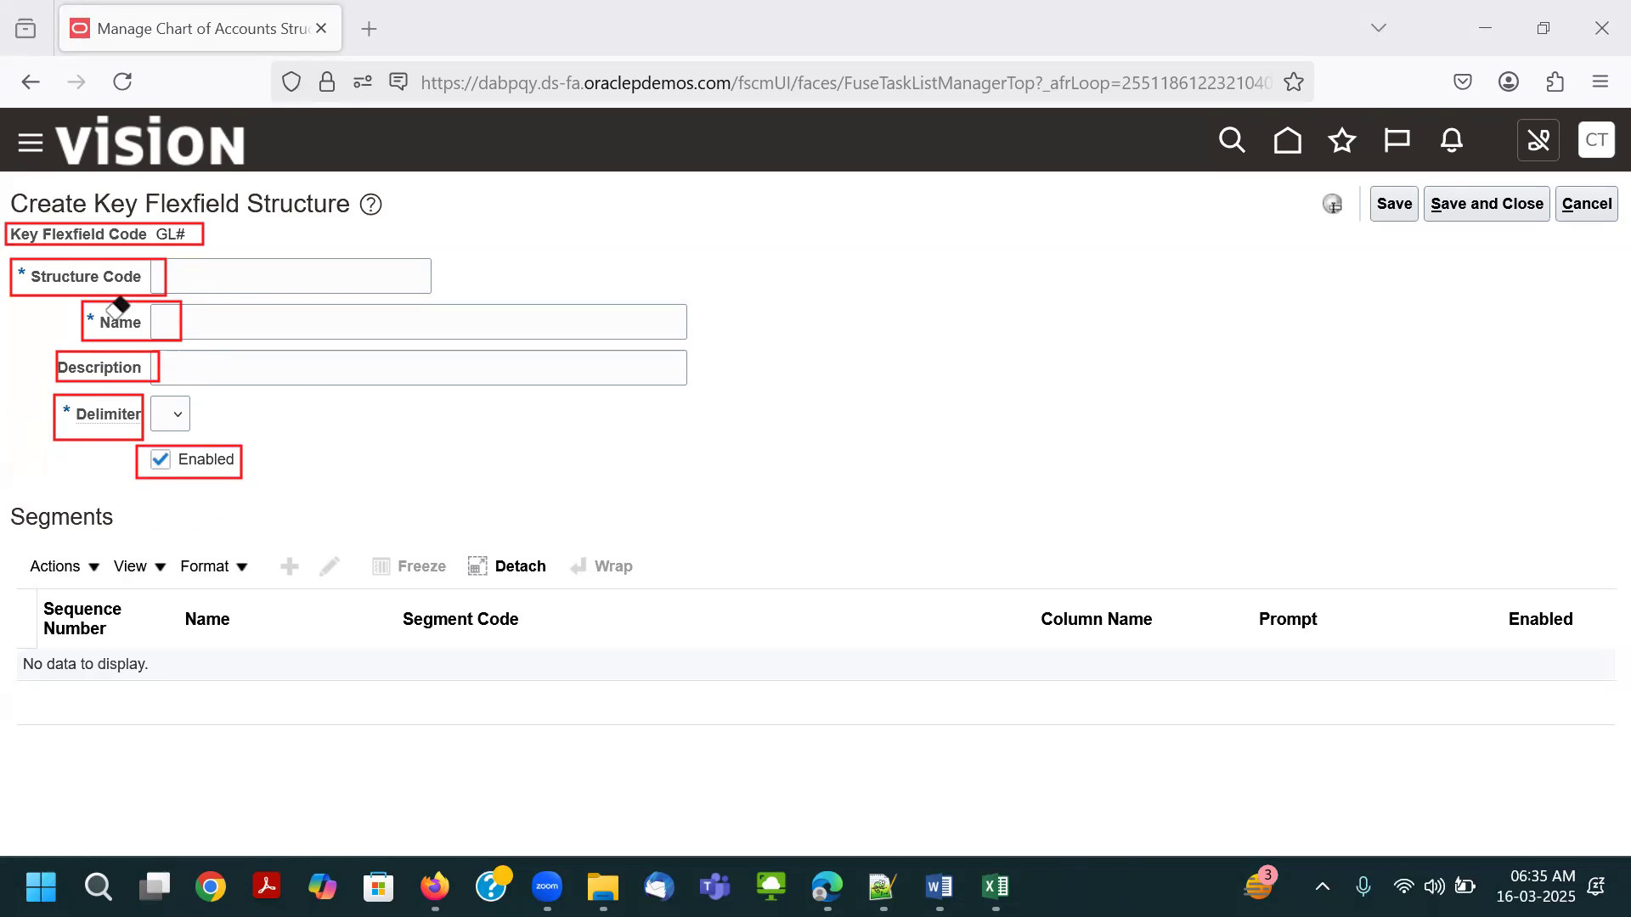
drag(119, 307, 151, 473)
click(217, 84)
Set the structure code, name and description to "JOHN DEERE Global COA" and the delimiter to "-".
click(202, 281)
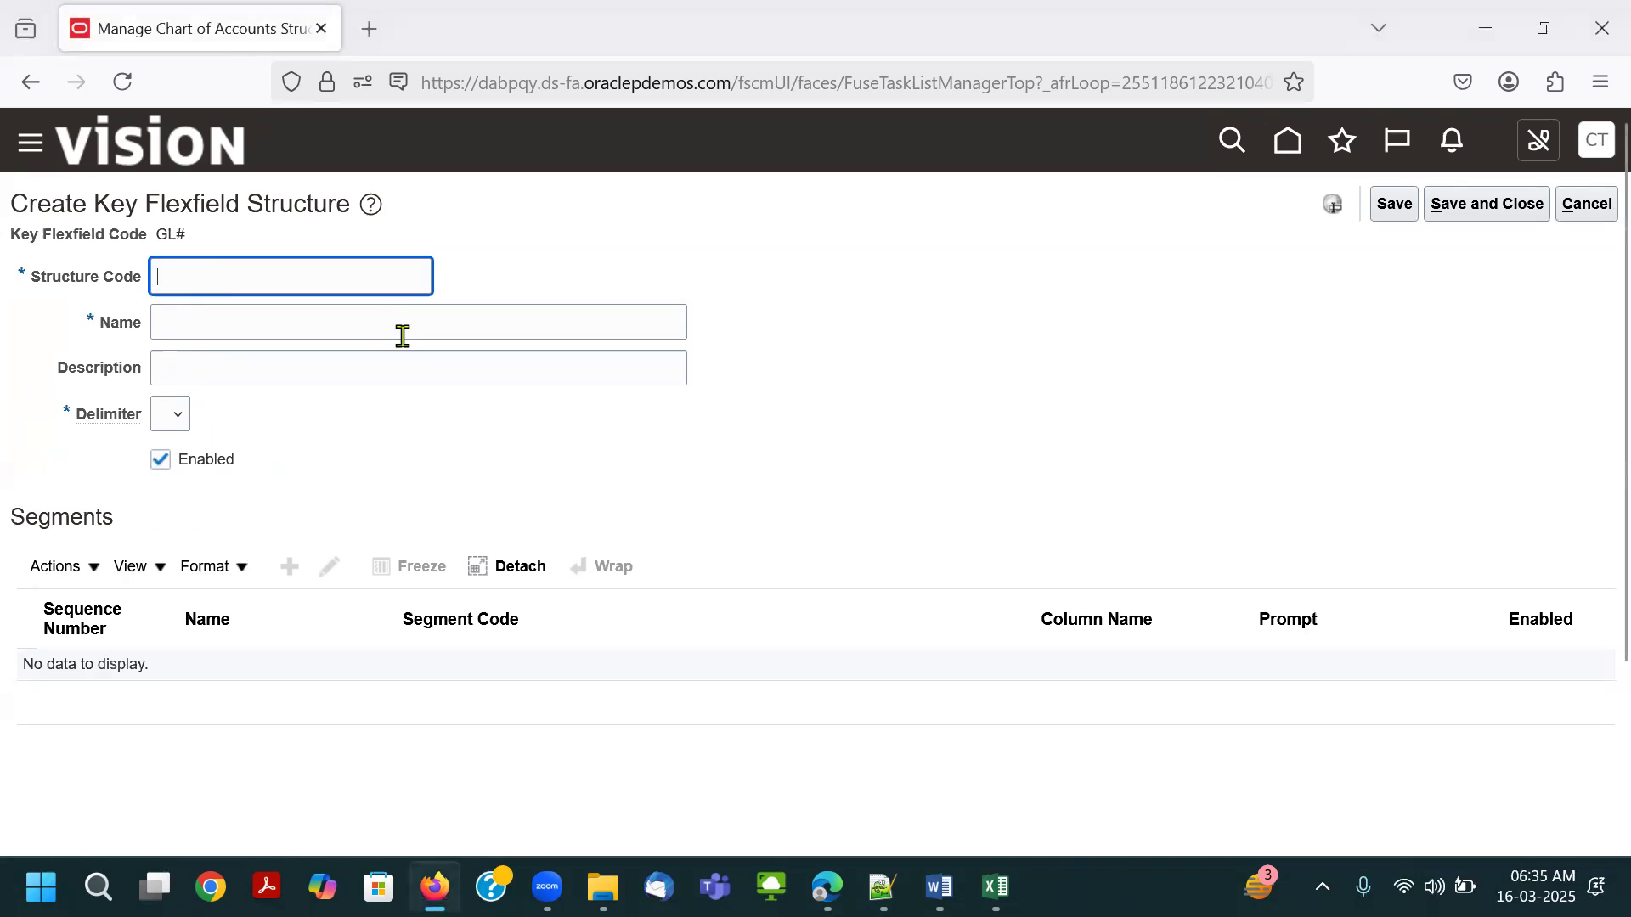
text(JOHN DEERE Global COA)
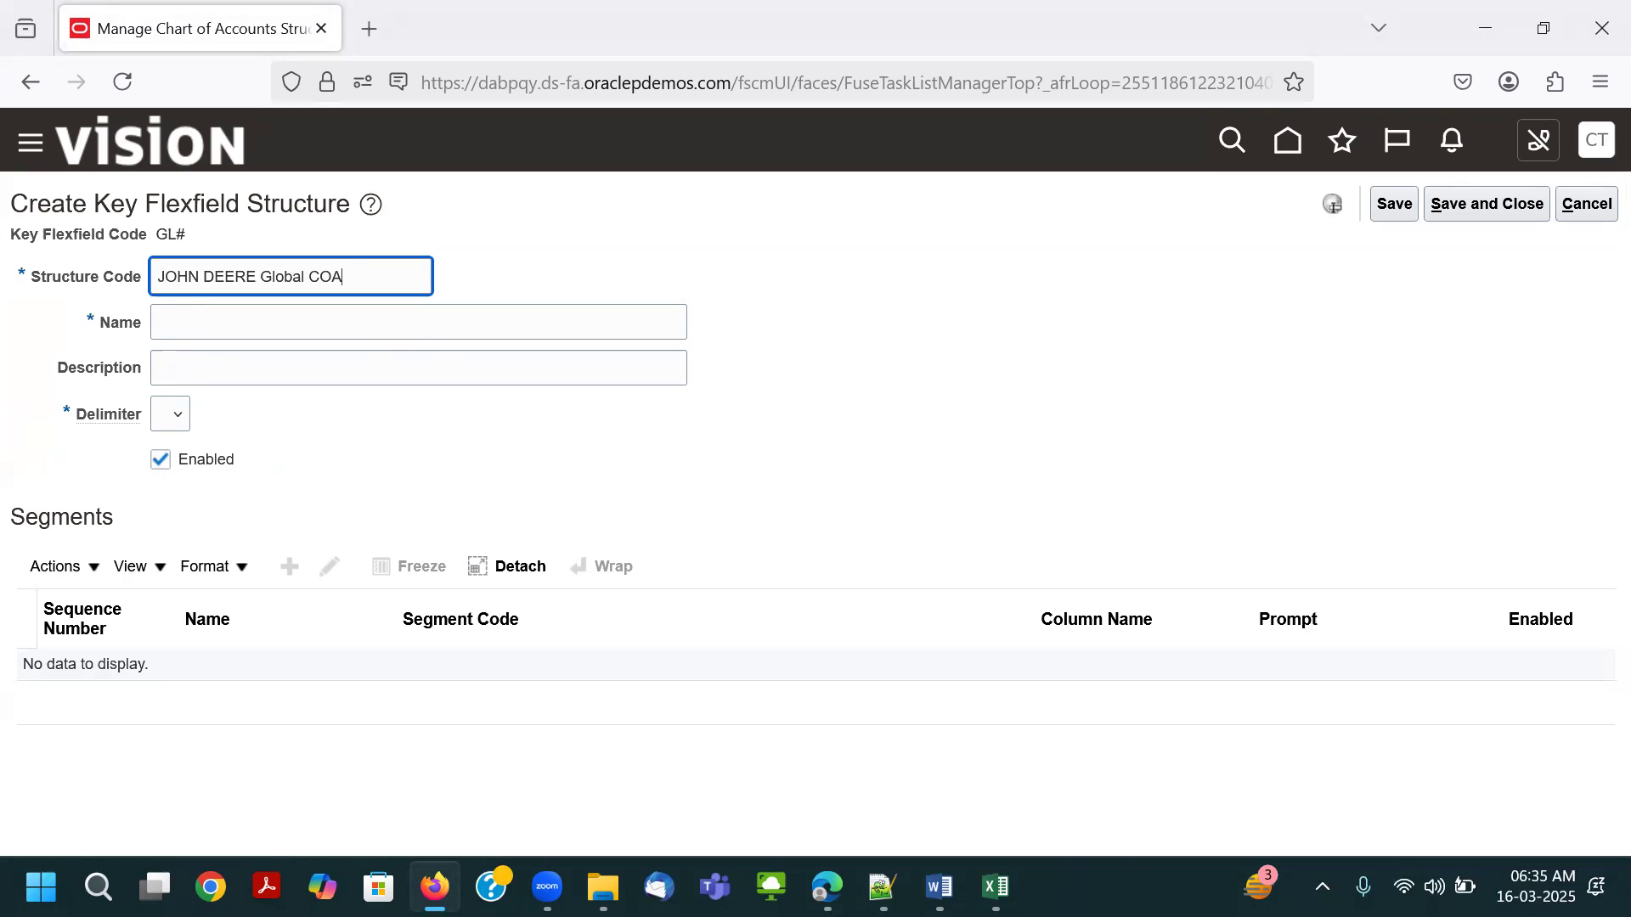
drag(378, 271, 57, 272)
key(ctrl+c)
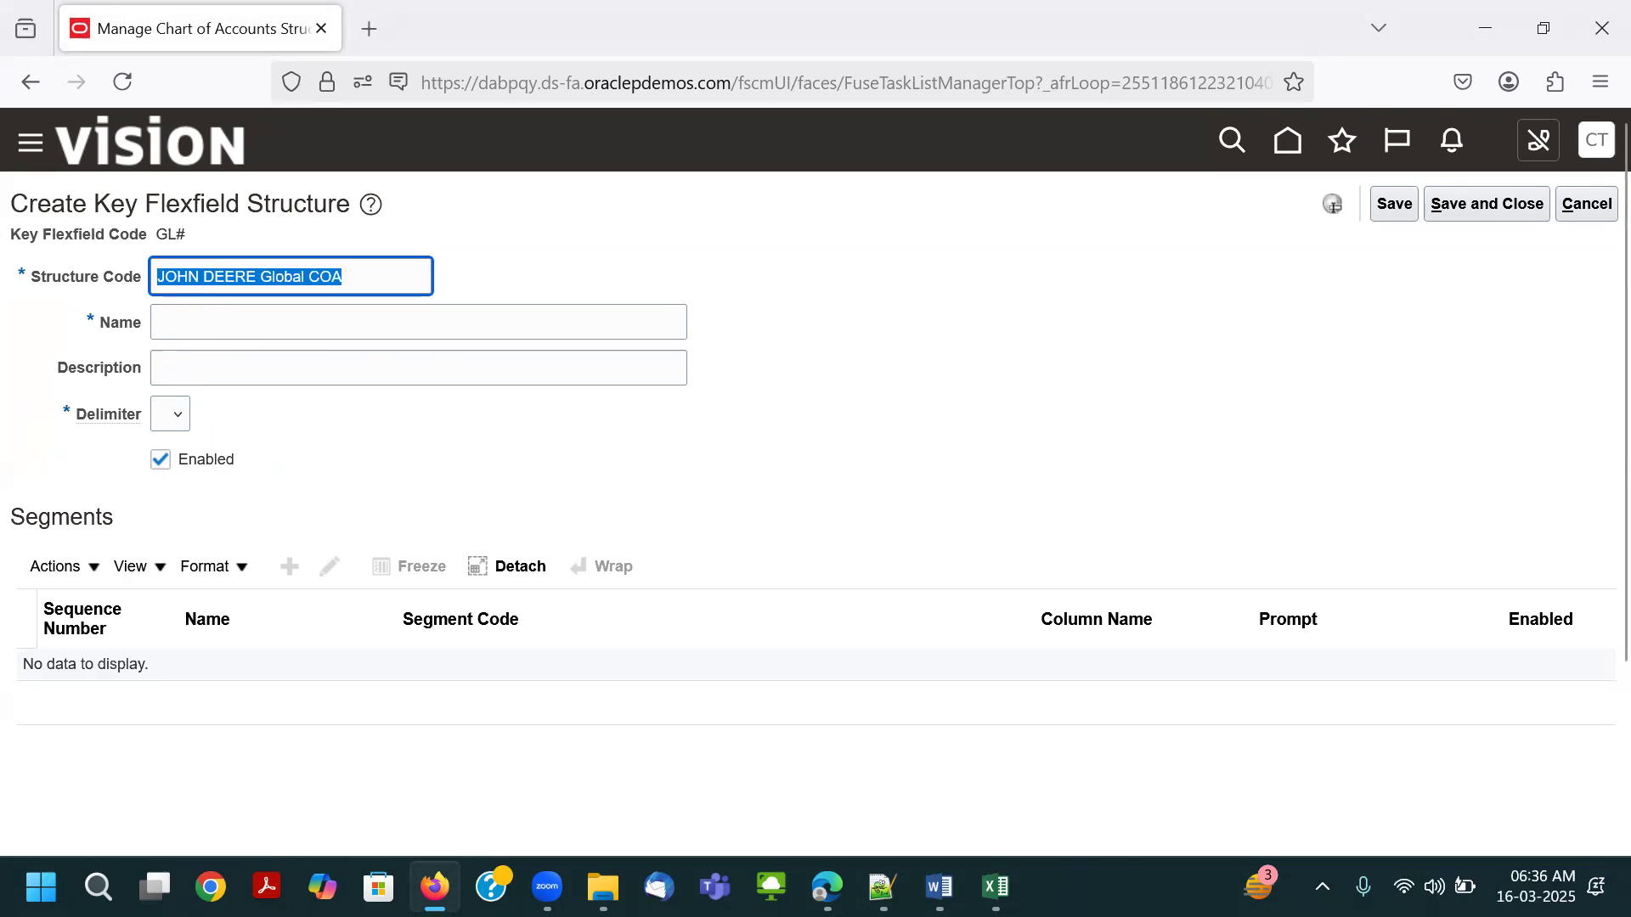
click(204, 316)
key(ctrl+v)
key(Tab)
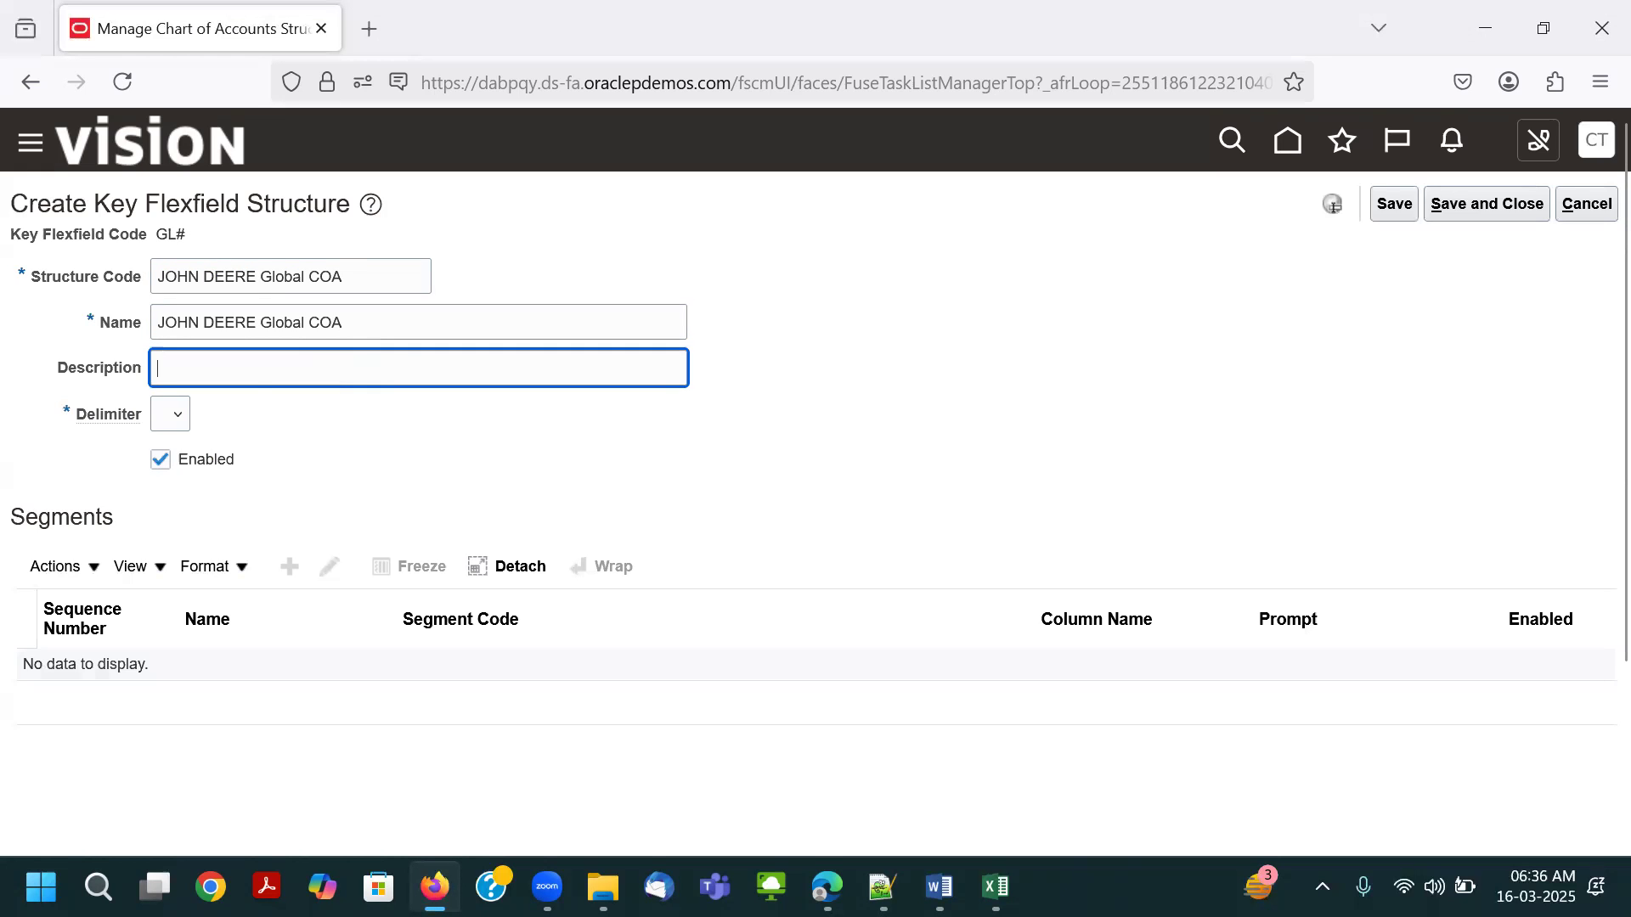
key(ctrl+v)
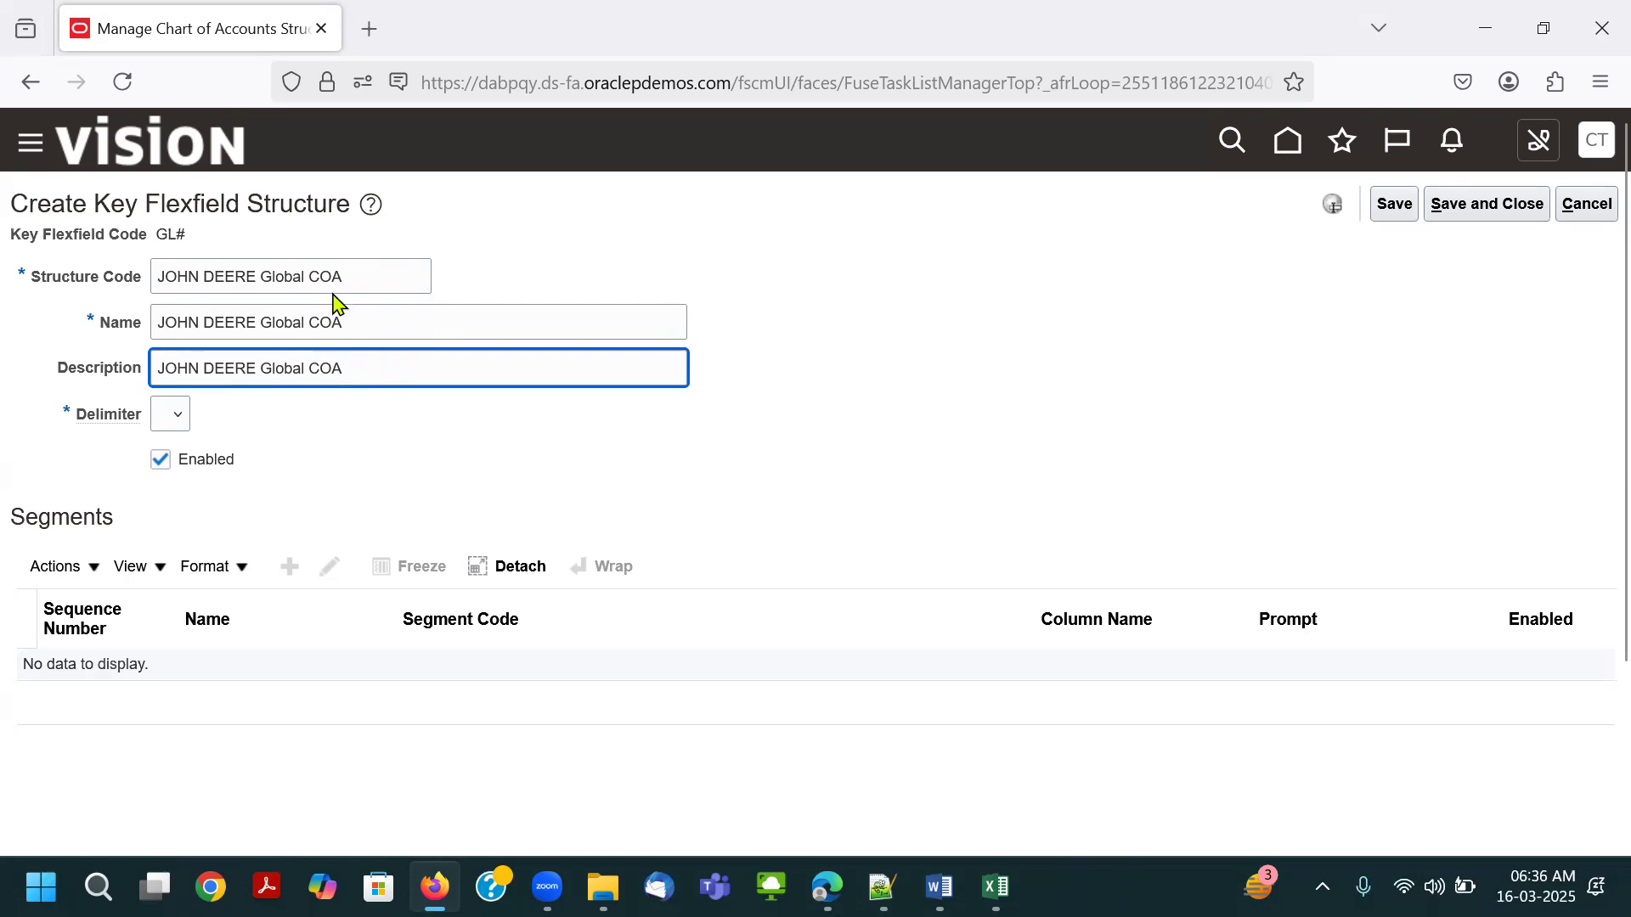
click(176, 421)
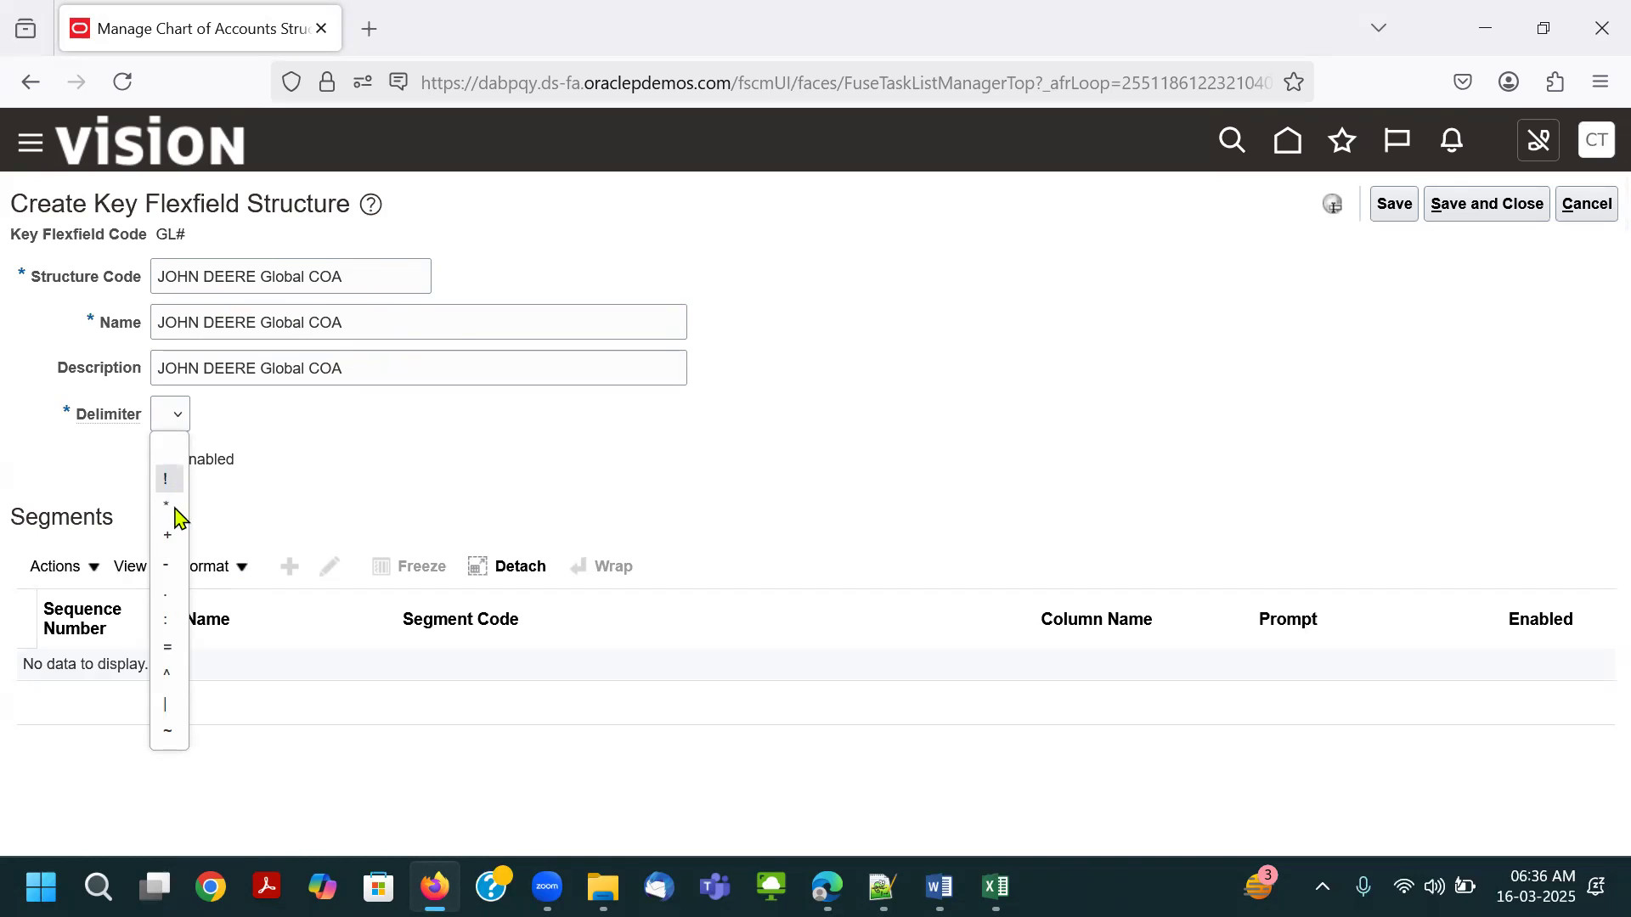
click(167, 567)
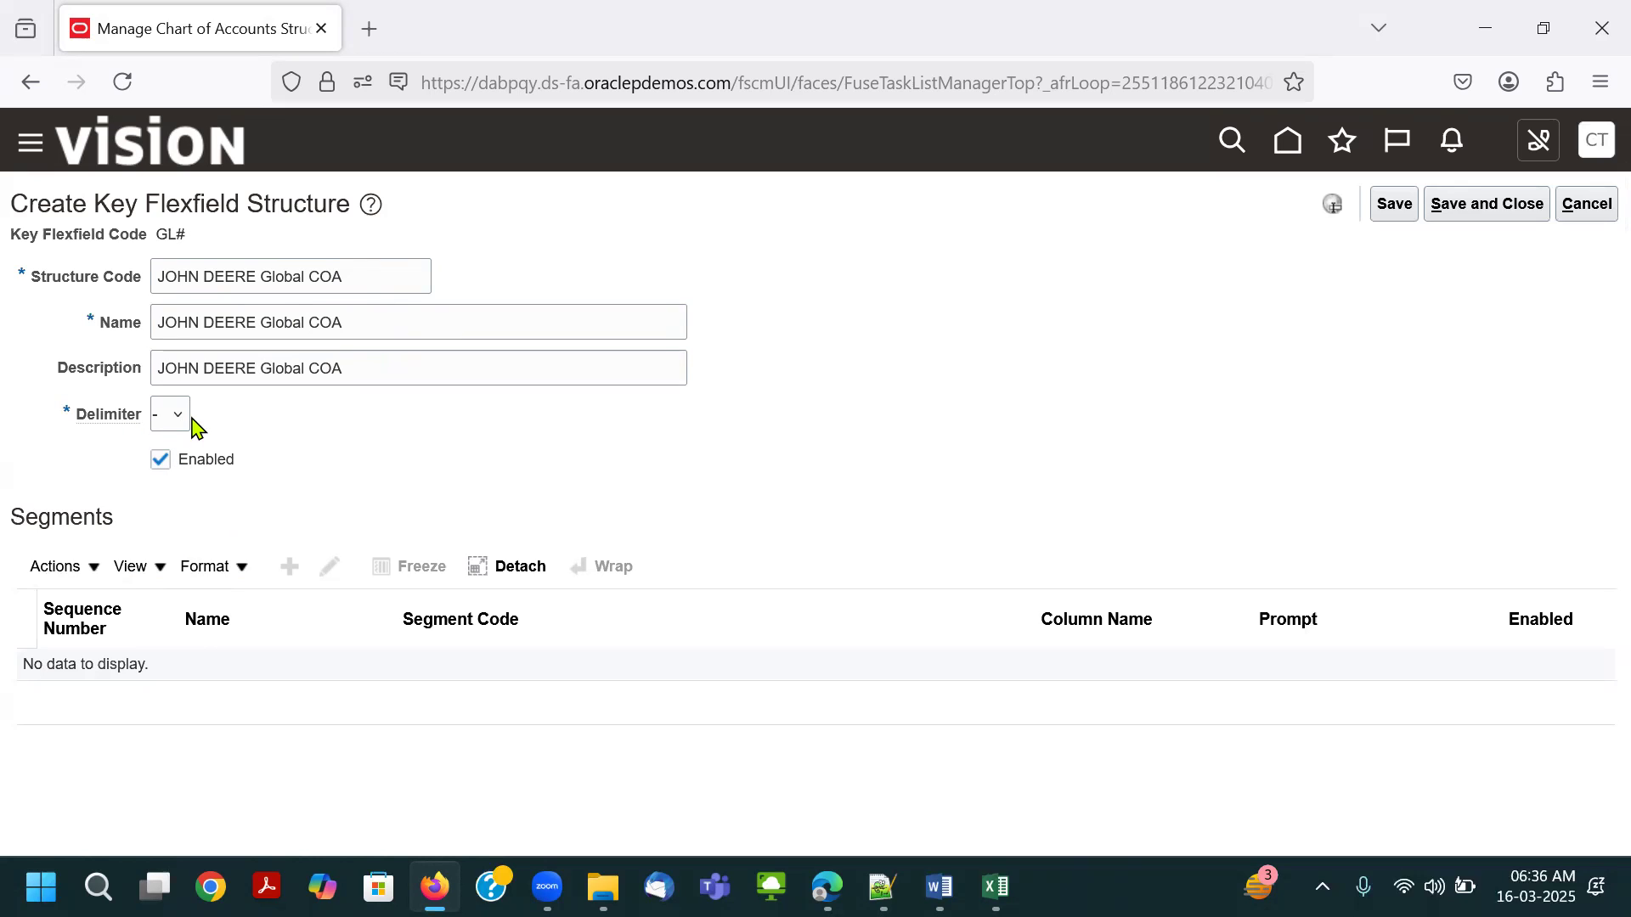
Switch to the class notes workbook in Excel and examine the sample account combinations on the Value Set Code-Cls sheet.
key(alt+Tab)
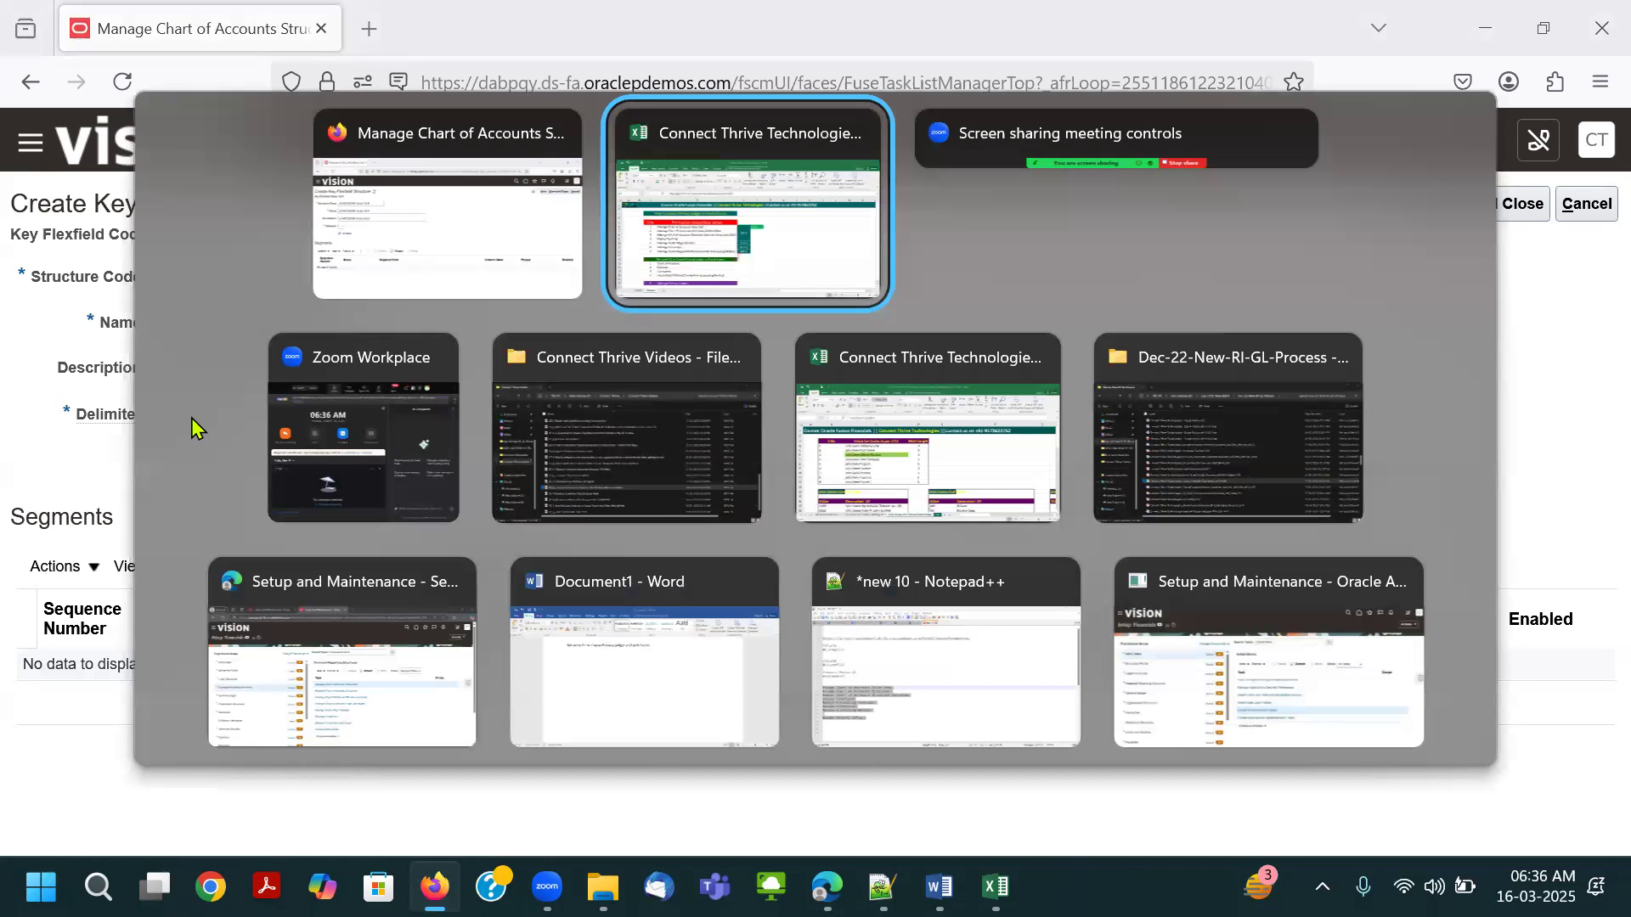
key(alt+Tab)
key(alt+Tab)
key(alt+Tab)
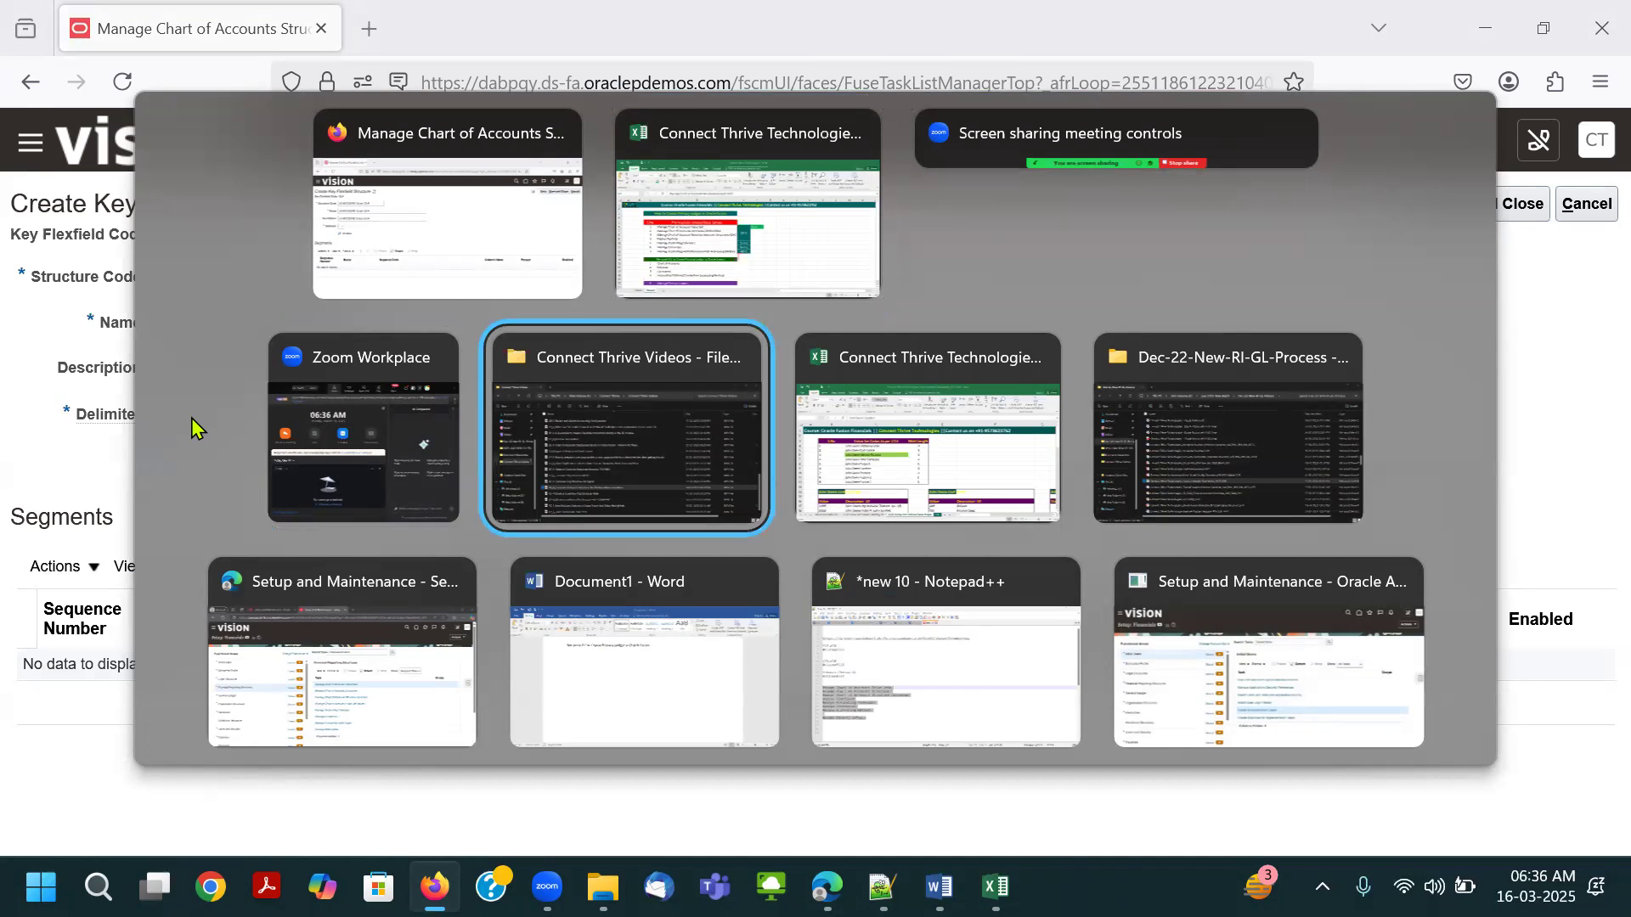
key(alt+Tab)
click(456, 815)
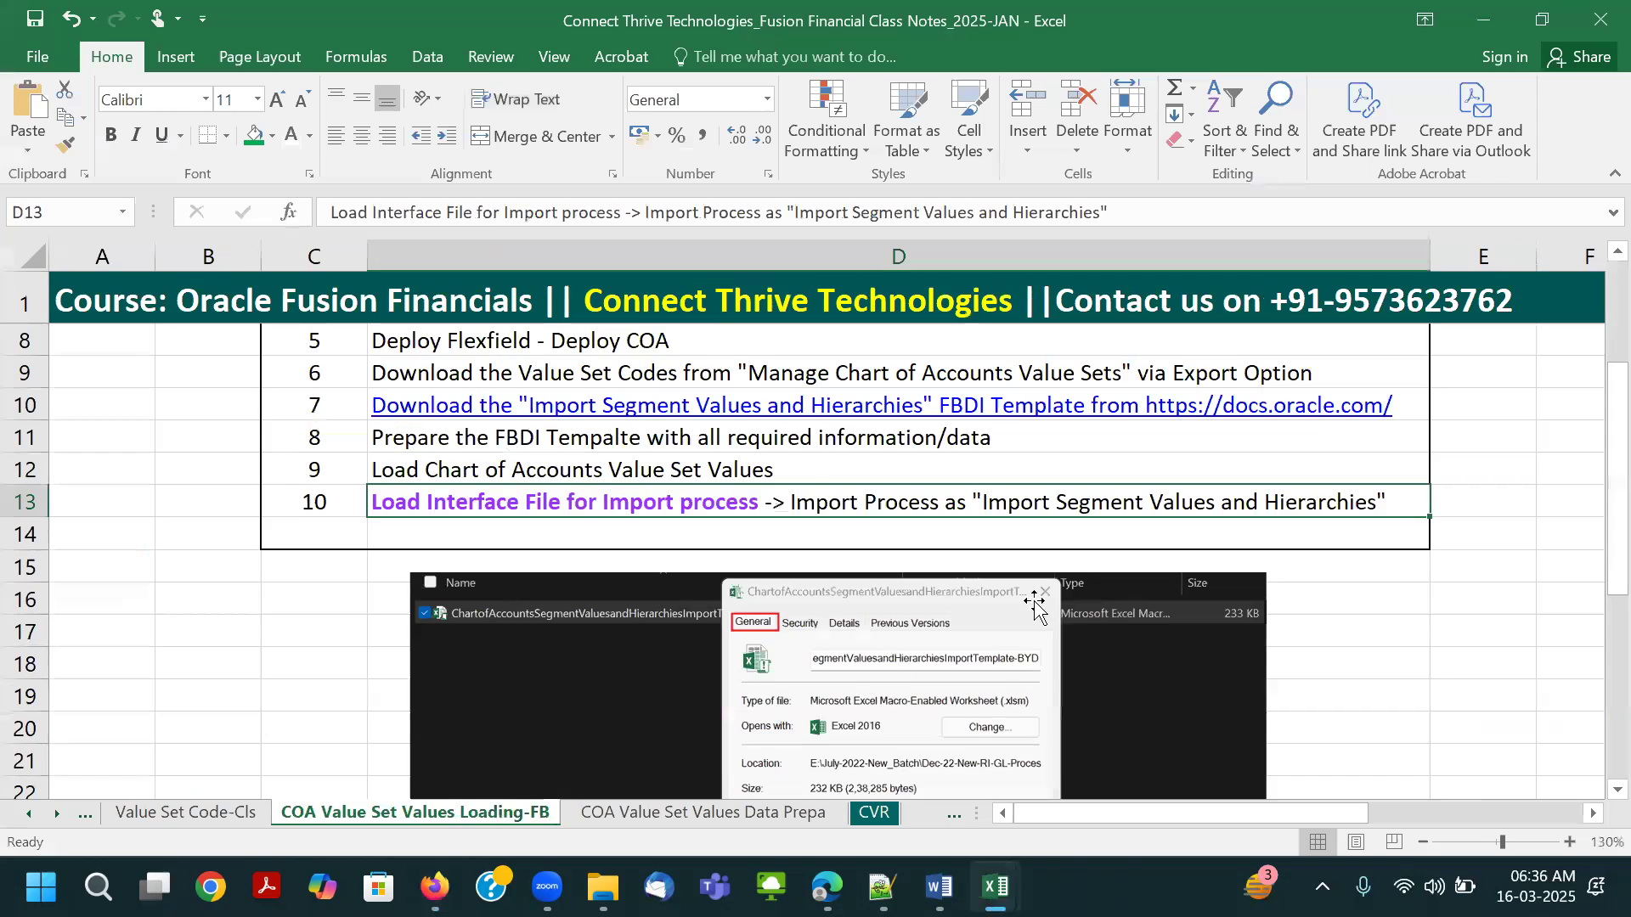
click(217, 817)
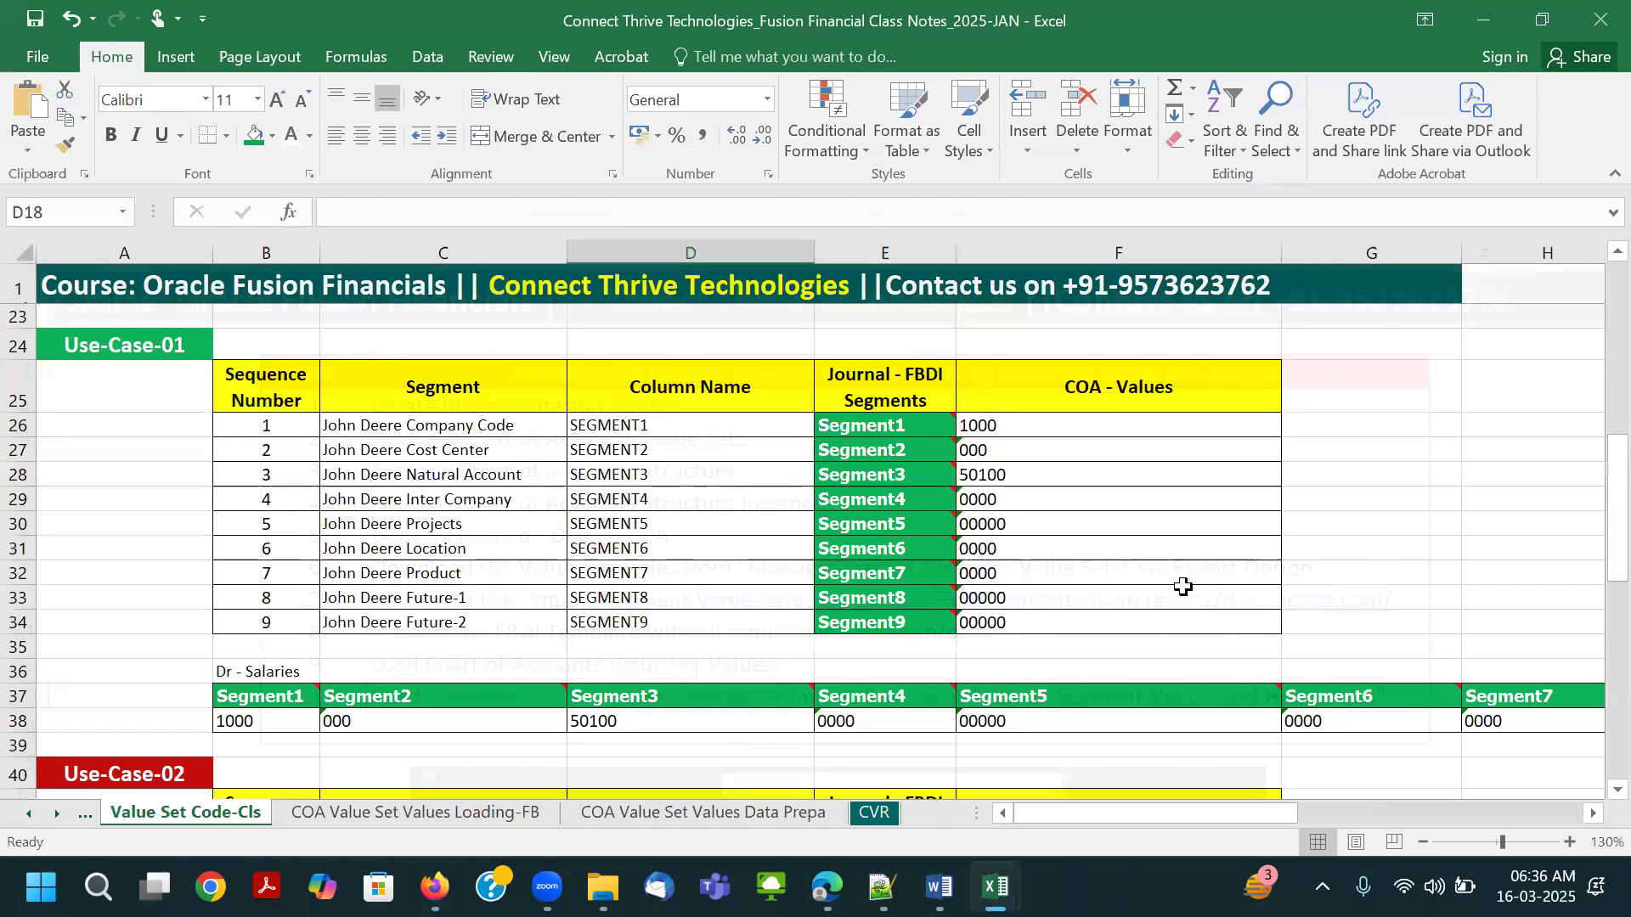
scroll(1180, 586, down, 3)
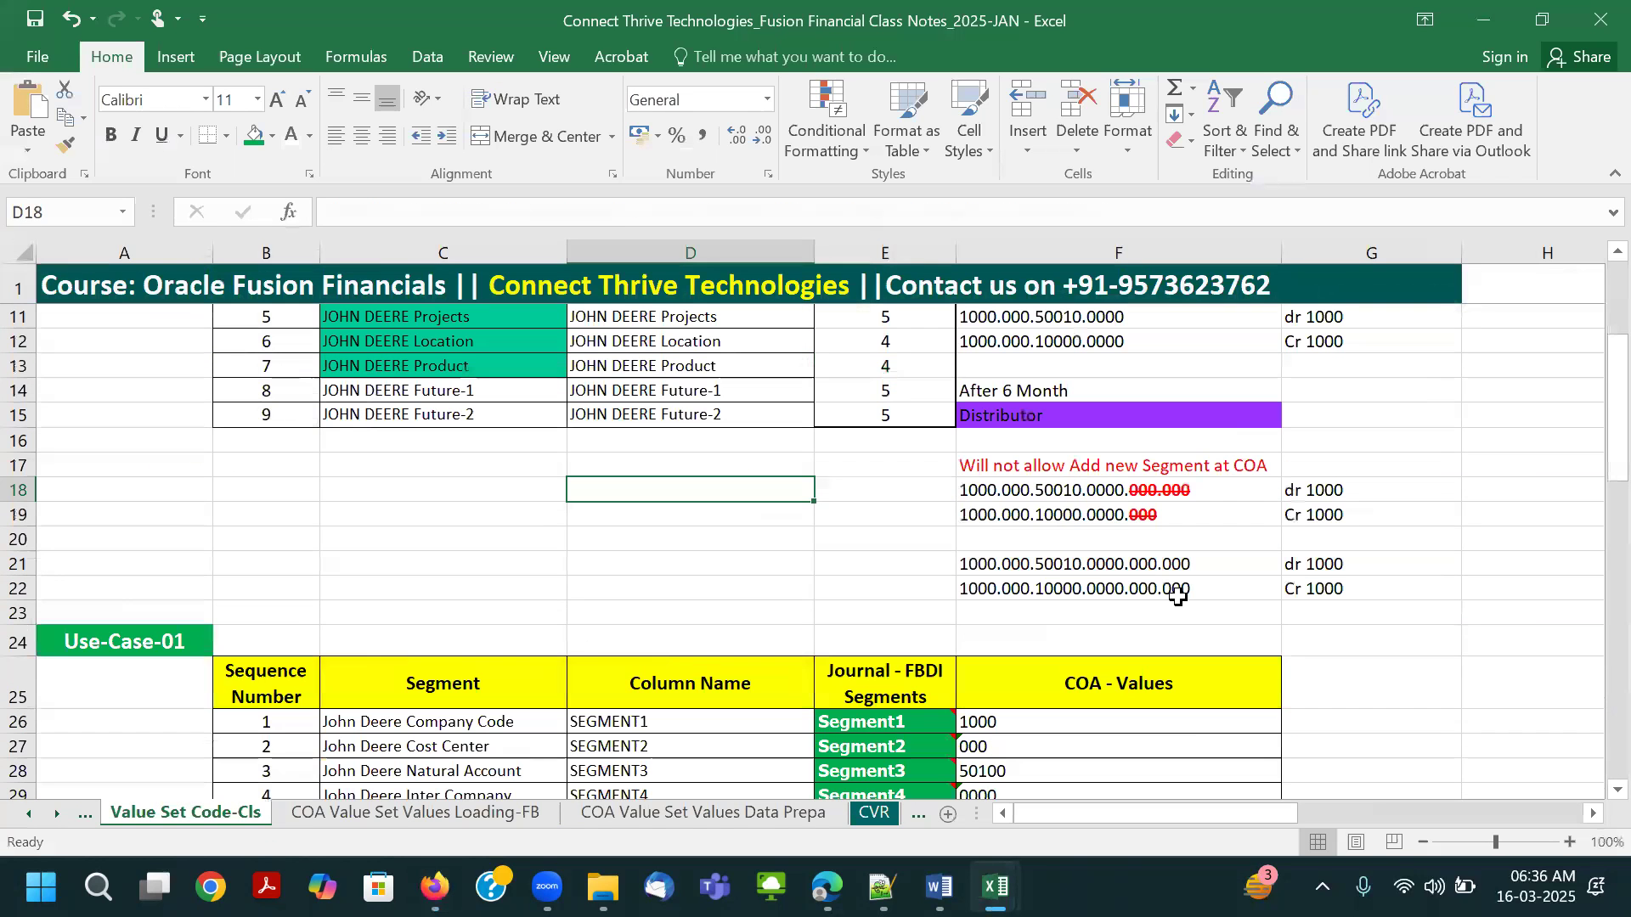
click(1027, 494)
double_click(998, 564)
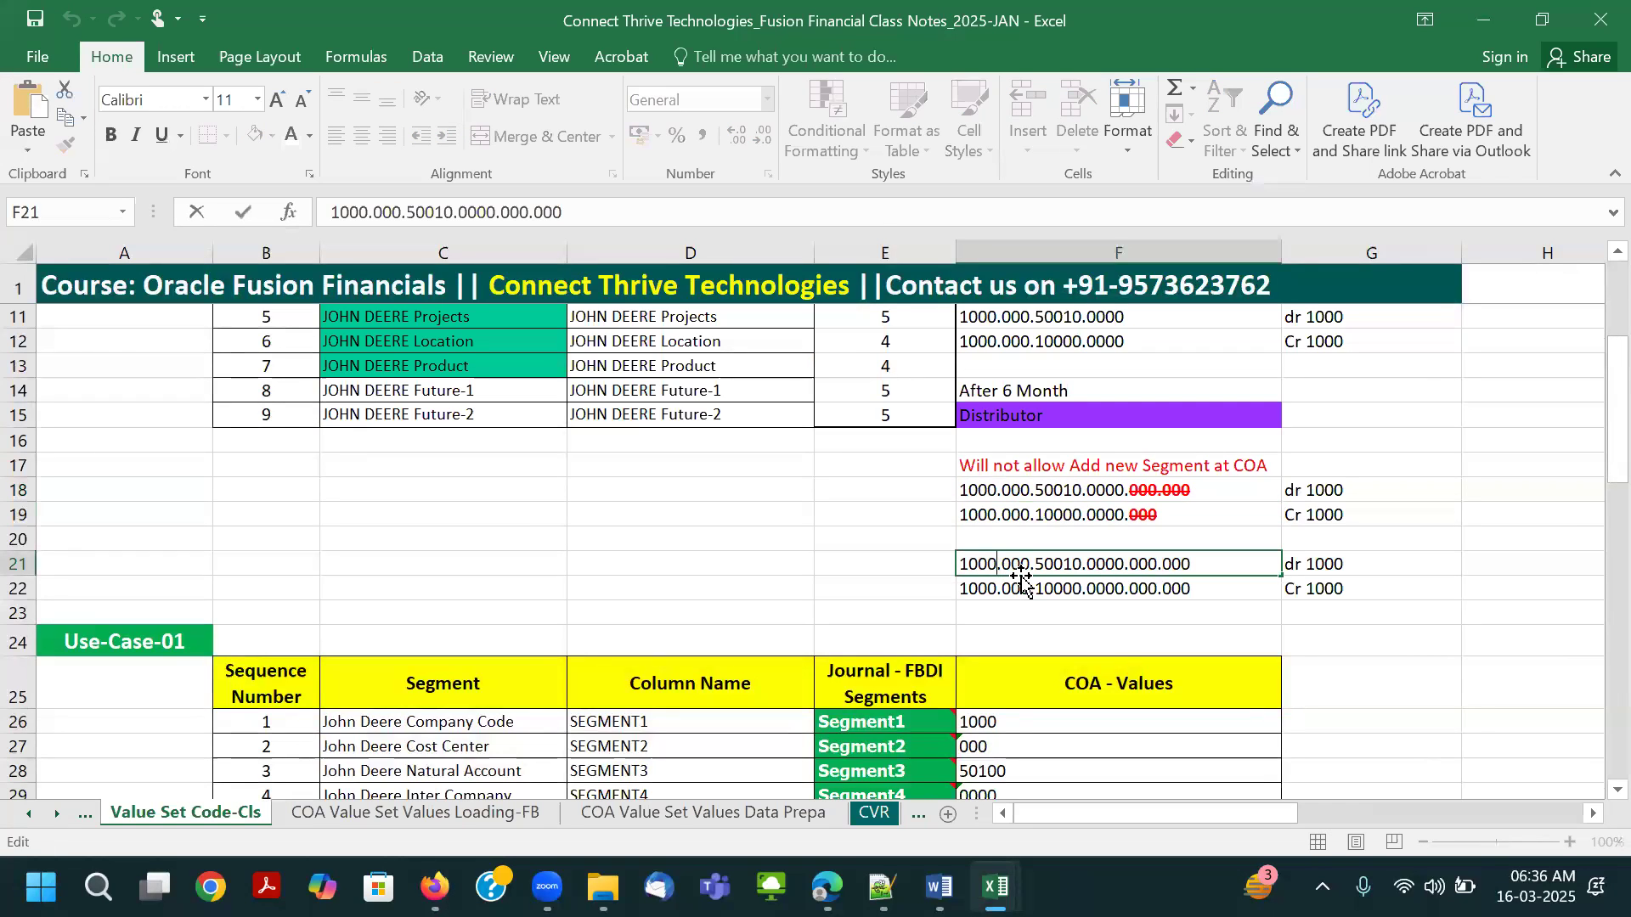
click(891, 568)
ctrl+scroll(977, 572, up, 1)
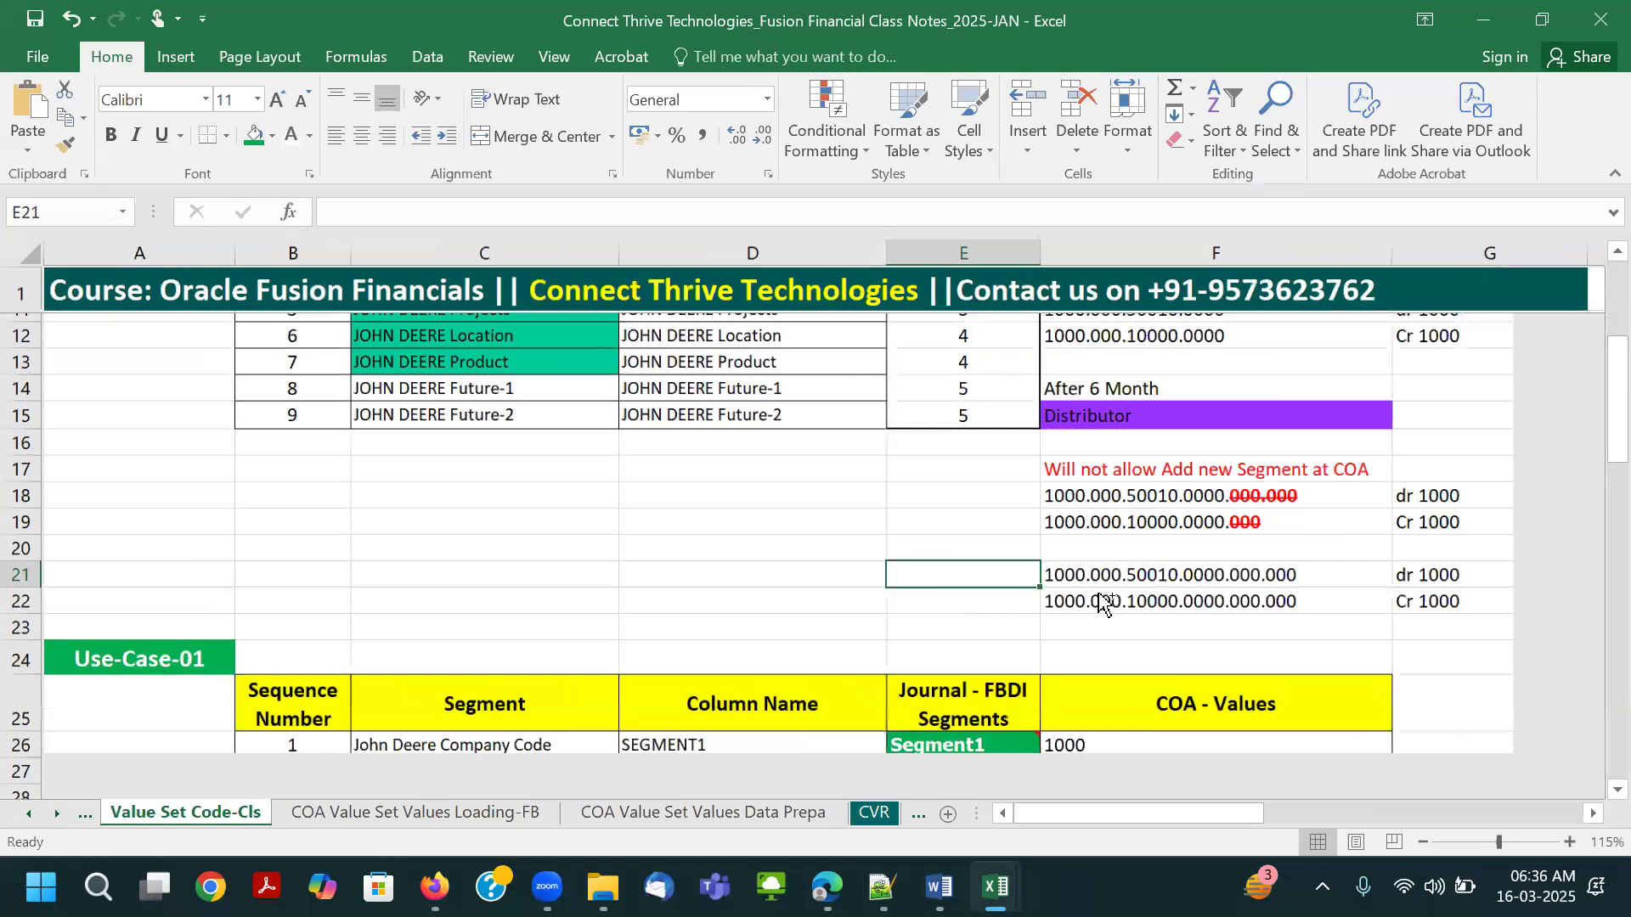
Make the first two separator dots of the account combination in cell F21 bold and red.
double_click(1153, 612)
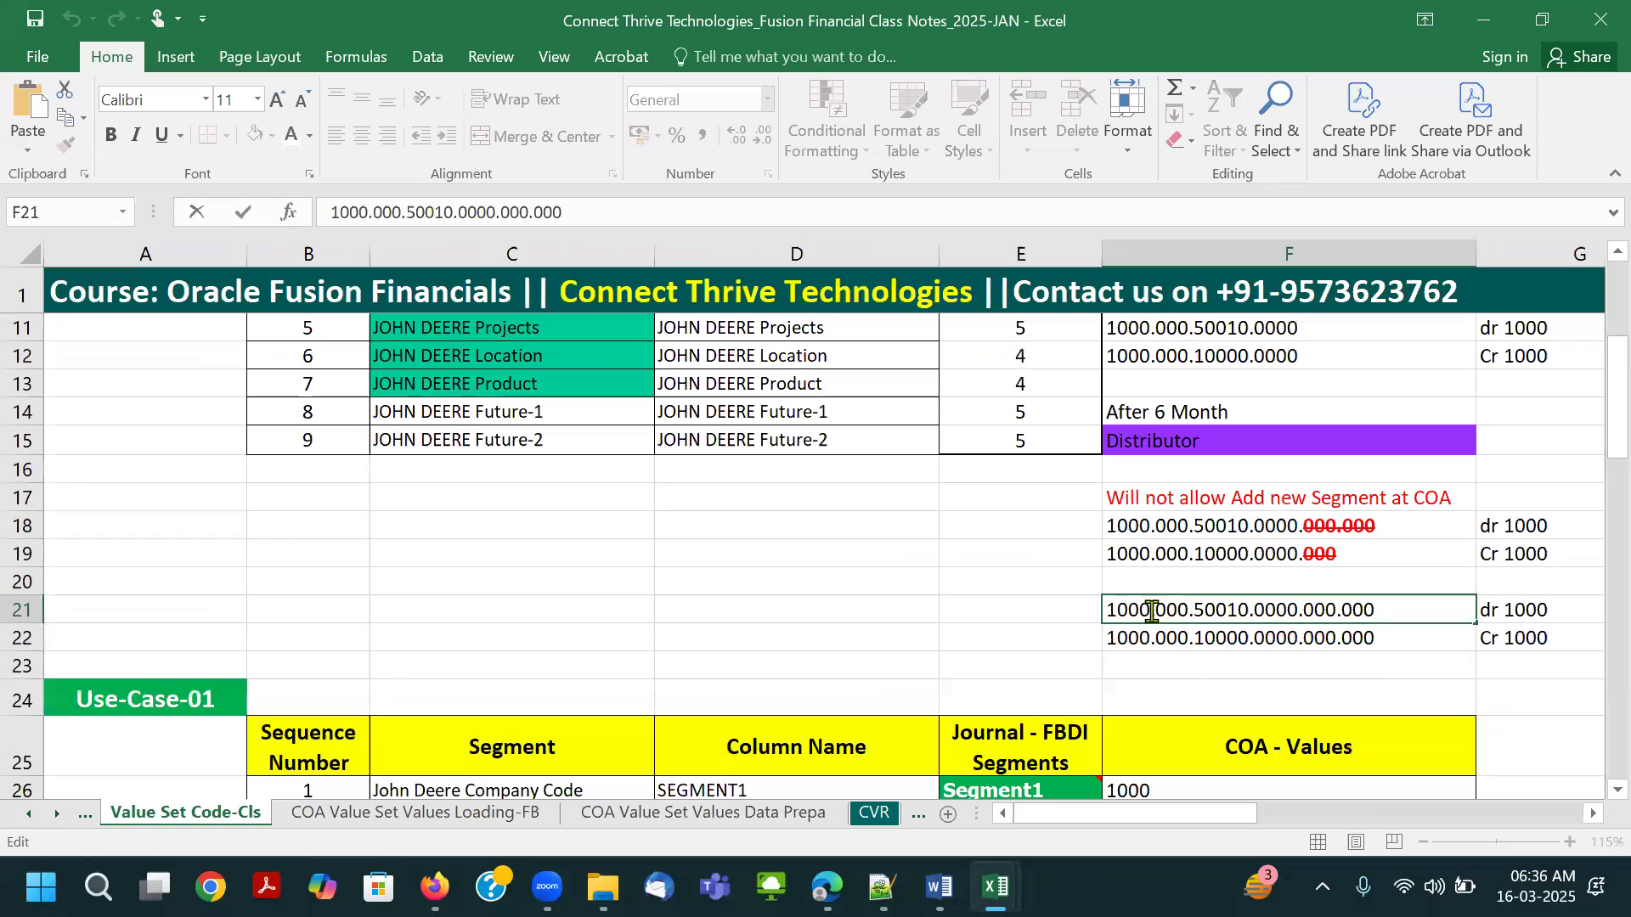
click(1166, 576)
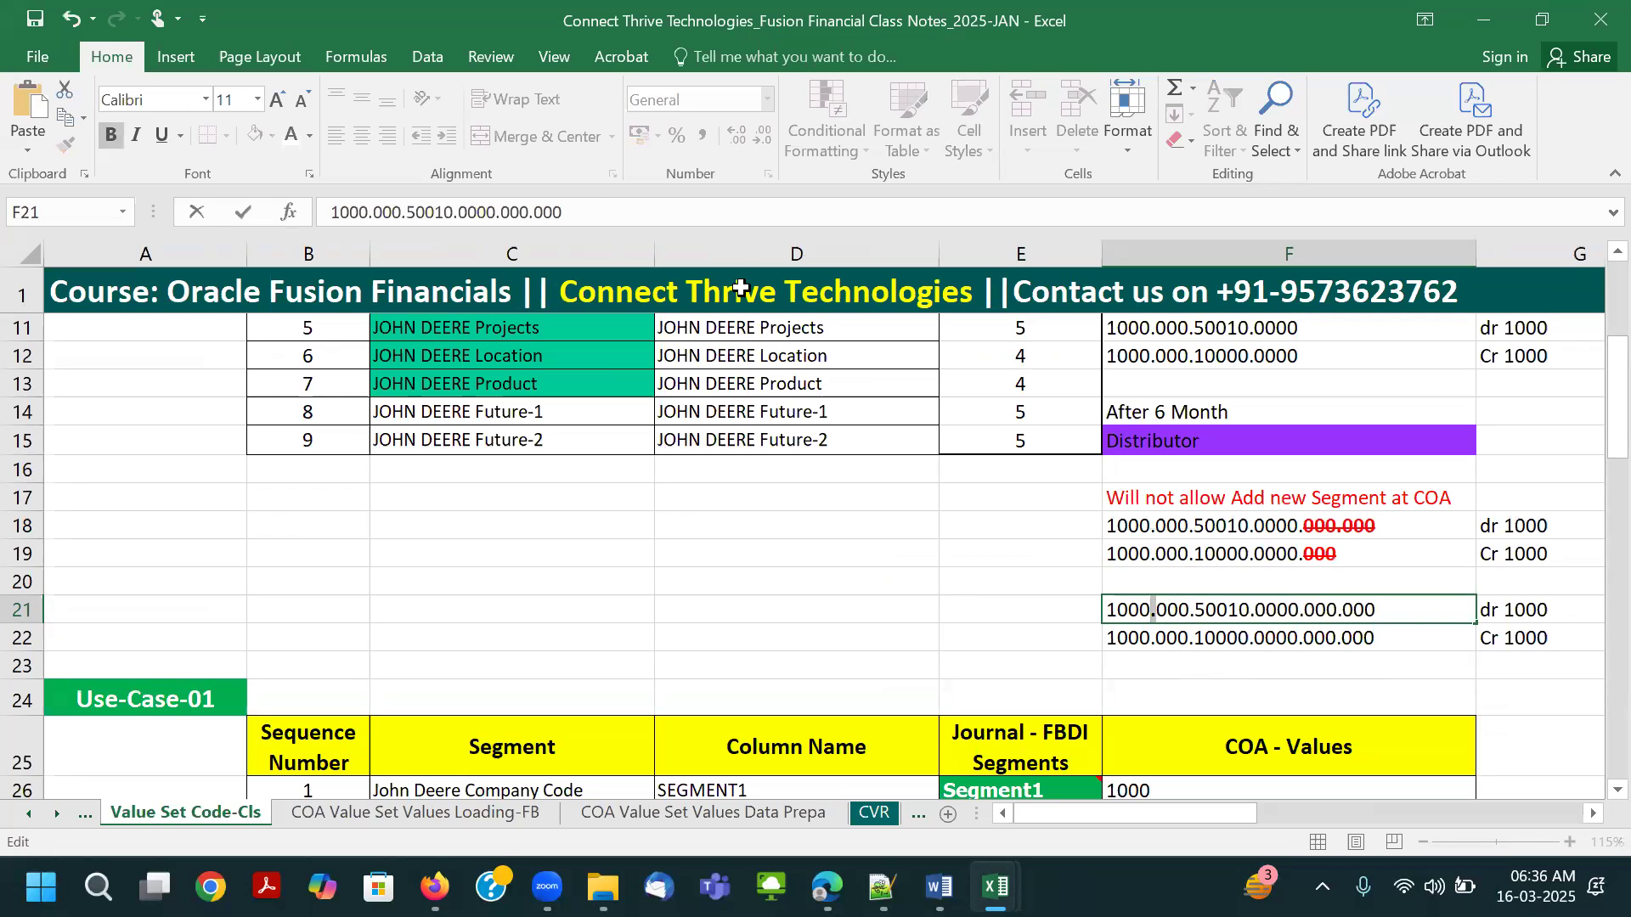
click(311, 137)
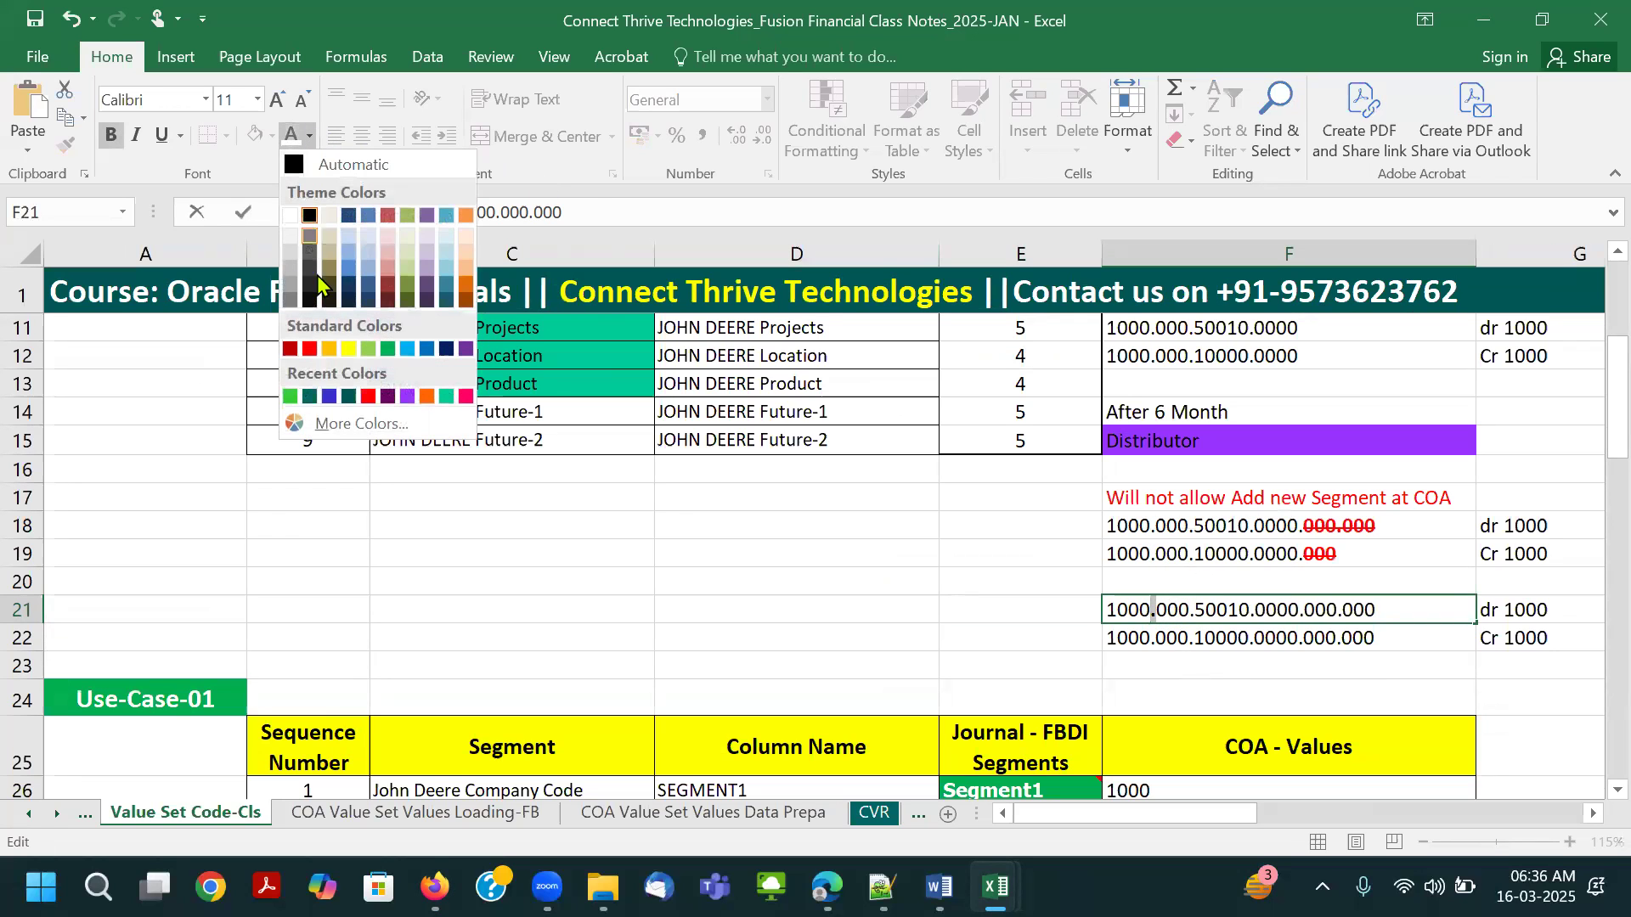
click(307, 351)
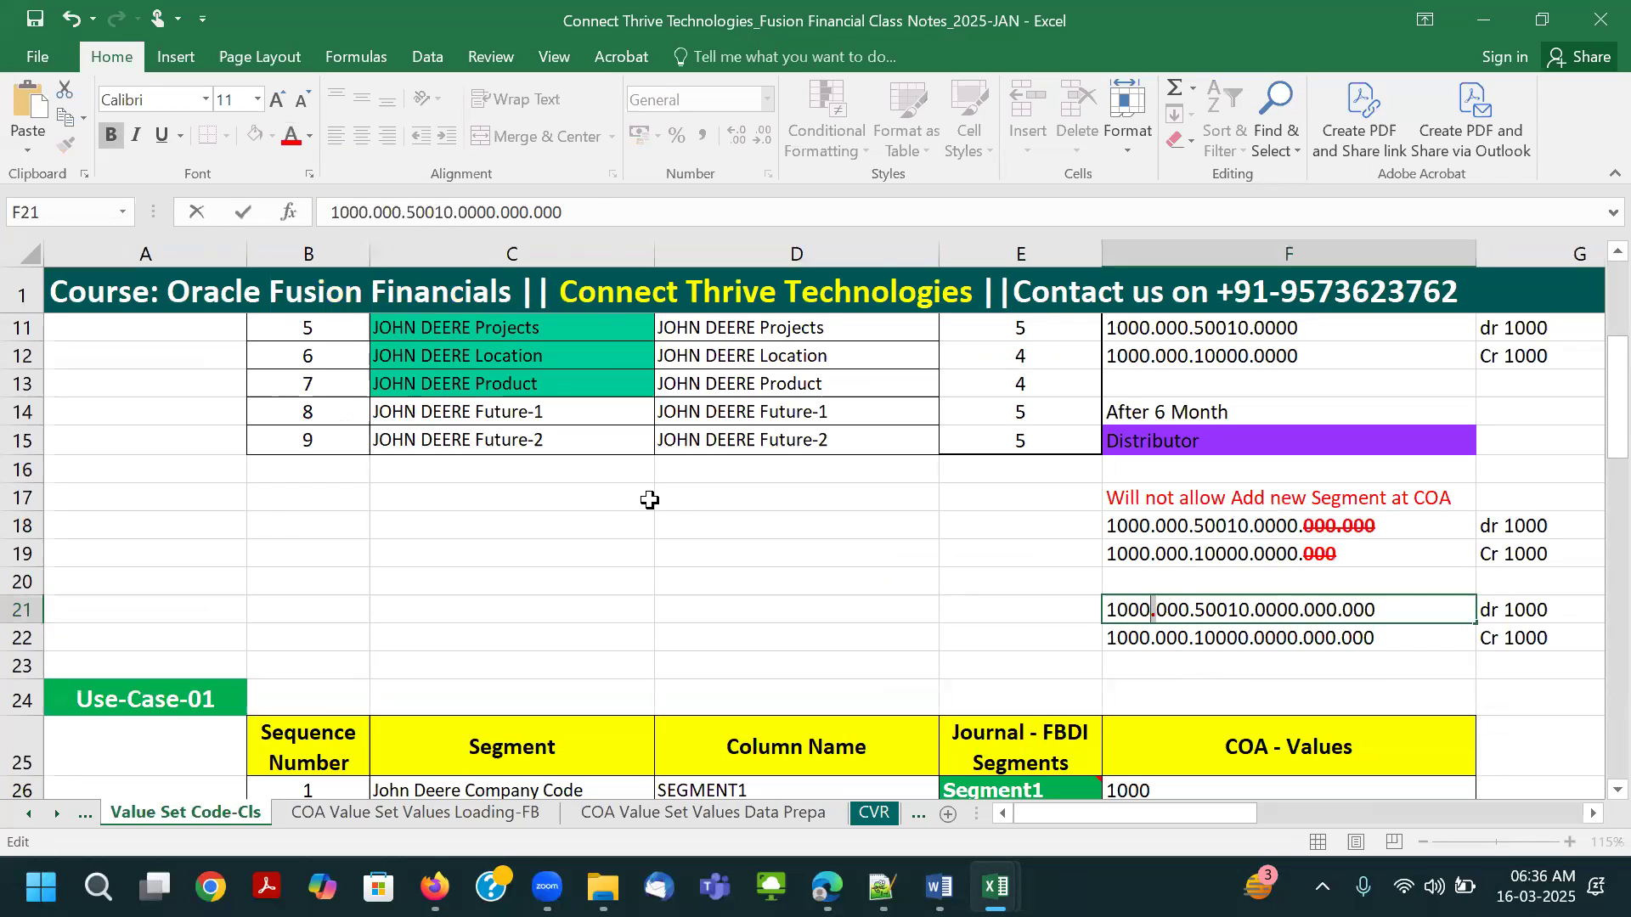
click(1194, 612)
click(1205, 582)
click(1255, 583)
key(ctrl+Return)
double_click(1136, 610)
drag(1104, 610, 1198, 621)
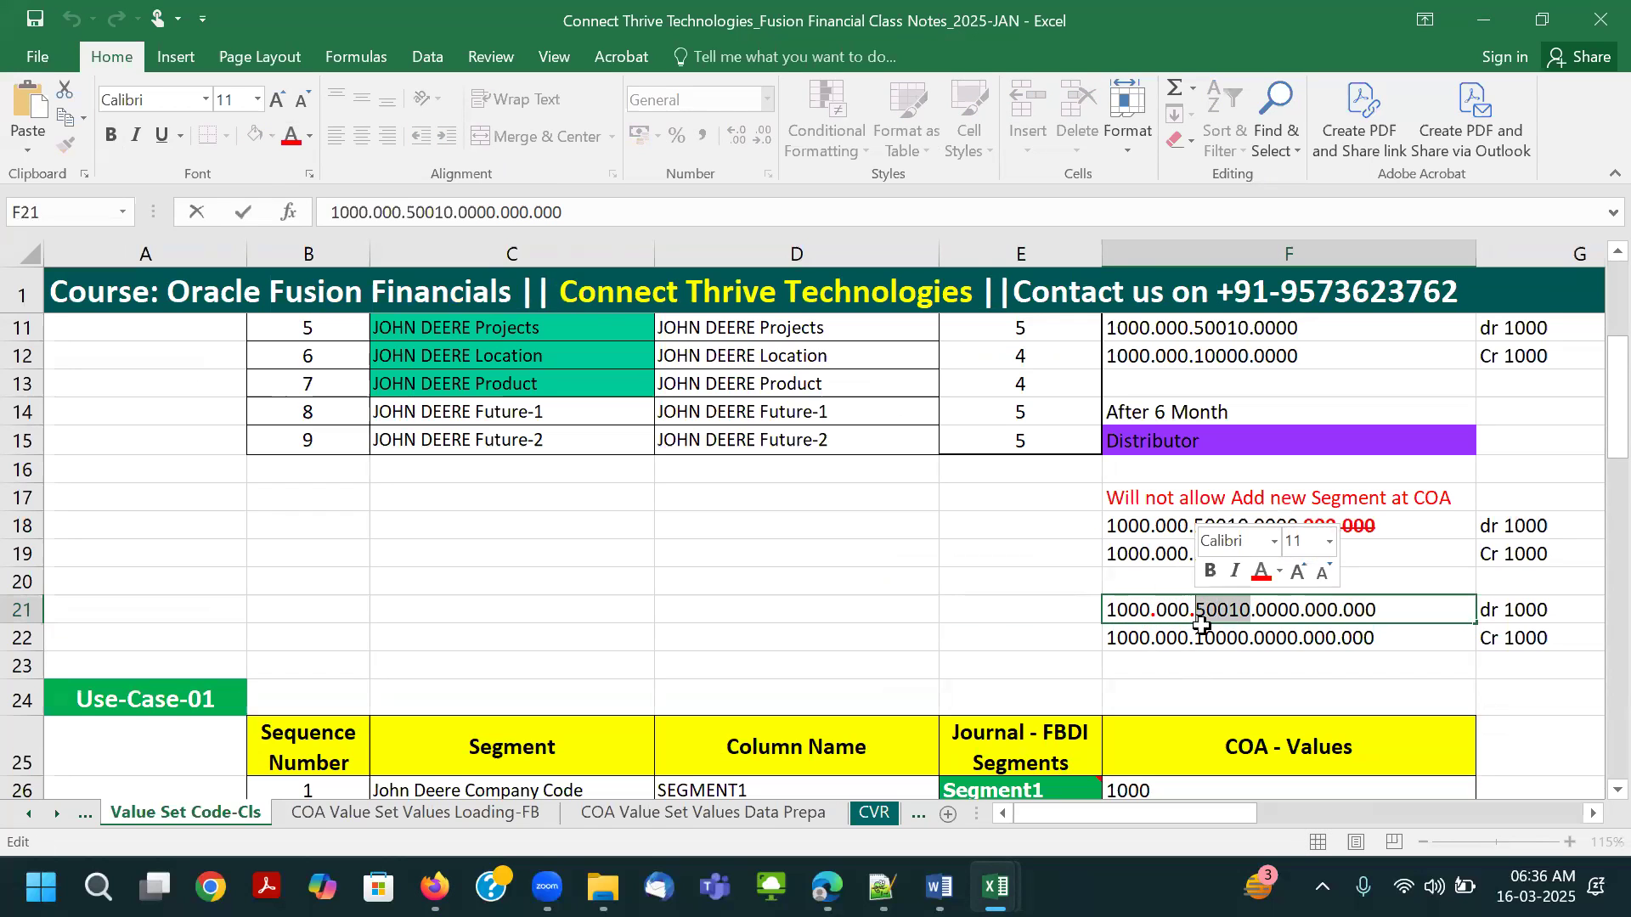
click(1041, 575)
click(1177, 636)
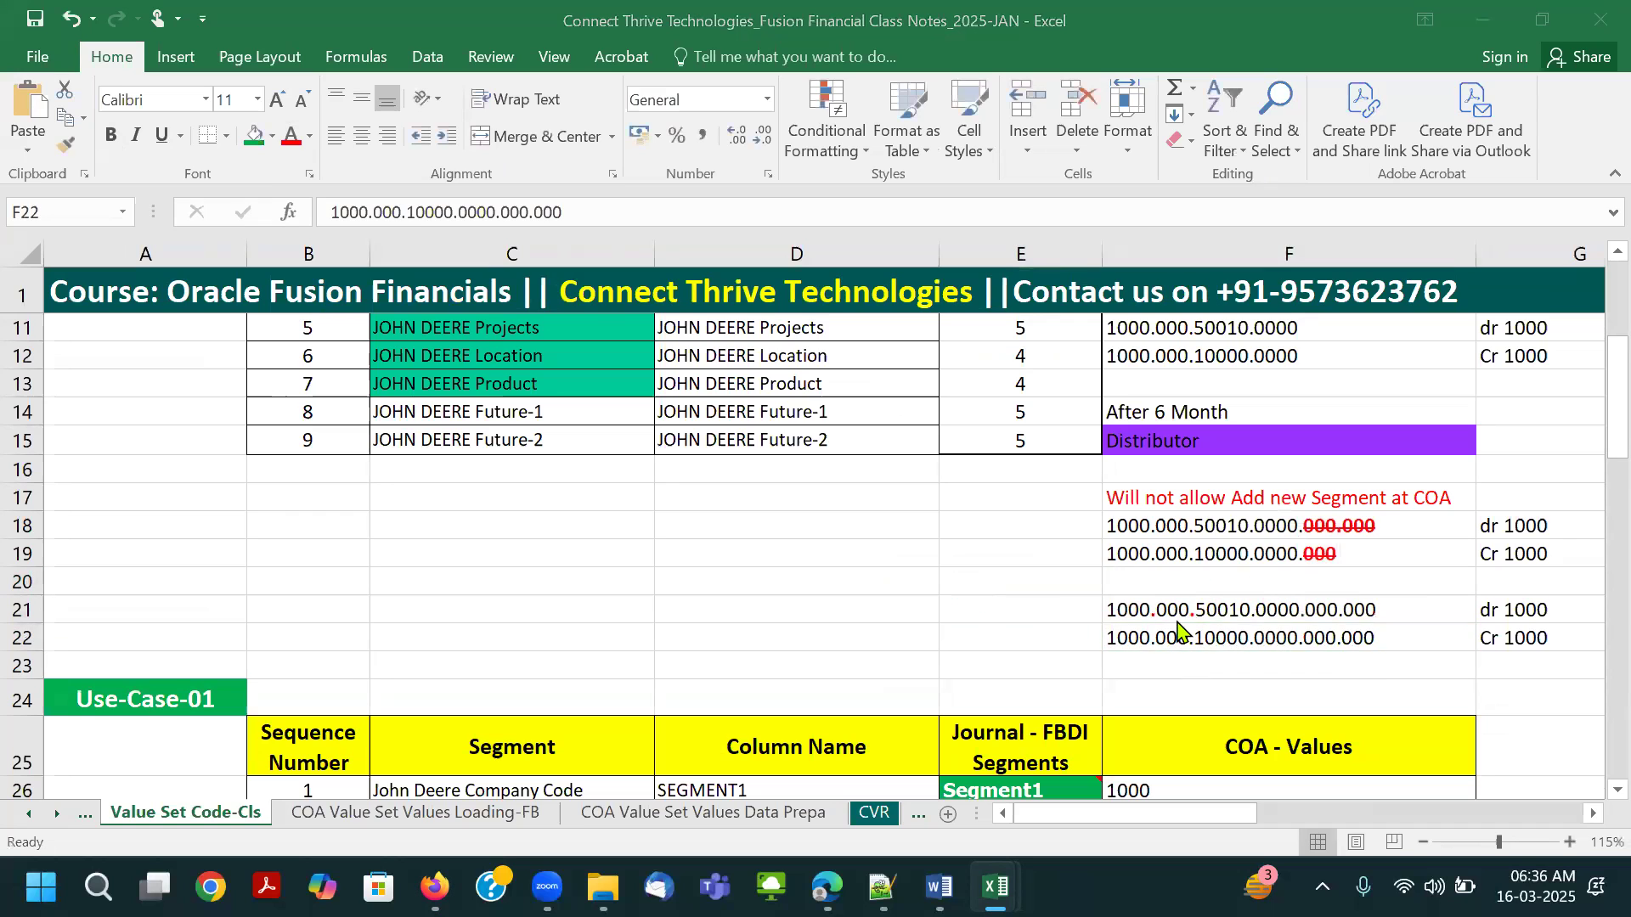
Switch back to Oracle Fusion in Firefox and set the new structure's delimiter to a period (".").
key(alt+Tab)
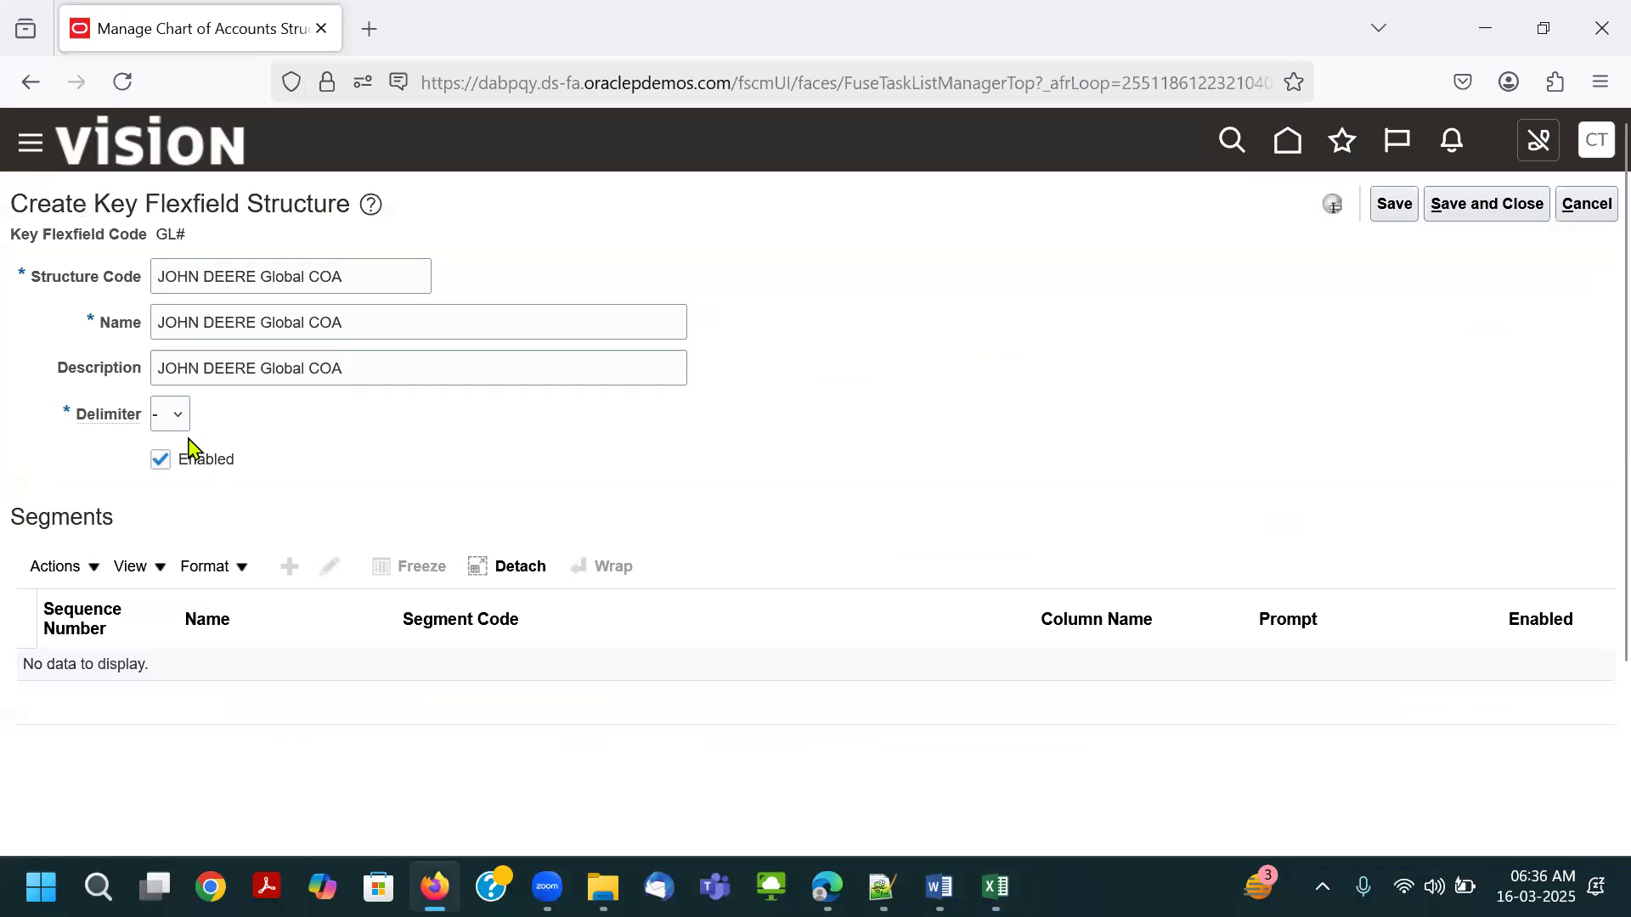
click(177, 418)
click(169, 564)
click(172, 415)
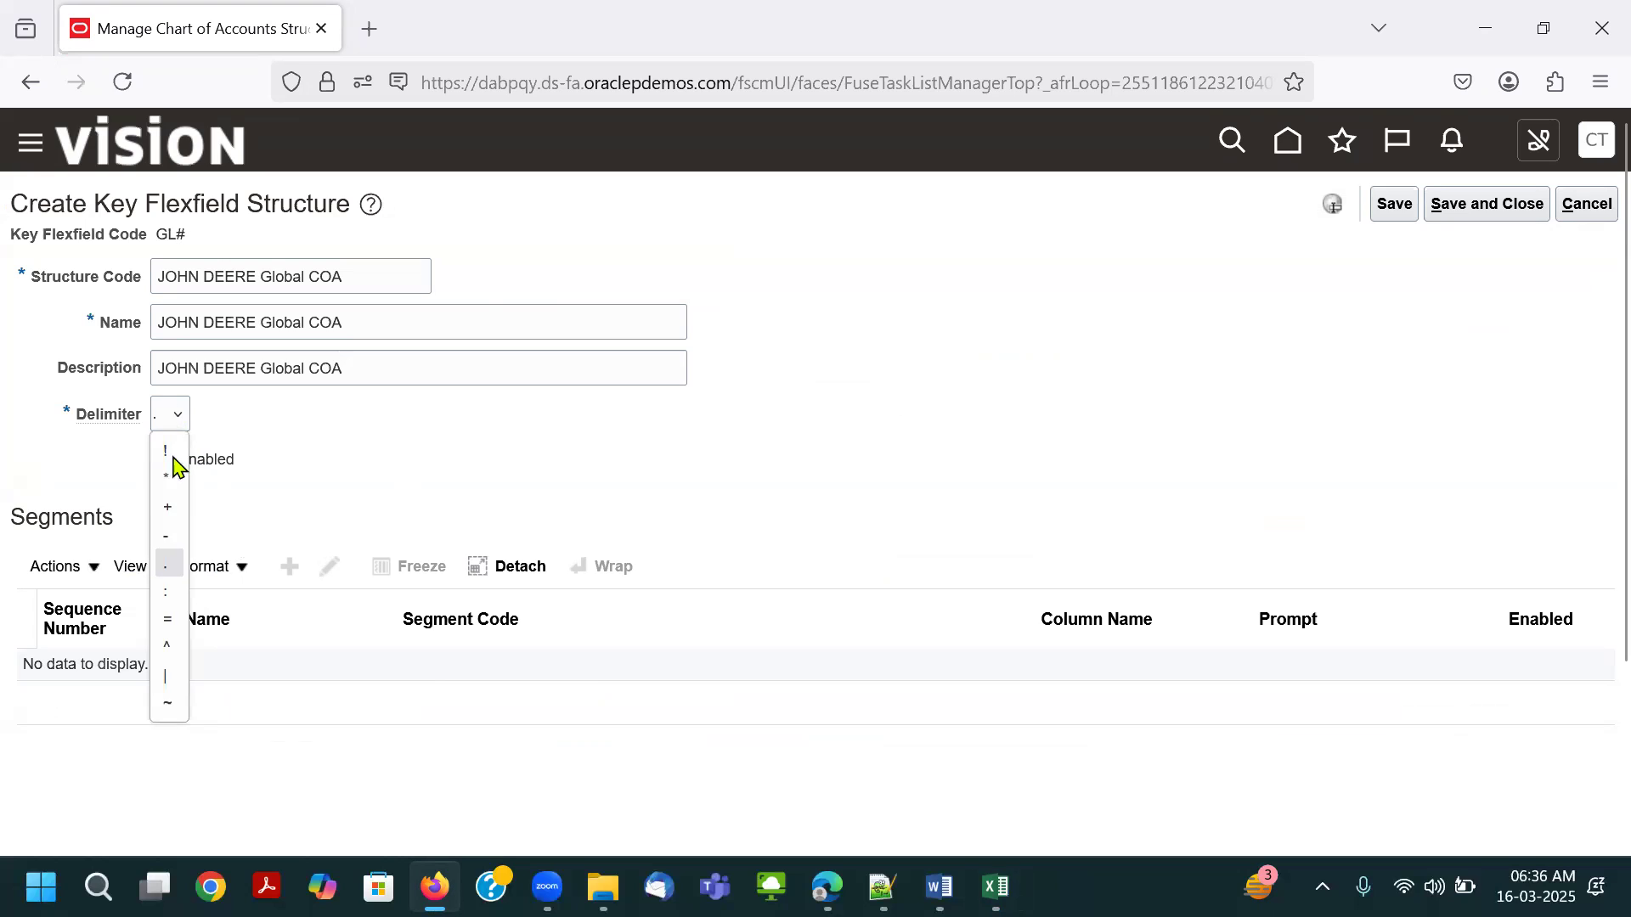
click(170, 537)
click(180, 421)
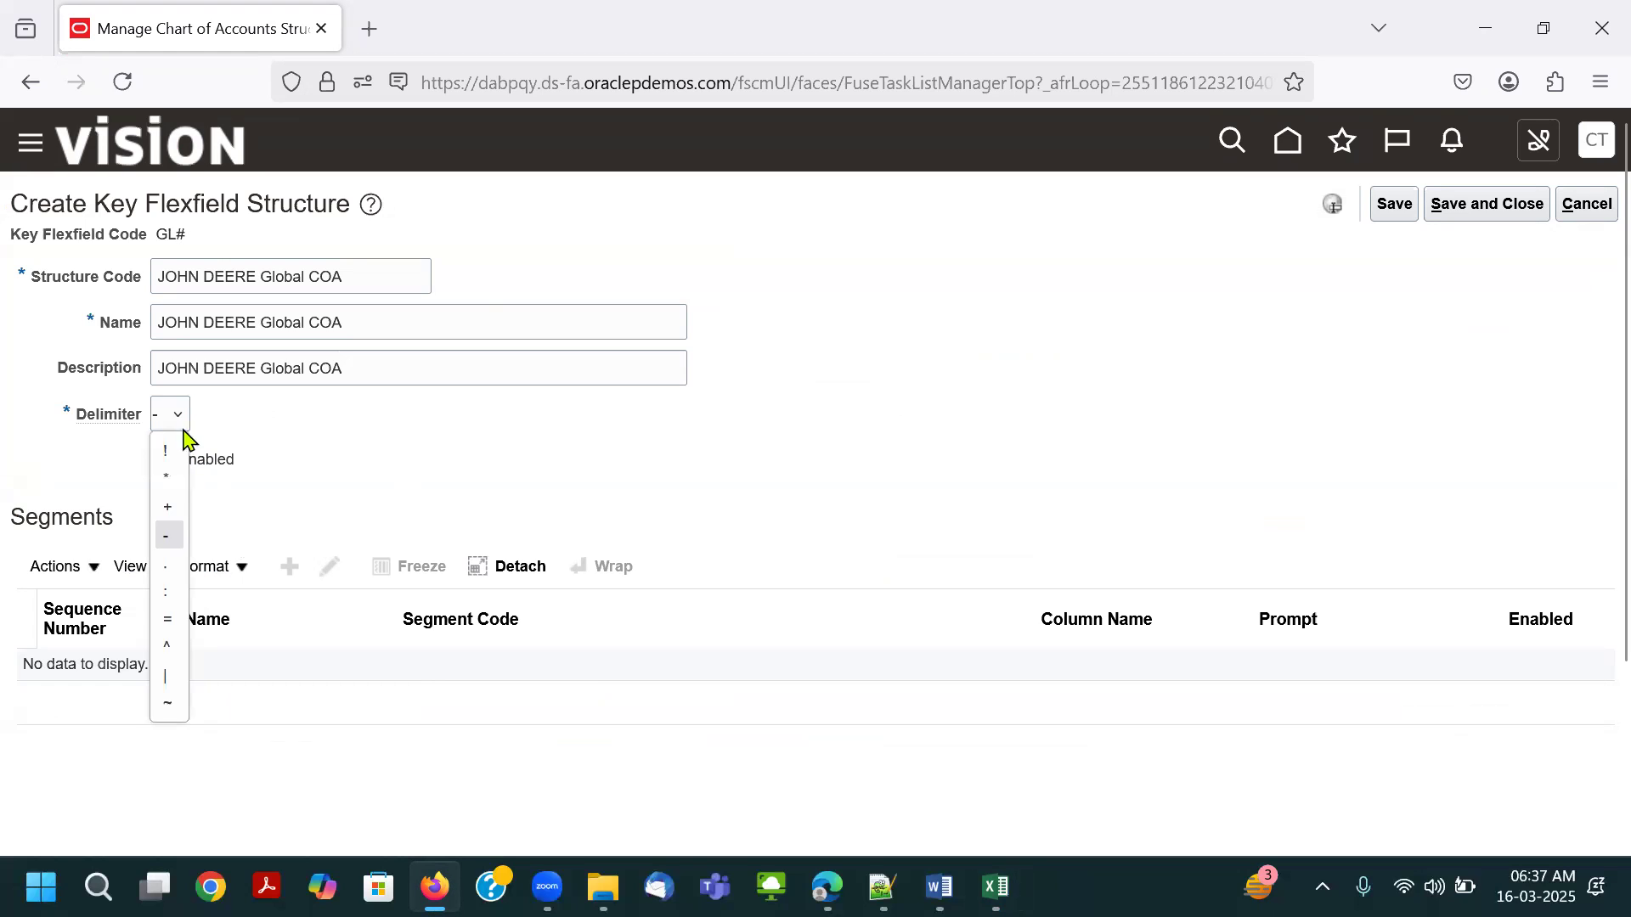
click(169, 564)
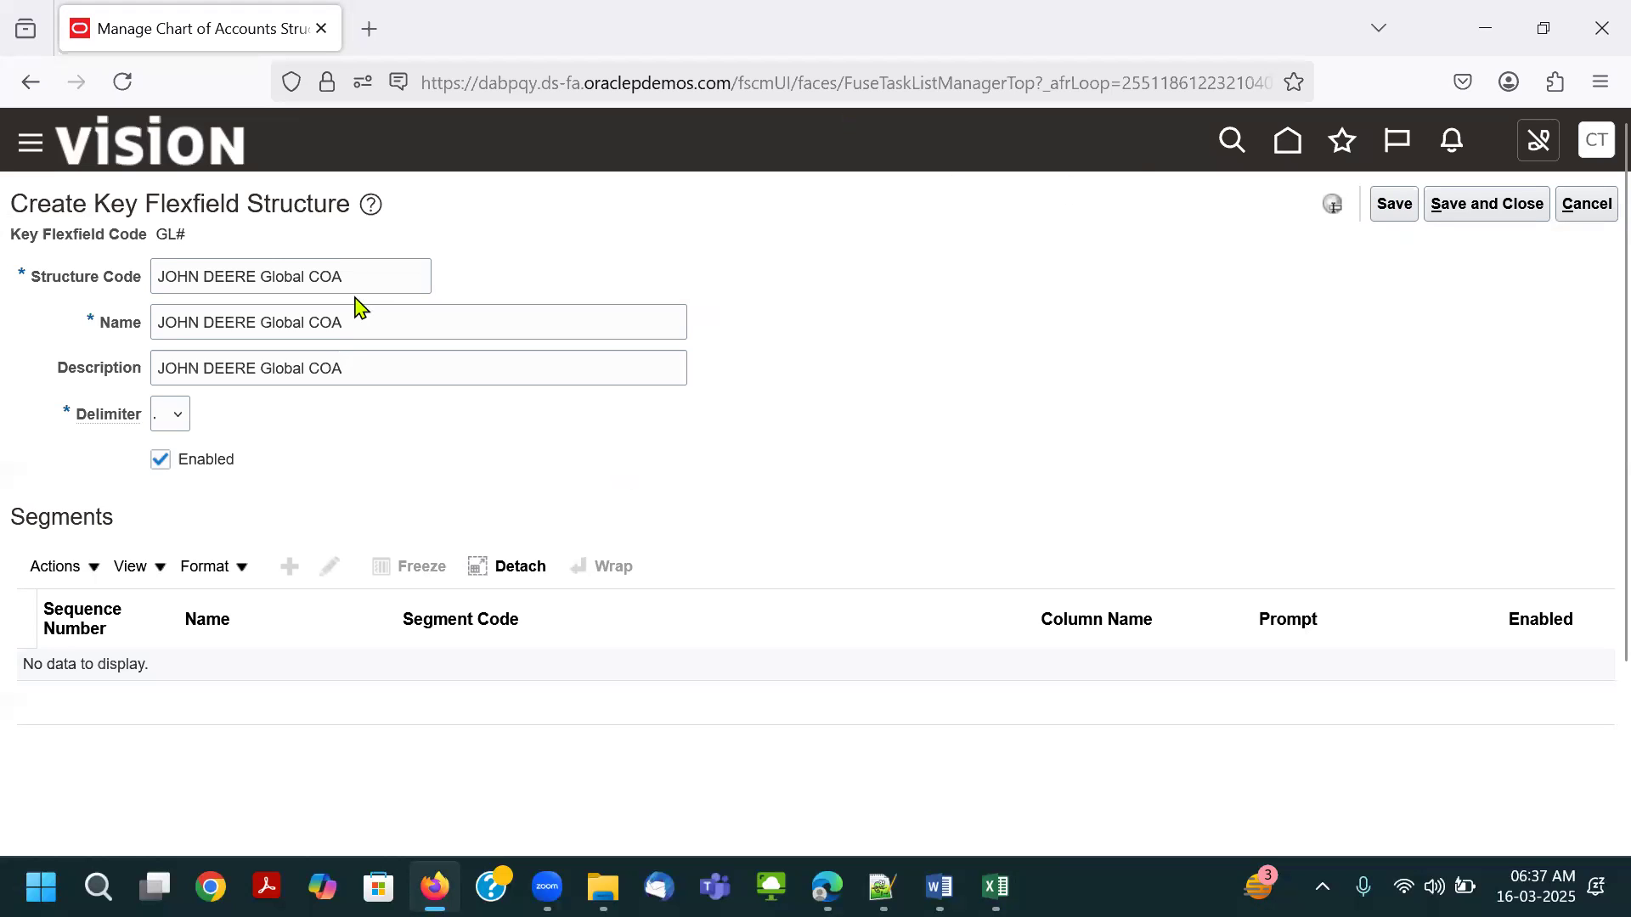
drag(5, 253, 395, 278)
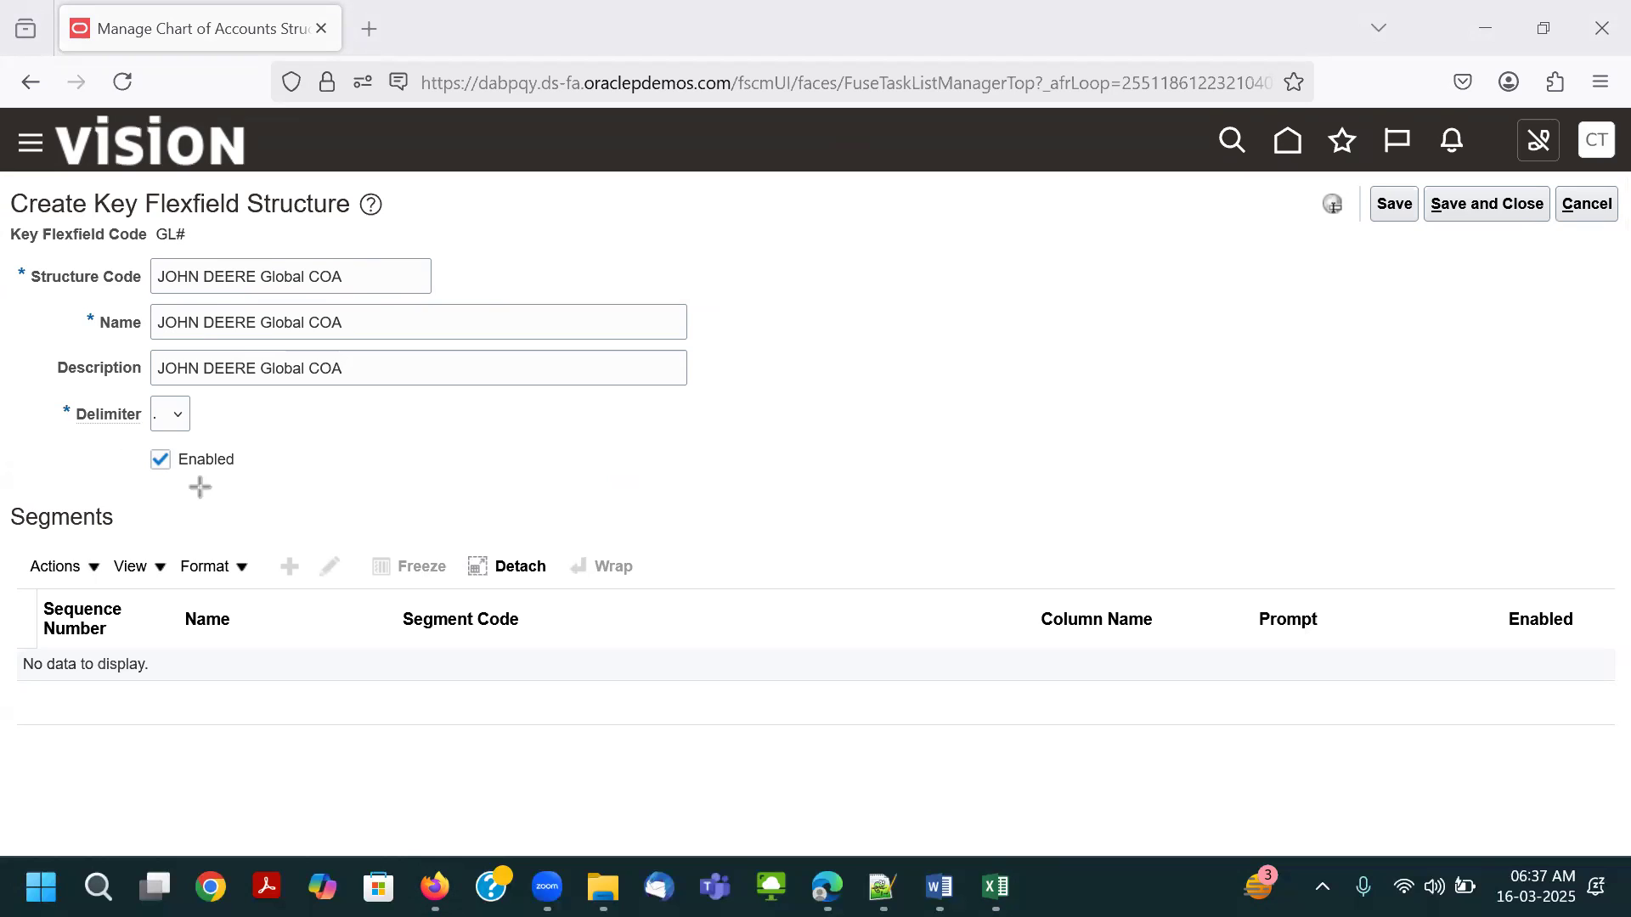
mouse_move(6, 502)
mouse_down()
mouse_move(64, 531)
mouse_move(114, 531)
mouse_up()
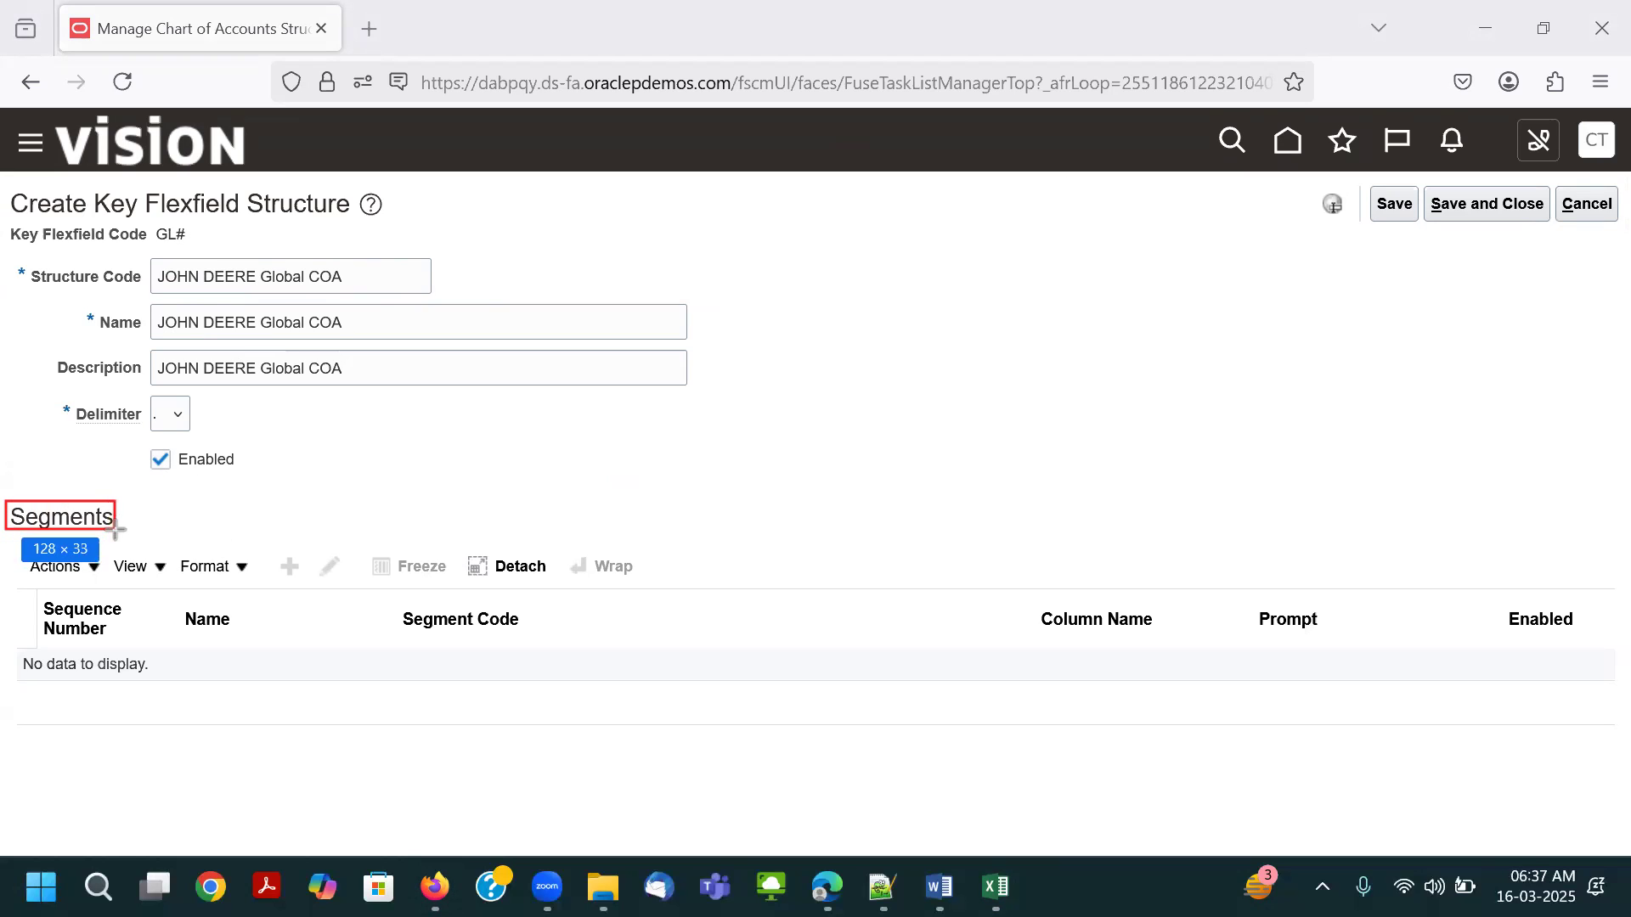
drag(272, 544, 308, 594)
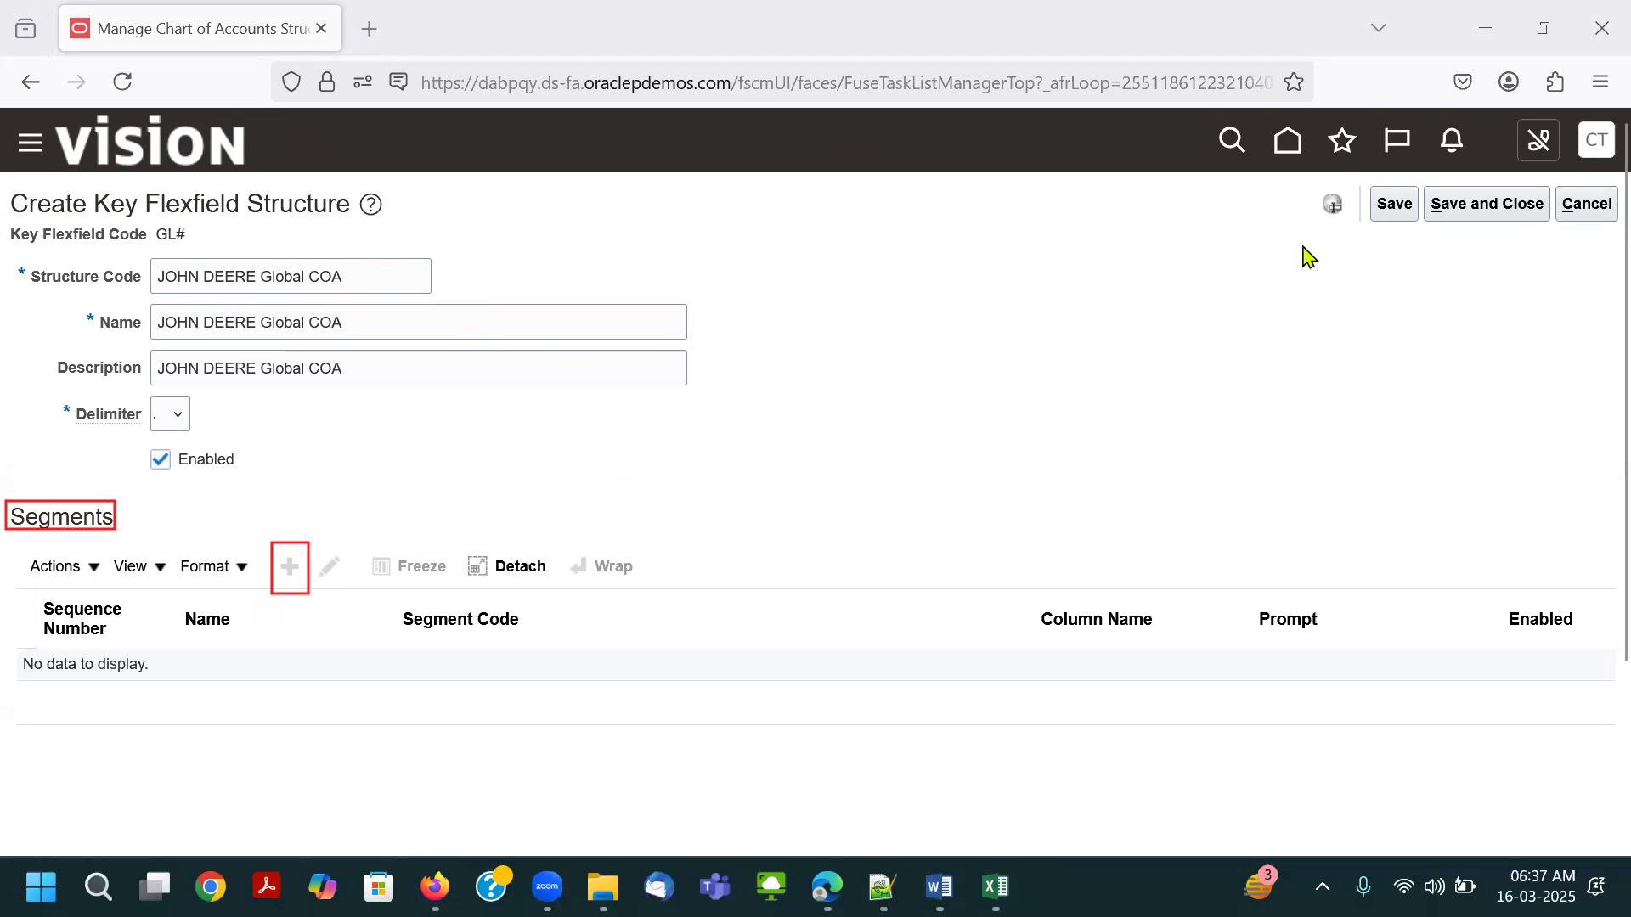
drag(1369, 184, 1418, 224)
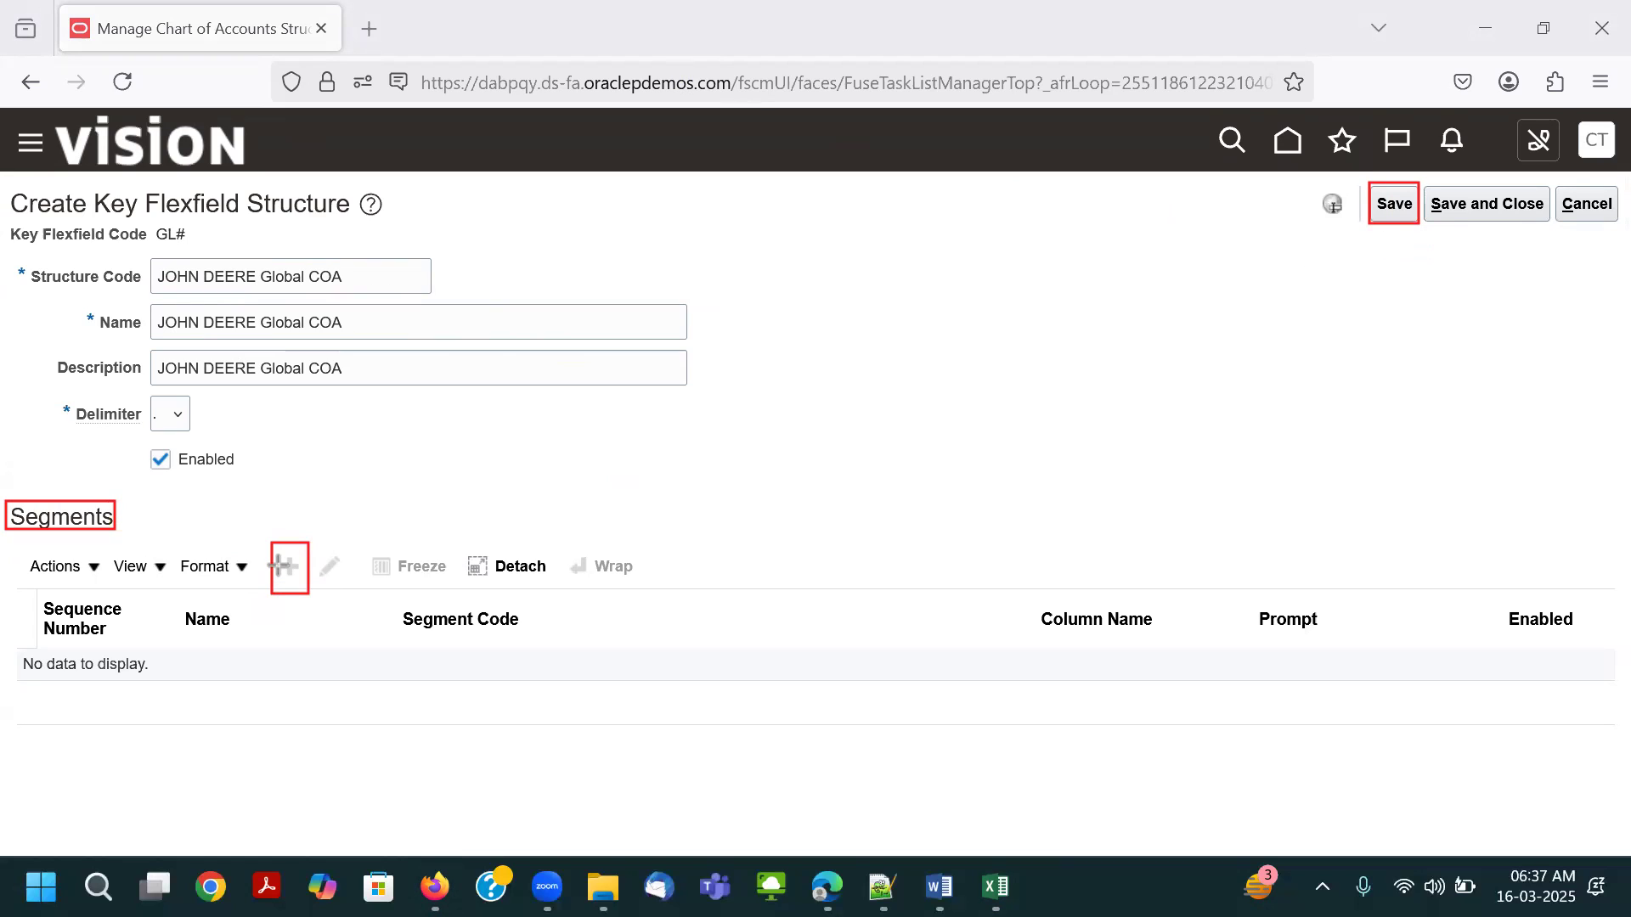
Save the JOHN DEERE Global COA structure and start creating its first segment.
click(1393, 204)
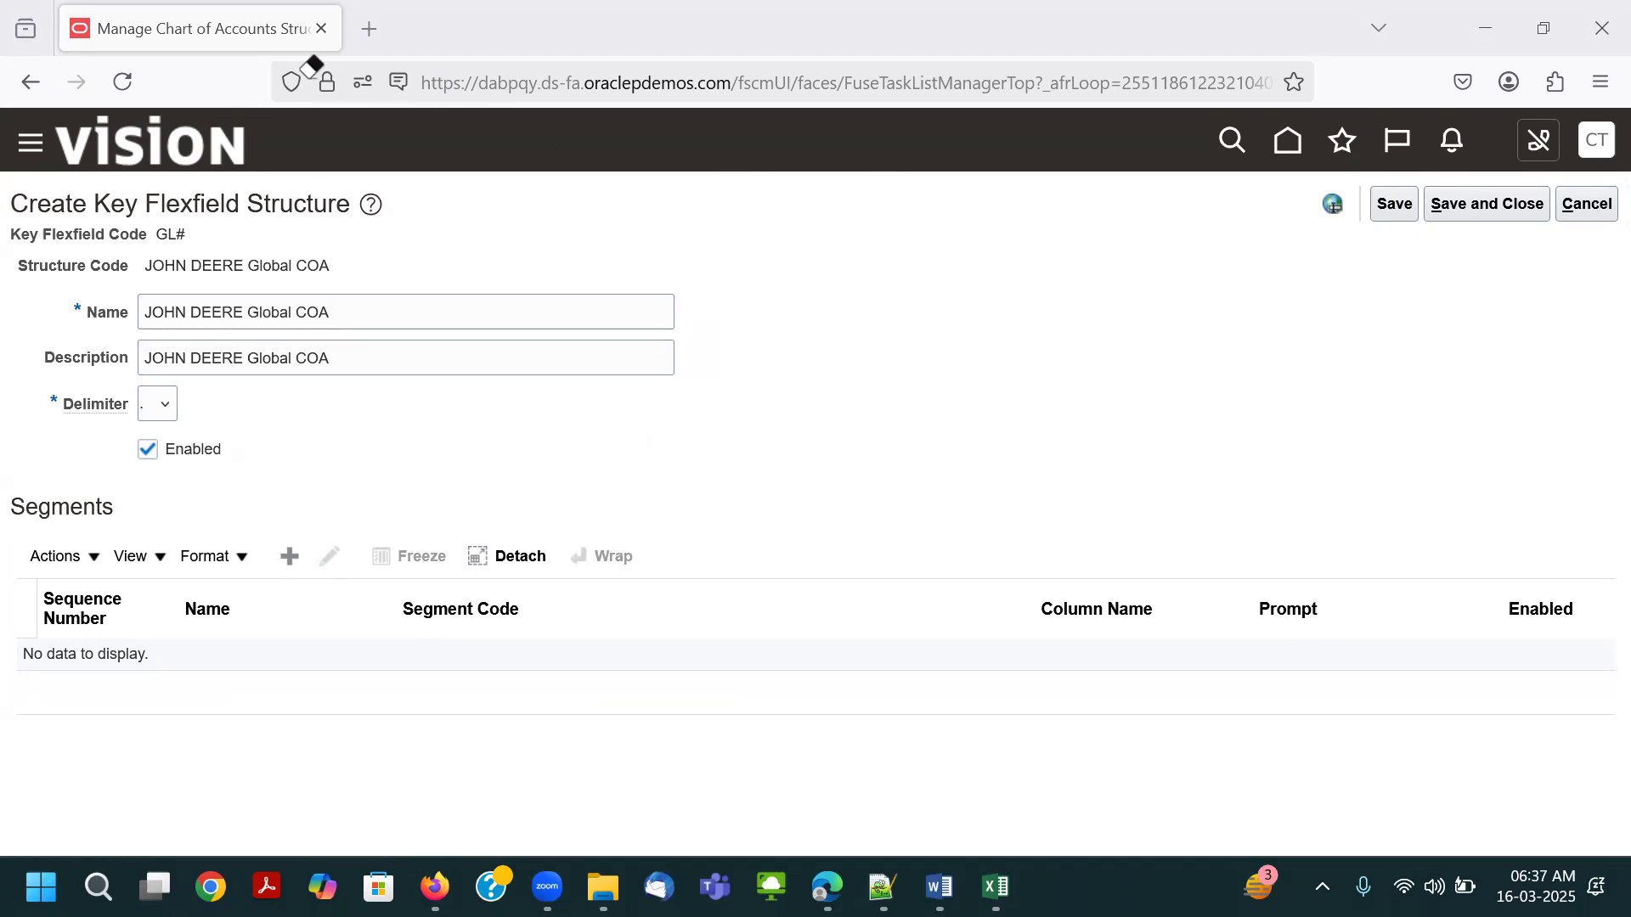
drag(260, 530, 316, 581)
click(288, 559)
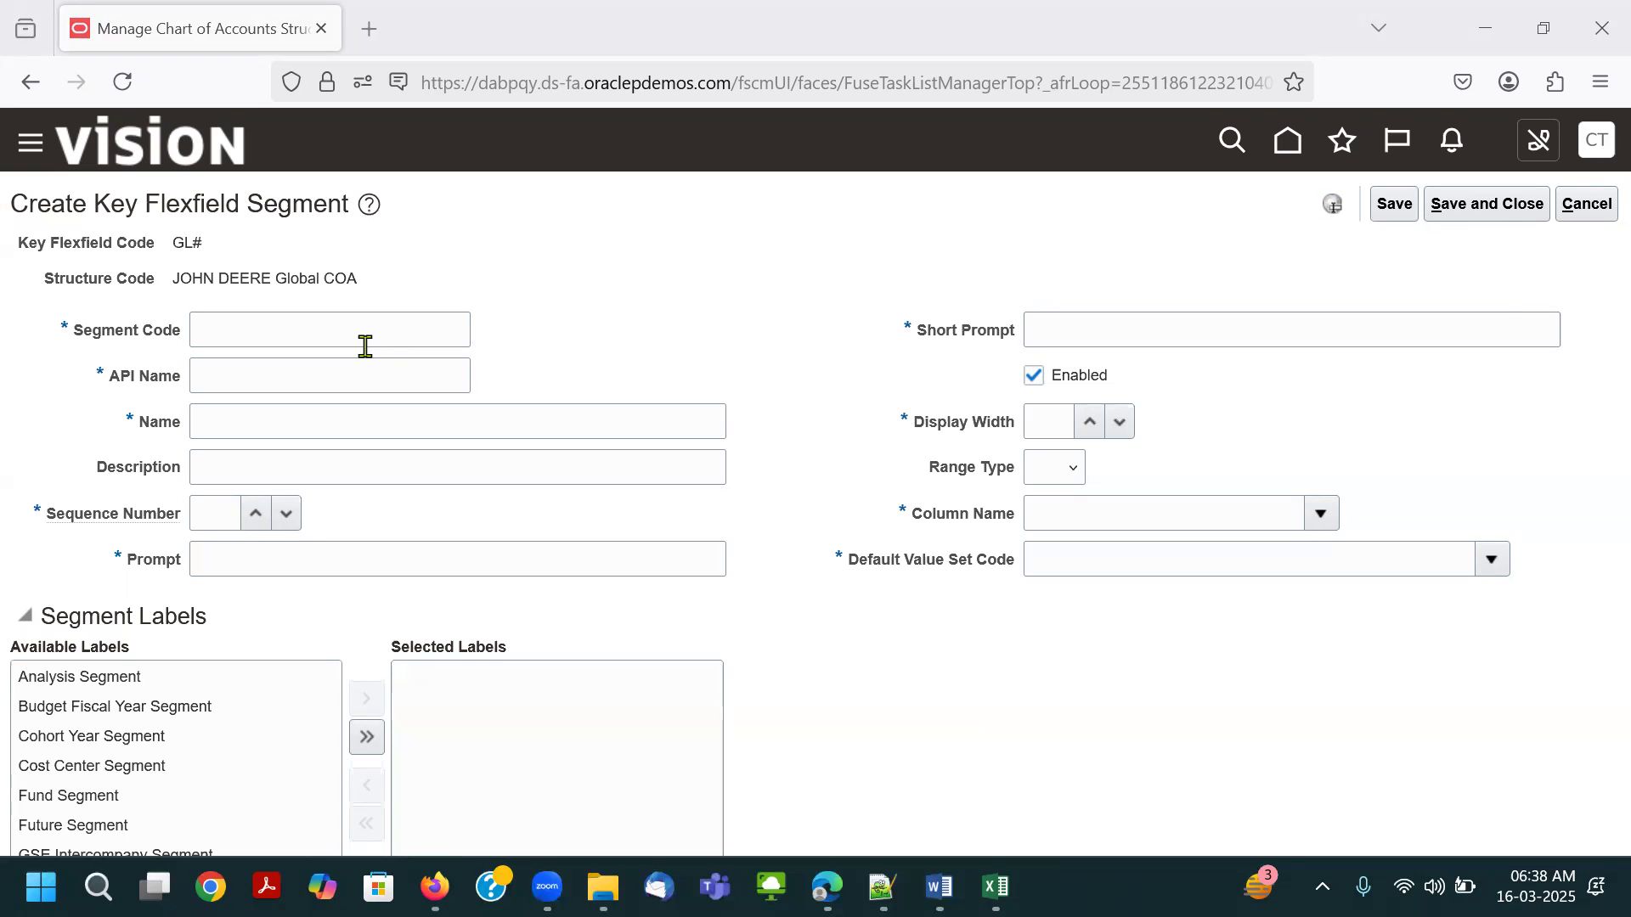
Switch to the class notes workbook in Excel and copy "Company Code" from cell C4 of the COA Value Set Values Data Prepa sheet.
key(alt+Tab)
key(alt+Tab)
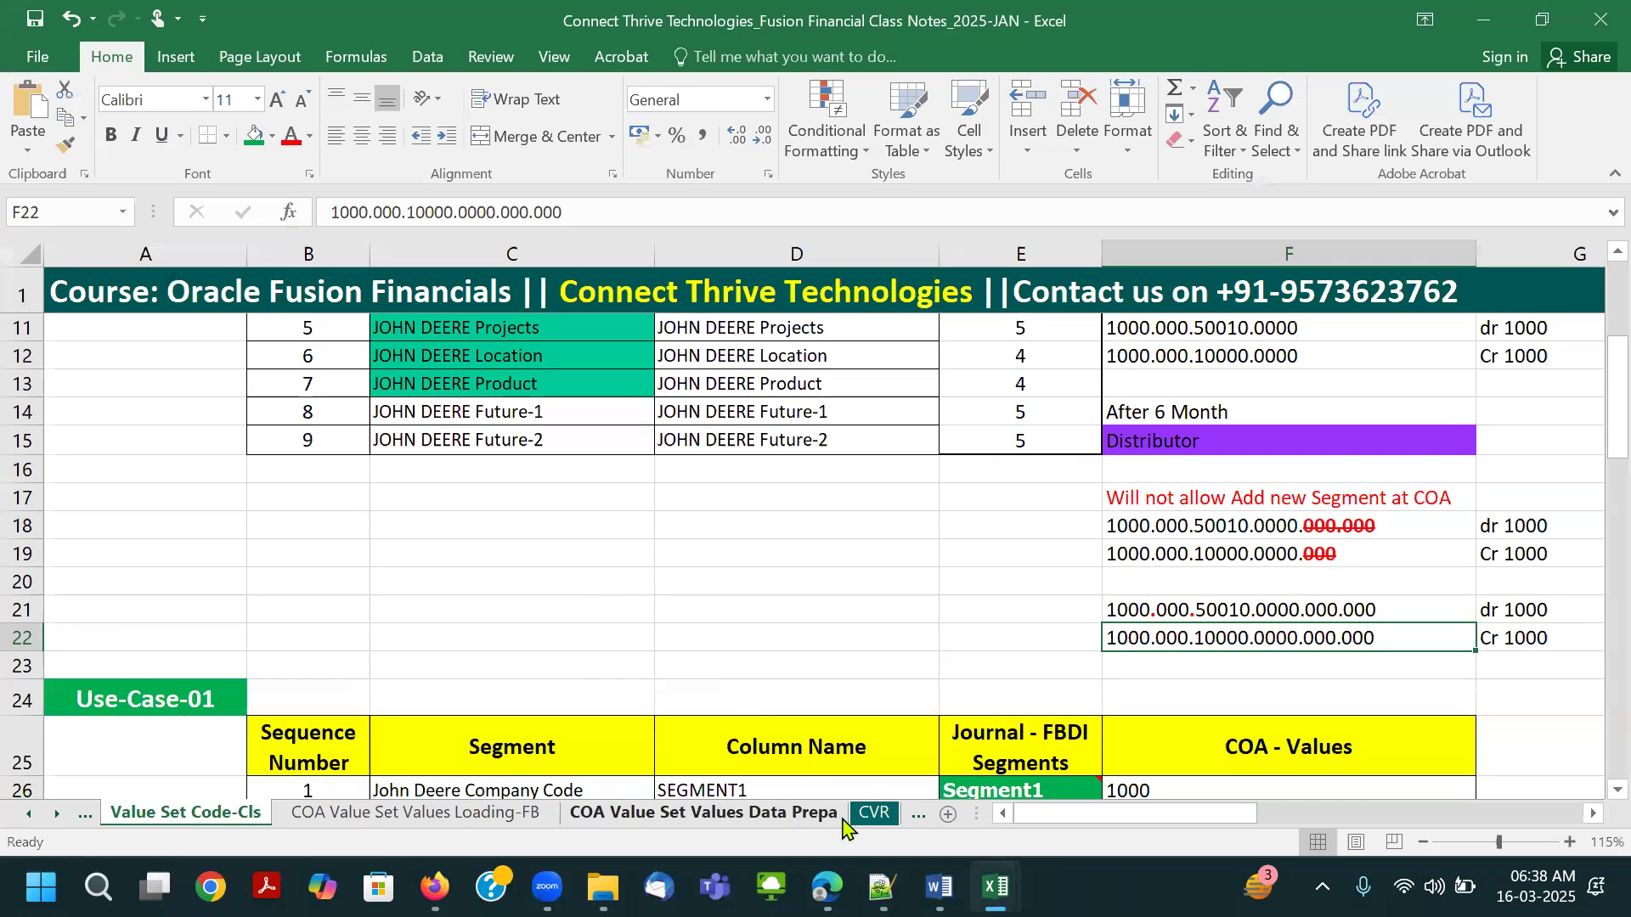
click(642, 815)
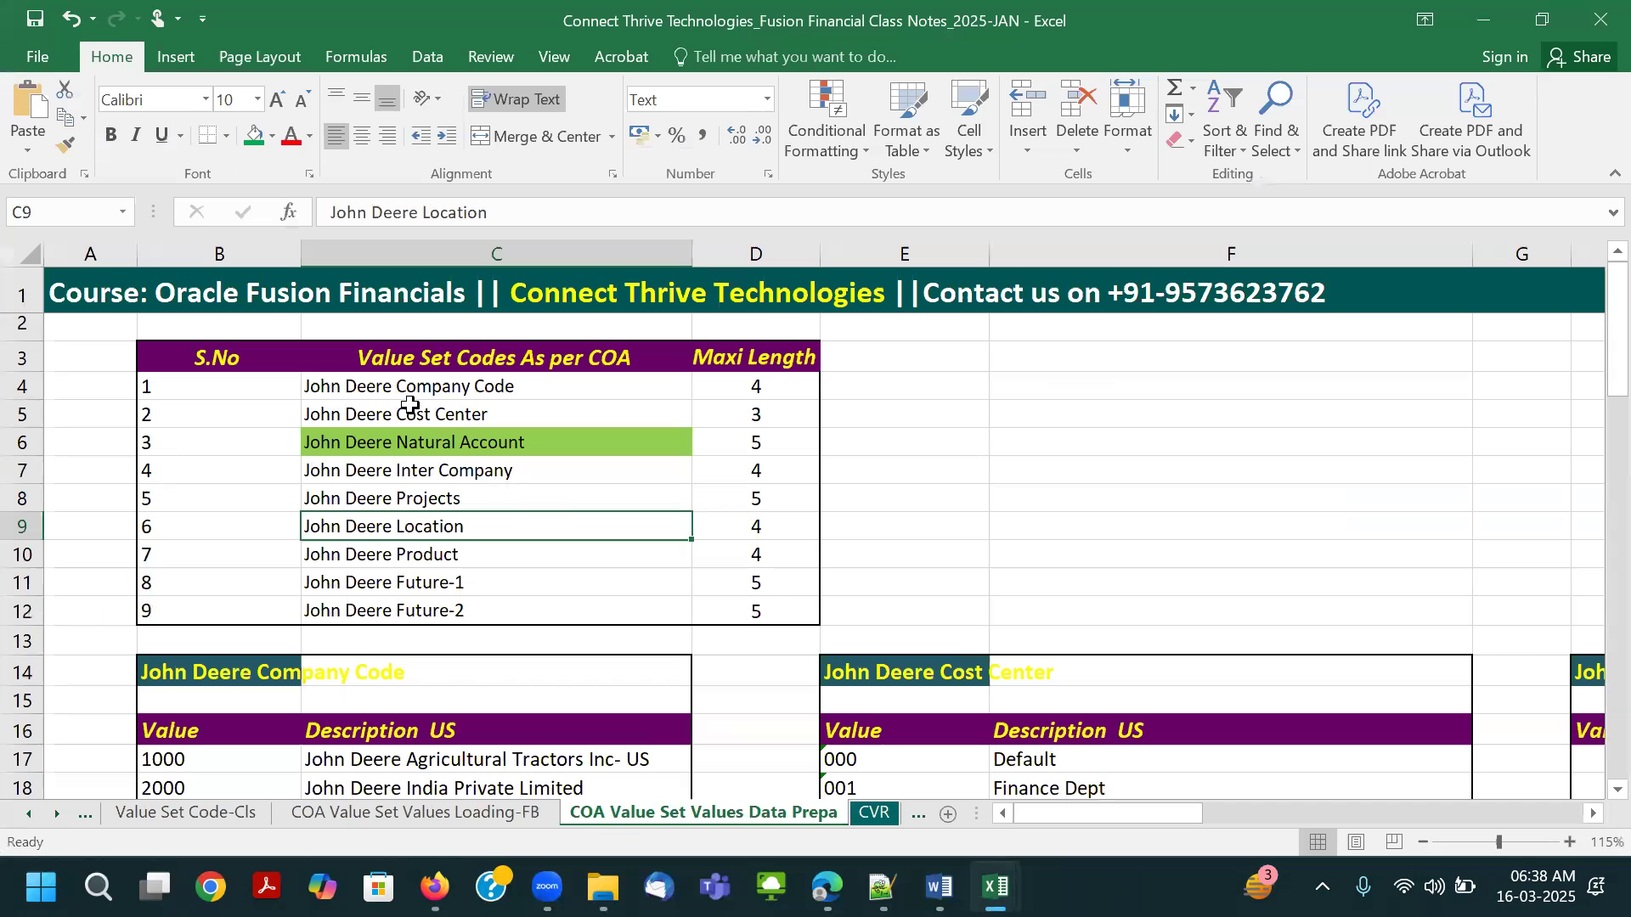
click(406, 388)
drag(598, 212, 421, 212)
key(ctrl+c)
Switch back to Oracle Fusion in Firefox and set the new segment's code to "Company Code".
key(alt+Tab)
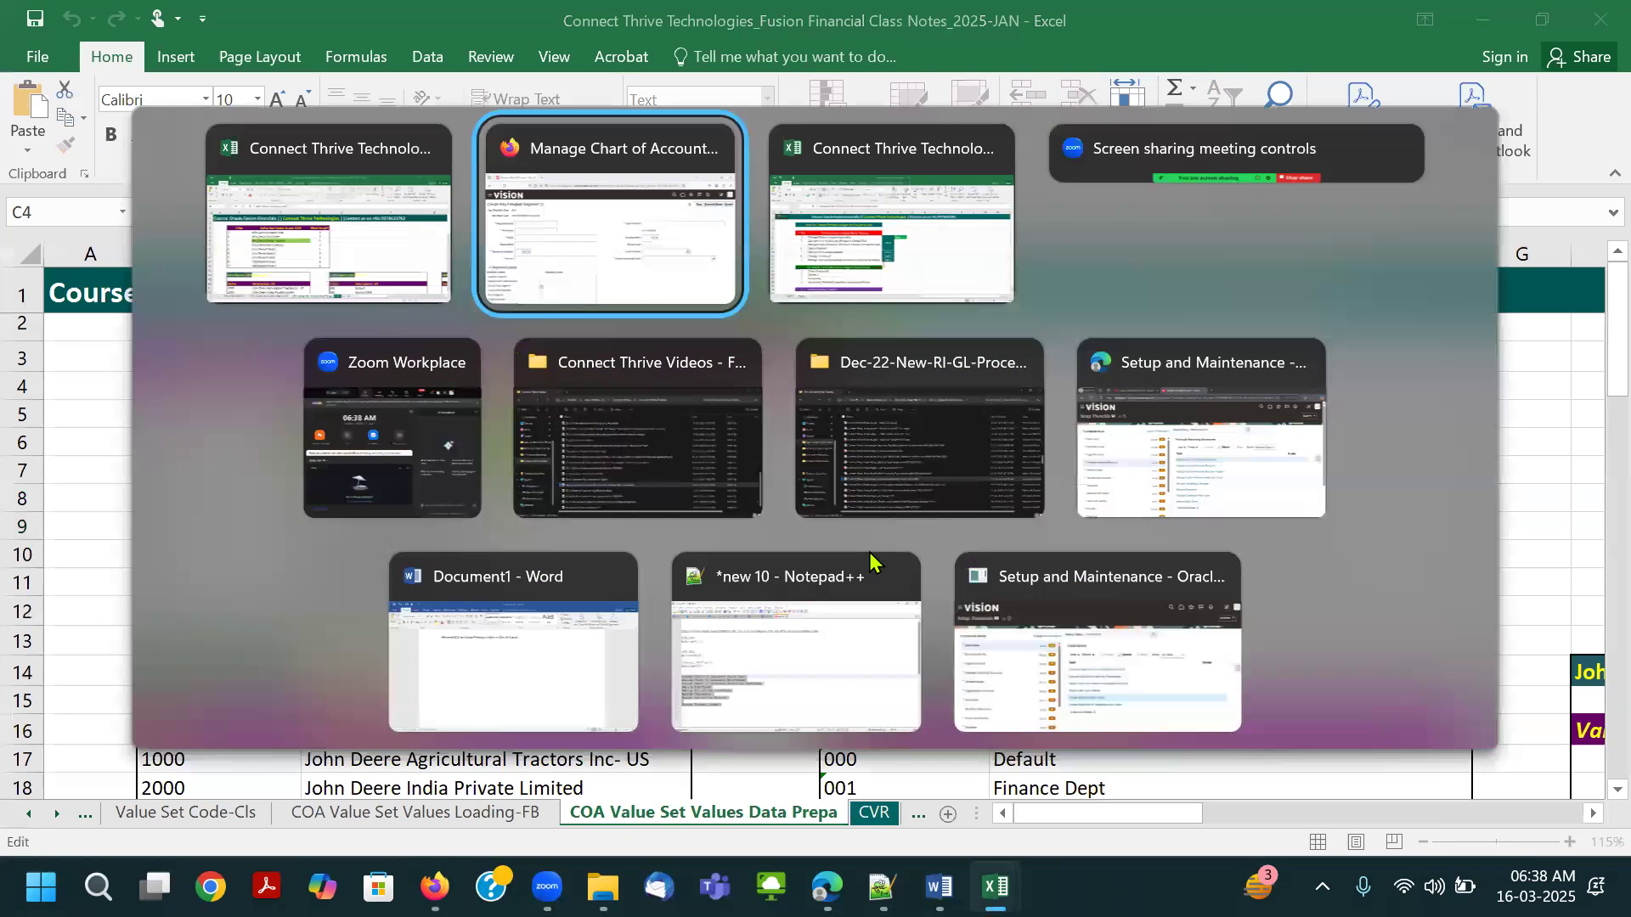
click(324, 330)
key(ctrl+v)
key(Tab)
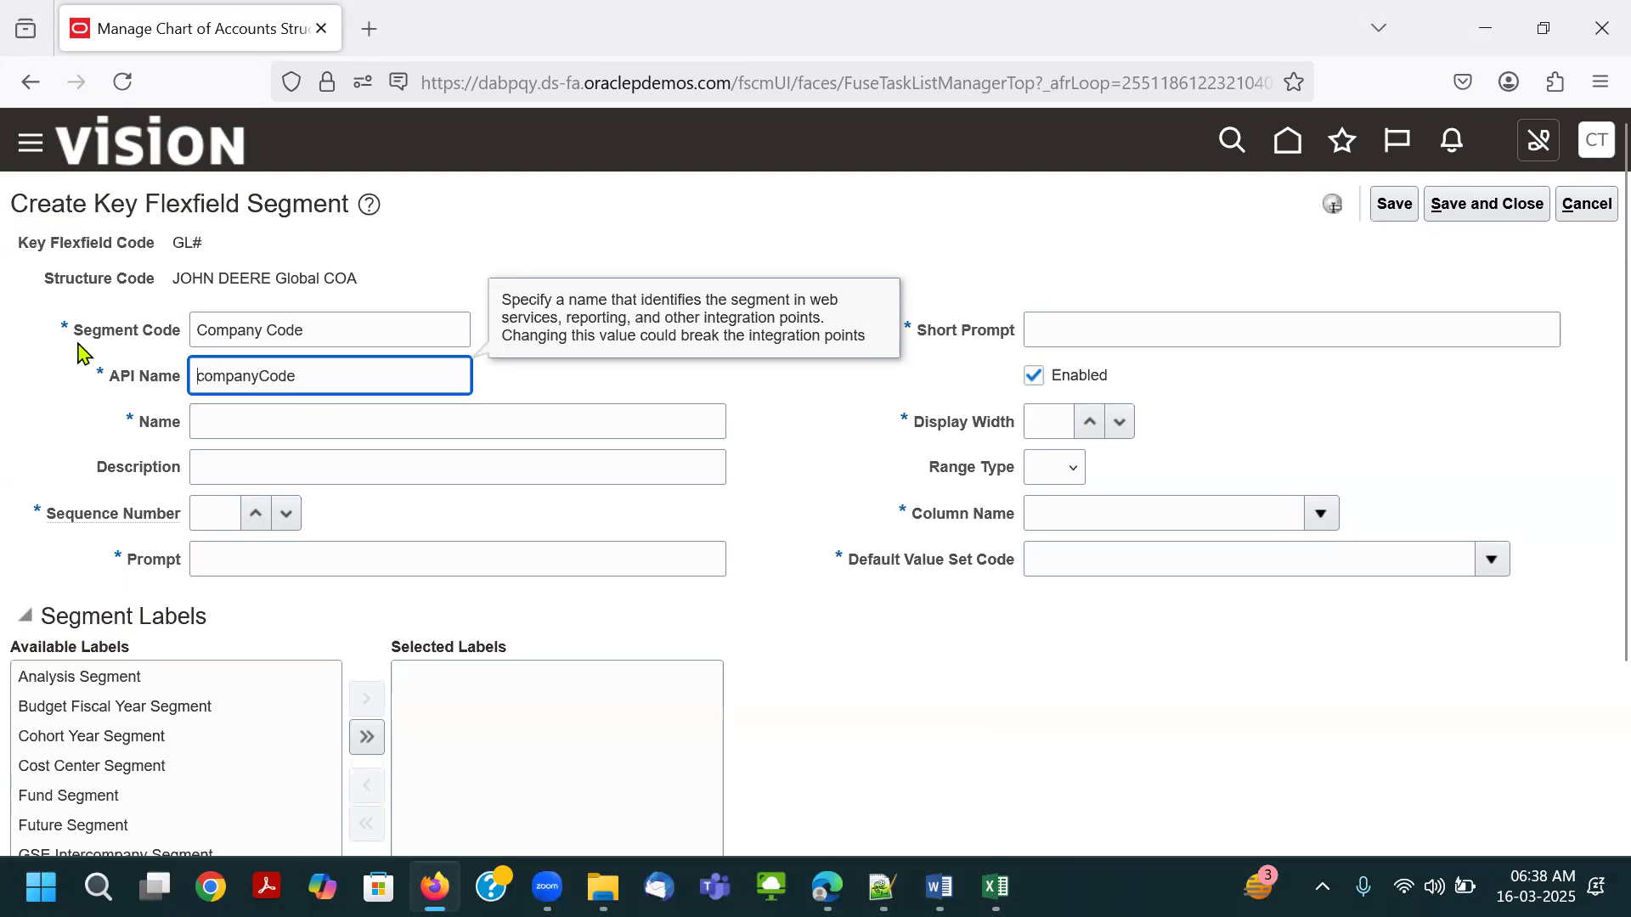
drag(346, 374, 146, 372)
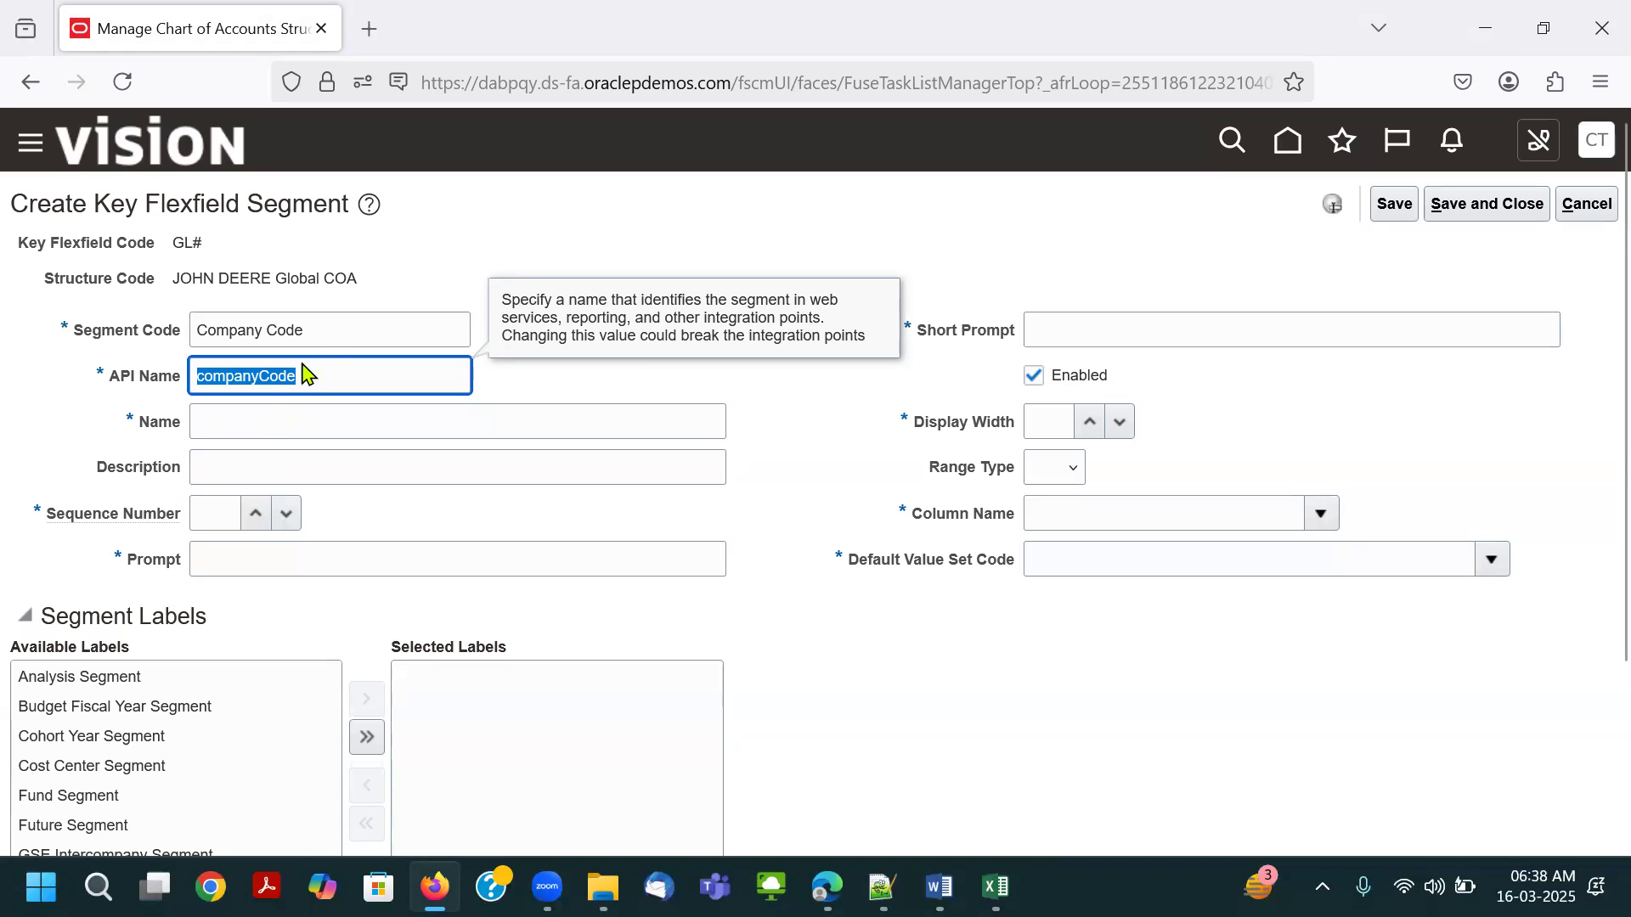
Set the segment's name and description to "Company Code" and its sequence number to 1.
click(269, 422)
key(ctrl+v)
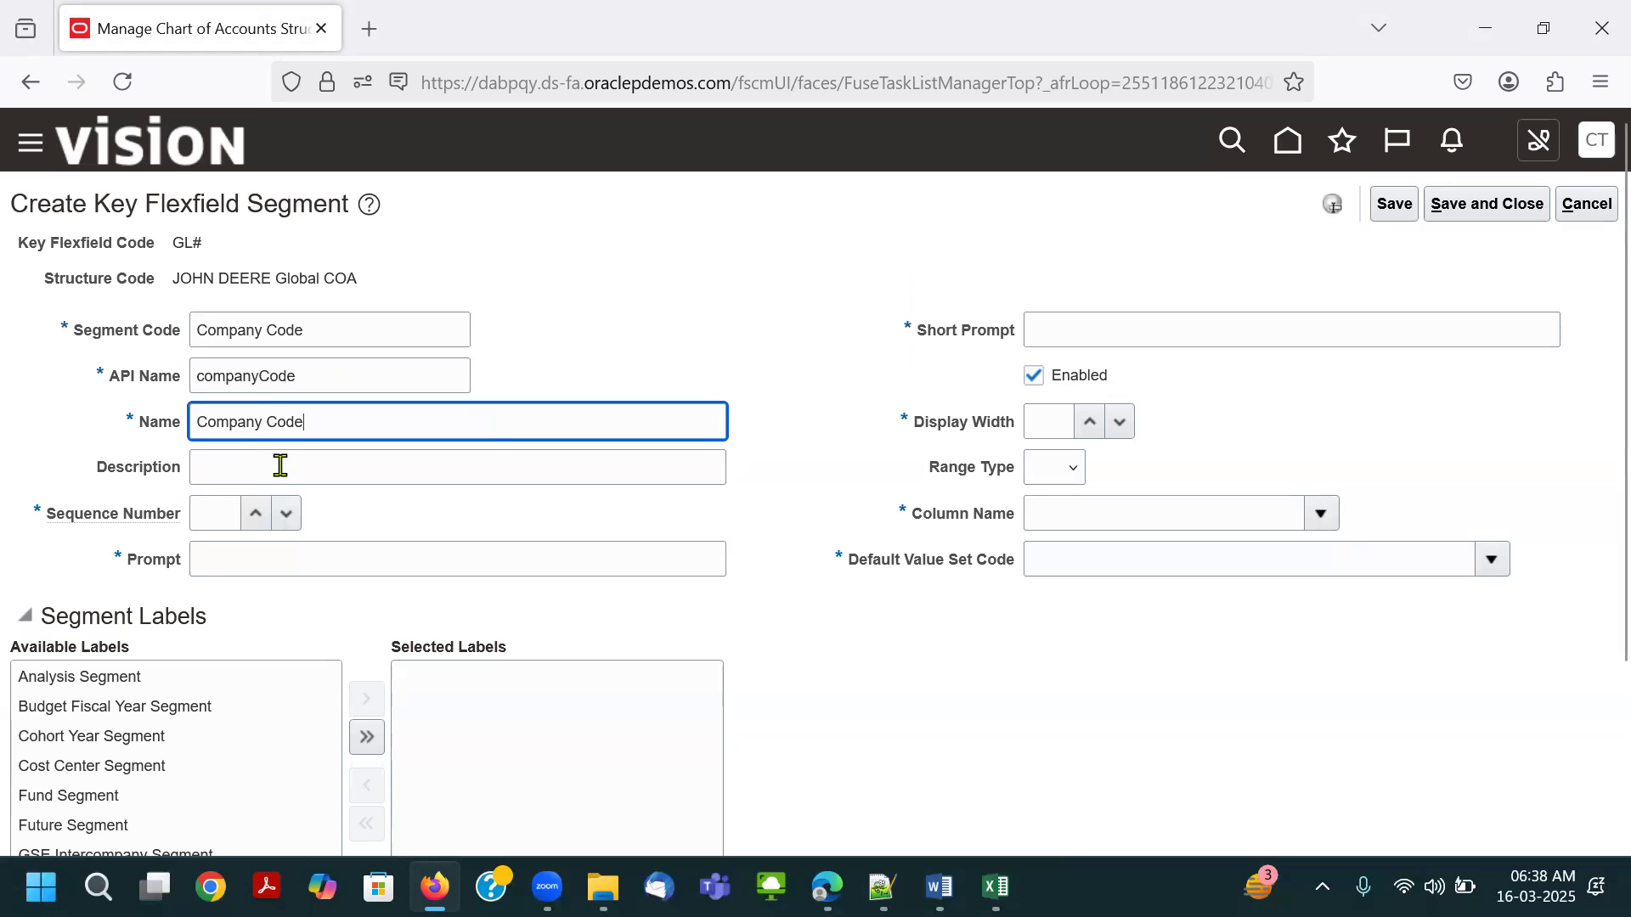
click(294, 472)
key(ctrl+v)
click(205, 513)
text(1)
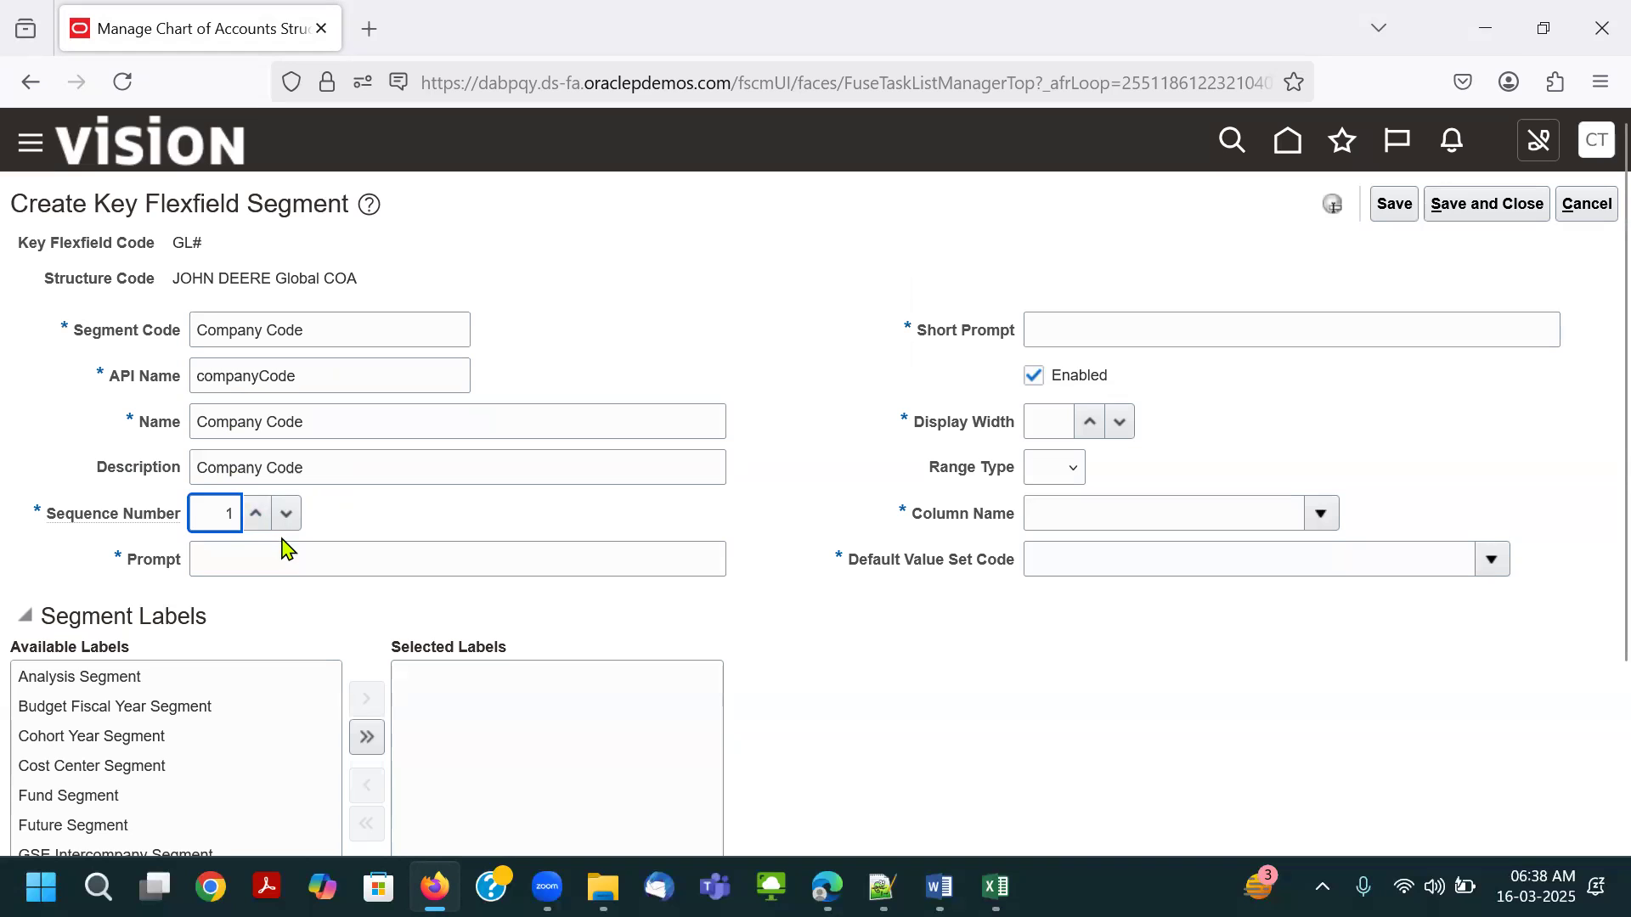
Set the segment's prompt and short prompt to "Company Code".
click(317, 553)
key(ctrl+v)
click(1113, 323)
key(ctrl+v)
click(382, 565)
key(ctrl+a)
key(Tab)
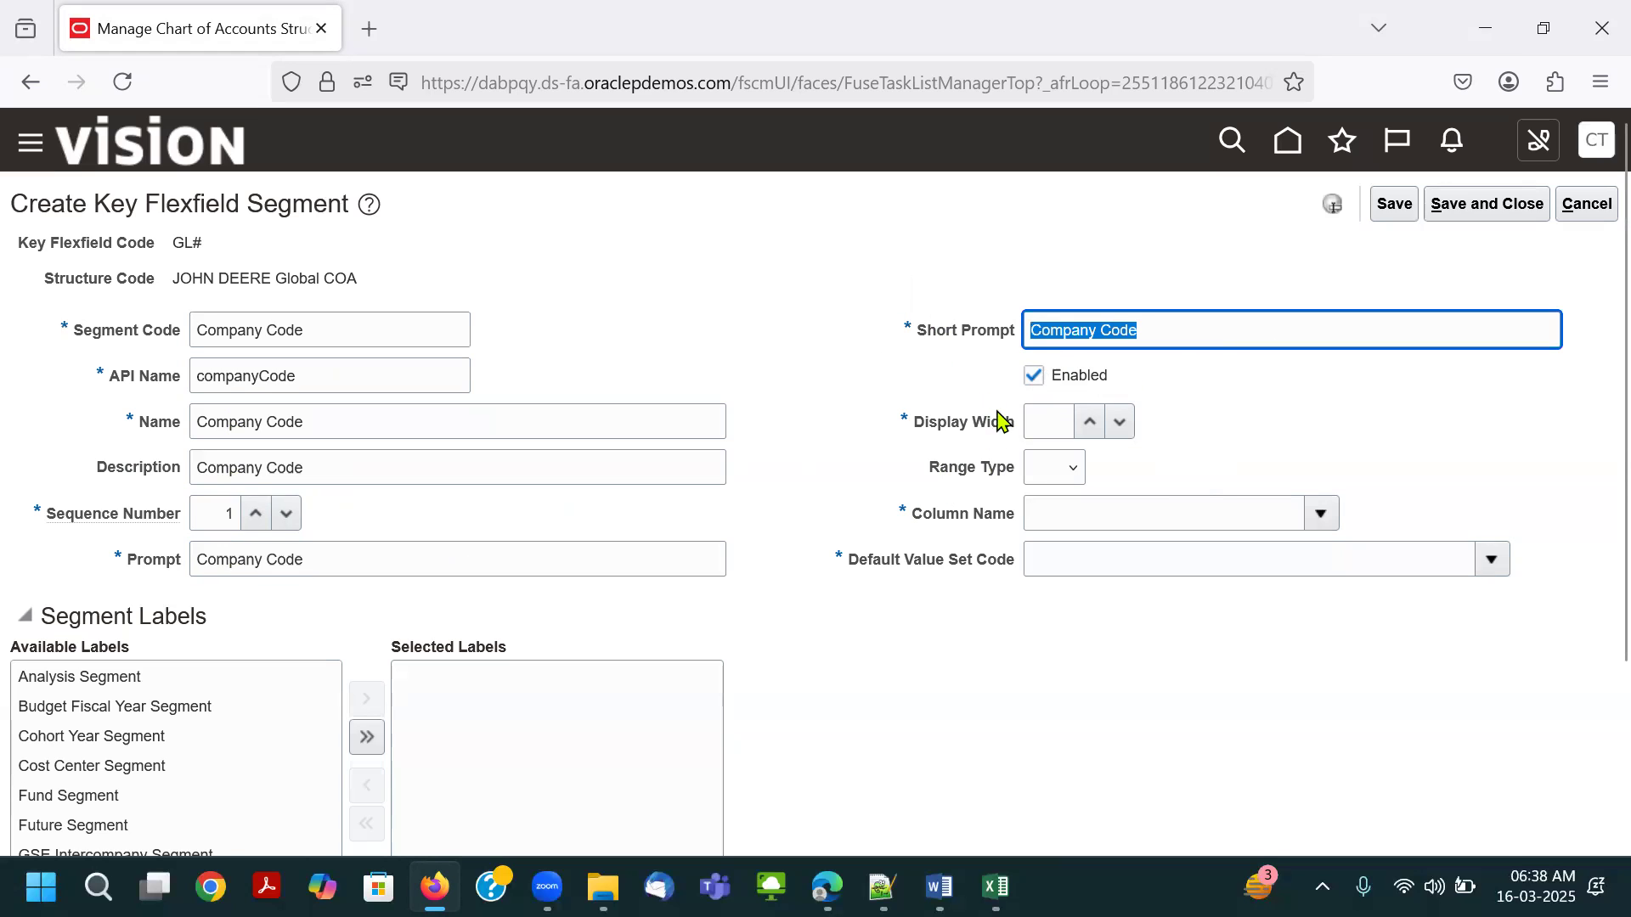
Set the segment's display width to 5 and its column name to SEGMENT1.
click(1038, 418)
text(5)
click(1312, 431)
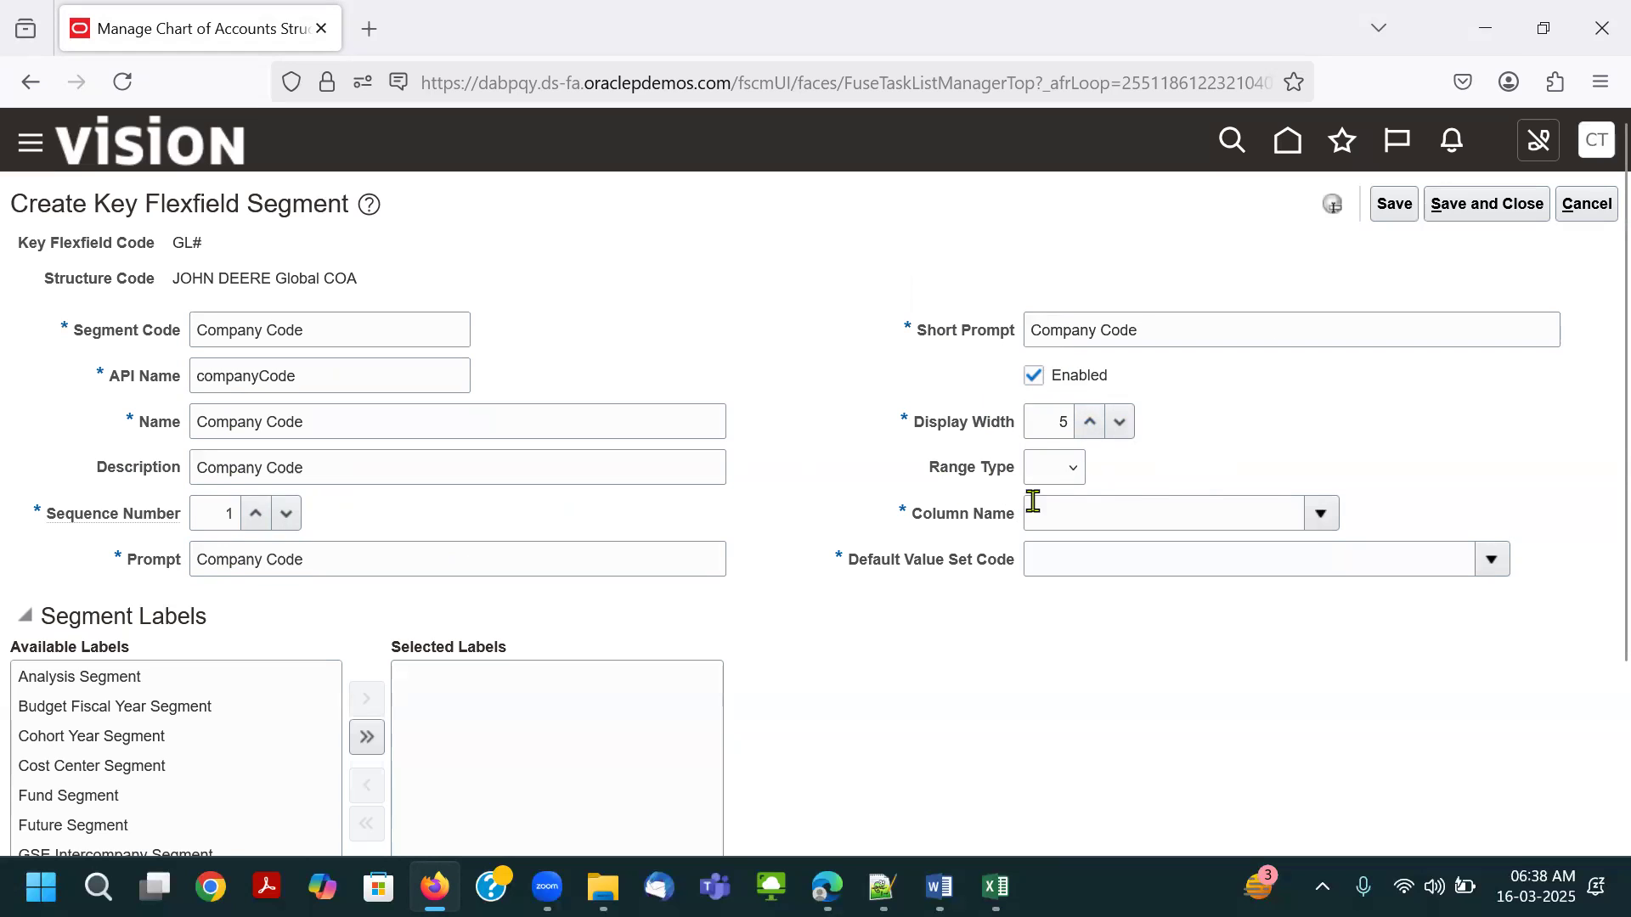
click(1319, 515)
click(1088, 593)
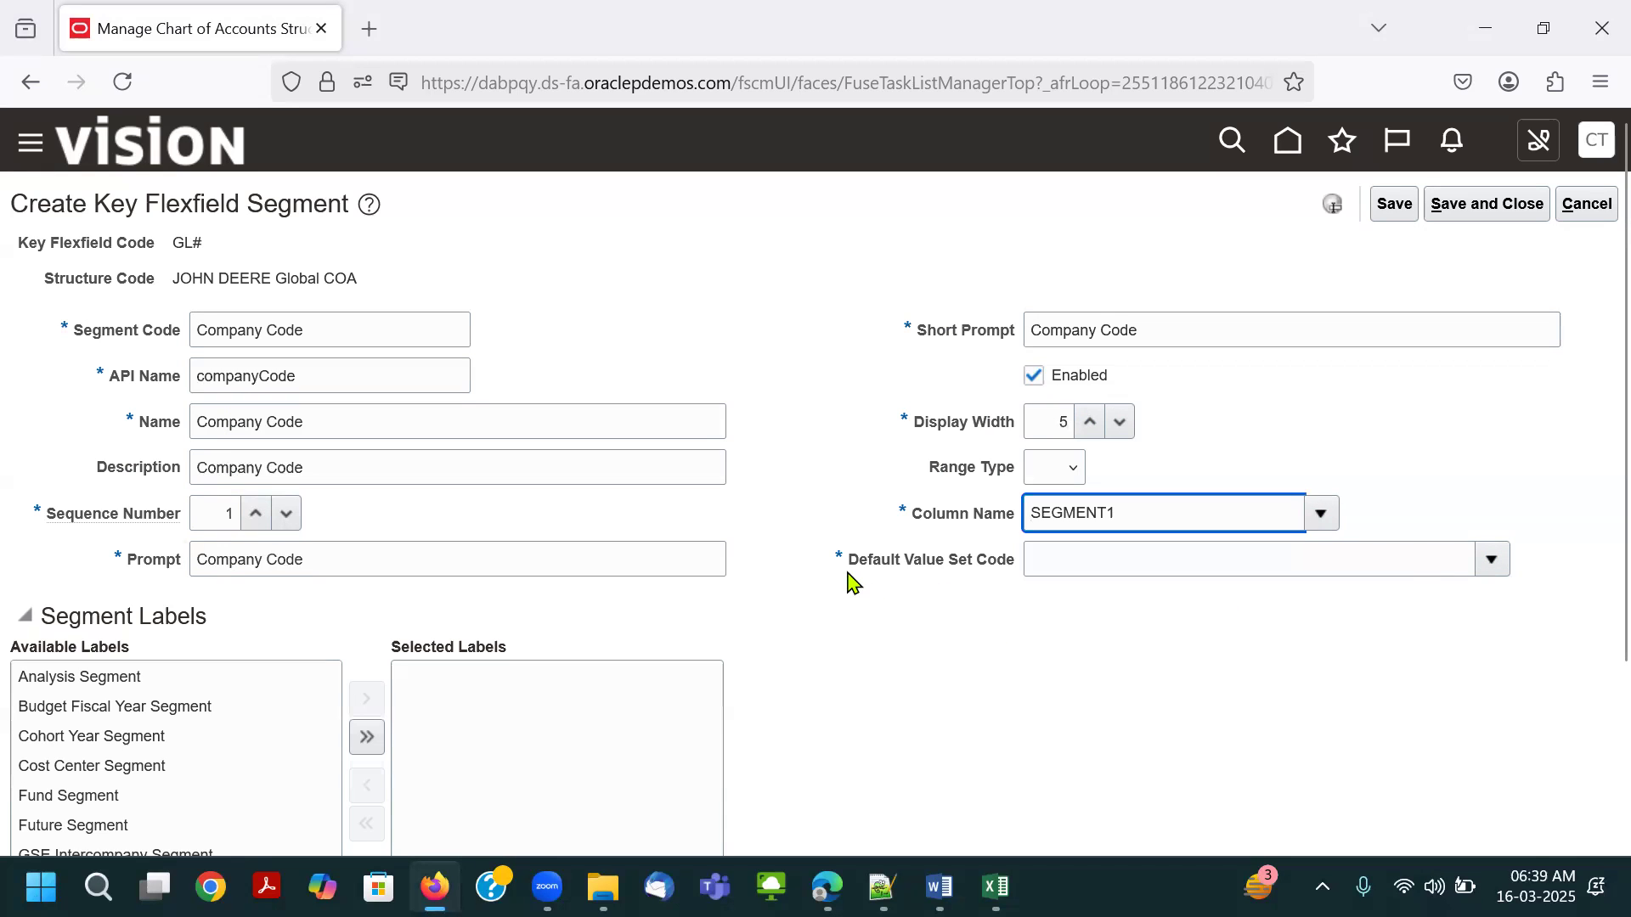
Search the value set codes for "JOhn" and assign John Deere Company Code as the segment's default value set.
click(1490, 562)
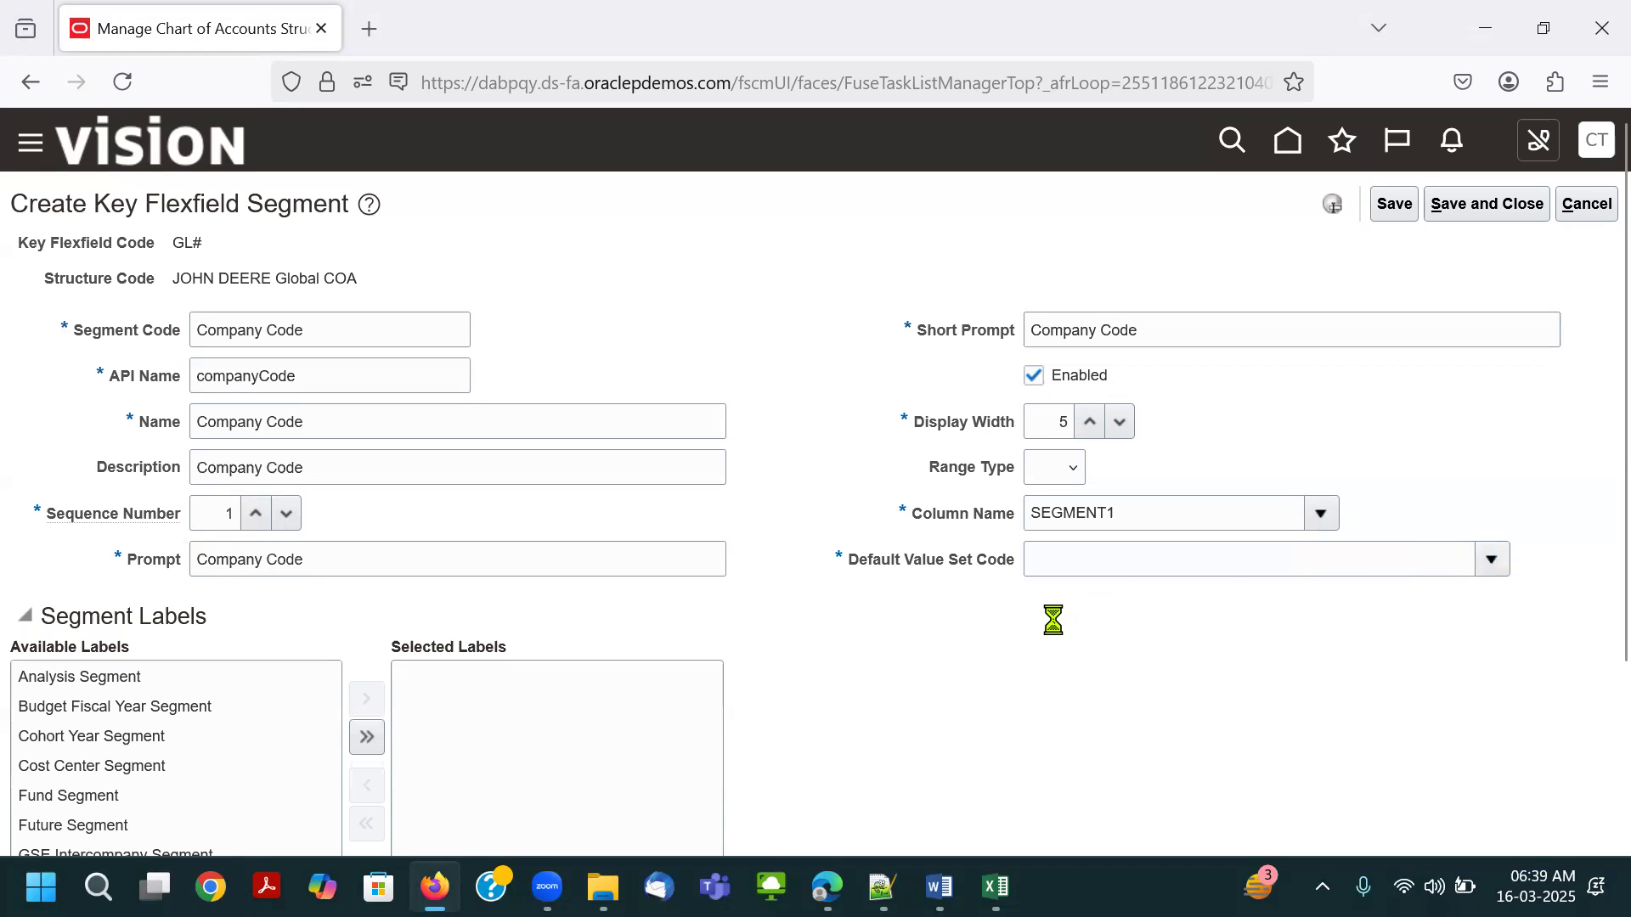
click(1058, 519)
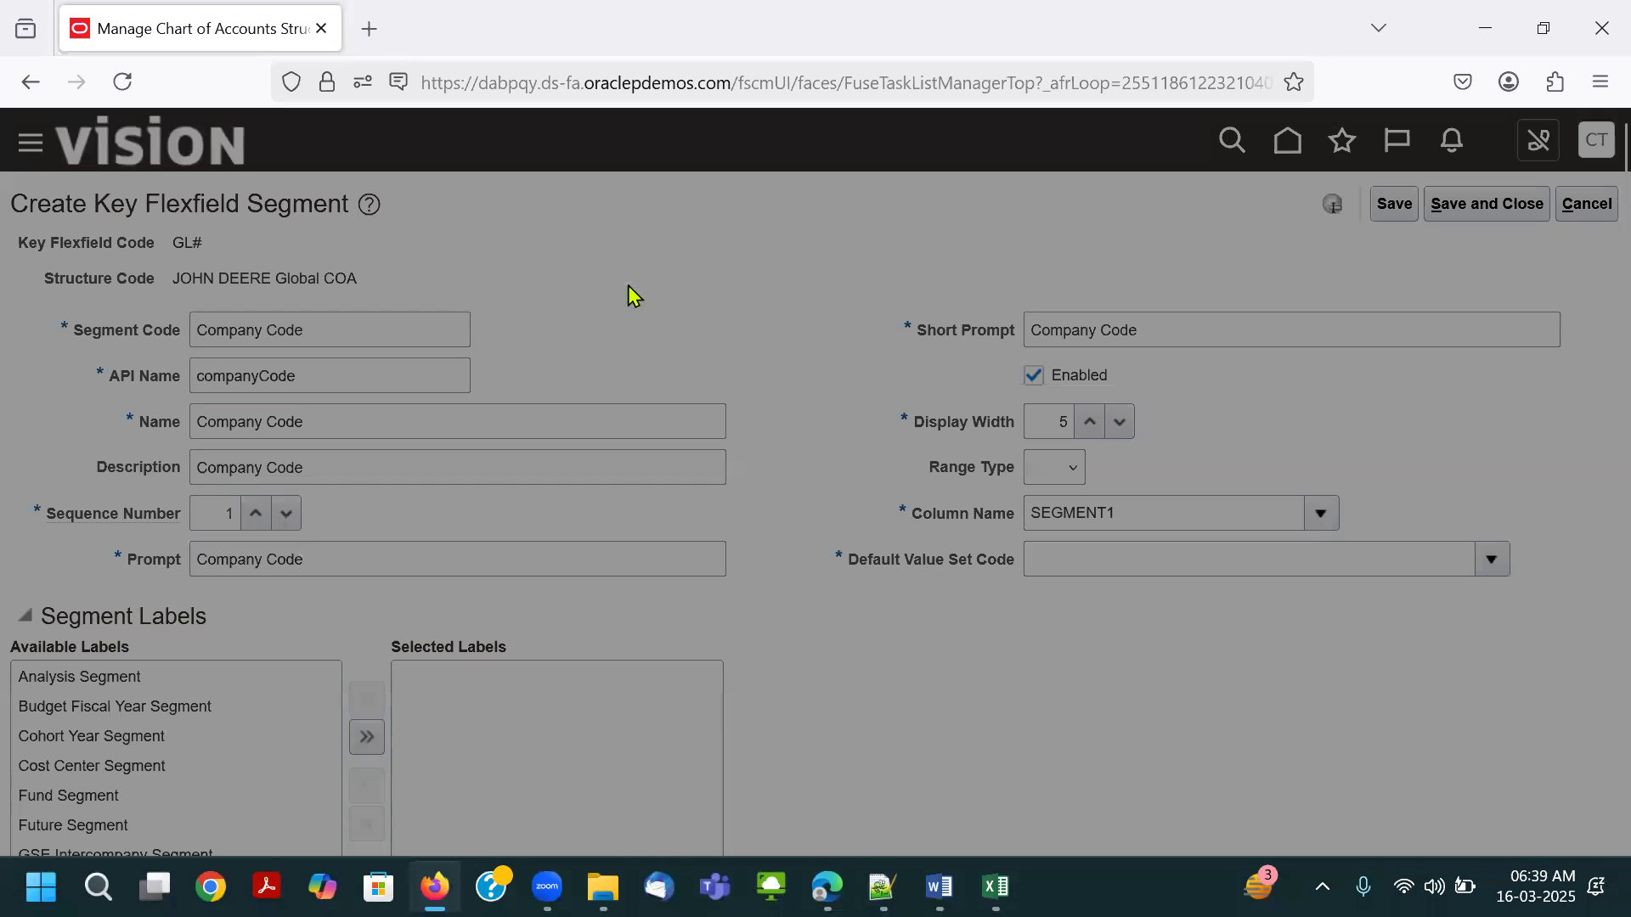
text(JOhn)
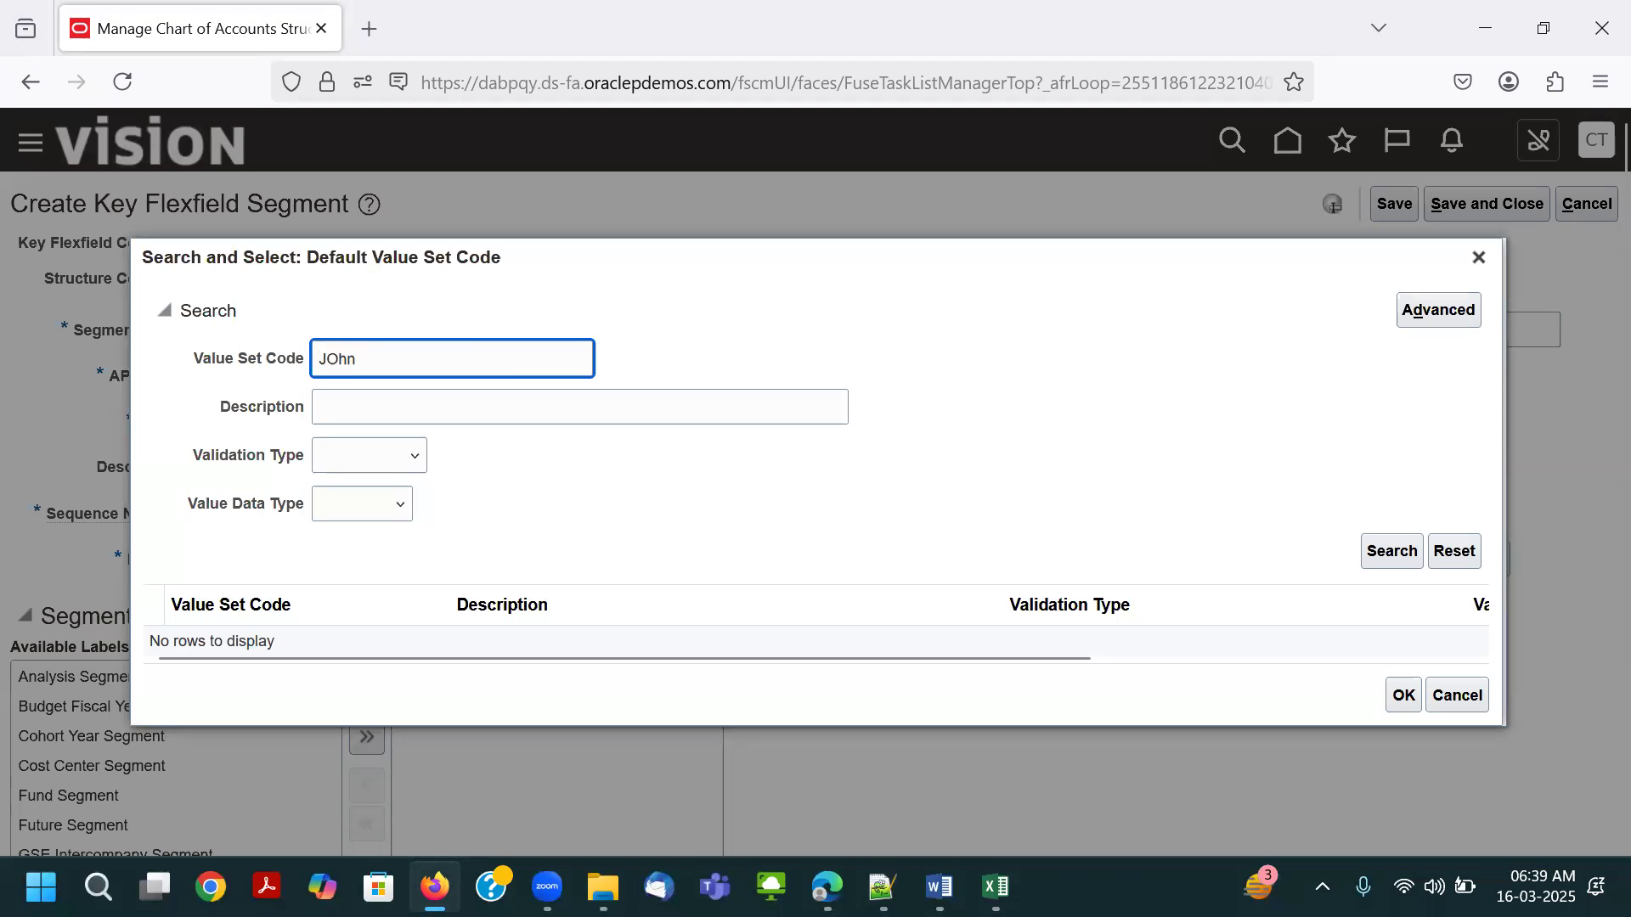
key(Return)
click(353, 643)
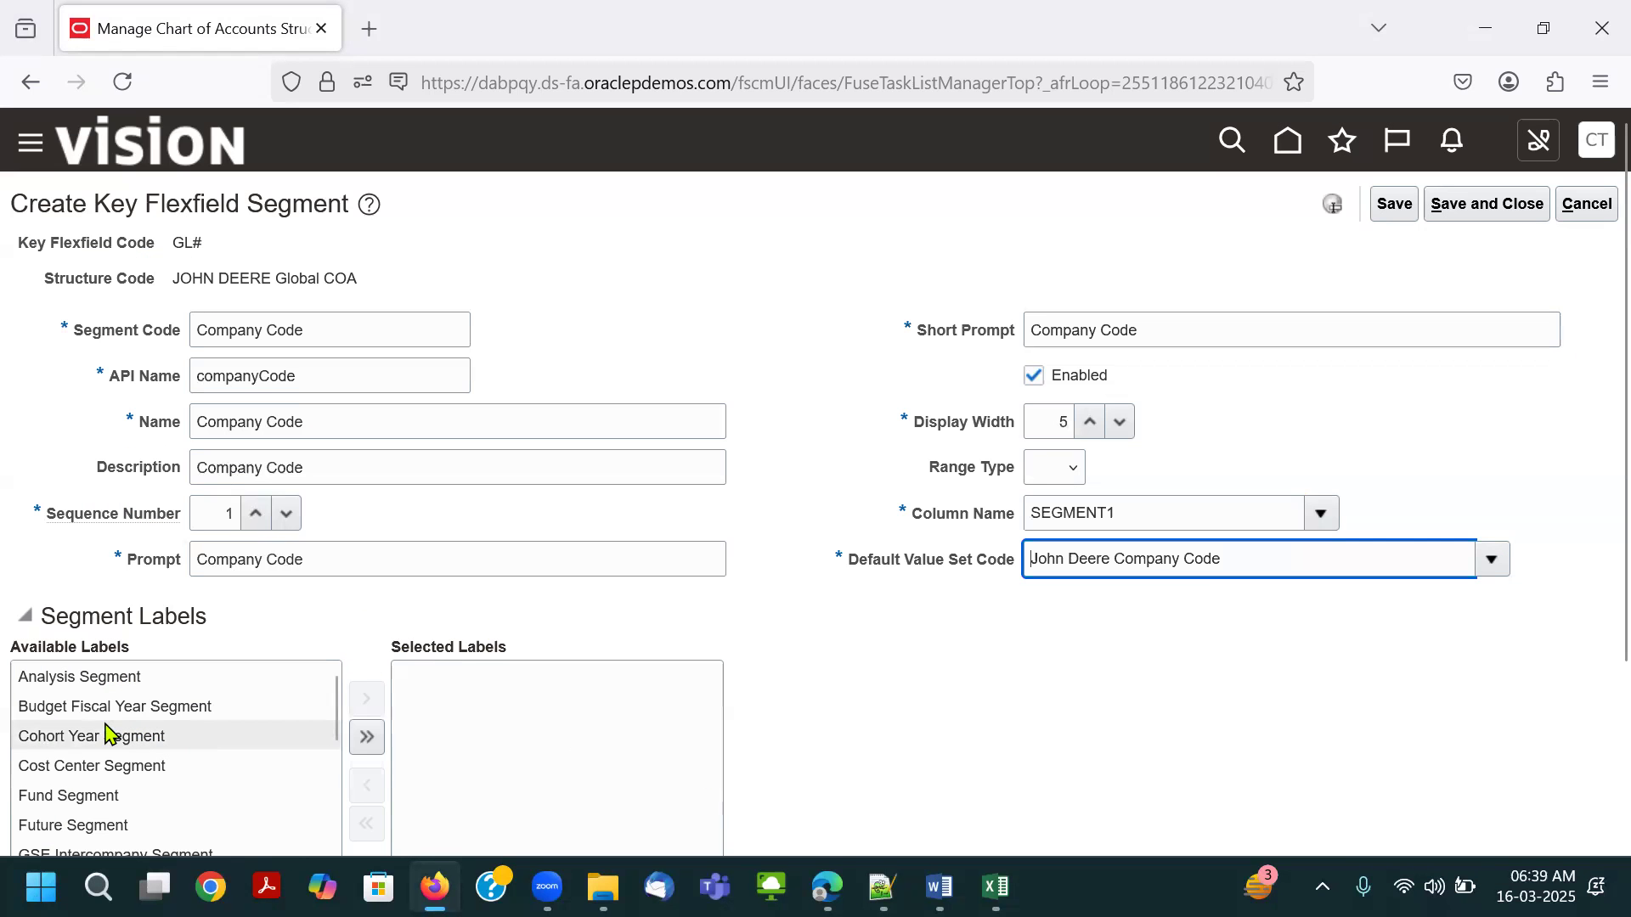
Assign the Primary Balancing Segment label to the Company Code segment.
scroll(163, 718, down, 3)
scroll(437, 601, down, 3)
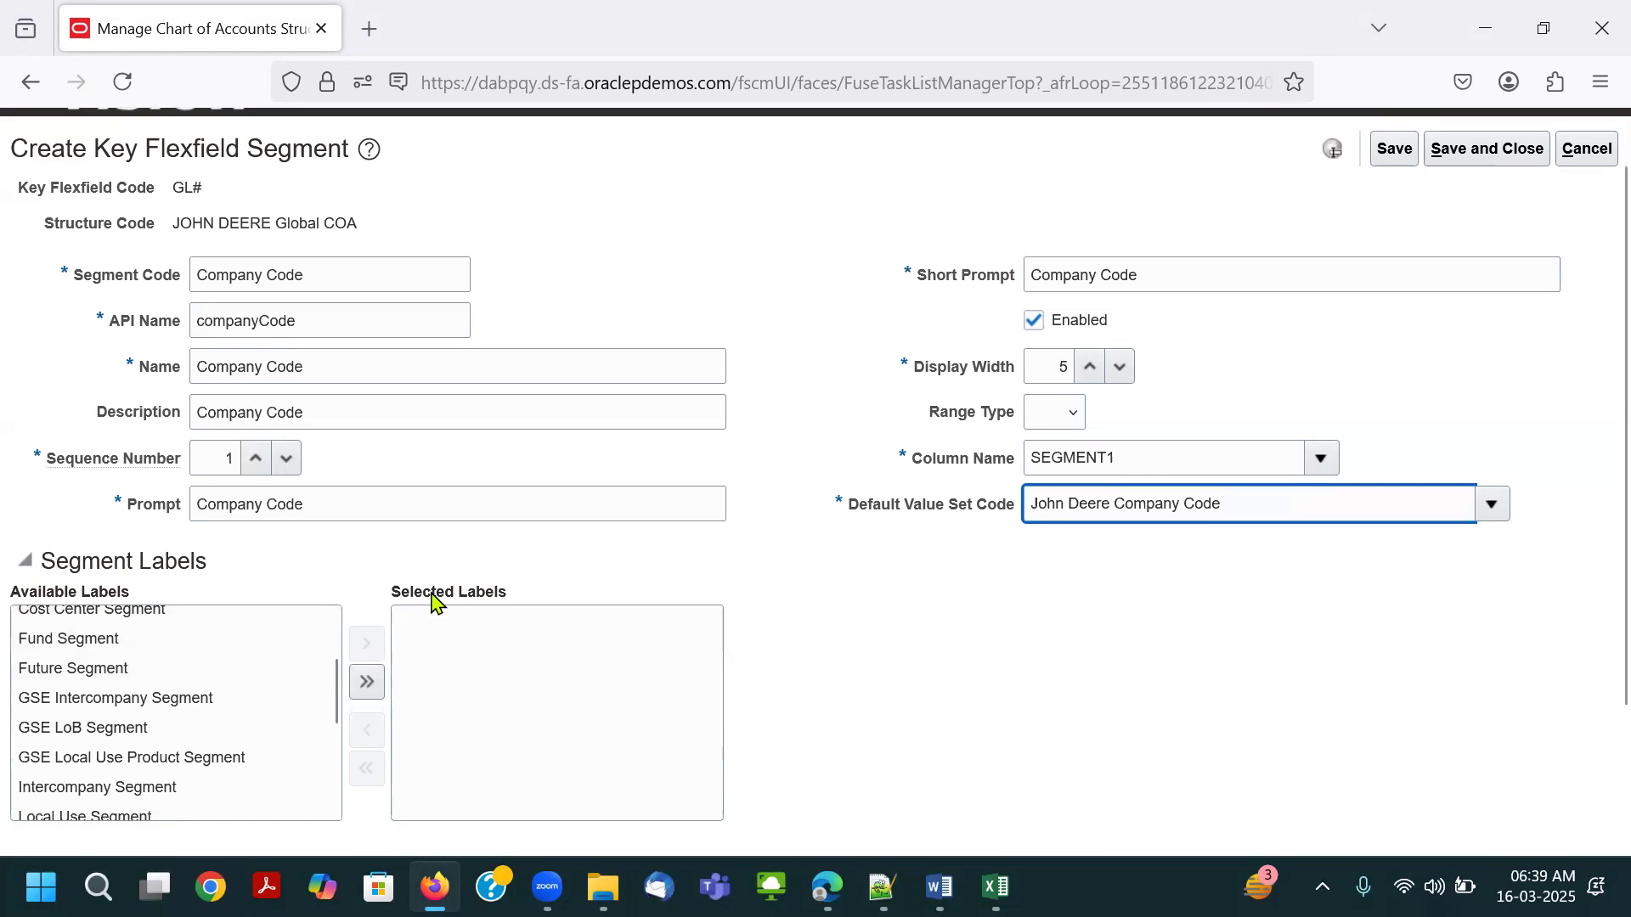
scroll(125, 595, down, 4)
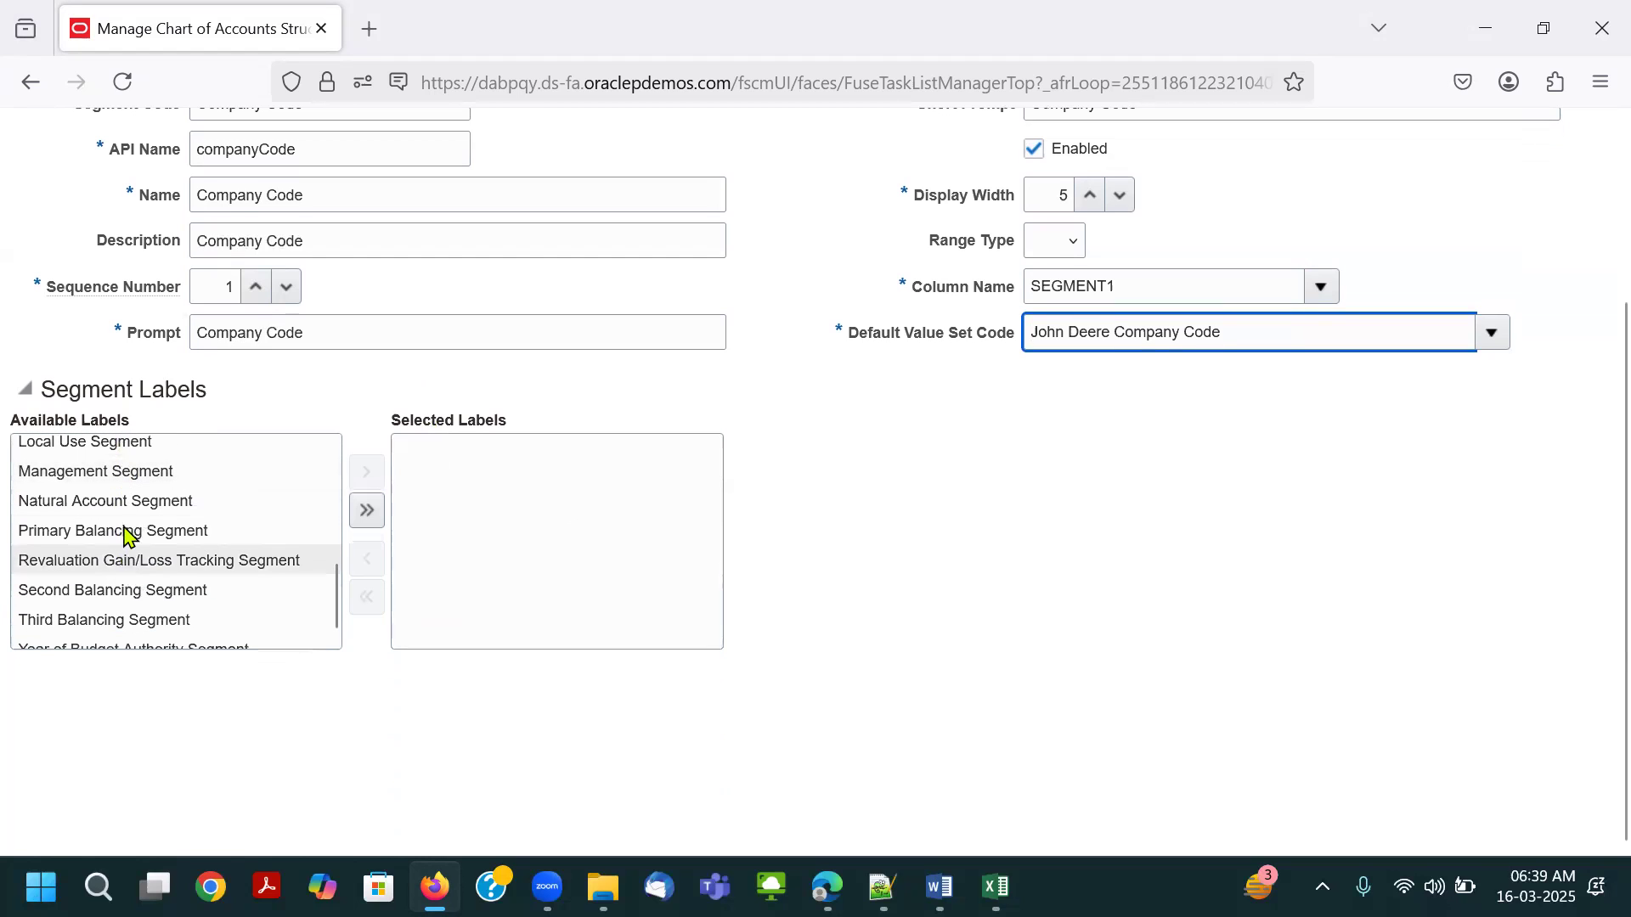
click(124, 532)
click(367, 472)
scroll(816, 578, up, 4)
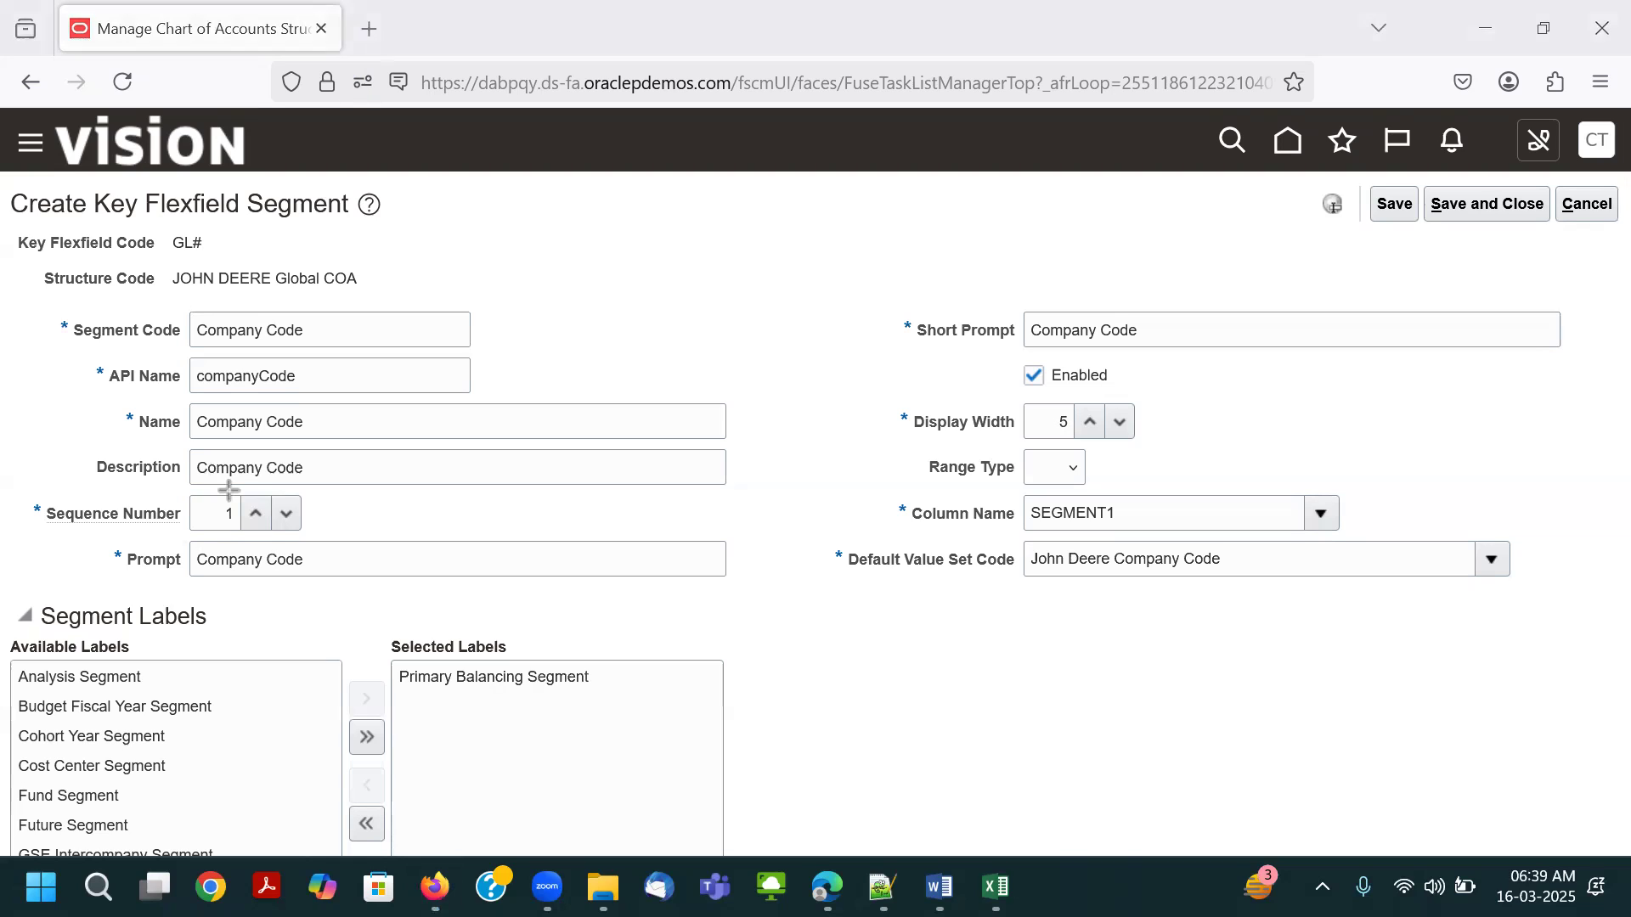
drag(185, 493, 304, 533)
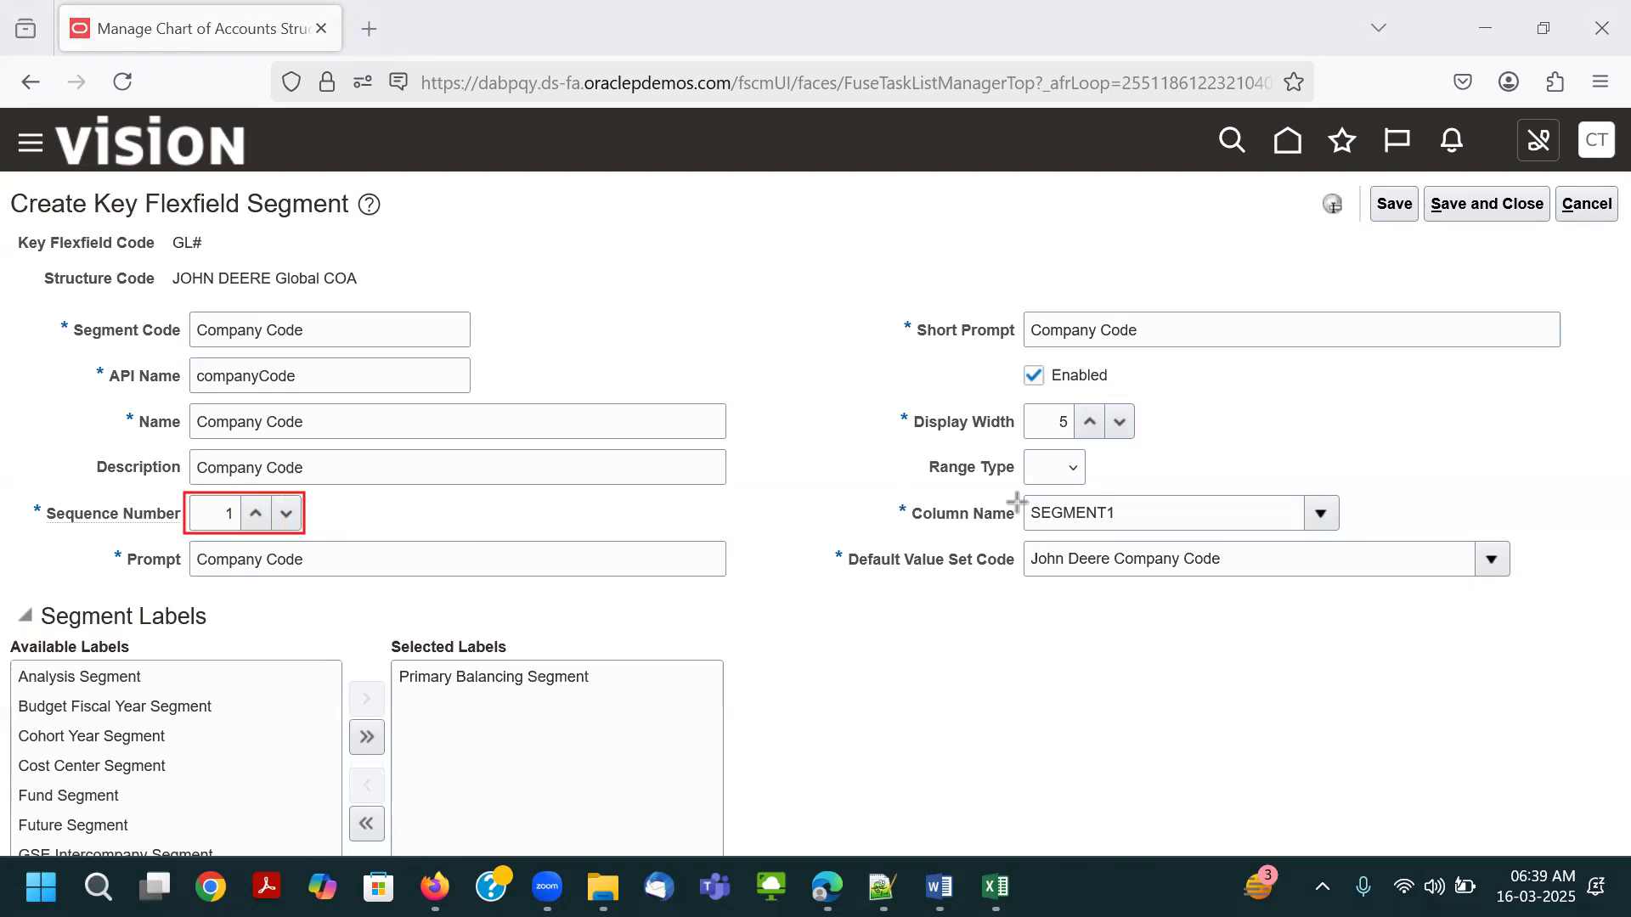
drag(1021, 497, 1150, 528)
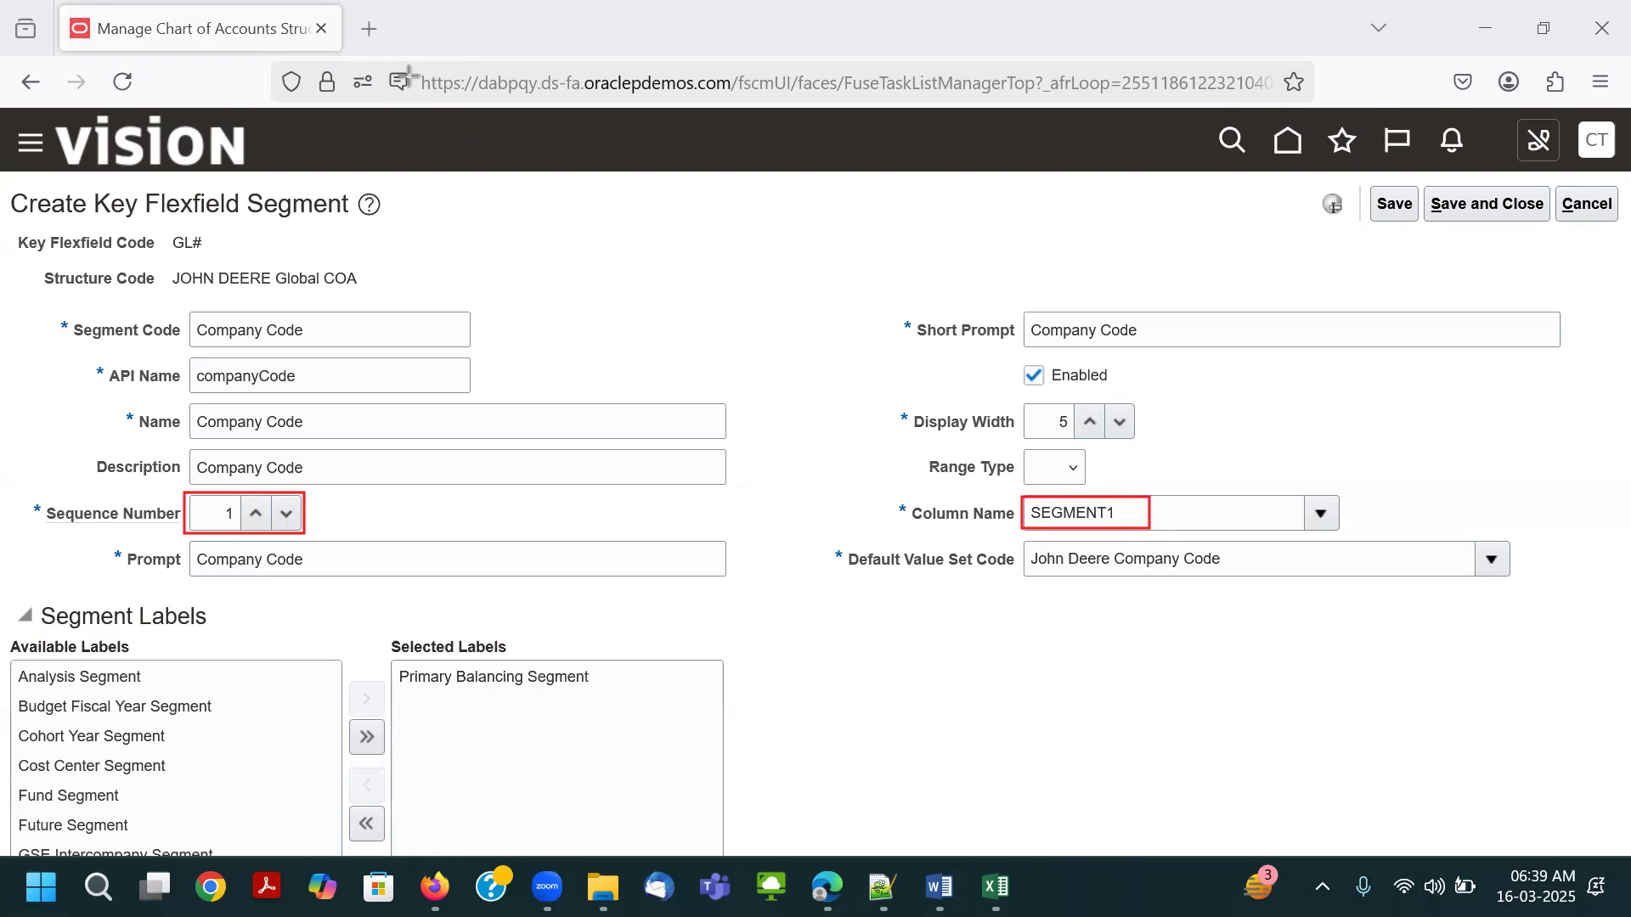
mouse_move(306, 512)
mouse_down()
mouse_move(895, 513)
mouse_move(1021, 531)
mouse_up()
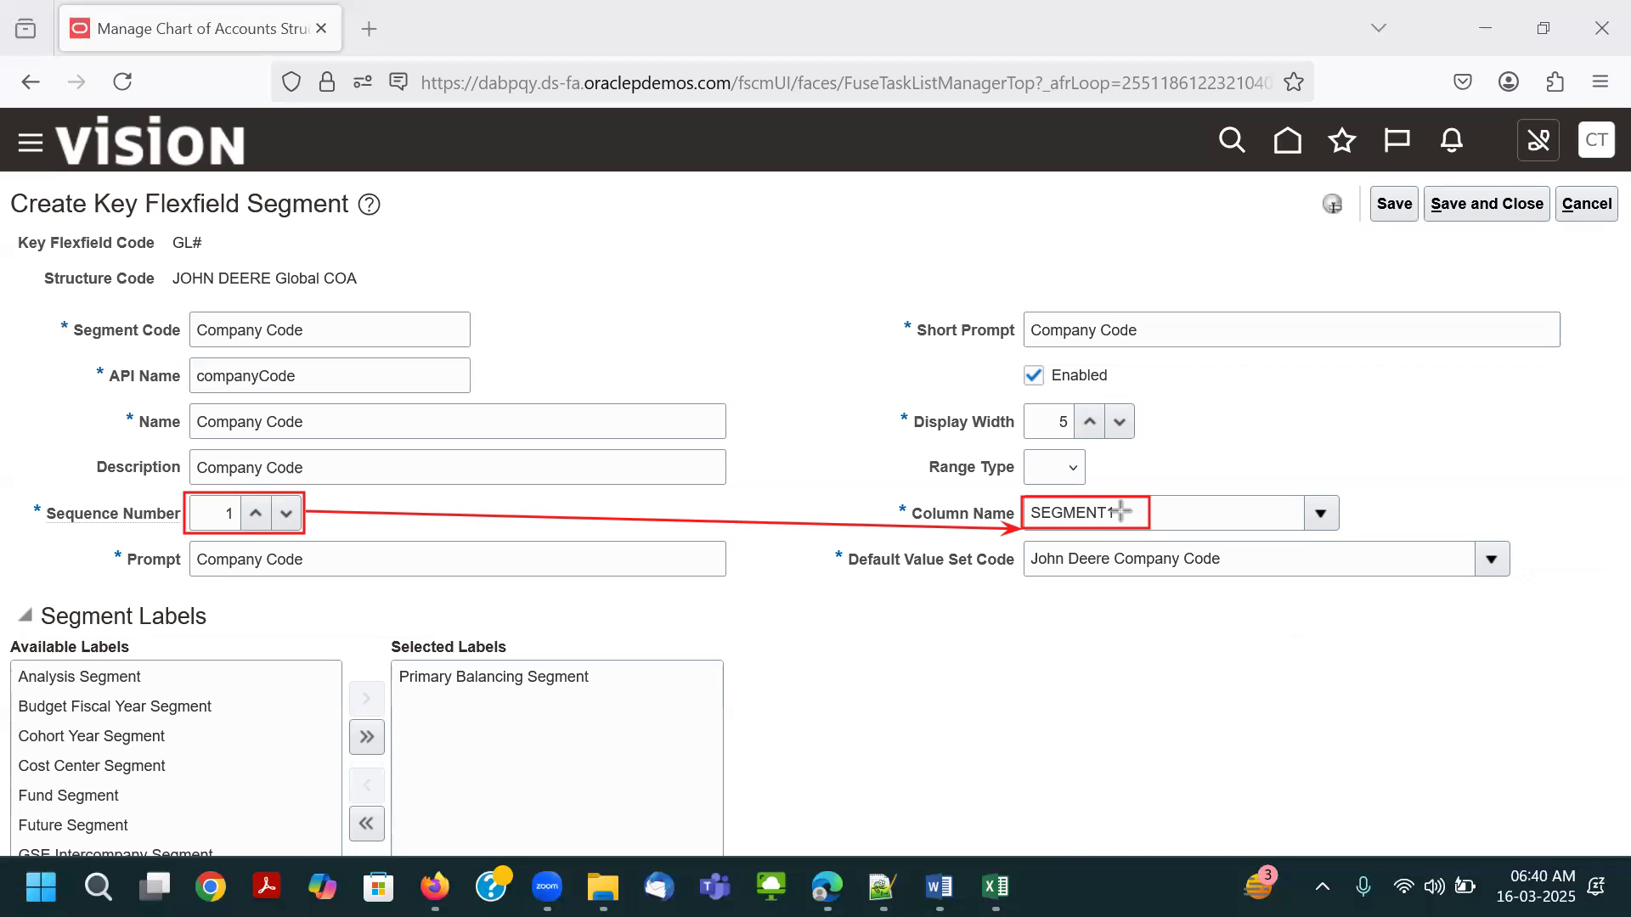
click(564, 171)
click(887, 527)
click(1103, 498)
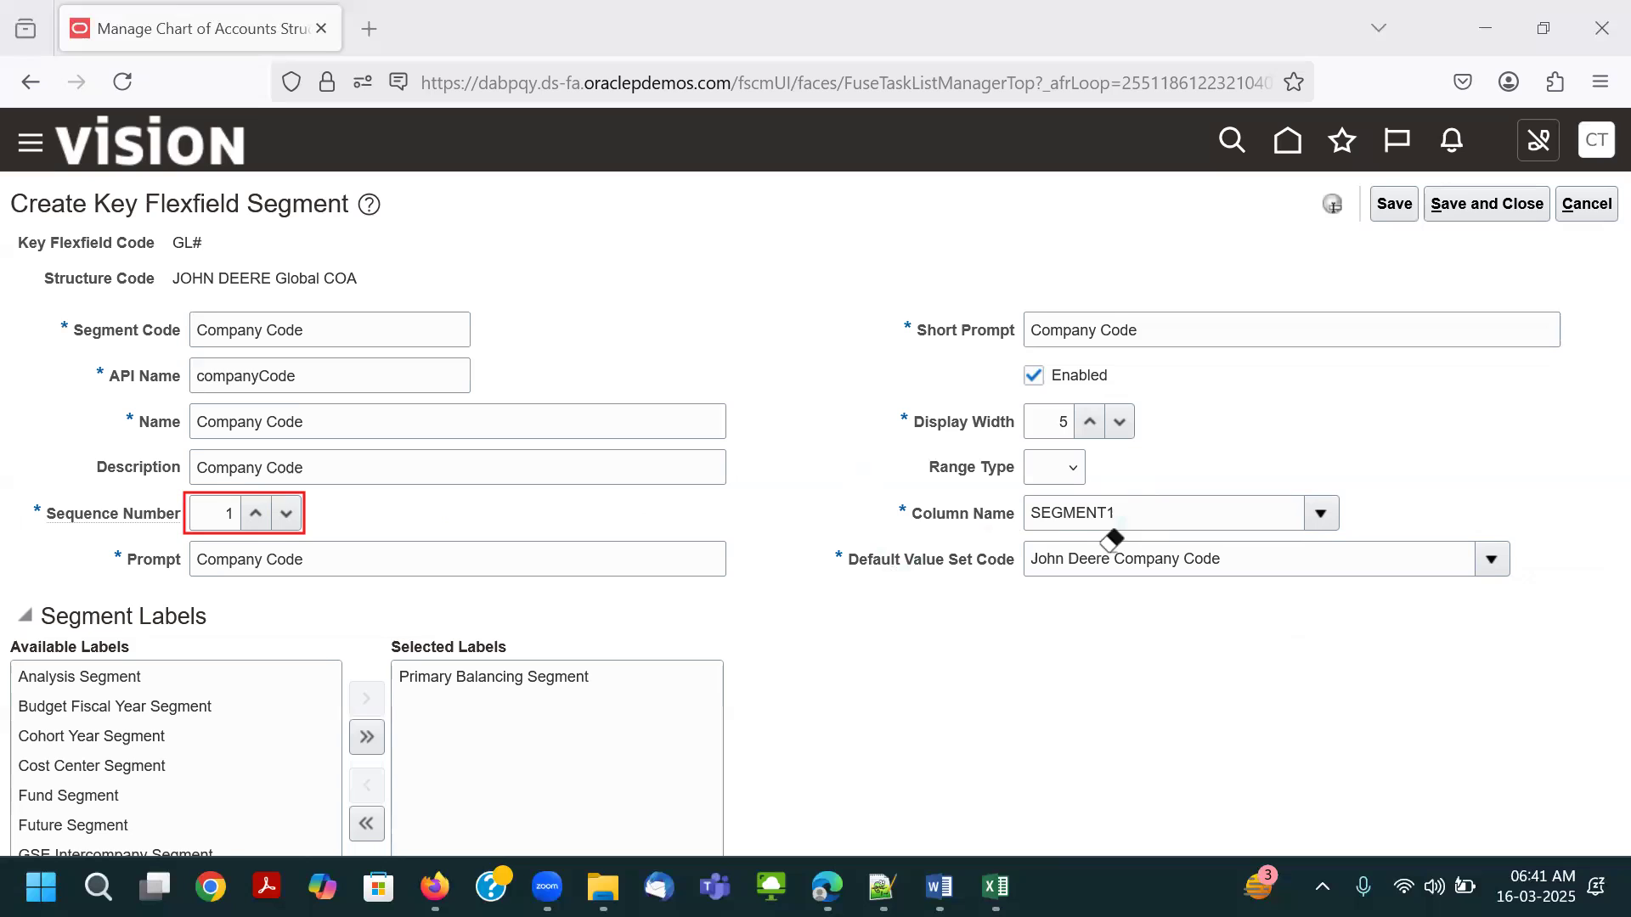
click(285, 496)
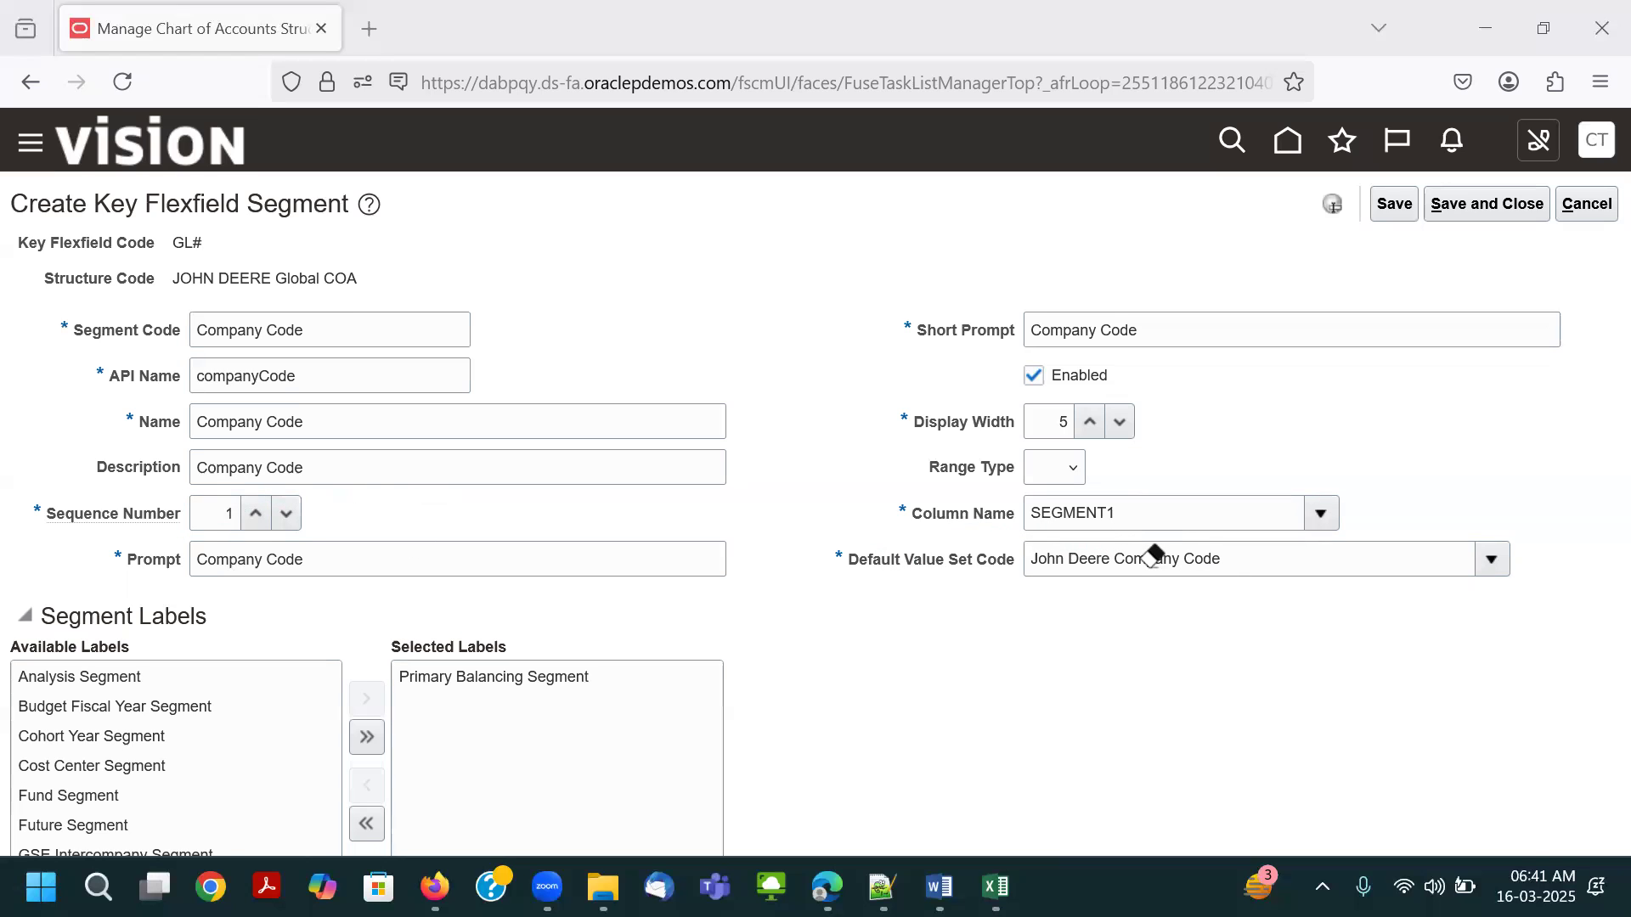
drag(366, 630, 628, 702)
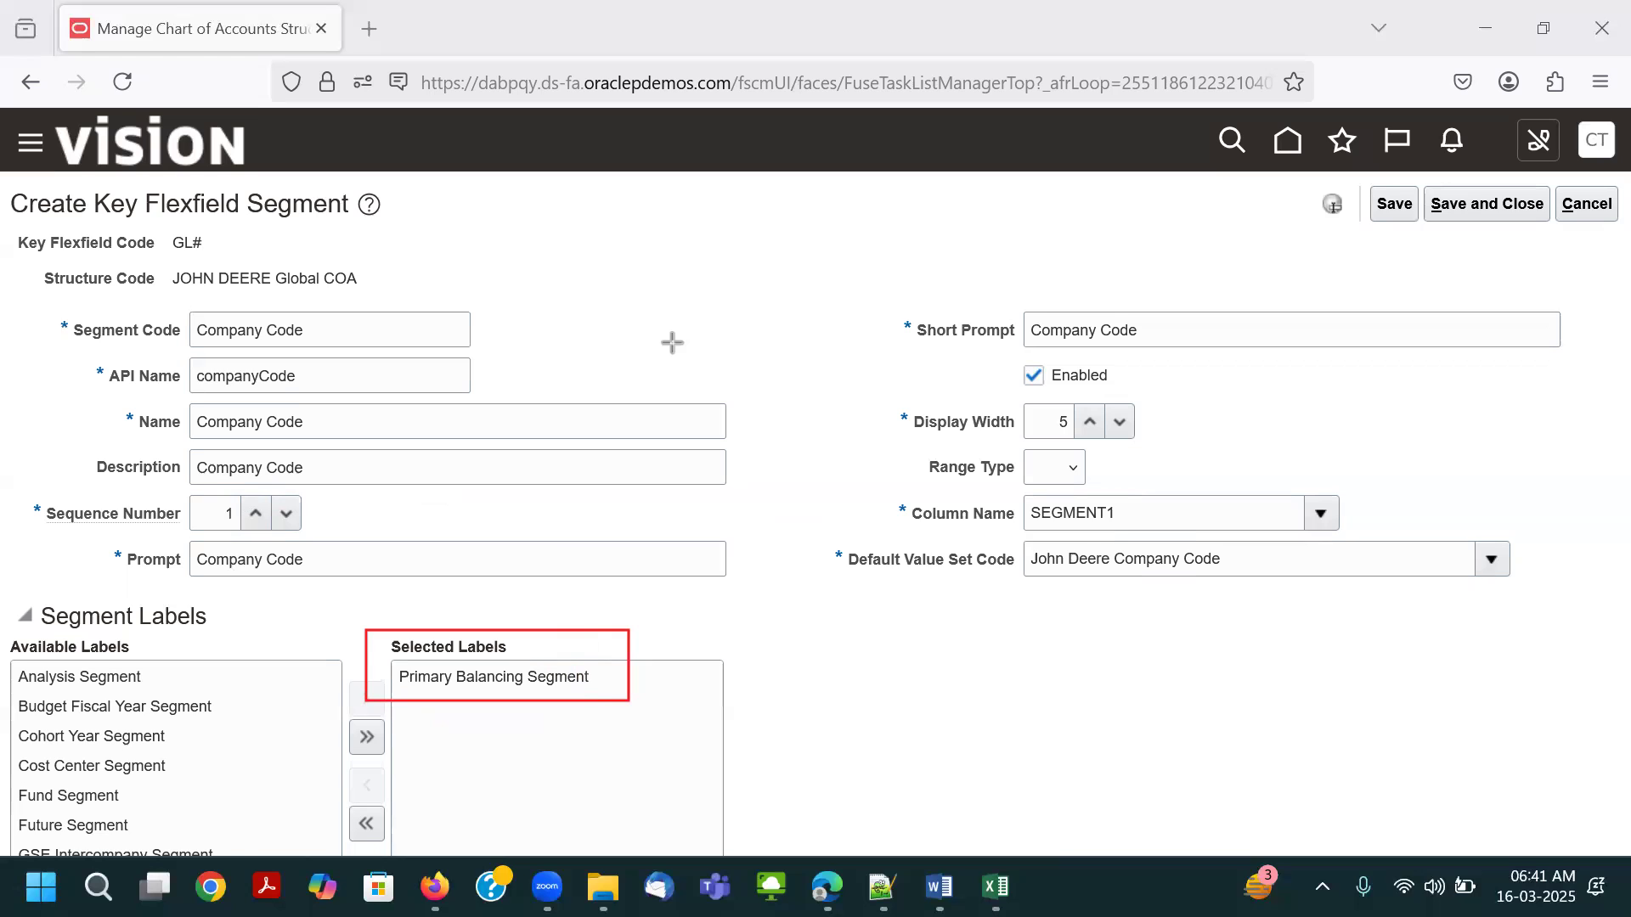
drag(186, 311, 311, 347)
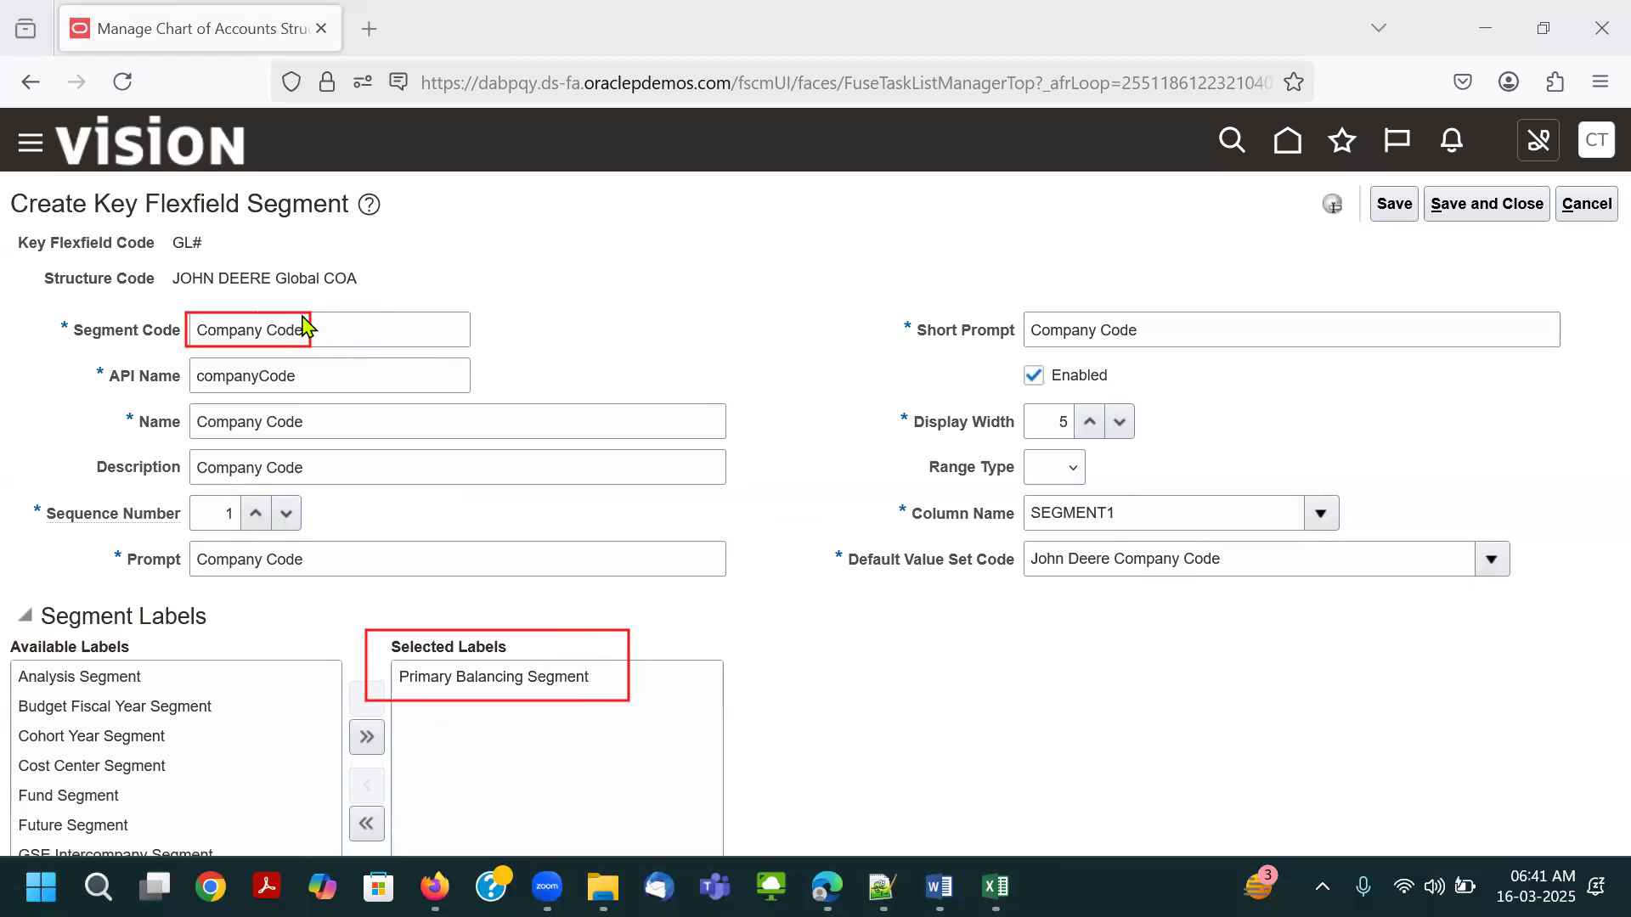
drag(303, 324, 475, 269)
key(ctrl+z)
mouse_move(313, 344)
mouse_down()
mouse_move(467, 614)
mouse_move(470, 591)
mouse_up()
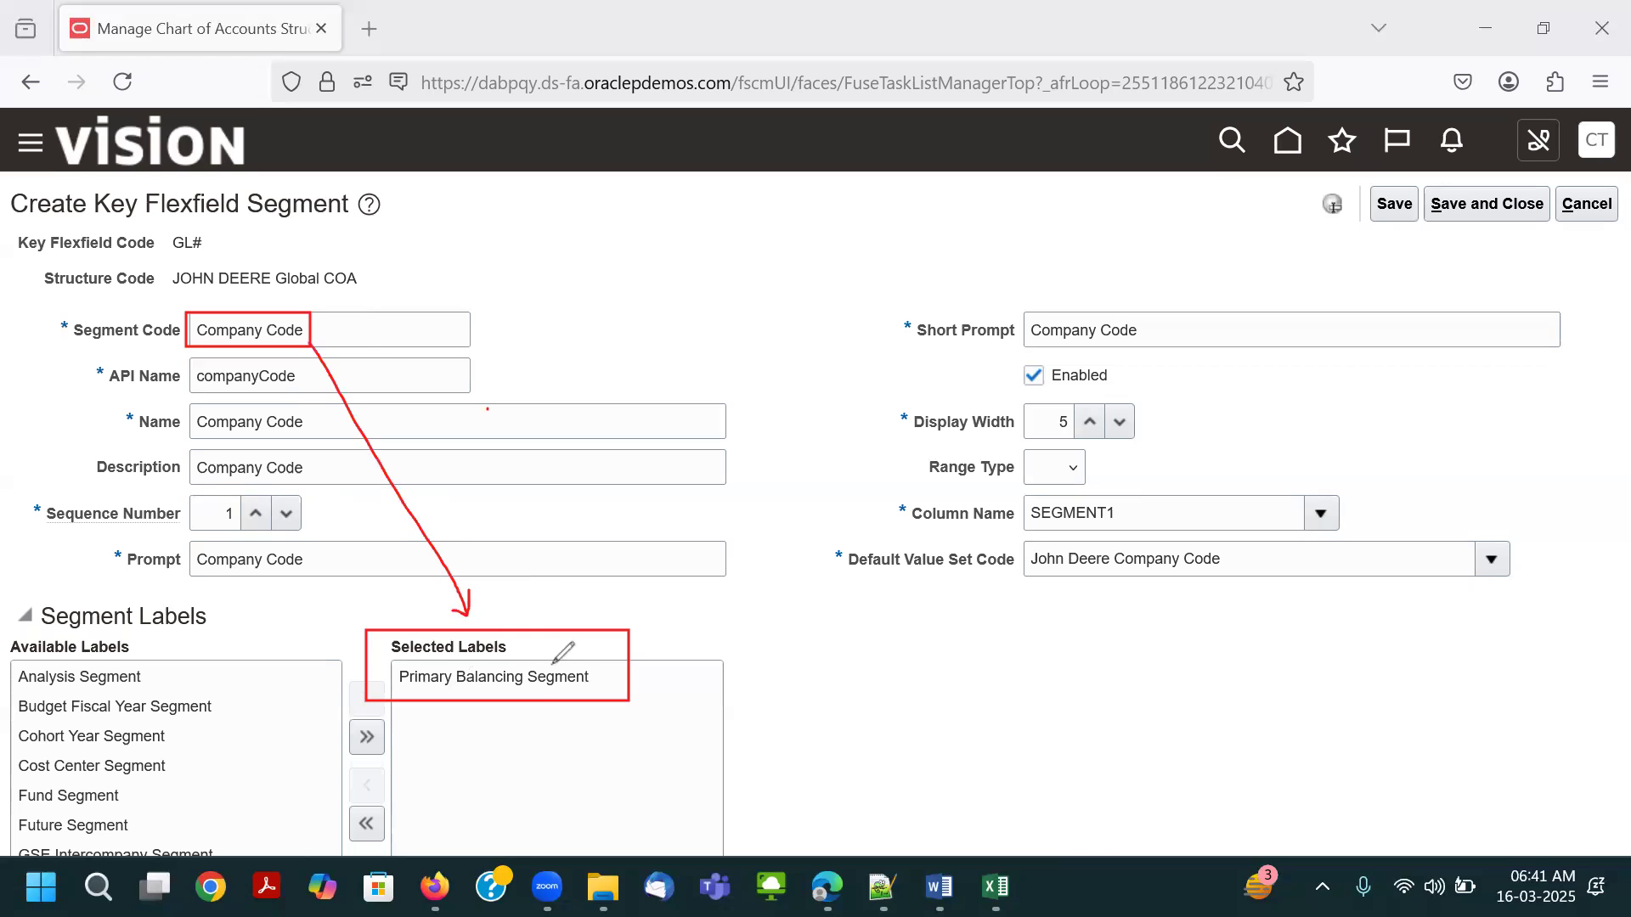
drag(313, 327, 437, 292)
mouse_move(467, 231)
mouse_down()
mouse_move(448, 324)
mouse_move(520, 247)
mouse_move(545, 311)
mouse_up()
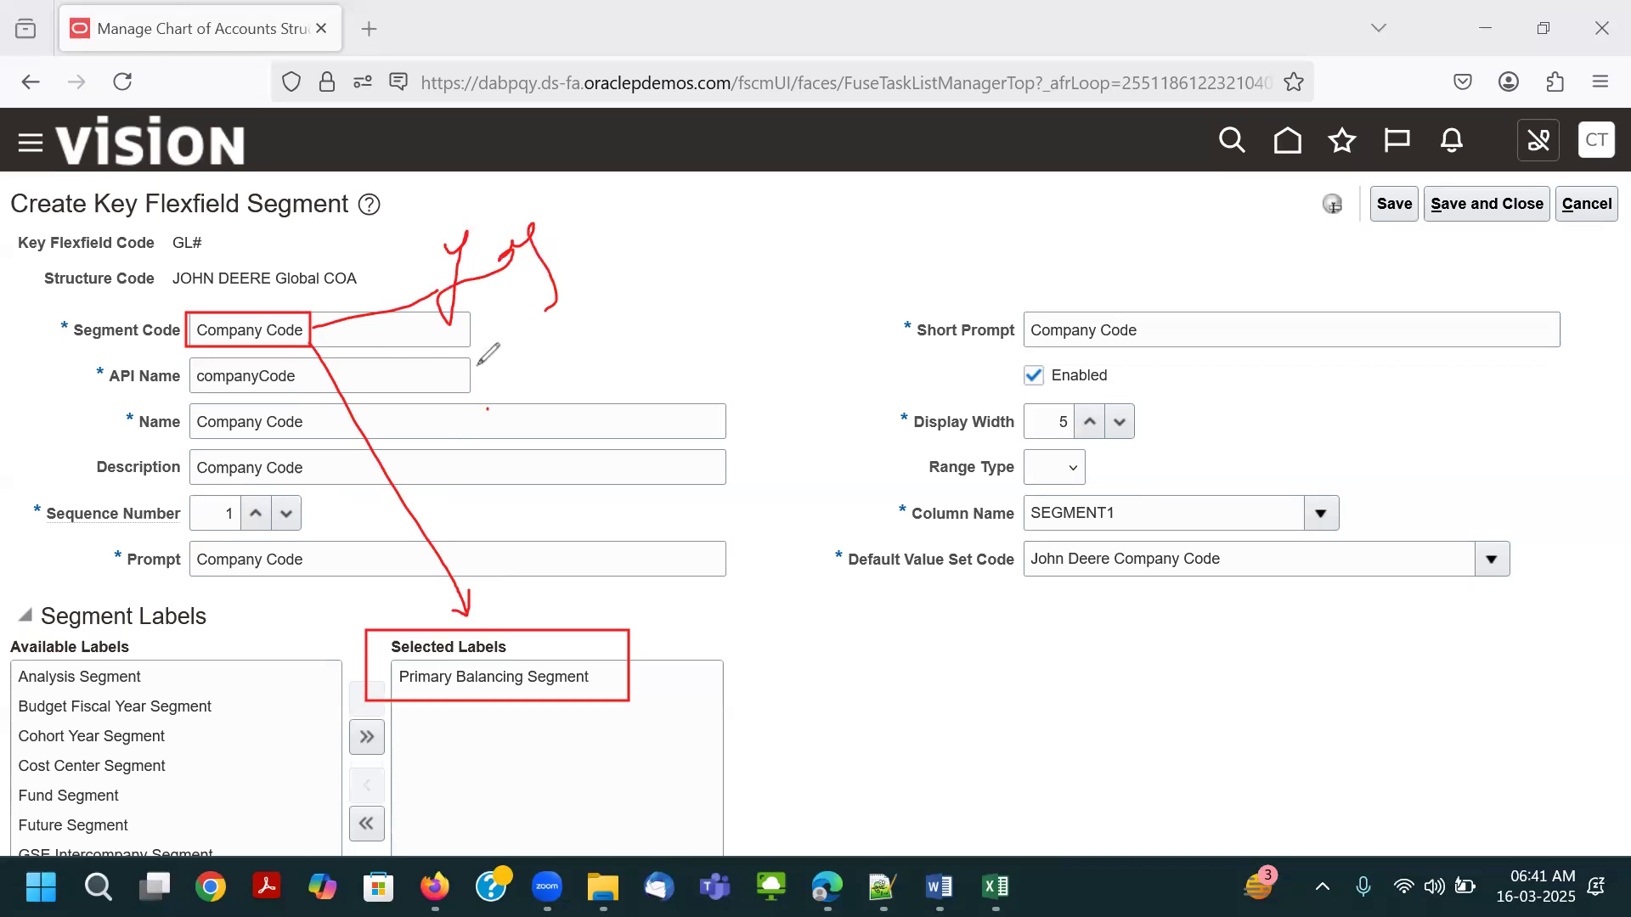
mouse_move(411, 207)
mouse_down()
mouse_move(353, 344)
mouse_move(444, 728)
mouse_up()
click(459, 604)
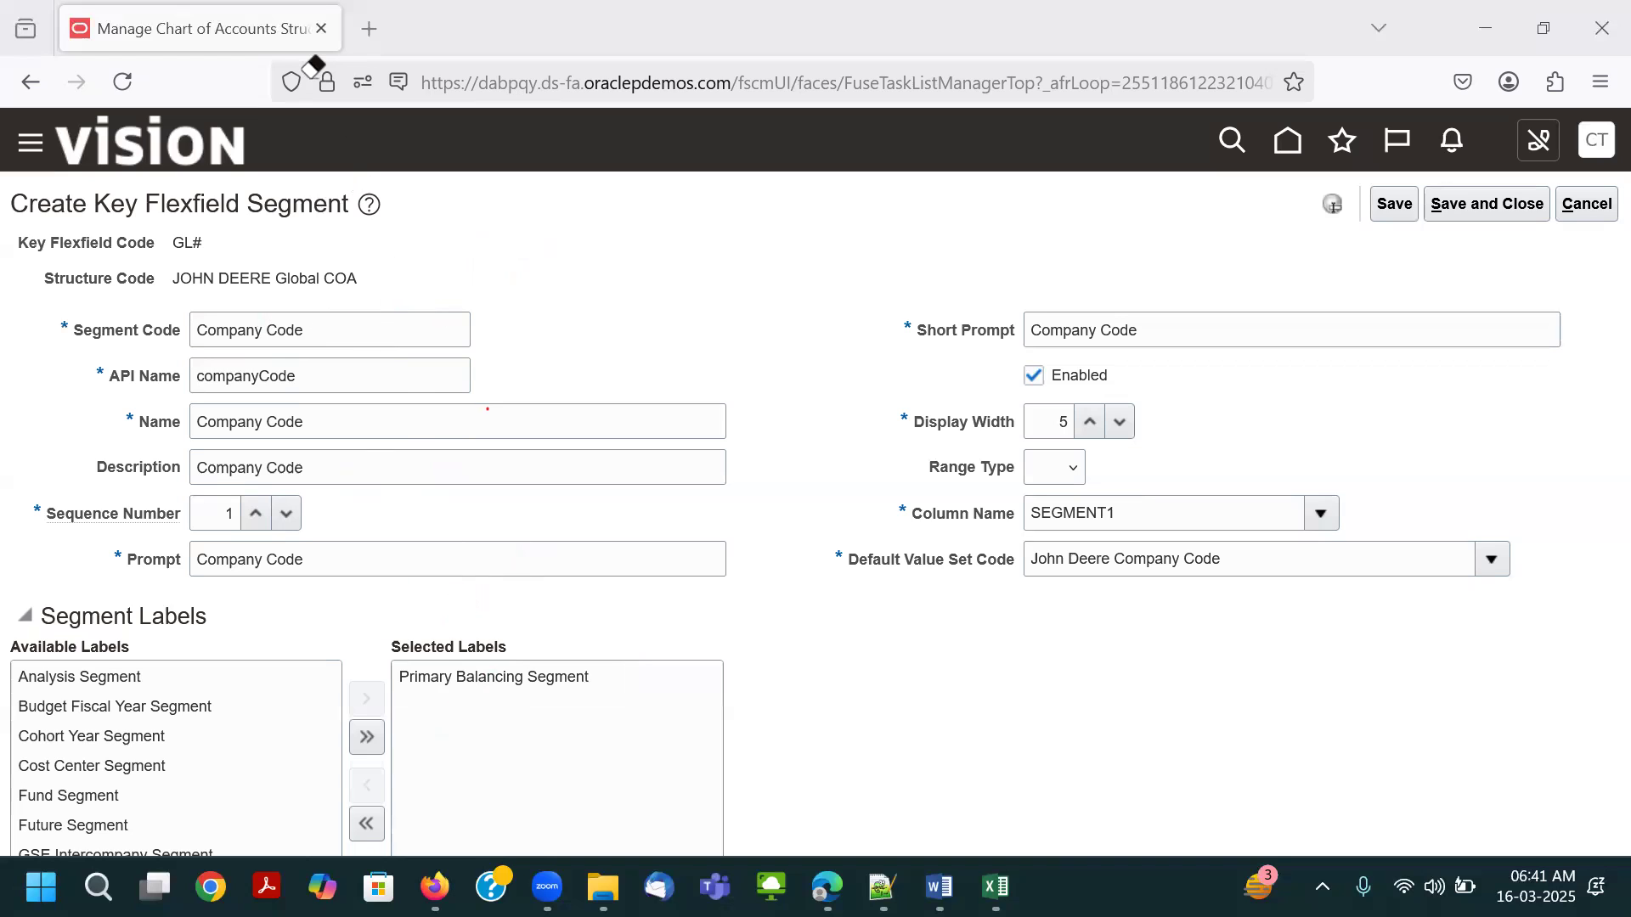
Save and close the Company Code segment, and start creating another segment in the structure.
click(1385, 208)
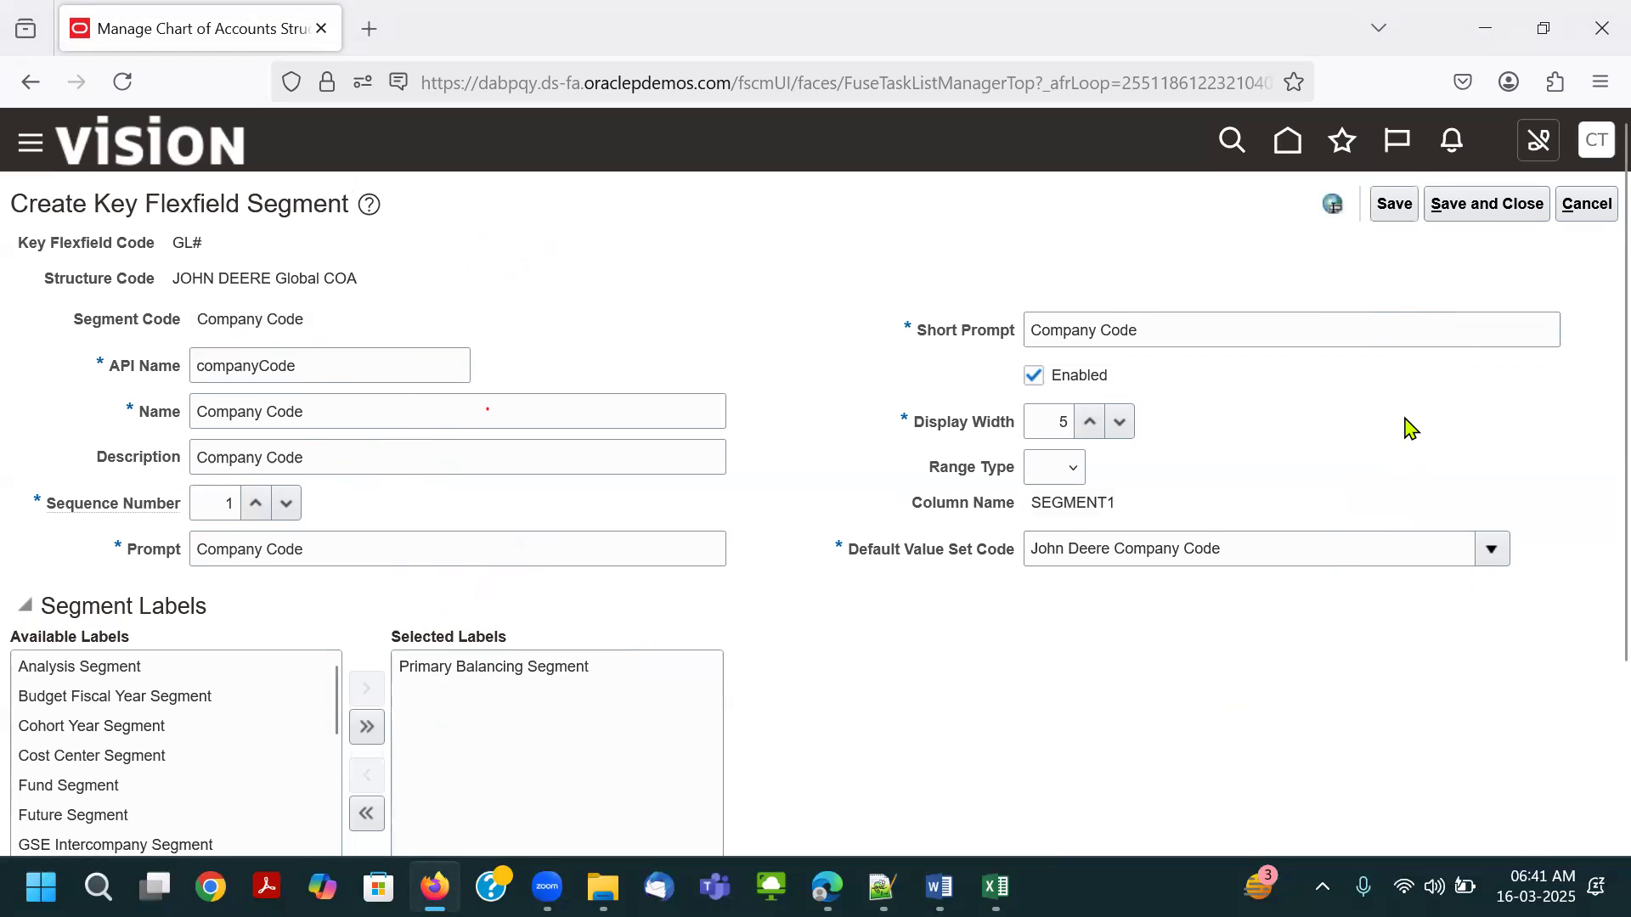
click(1485, 205)
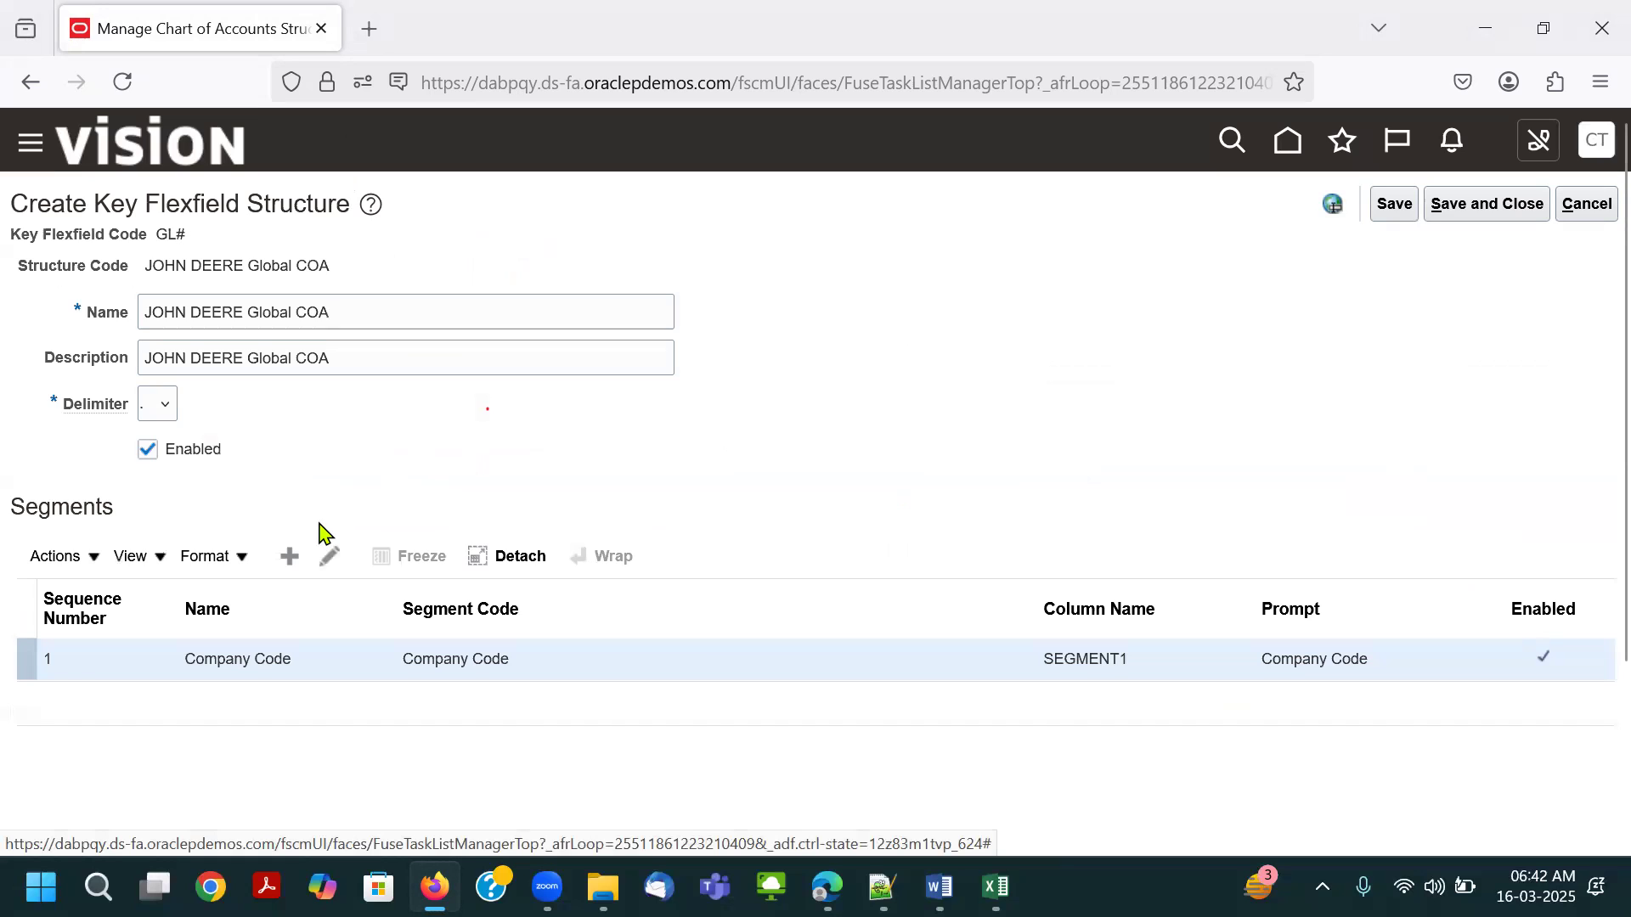
click(304, 556)
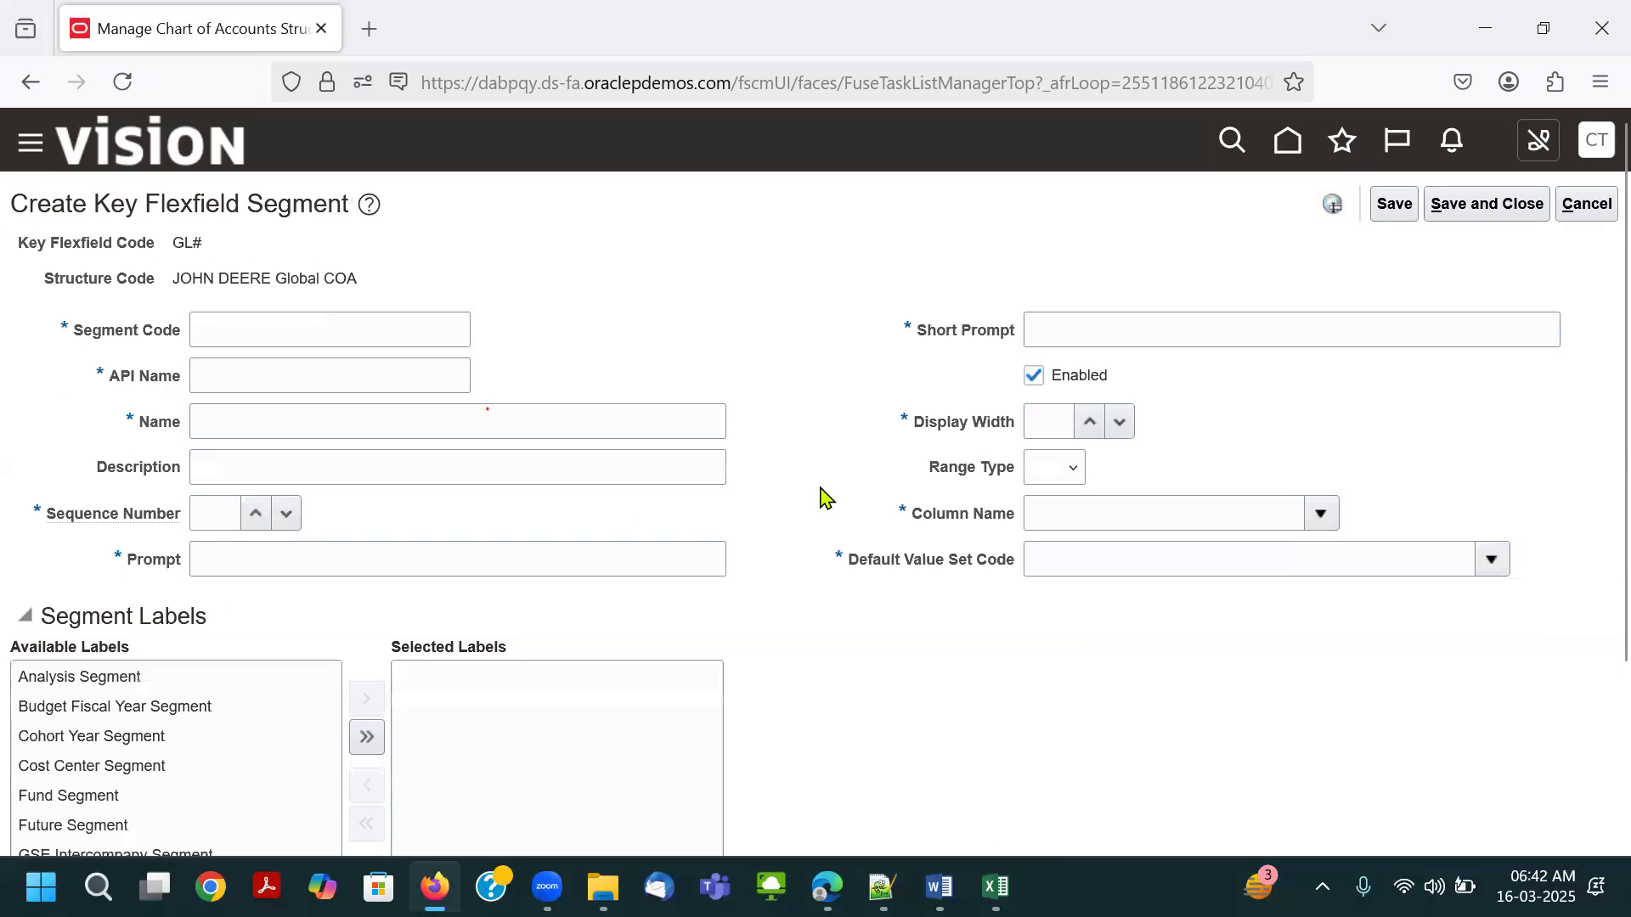
Switch to the Excel class notes and copy the text "Cost Center" from cell C5, then return to the segment form in Firefox.
key(alt+Tab)
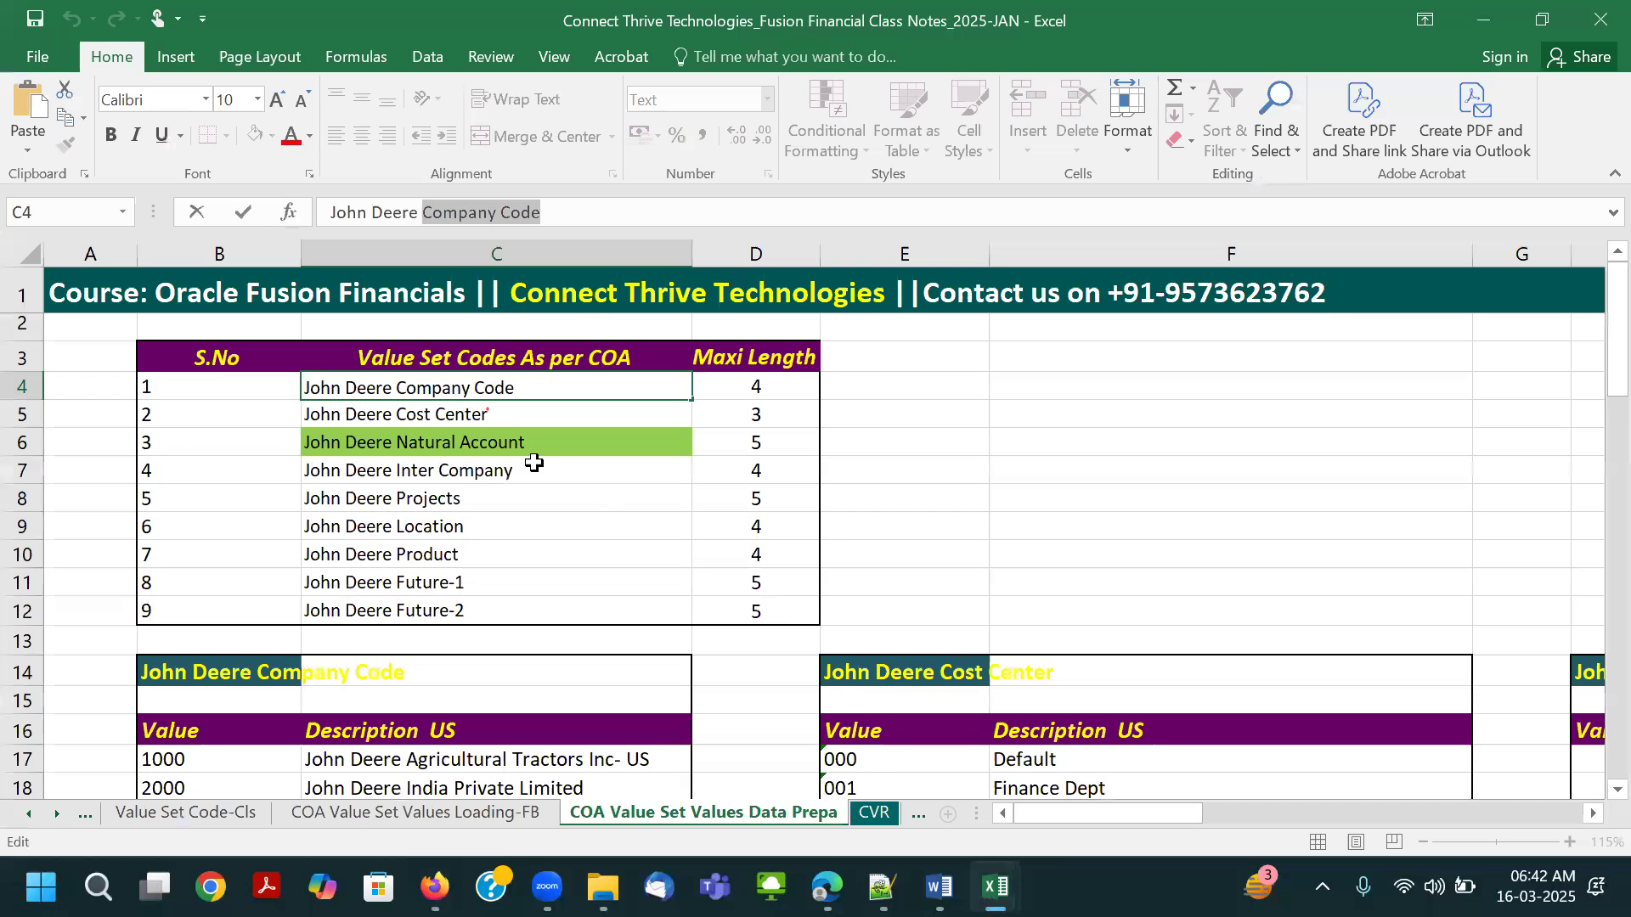
click(475, 416)
drag(459, 196, 425, 209)
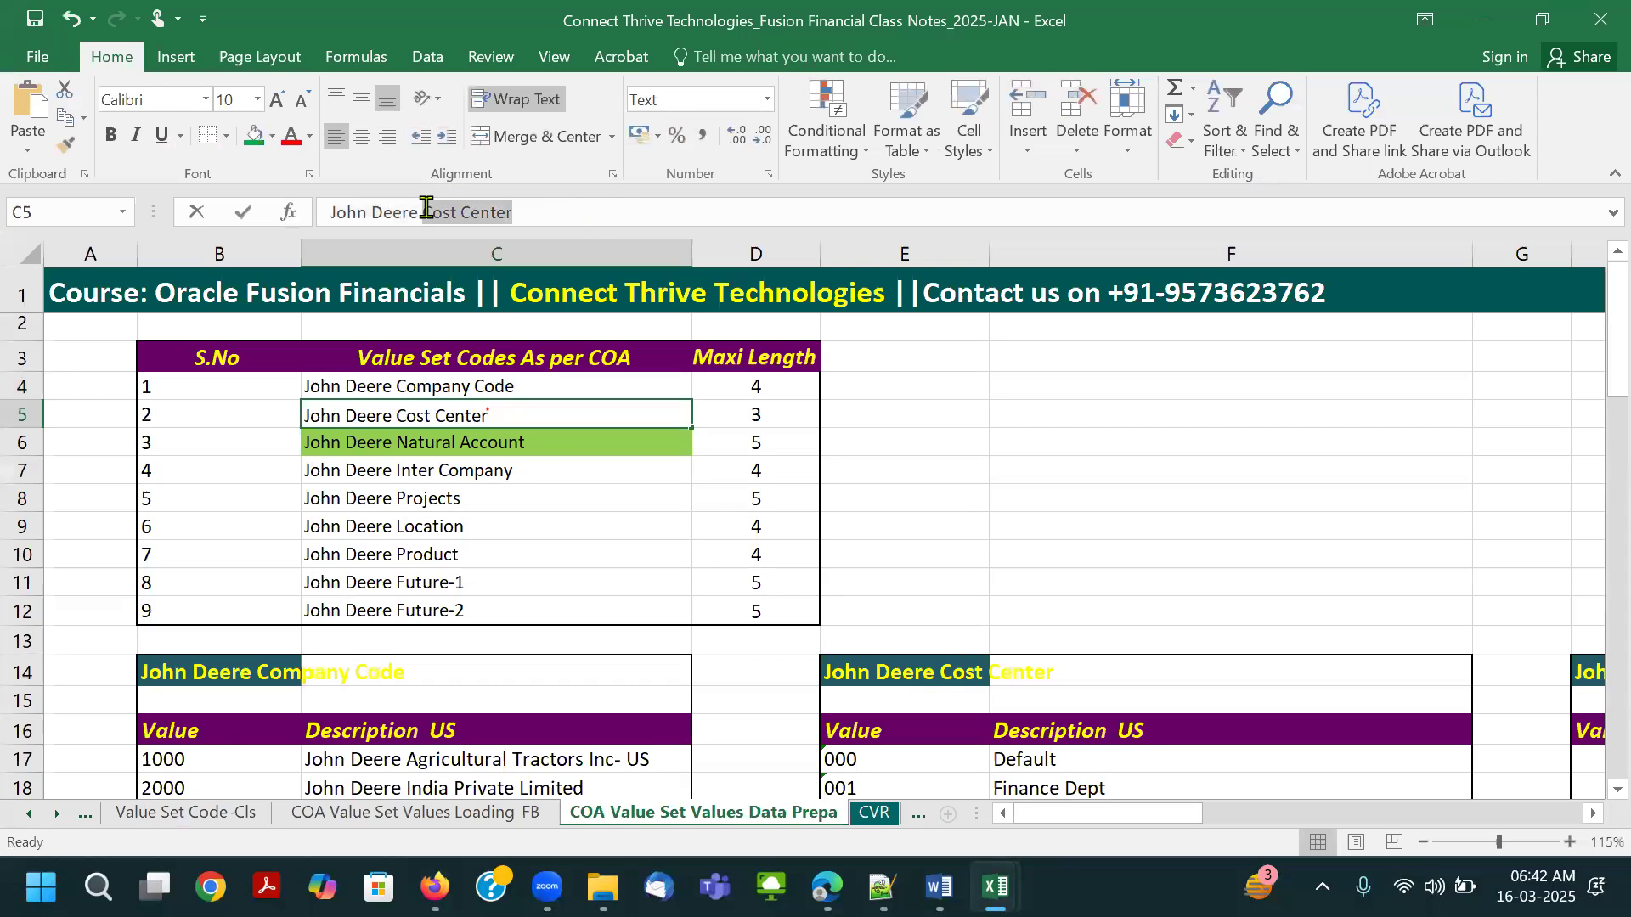
key(ctrl+c)
click(685, 506)
key(alt+Tab)
Enter Cost Center as the new segment's code, name and description, letting the API name fill in as costCenter.
click(271, 328)
key(ctrl+v)
key(Tab)
key(Tab)
key(ctrl+v)
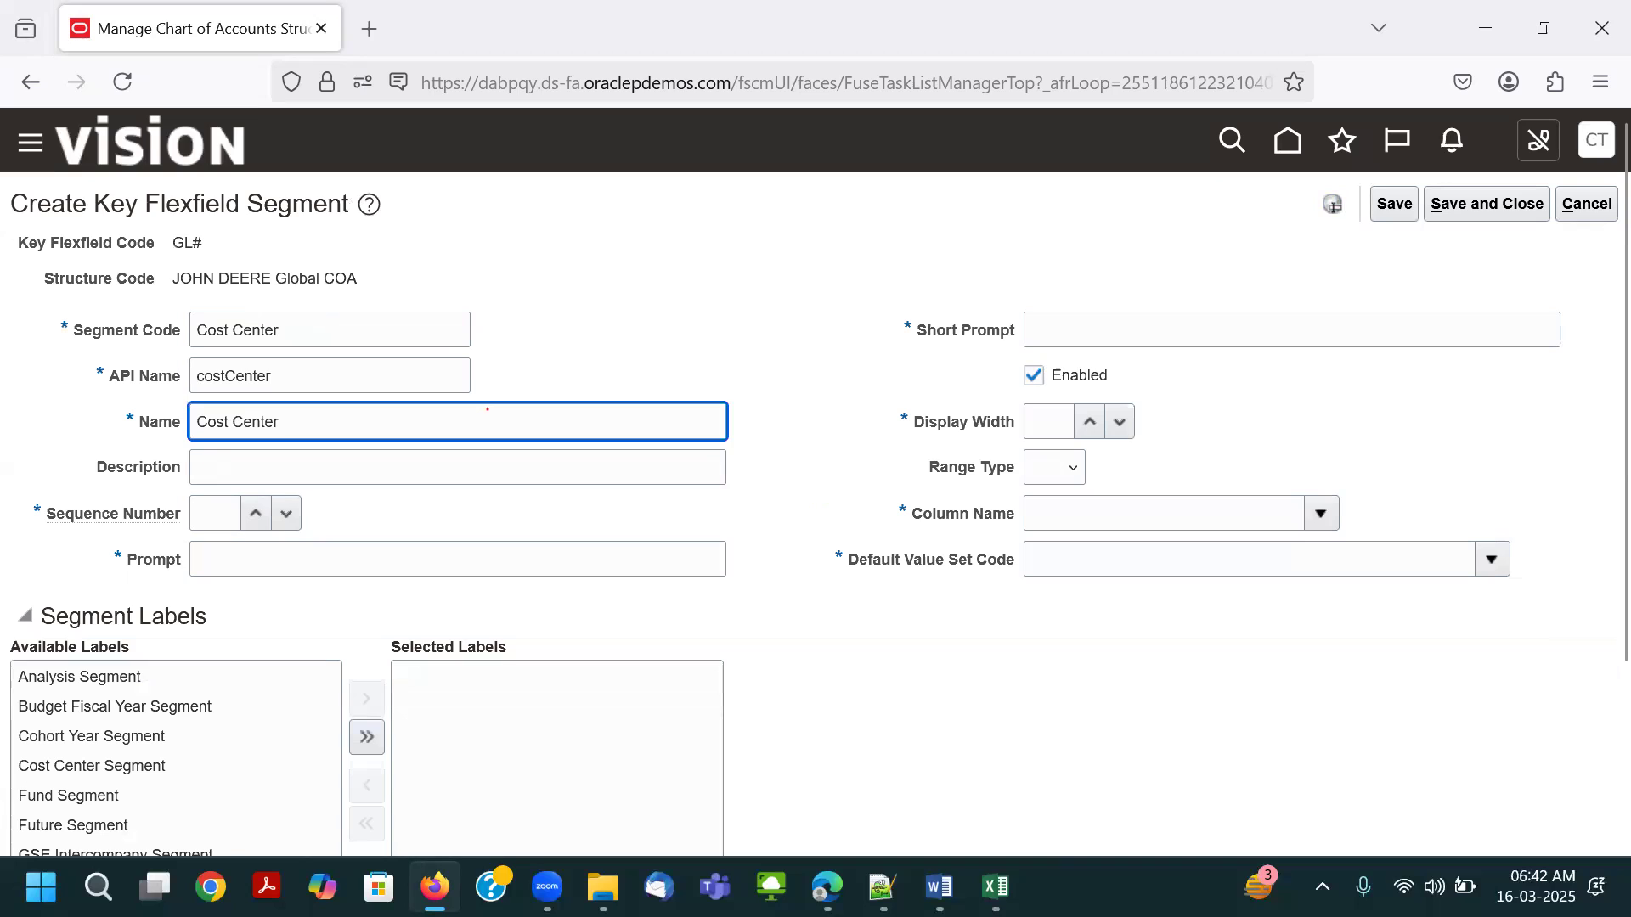
click(553, 466)
key(ctrl+v)
Set the sequence number to 2, both prompts to Cost Center and the display width to 5.
click(216, 509)
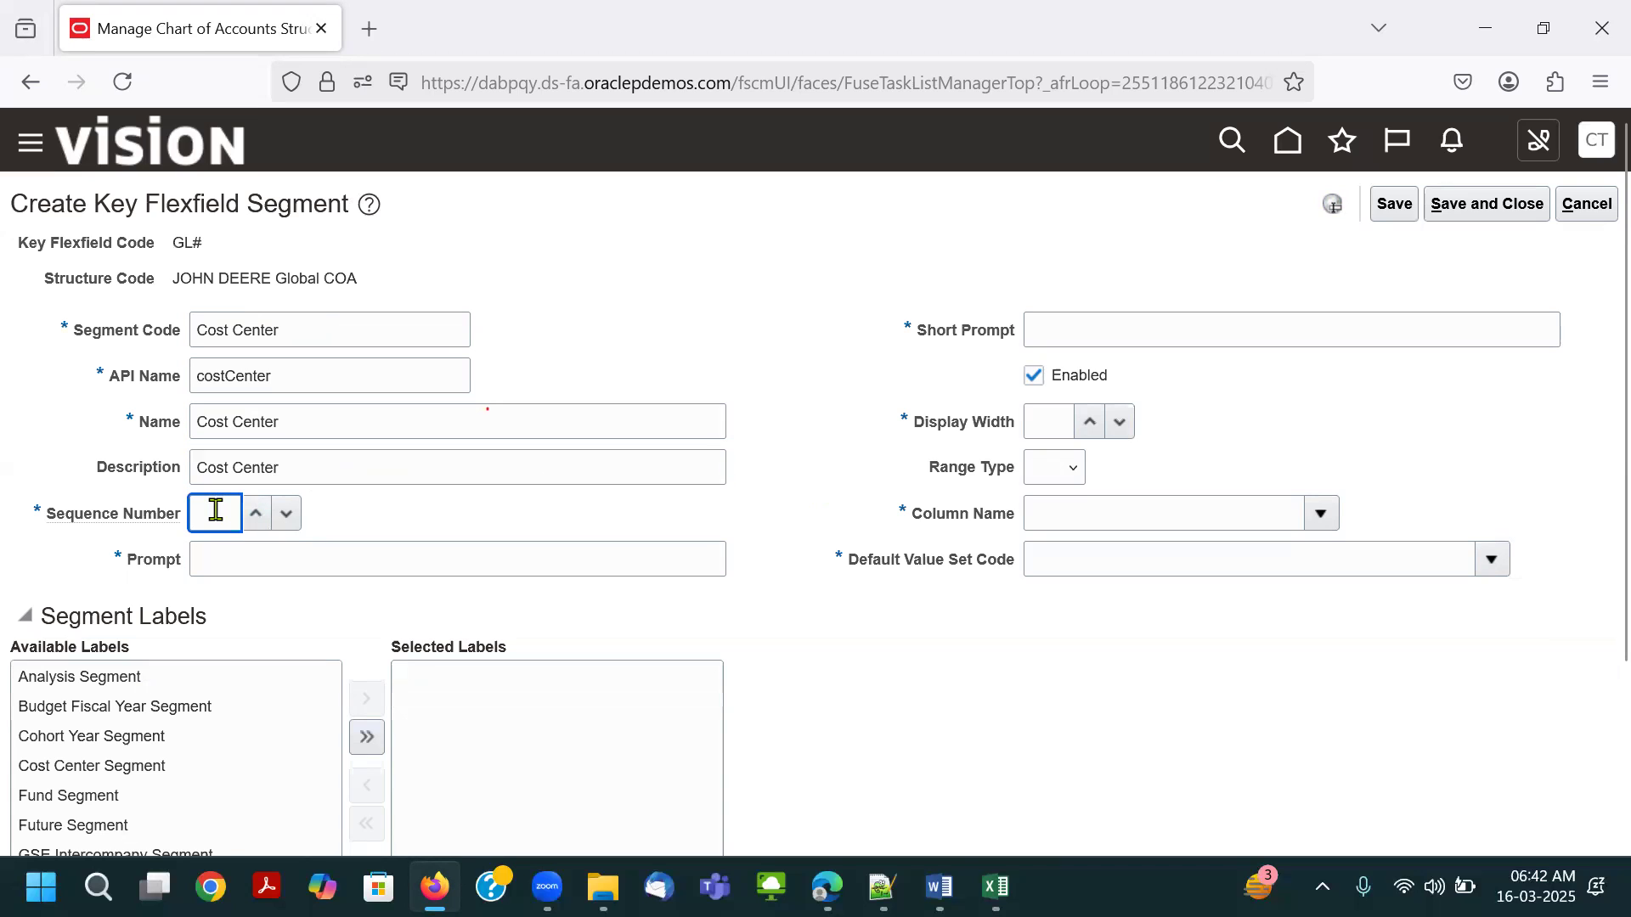
click(379, 555)
key(ctrl+v)
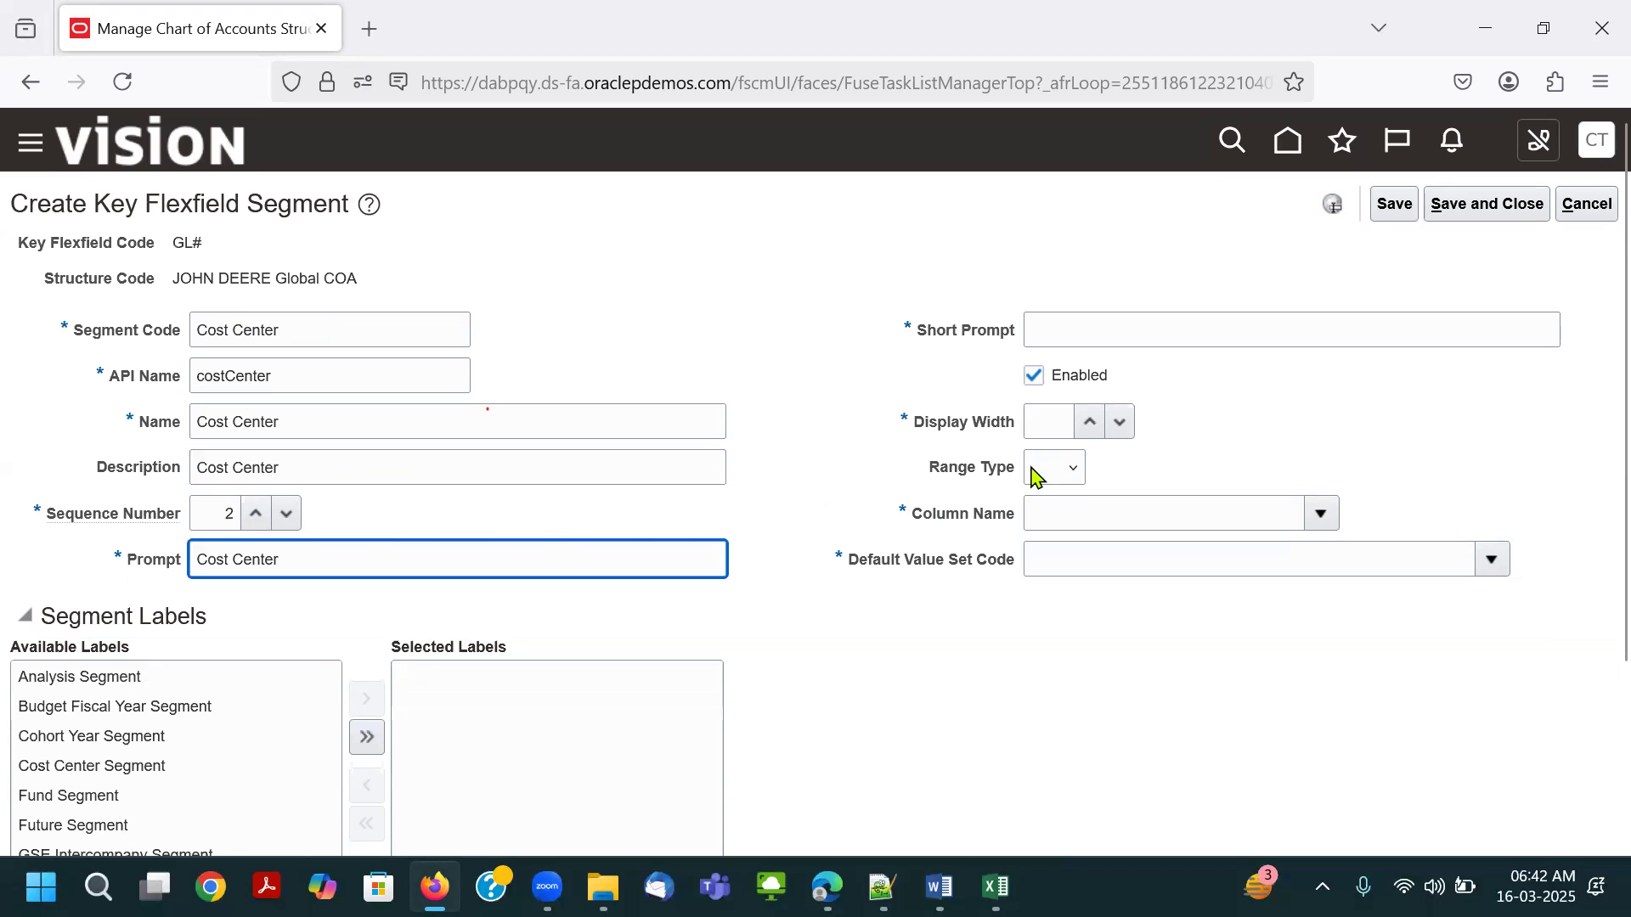
click(1171, 328)
key(ctrl+v)
click(1053, 420)
text(5)
Try to assign SEGMENT1 as the Cost Center segment's column name.
click(1329, 514)
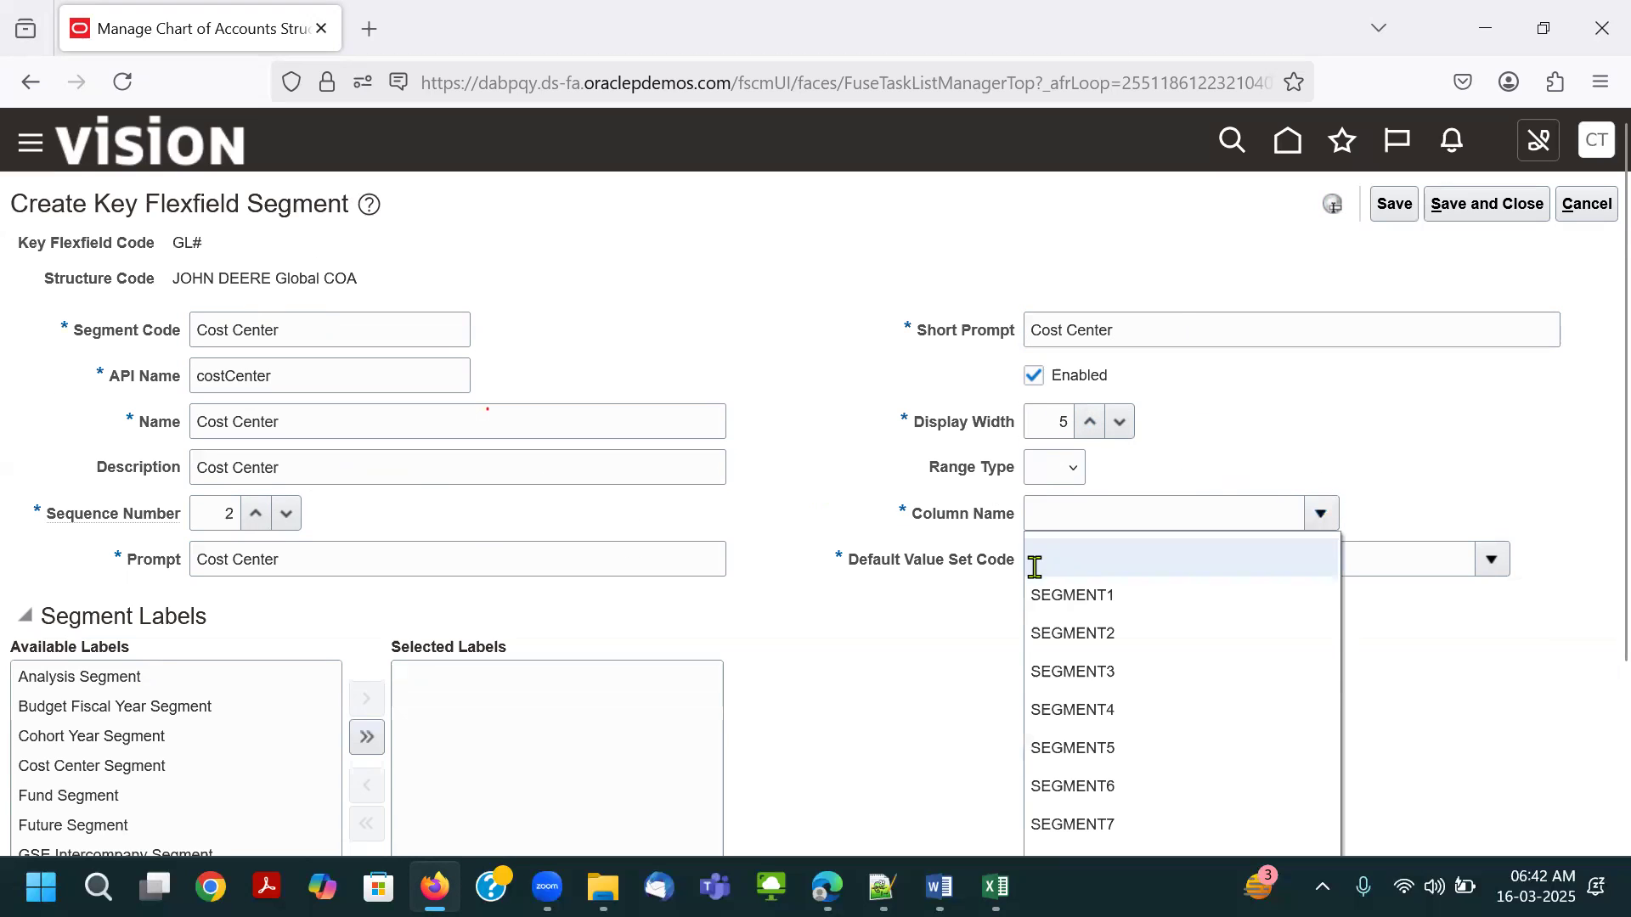
click(1316, 625)
click(1323, 520)
click(1135, 600)
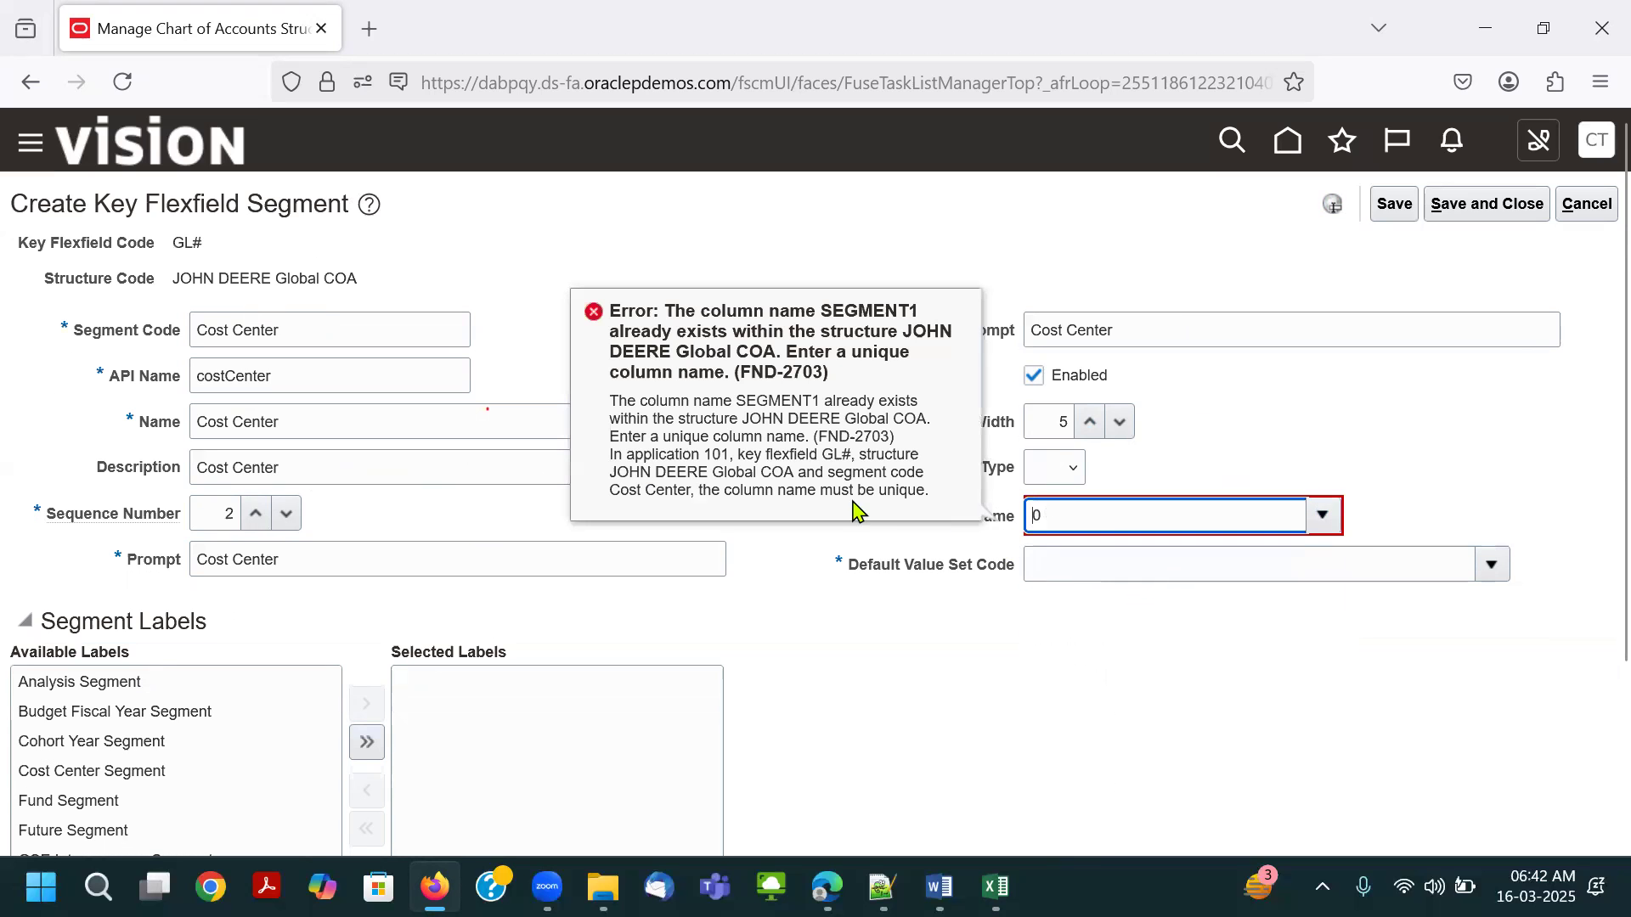
drag(825, 401, 945, 411)
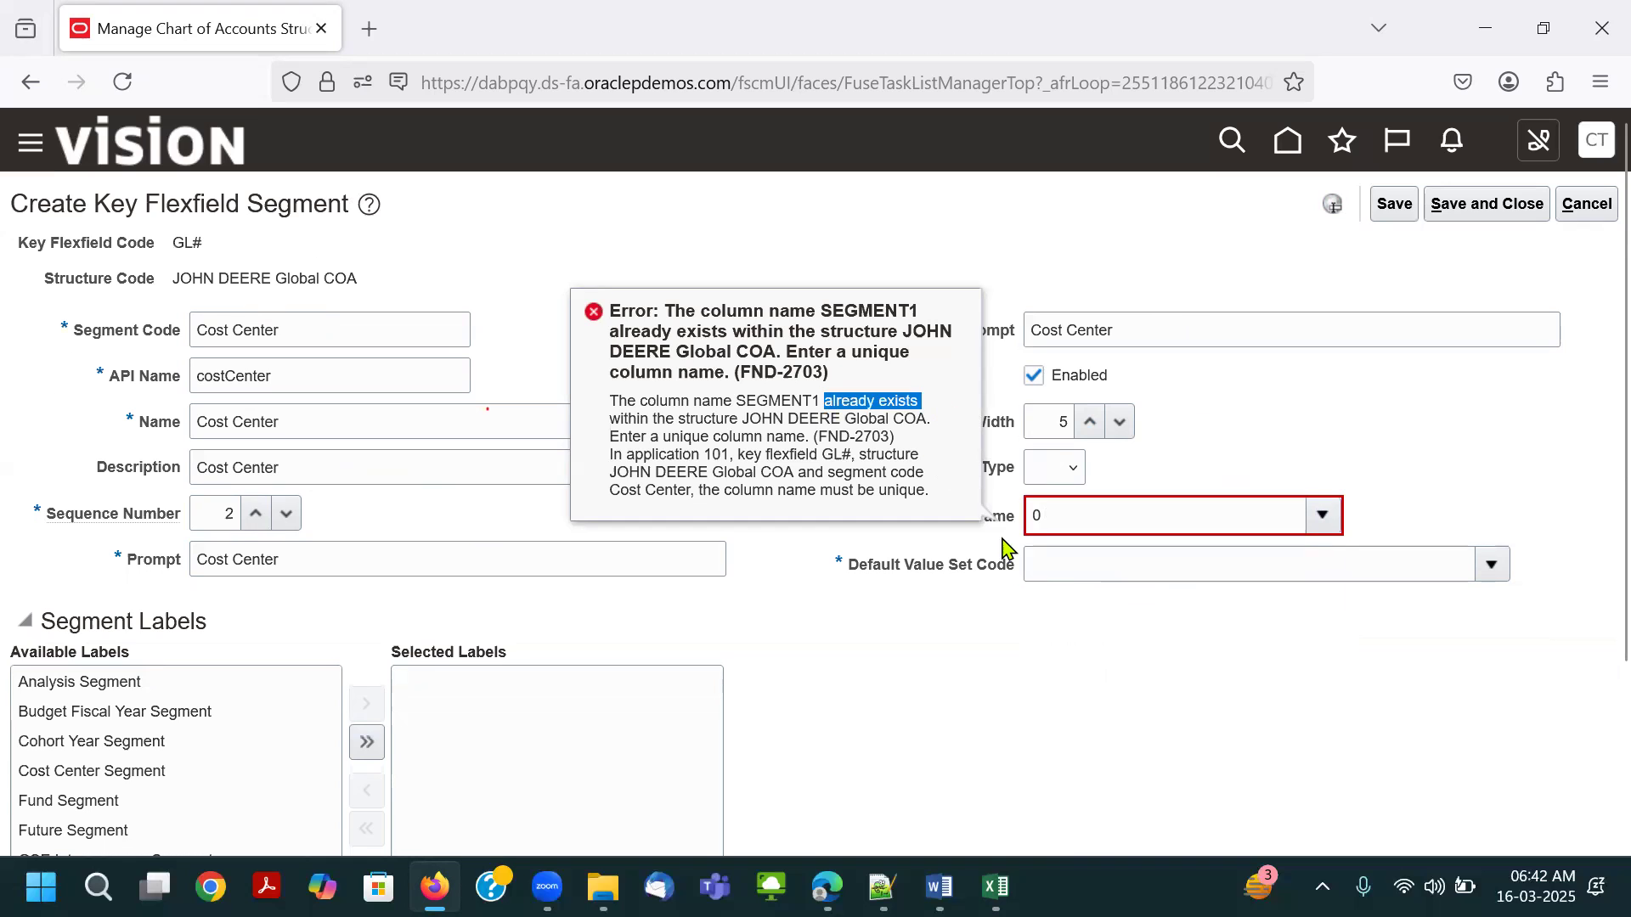
click(1322, 515)
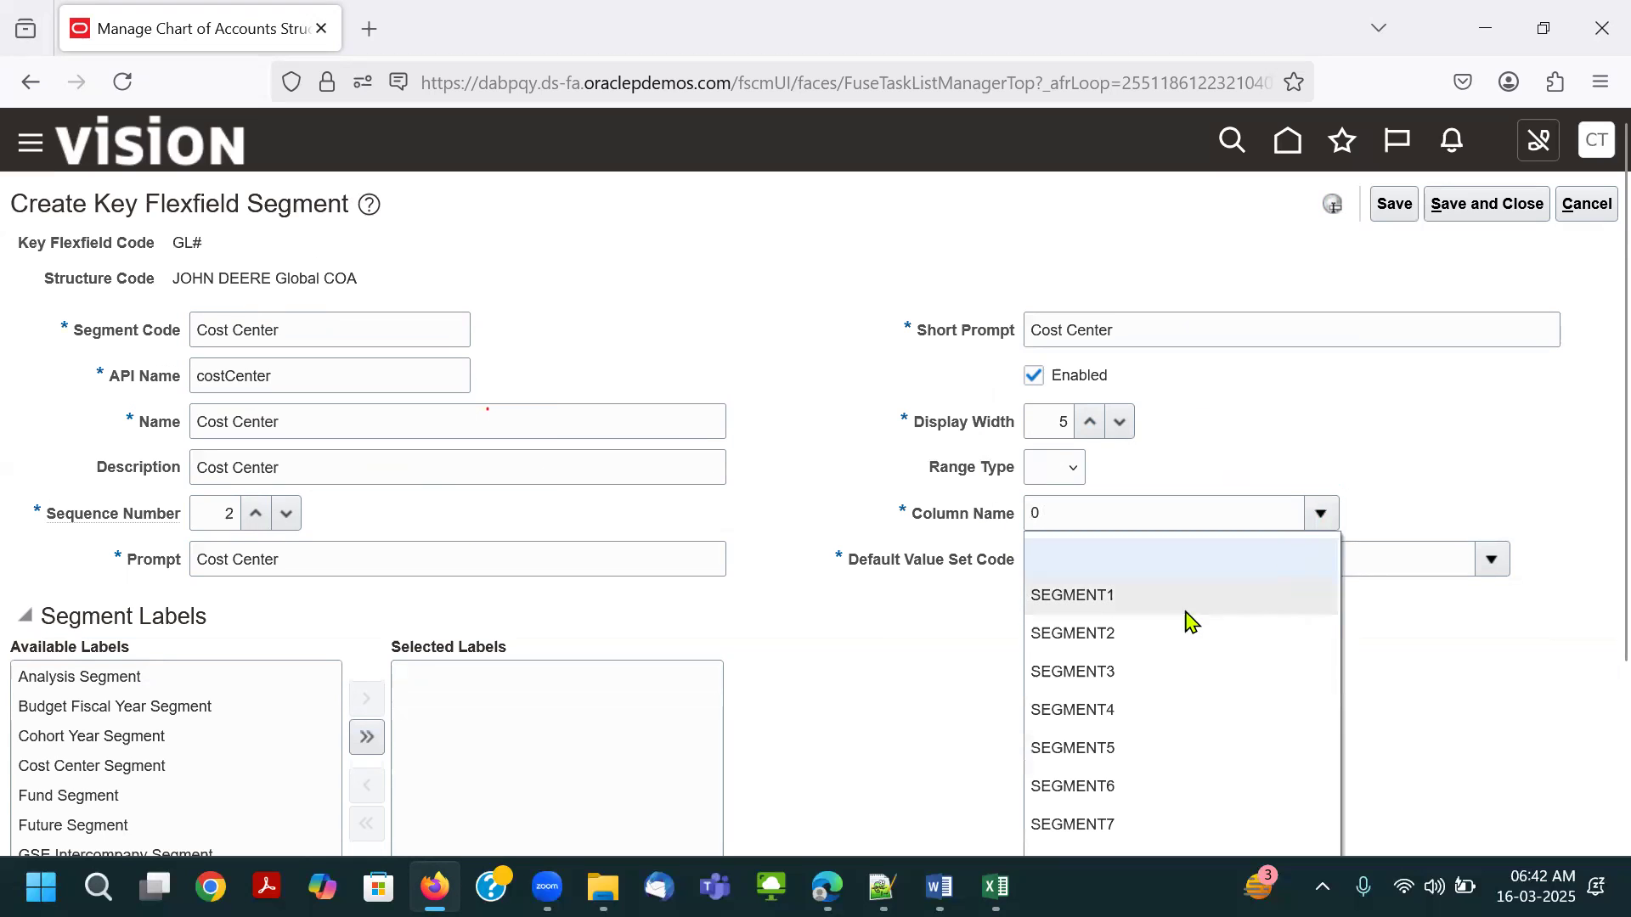
click(1145, 588)
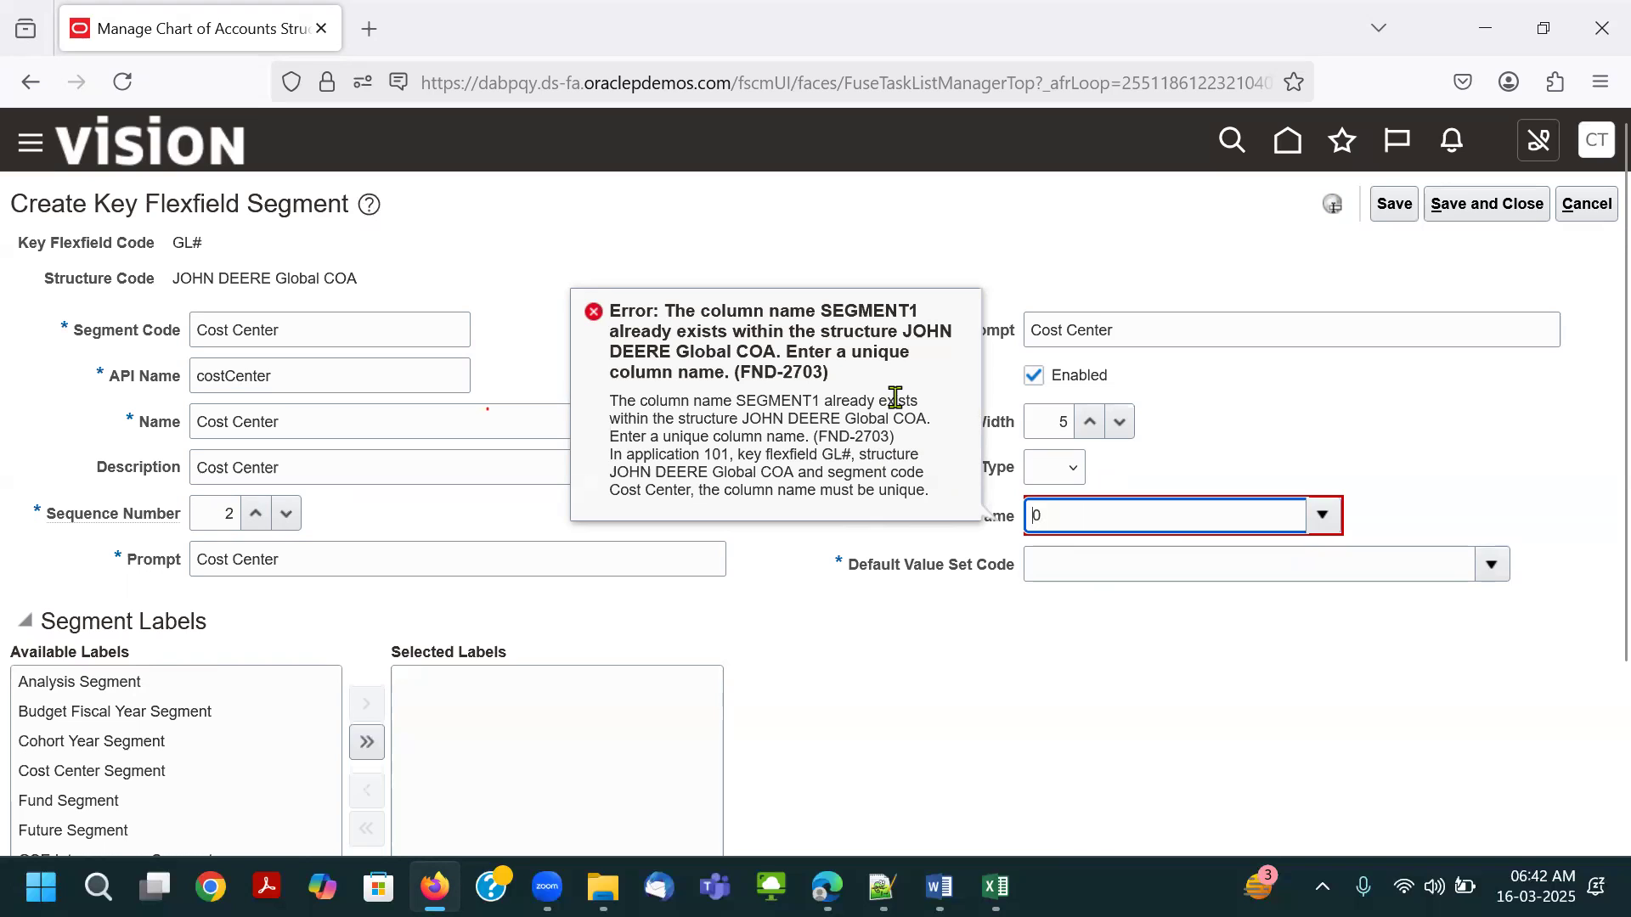
drag(823, 417, 924, 416)
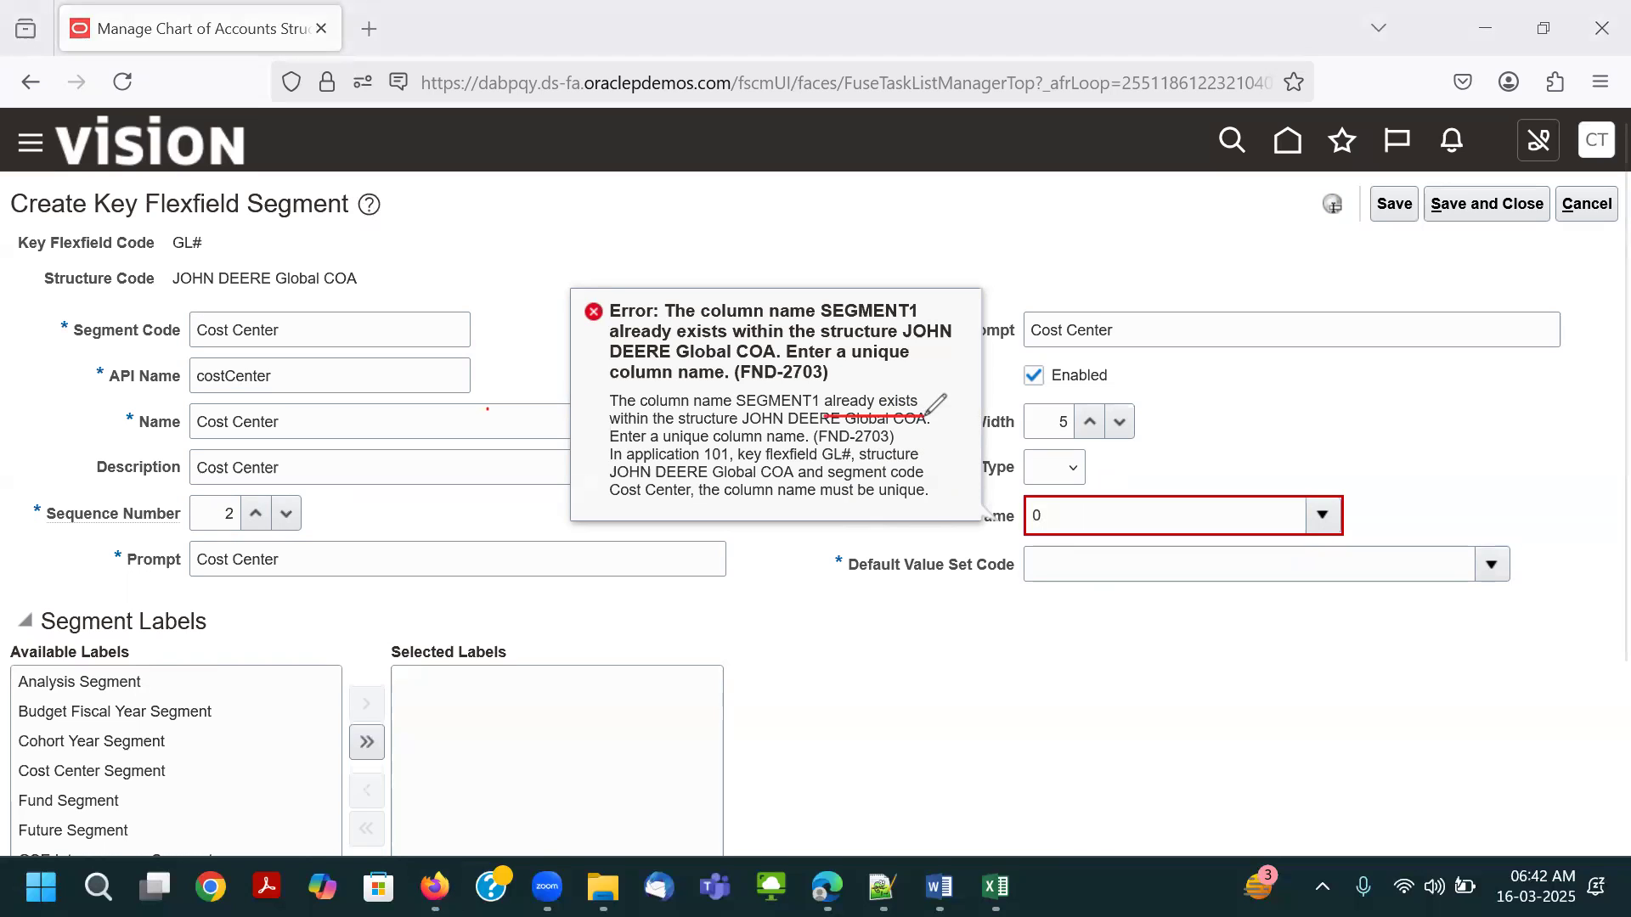
drag(824, 408, 925, 406)
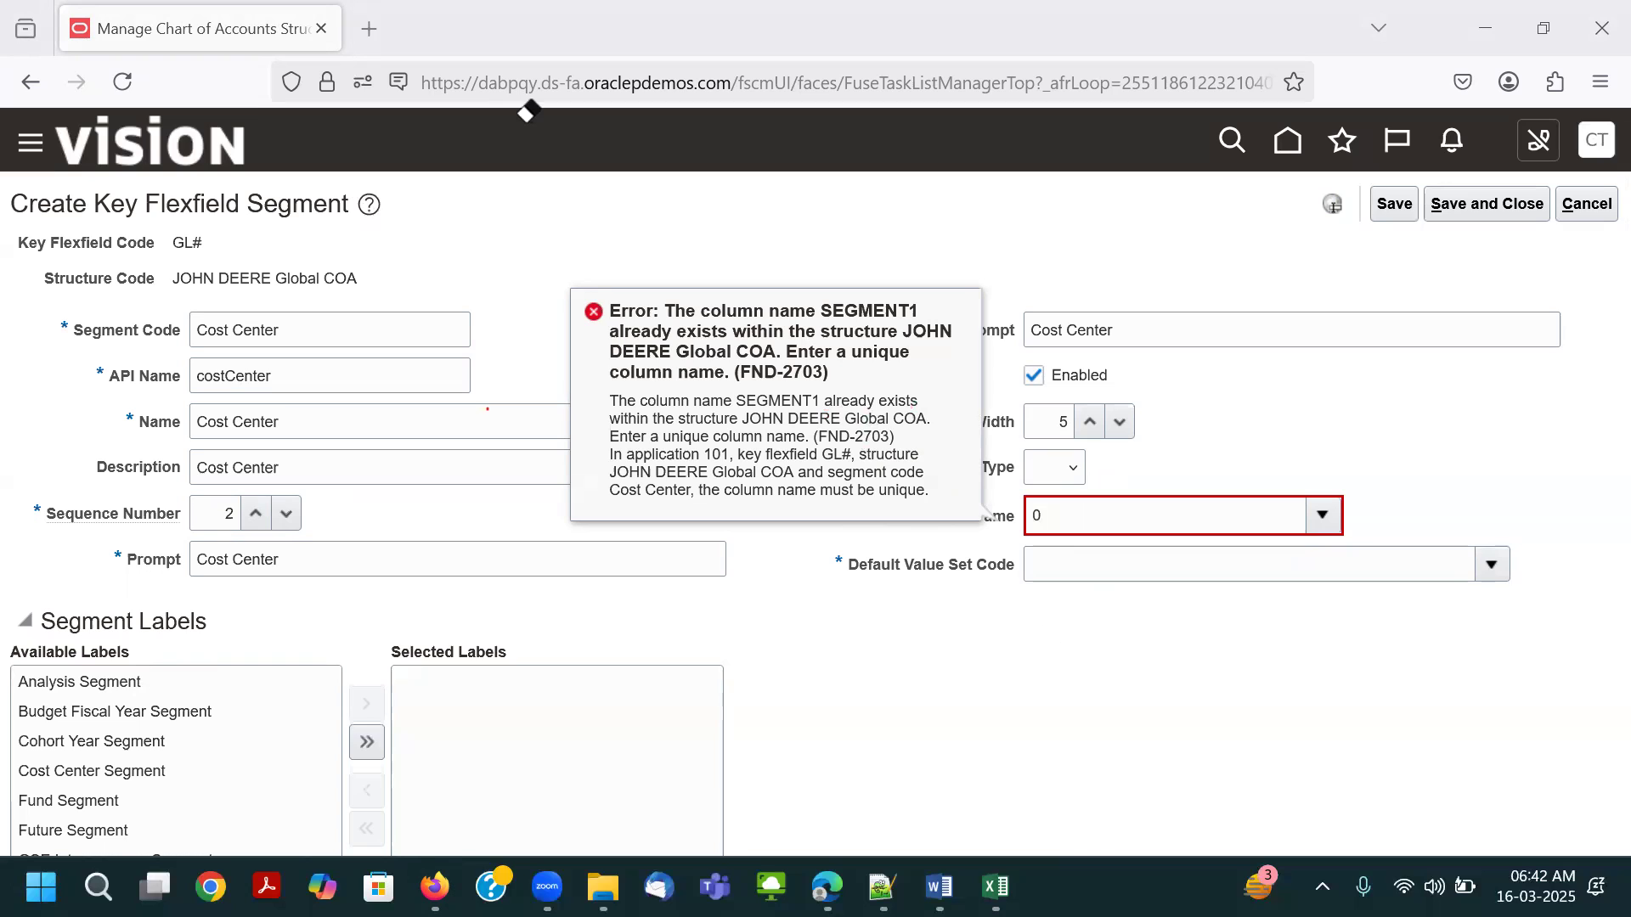
Set the column name to SEGMENT2, and search the value set codes for "JOHN" to assign John Deere Cost Center as the default value set.
click(1321, 515)
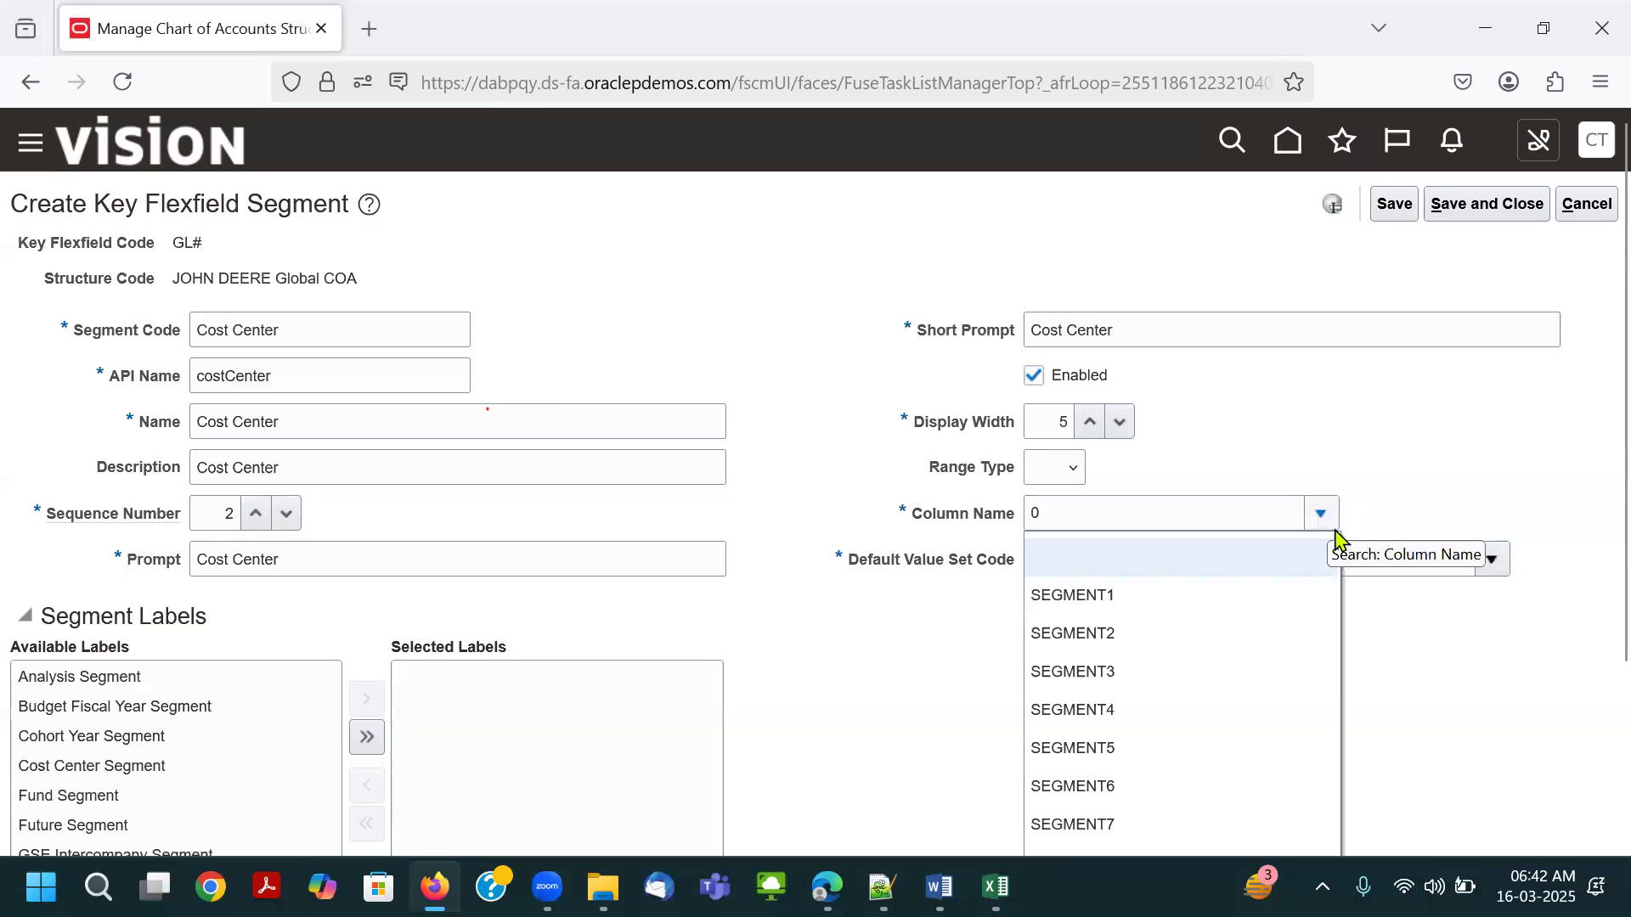
click(1139, 631)
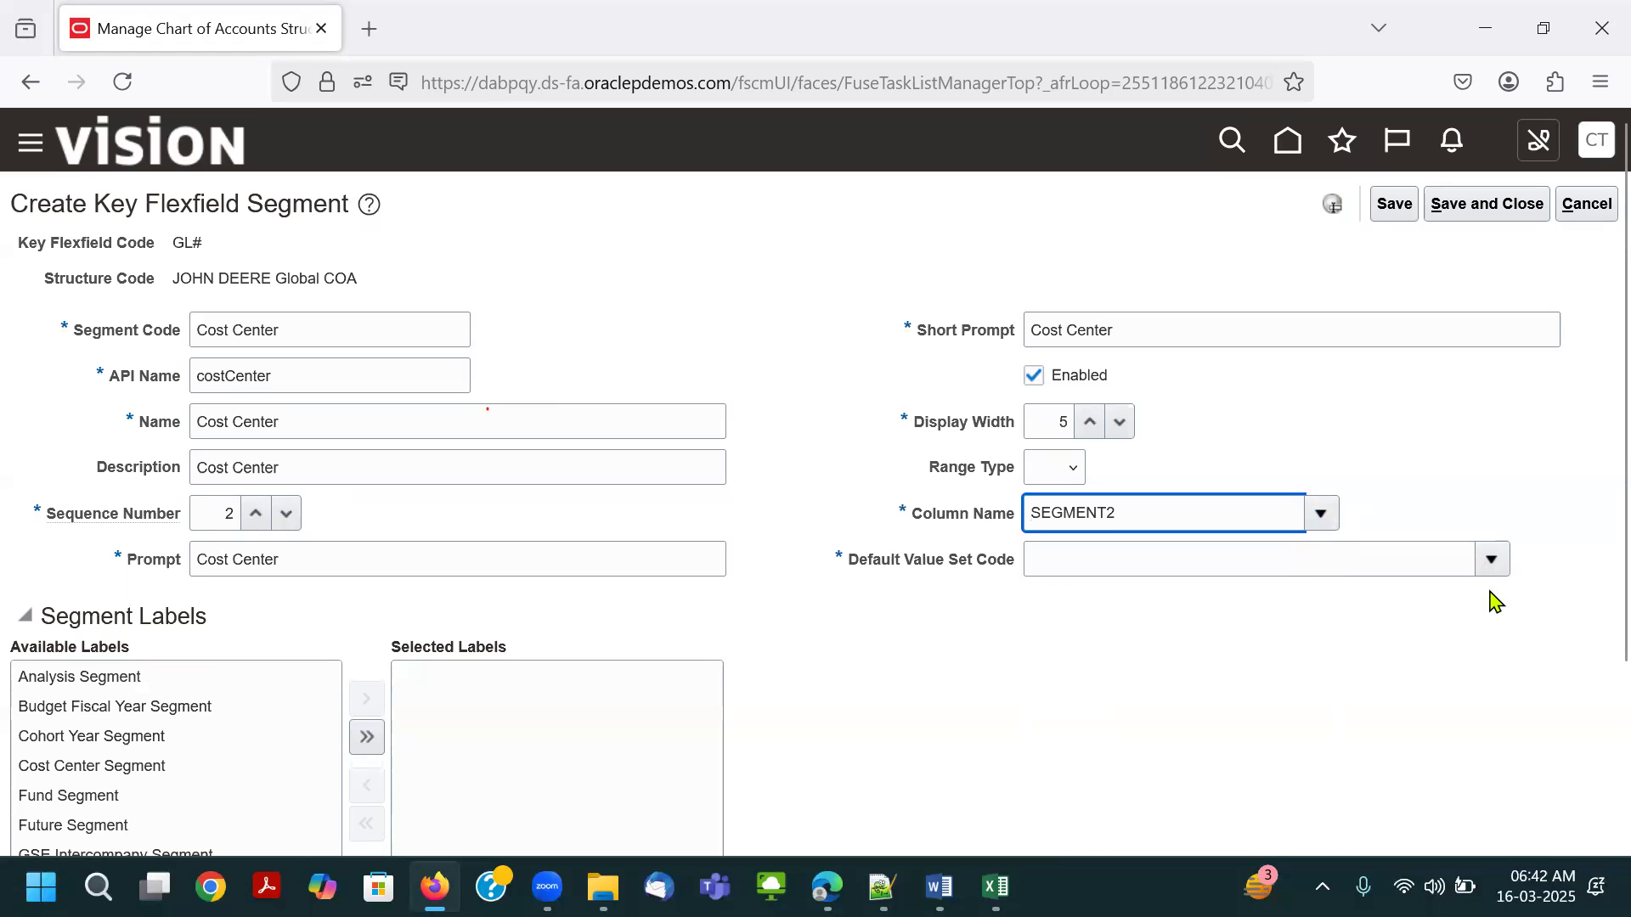
click(1492, 559)
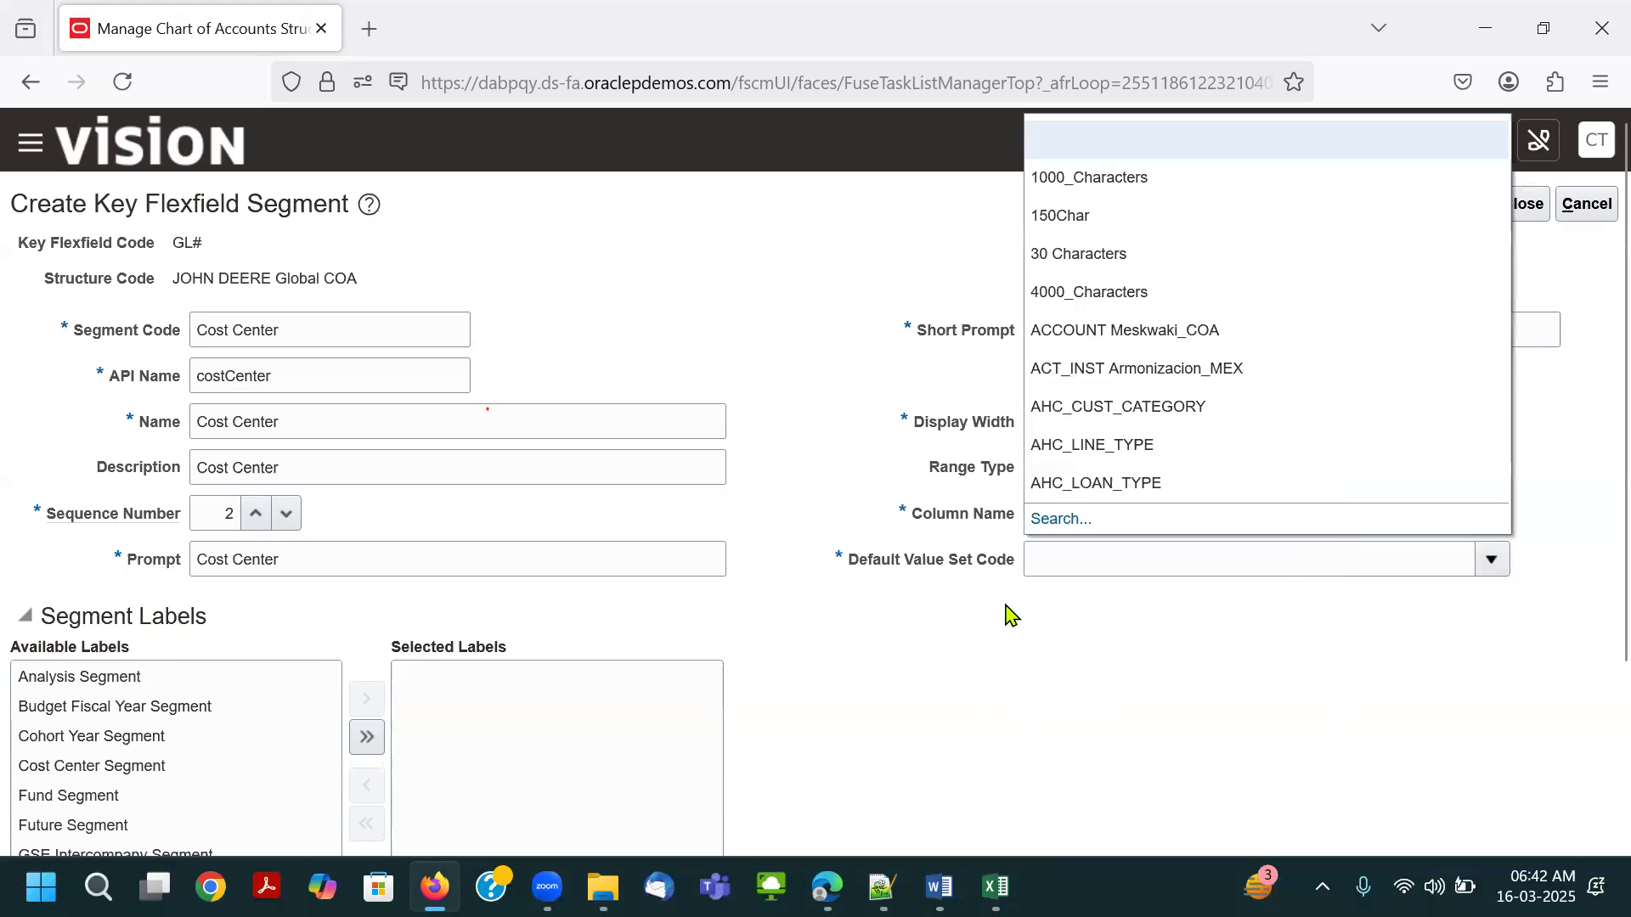
click(1059, 520)
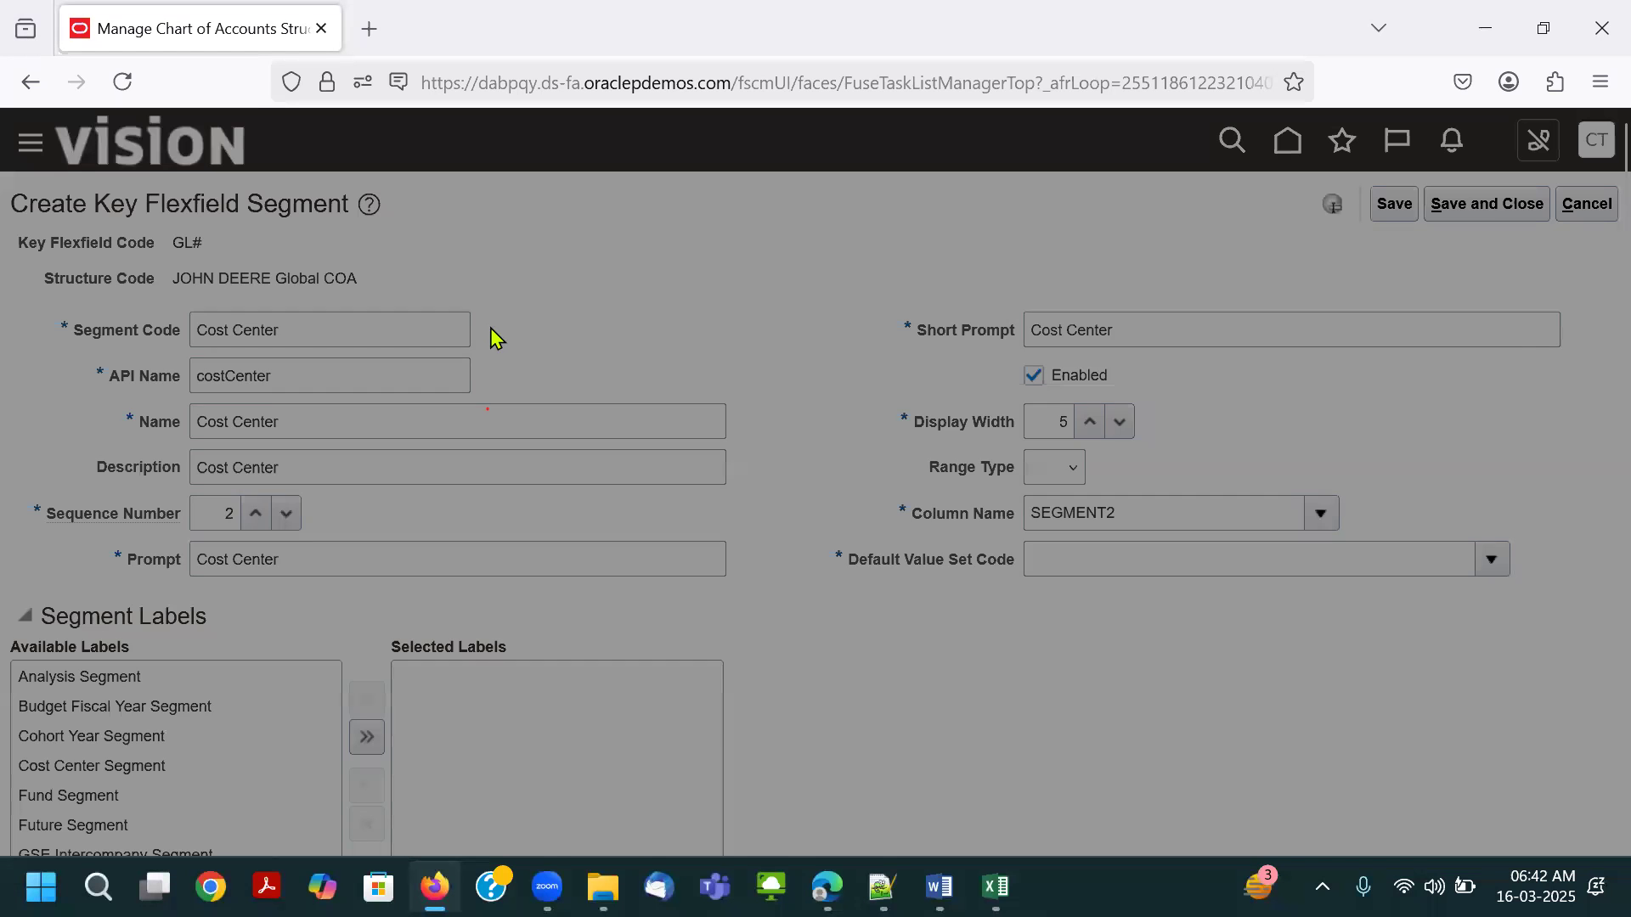
text(JOHN)
key(Return)
click(300, 683)
scroll(502, 477, down, 3)
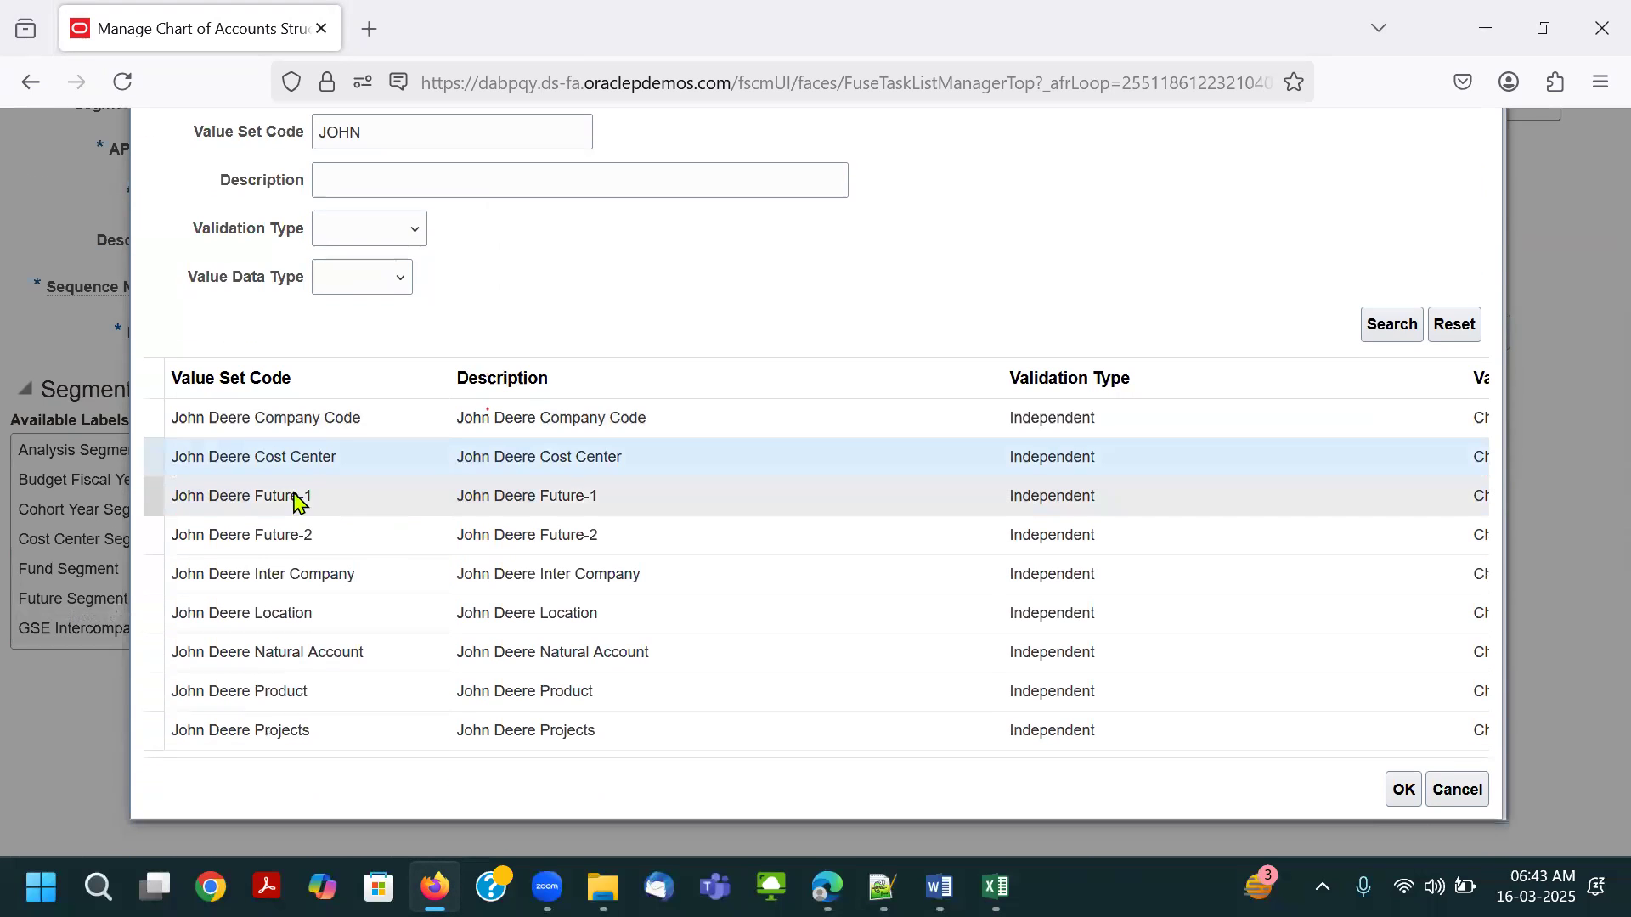
double_click(342, 458)
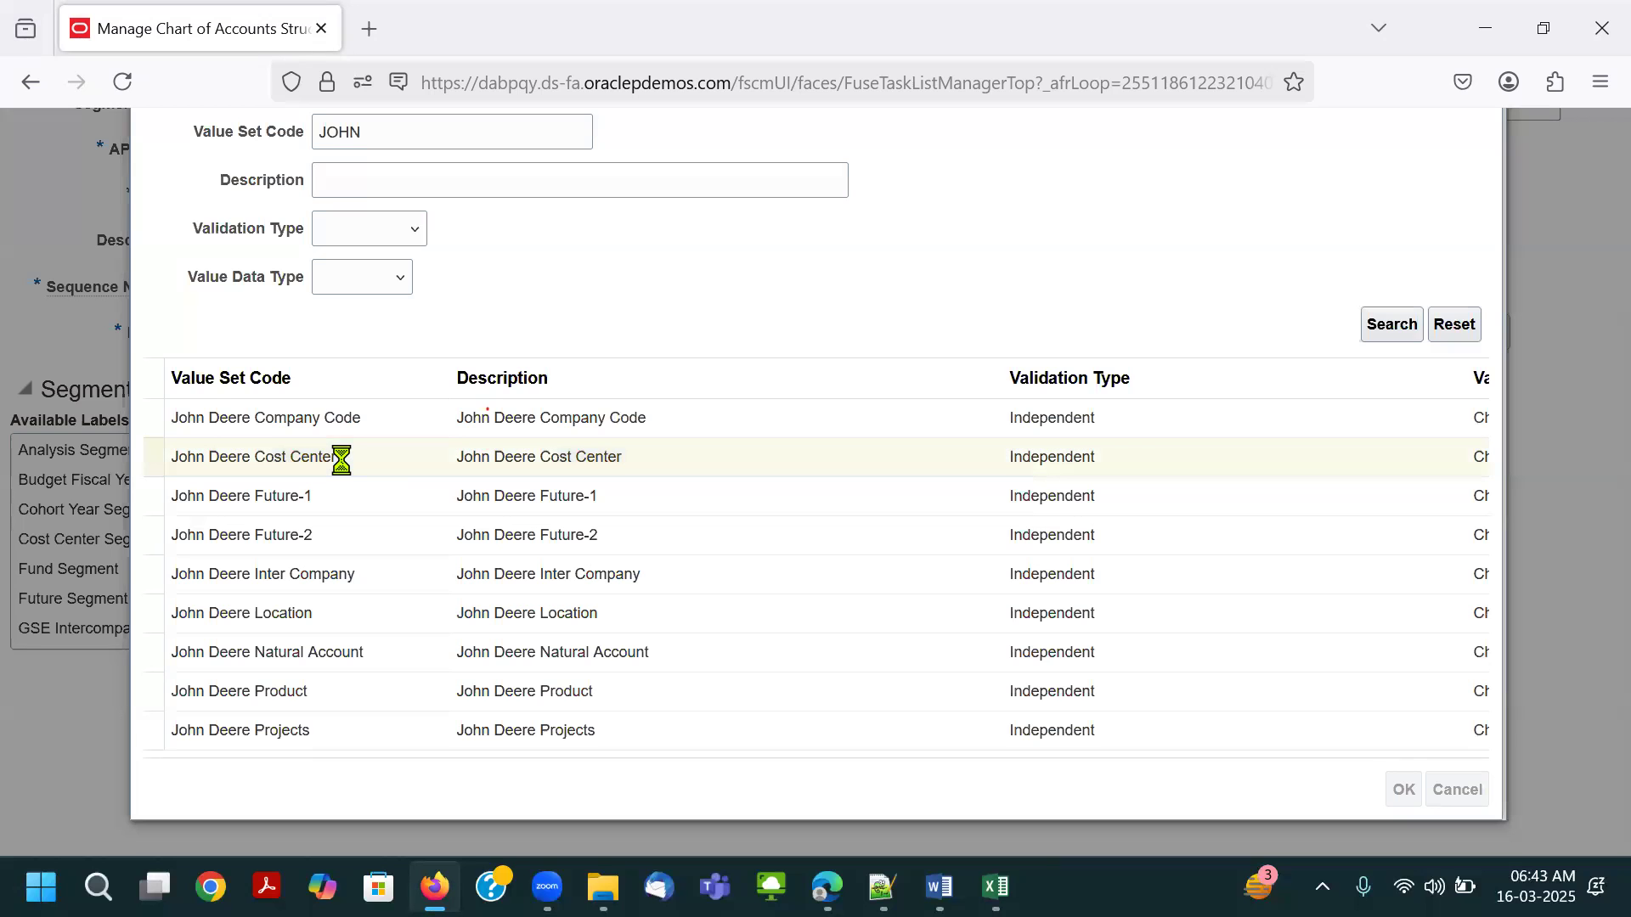
Assign the Cost Center Segment label to the segment, and save and close it.
click(230, 541)
click(364, 476)
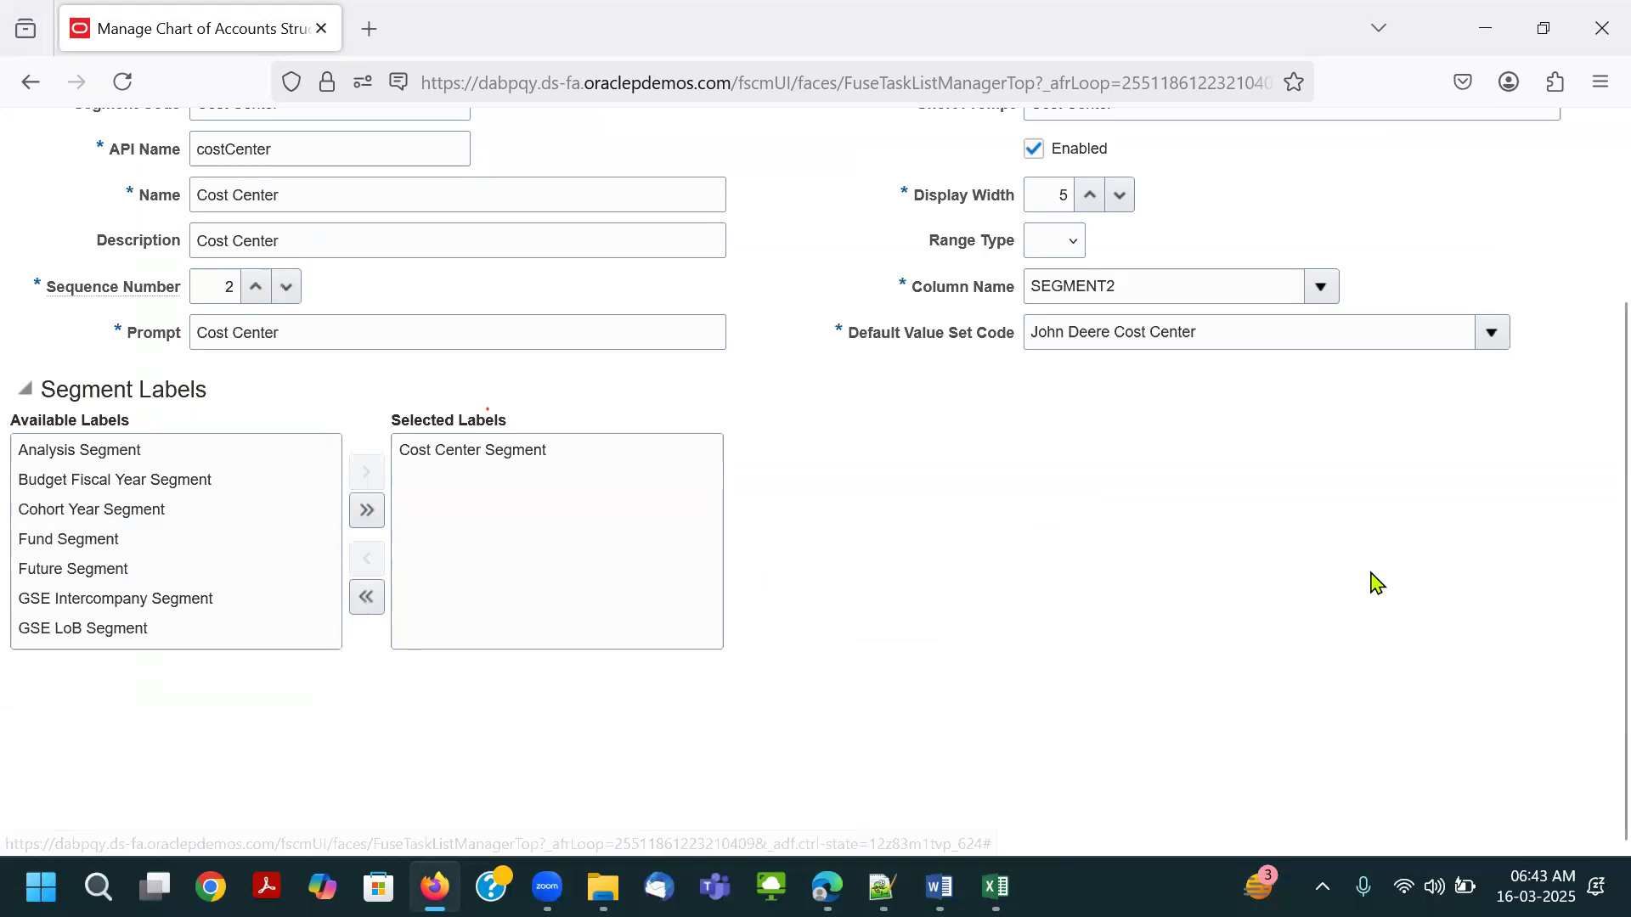
scroll(1368, 583, up, 3)
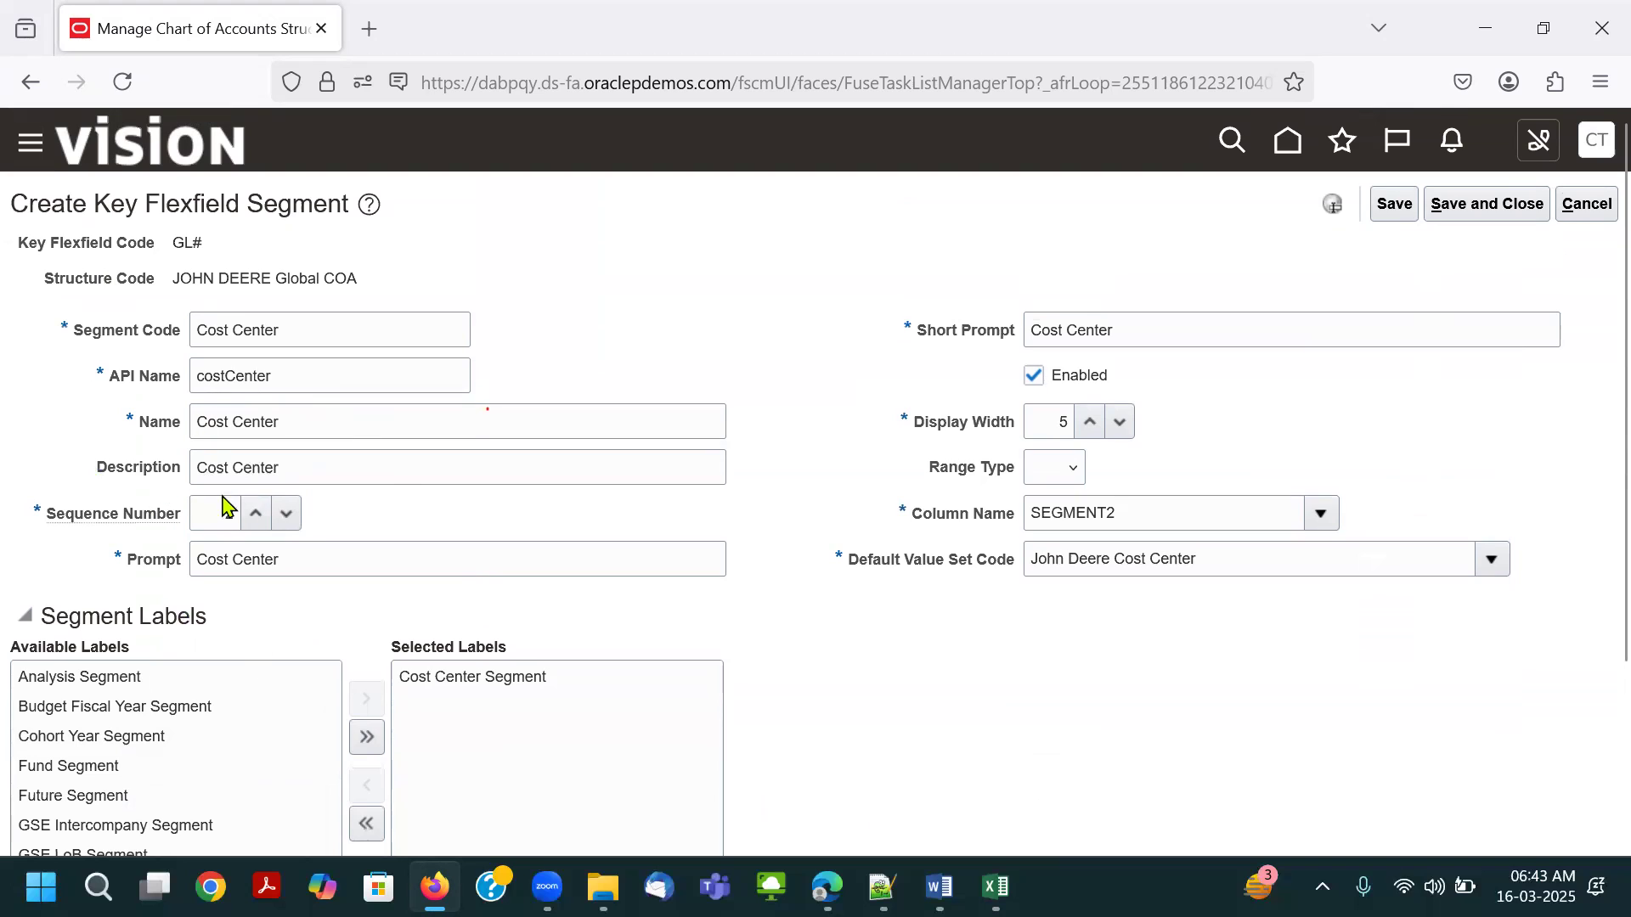
click(1393, 204)
click(1483, 205)
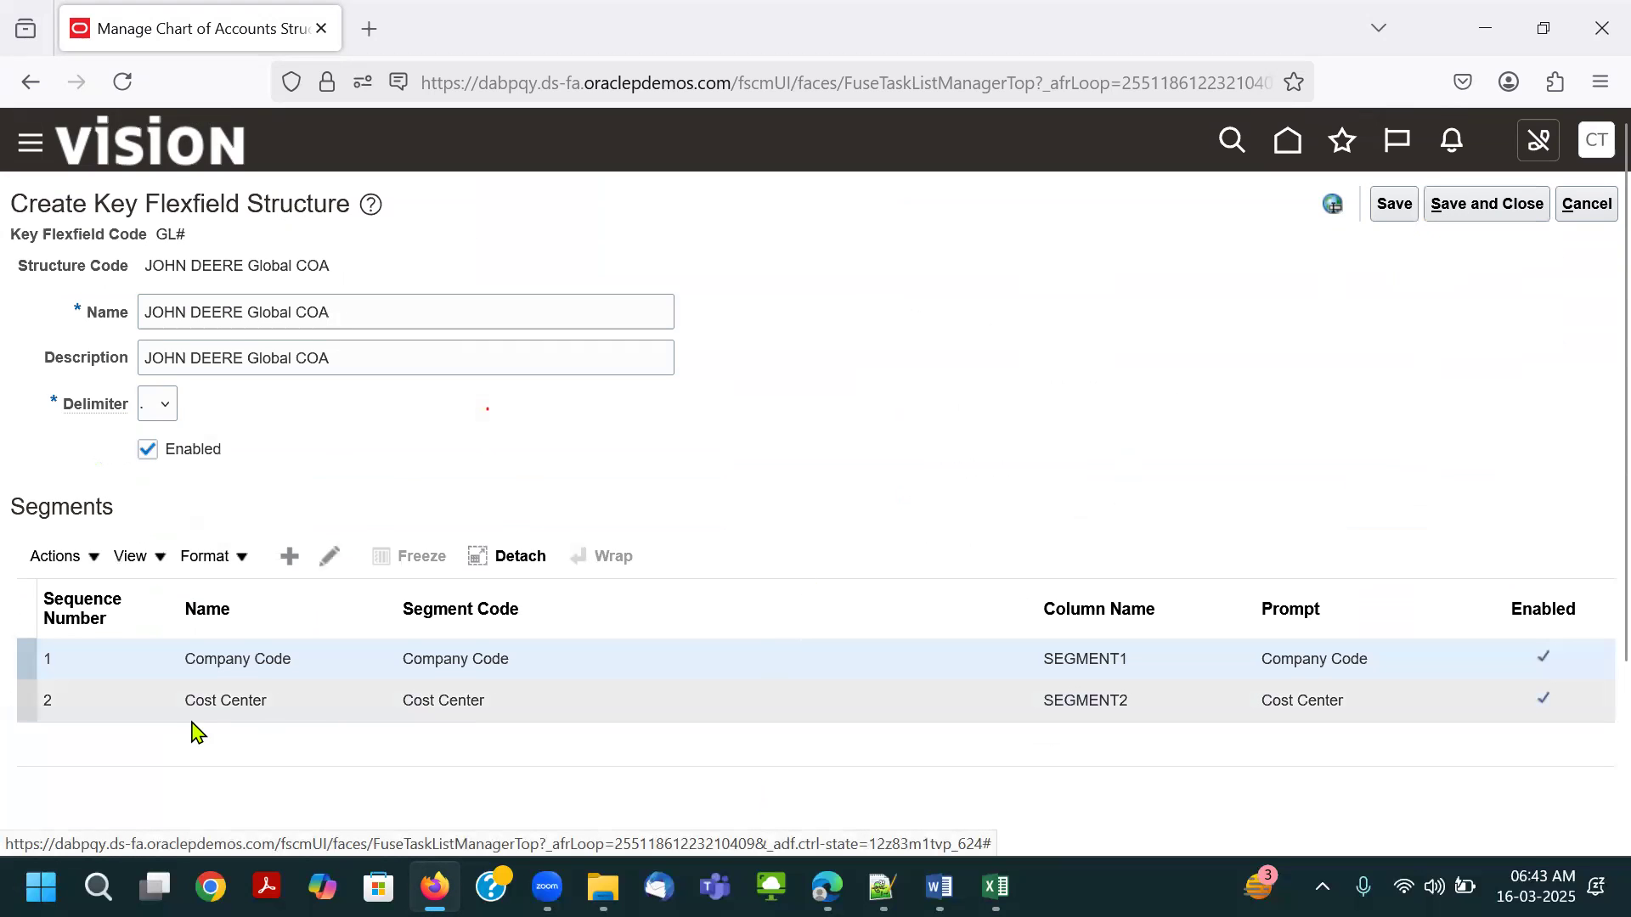
Start creating another segment in the structure, and copy the text "Natural Account" from cell C6 of the Excel class notes.
click(48, 702)
double_click(1092, 702)
click(290, 557)
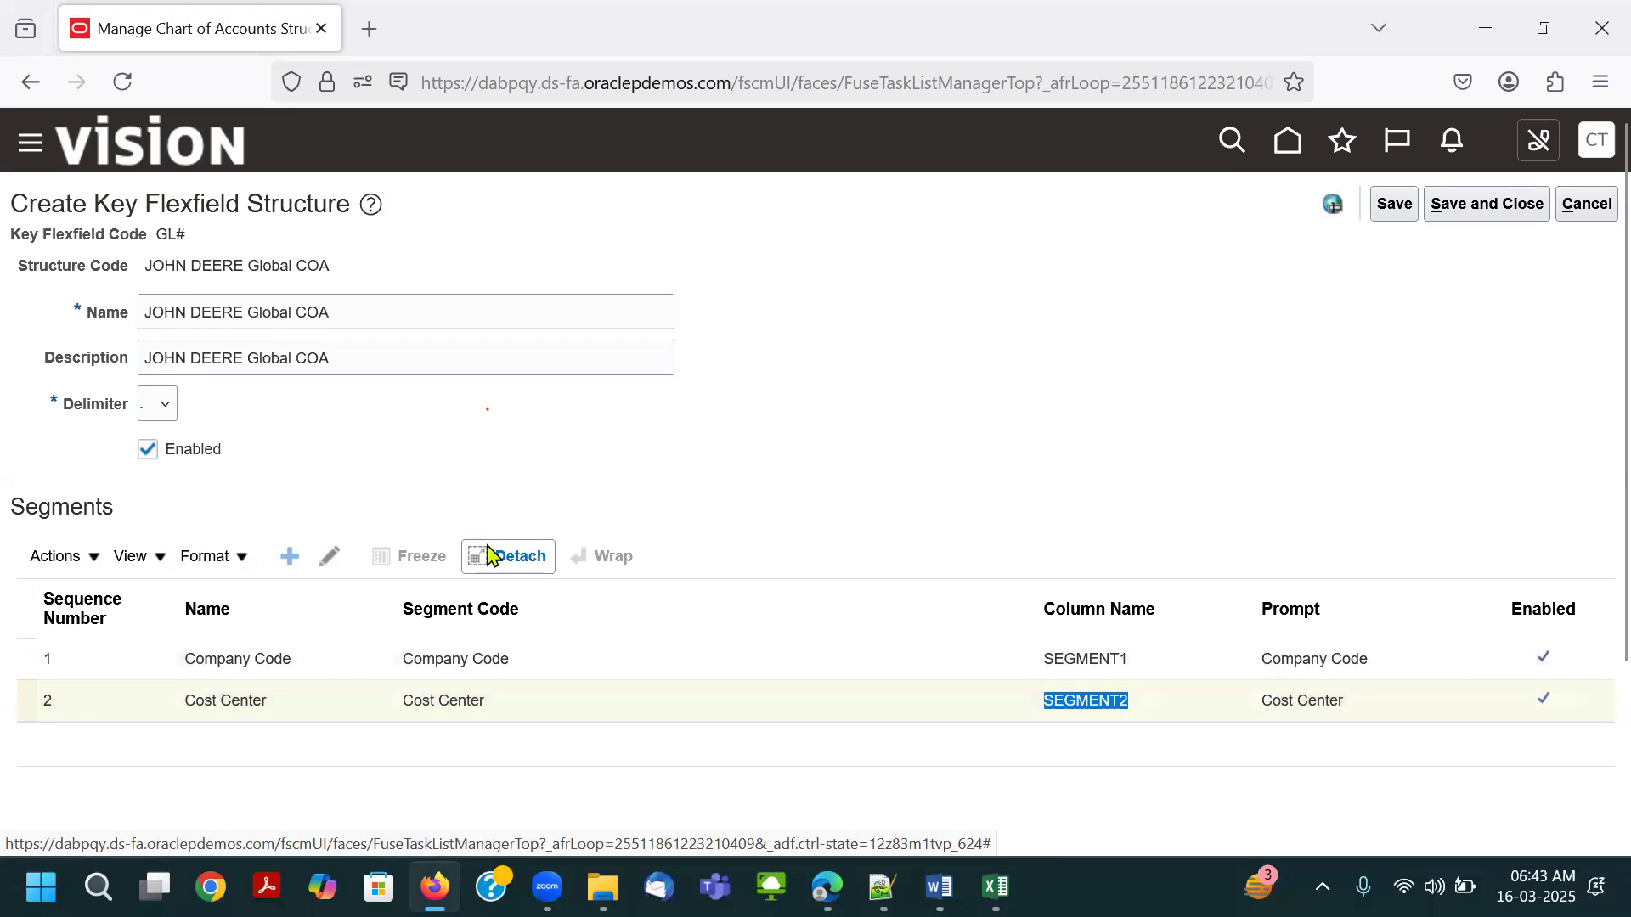
key(alt+Tab)
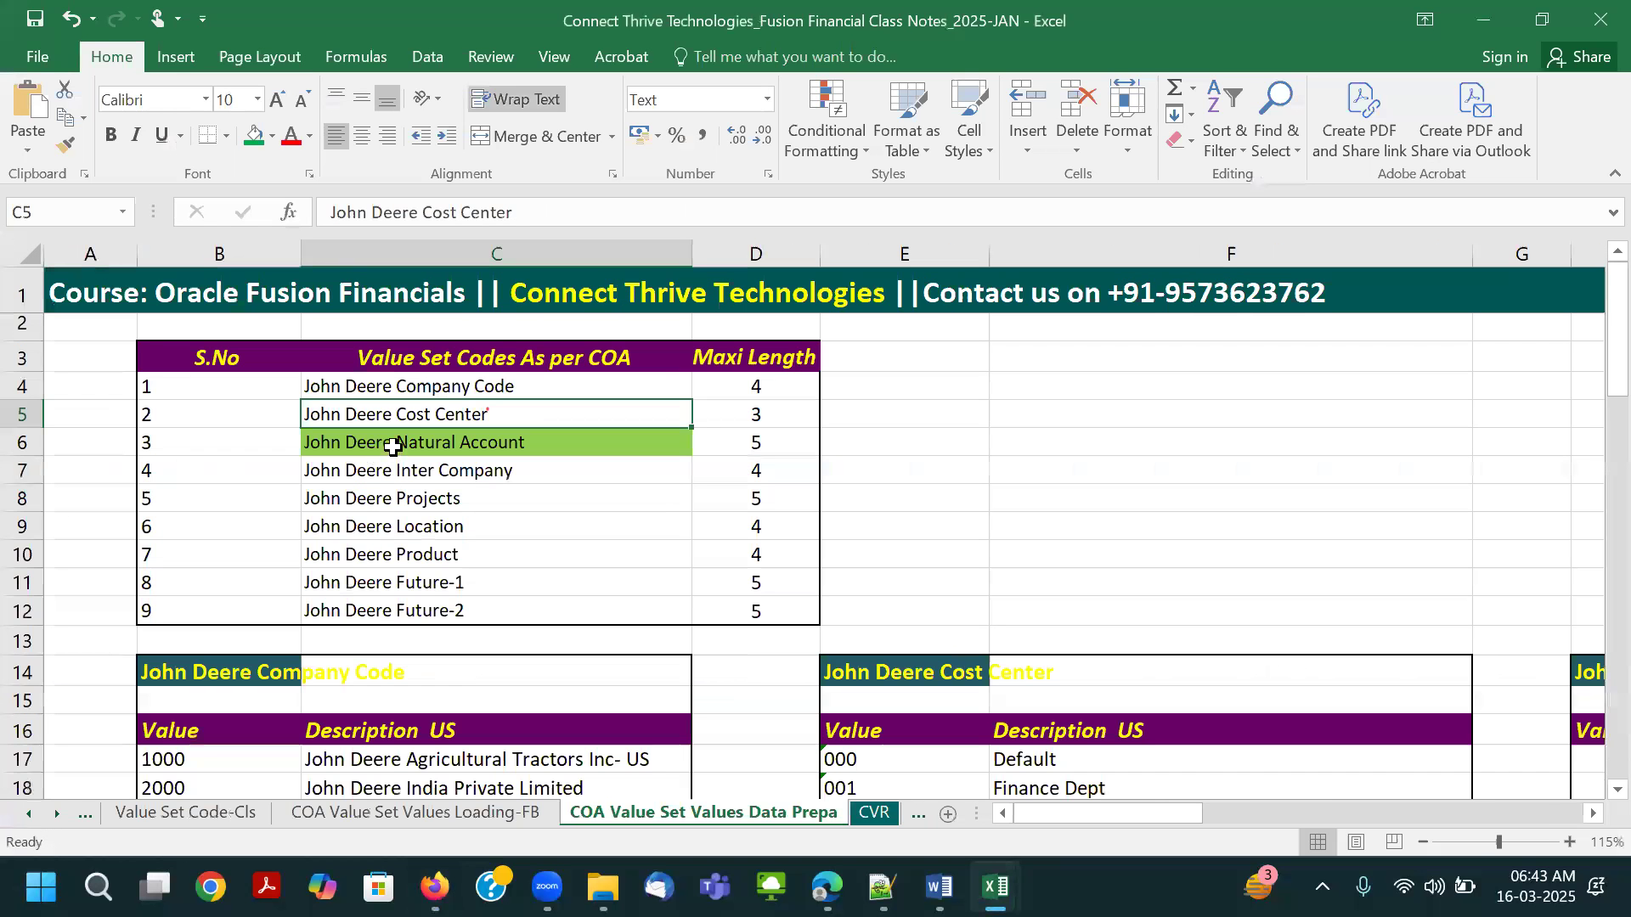
click(393, 447)
drag(551, 212, 429, 208)
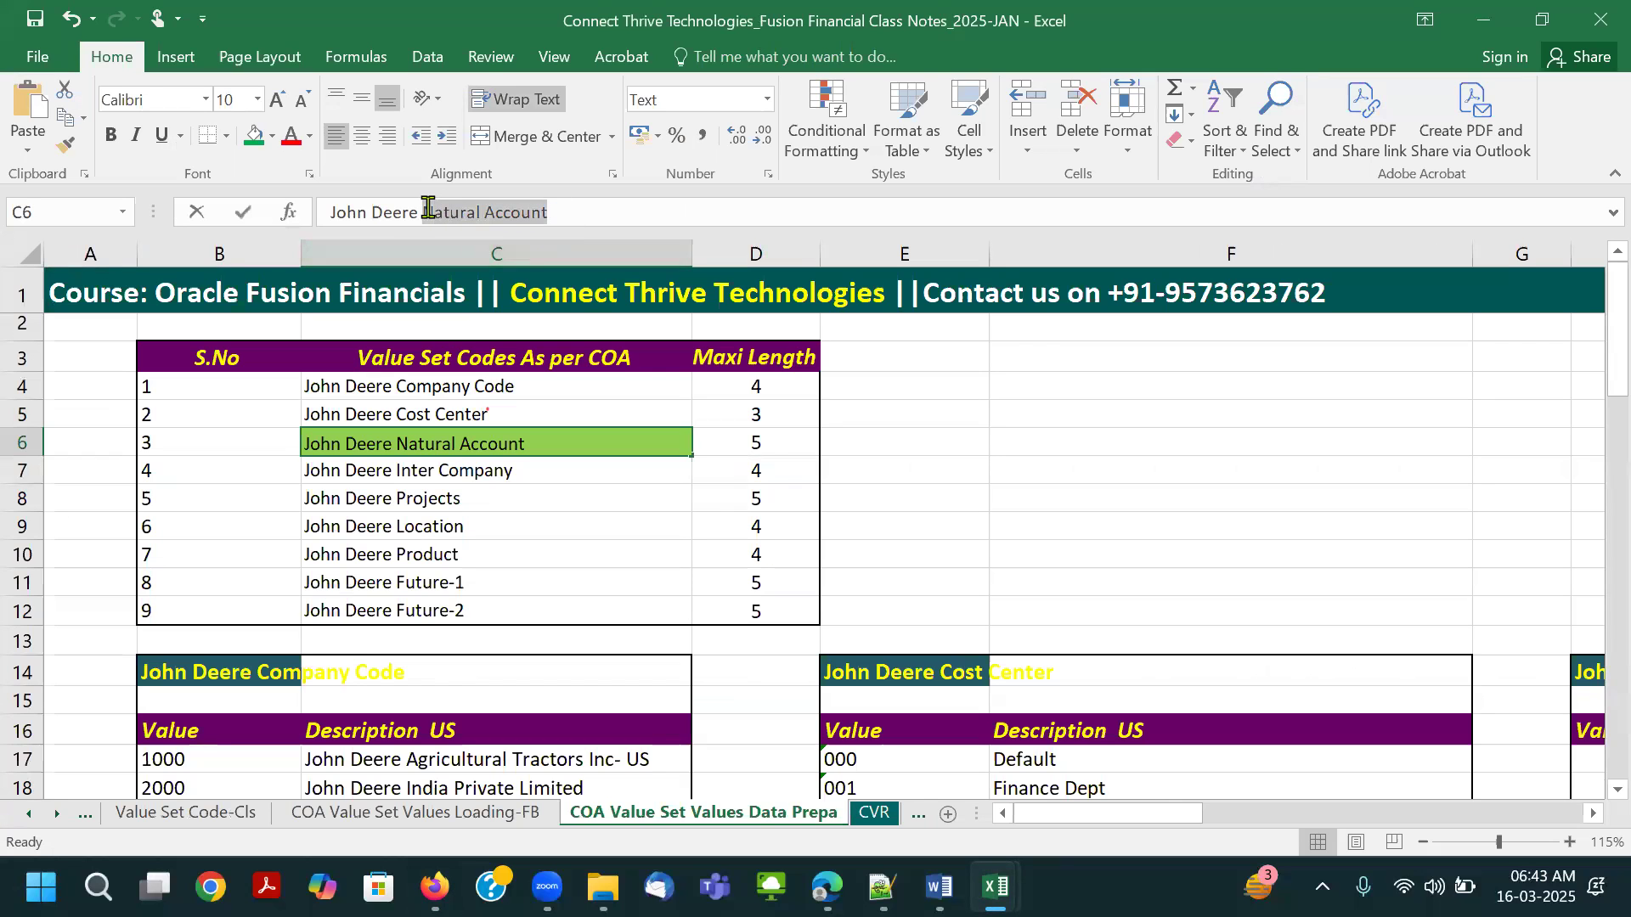
key(ctrl+c)
key(Escape)
key(alt+Tab)
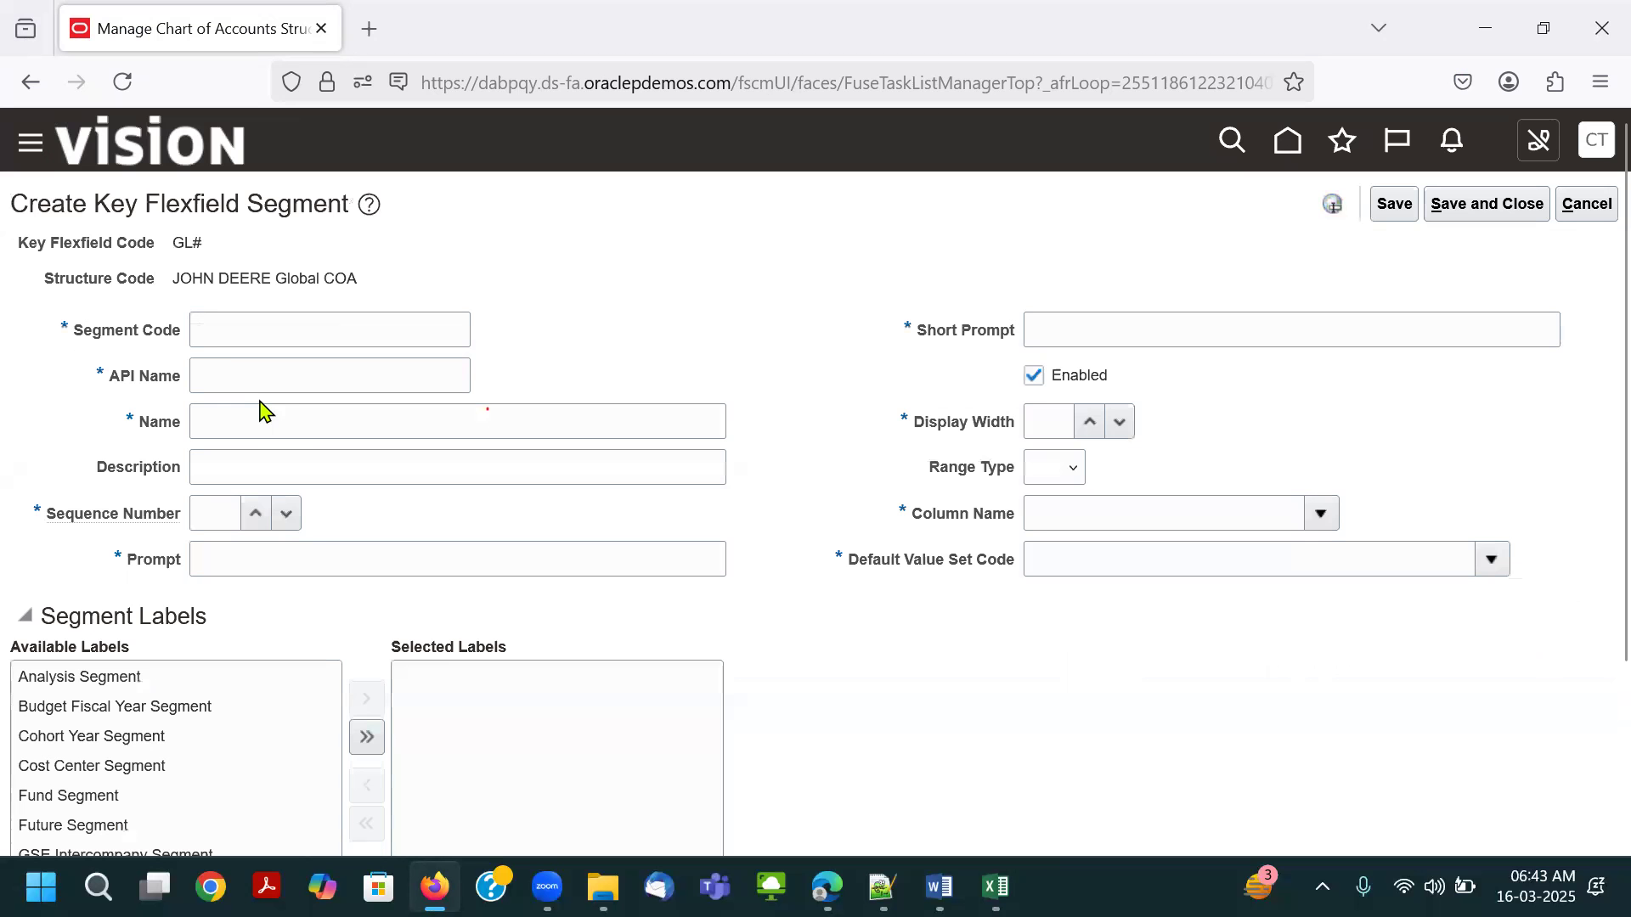
Enter Natural Account as the segment code, name and description, letting the API name fill in as naturalAccount.
key(ctrl+v)
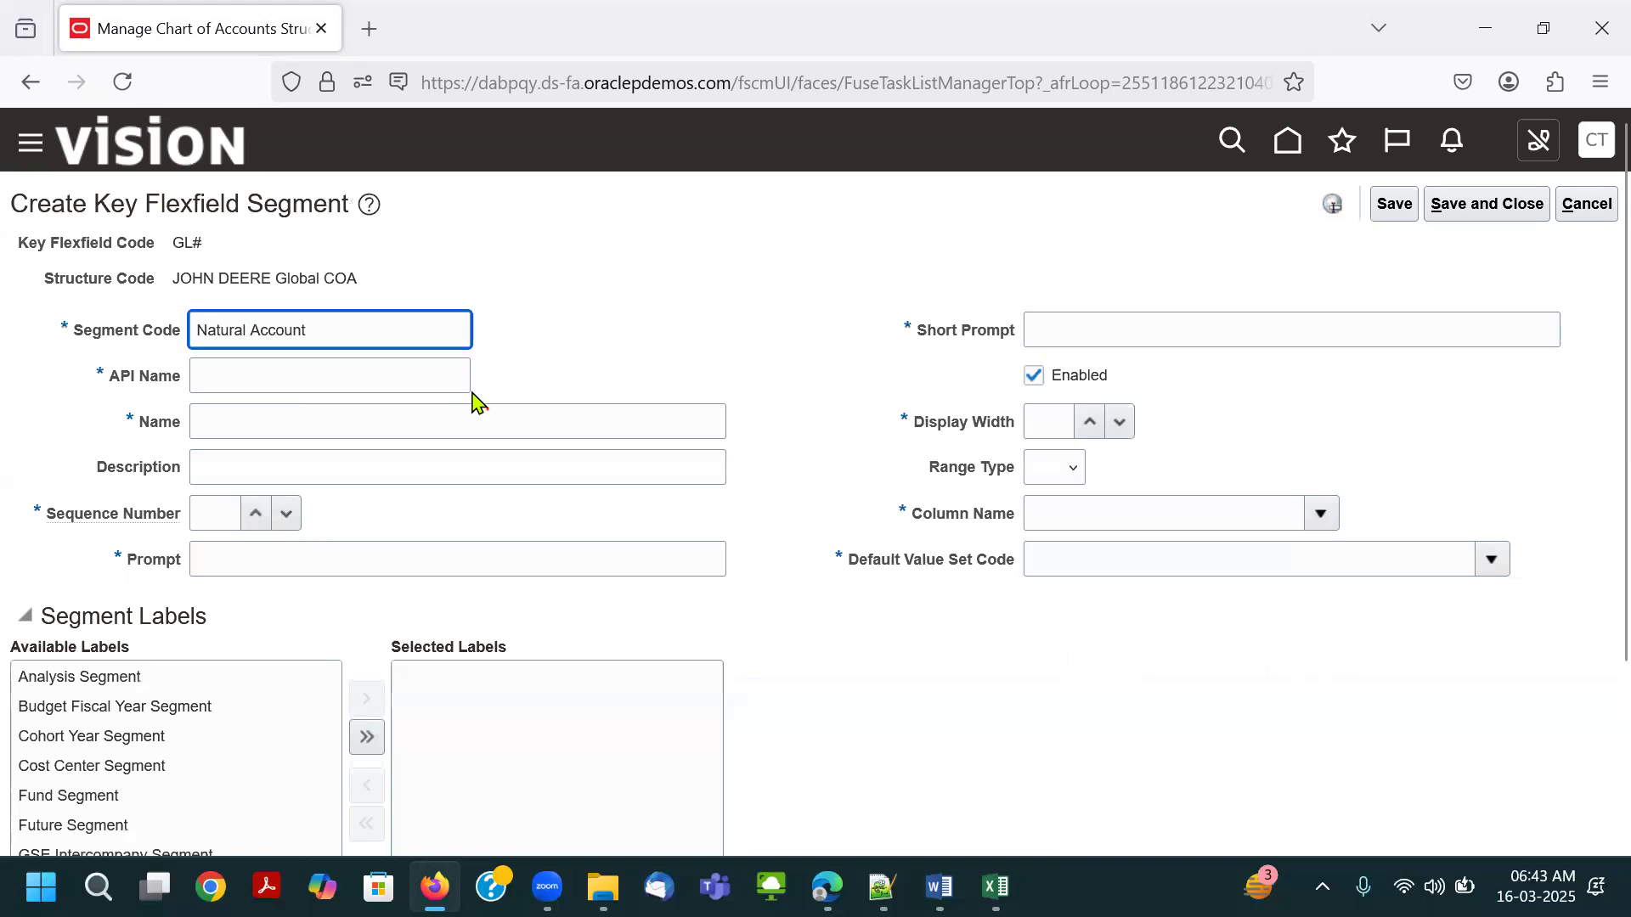
key(Tab)
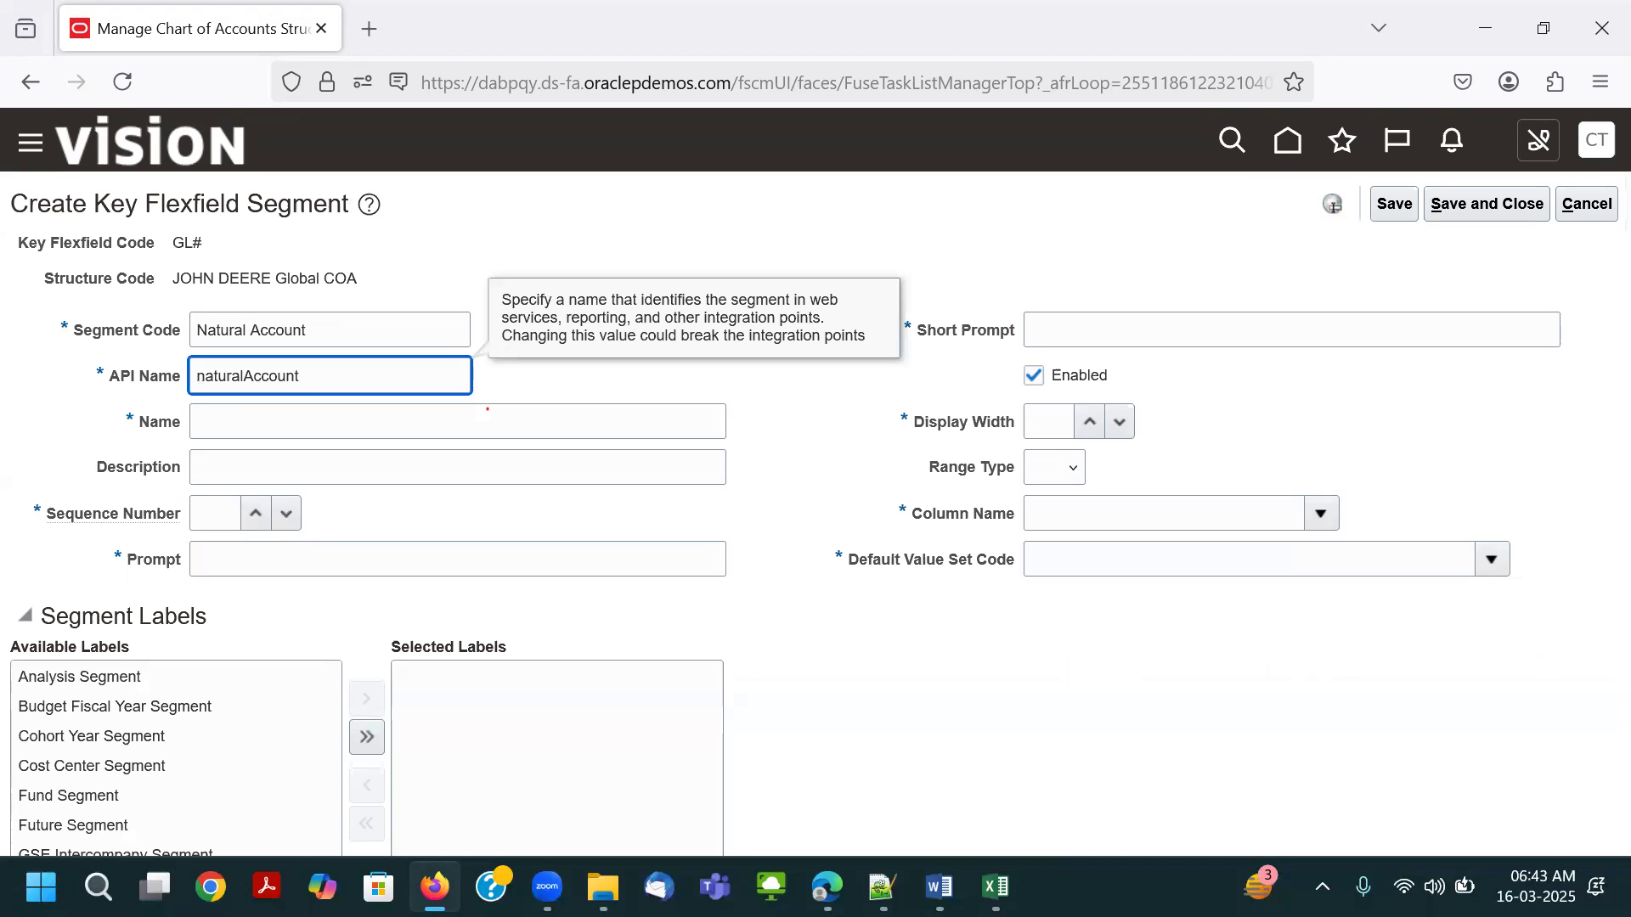
key(Tab)
key(ctrl+v)
key(Tab)
key(ctrl+v)
Set the sequence number to 3 and enter Natural Account as the prompt and short prompt.
click(209, 514)
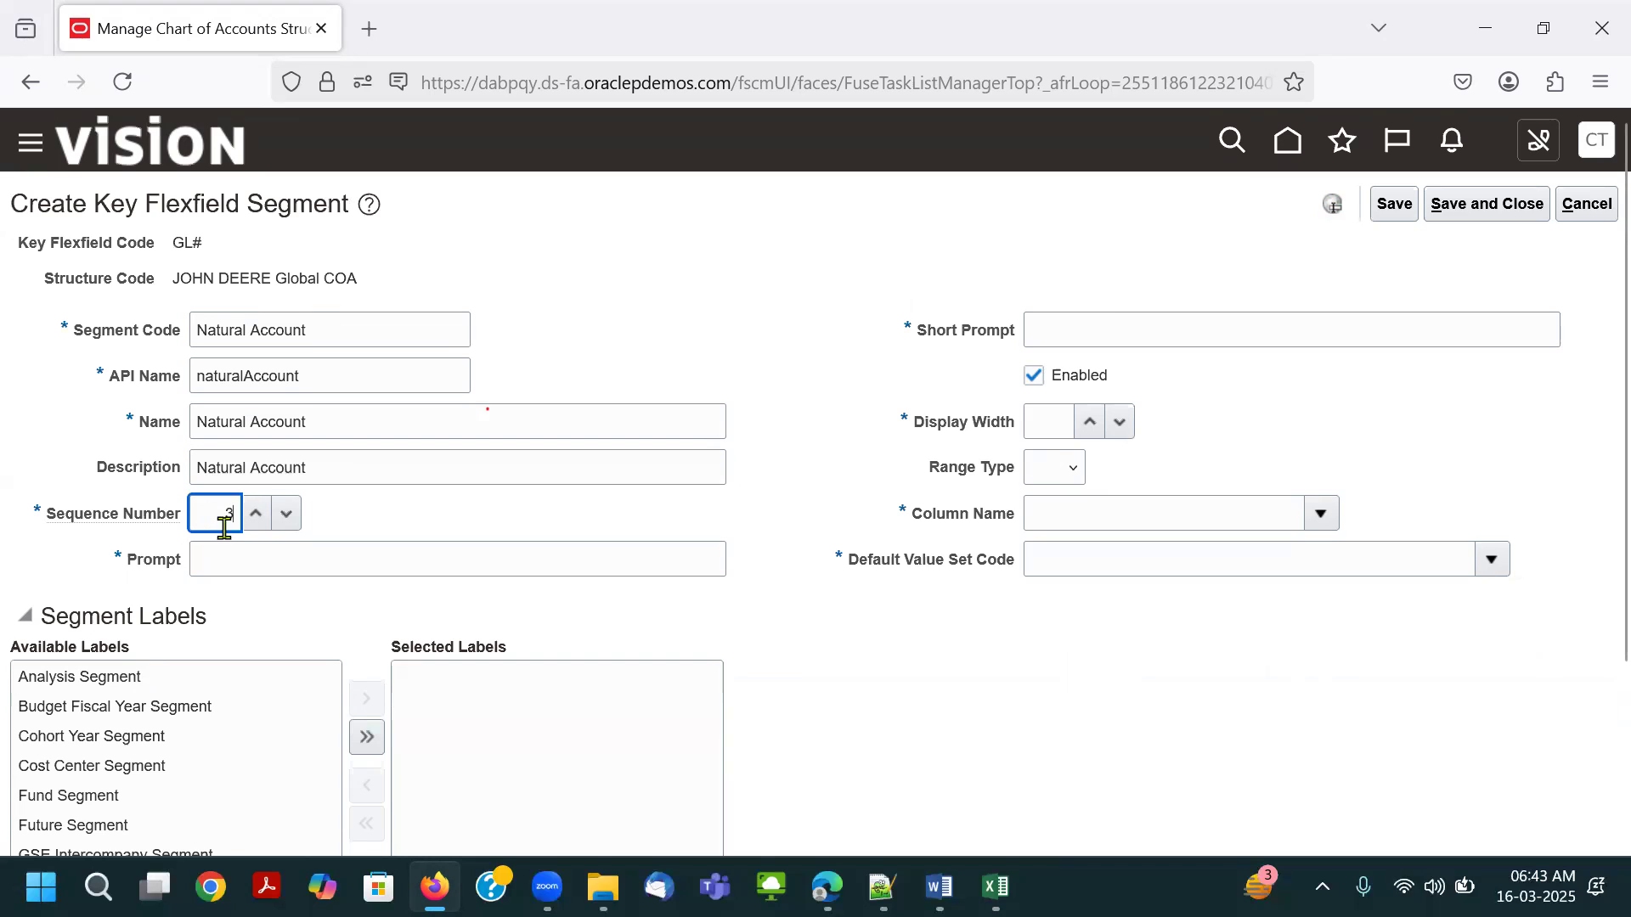
text(3)
click(320, 564)
key(ctrl+v)
click(1104, 330)
key(ctrl+v)
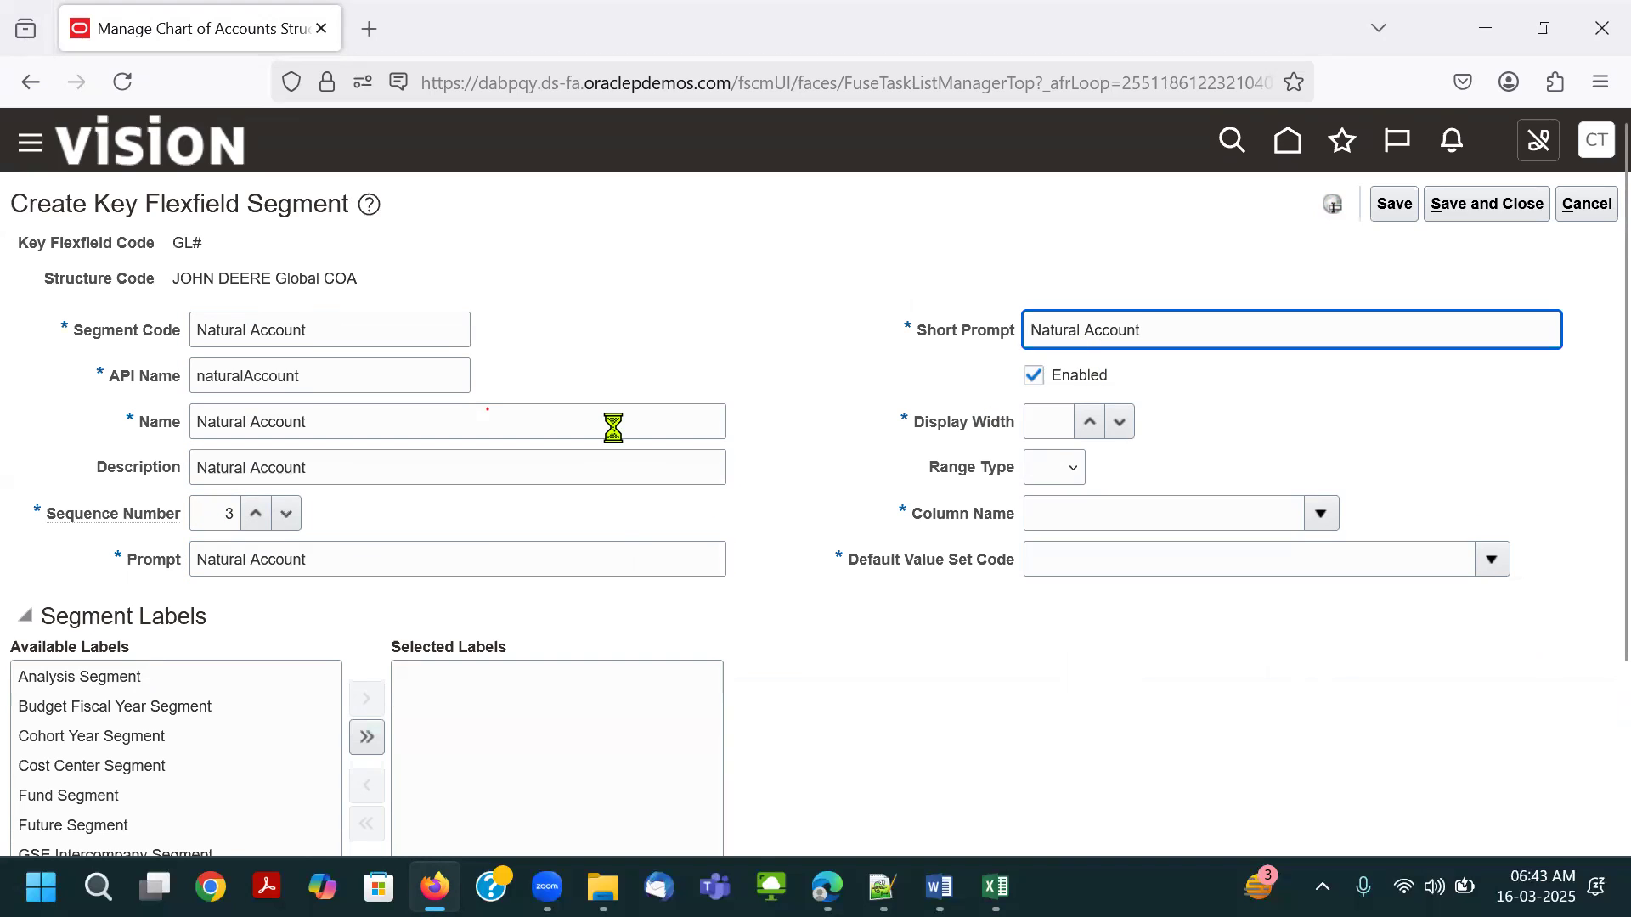
Set the Natural Account segment's display width to 7 and its column name to SEGMENT3.
click(1056, 420)
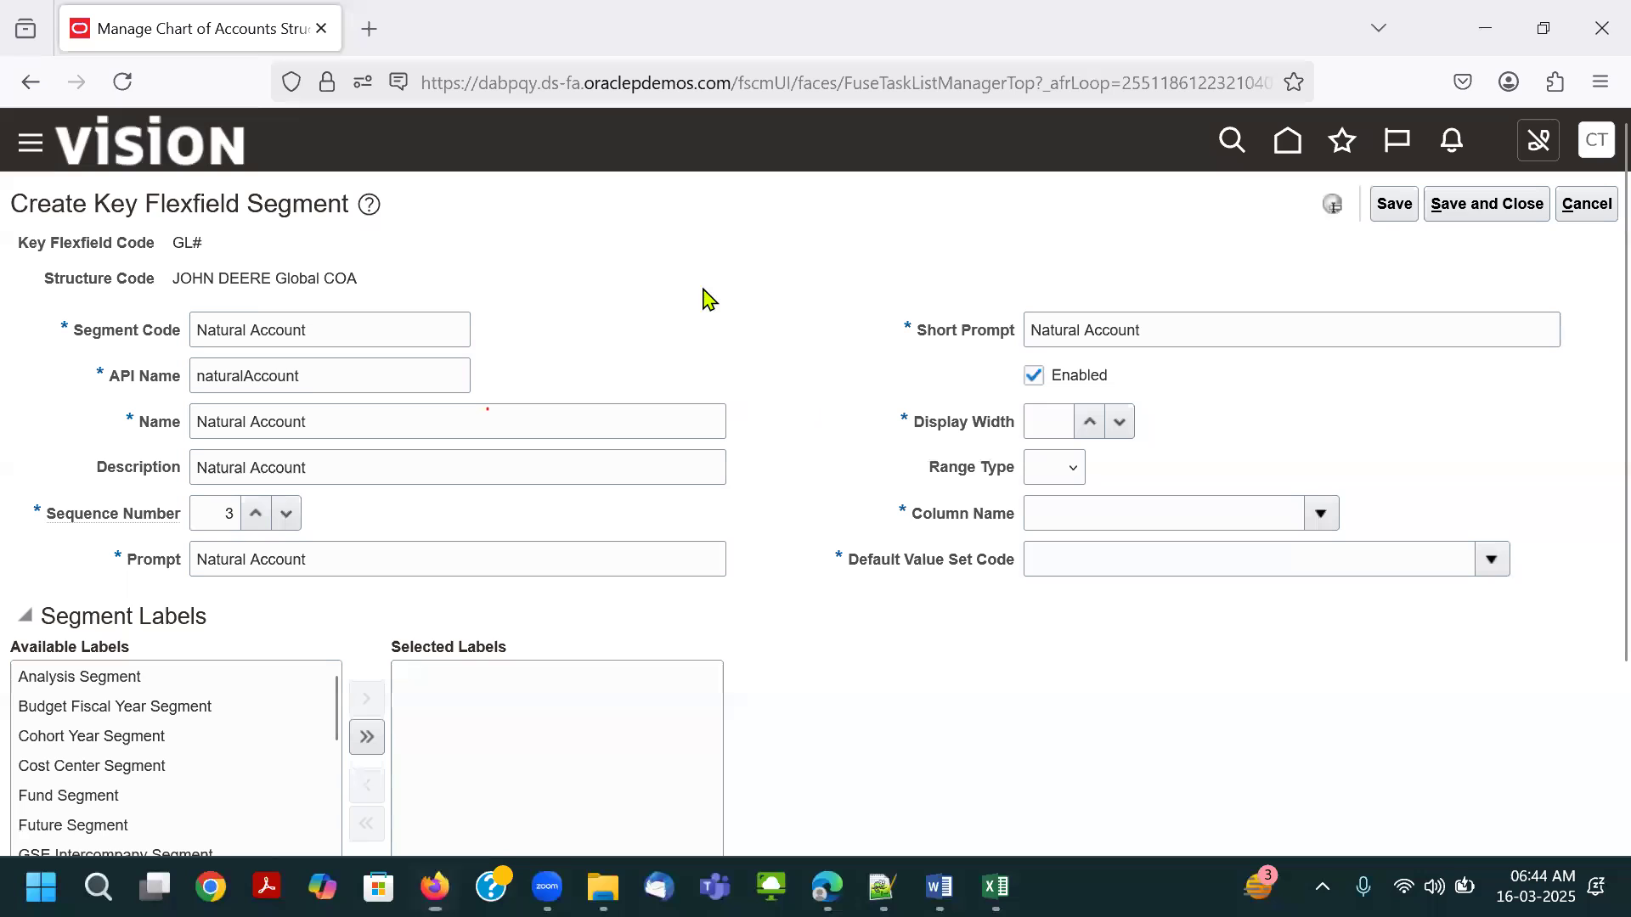
scroll(1045, 391, down, 2)
click(1050, 288)
click(1323, 378)
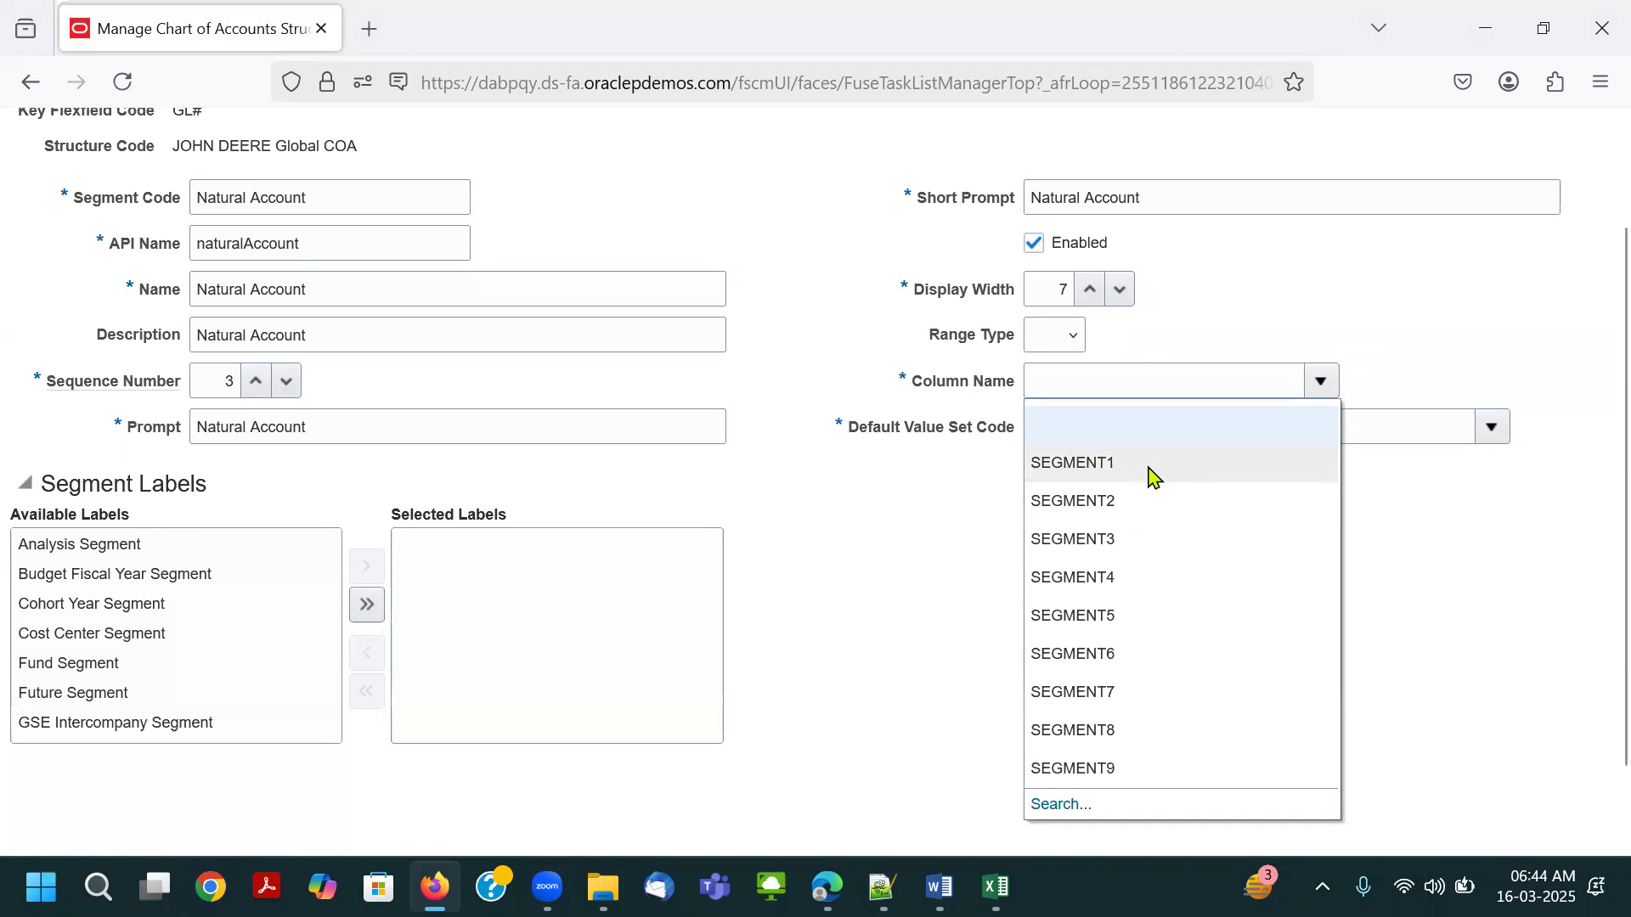
click(1147, 538)
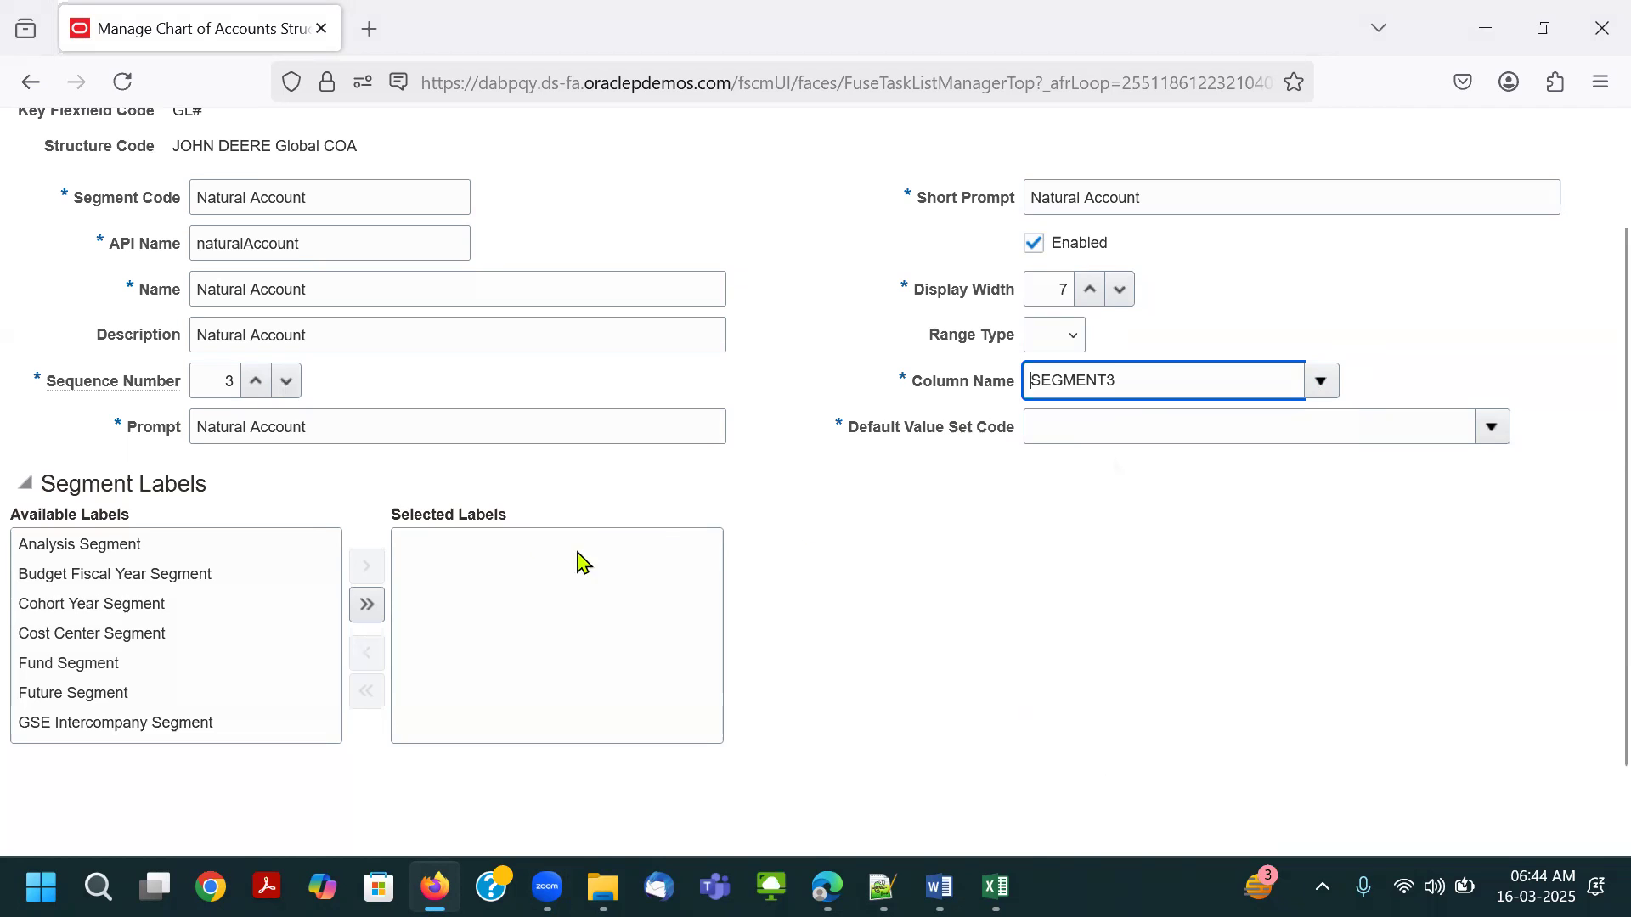
Search the value sets for JOH and assign John Deere Natural Account as the segment's default value set code.
click(1492, 427)
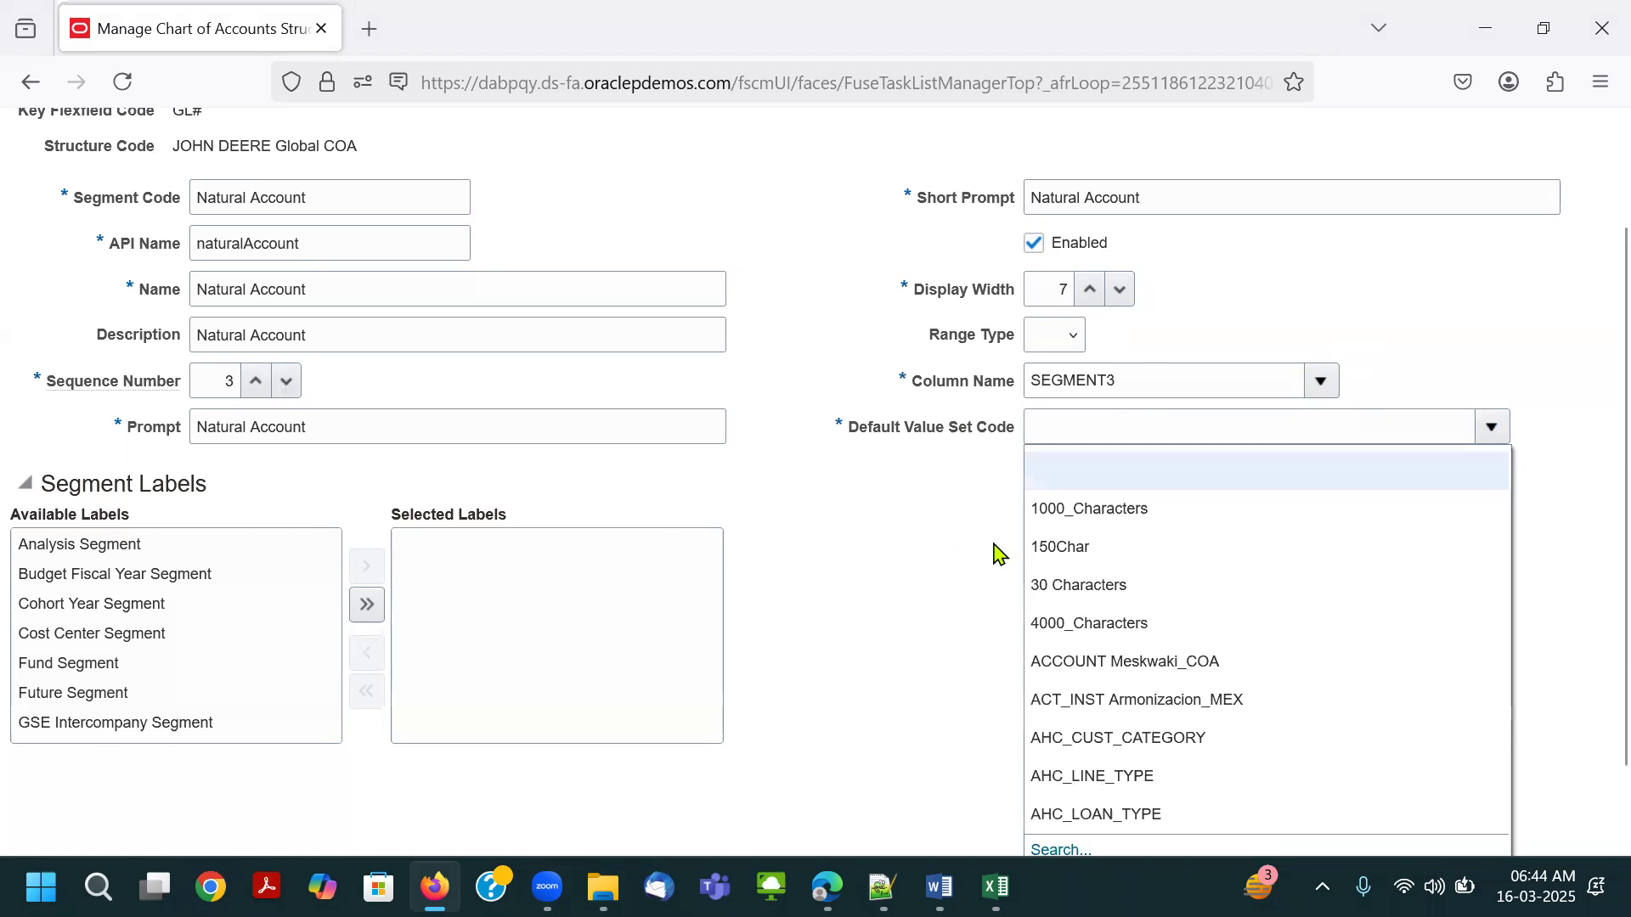
scroll(998, 764, down, 2)
click(1059, 761)
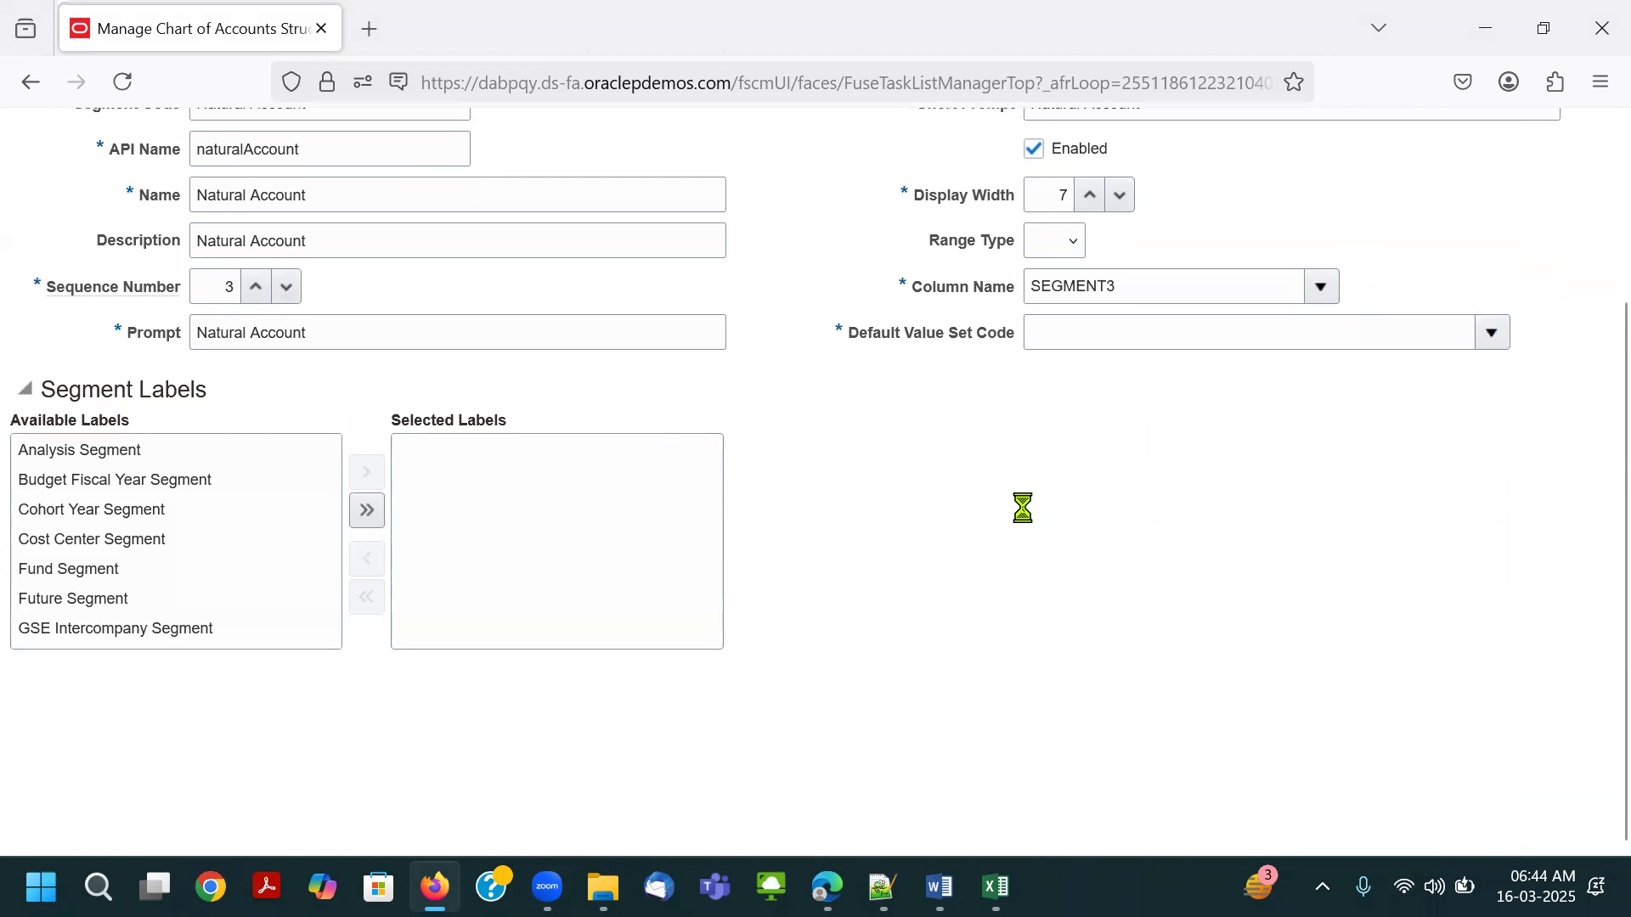
click(462, 346)
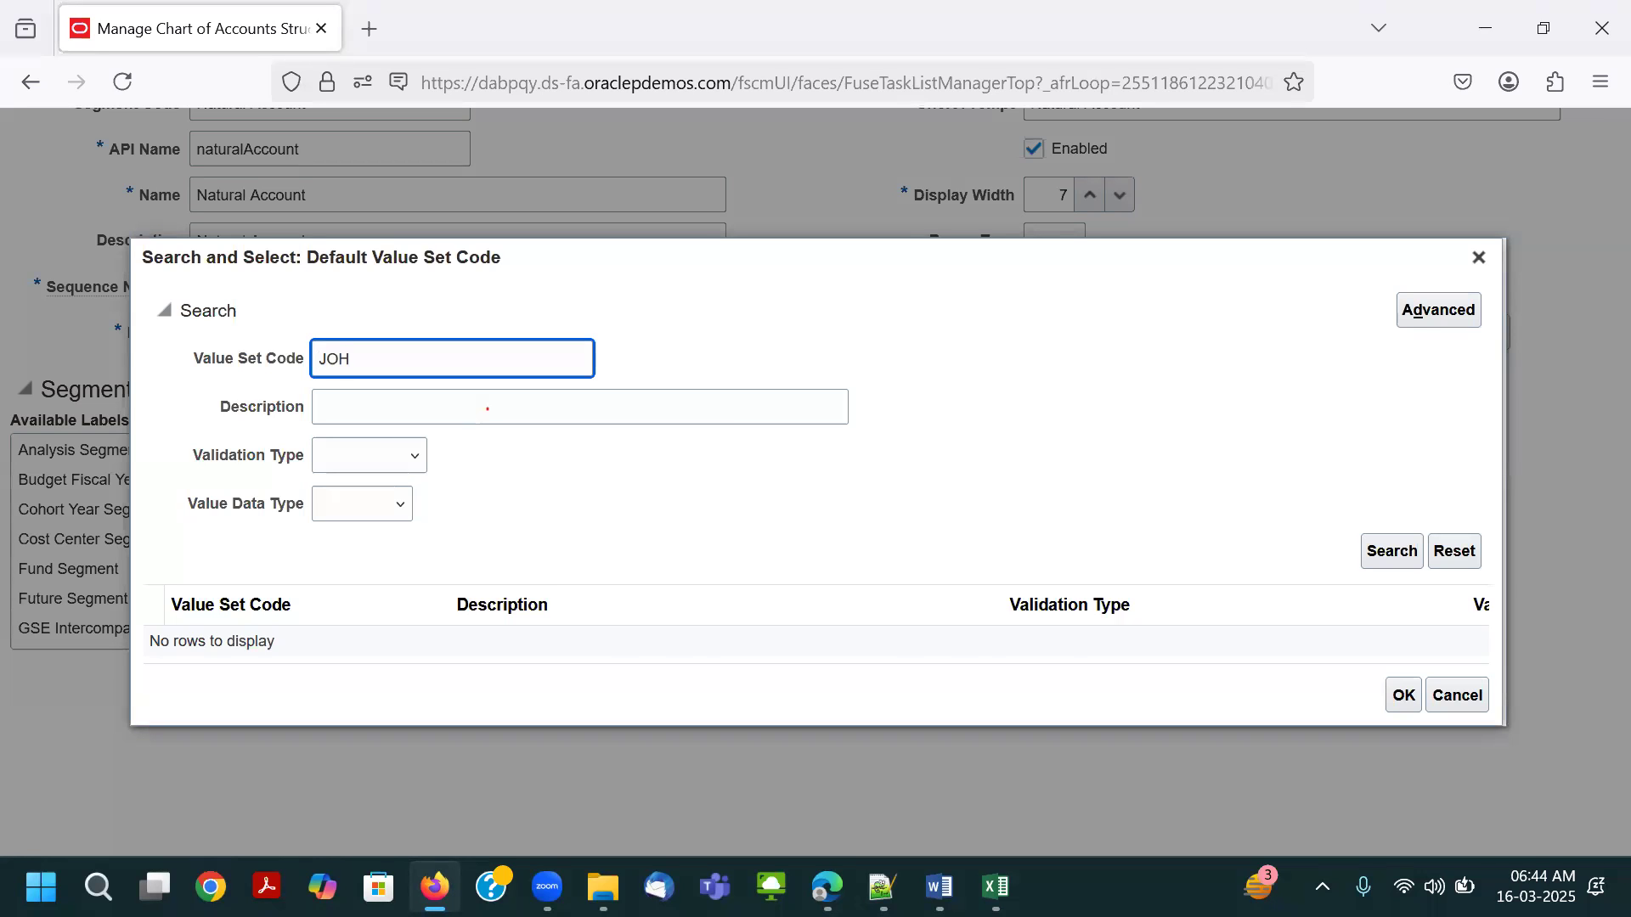
key(Return)
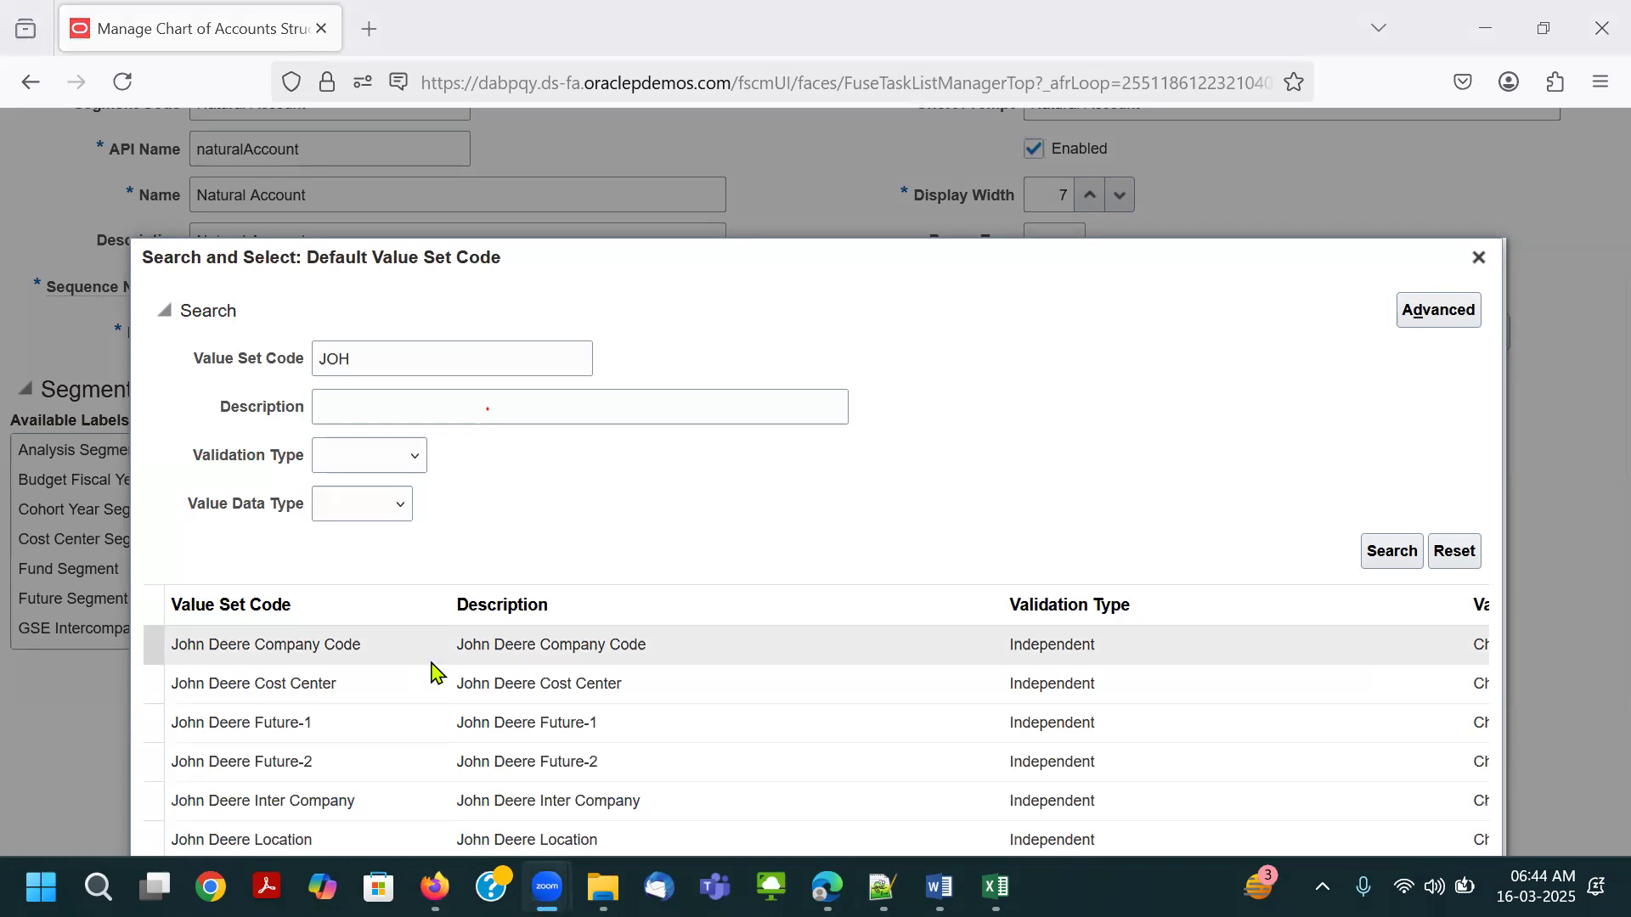
scroll(568, 493, down, 2)
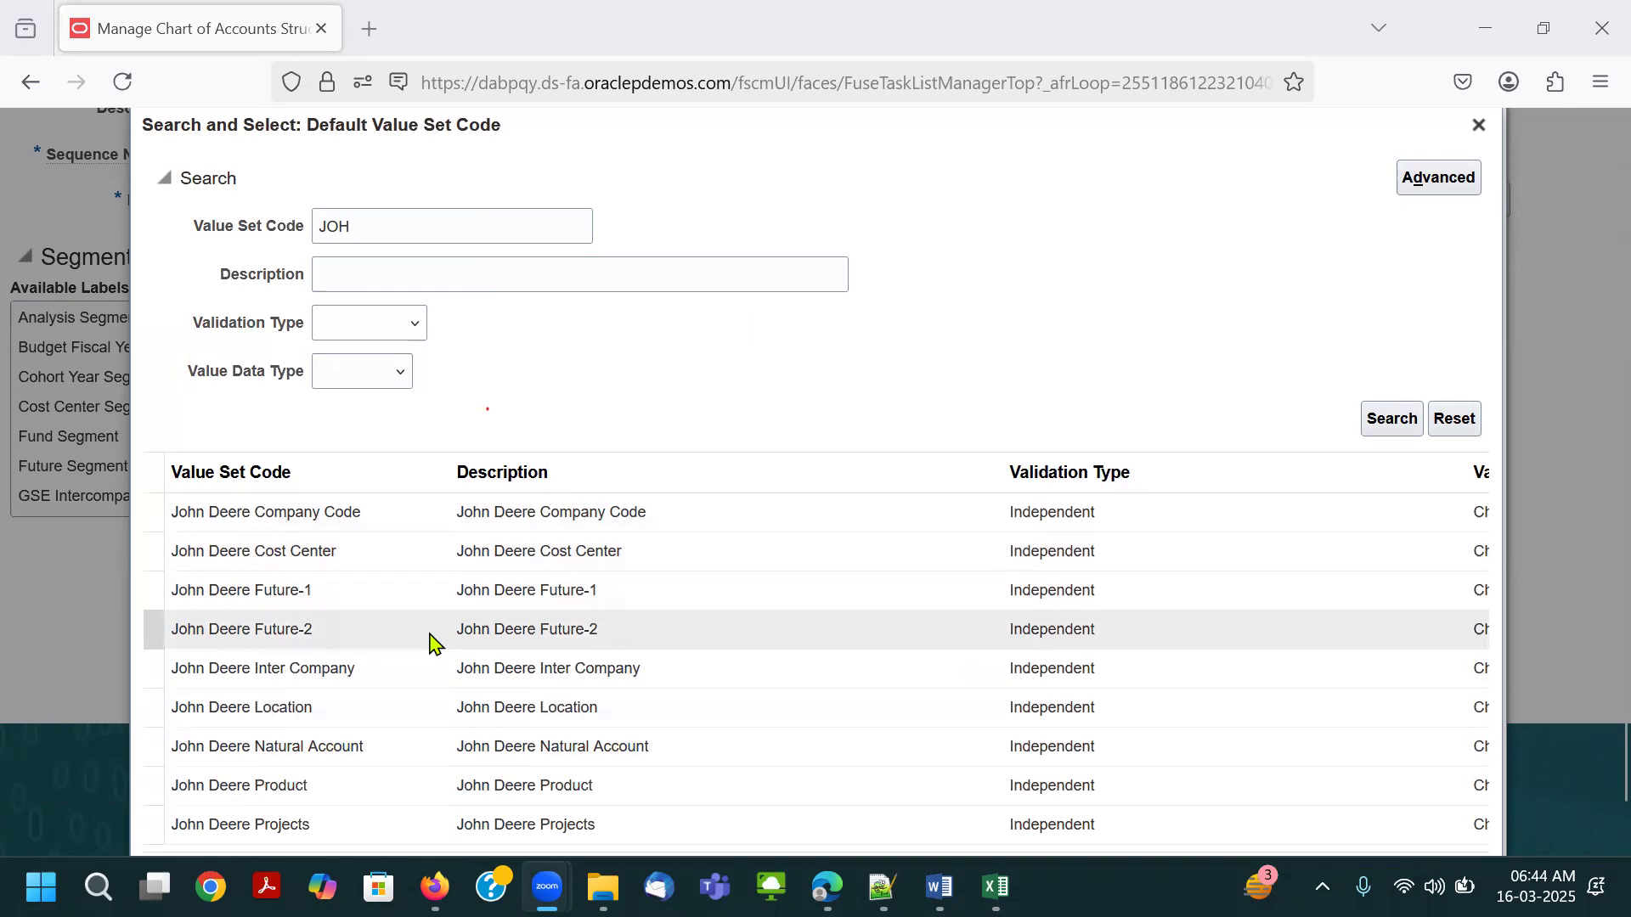
click(420, 750)
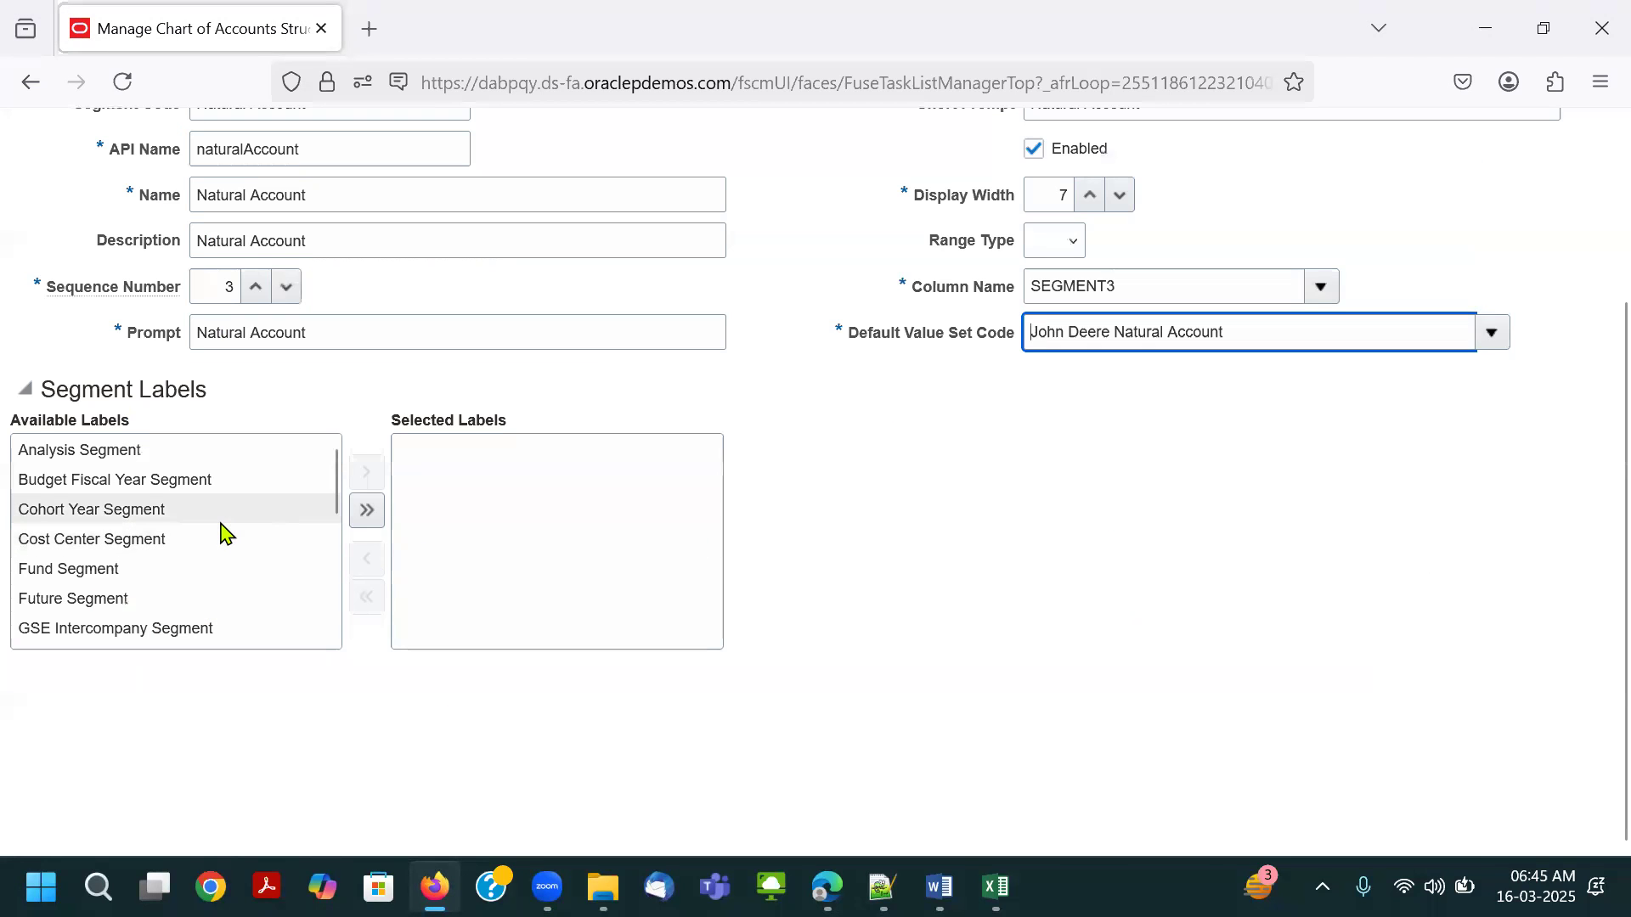
Assign the Natural Account Segment label to the Natural Account segment.
scroll(219, 526, up, 3)
scroll(731, 594, down, 2)
scroll(175, 626, down, 4)
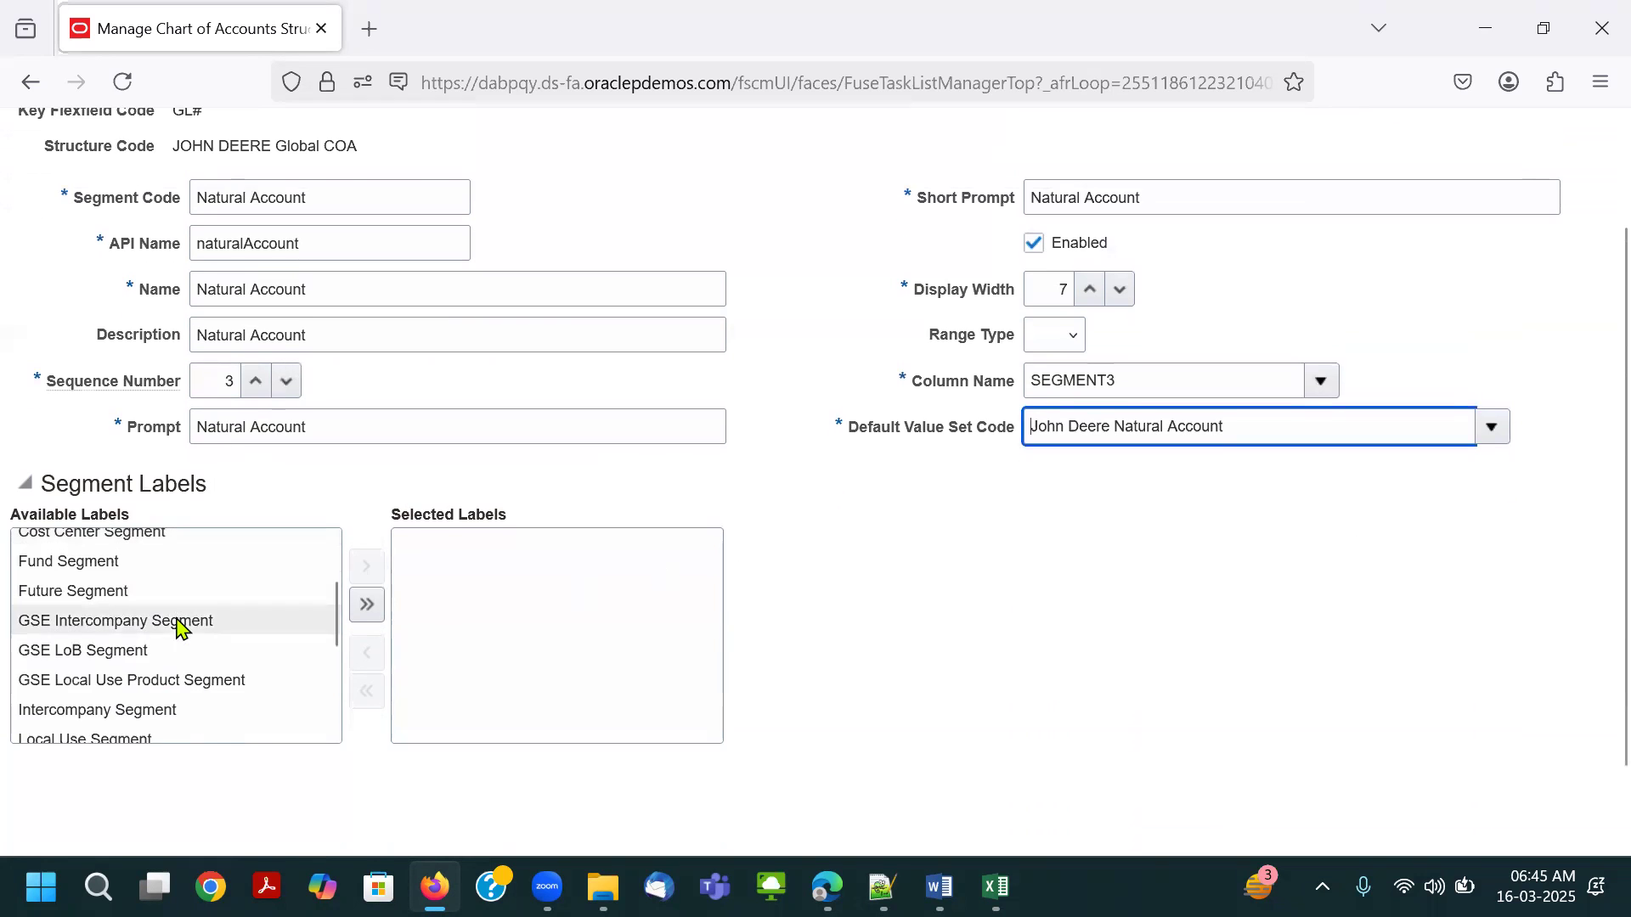
click(190, 695)
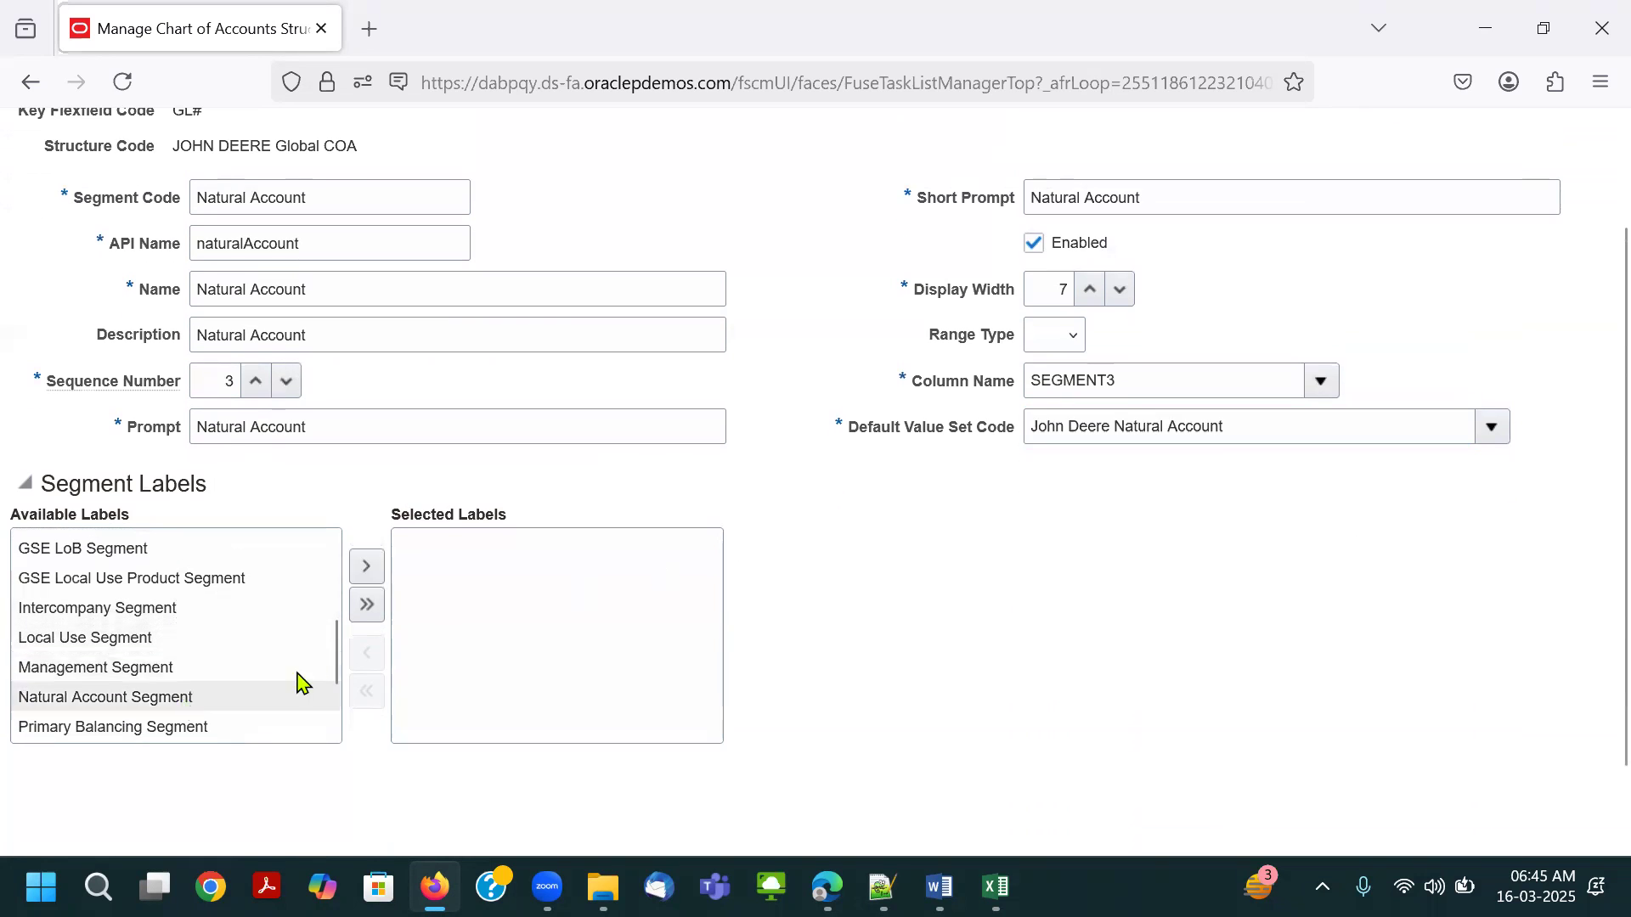
click(367, 565)
scroll(982, 616, up, 2)
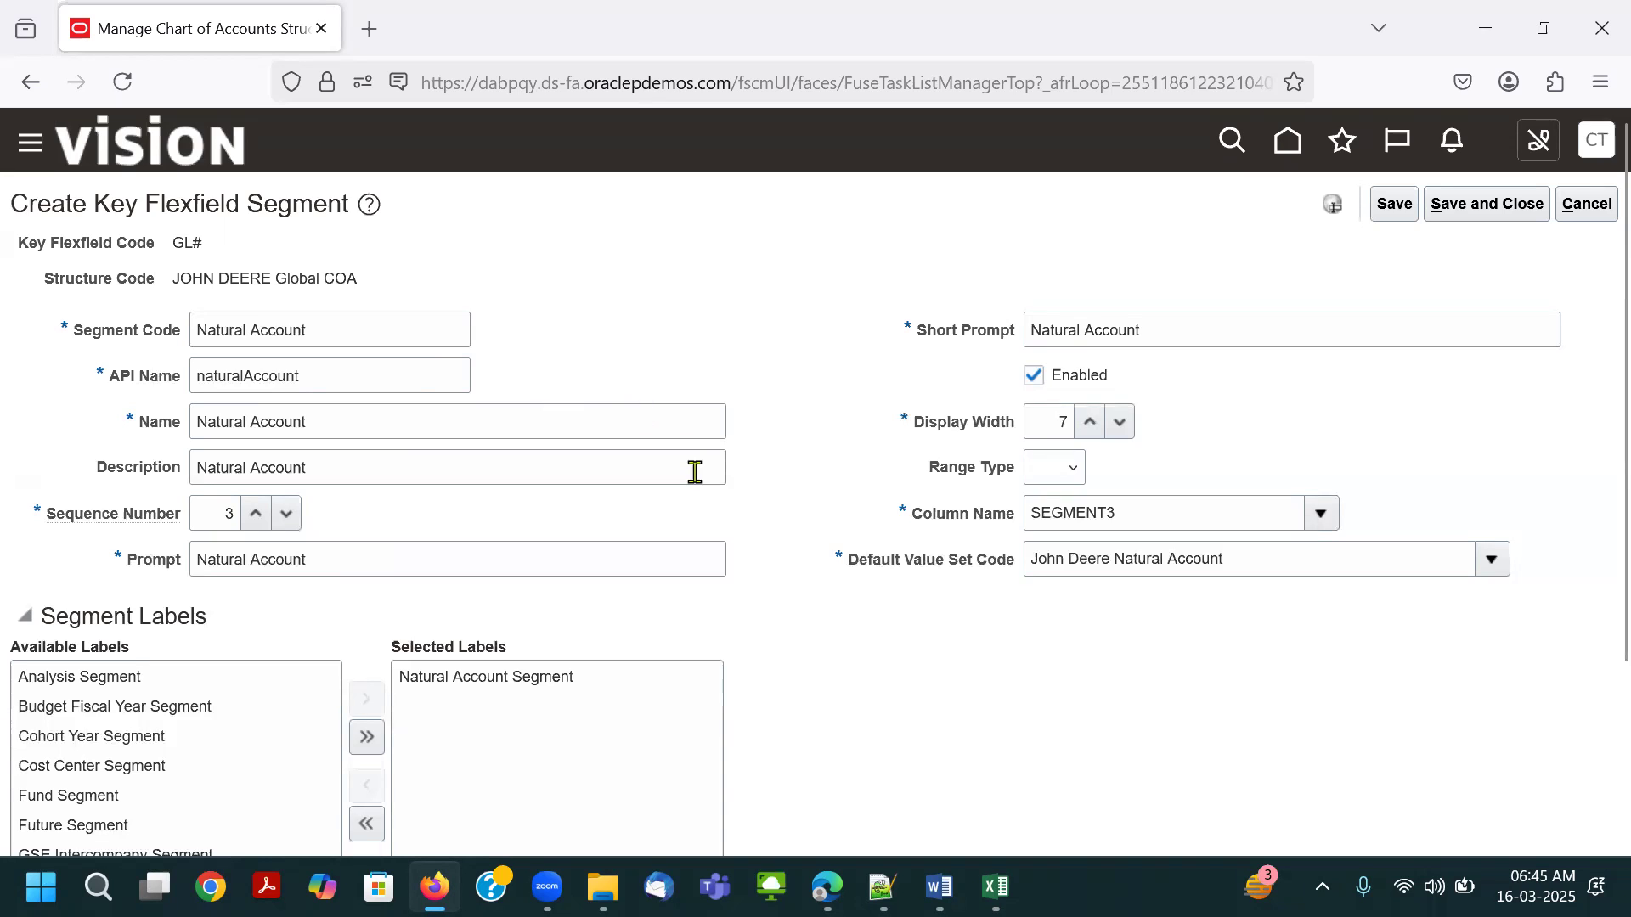
mouse_move(549, 886)
click(620, 757)
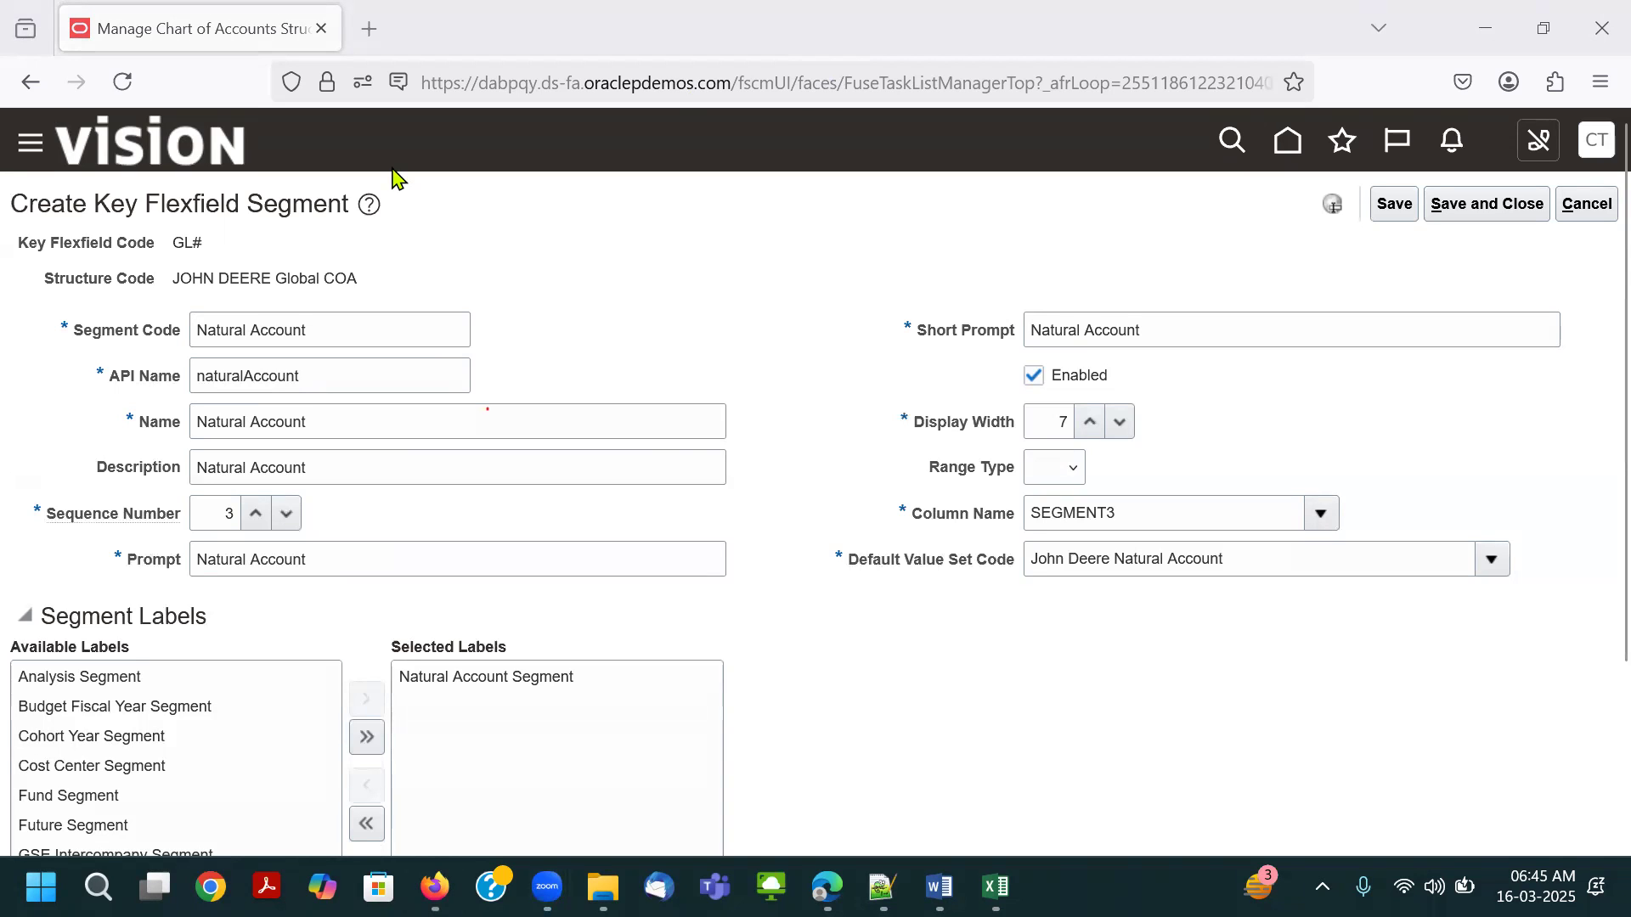
mouse_move(368, 637)
mouse_down()
mouse_move(397, 666)
mouse_move(592, 692)
mouse_up()
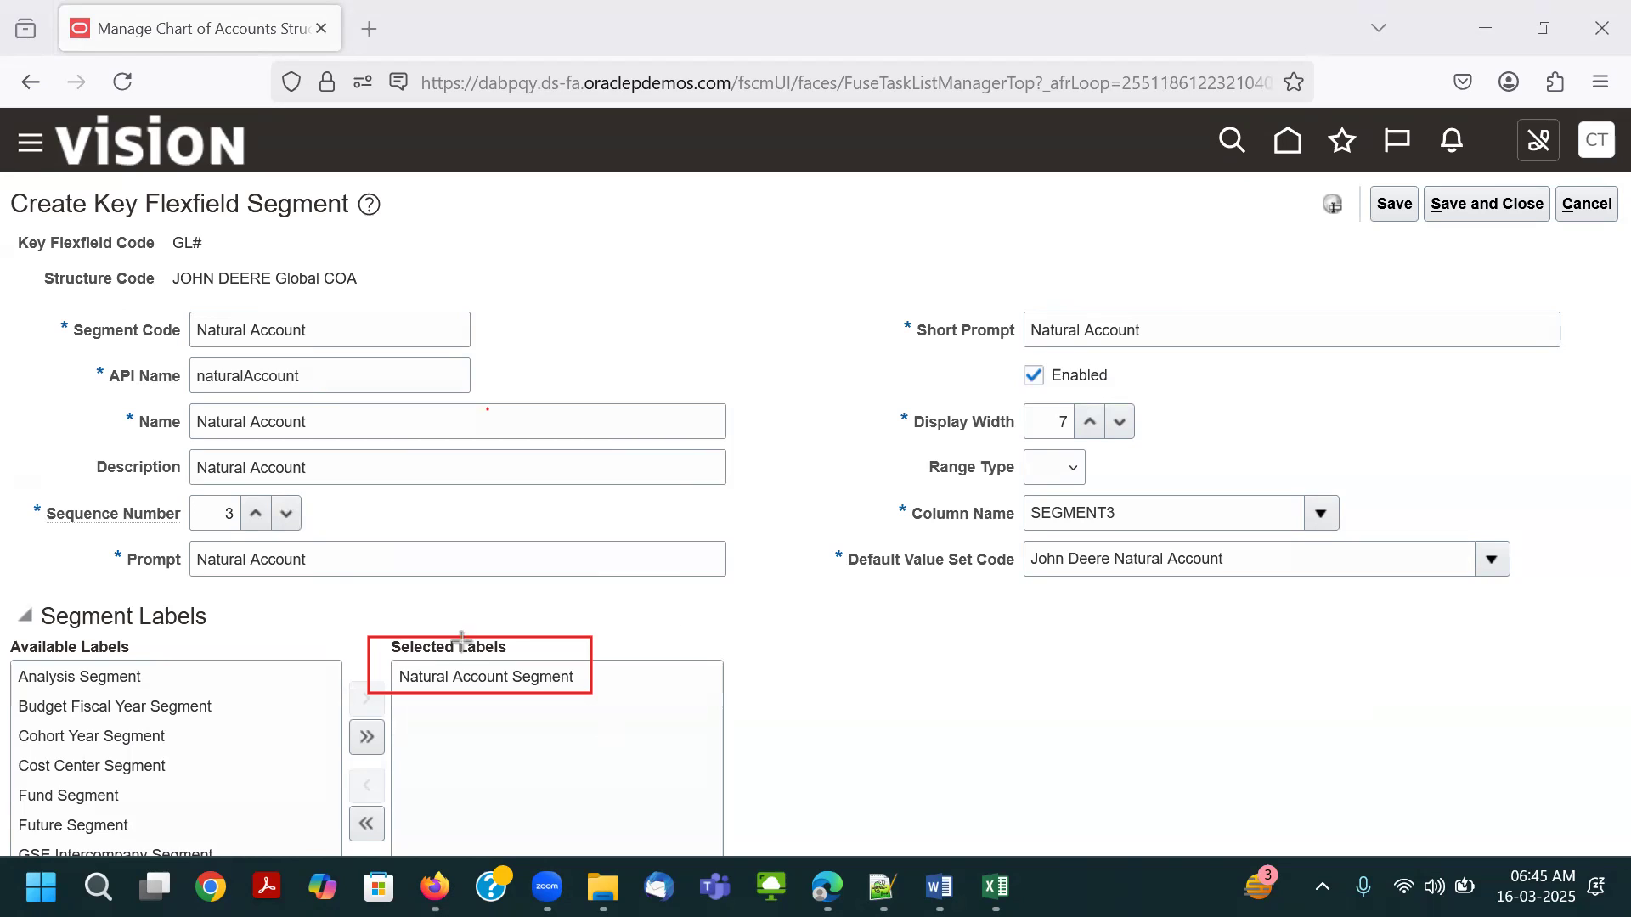
mouse_move(481, 666)
mouse_down()
mouse_move(382, 390)
mouse_move(316, 344)
mouse_up()
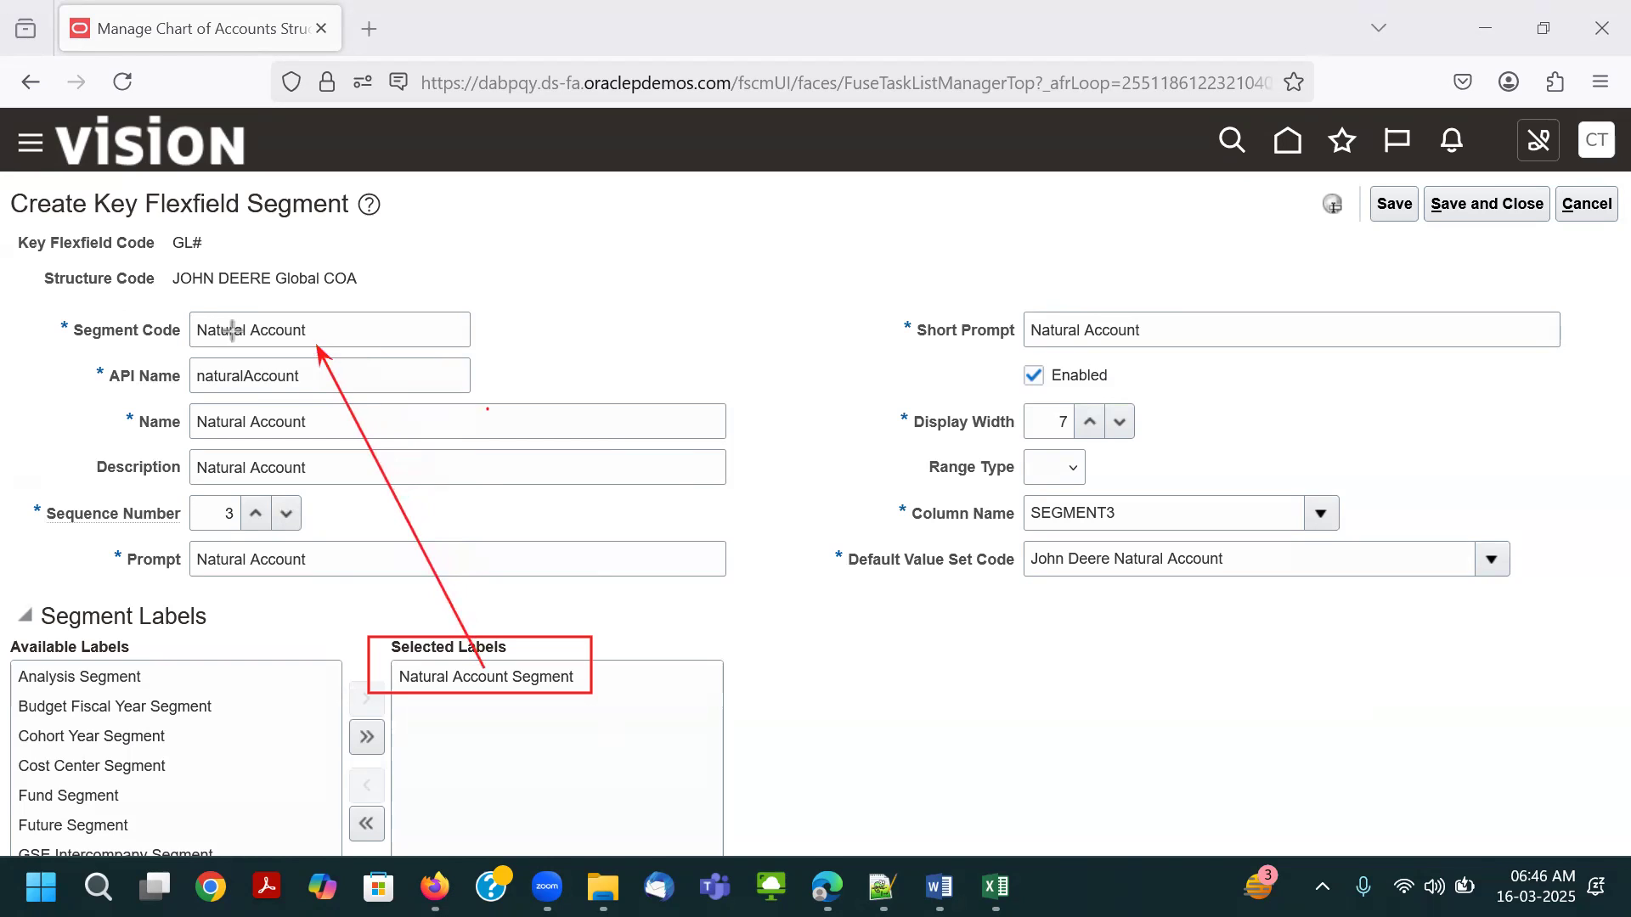
drag(183, 312, 328, 345)
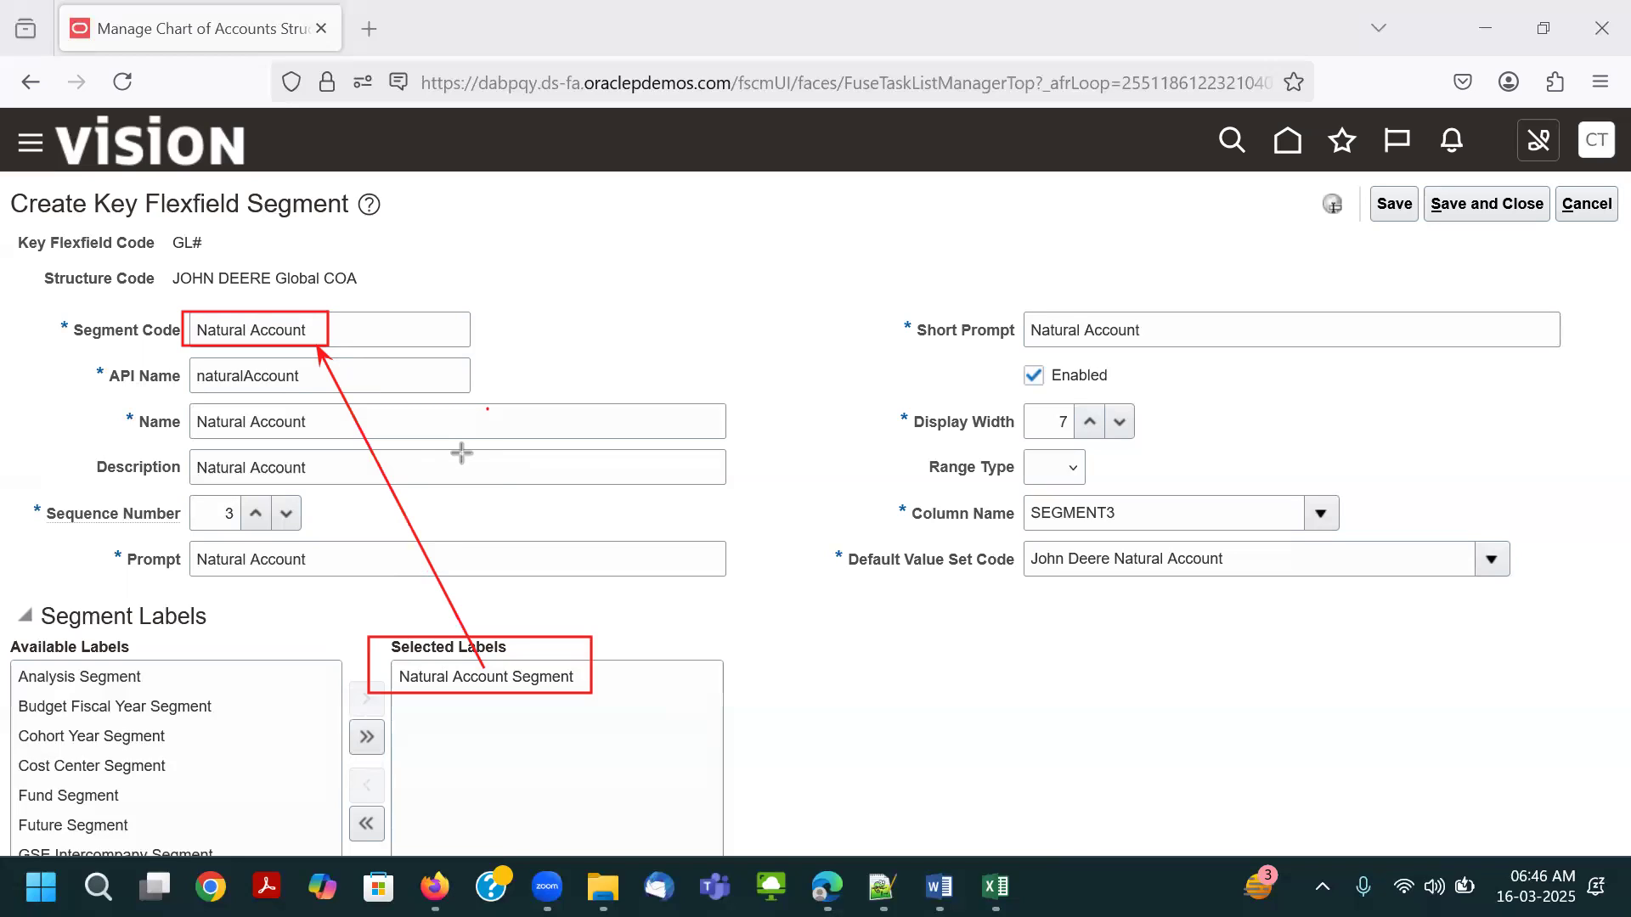
click(509, 85)
drag(332, 254, 527, 700)
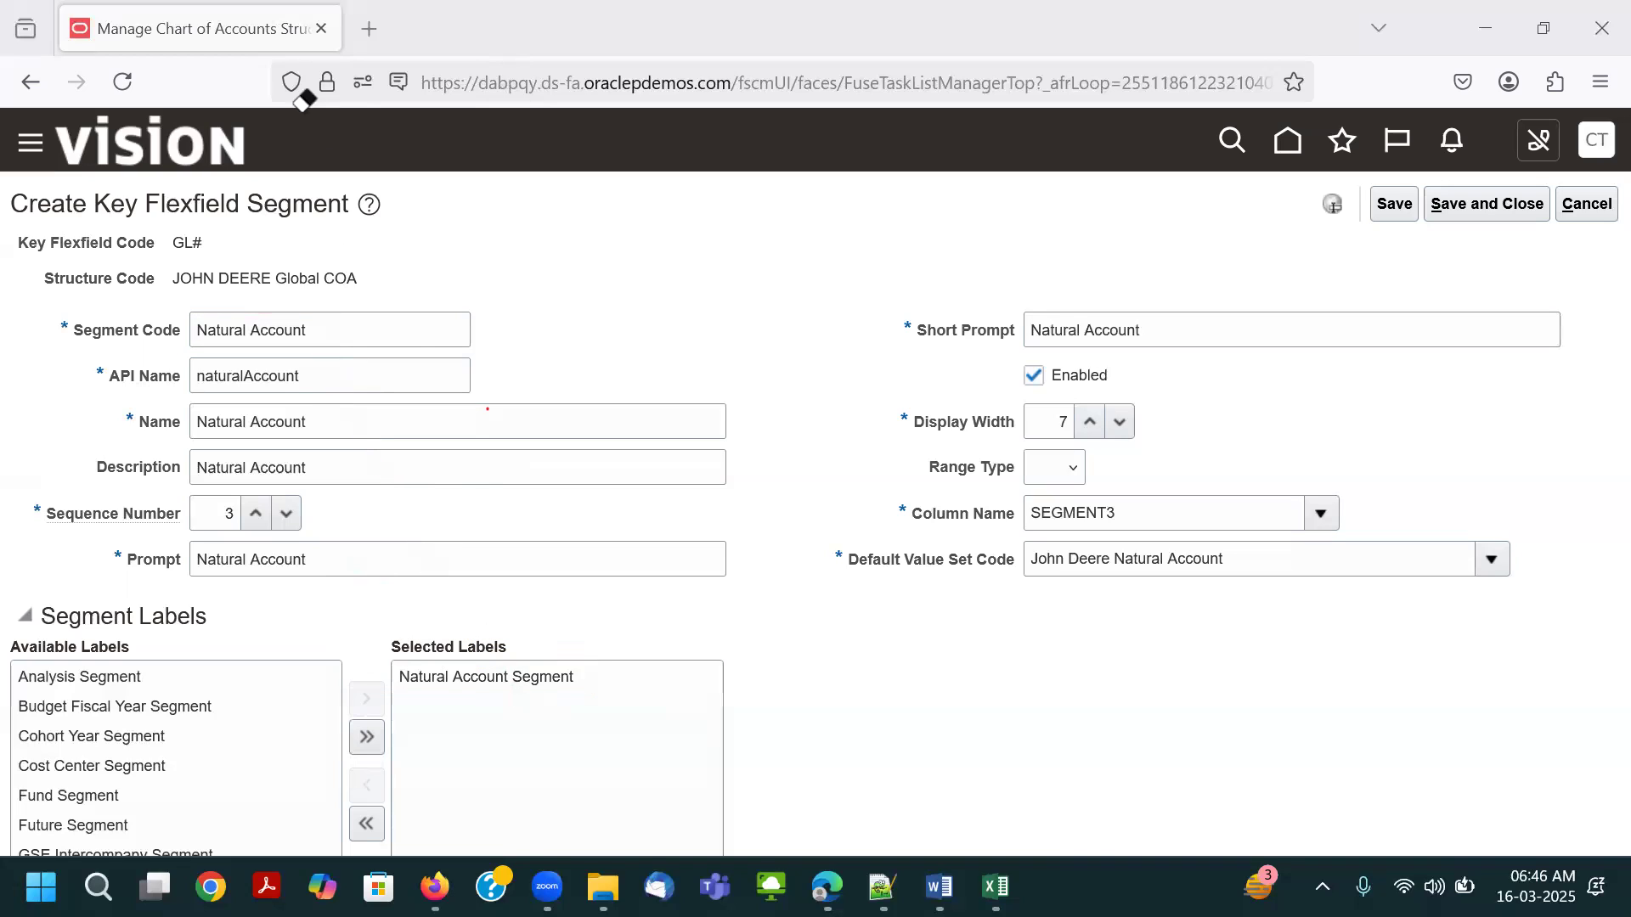
Save and close the Natural Account segment, and start creating another segment in the structure.
click(1387, 211)
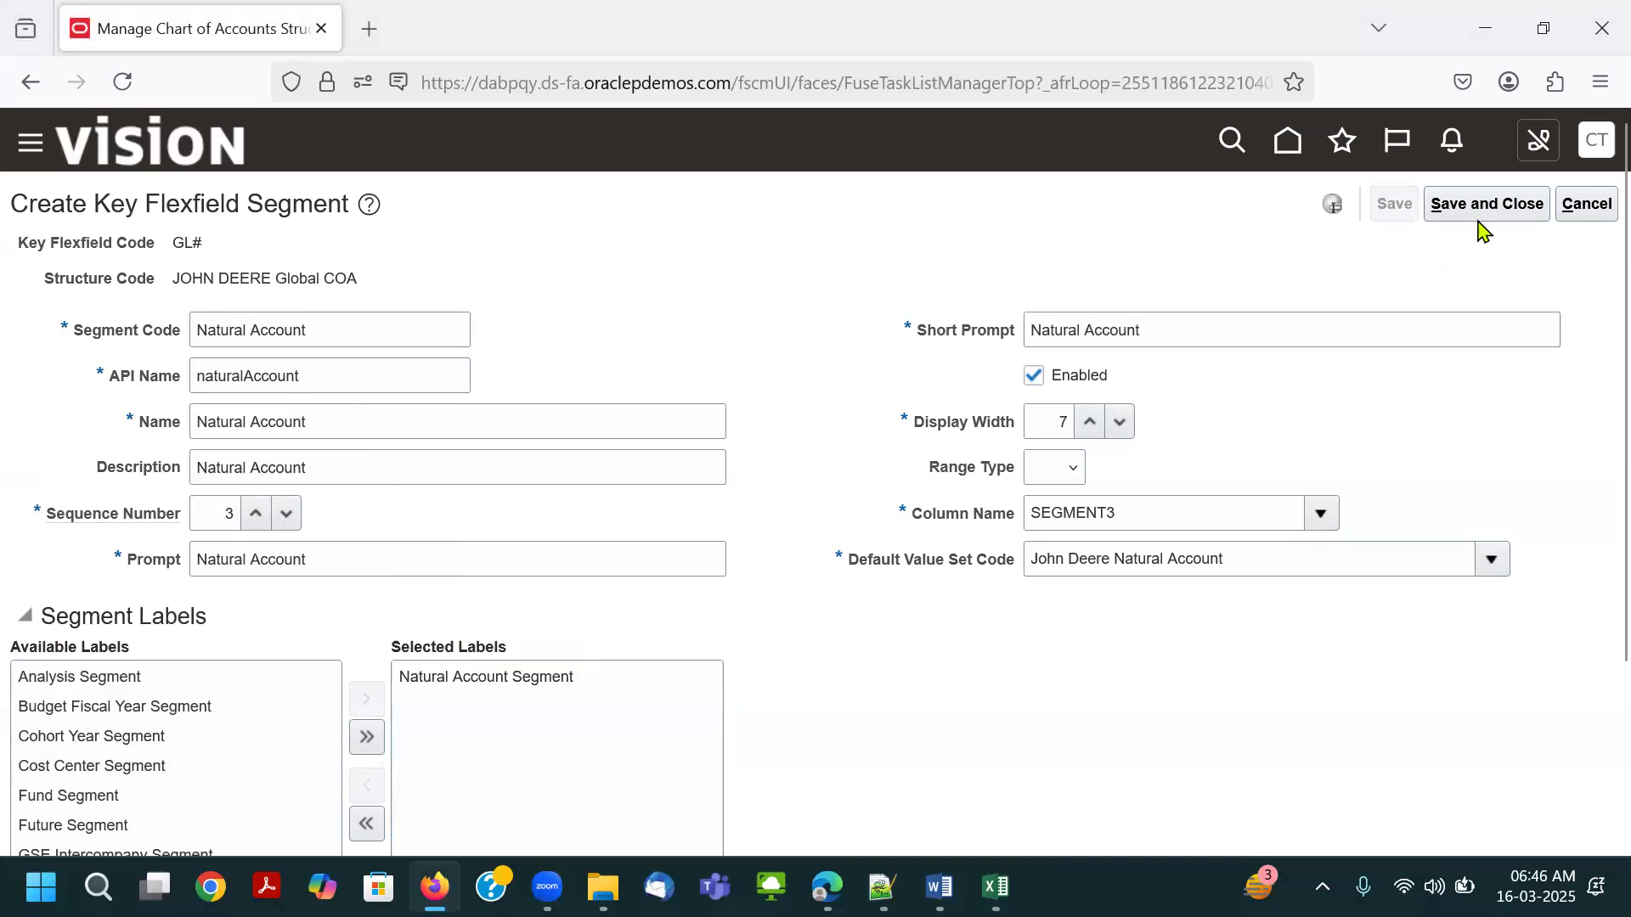
click(290, 557)
key(alt+Tab)
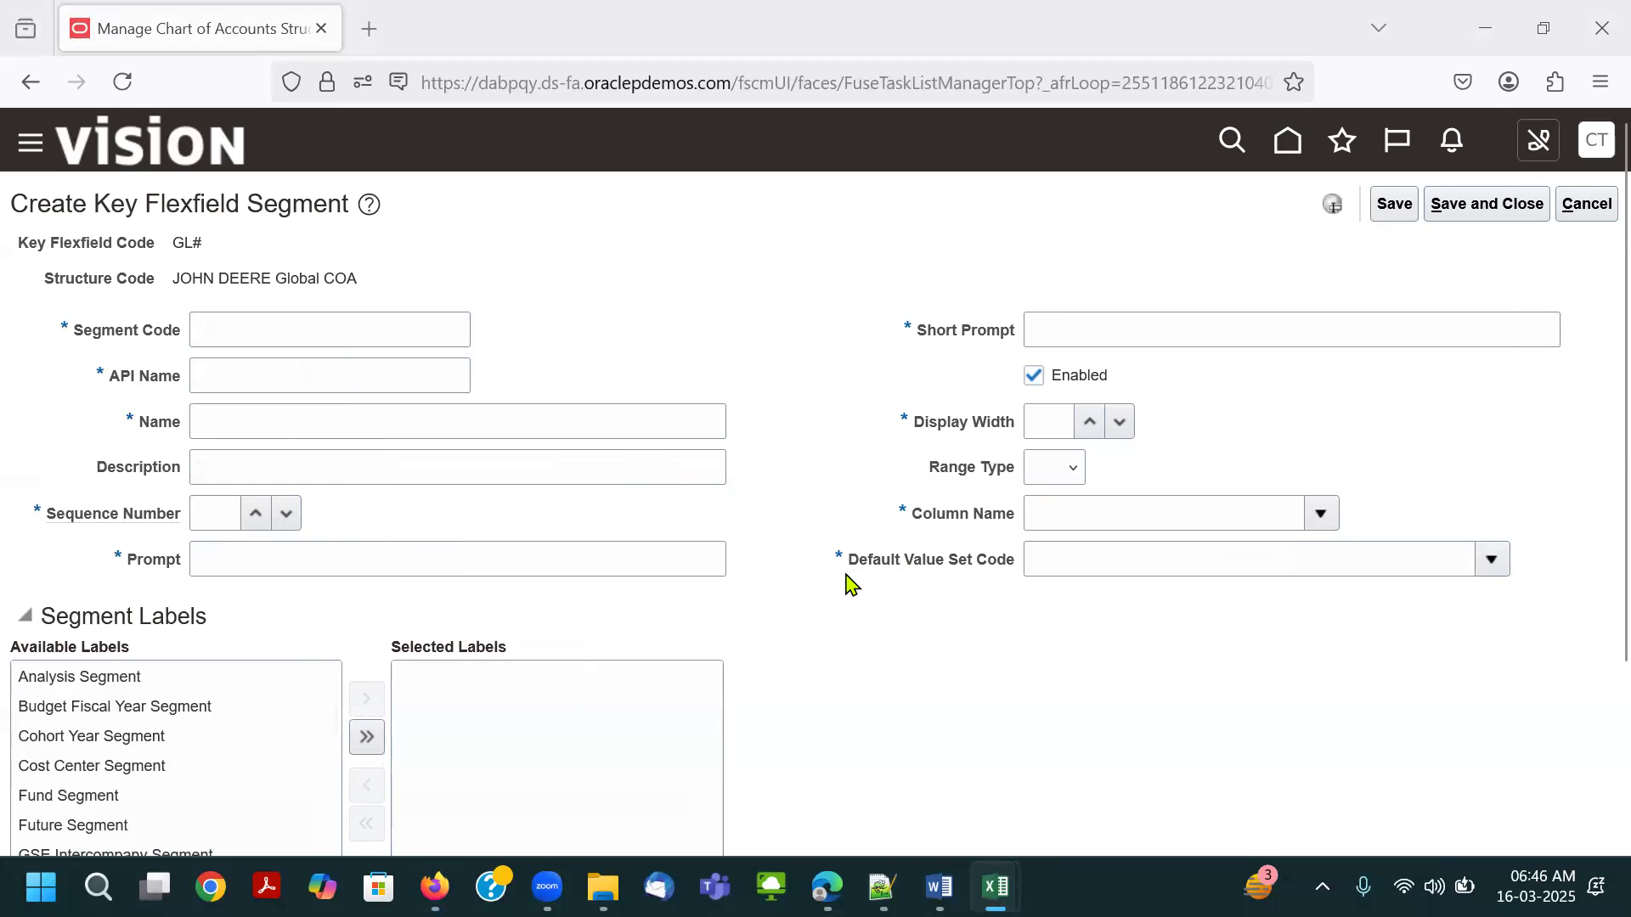
key(alt+Tab)
key(alt+Tab)
key(alt+Tab)
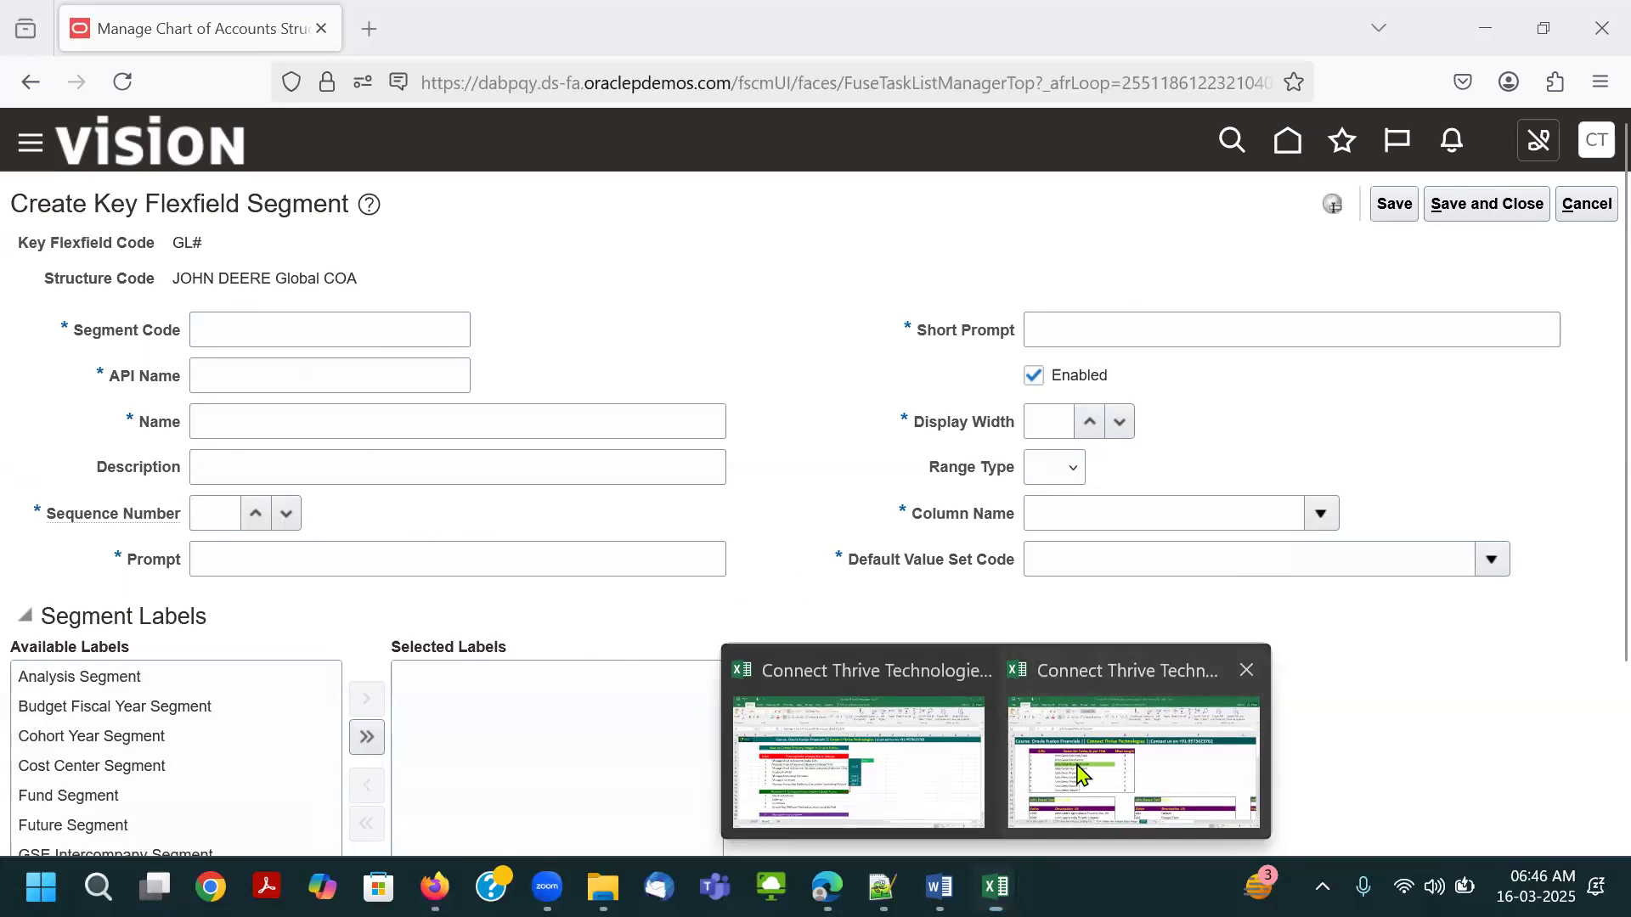
click(826, 386)
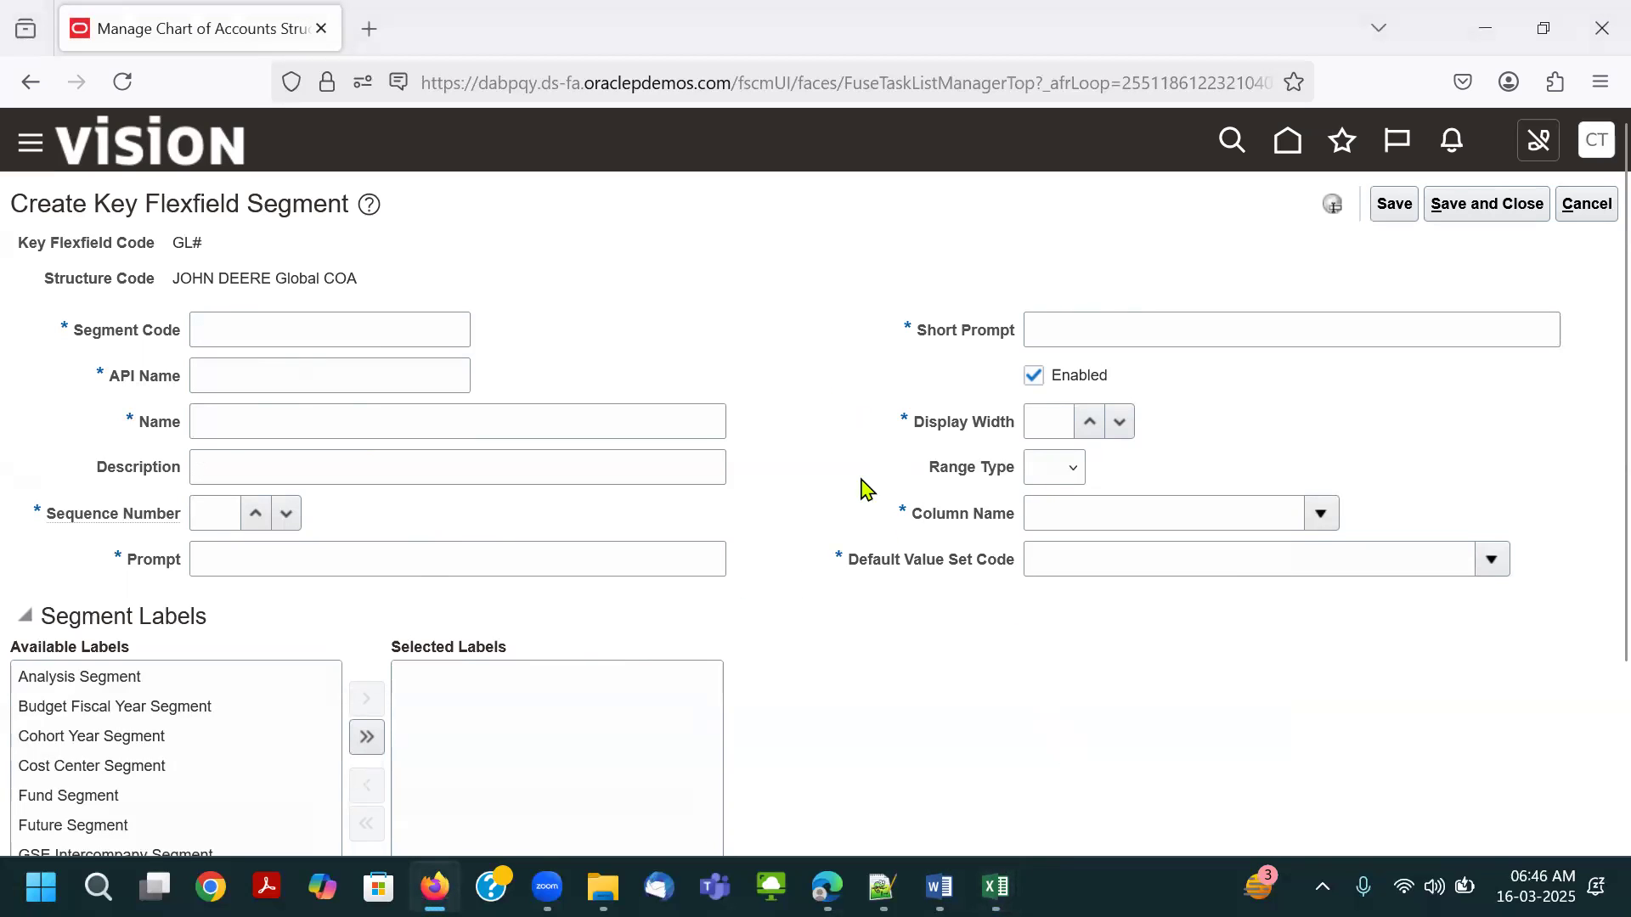
mouse_move(1005, 874)
click(1075, 770)
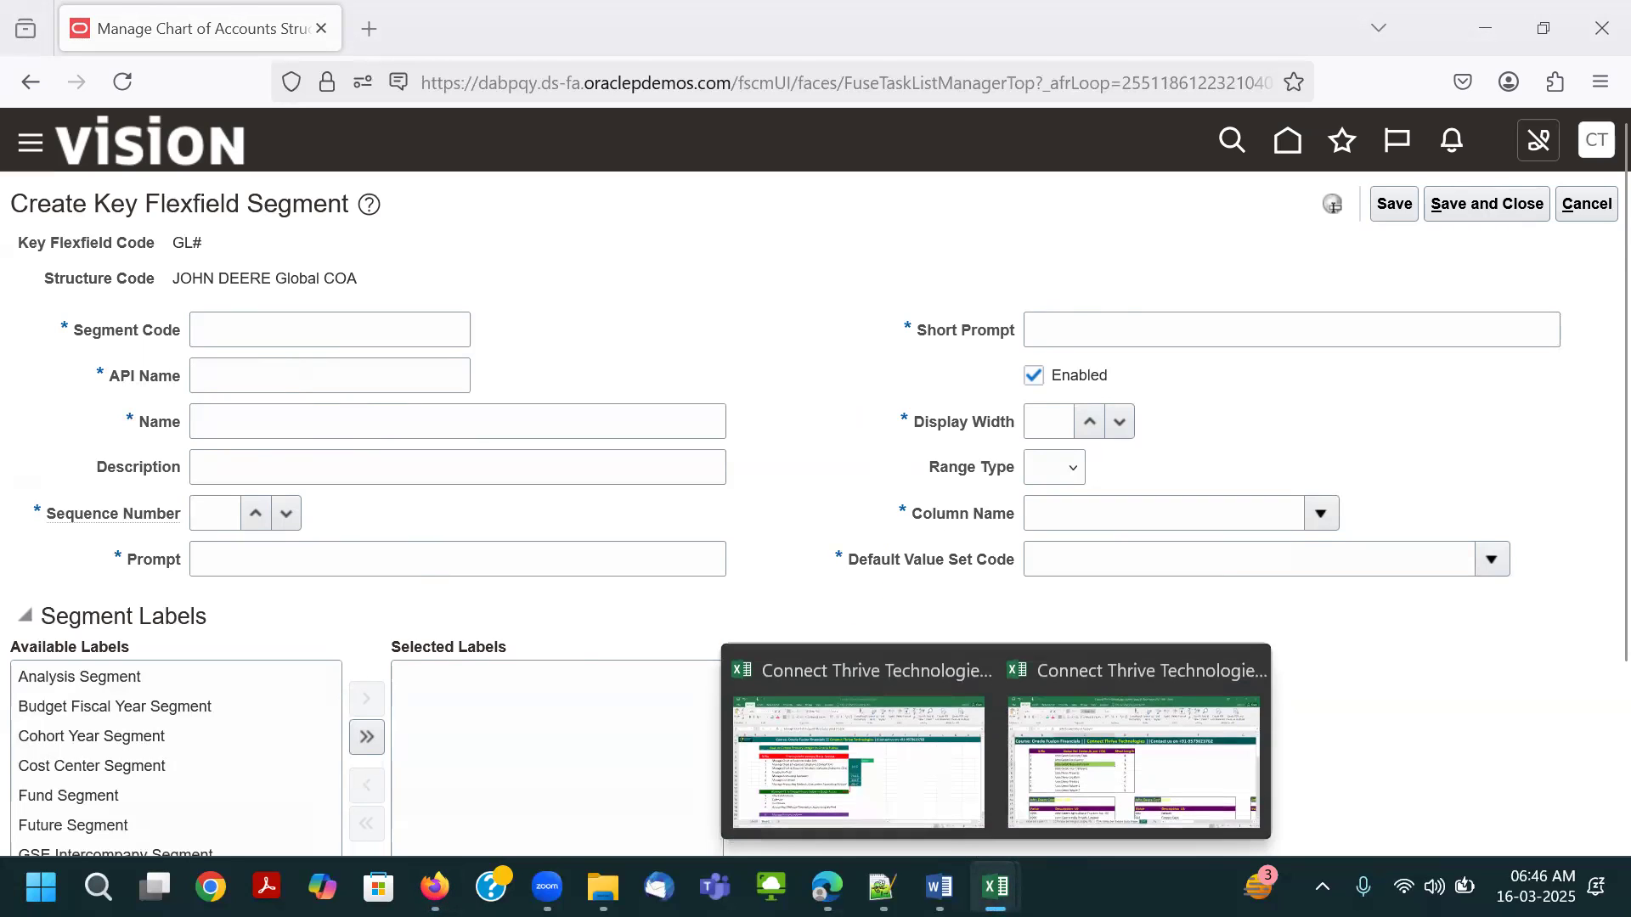
click(1106, 749)
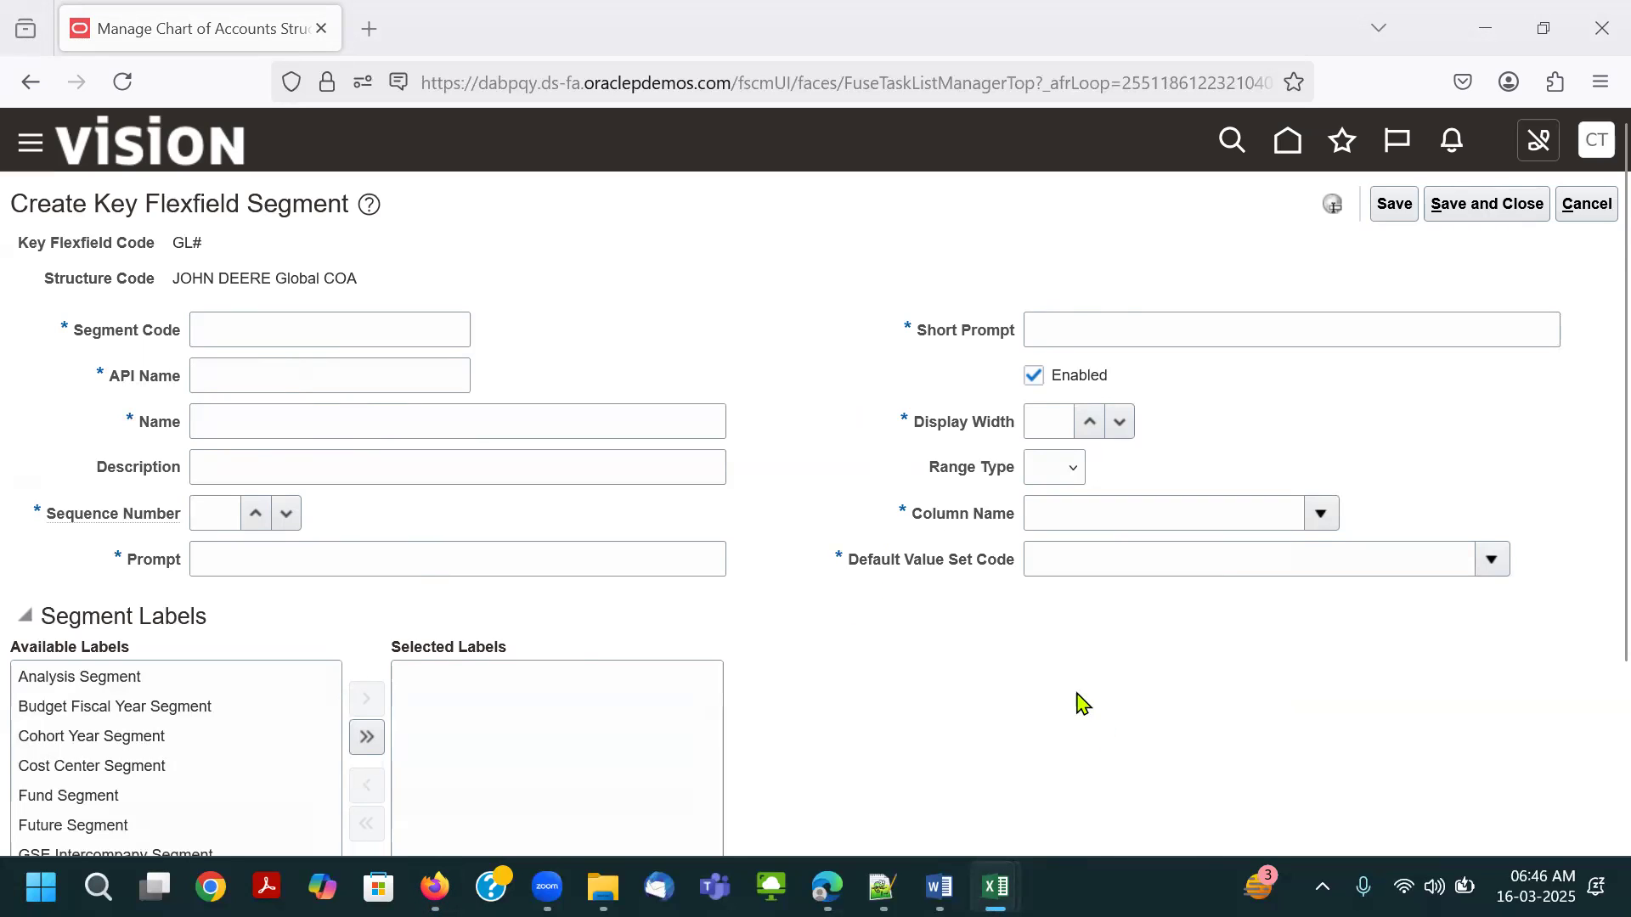
key(alt+Tab)
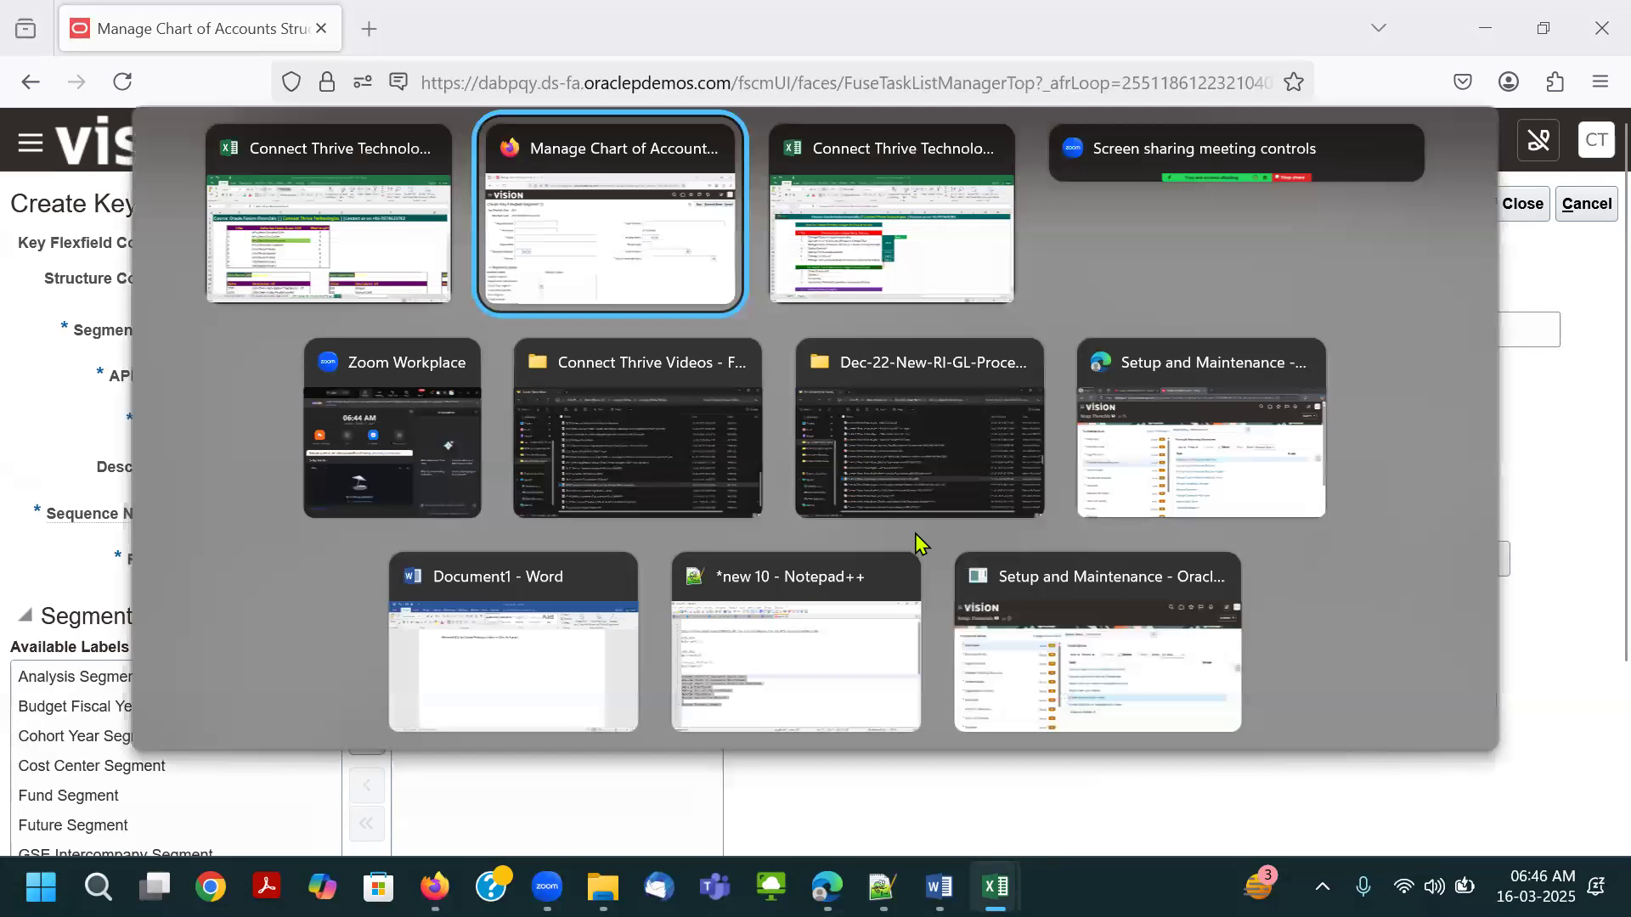
key(alt+Tab)
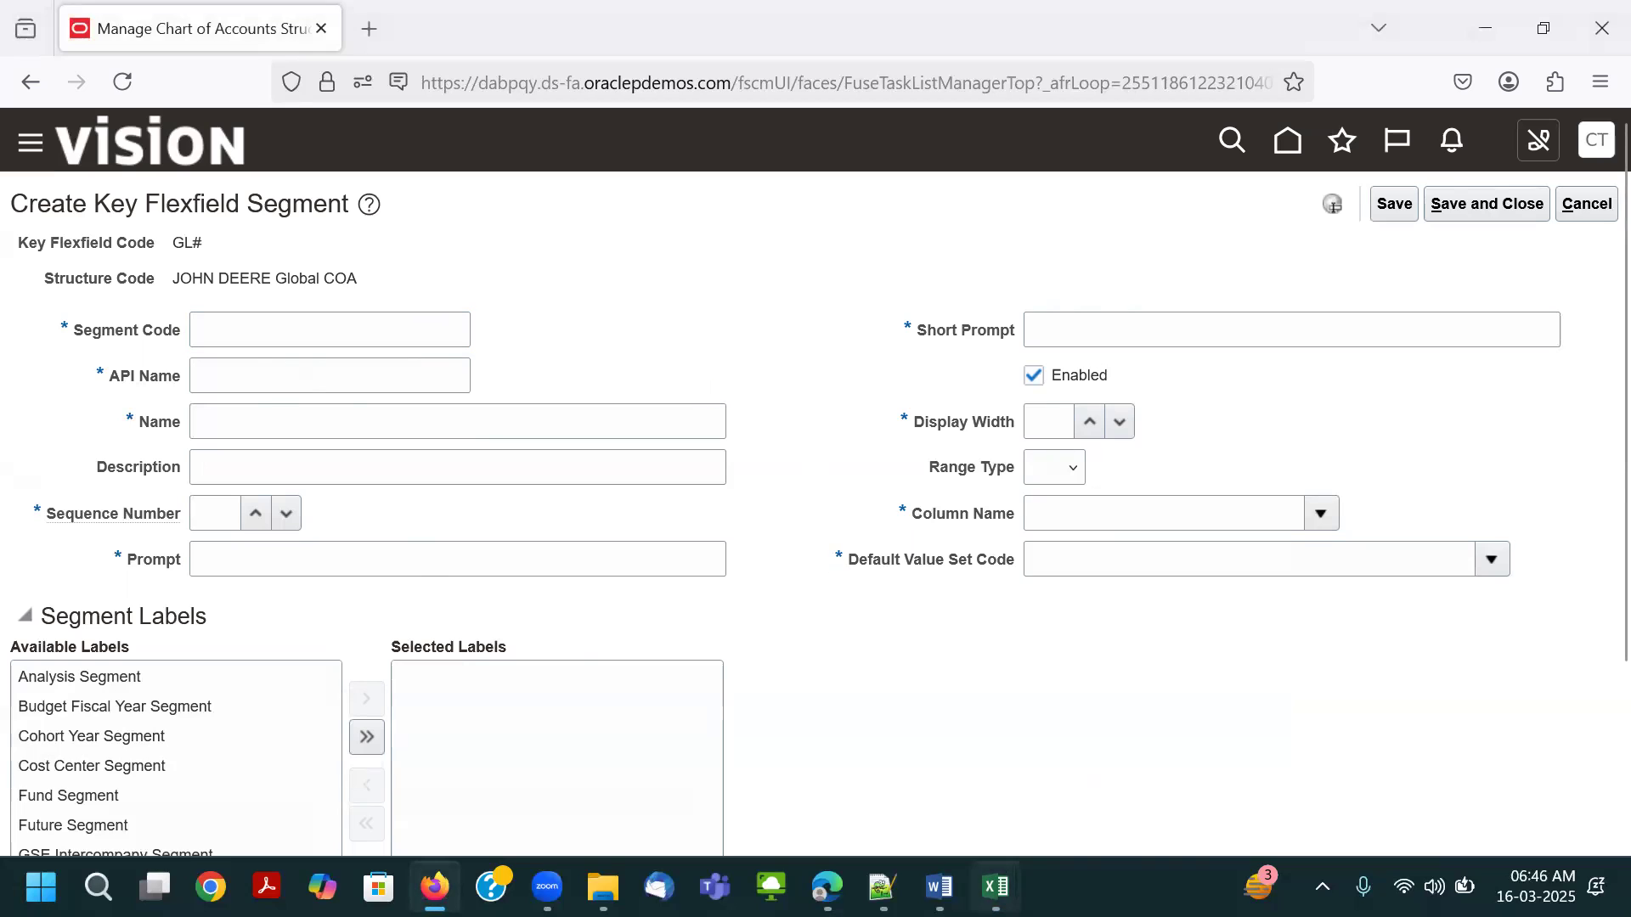
mouse_move(995, 887)
click(1139, 739)
mouse_move(435, 886)
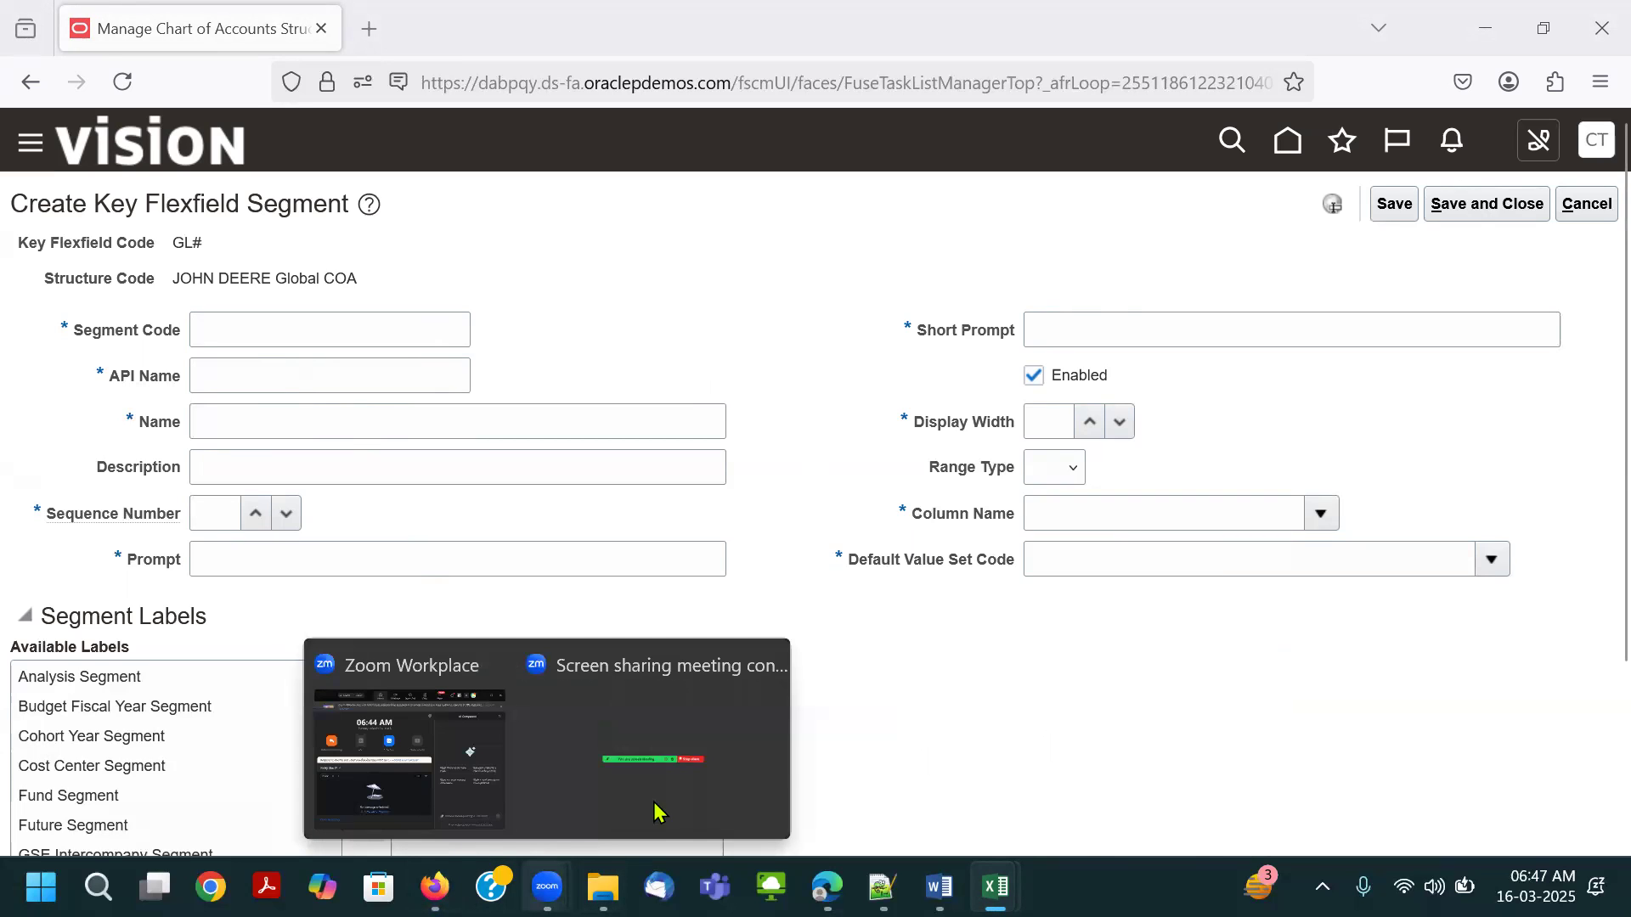
click(824, 237)
click(1072, 764)
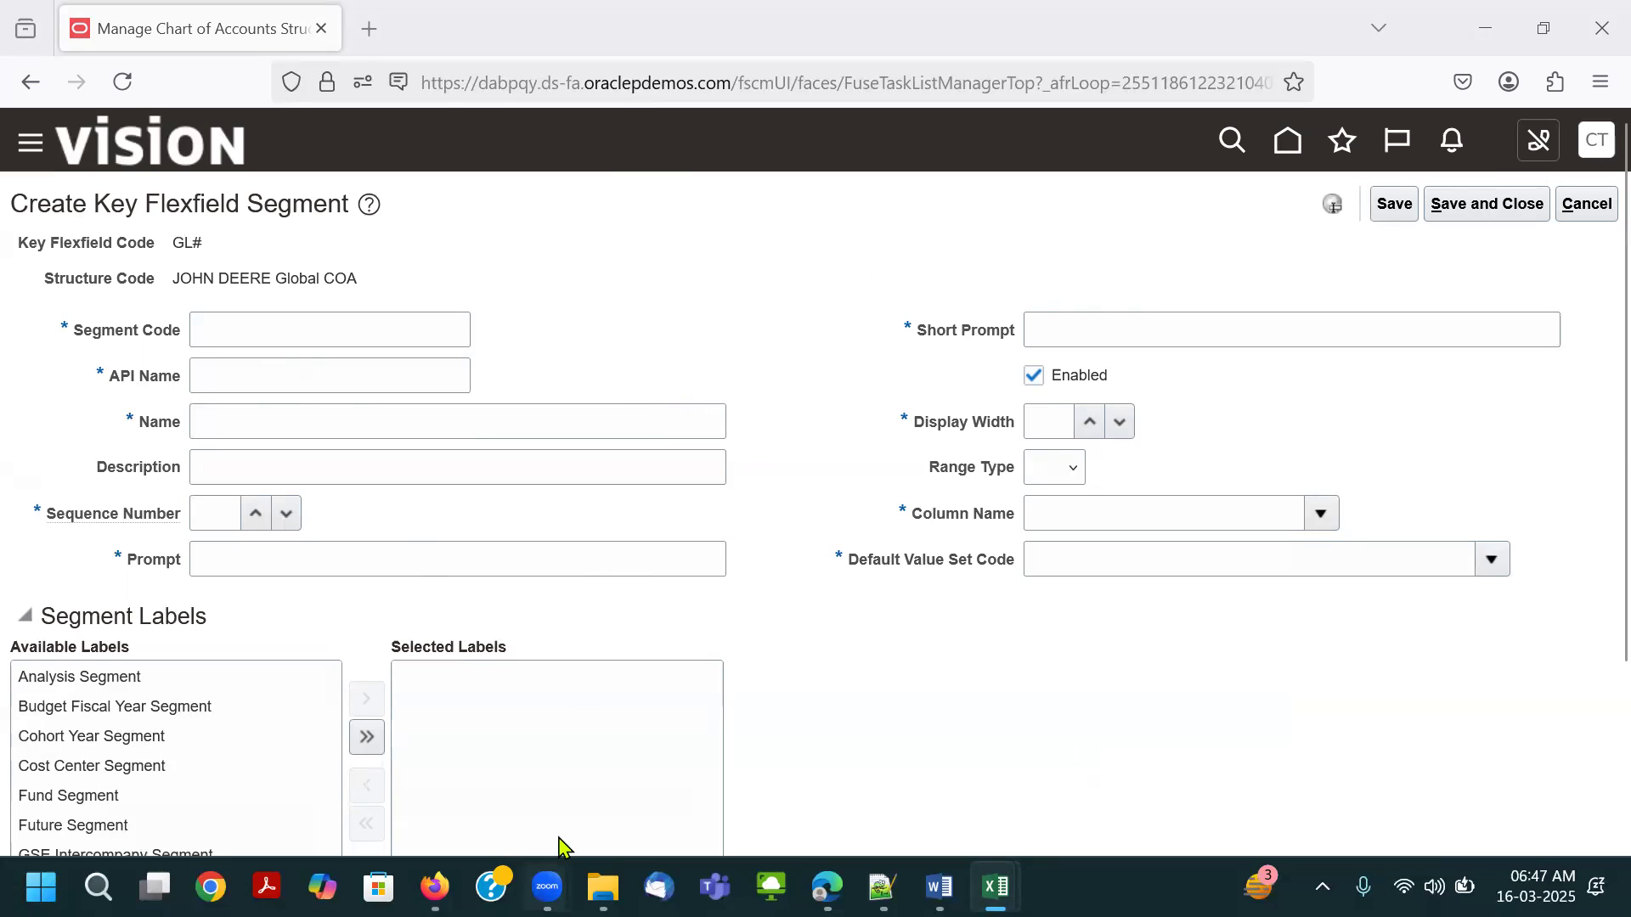
mouse_move(548, 888)
click(665, 768)
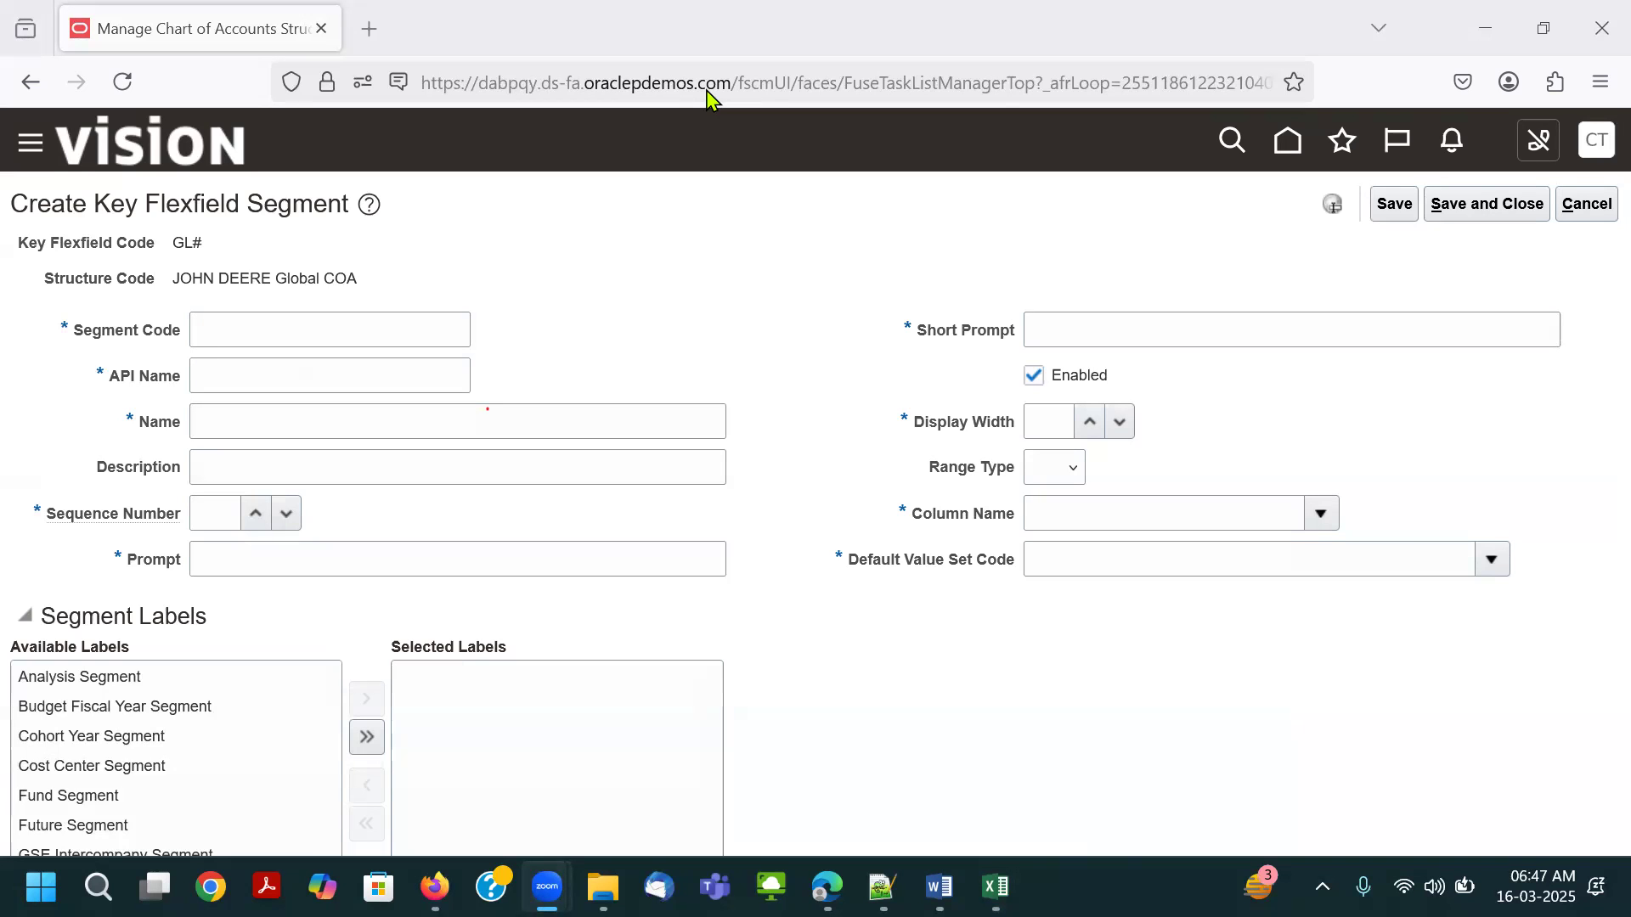
mouse_move(990, 857)
click(1066, 785)
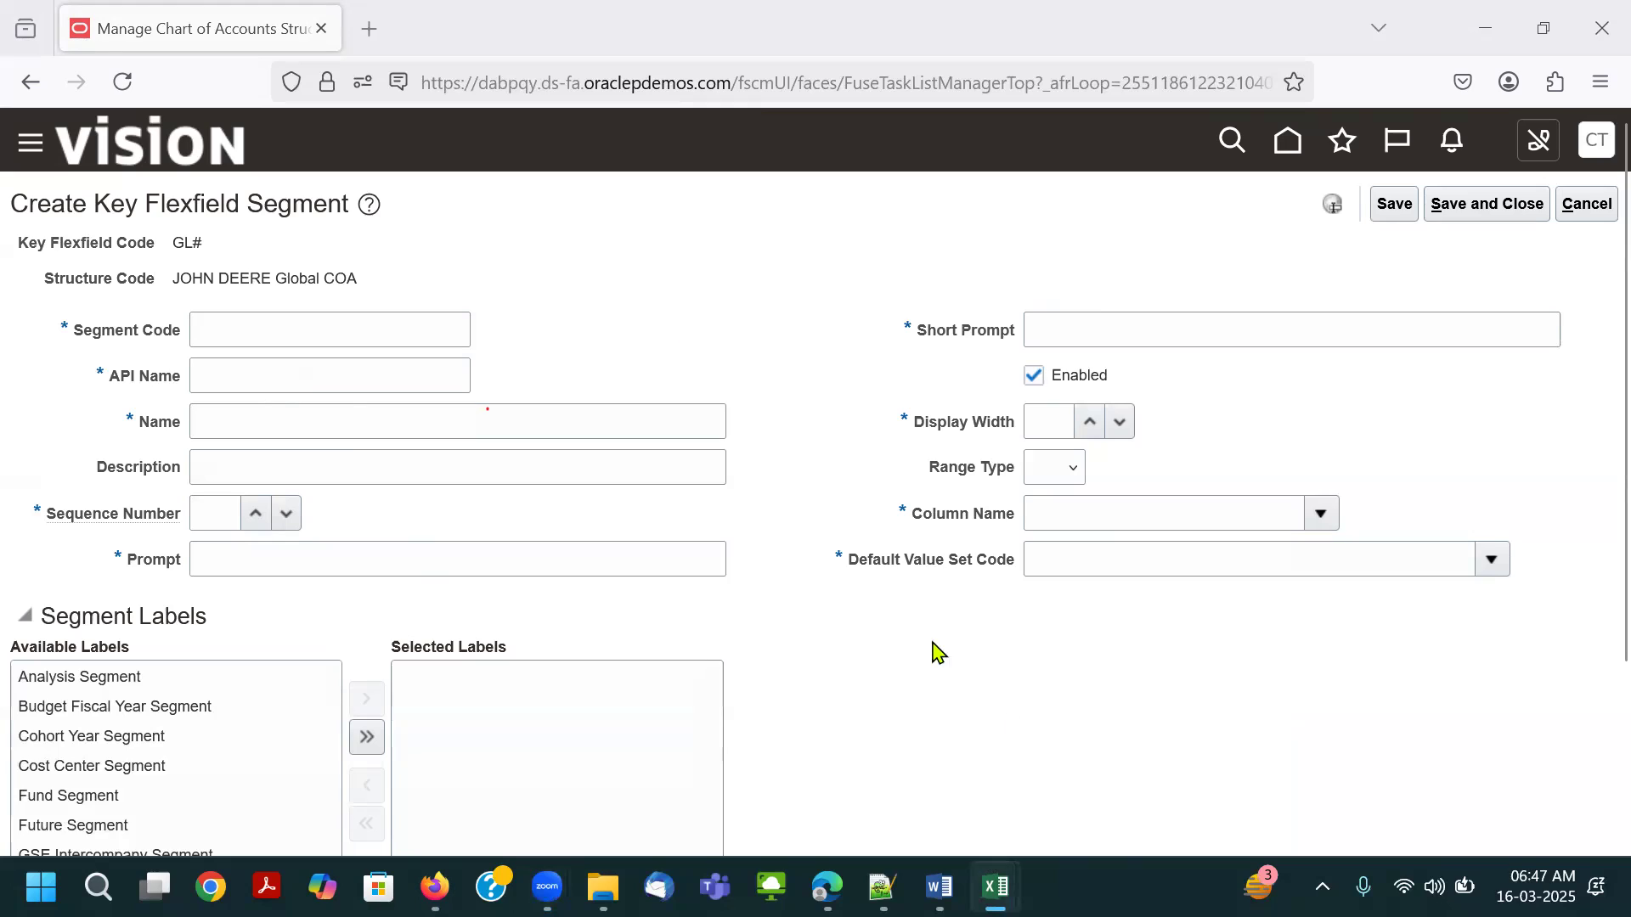
Copy the text "Inter Company" from cell C7 of the Excel class notes and return to the segment form in the browser.
click(550, 77)
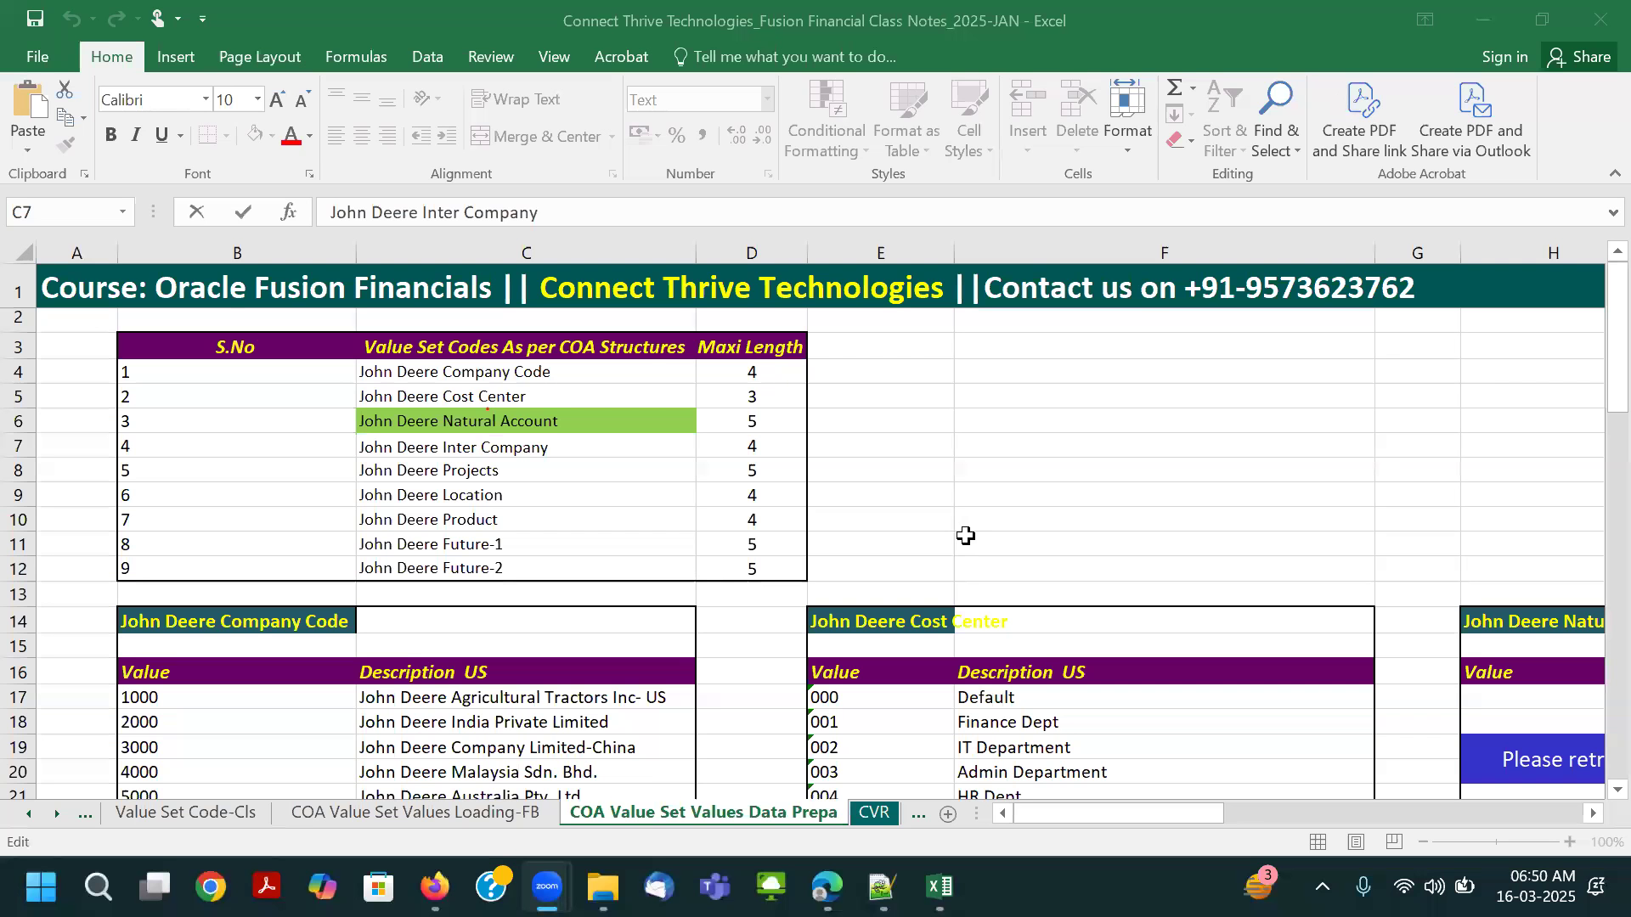
click(569, 329)
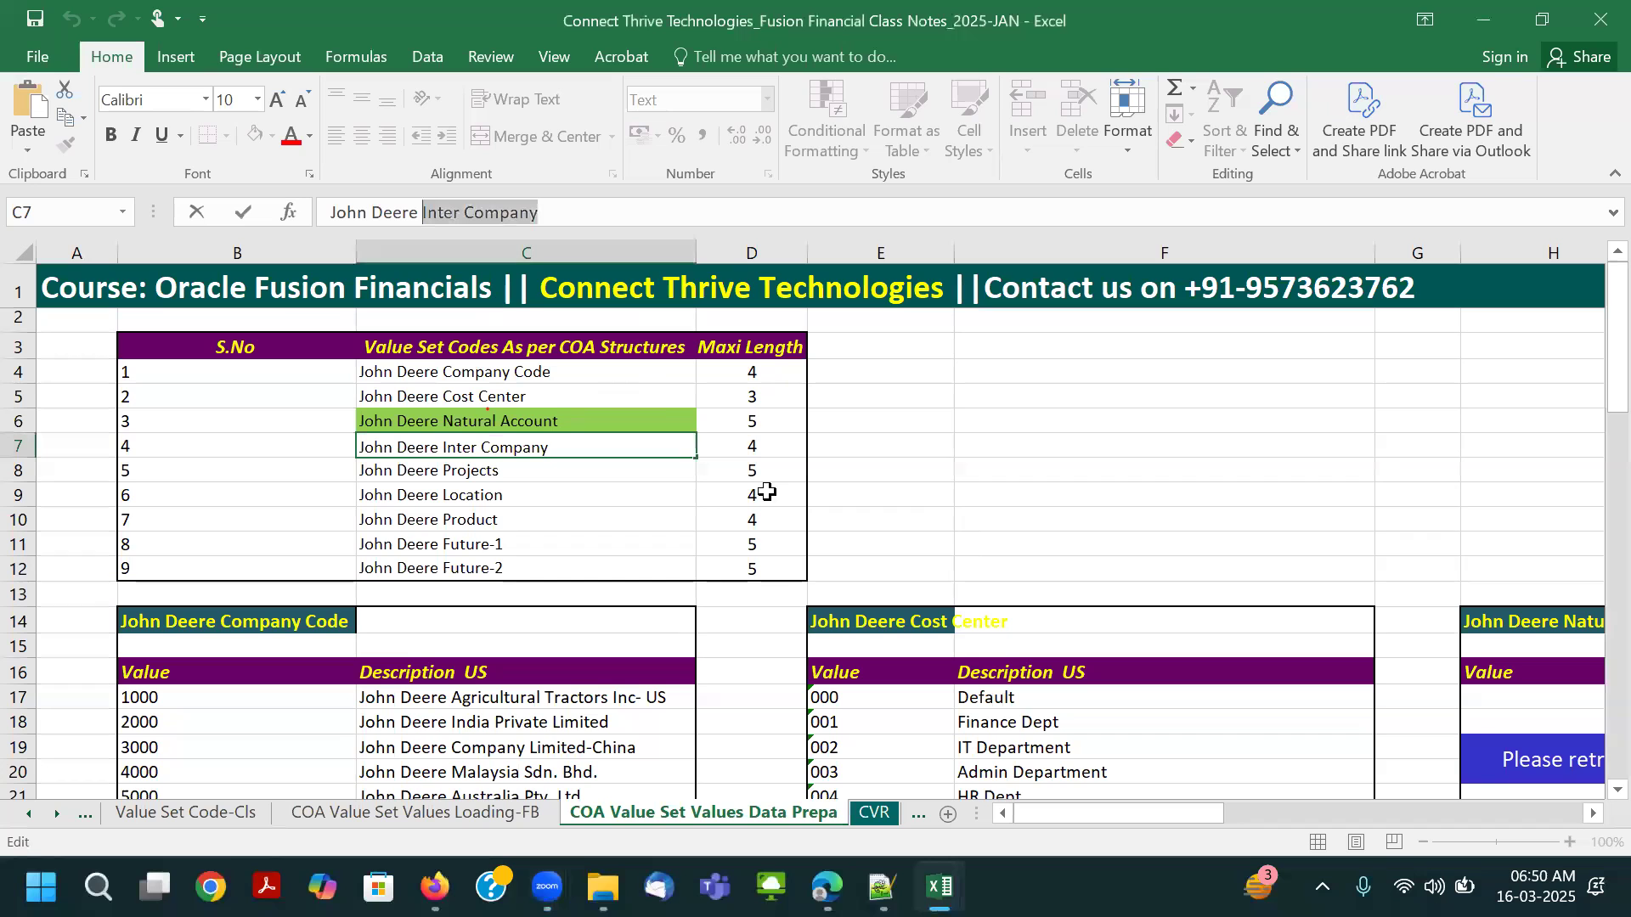
key(alt+Tab)
key(Tab)
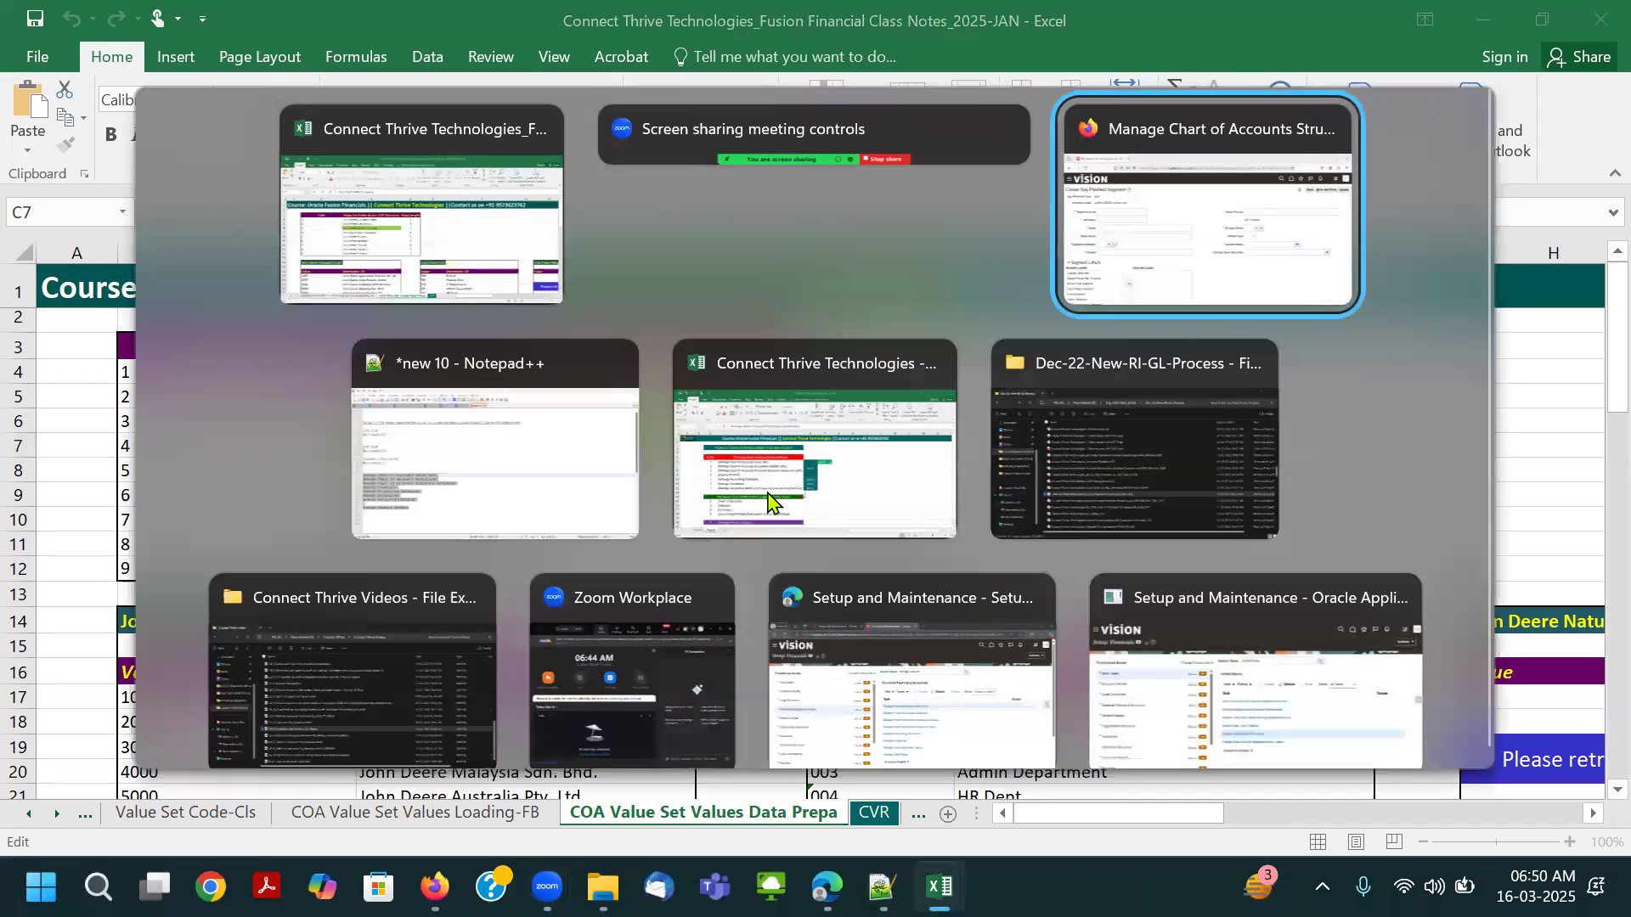
Enter Inter Company as the segment code, name and description, letting the API name fill in as interCompany.
text(Inter Company)
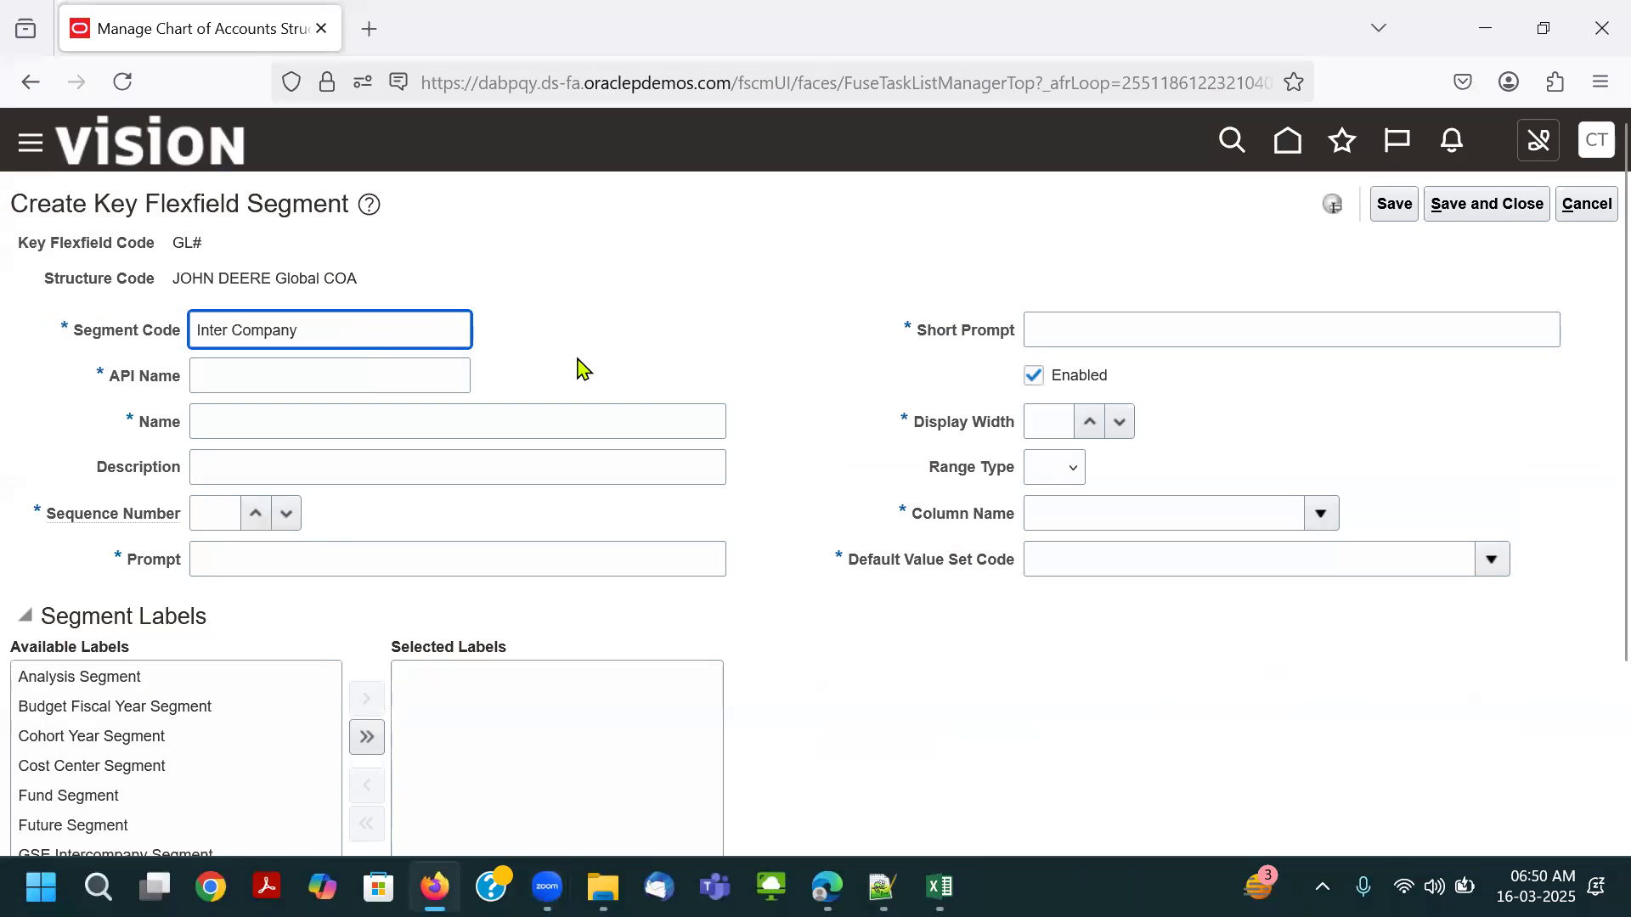
key(Tab)
key(Tab)
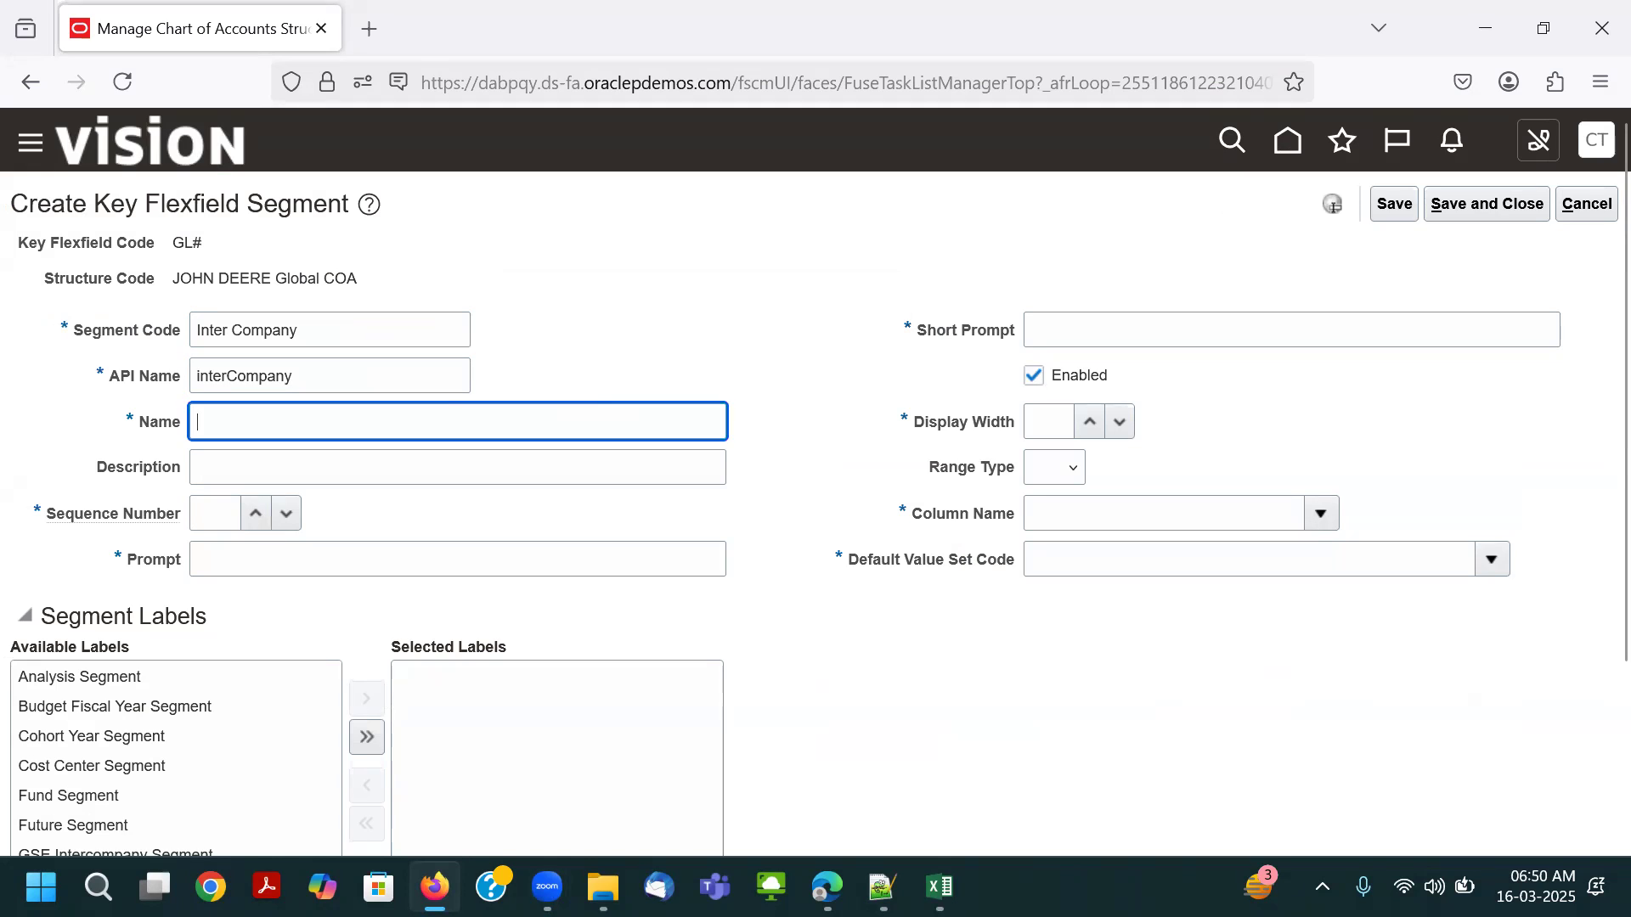
text(Inter Company)
key(Tab)
text(Inter Company)
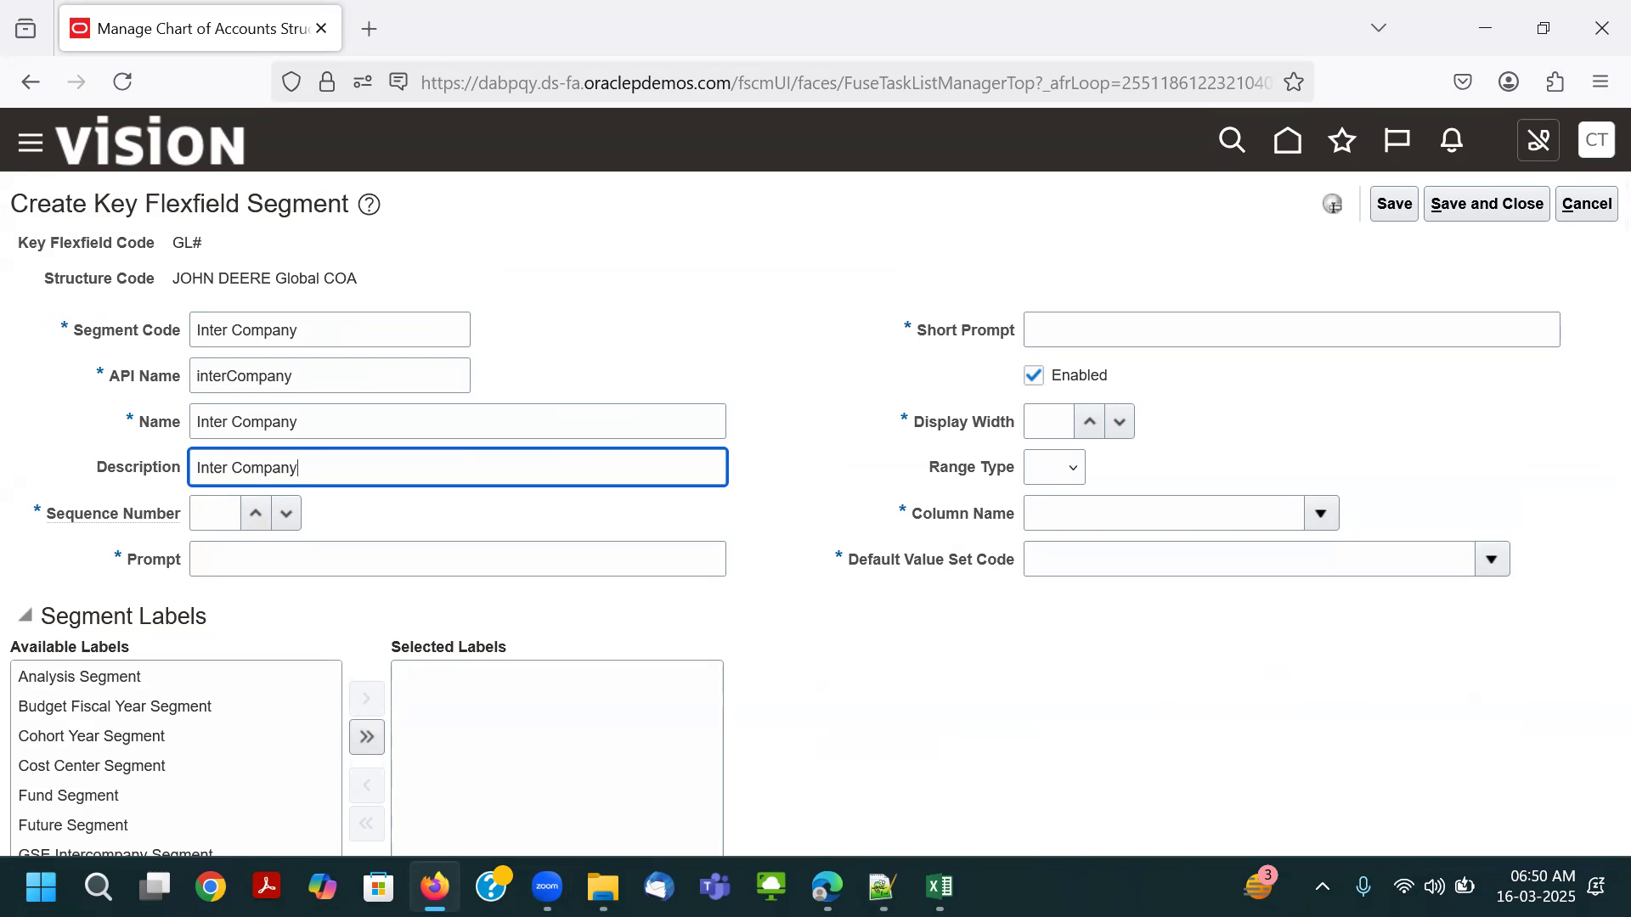
Set the sequence number to 4 and enter Inter Company as the prompt and short prompt.
click(222, 505)
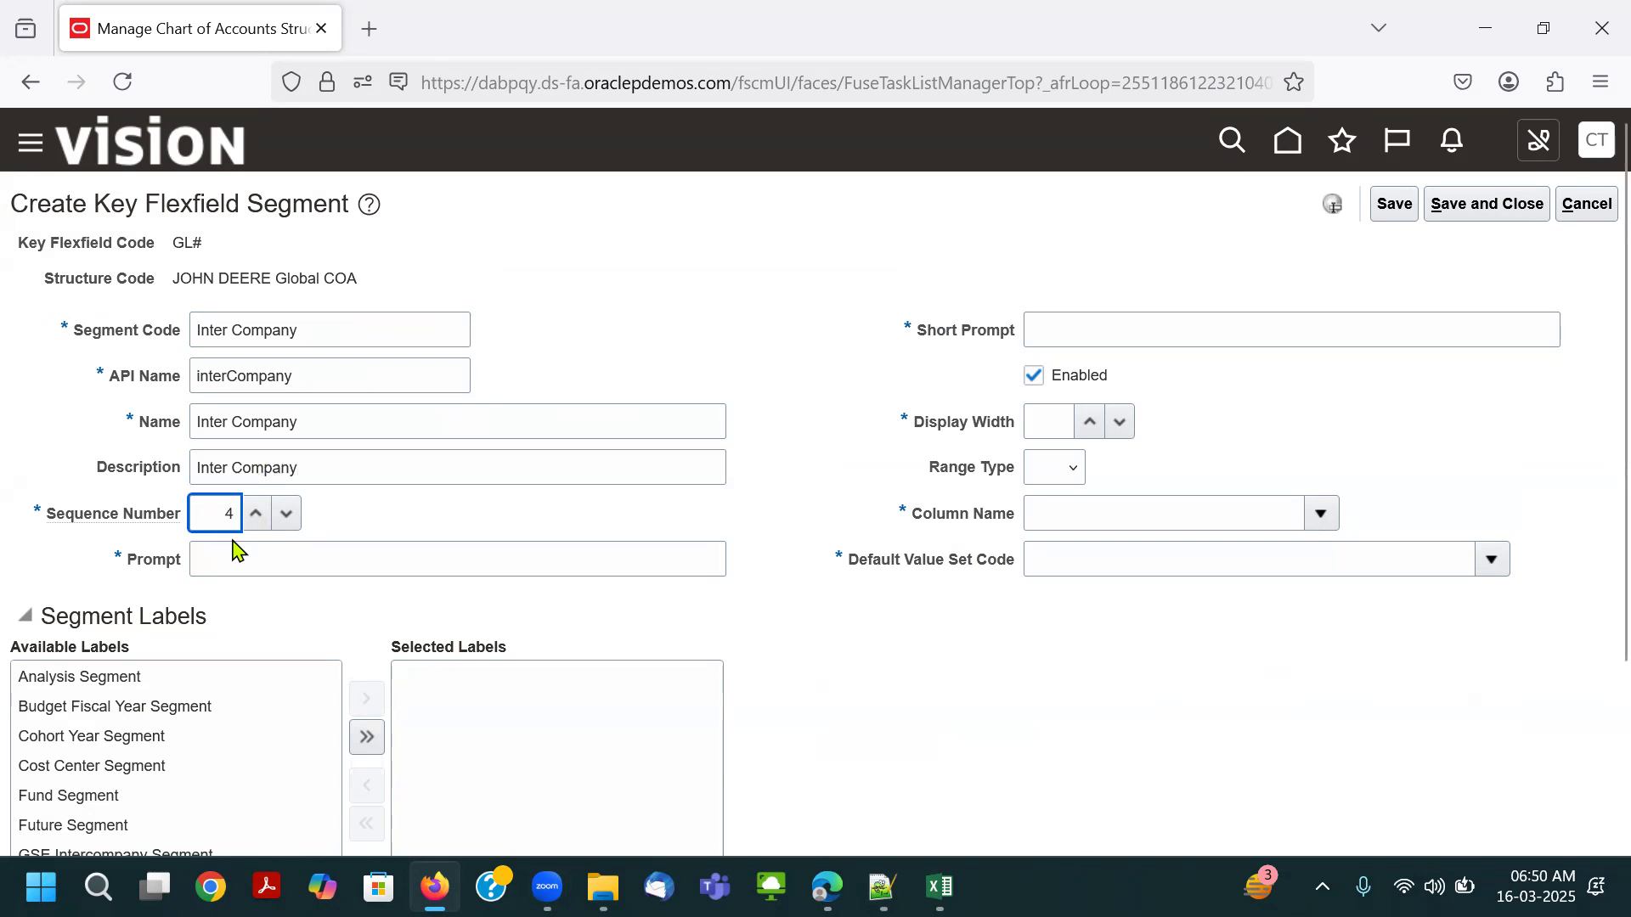
click(236, 552)
text(Inter Company)
click(1089, 330)
text(Inter Company)
Set the Inter Company segment's display width to 5 and choose its column name.
click(1053, 419)
click(1319, 514)
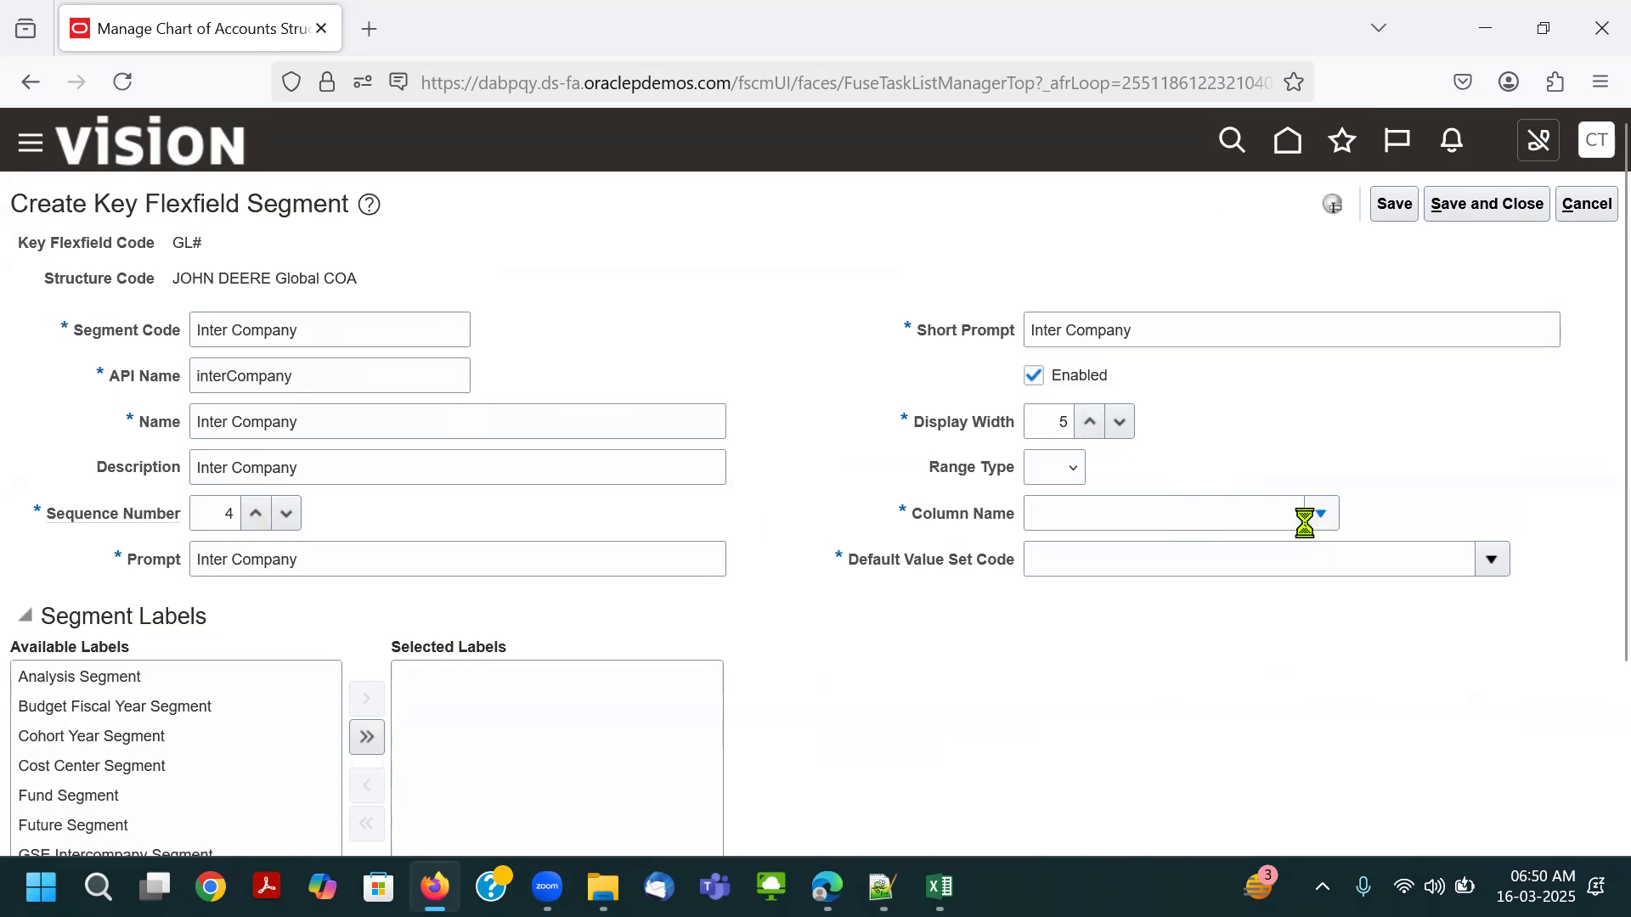
click(1089, 597)
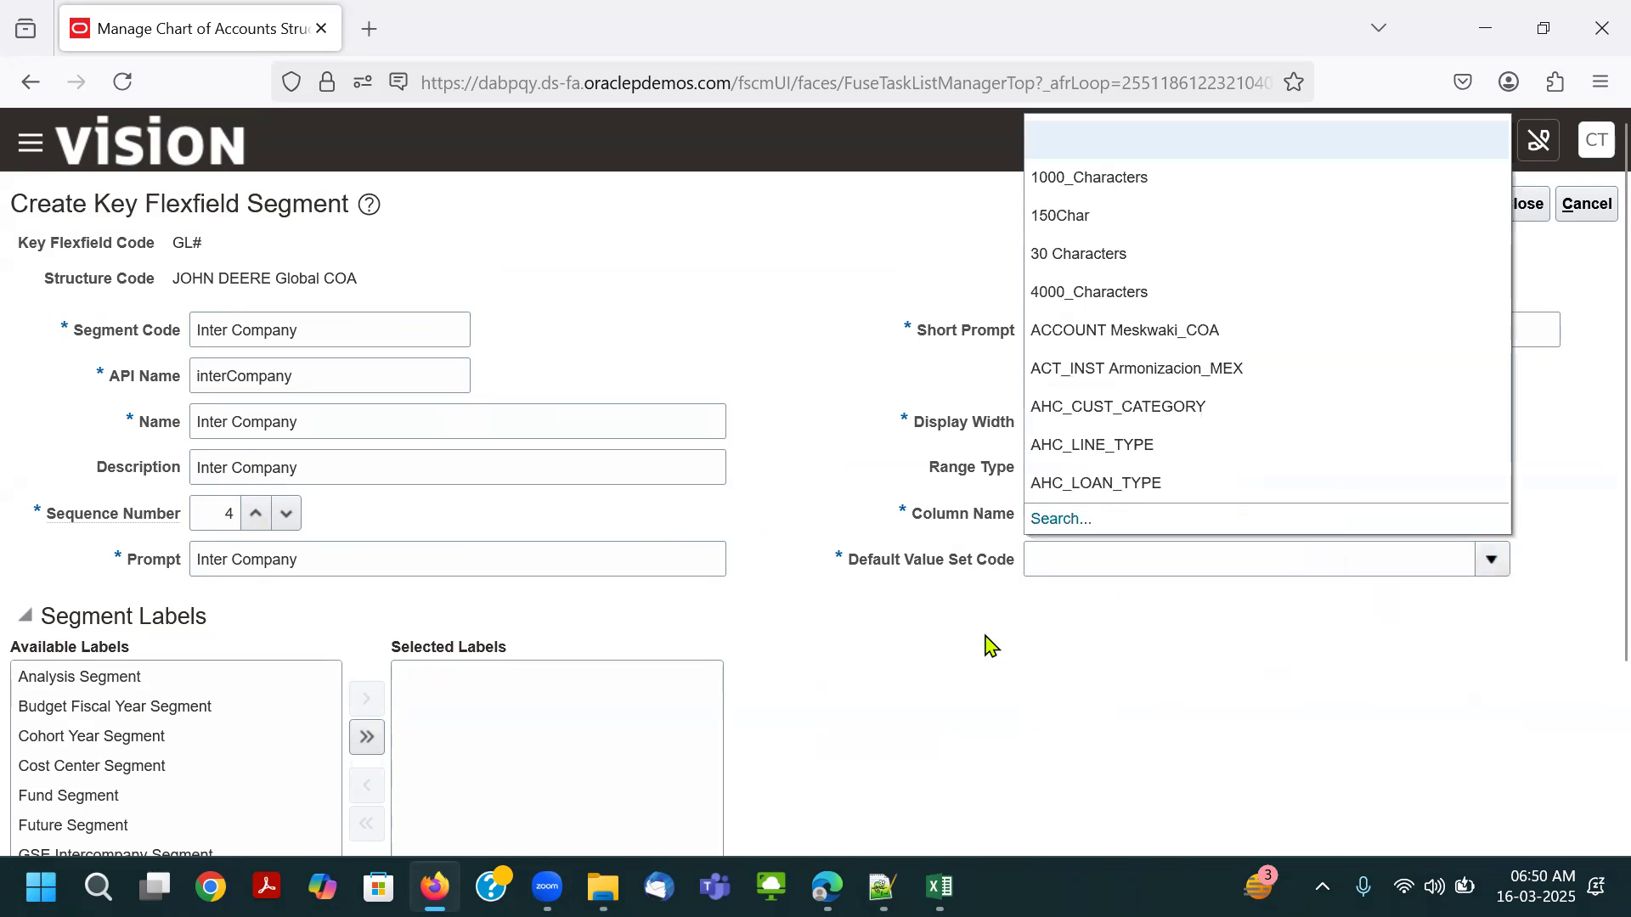
Search the value sets for "JOHn" and choose John Deere Inter Company as the segment's default value set code.
click(1062, 519)
click(484, 353)
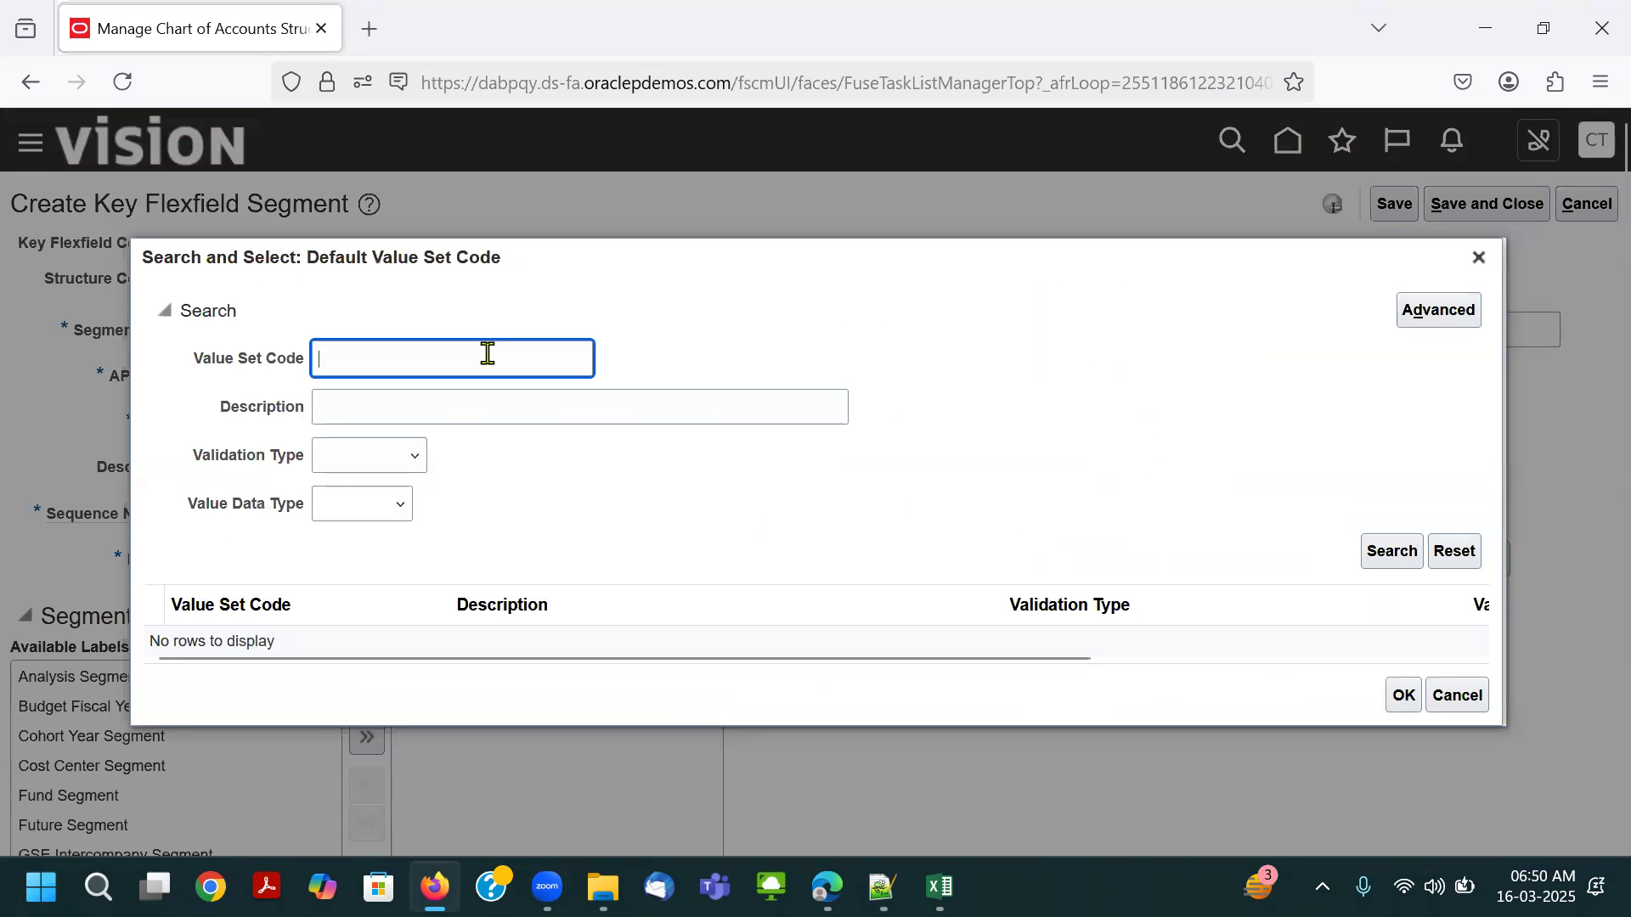
text(Inter Company)
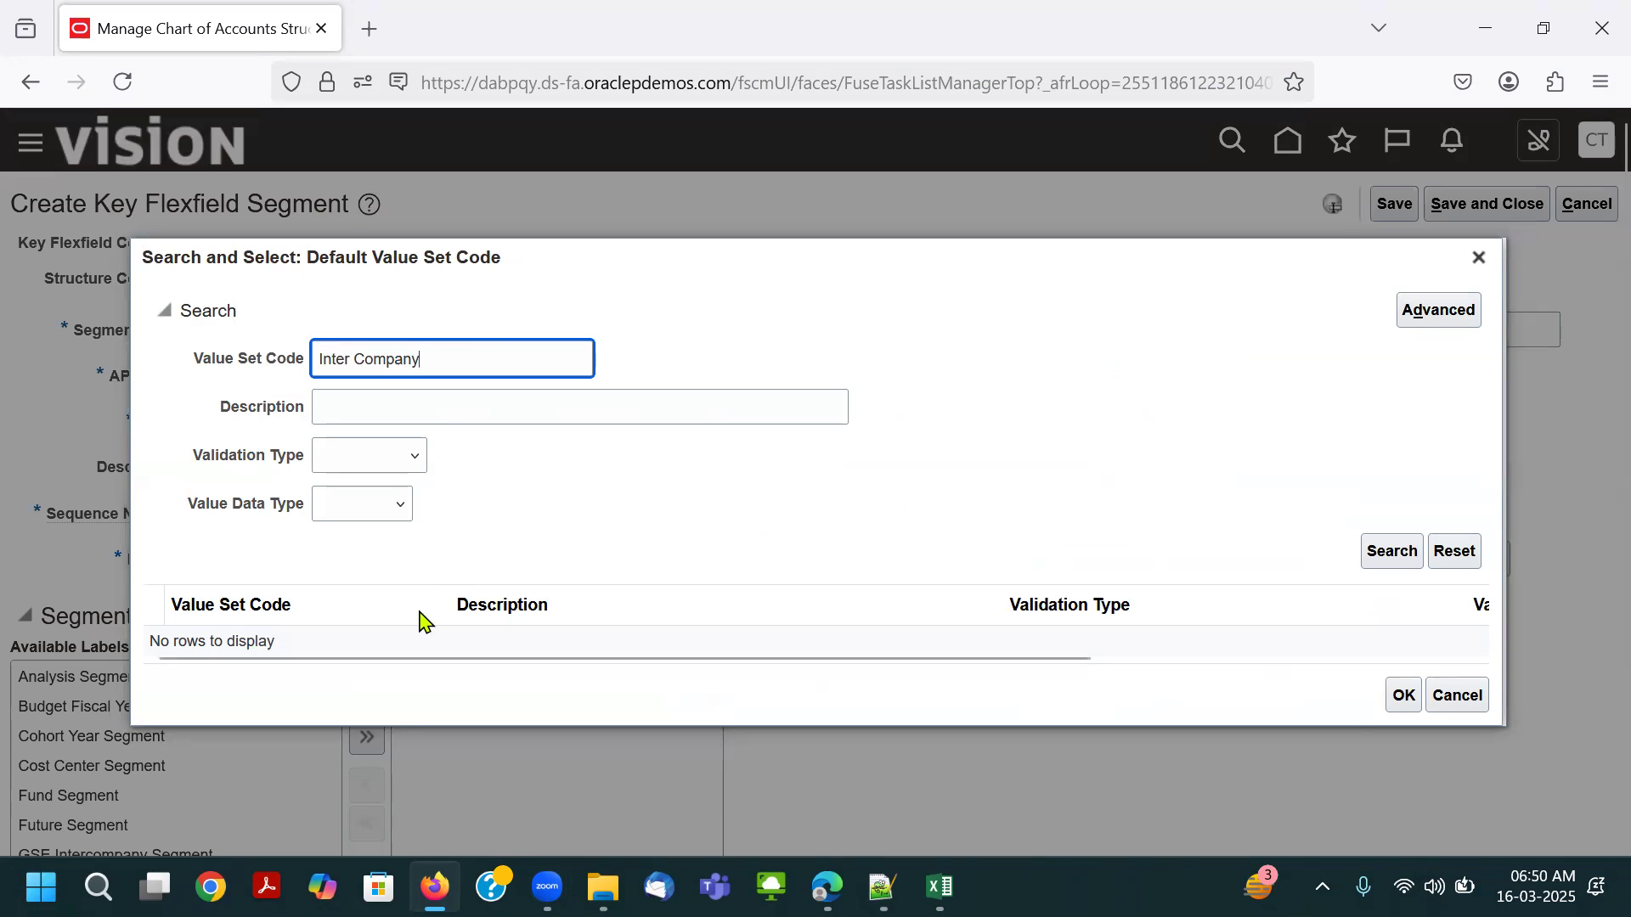
key(ctrl+a)
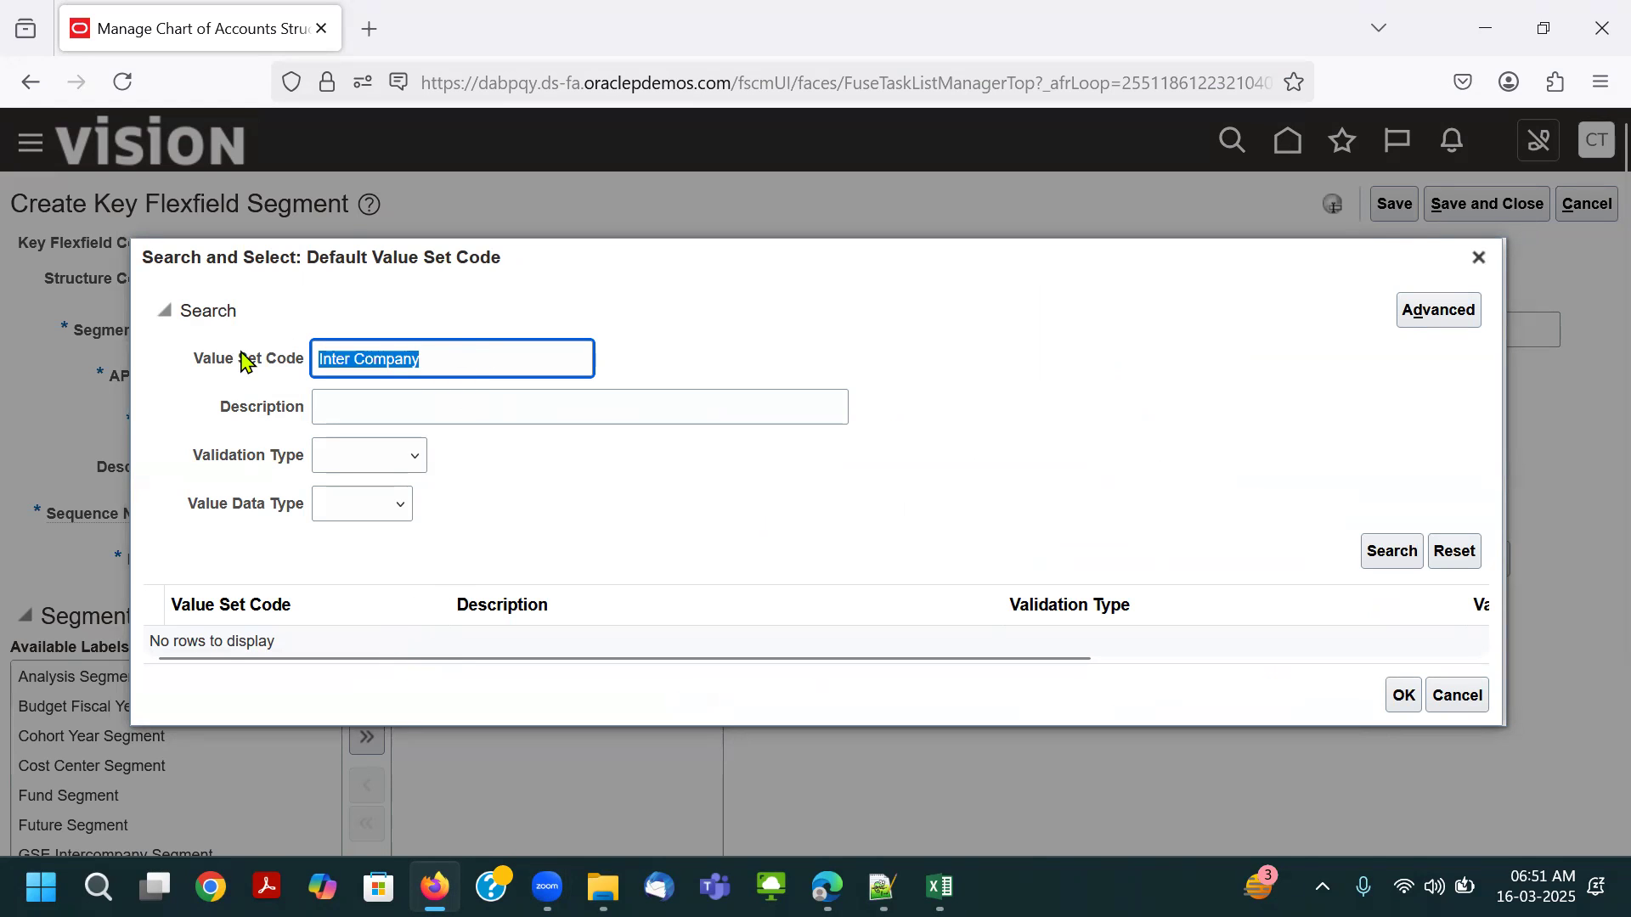
text(JOHn)
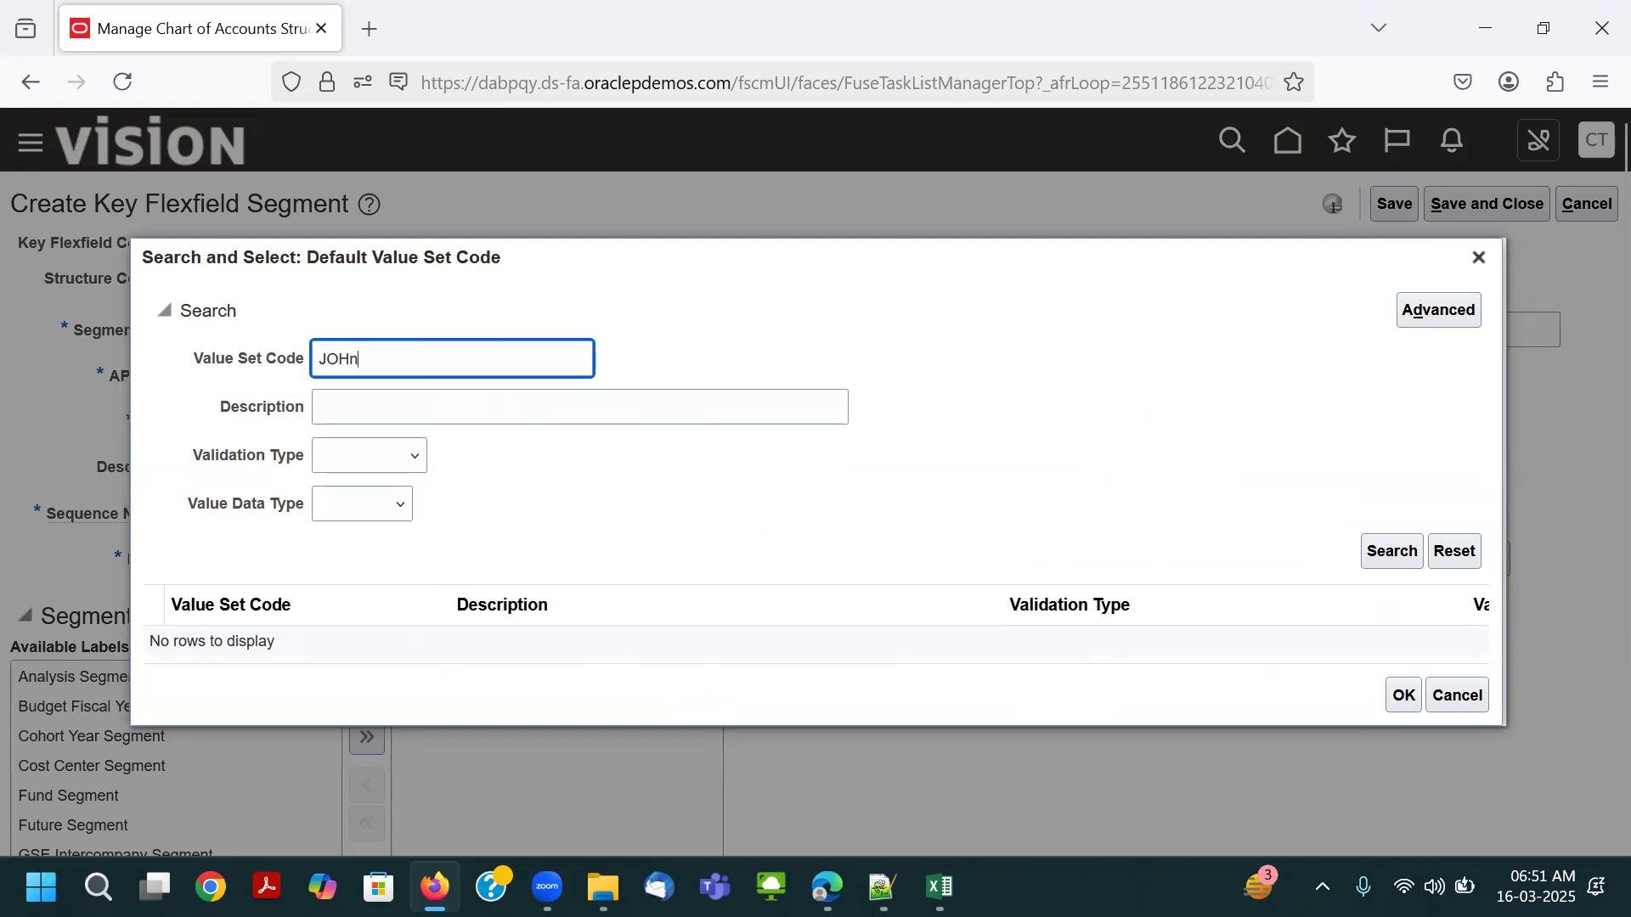
key(Return)
double_click(335, 668)
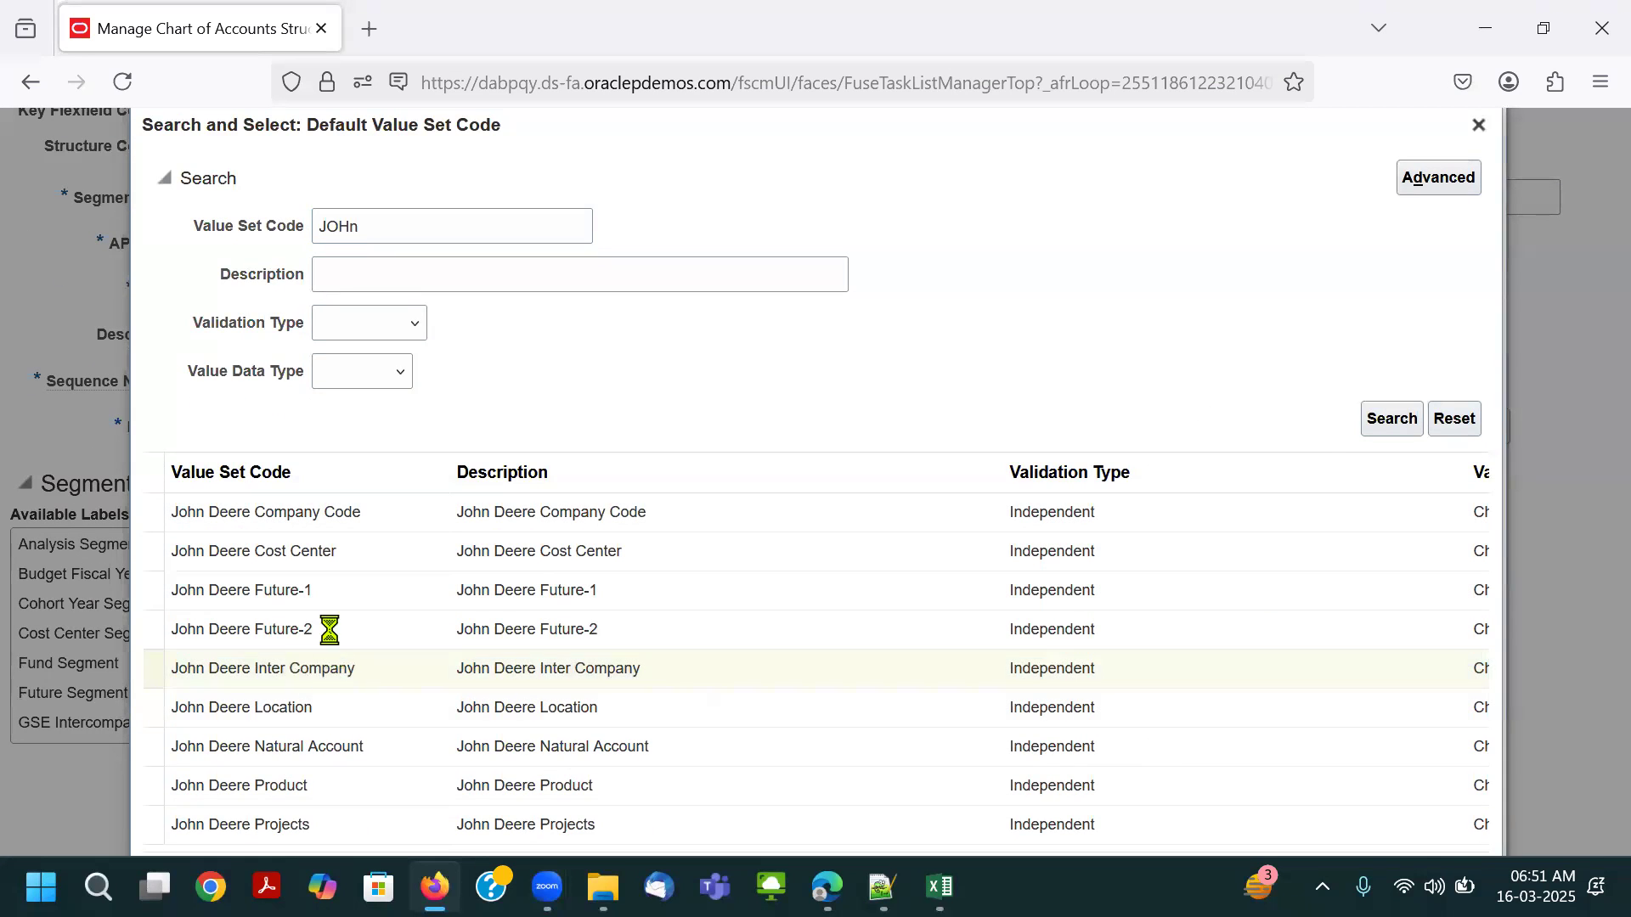
Assign the Intercompany Segment label to the Inter Company segment, and save and close it.
scroll(178, 703, down, 3)
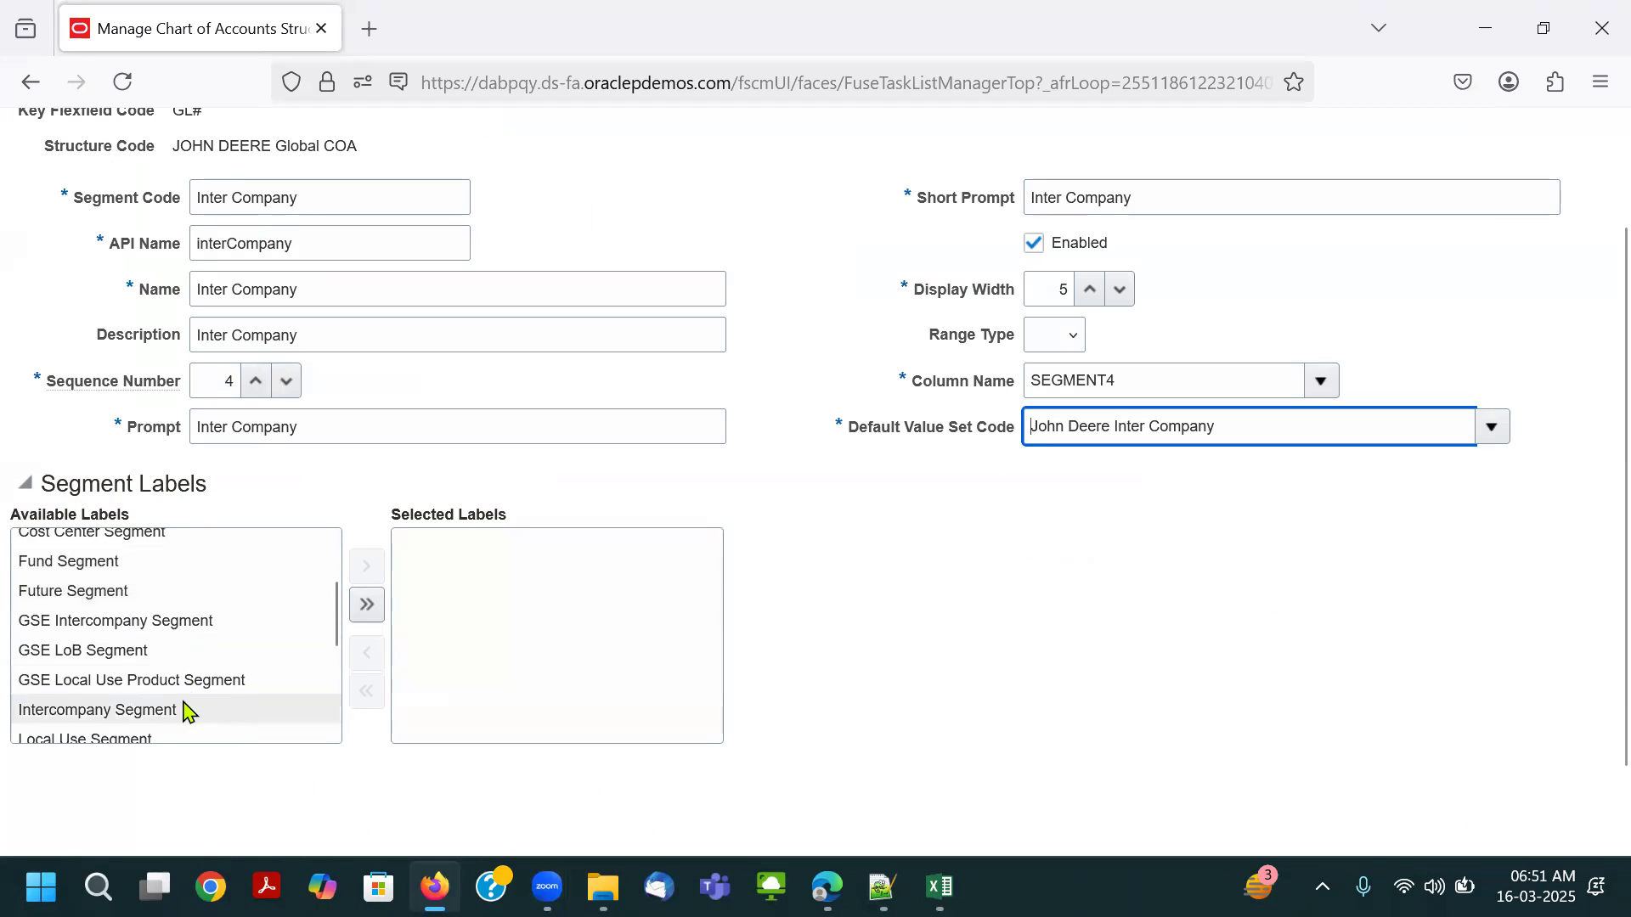
click(169, 707)
click(366, 569)
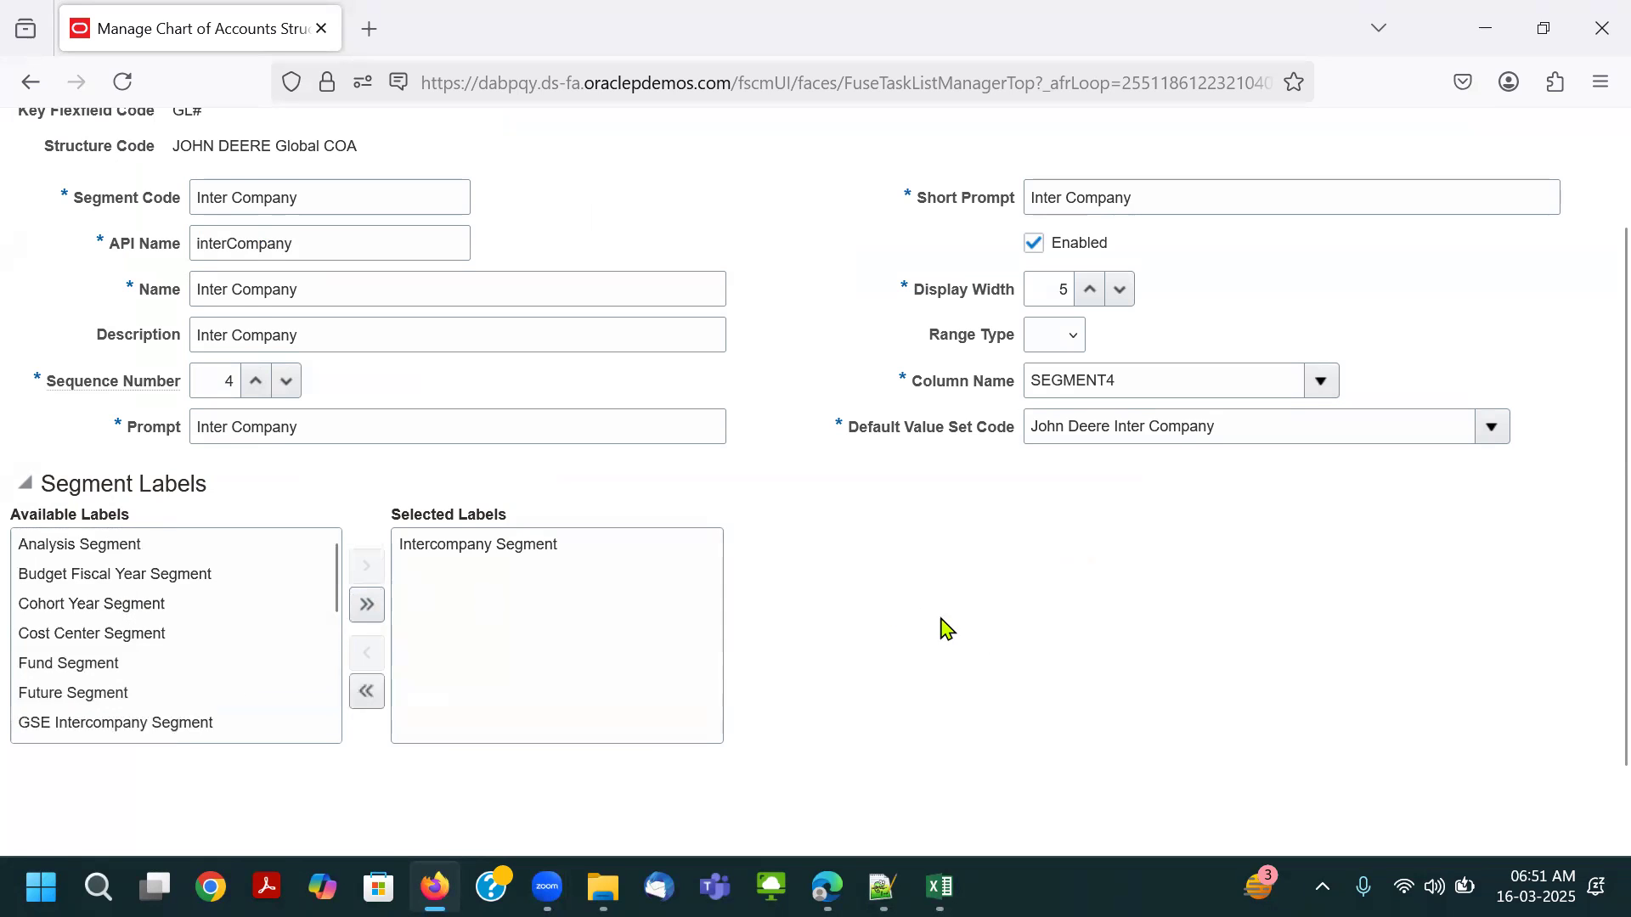
scroll(1125, 654, up, 2)
click(1394, 204)
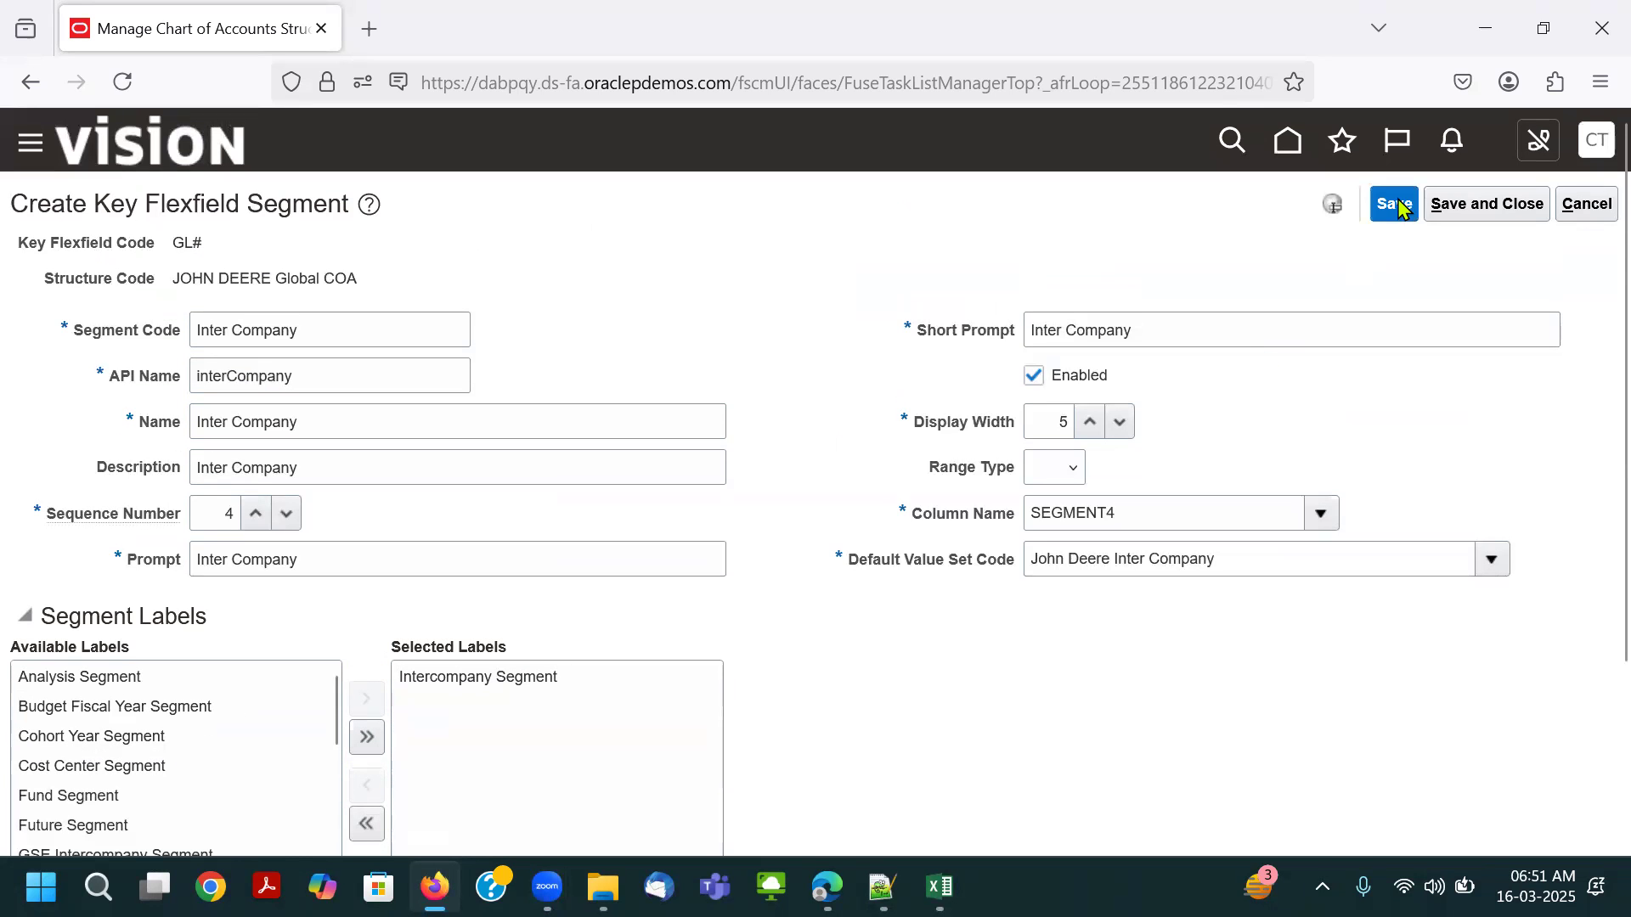
click(1484, 204)
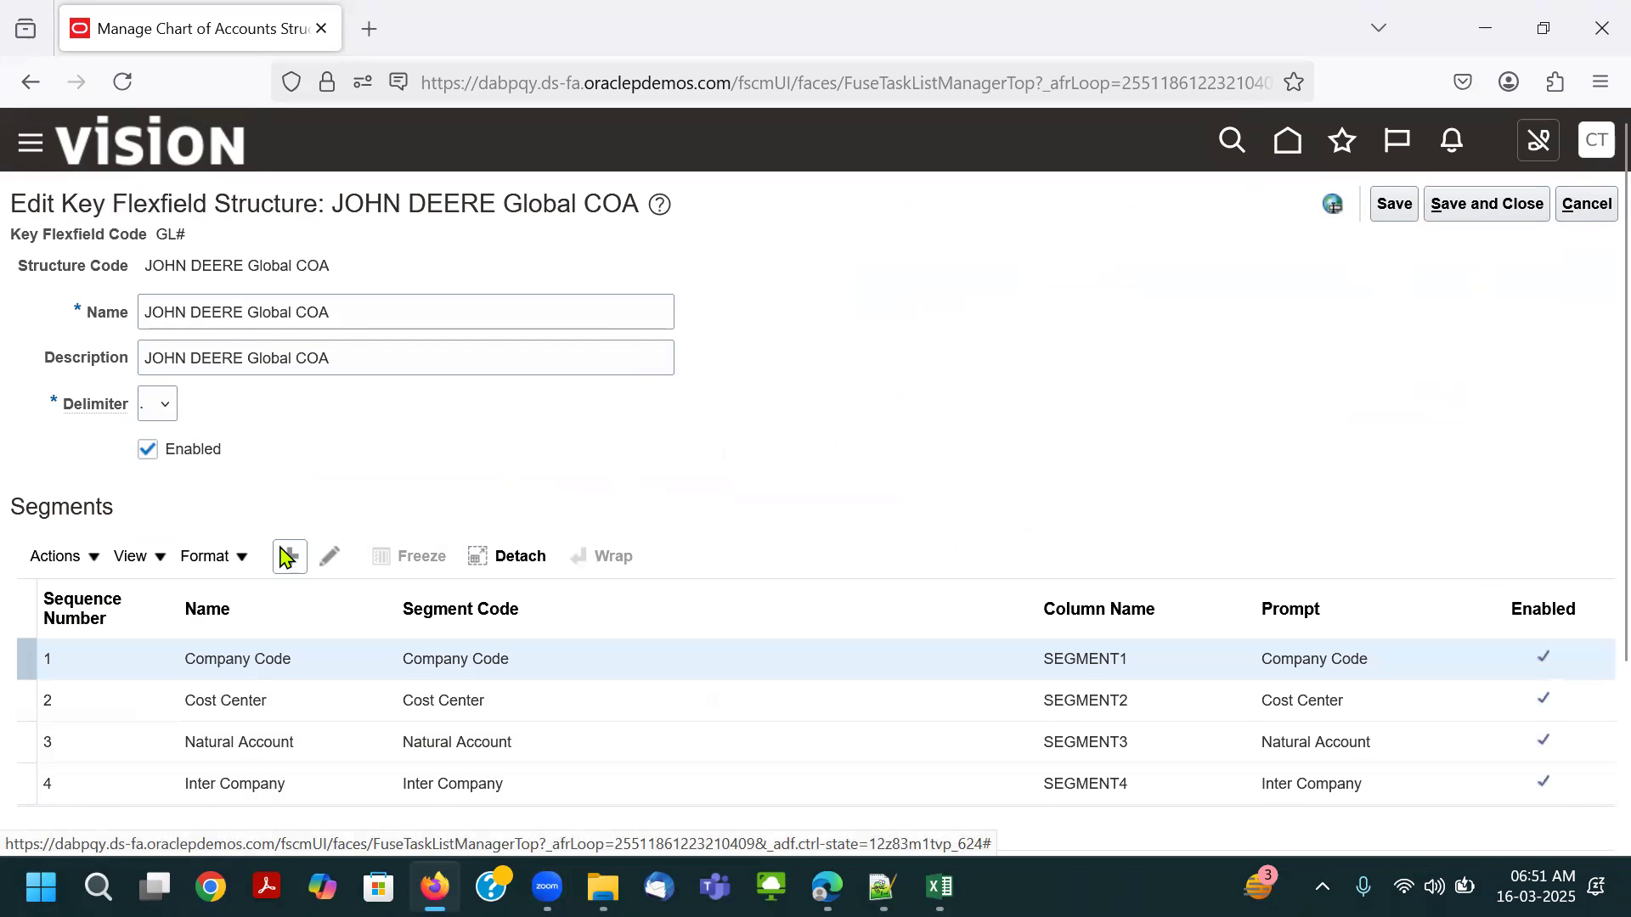
click(322, 334)
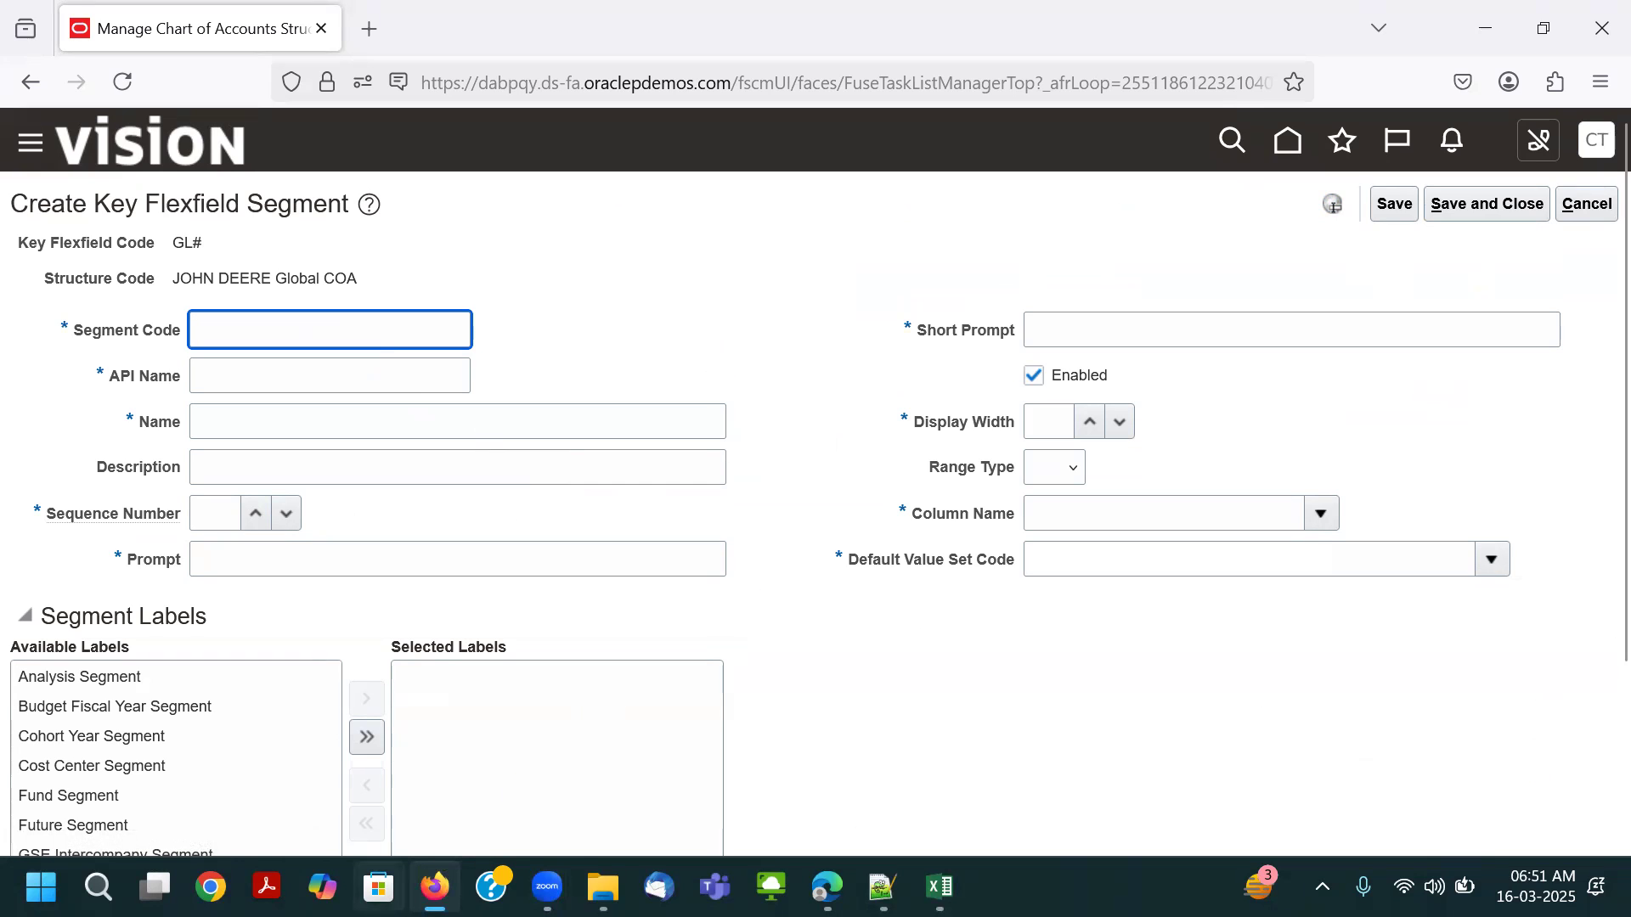
mouse_move(547, 887)
click(680, 771)
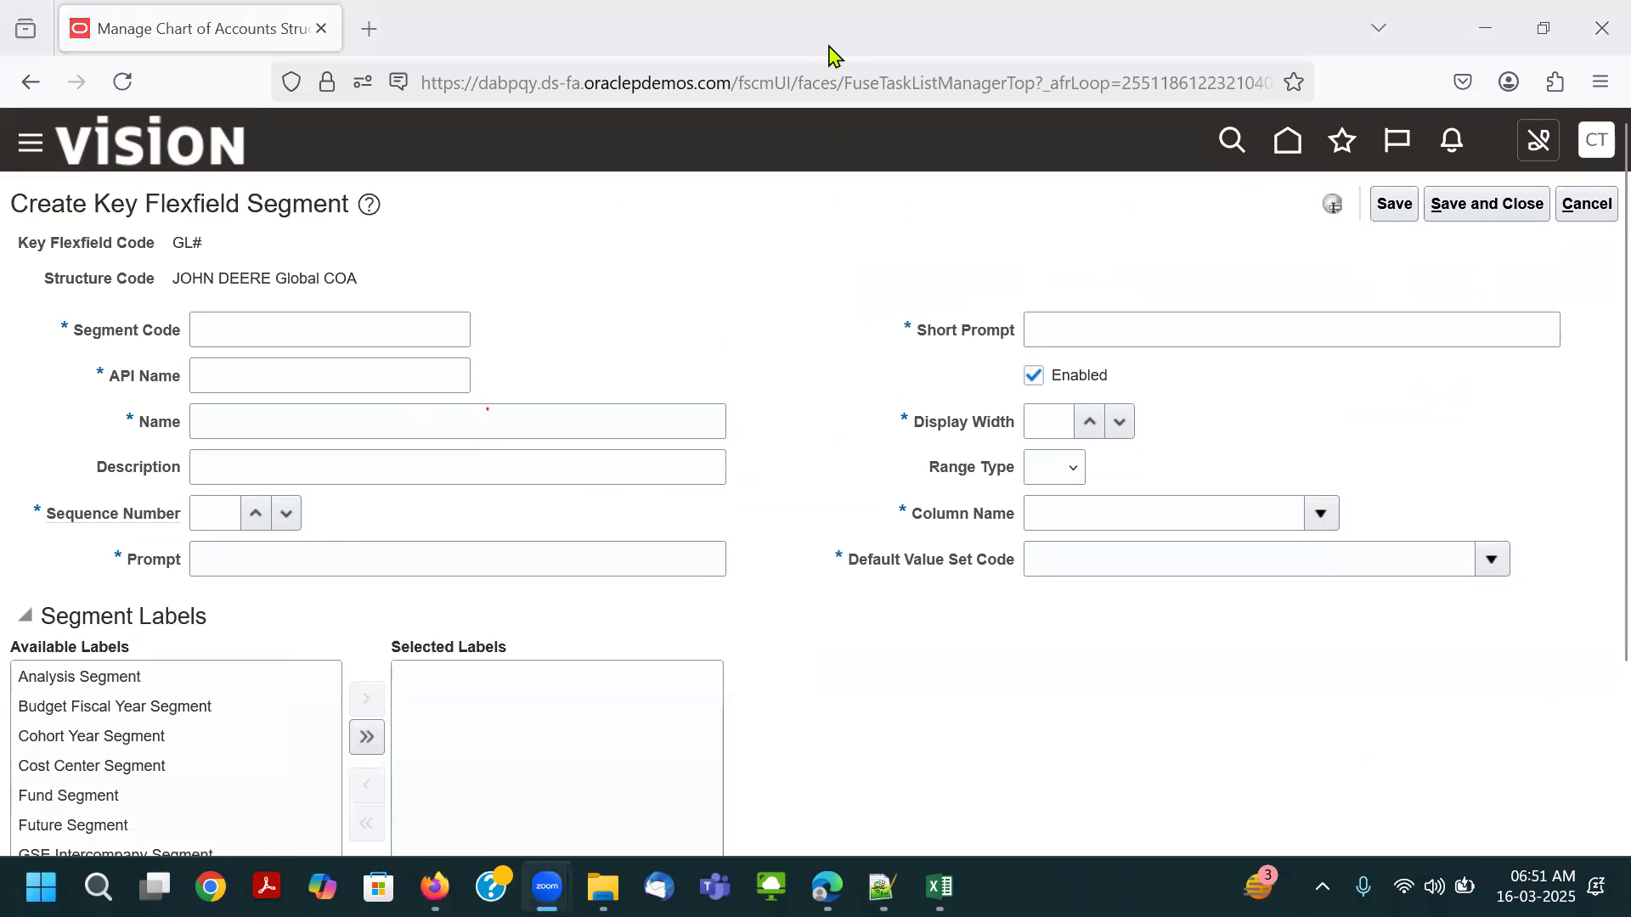
key(alt+Tab)
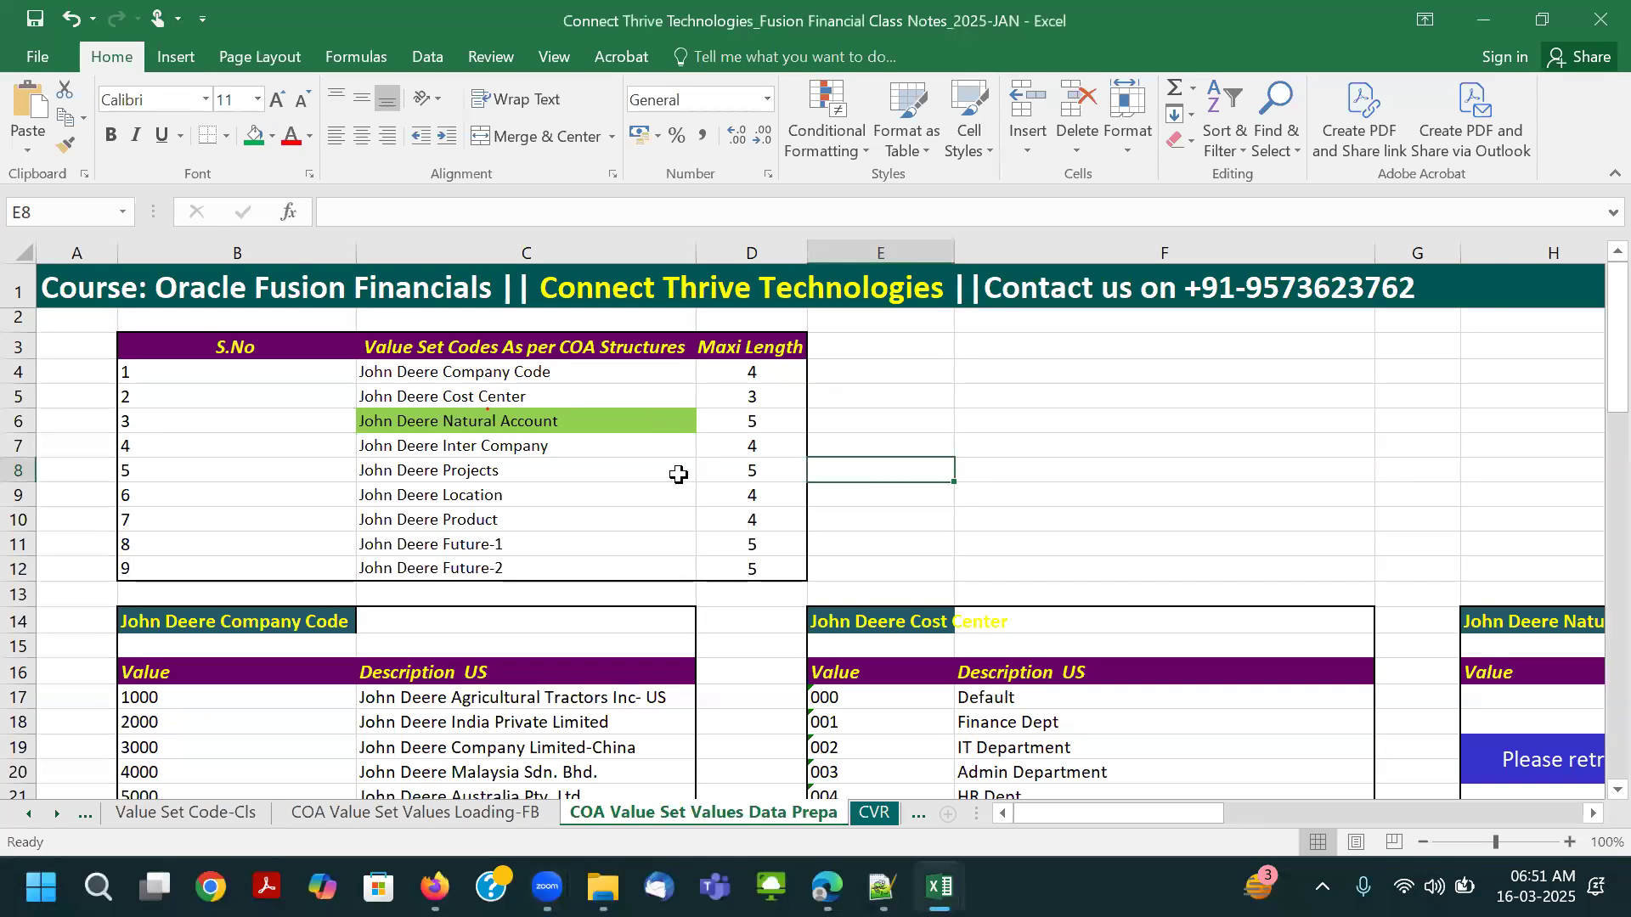
key(alt+Tab)
text(Projects)
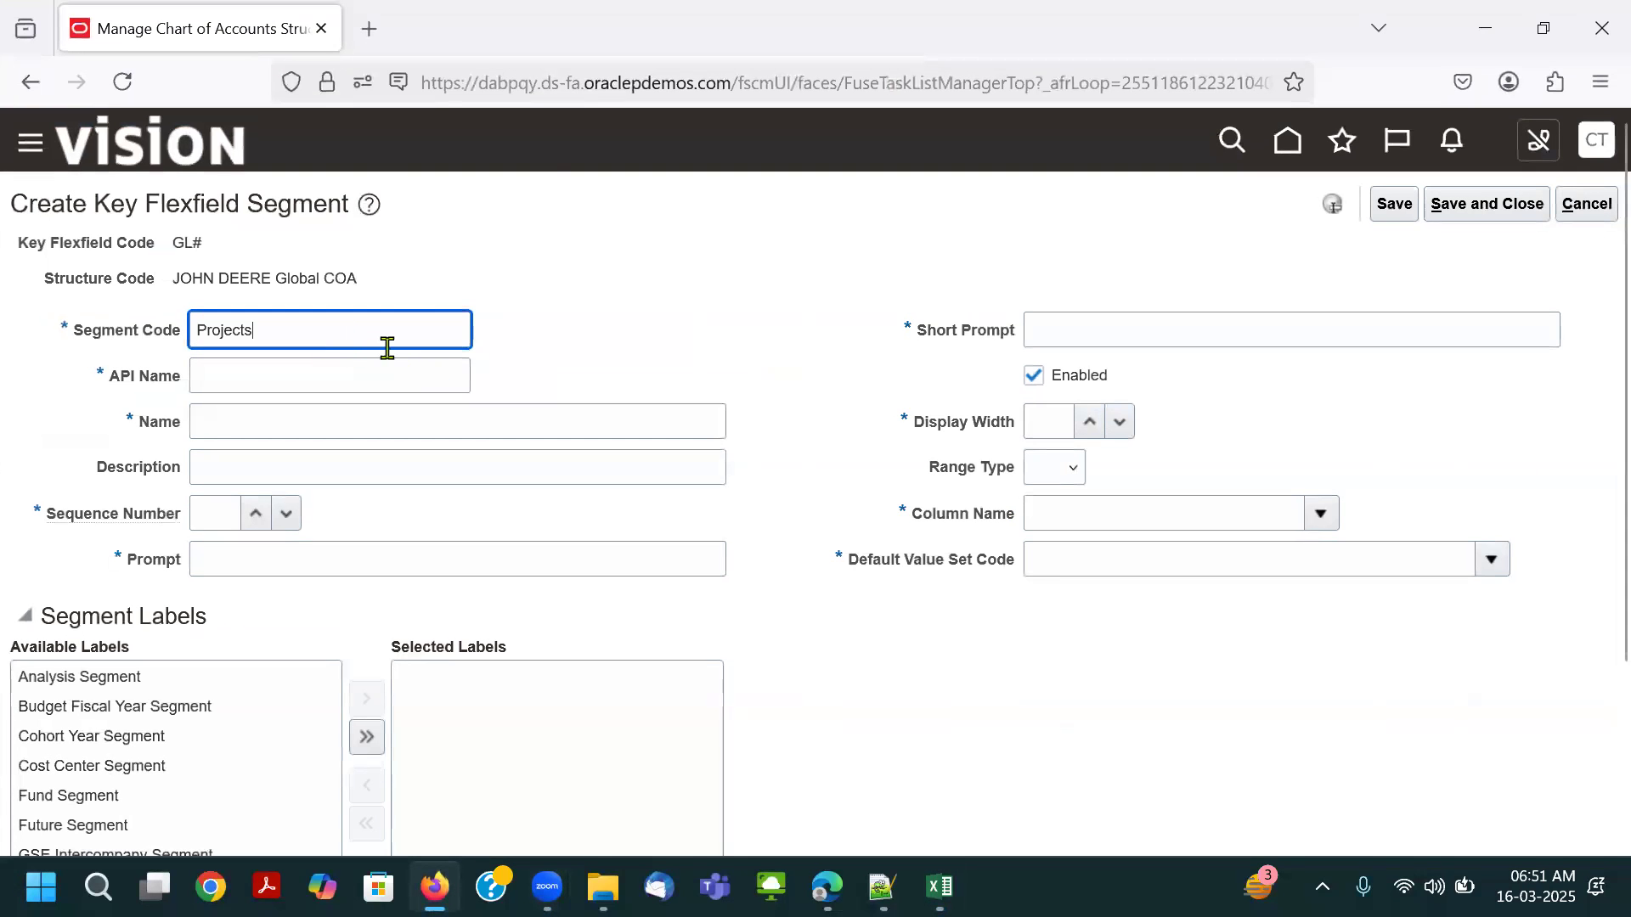
key(Tab)
text(Projects)
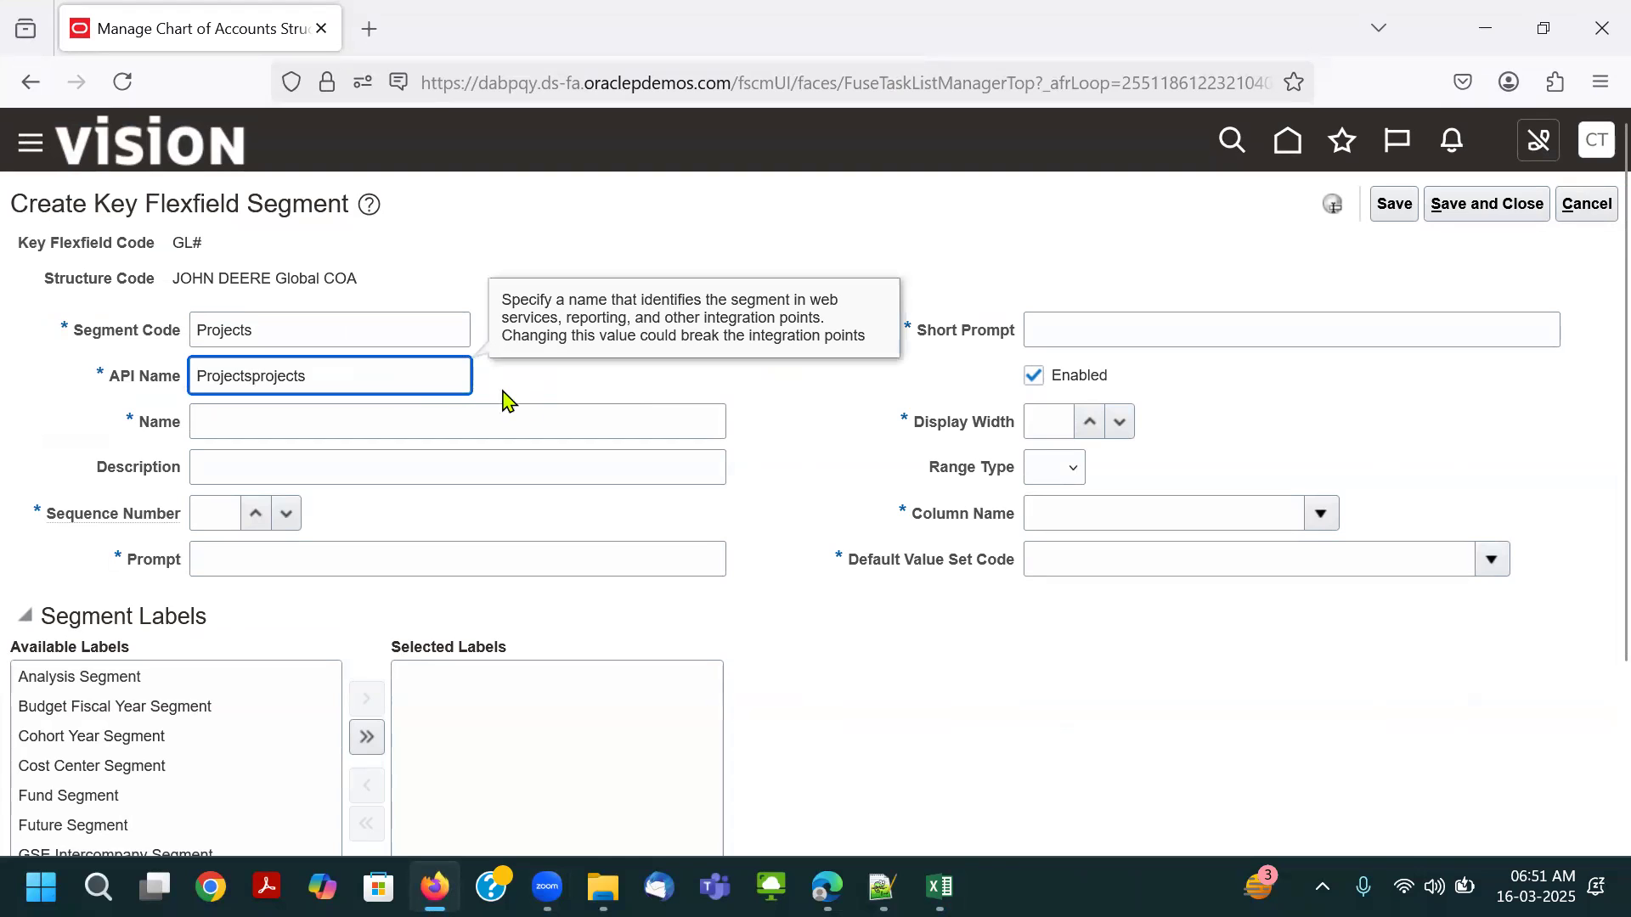
drag(406, 378, 2, 384)
click(1585, 204)
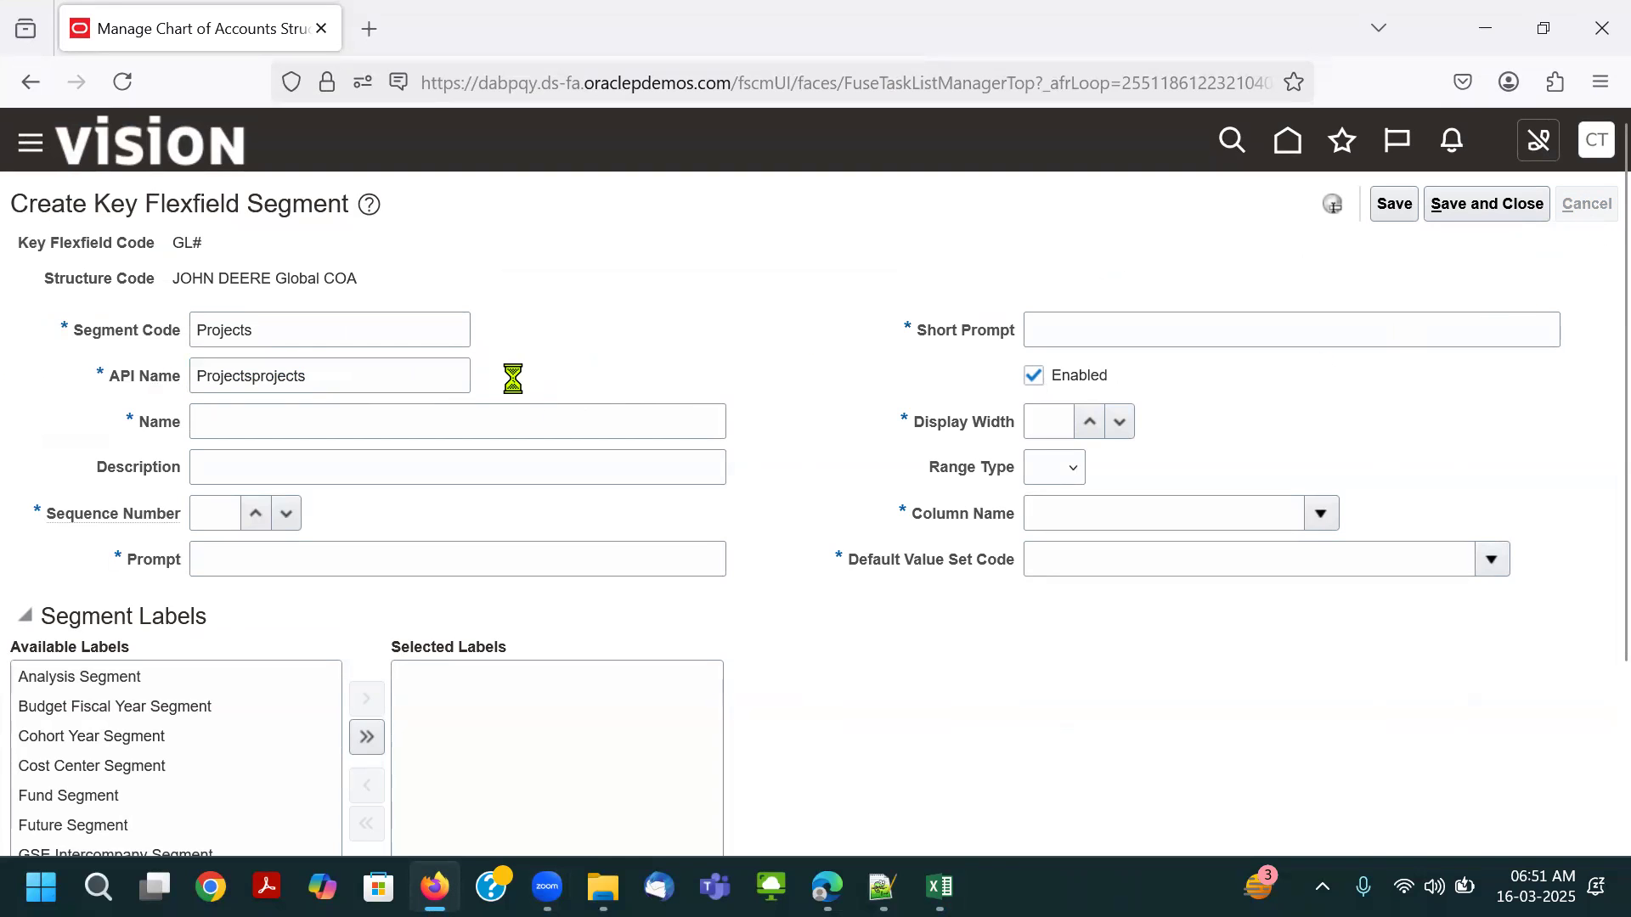
Add a new segment with Projects as segment code, name and description, letting the API name fill in as projects.
click(288, 554)
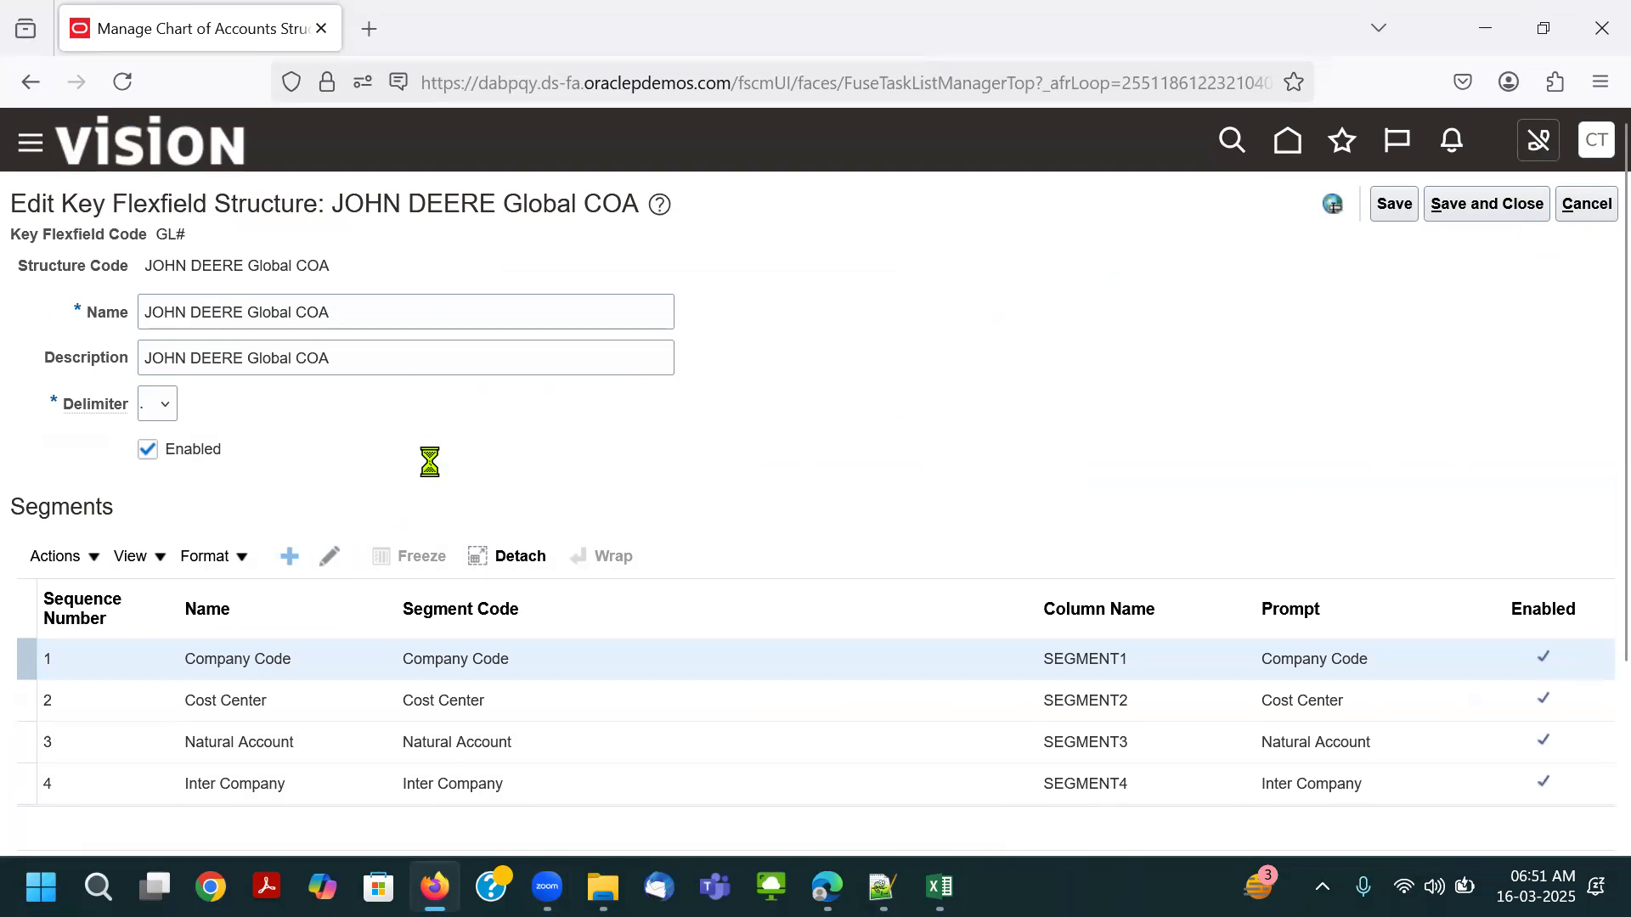
click(383, 316)
text(Projects)
key(Tab)
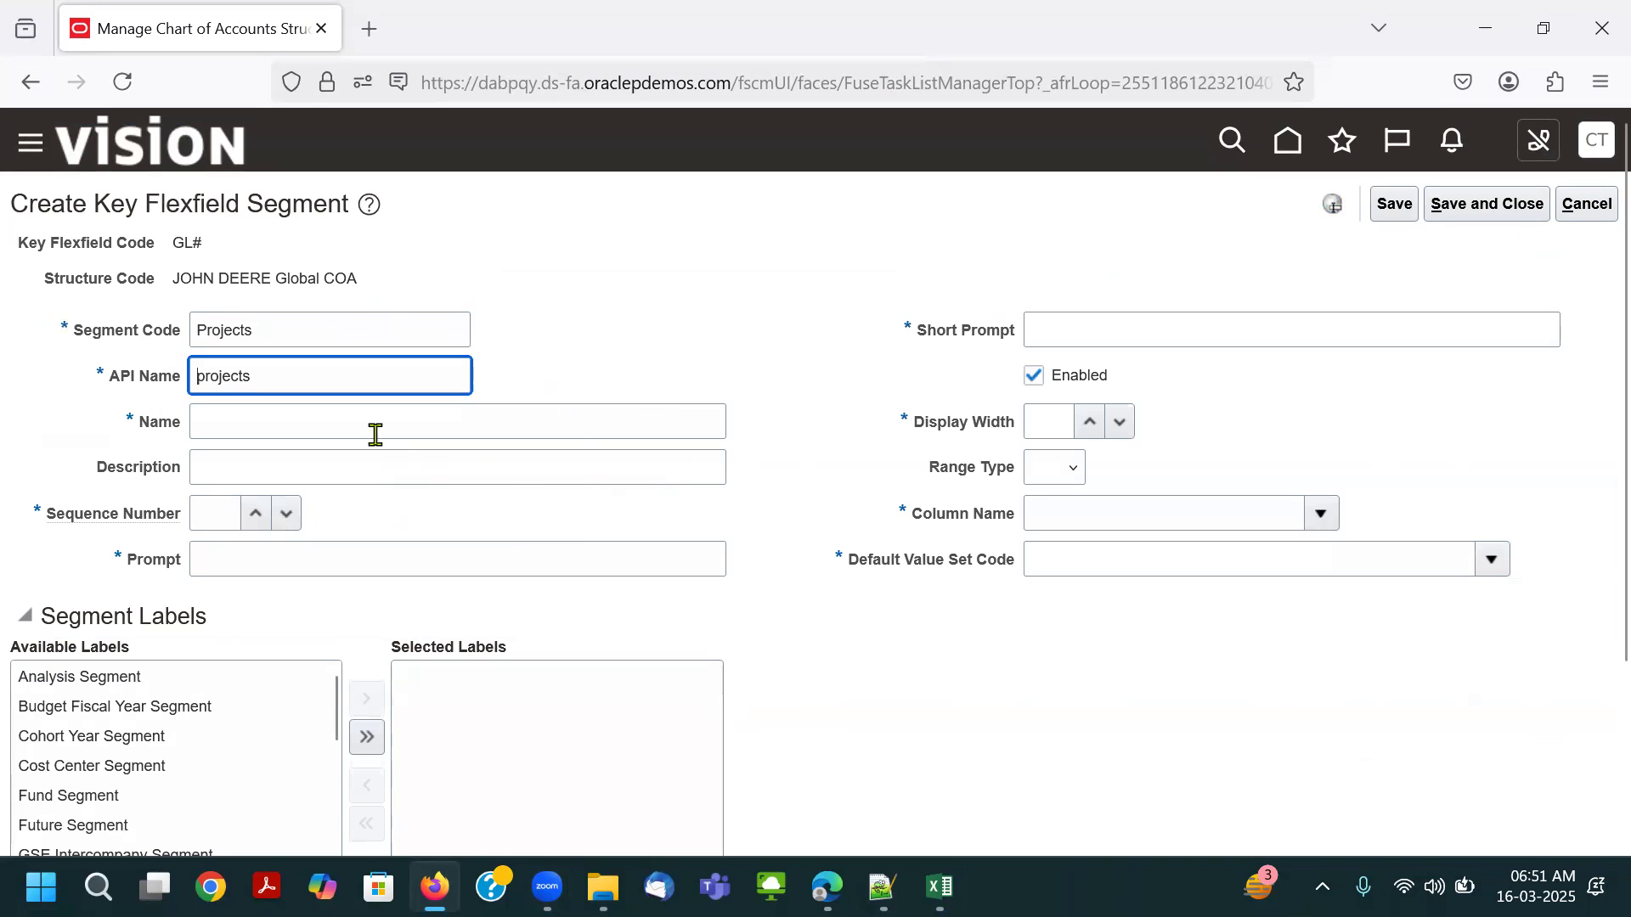
click(367, 426)
text(Projects)
click(365, 462)
text(Projects)
Set the sequence number to 5 and enter Projects as the prompt and short prompt.
click(226, 521)
text(5)
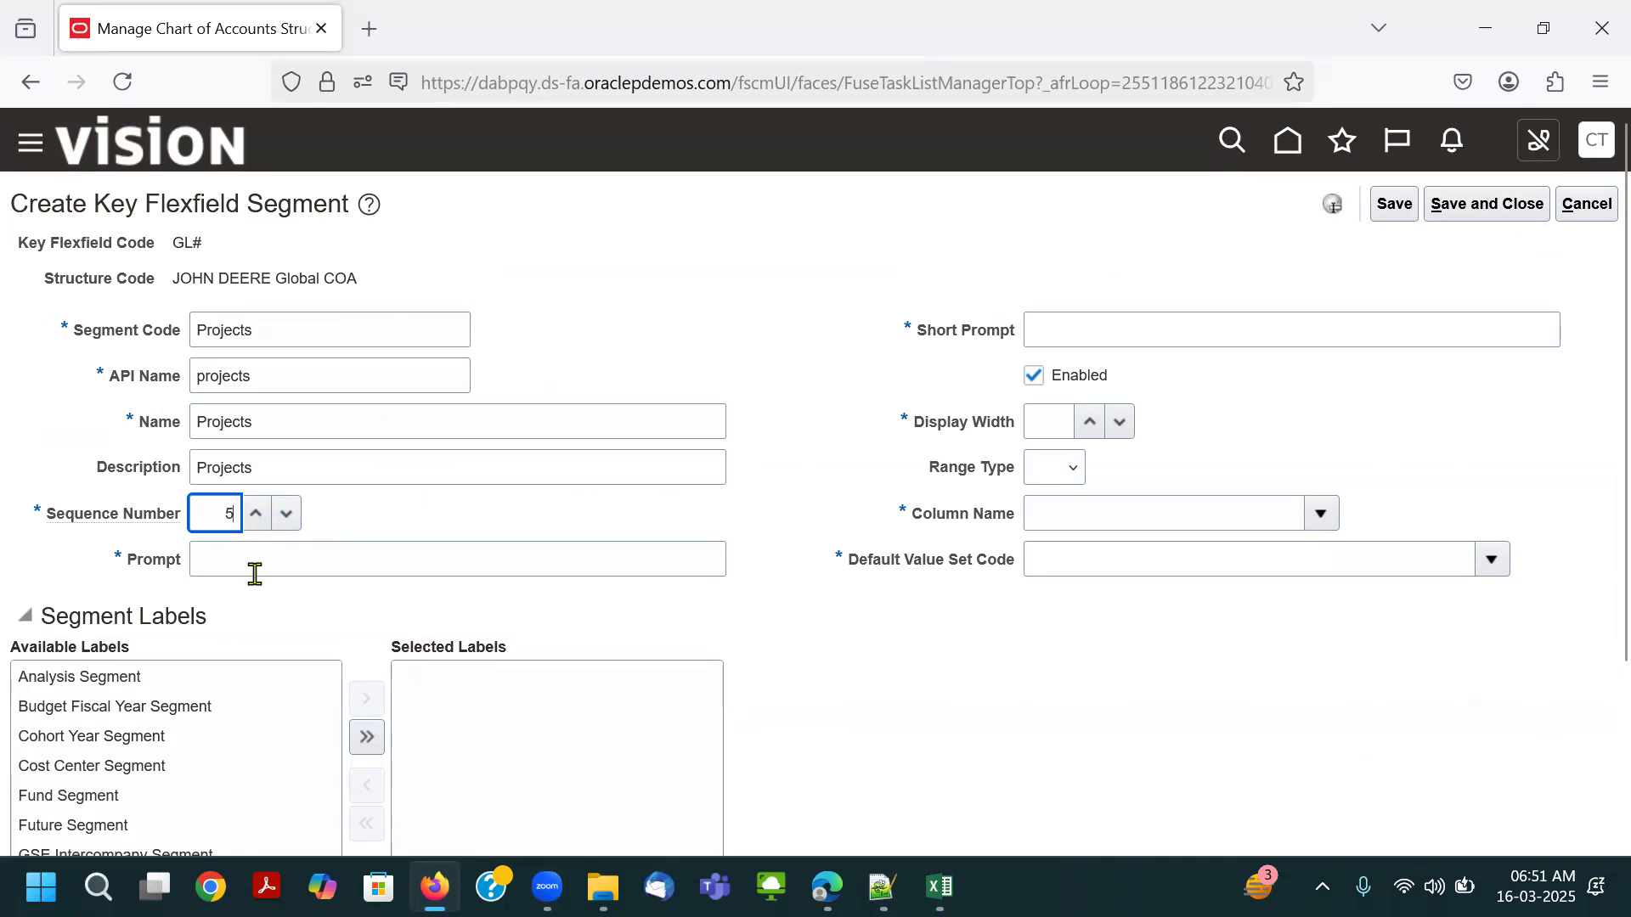
click(255, 562)
text(Projects)
click(1225, 339)
text(Projects)
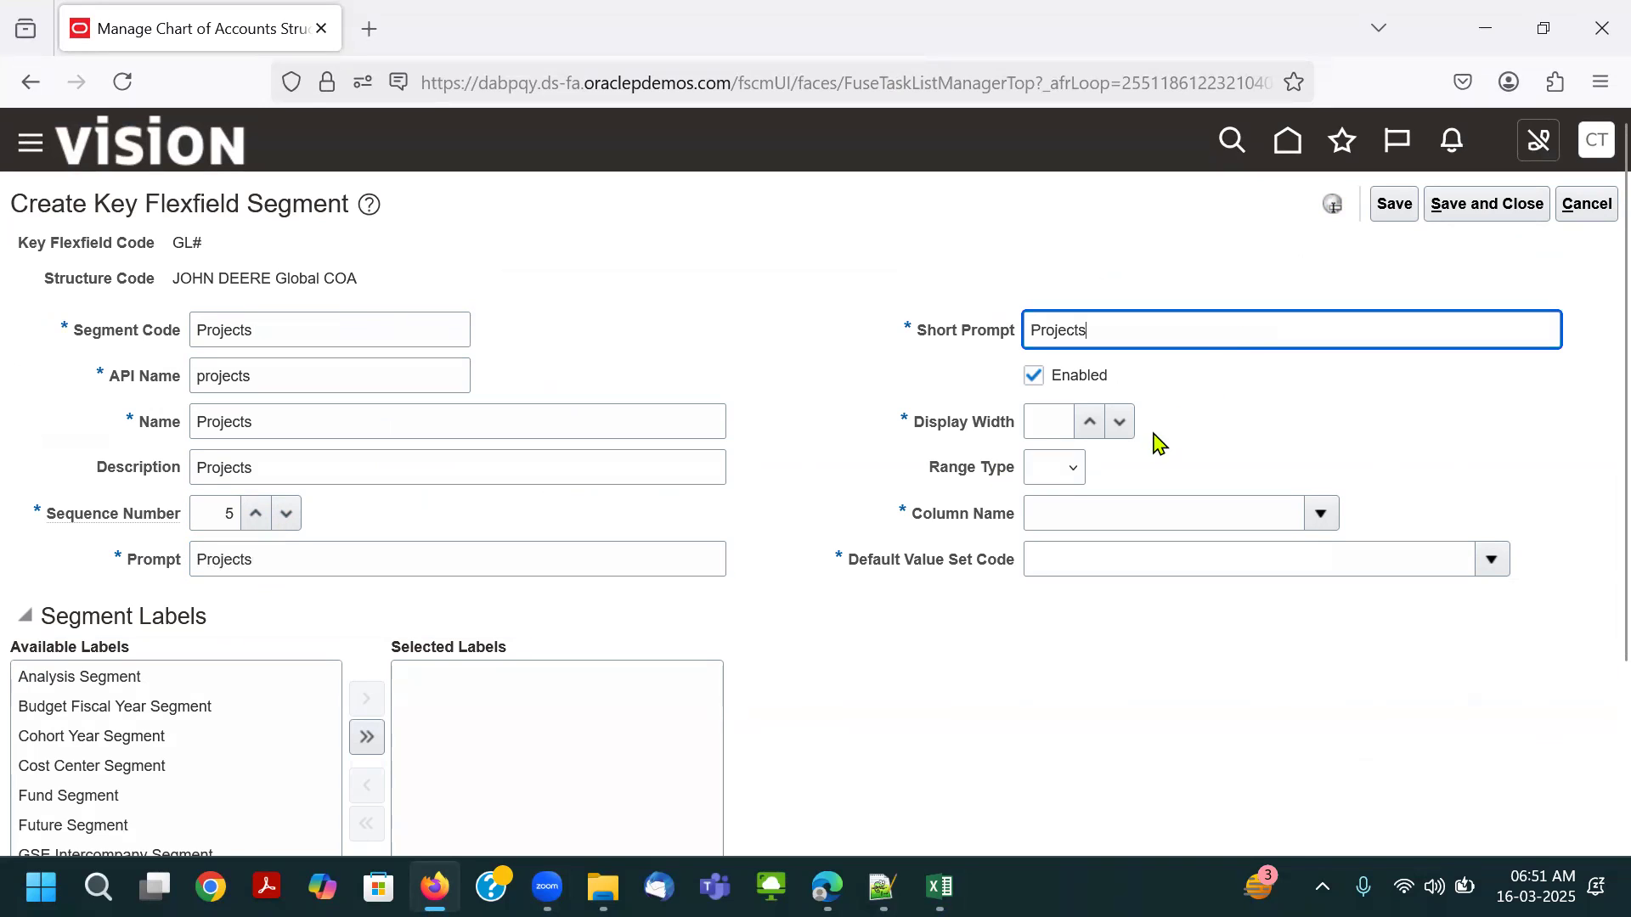
Set the Projects segment's display width to 5 and its column name to SEGMENT5.
click(1045, 419)
text(5)
click(1321, 513)
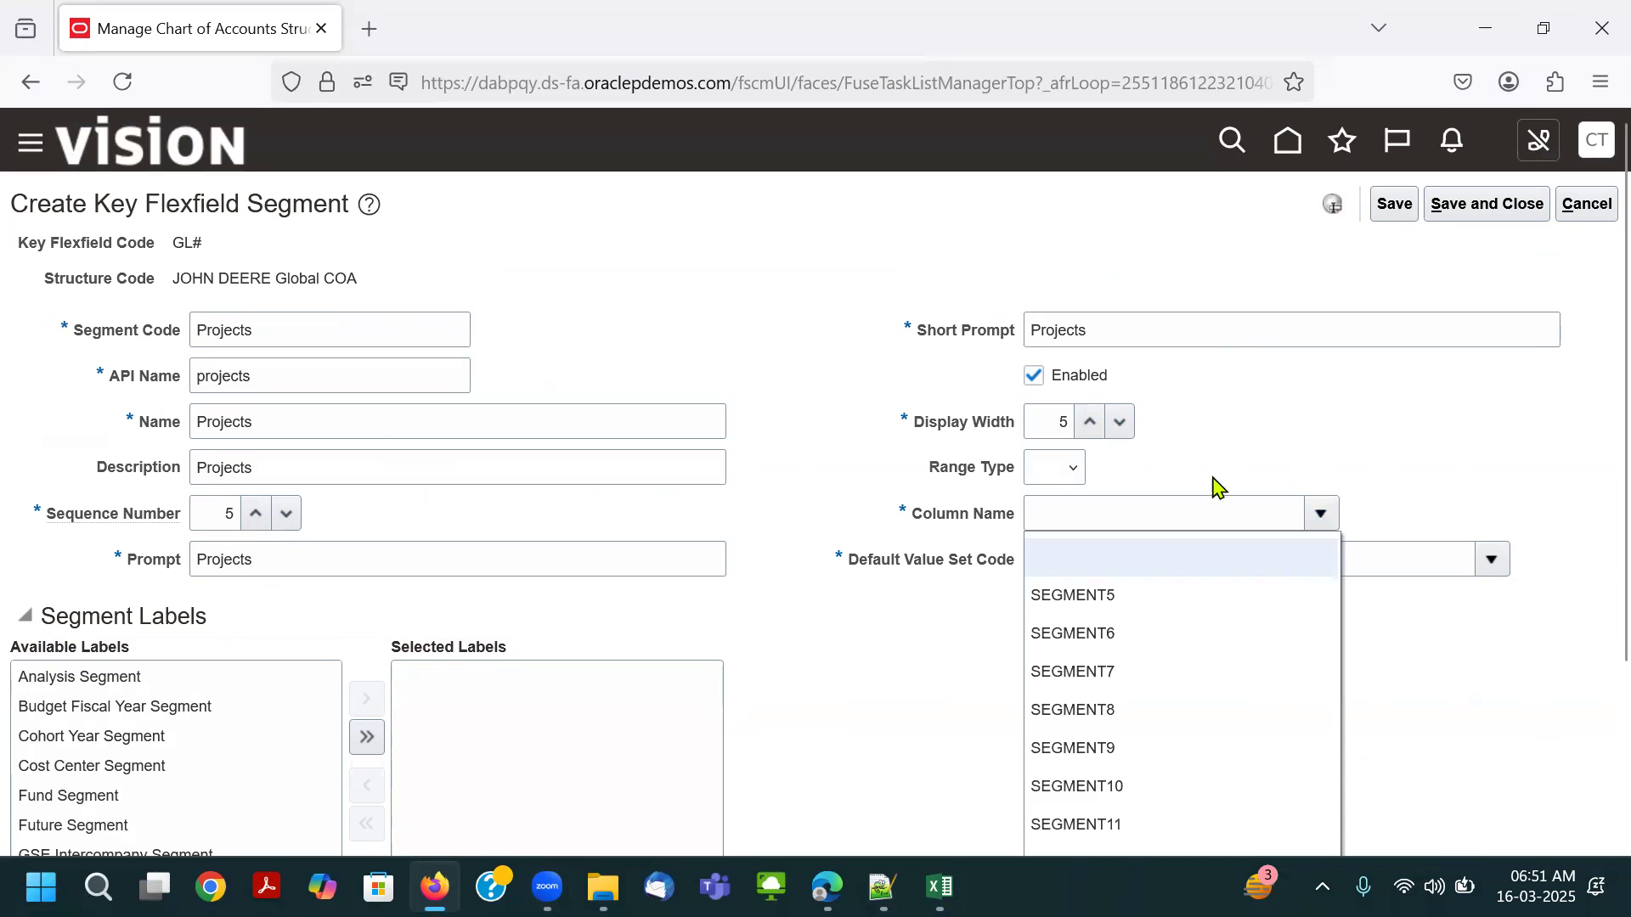
click(1136, 599)
Search the value sets for "JOH" and choose John Deere Projects as the default value set code.
click(1497, 560)
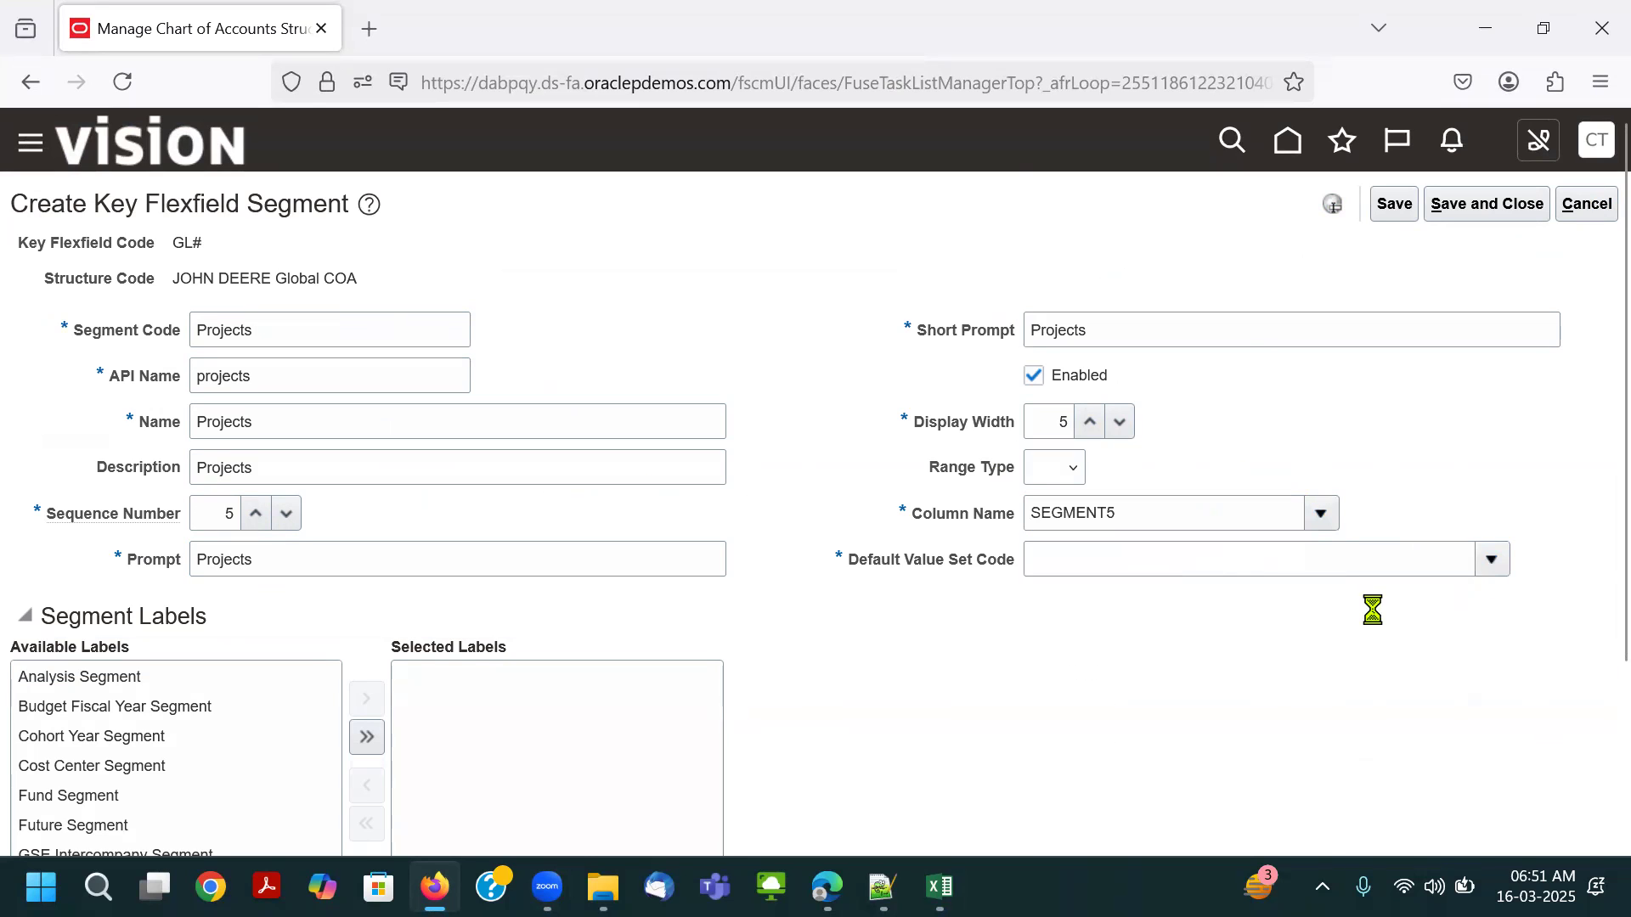
click(1068, 521)
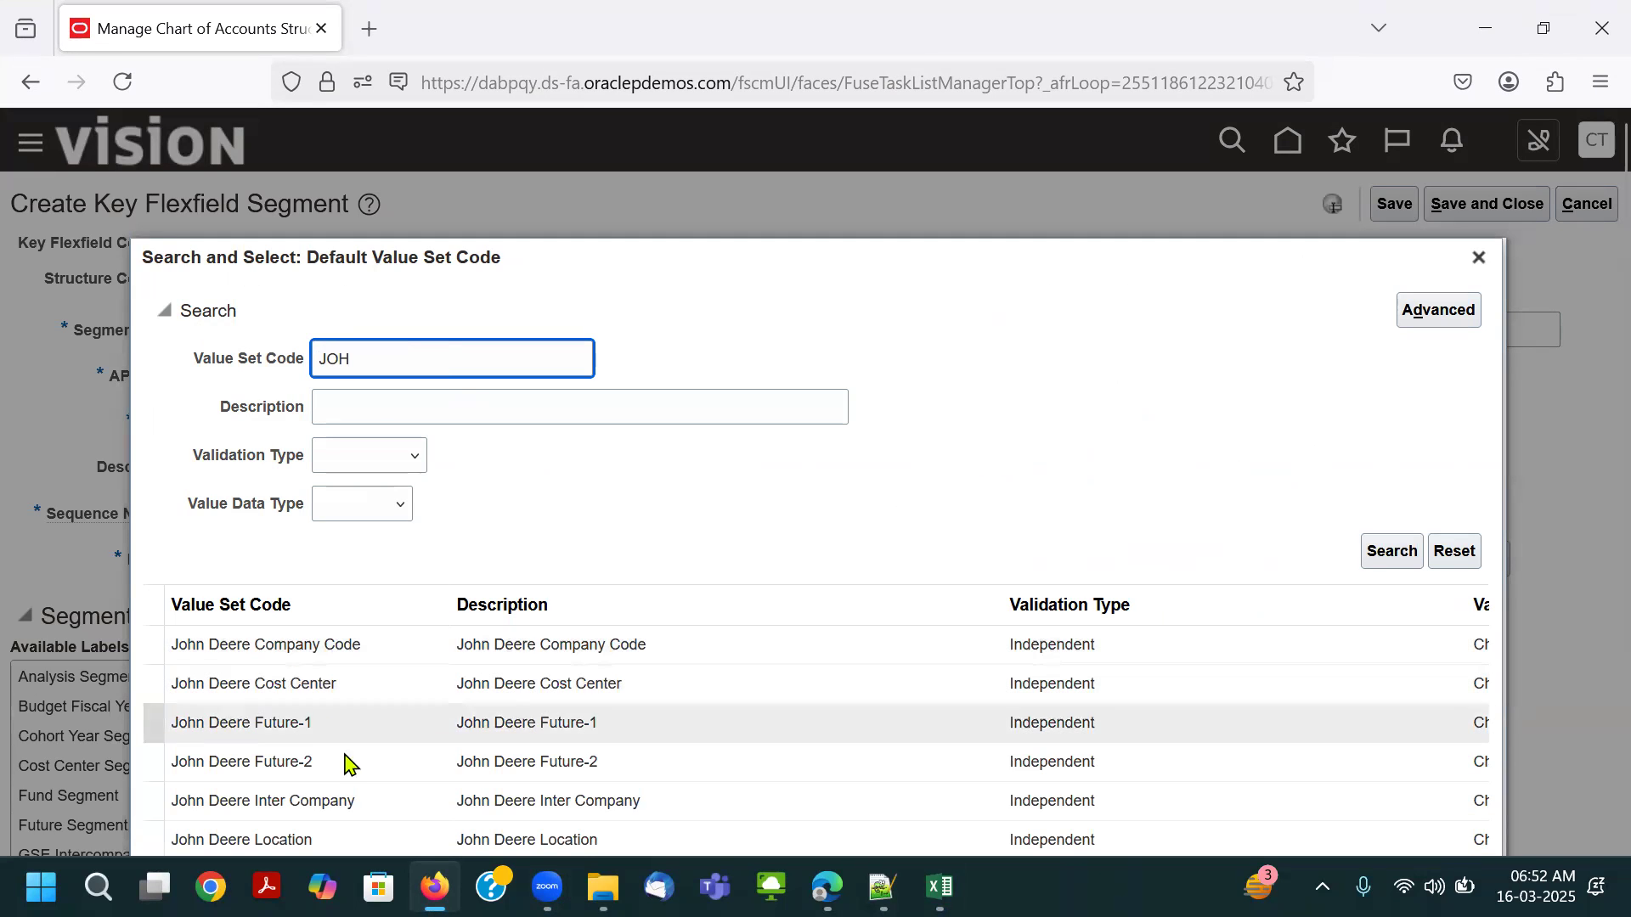
scroll(575, 606, down, 3)
click(389, 728)
click(1402, 789)
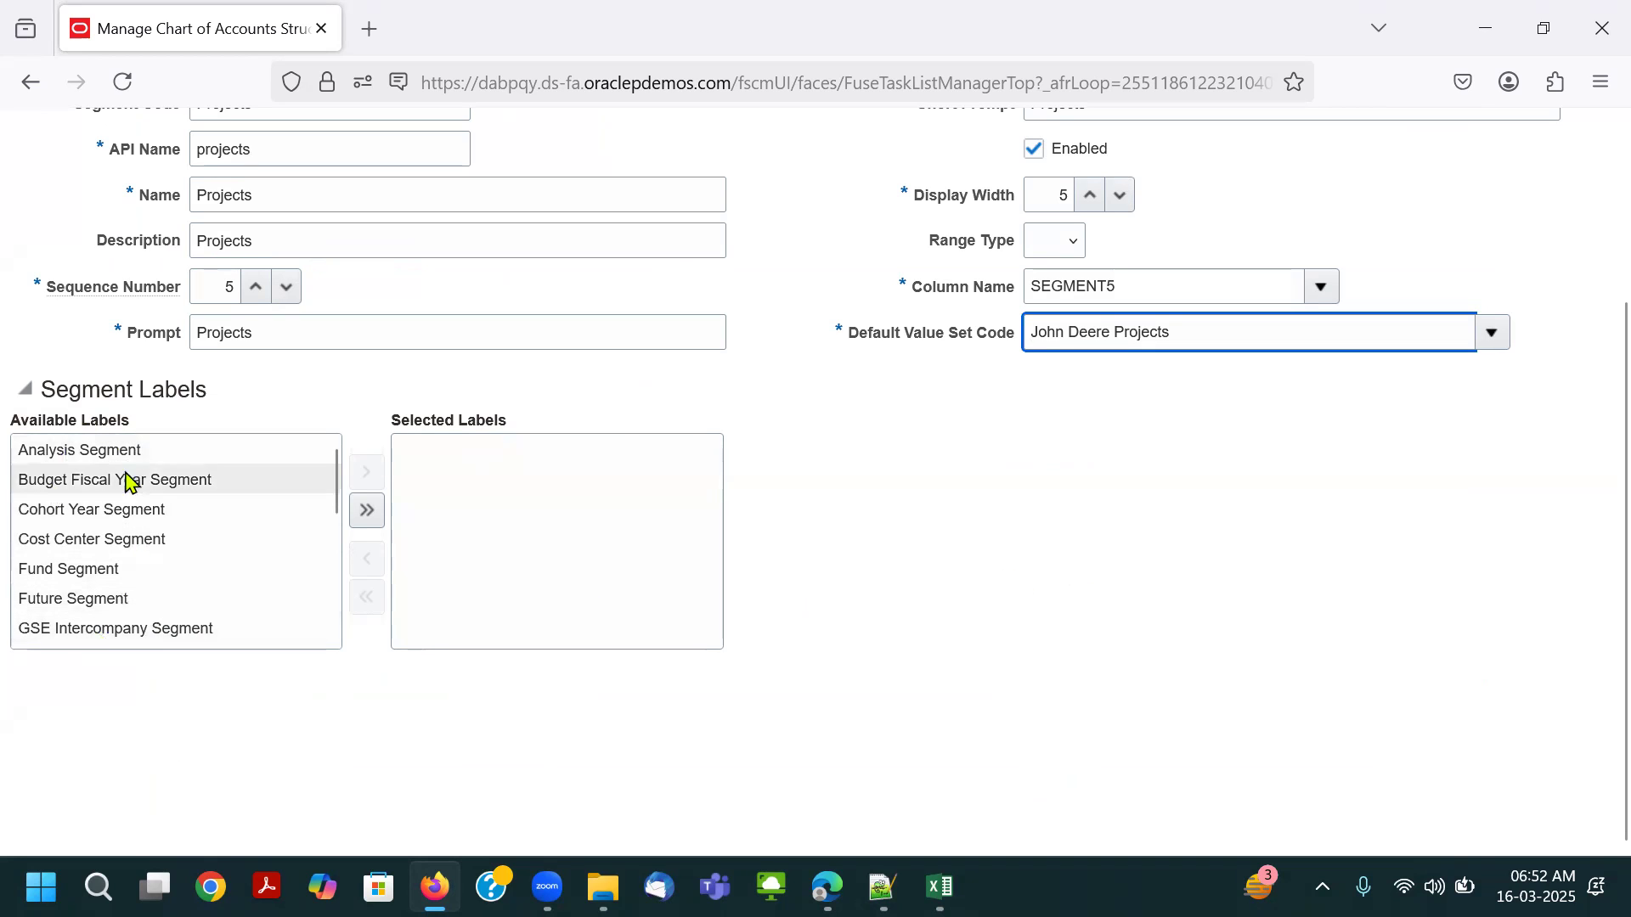
Save and close the Projects segment without assigning a segment label.
scroll(1129, 564, up, 3)
click(1394, 208)
click(1481, 207)
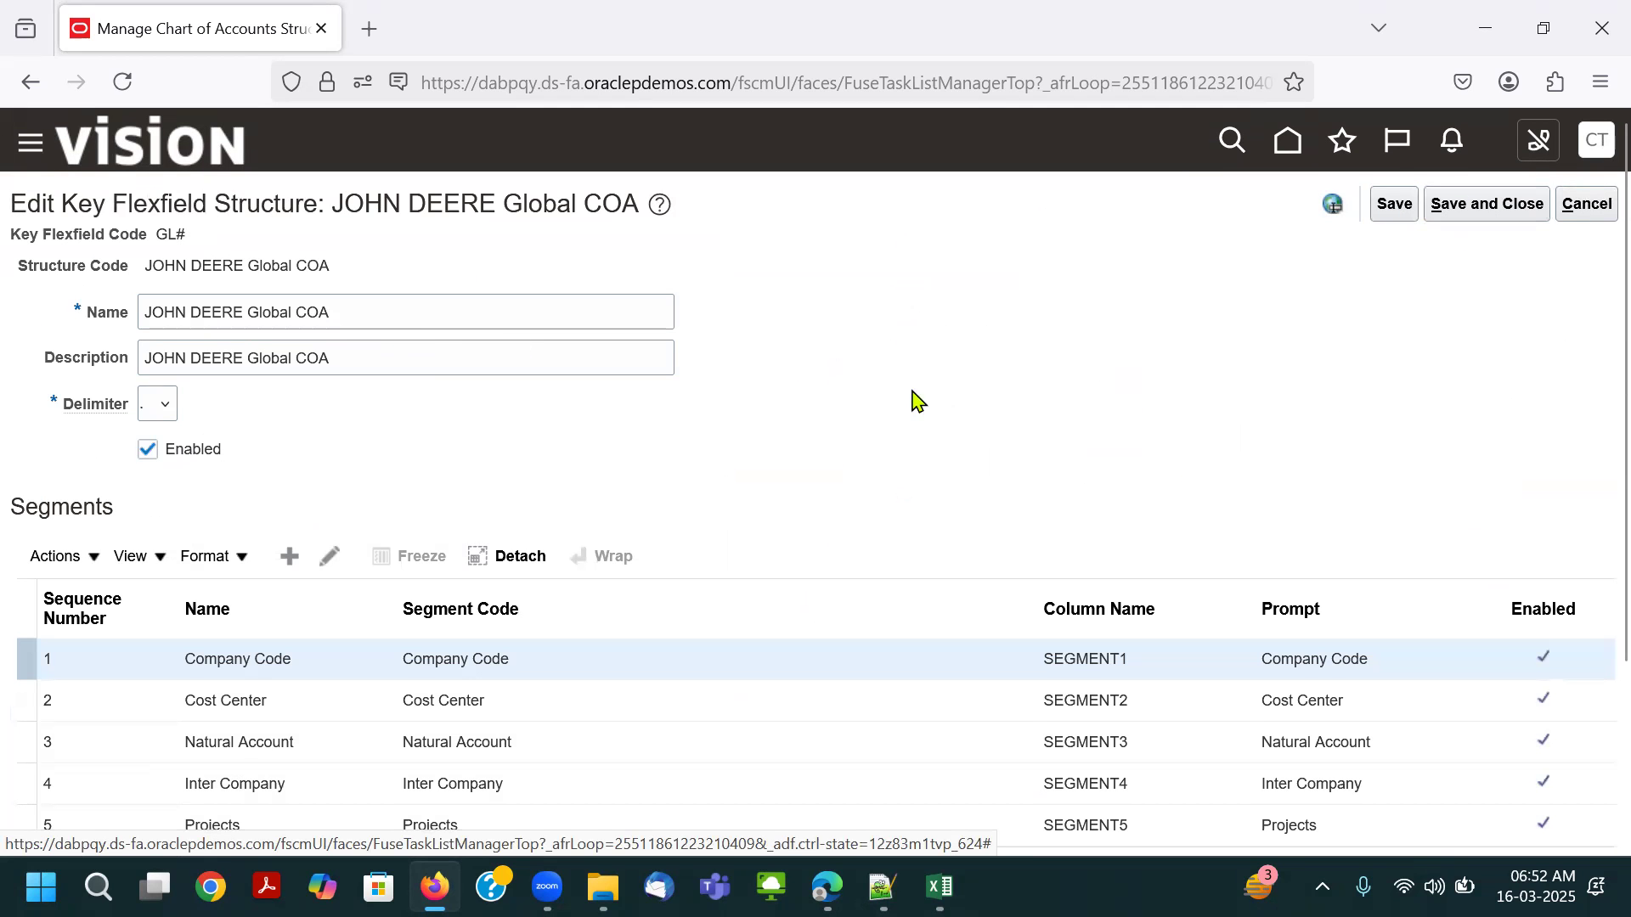
Check the sixth value set code in cell C9 of the Excel class notes and return to the structure in the browser.
mouse_move(939, 888)
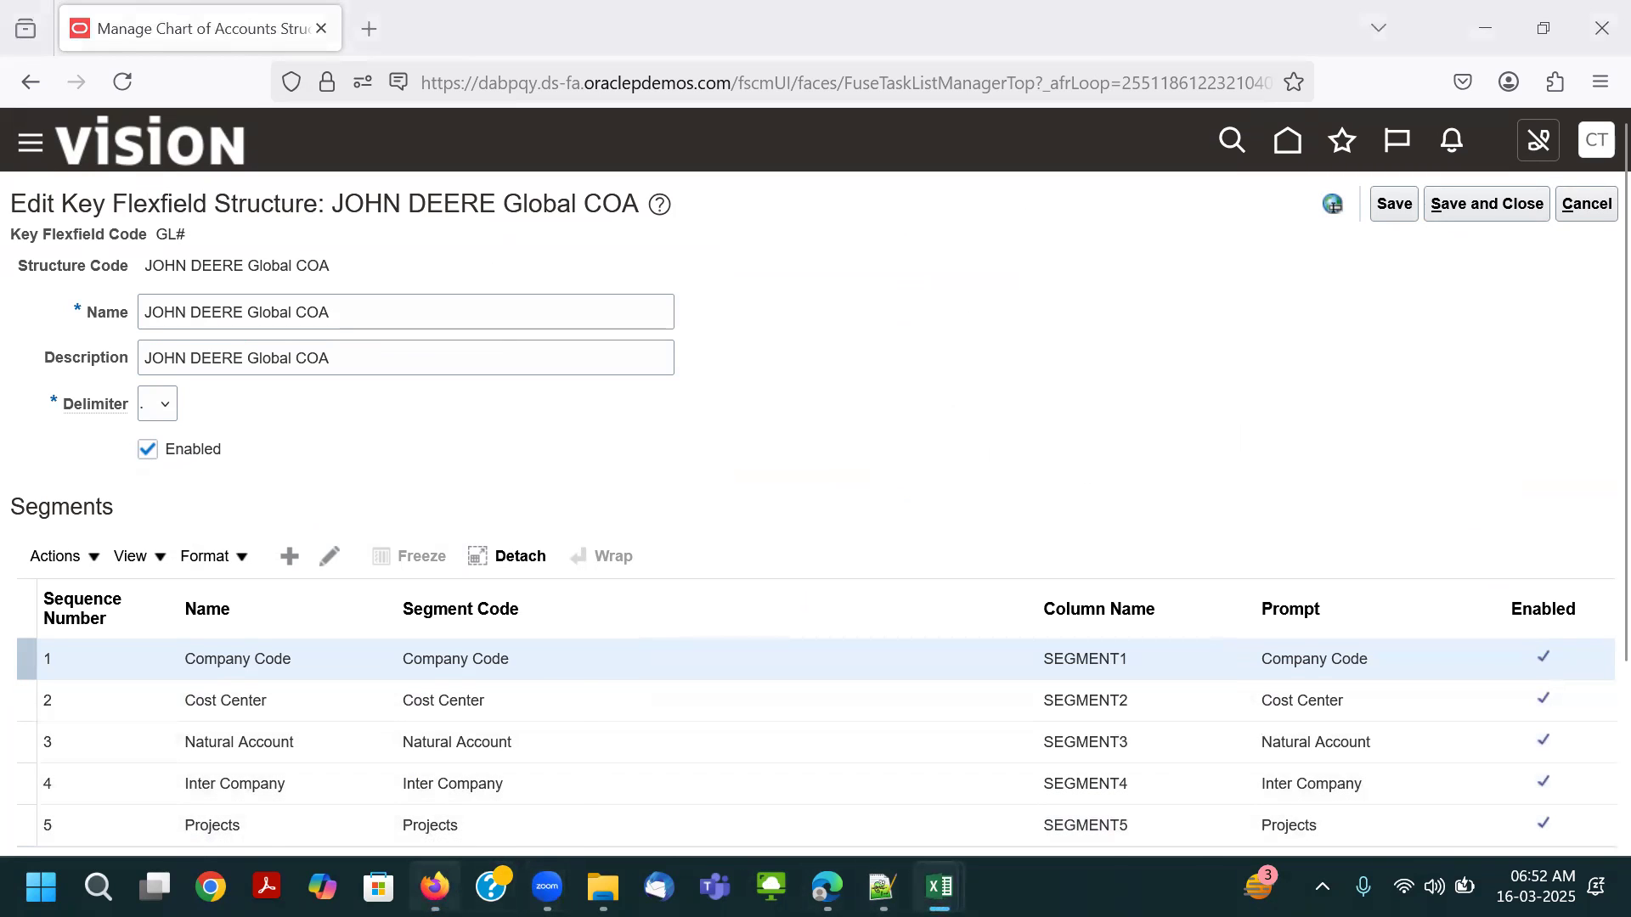
mouse_move(435, 887)
mouse_move(547, 888)
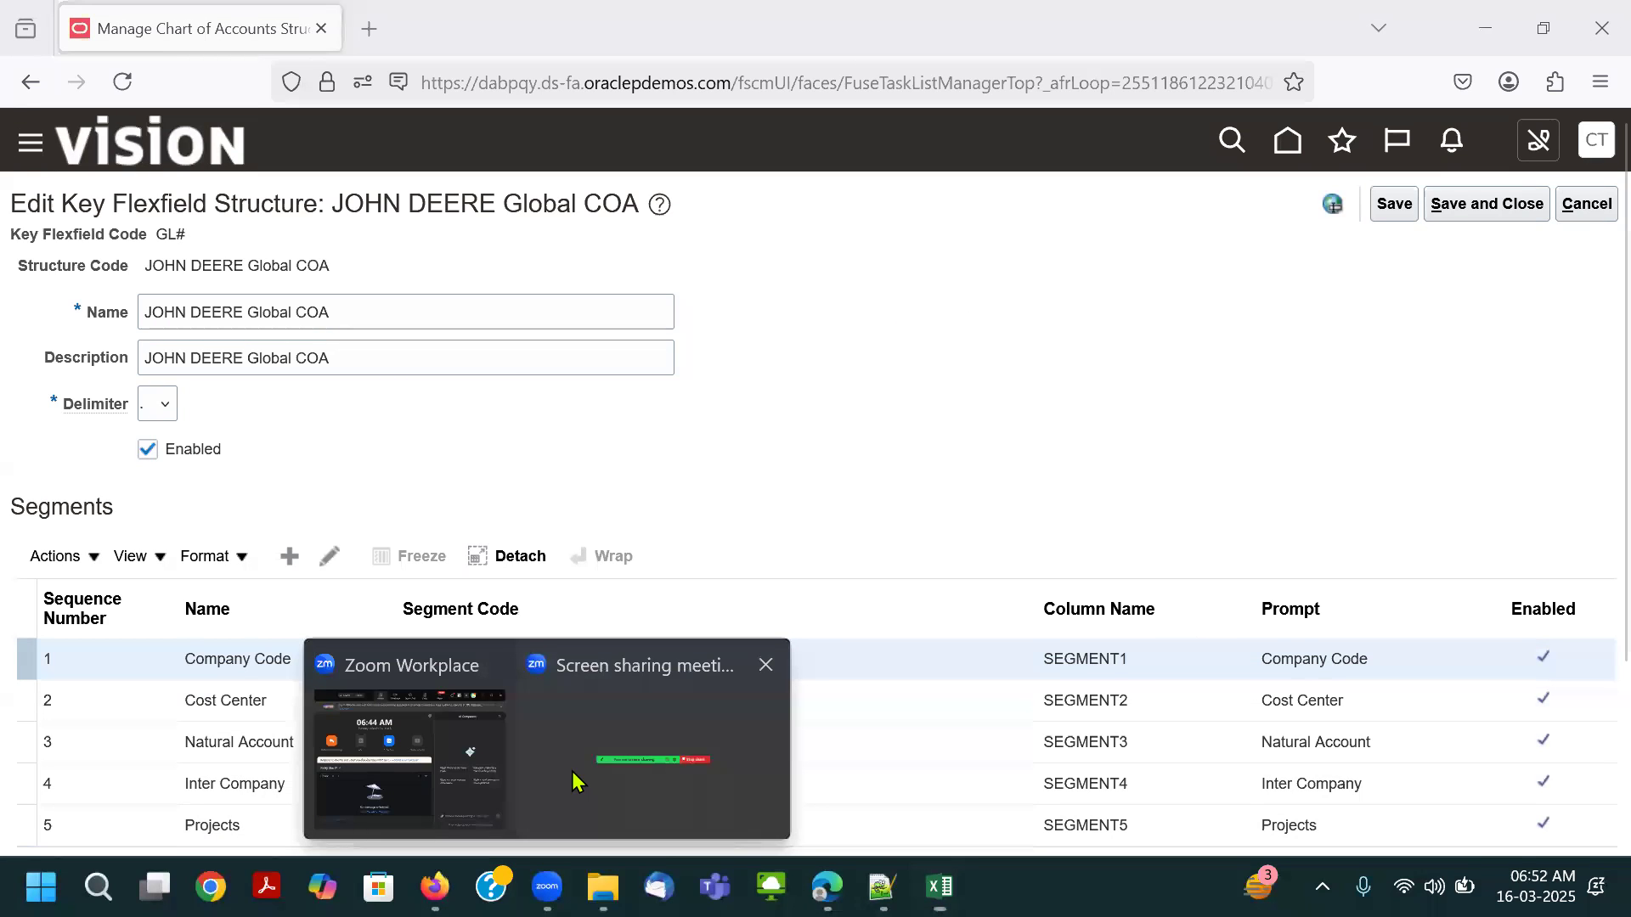
key(alt+Tab)
click(524, 492)
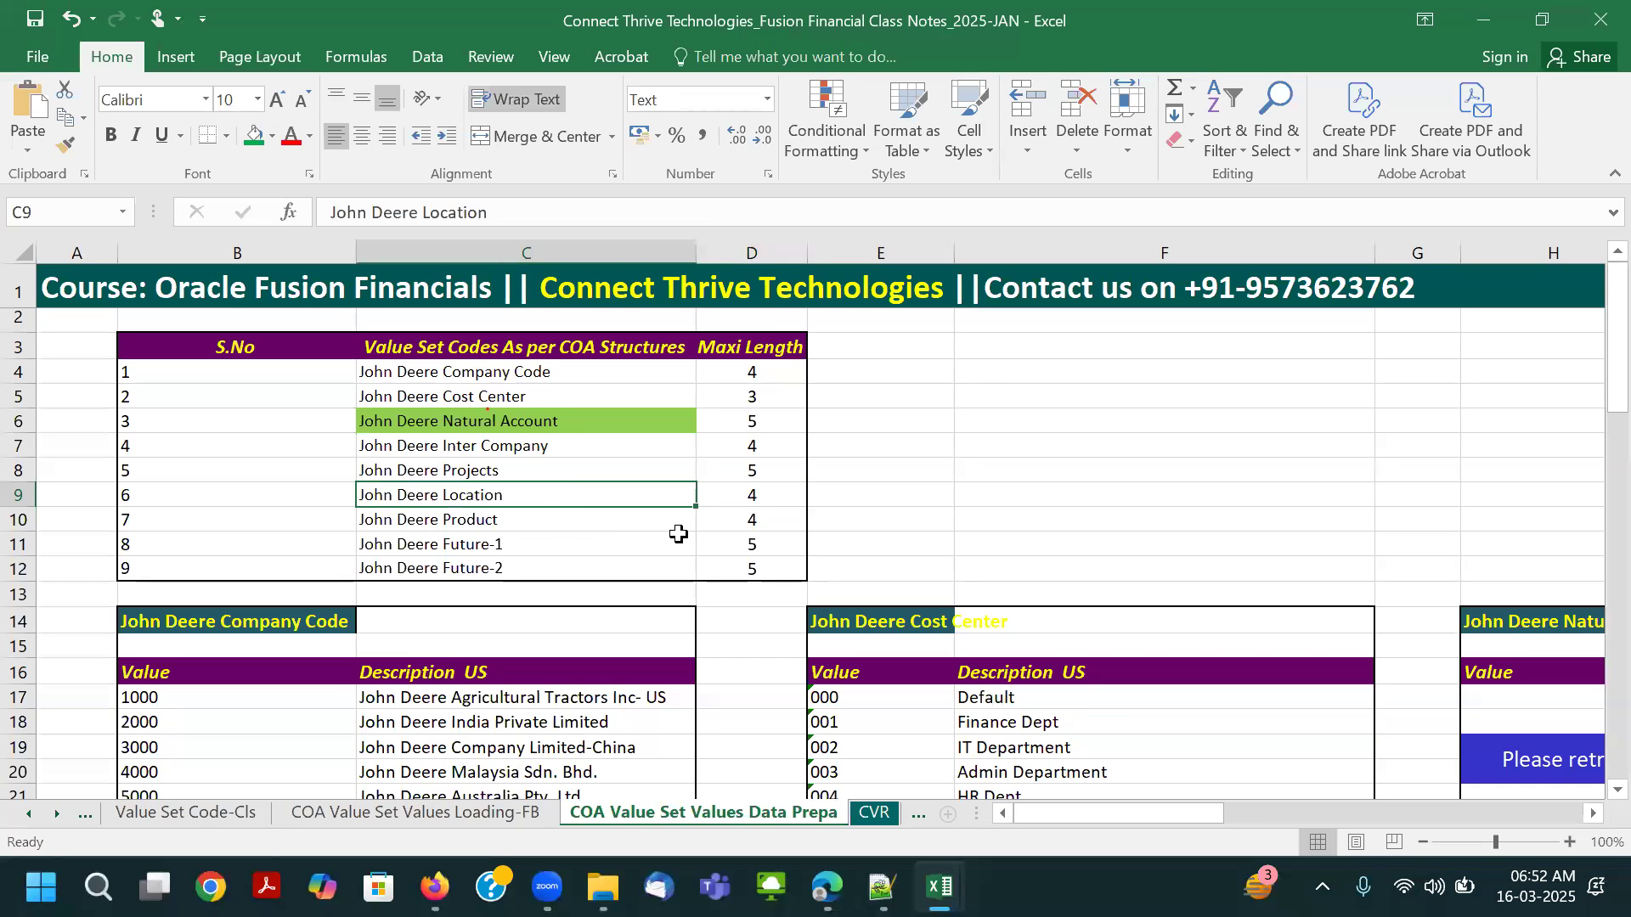
key(ctrl+2)
key(alt+Tab)
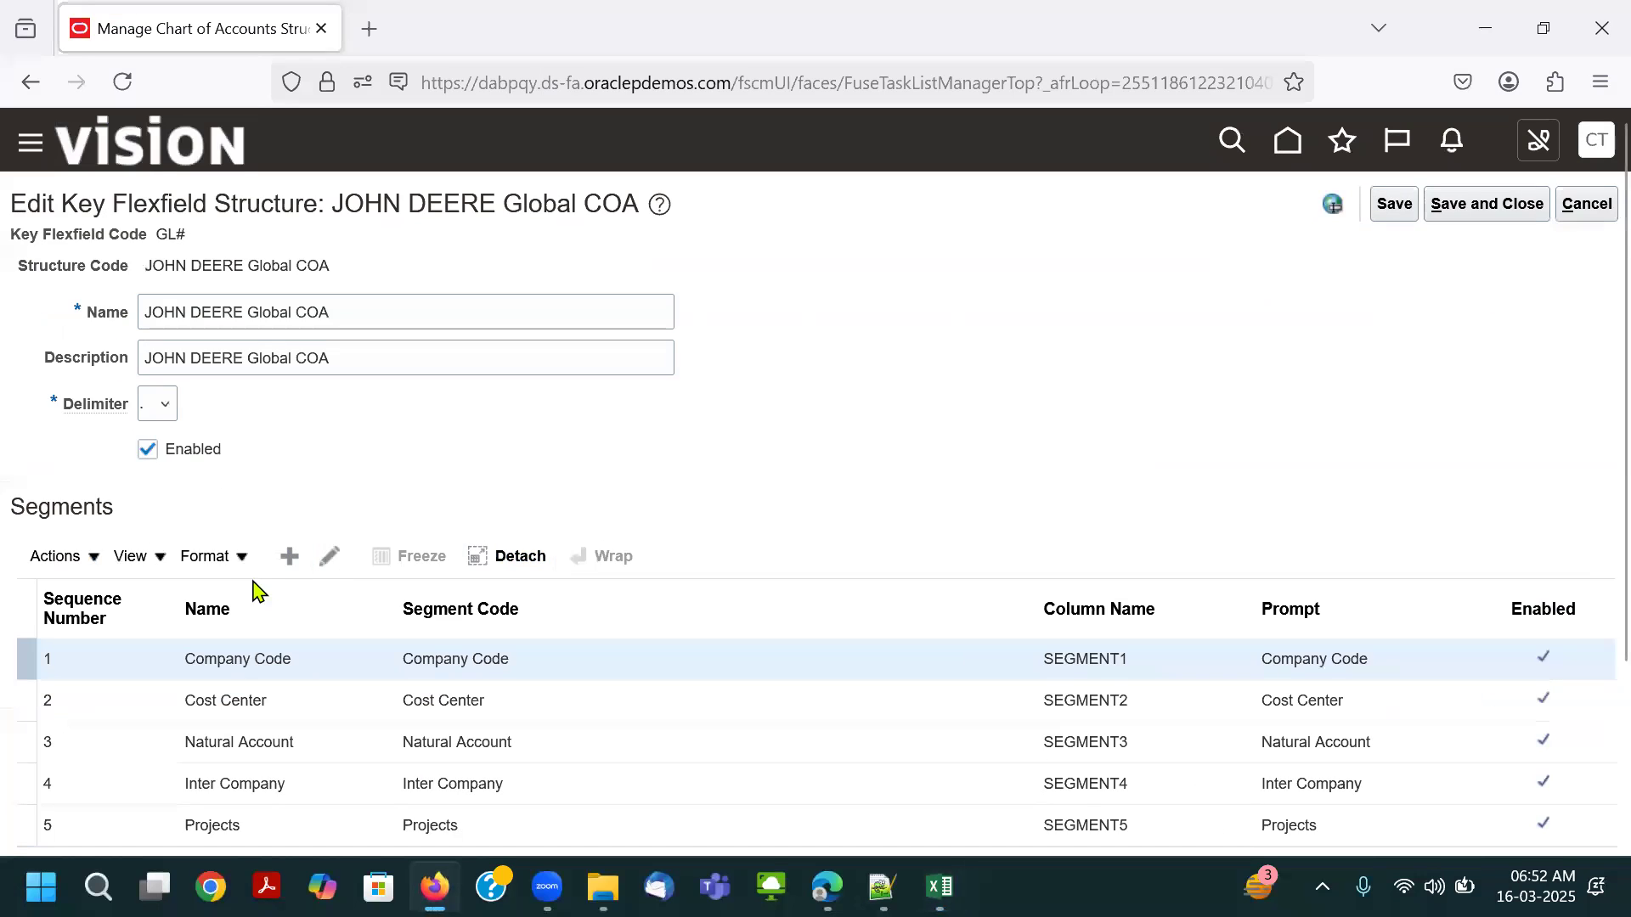
Add a new segment with Location as segment code, name and description, letting the API name fill in as location.
click(283, 564)
click(411, 341)
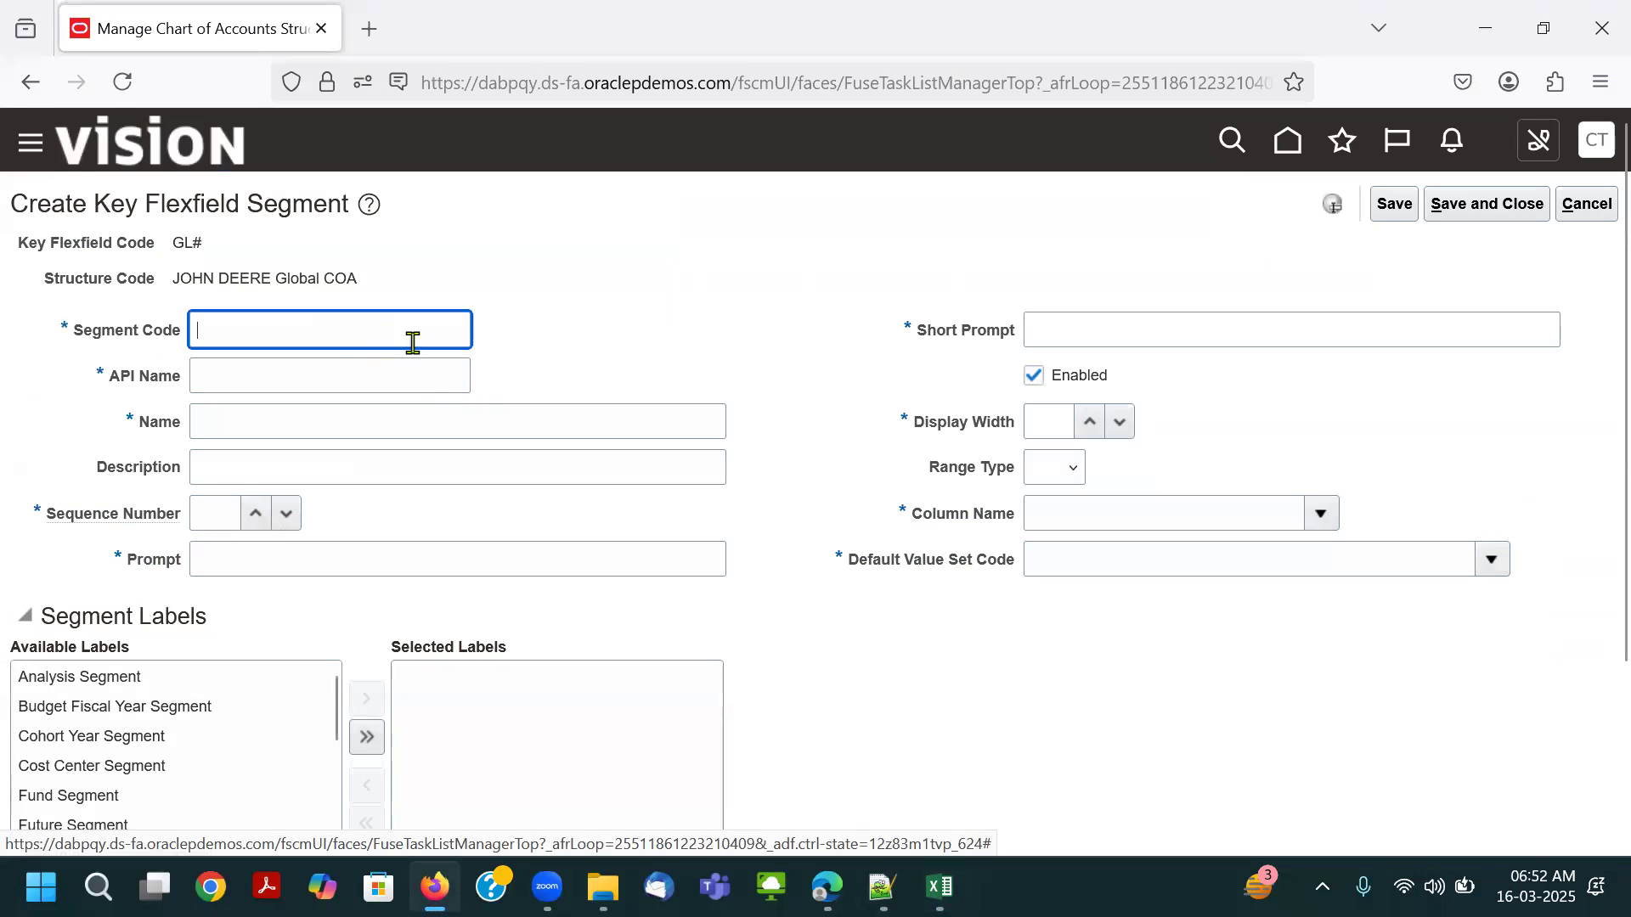
text(Location)
key(Tab)
key(Tab)
text(Location)
key(Tab)
text(Location)
key(Tab)
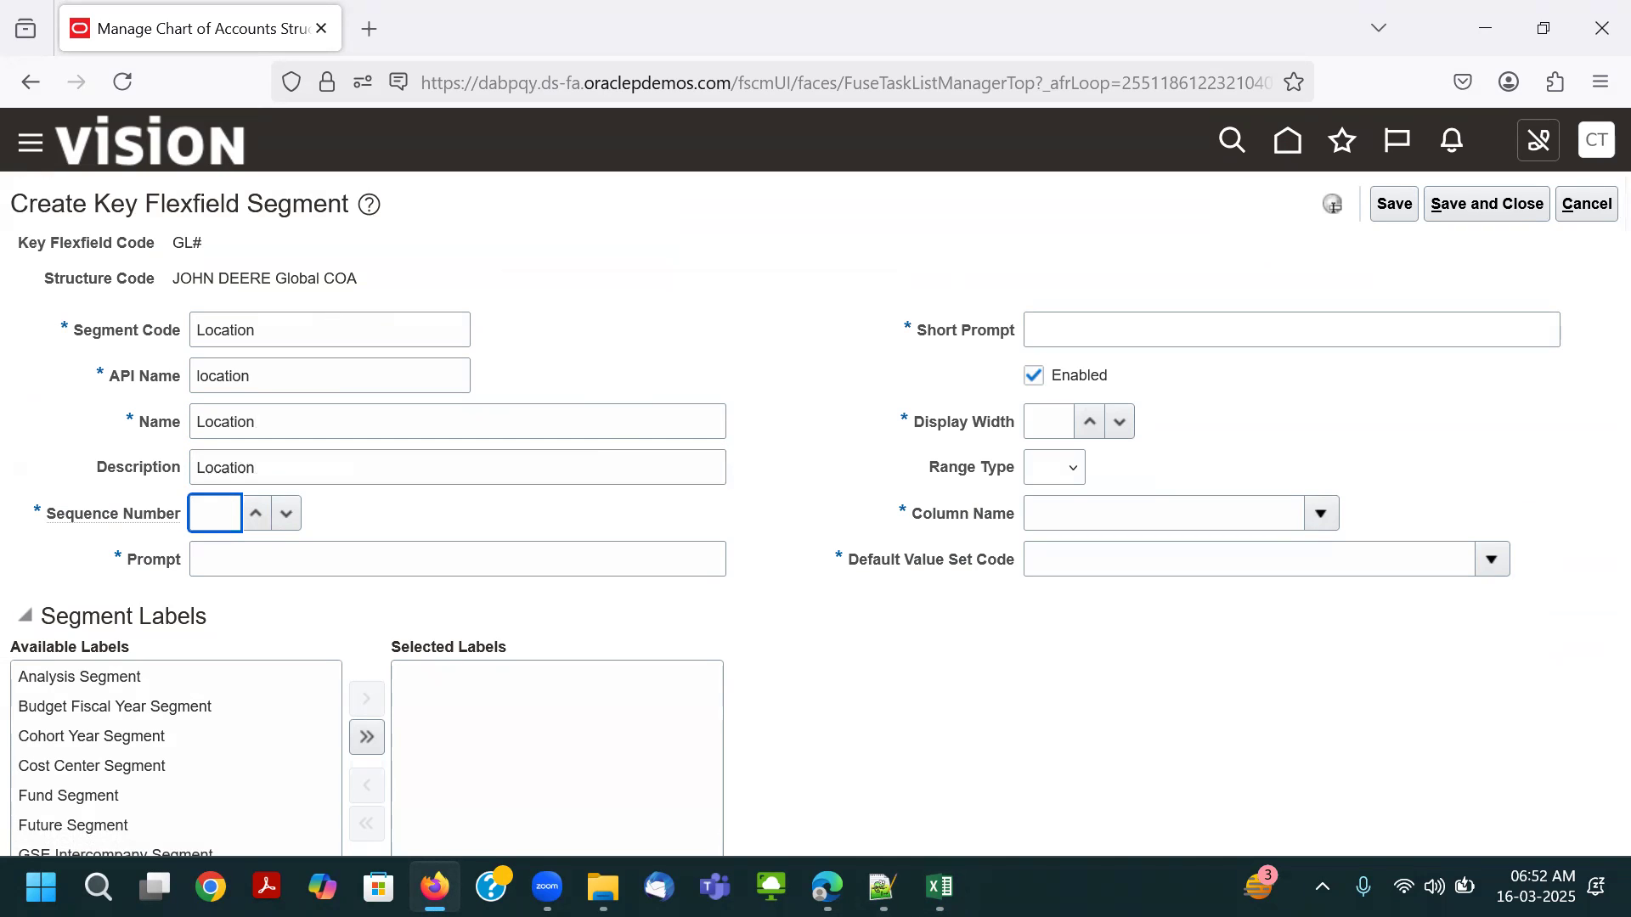
Set the sequence number to 6 and enter Location as the prompt and short prompt.
text(6)
key(Tab)
text(Location)
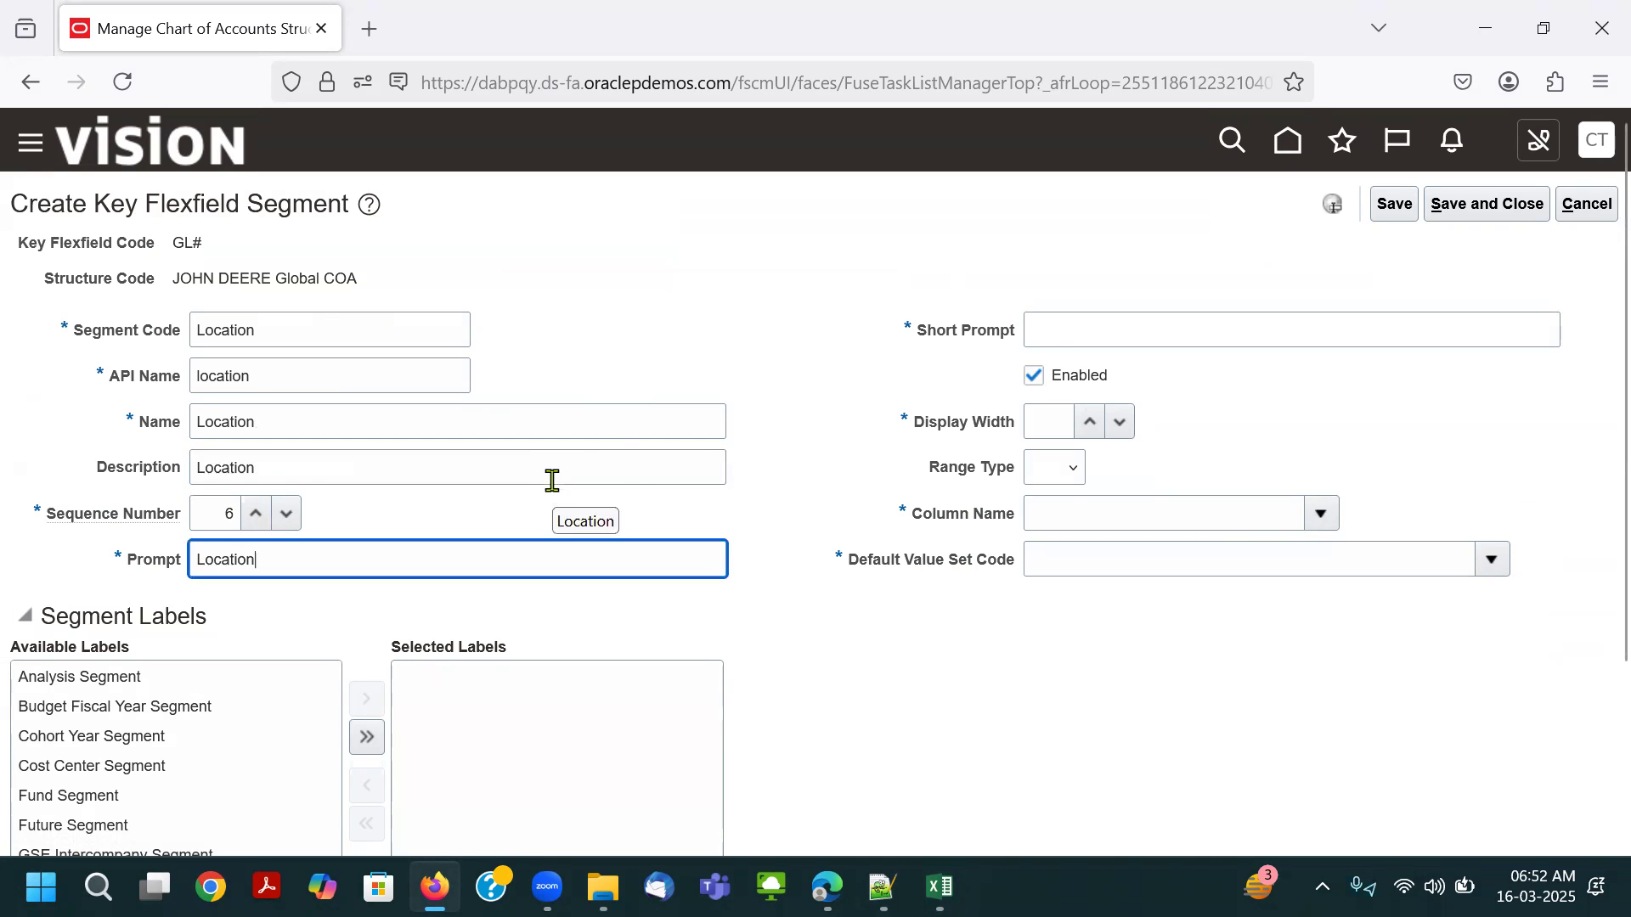
key(Tab)
text(Location)
Set the Location segment's display width to 5 and its column name to SEGMENT6.
click(1055, 427)
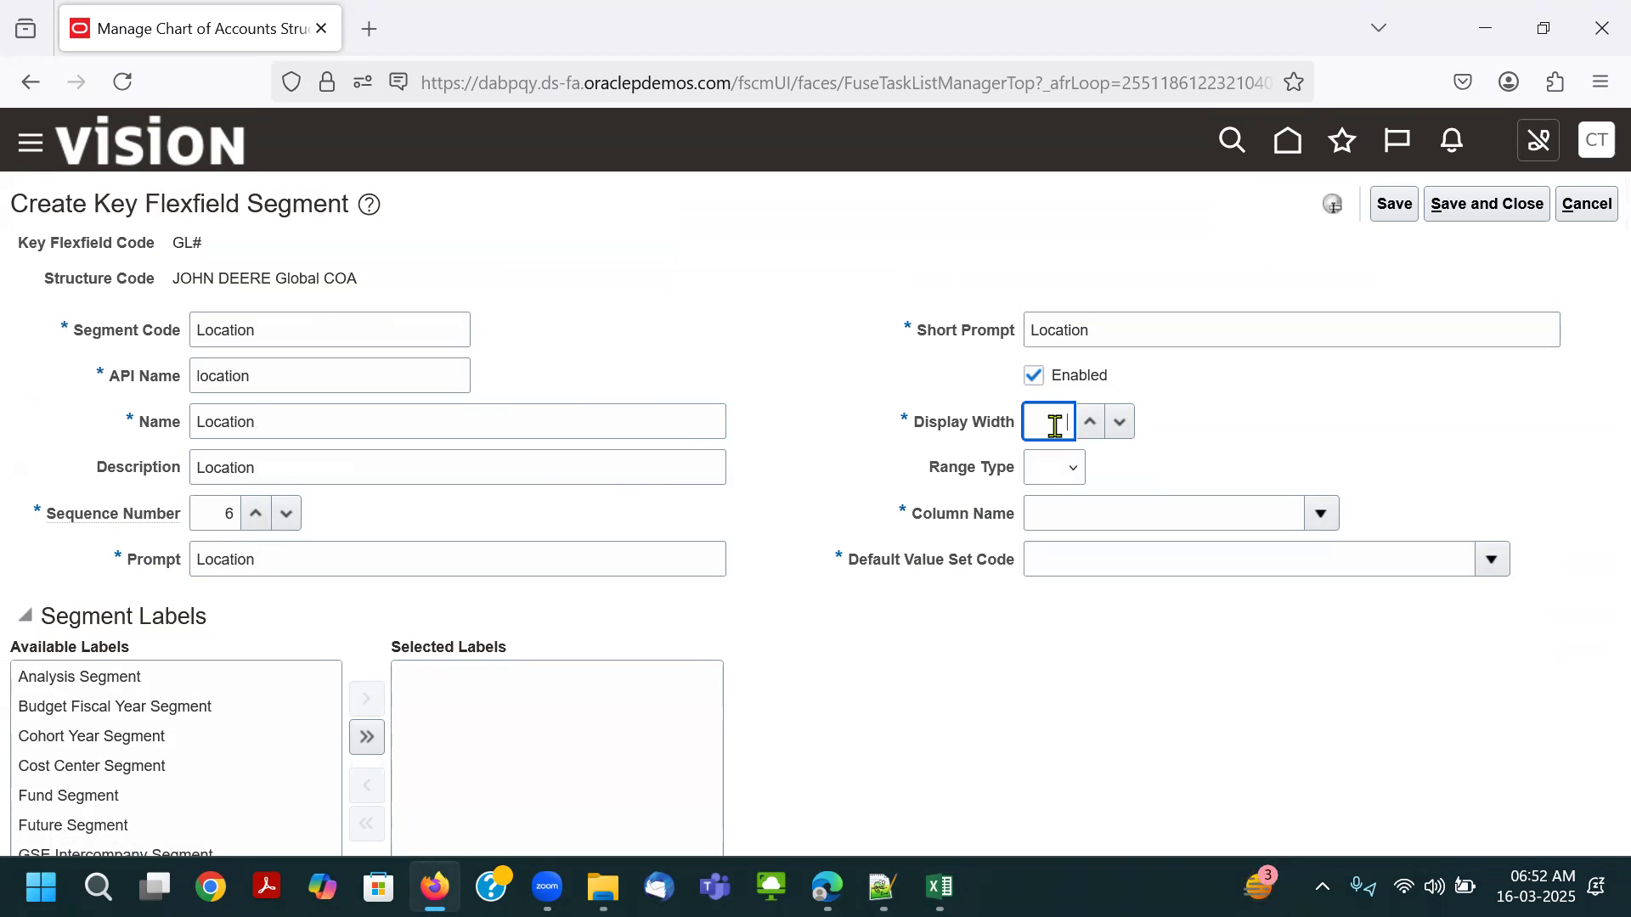
text(5)
click(1321, 513)
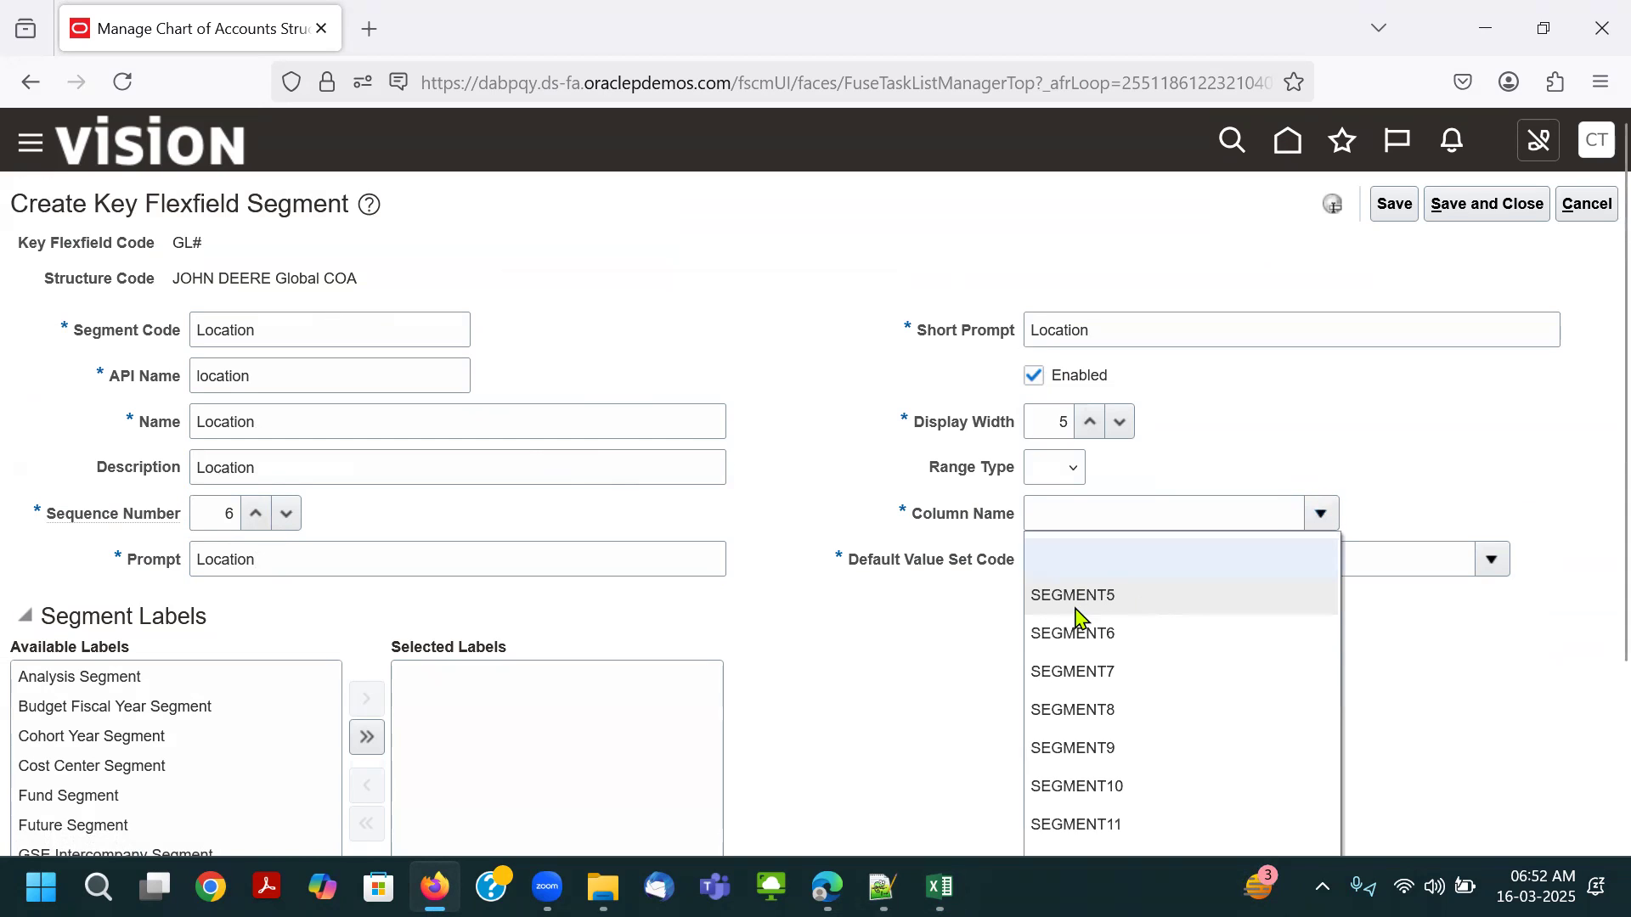
click(1076, 632)
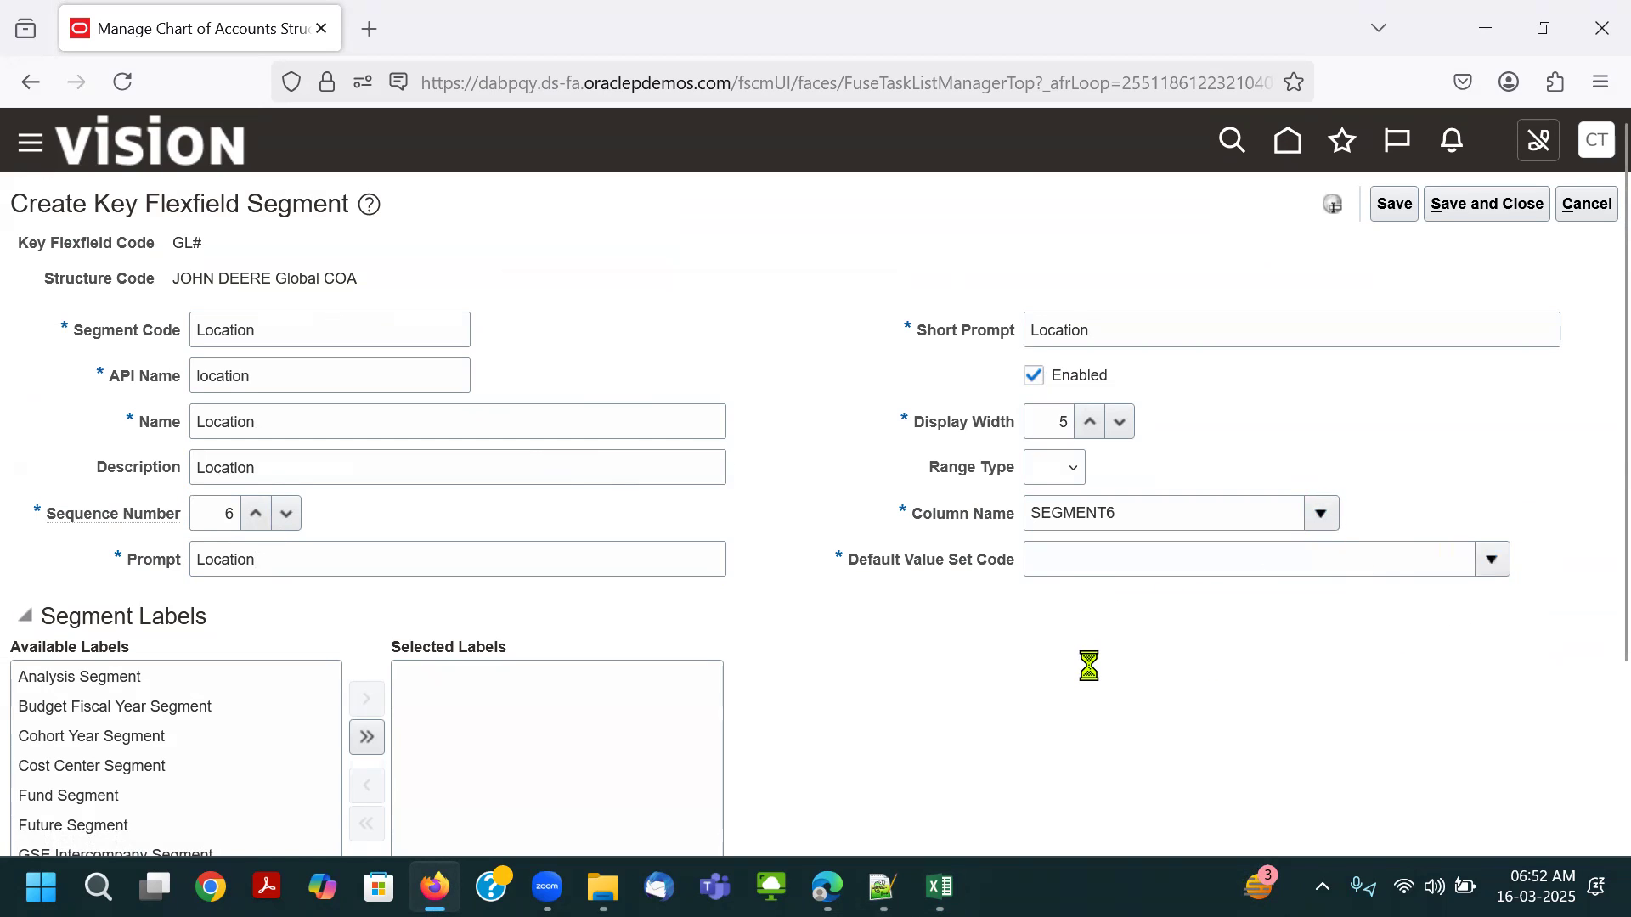
Search the value sets for John and choose John Deere Location as the Location segment's default value set code.
click(1492, 560)
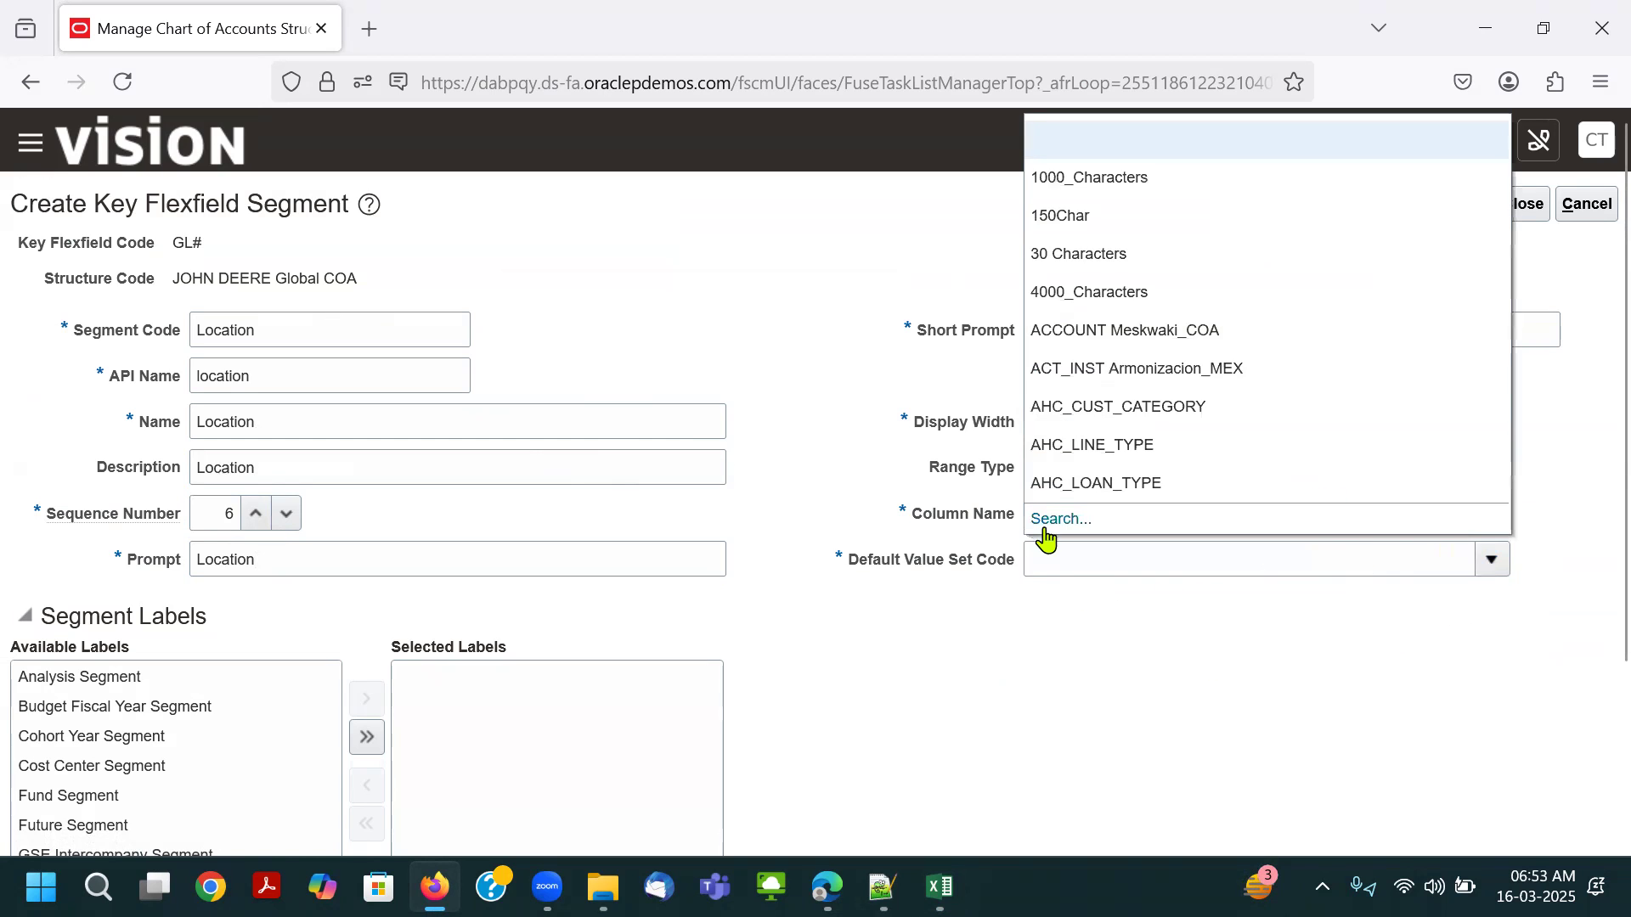
click(1061, 520)
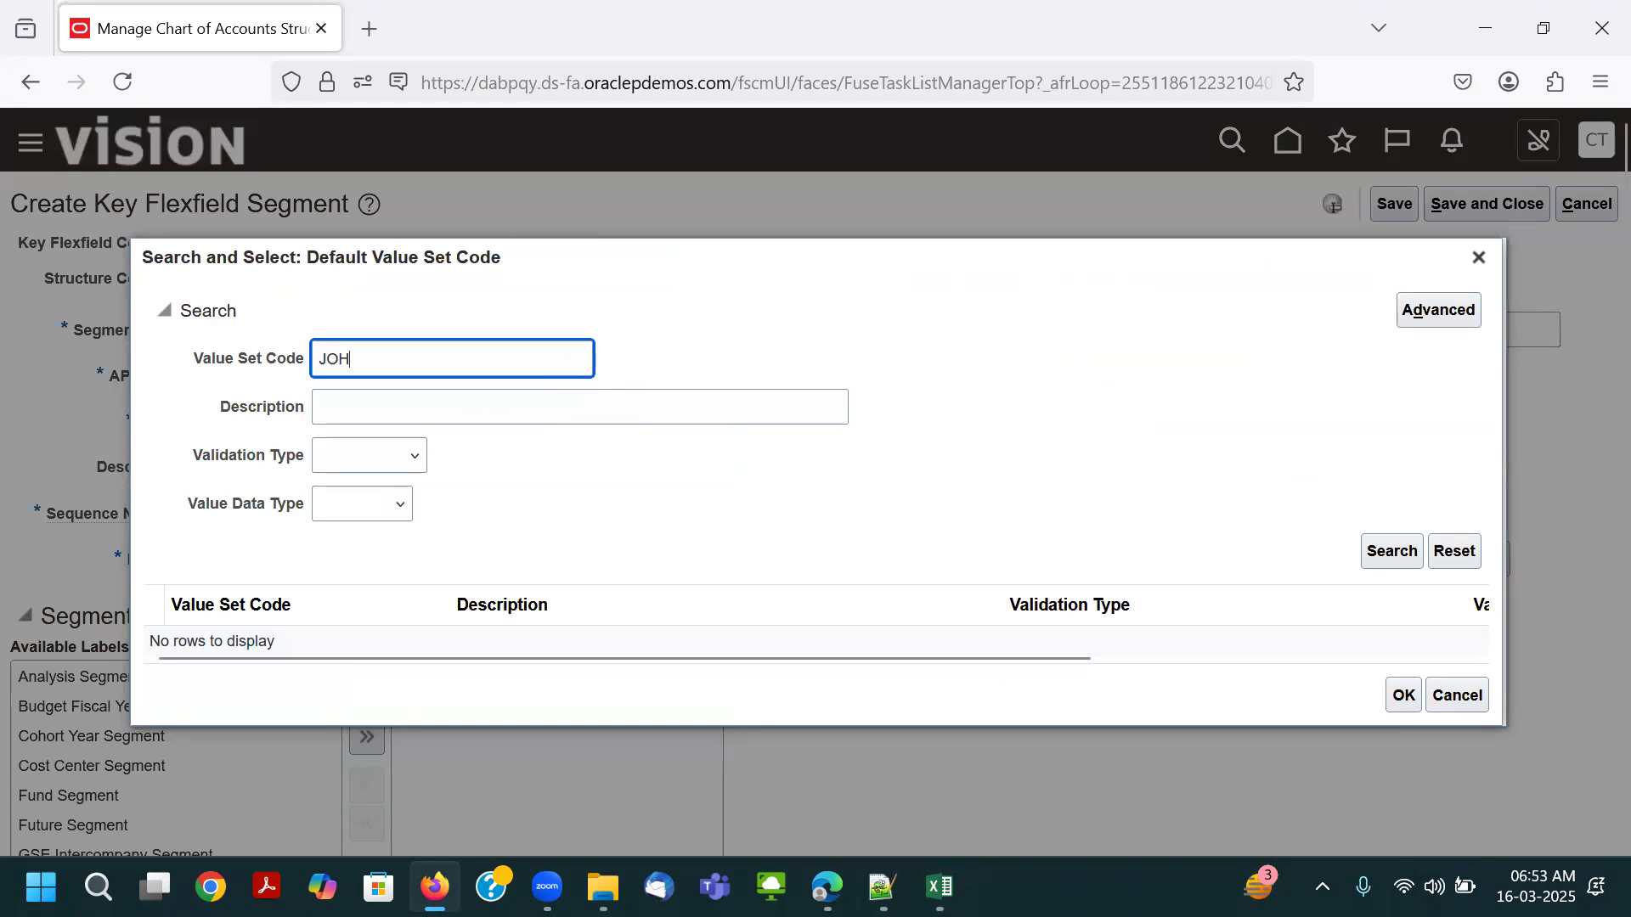
key(Return)
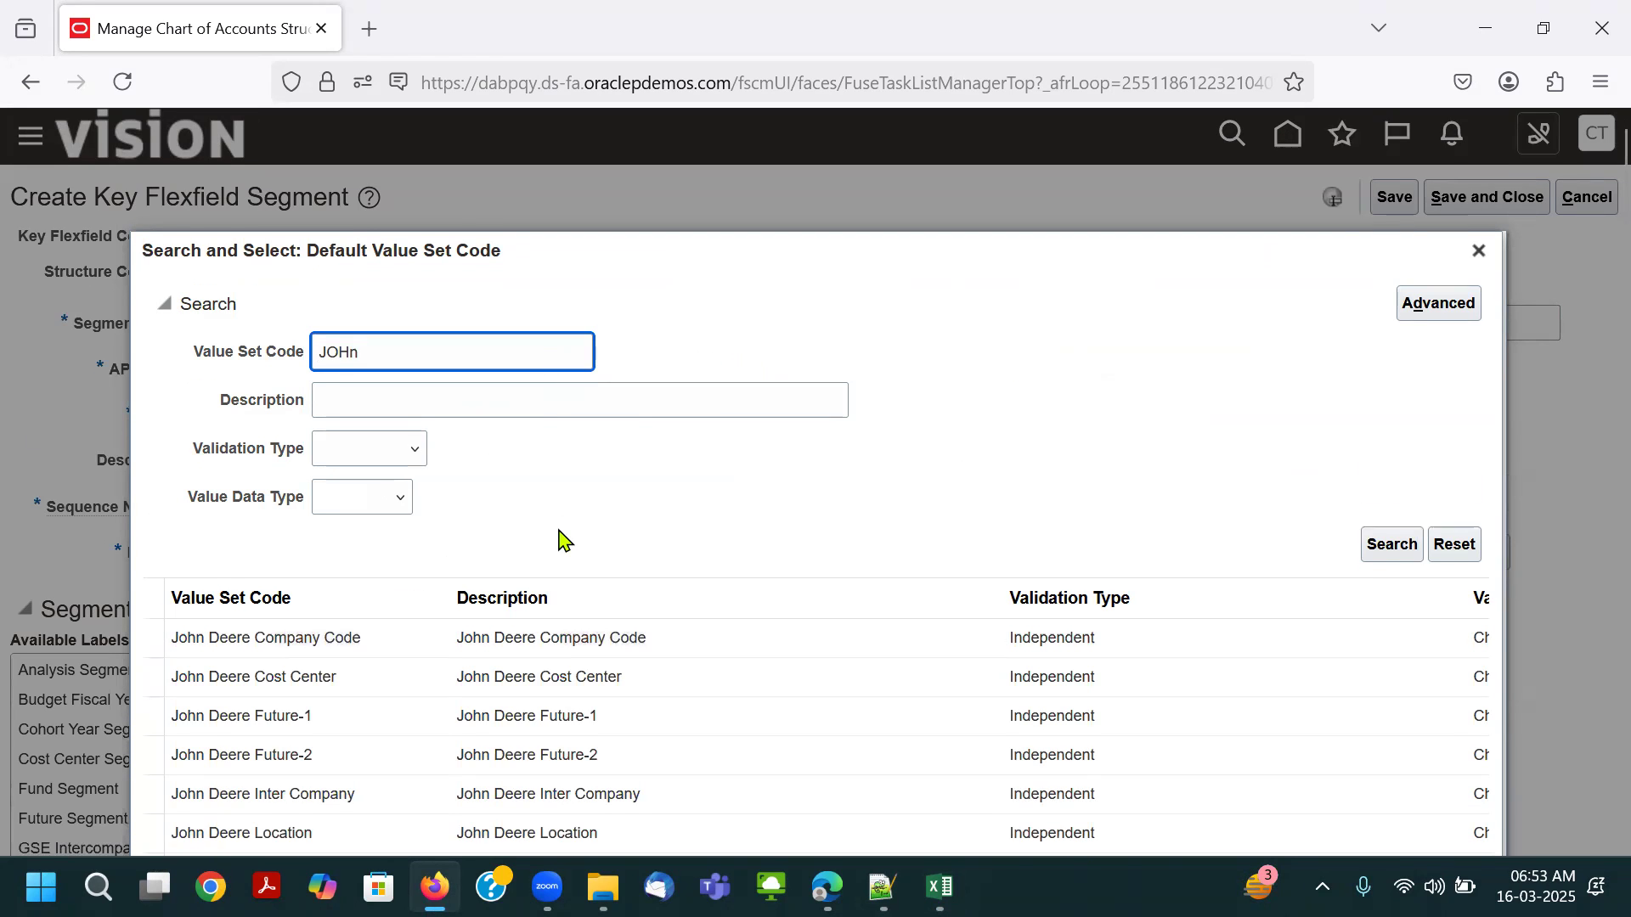
scroll(382, 828, down, 2)
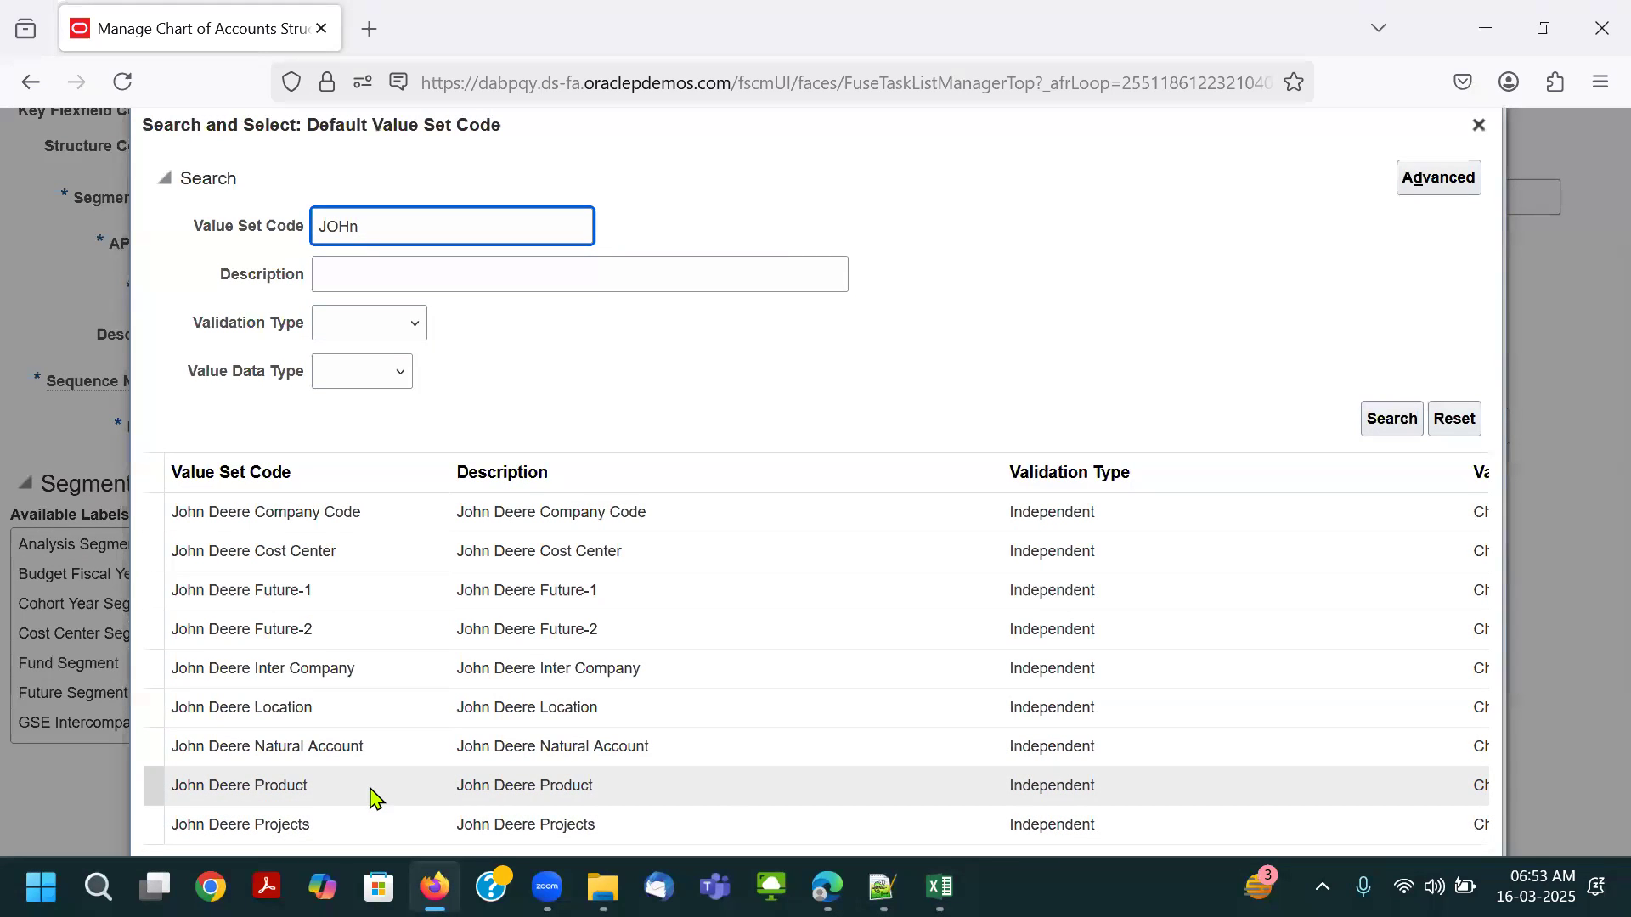
double_click(357, 710)
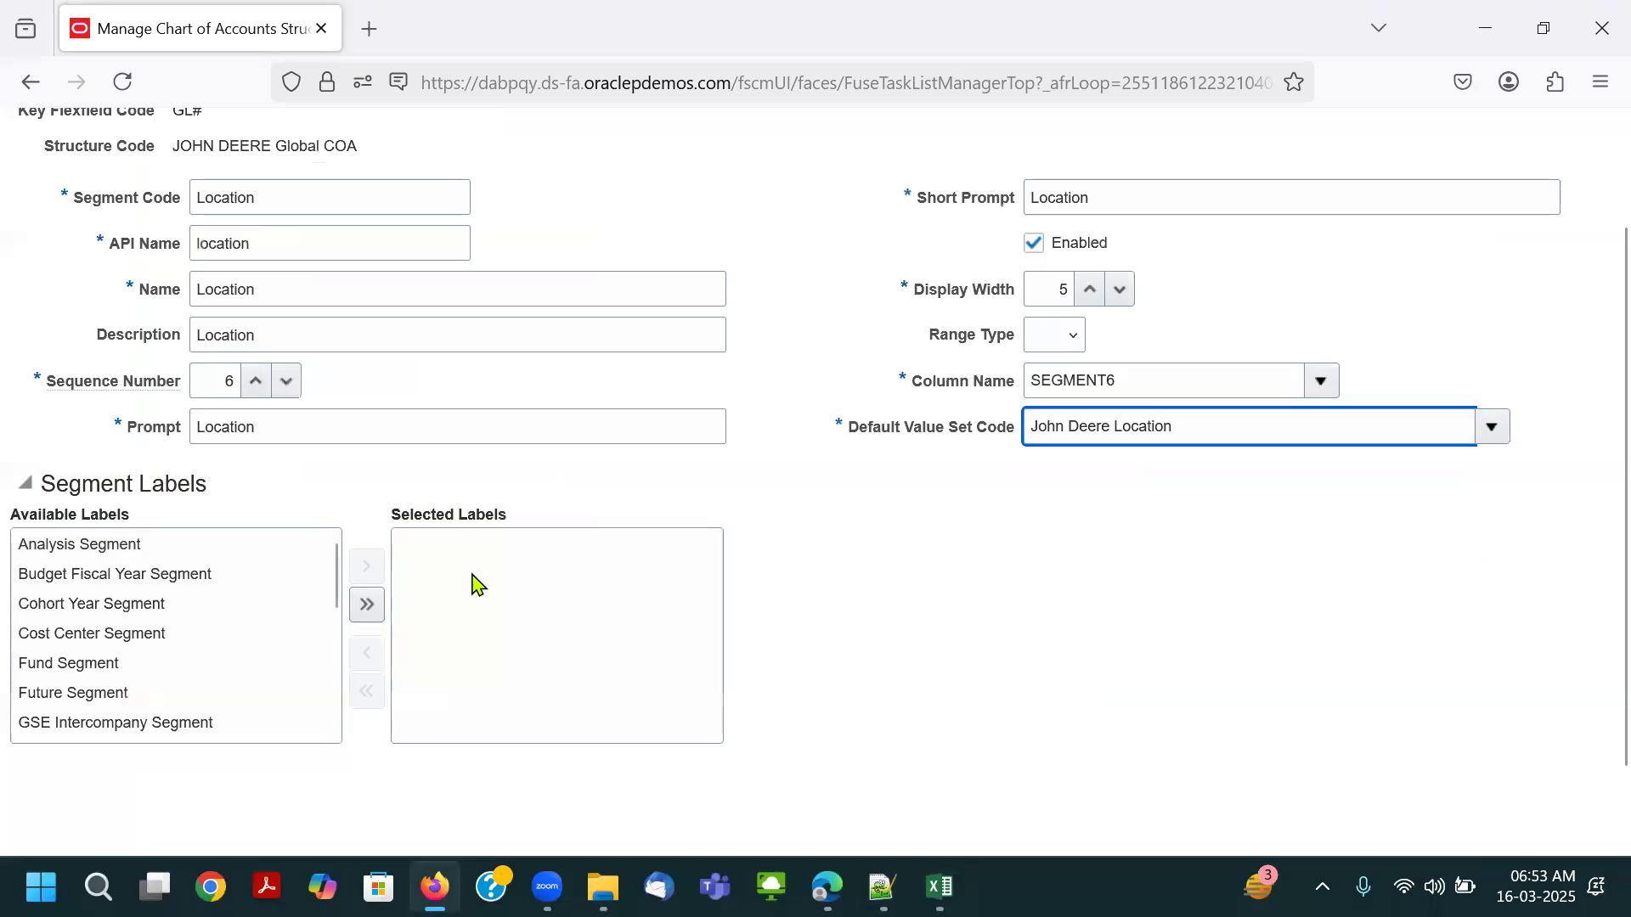
Save the Location segment and close it to return to the structure.
scroll(964, 673, up, 2)
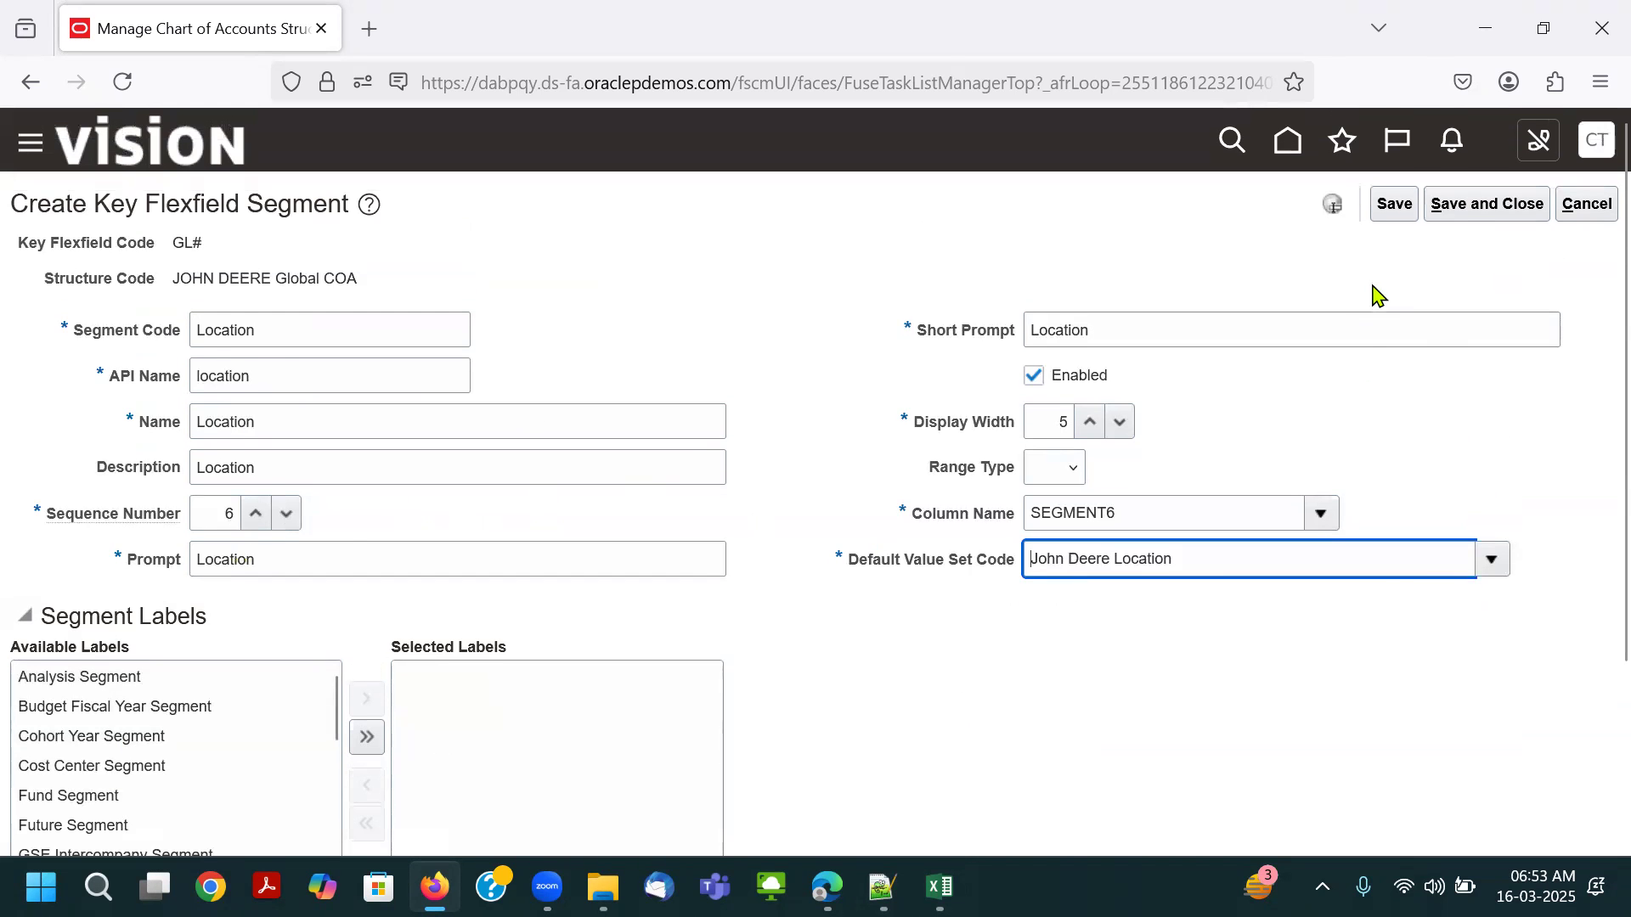
click(1405, 212)
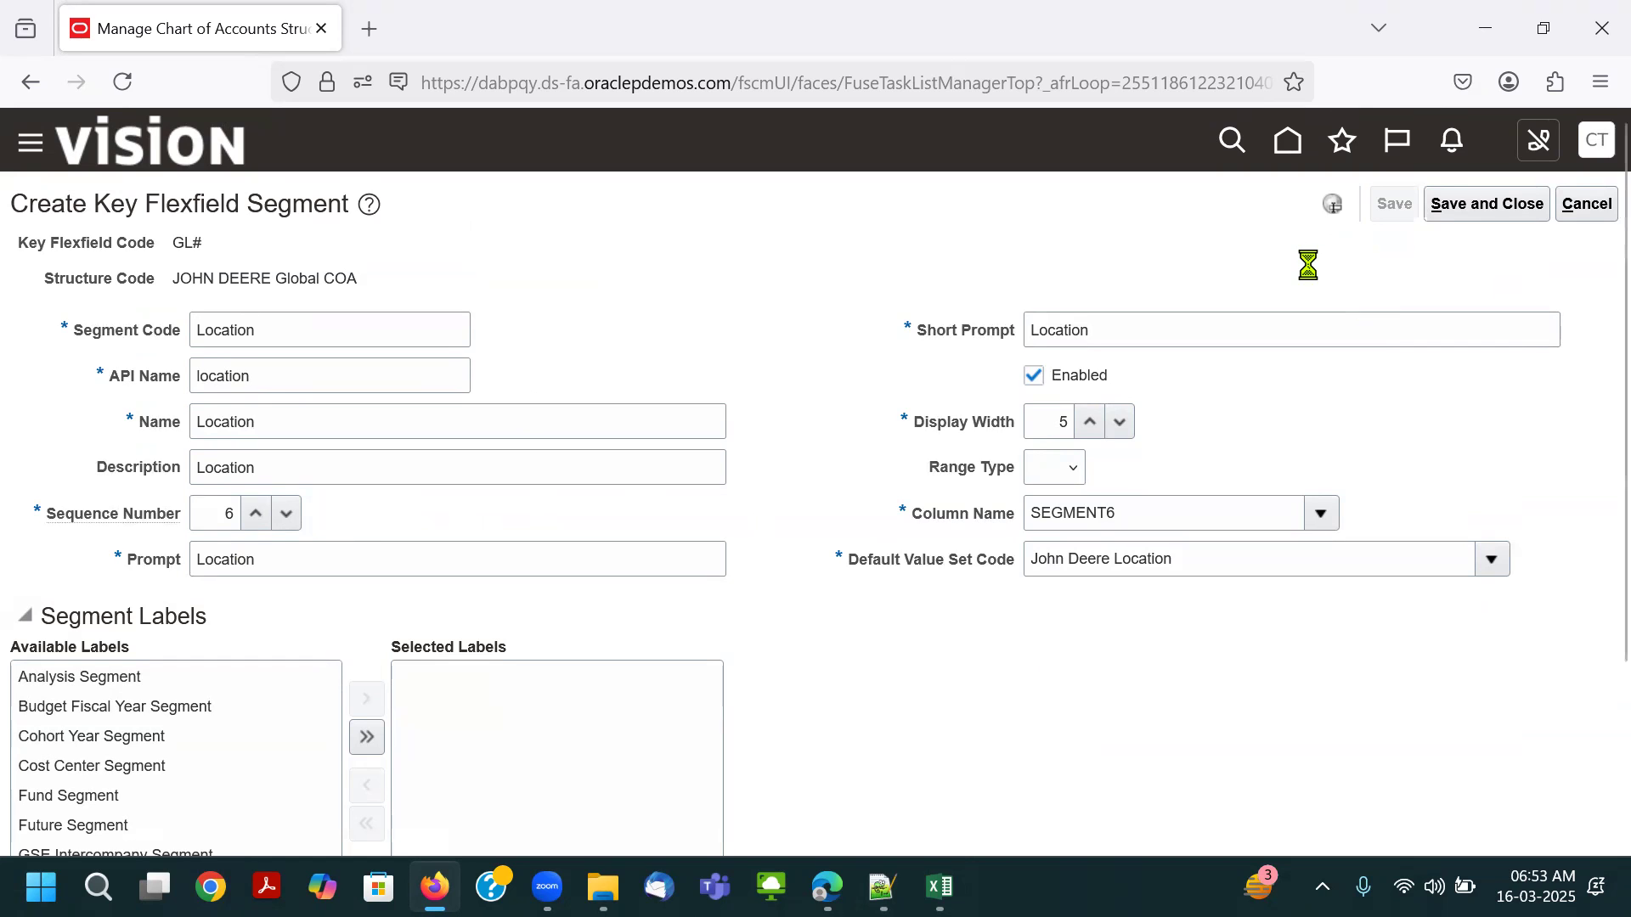
click(1474, 209)
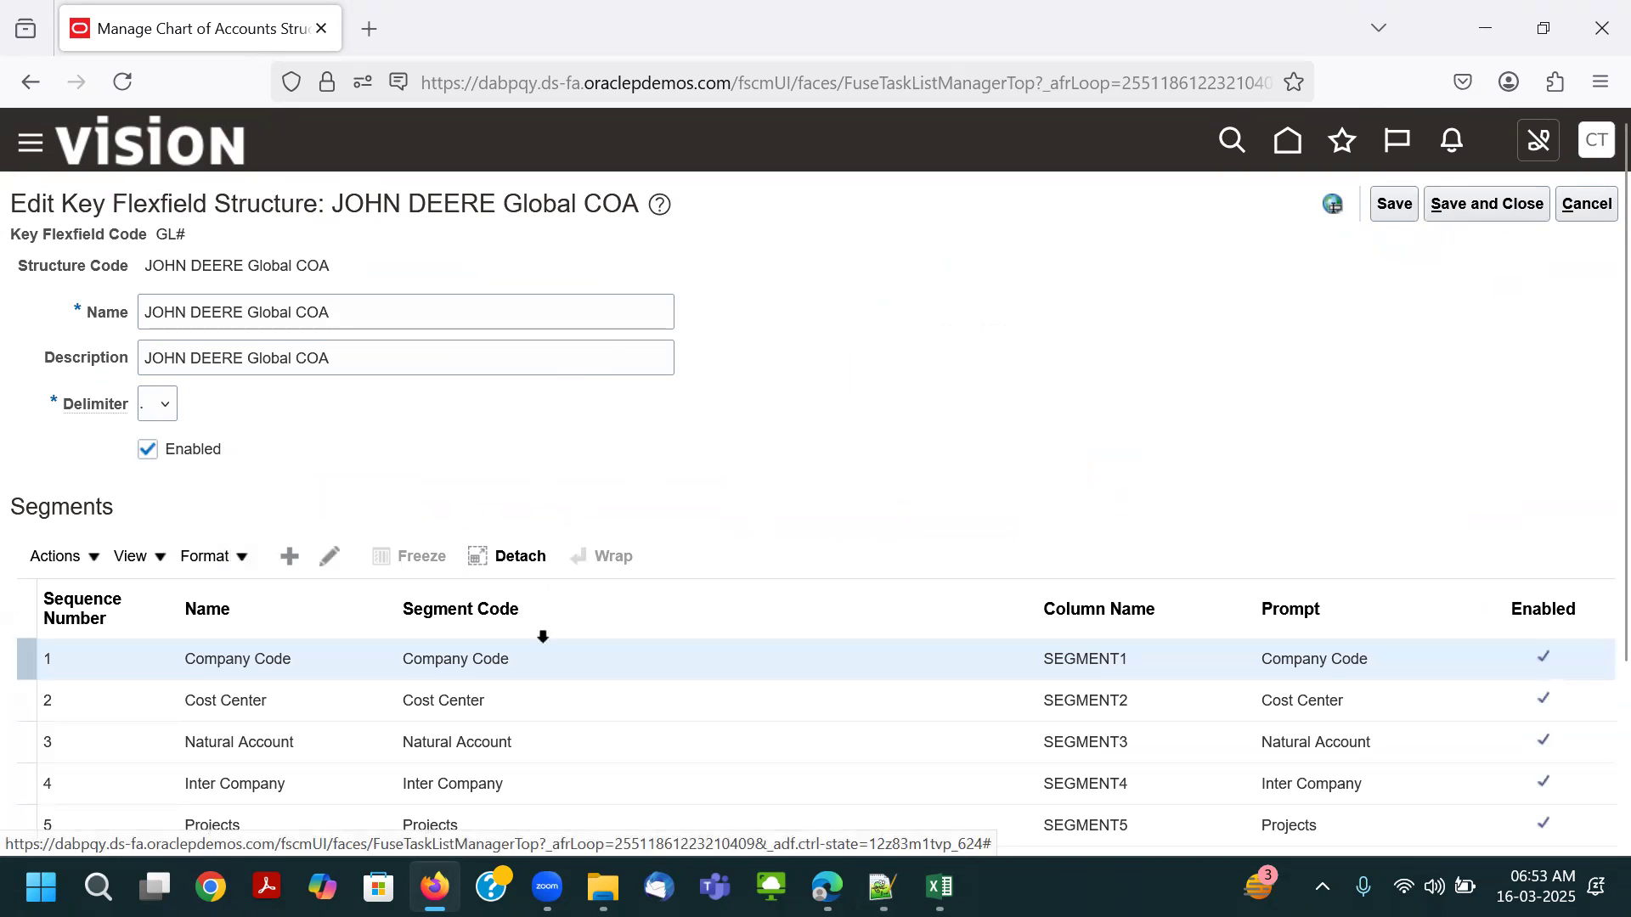
Check the seventh value set code in the Excel class notes and return to the structure in the browser.
mouse_move(547, 887)
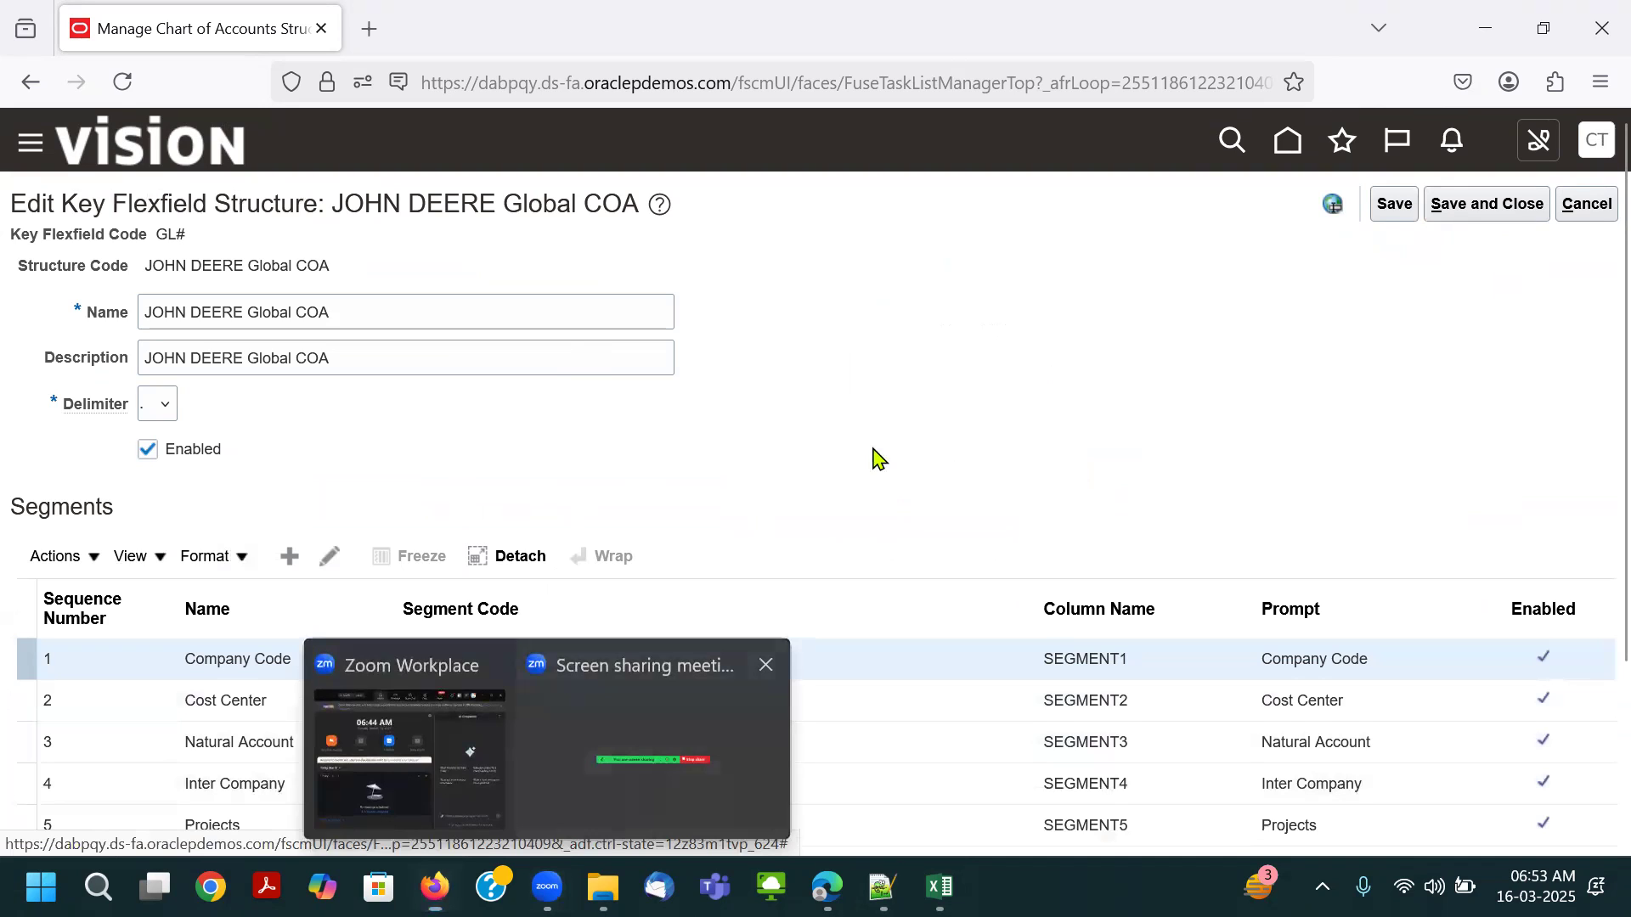
click(487, 408)
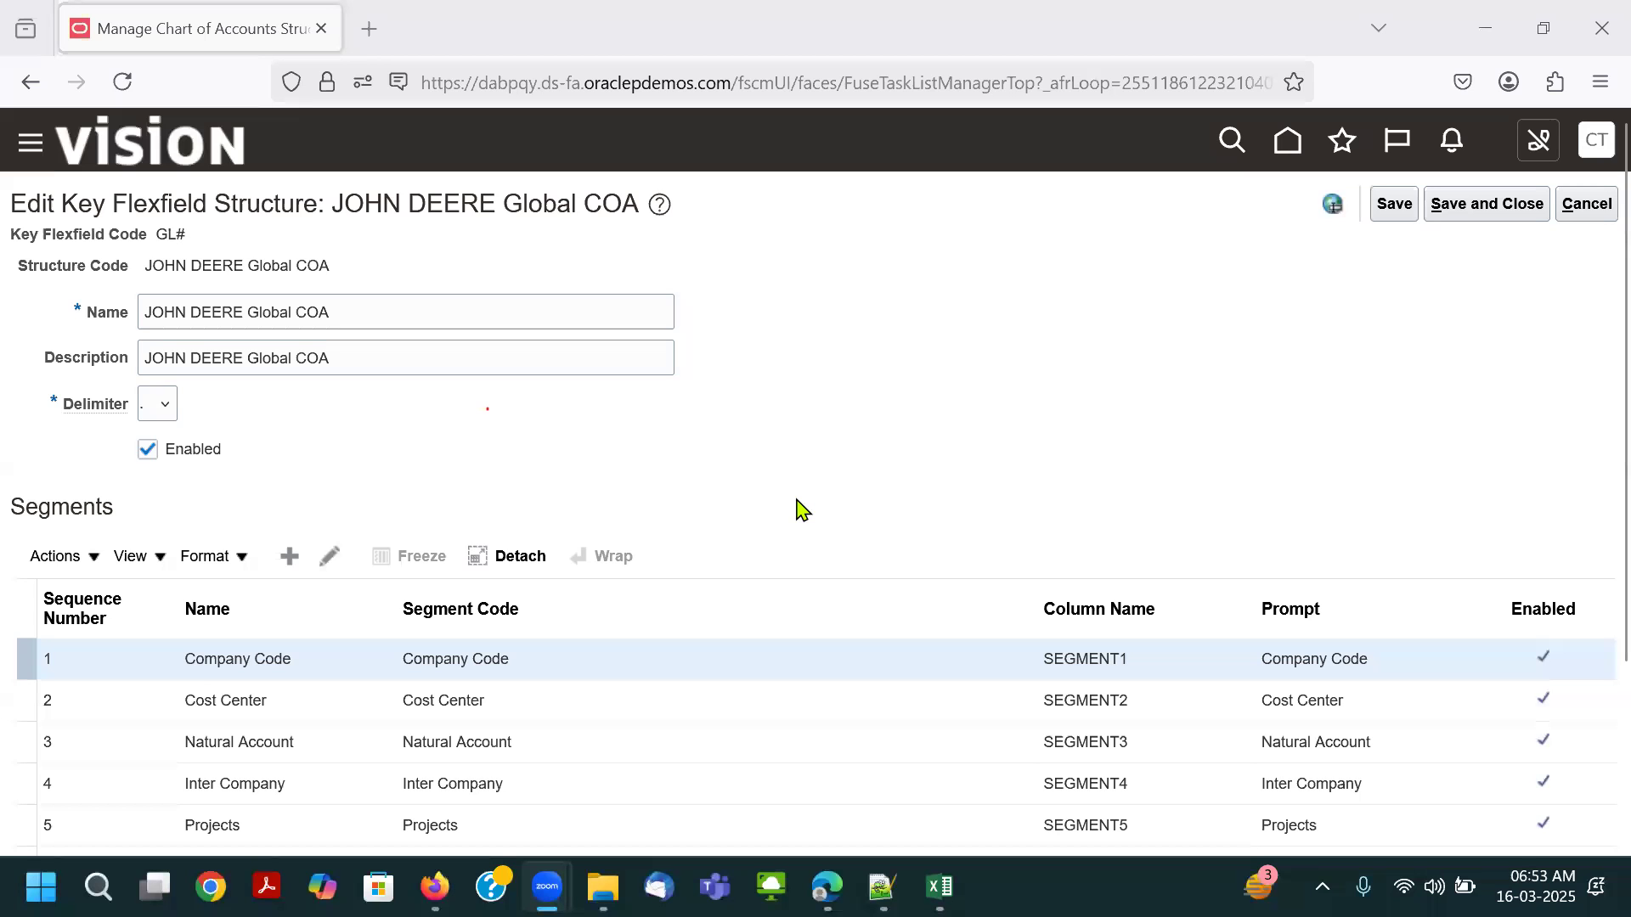
key(alt+Tab)
drag(486, 212, 423, 207)
key(alt+Tab)
key(alt+Tab)
key(Tab)
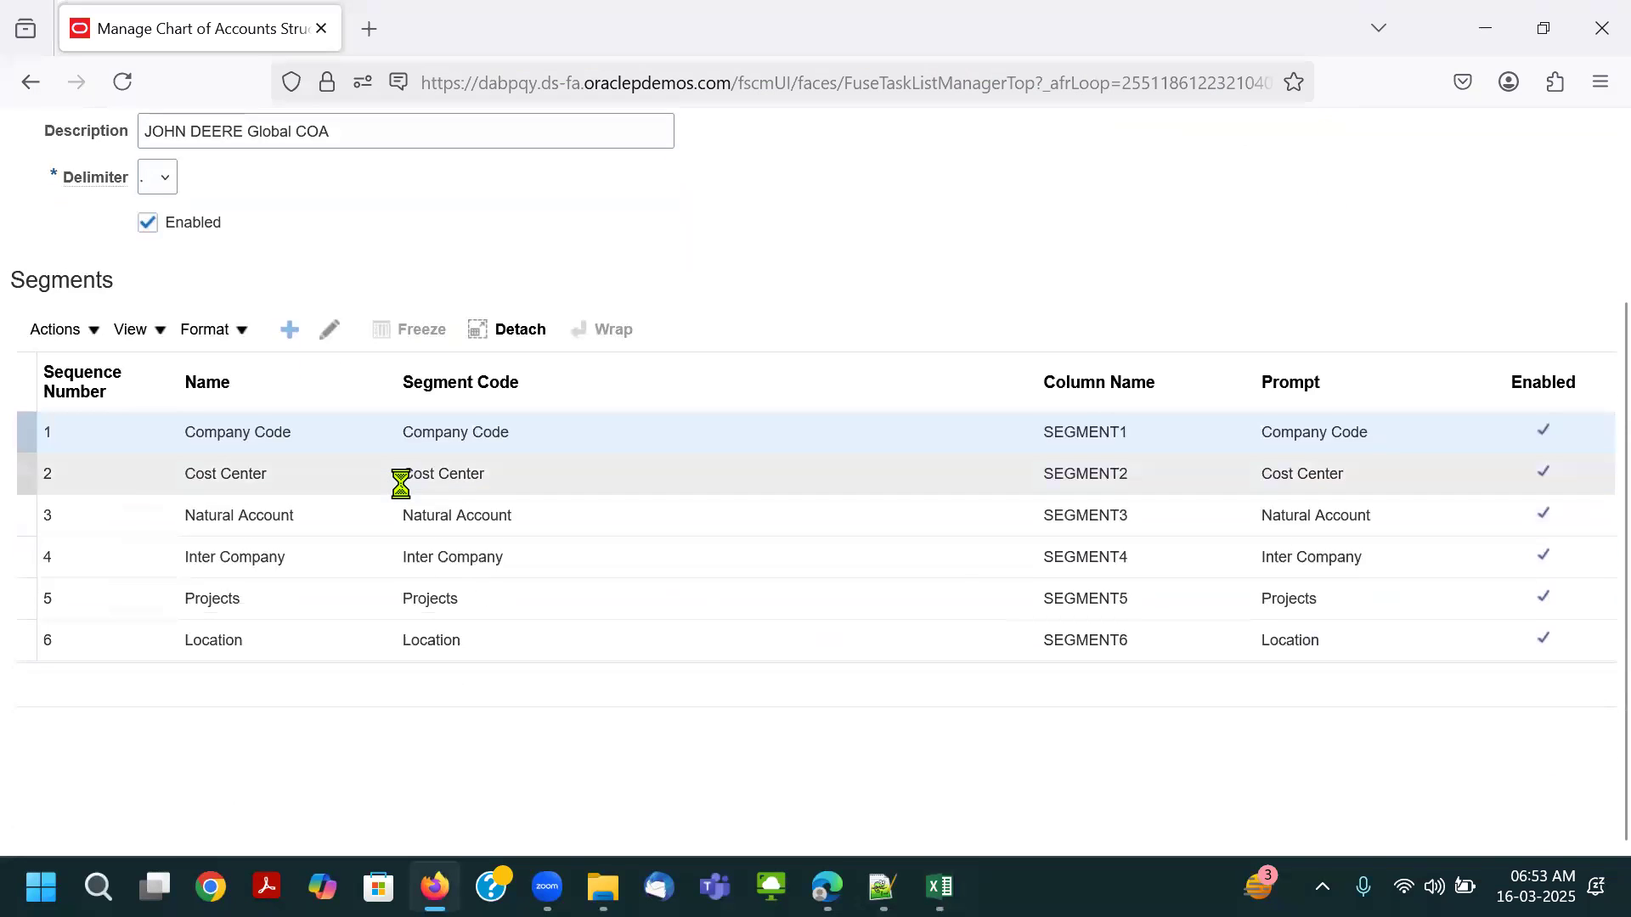
text(Product)
key(Tab)
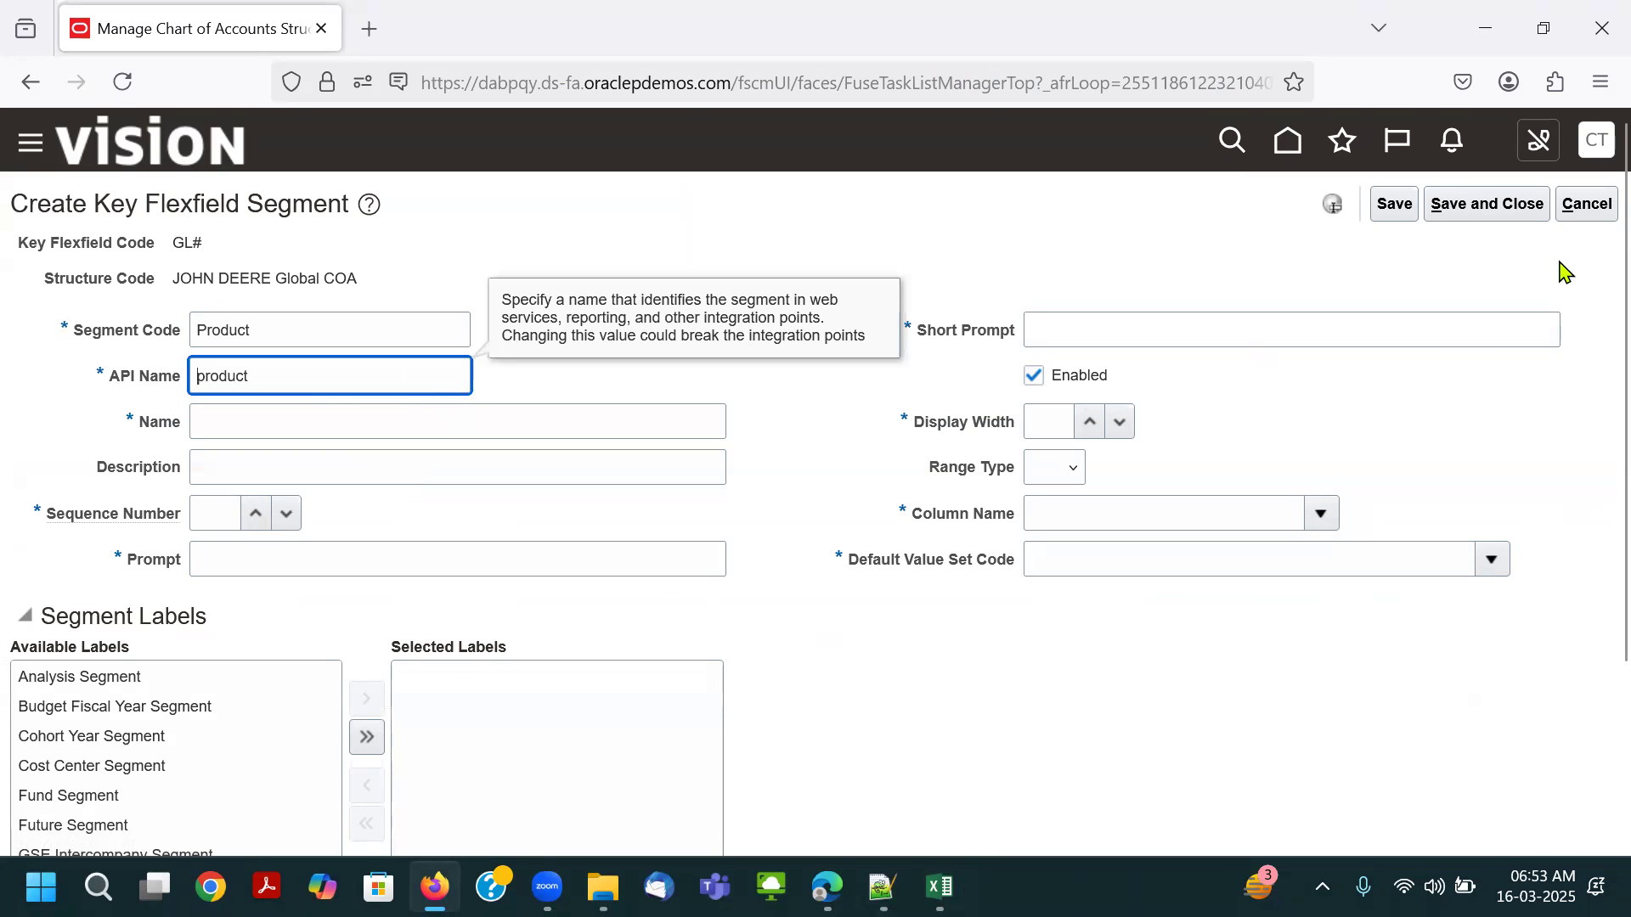
click(1587, 204)
Add a new segment with Product as segment code, name and description, letting the API name fill in as product.
scroll(1198, 561, down, 3)
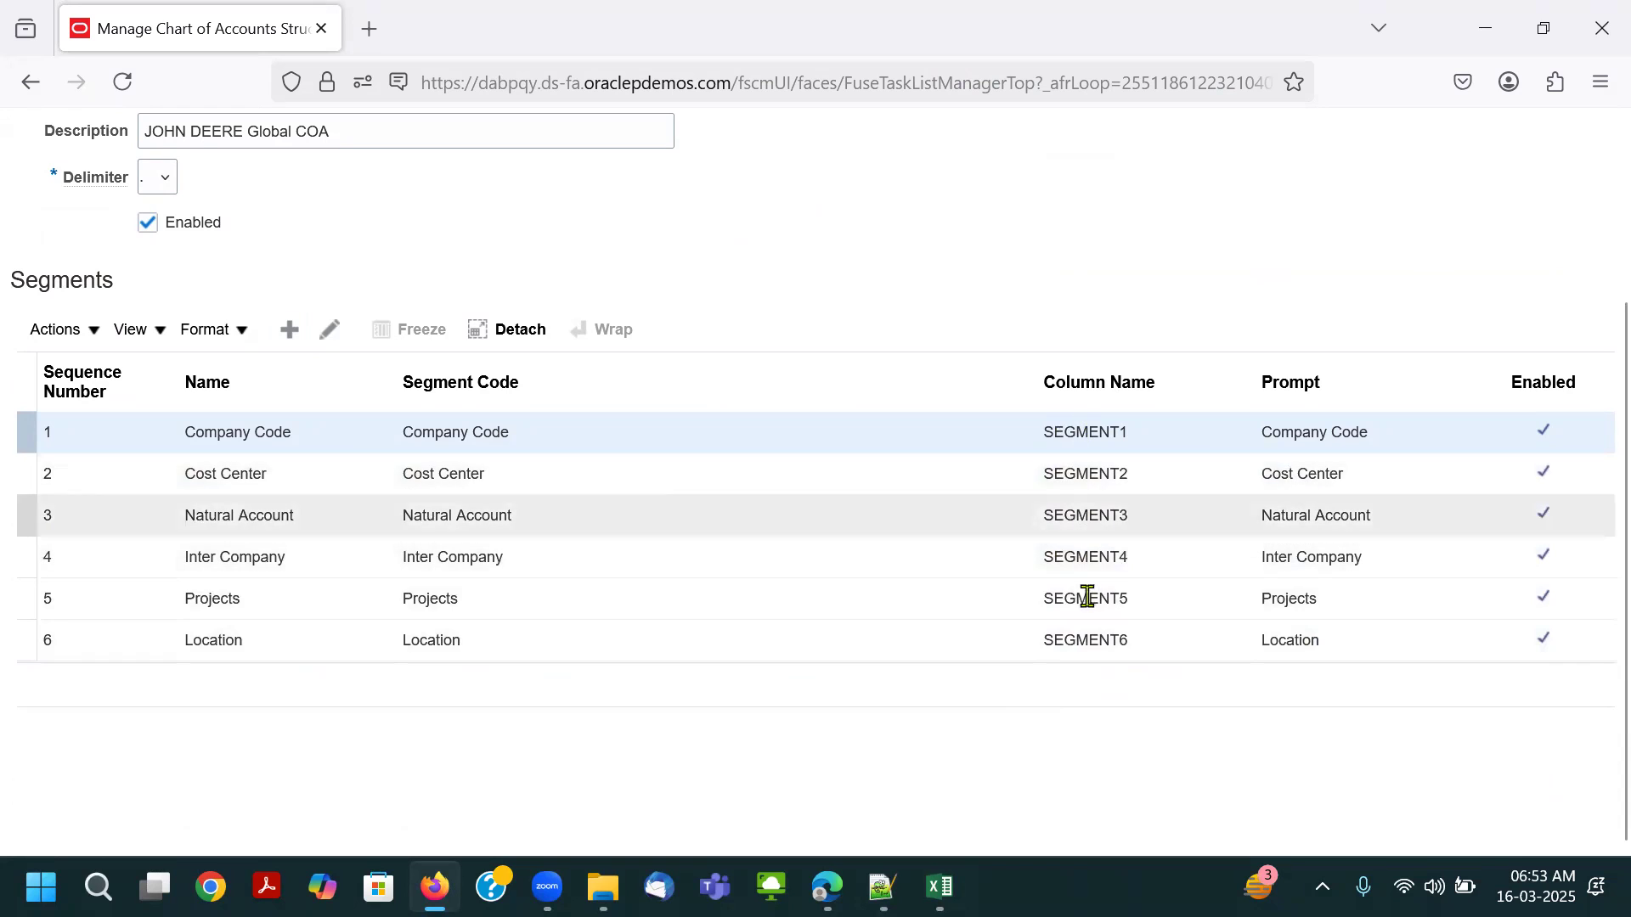
click(289, 329)
click(353, 338)
text(Product)
key(Tab)
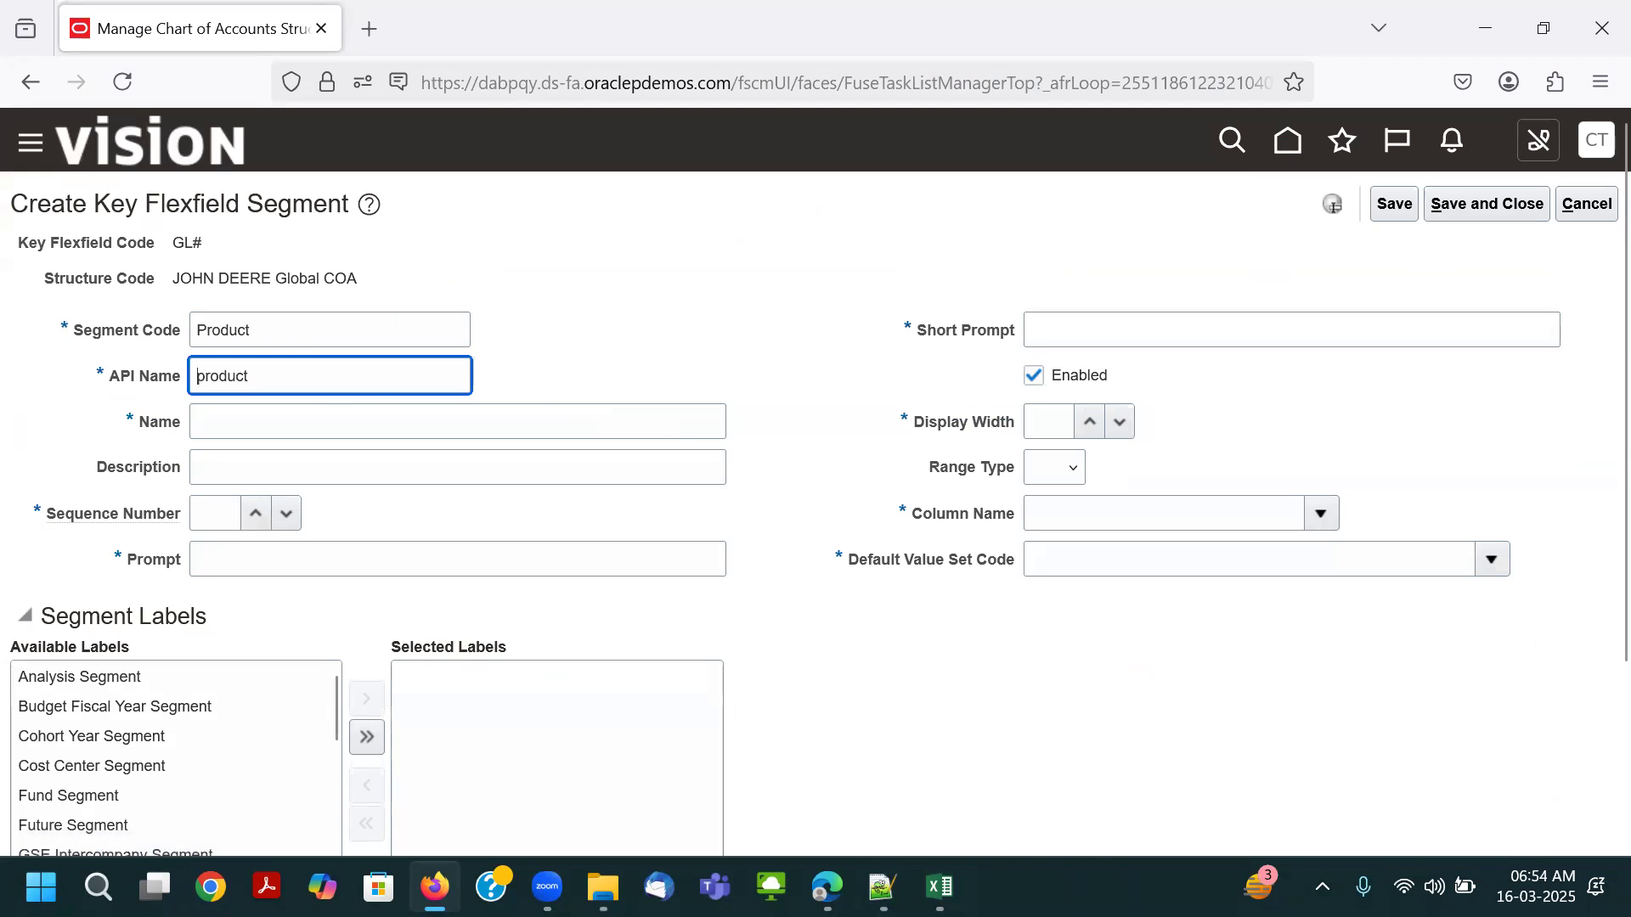
key(Tab)
text(Product)
key(Tab)
text(Product)
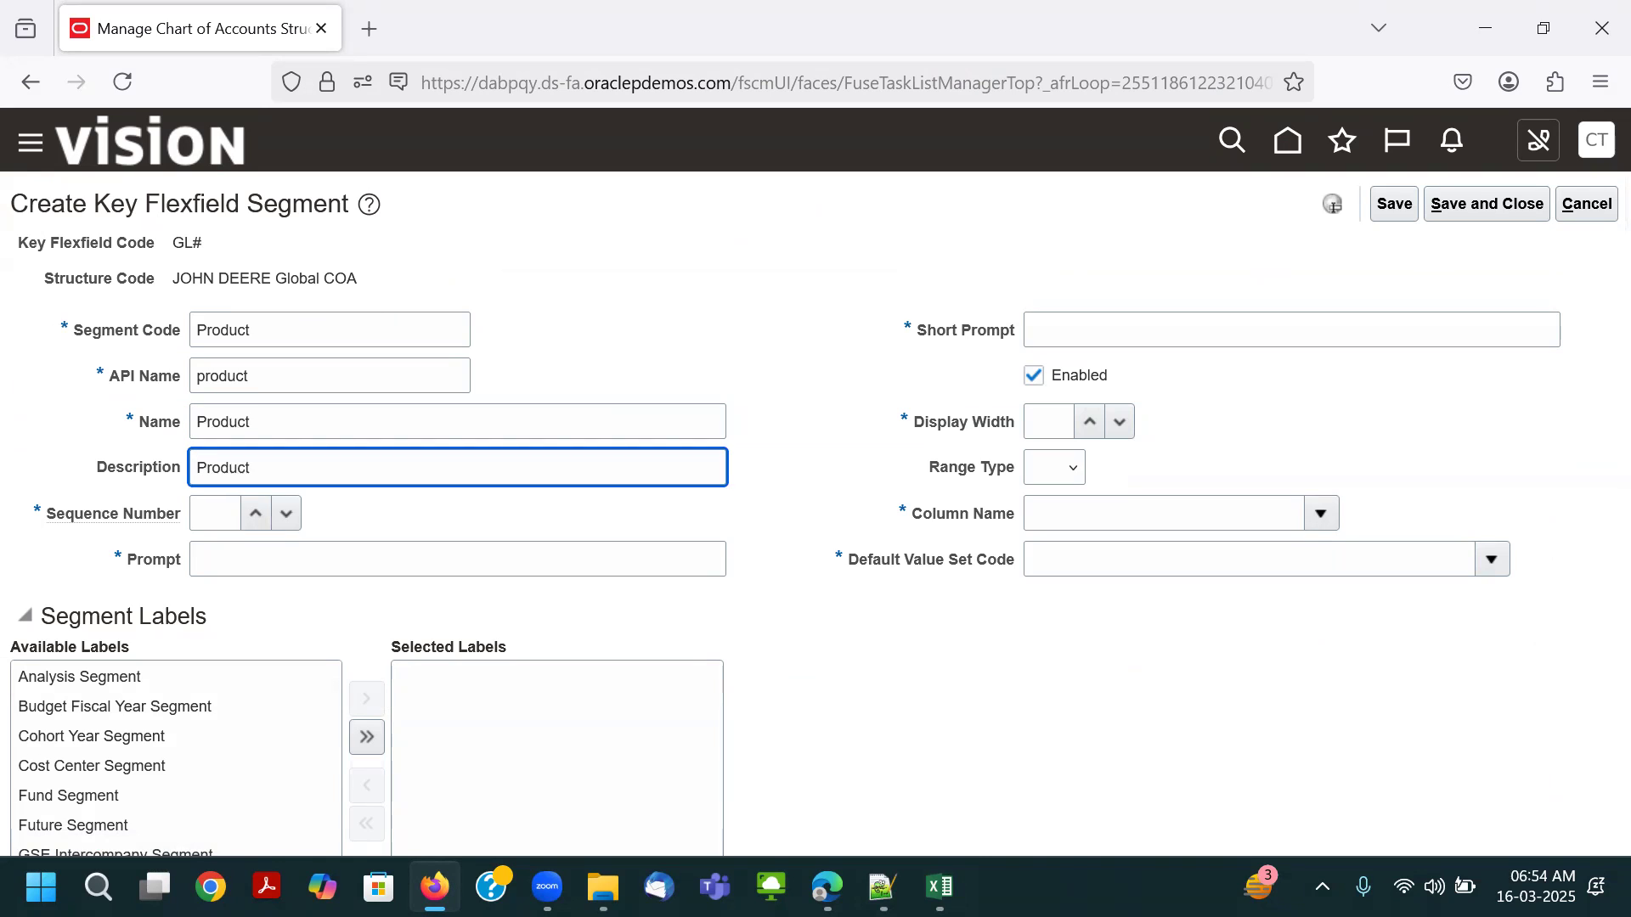
Set the sequence number to 7 and enter Product as the prompt and short prompt.
key(Tab)
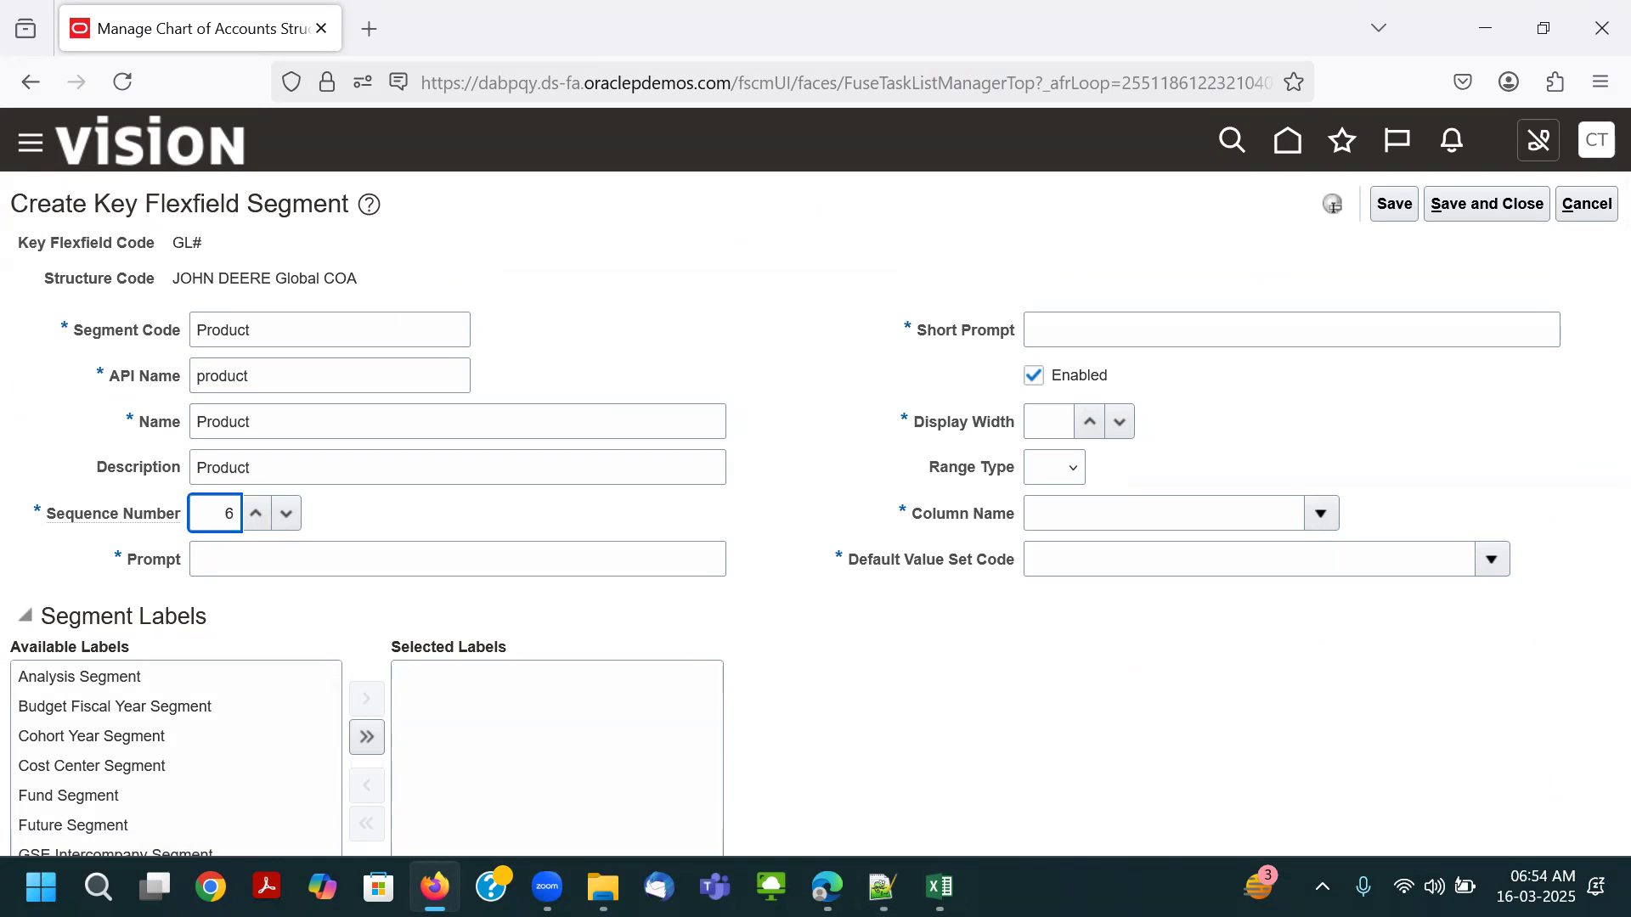
key(Tab)
click(1193, 321)
text(Product)
Set the Product segment's display width to 5 and its column name to SEGMENT7.
click(1051, 427)
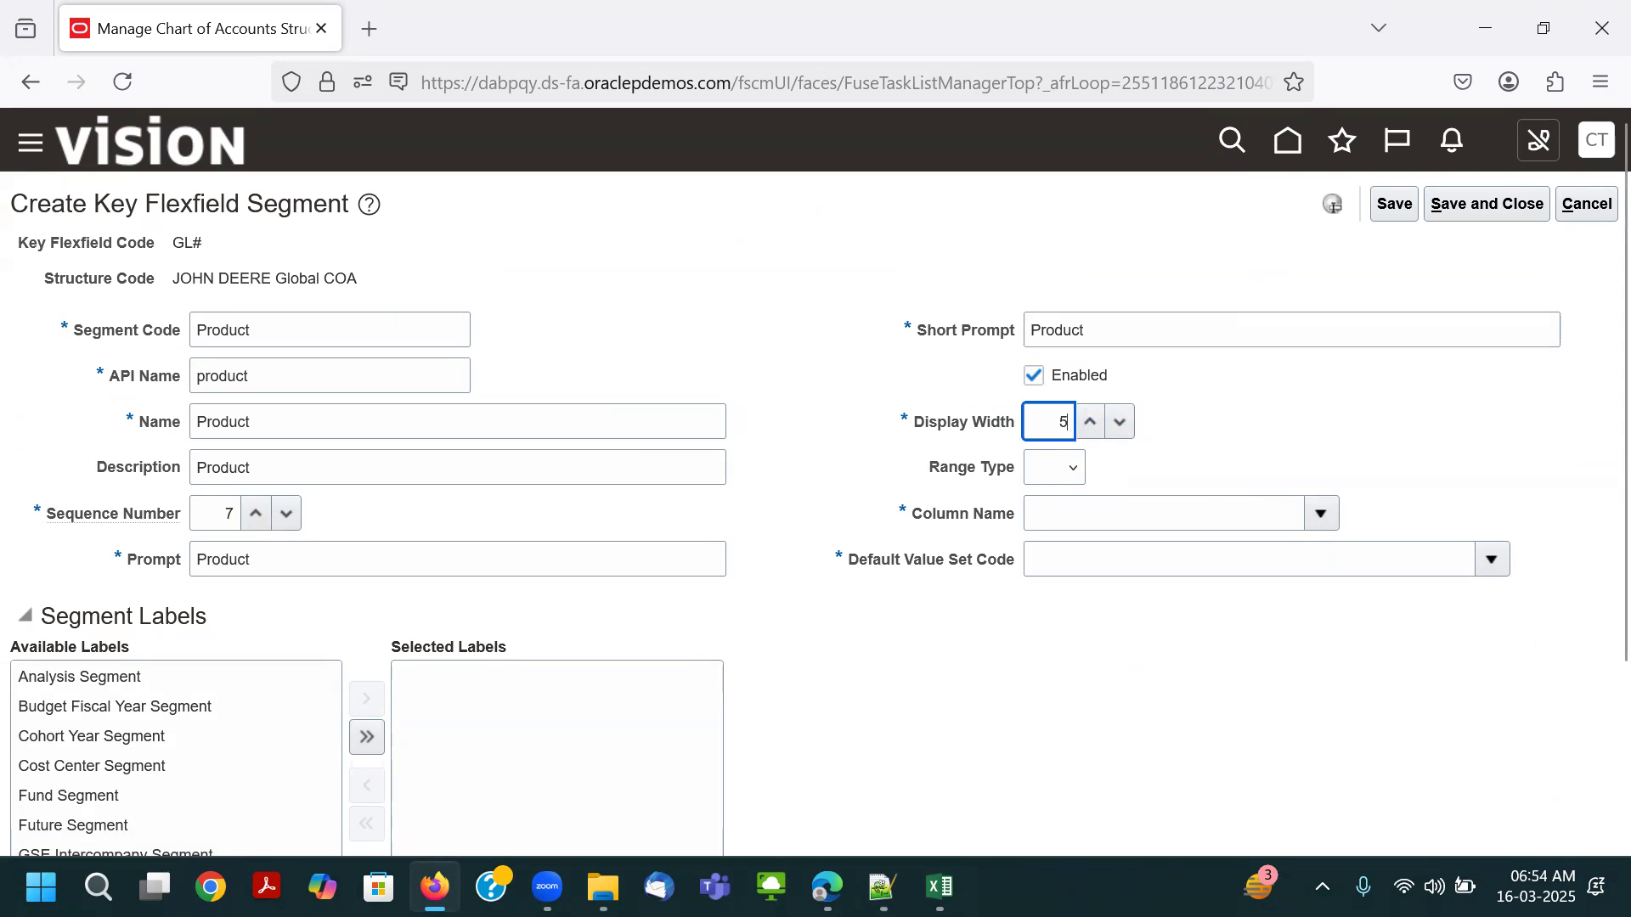
click(1319, 514)
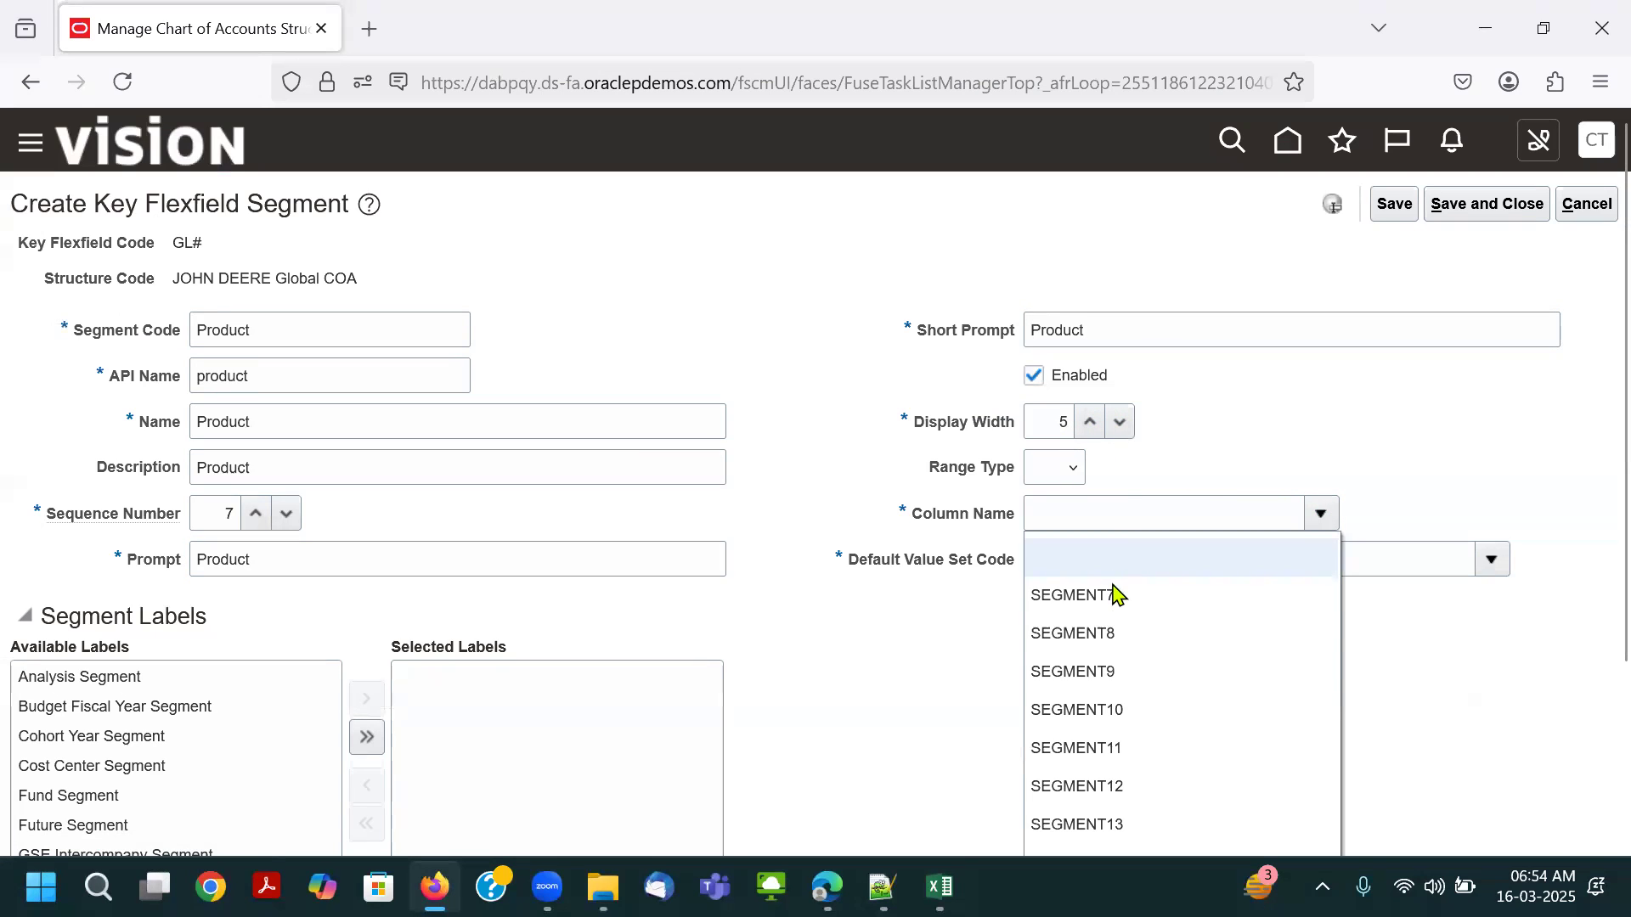
click(1121, 593)
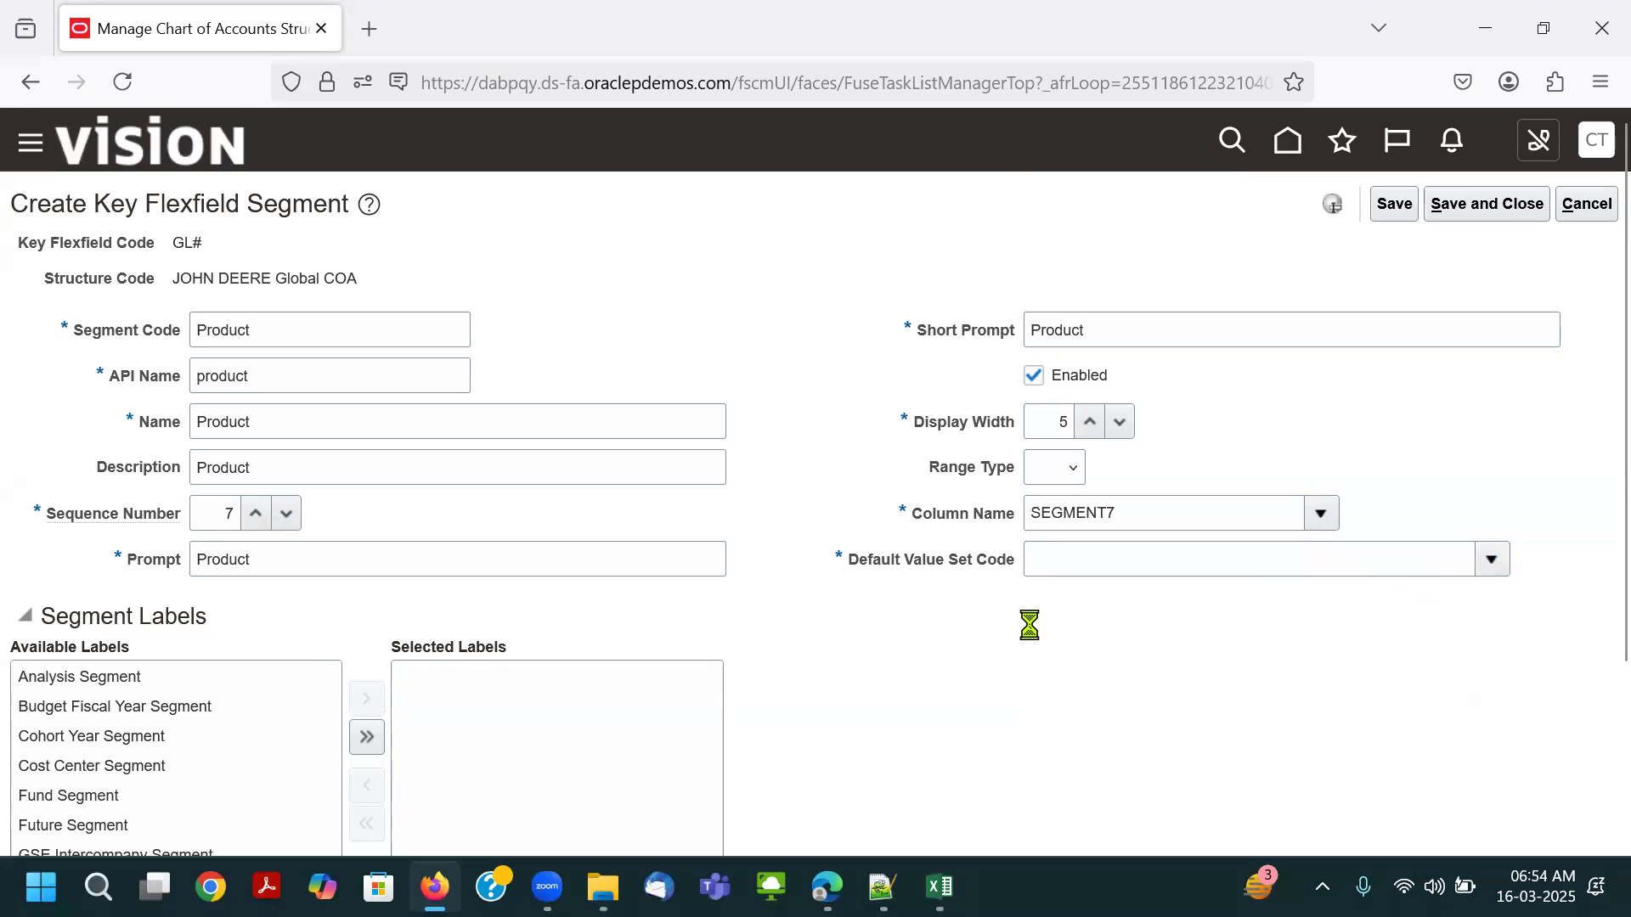
Search the value sets for John and choose John Deere Product as the Product segment's default value set code.
click(1051, 517)
click(466, 360)
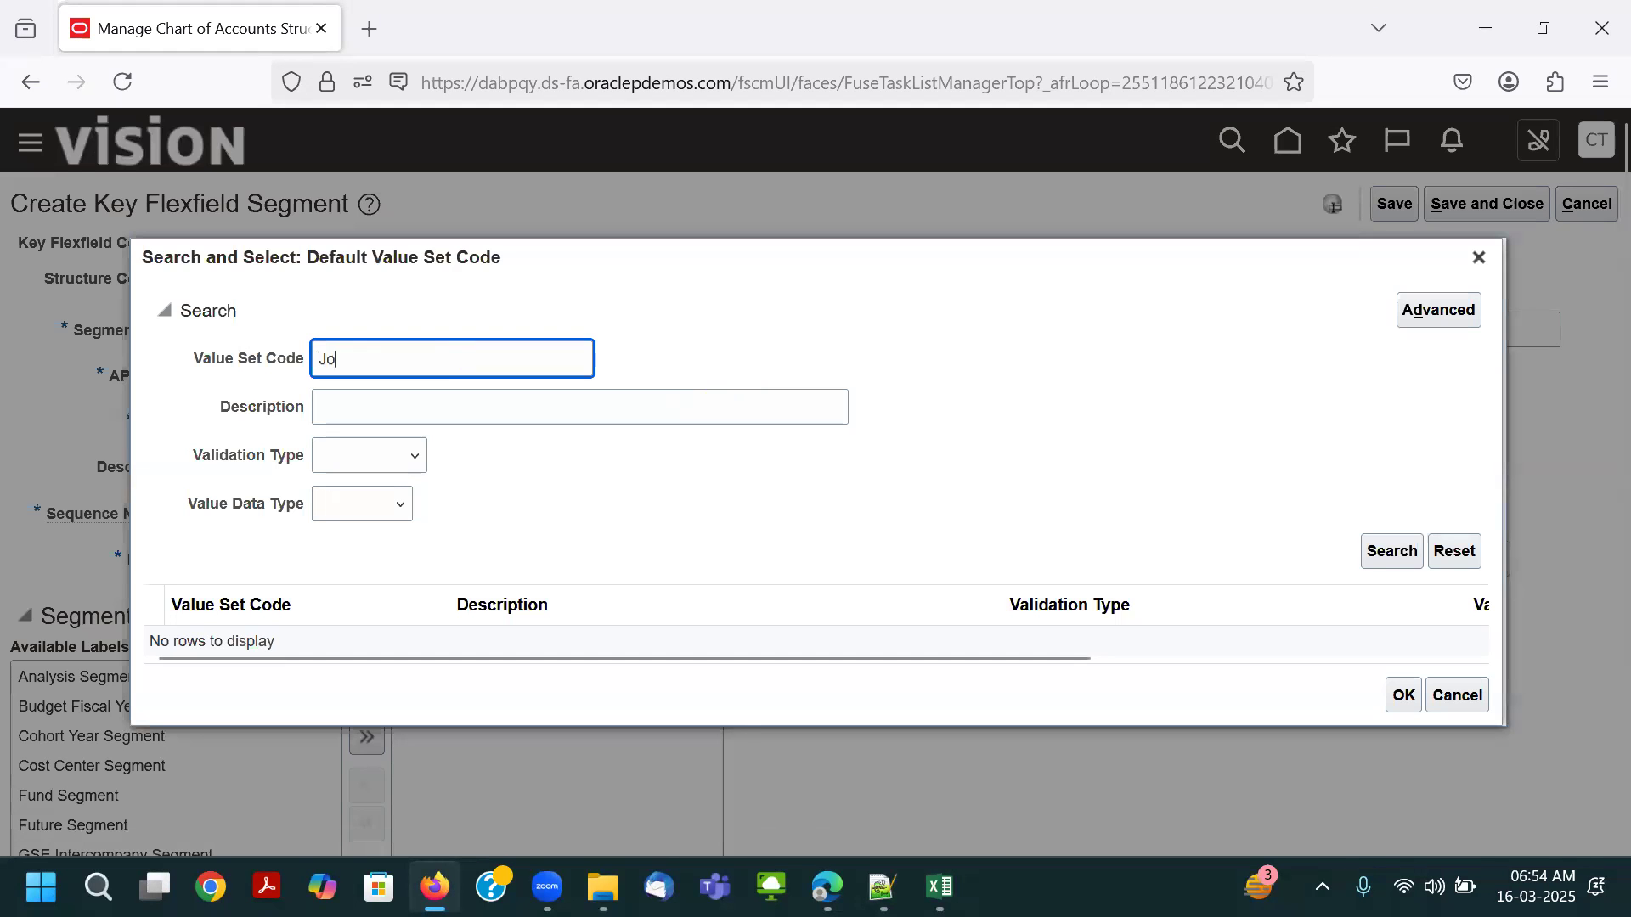
text(John)
key(Return)
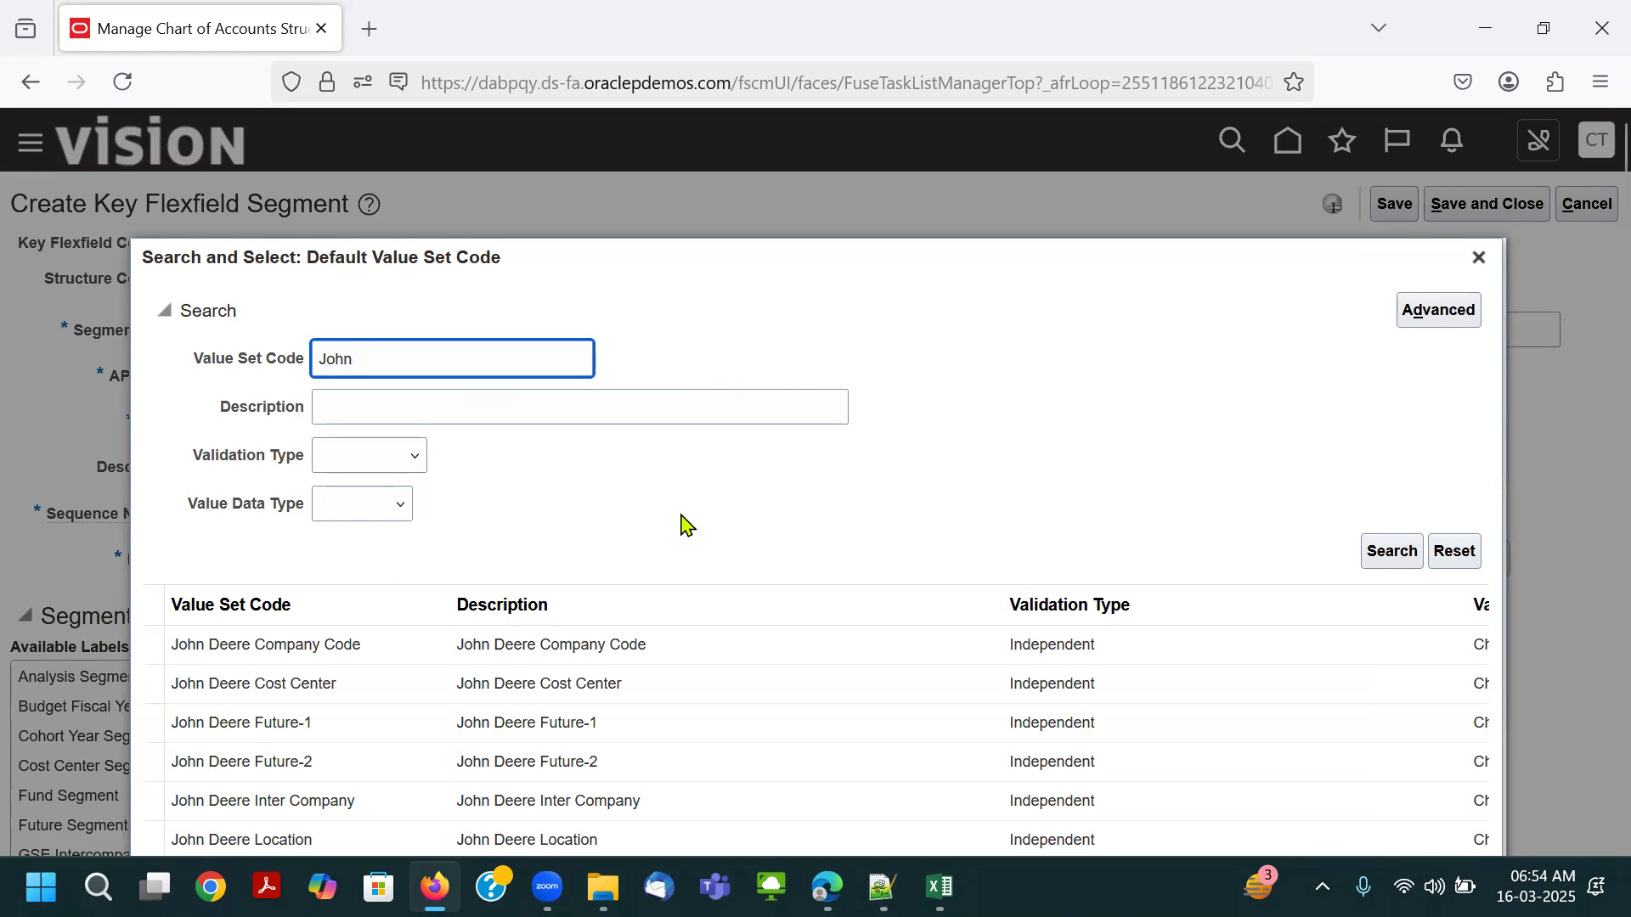
scroll(675, 544, down, 3)
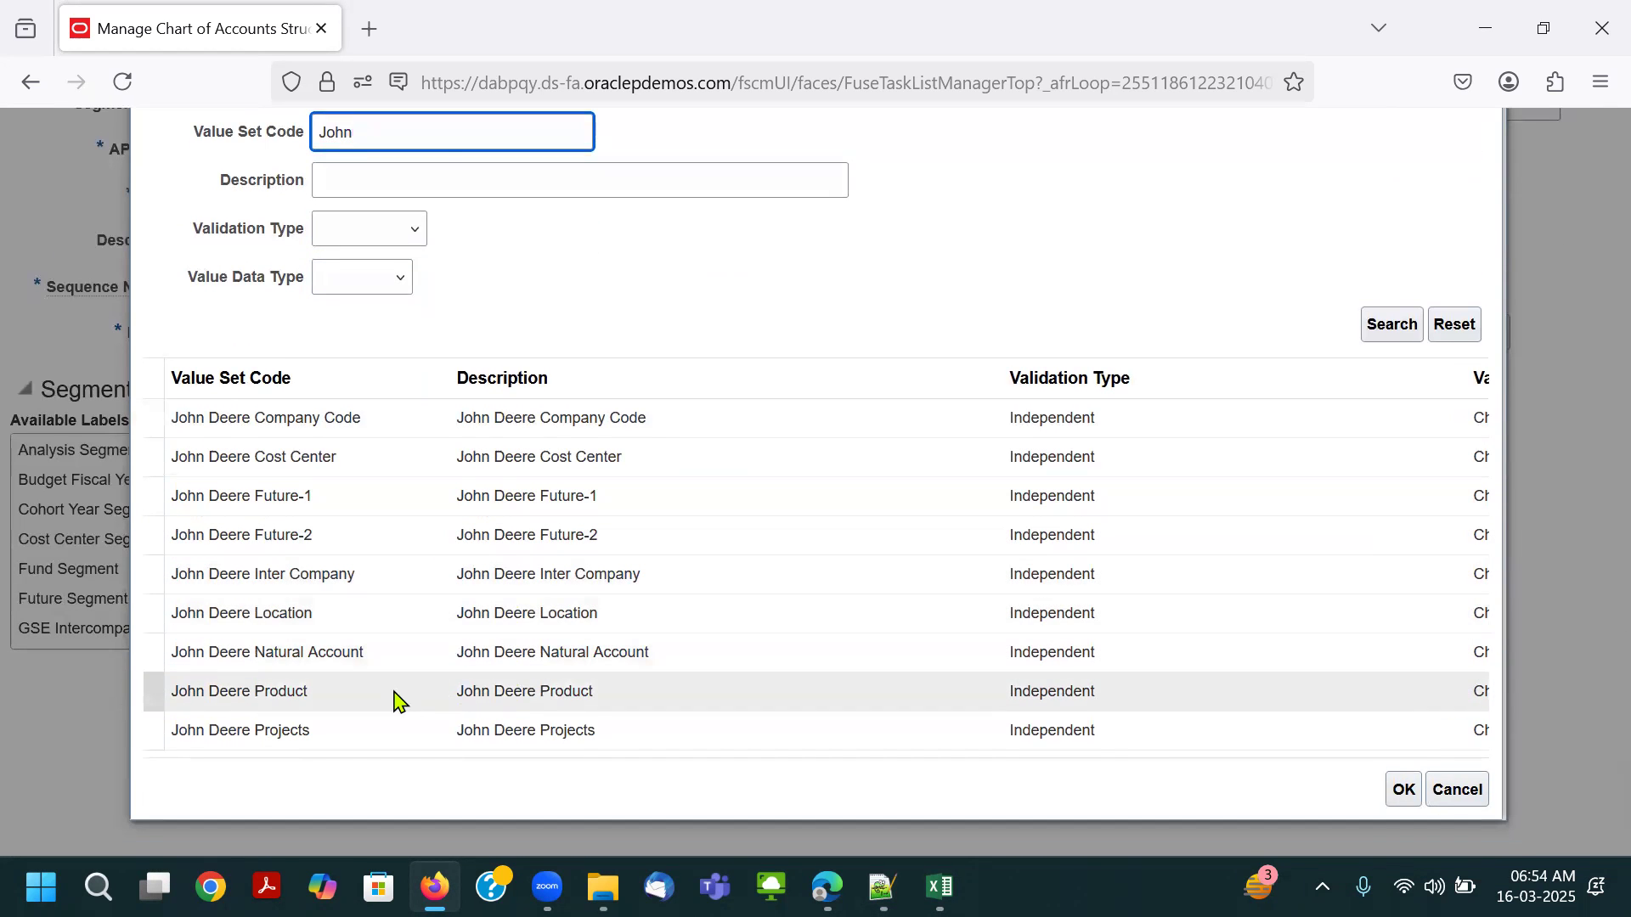
text(Product)
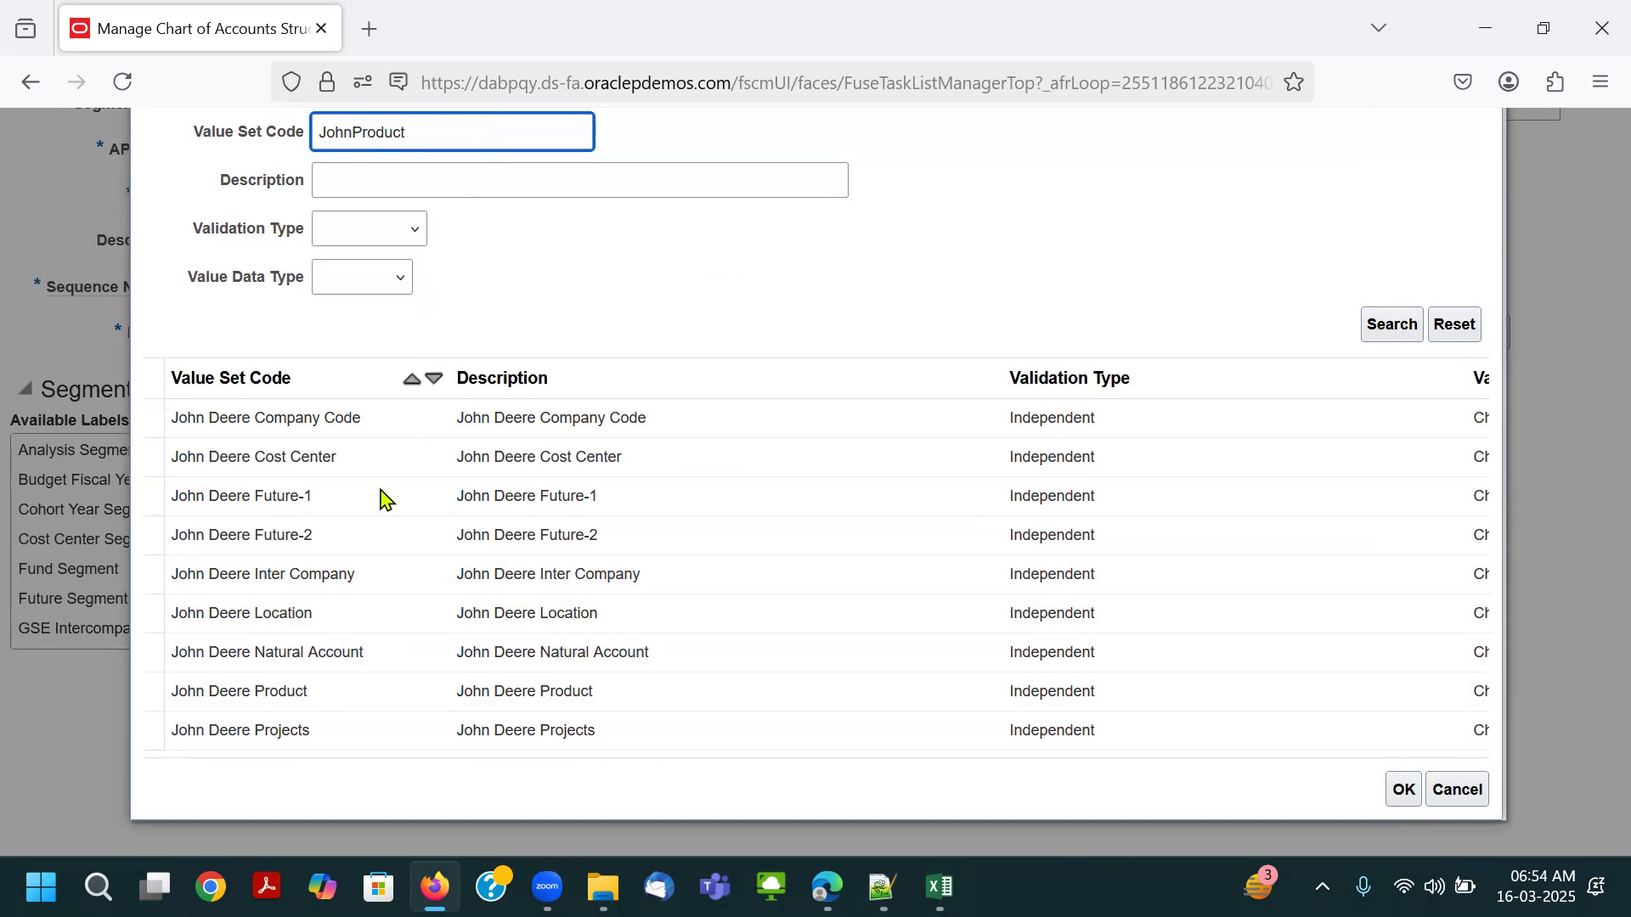
double_click(321, 698)
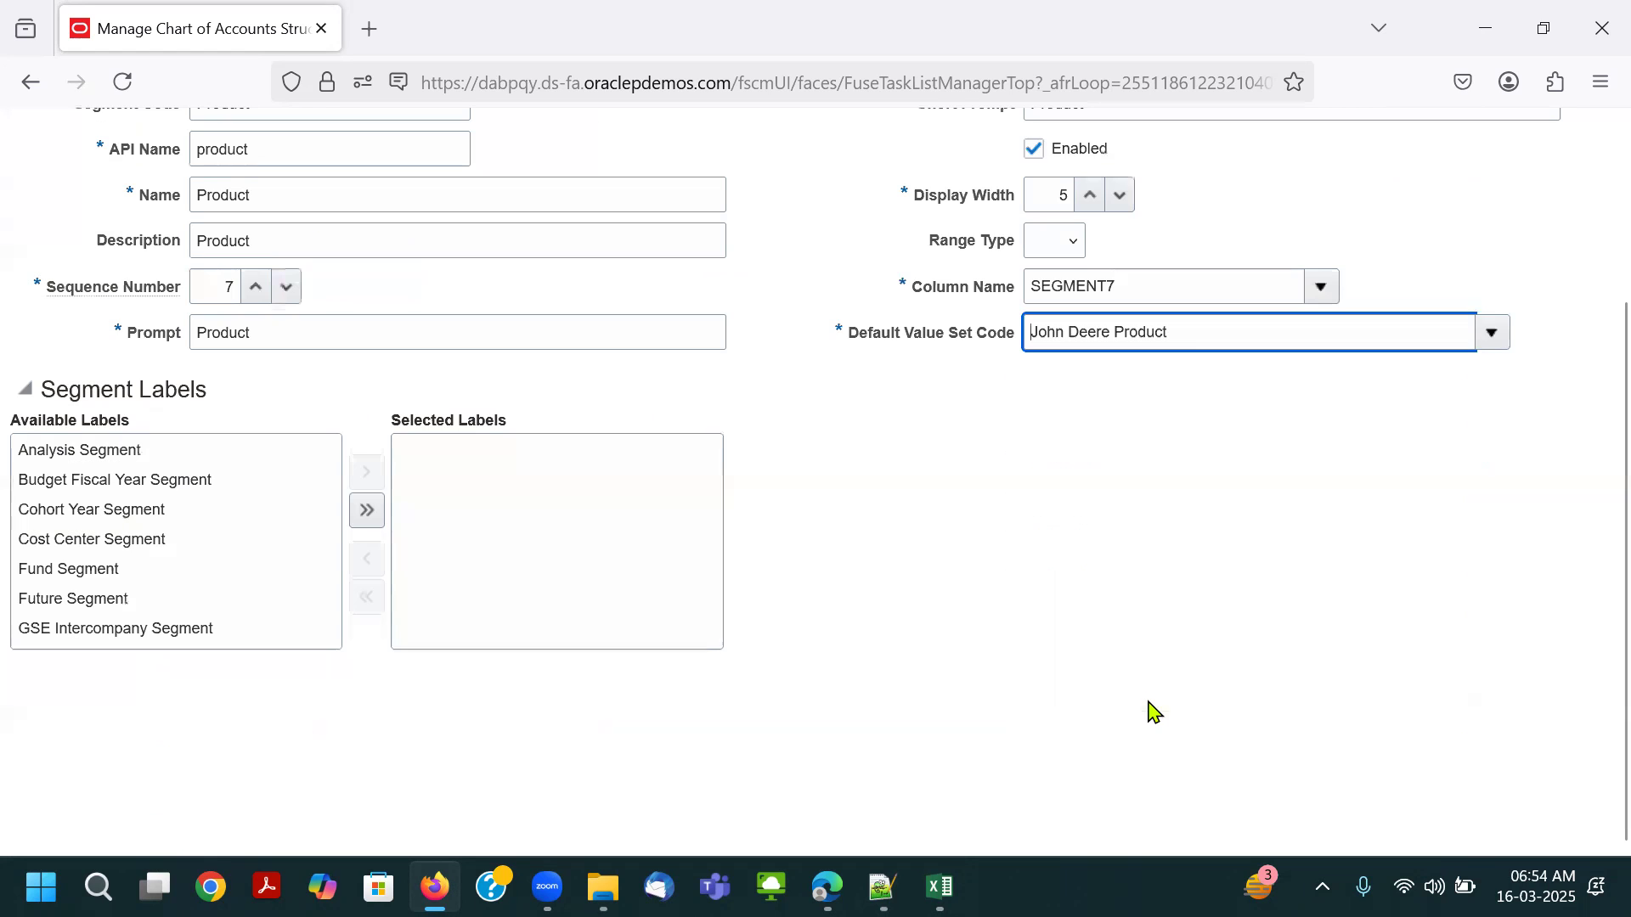
Save the Product segment and close it to return to the structure.
scroll(1291, 535, up, 2)
click(1394, 203)
click(1495, 208)
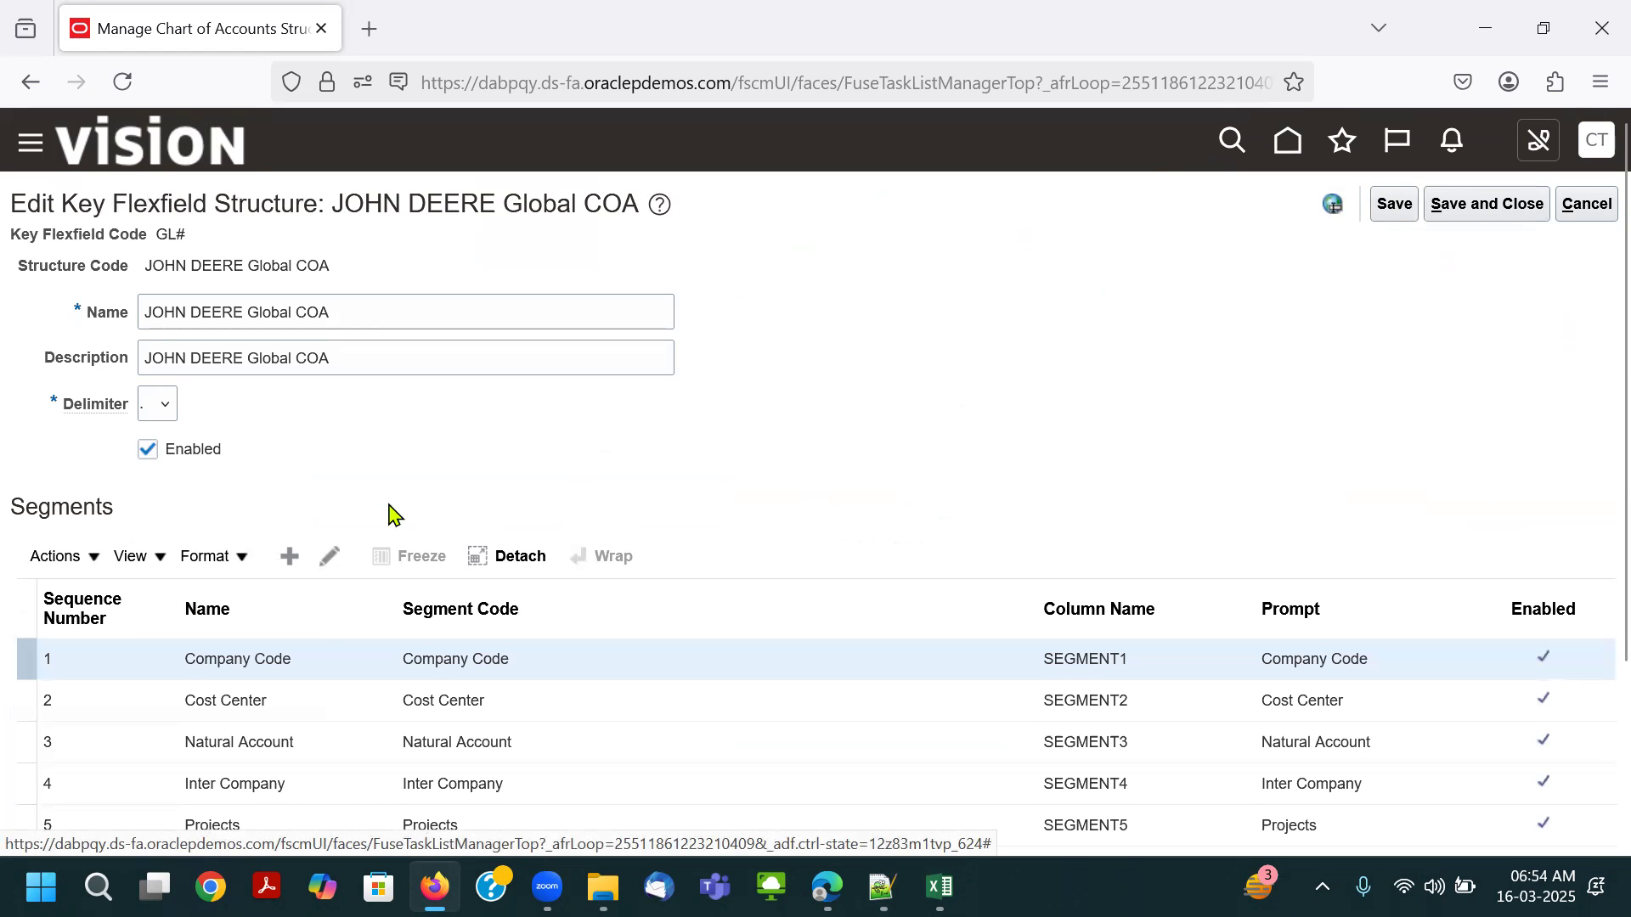
Start another new segment, check the eighth value set code in the Excel class notes, and return to the blank segment form.
scroll(418, 499, down, 3)
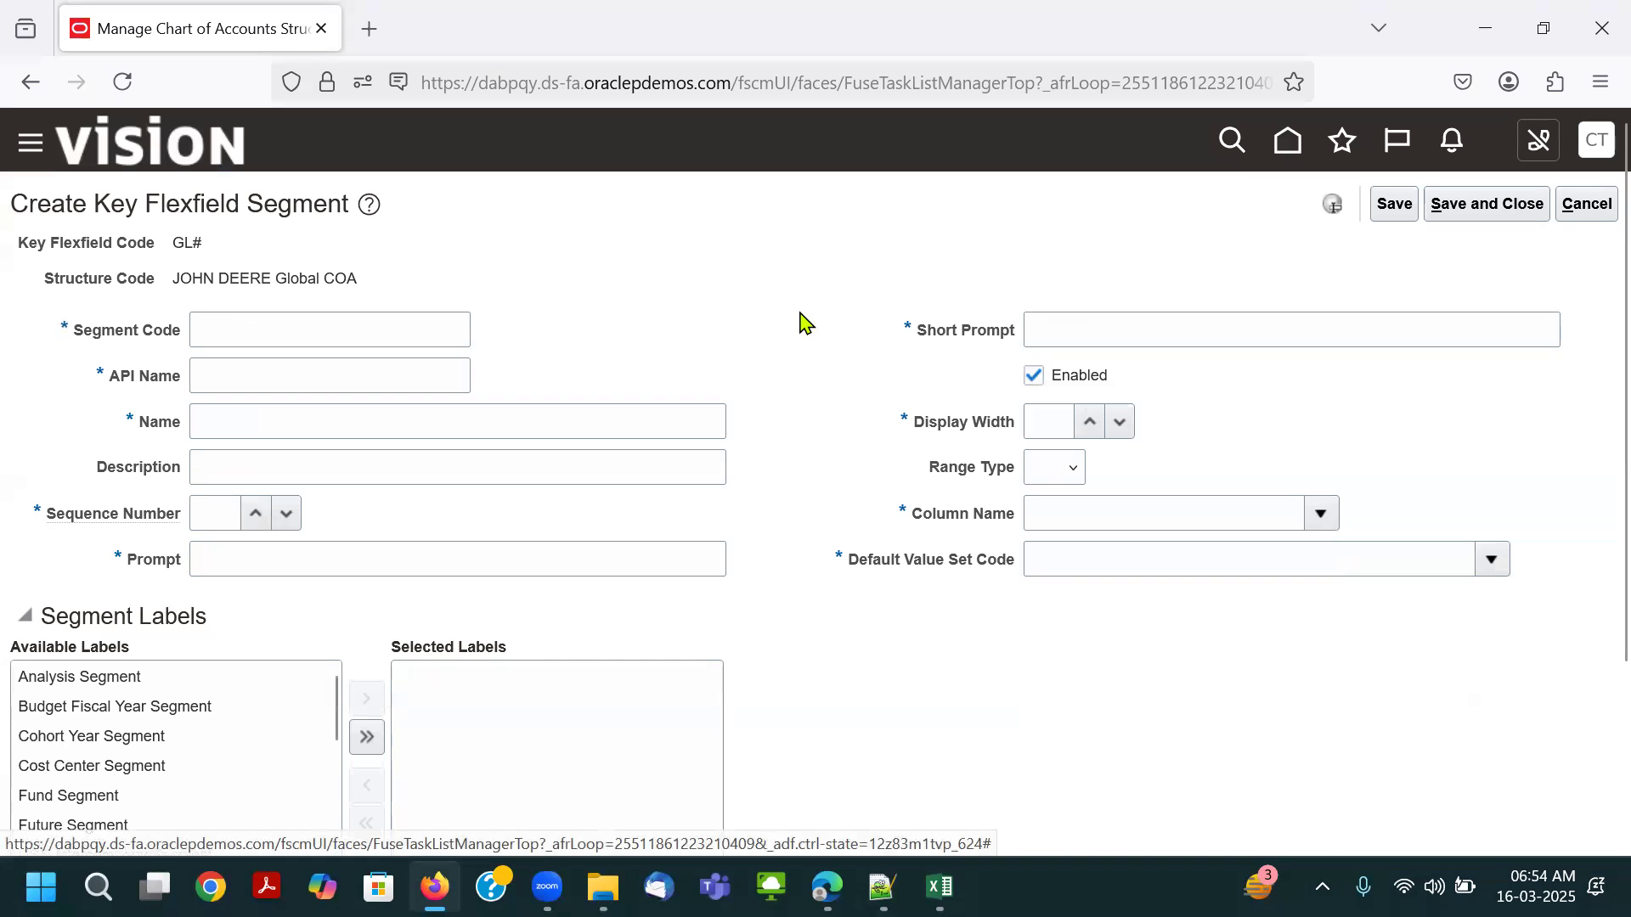
mouse_move(435, 887)
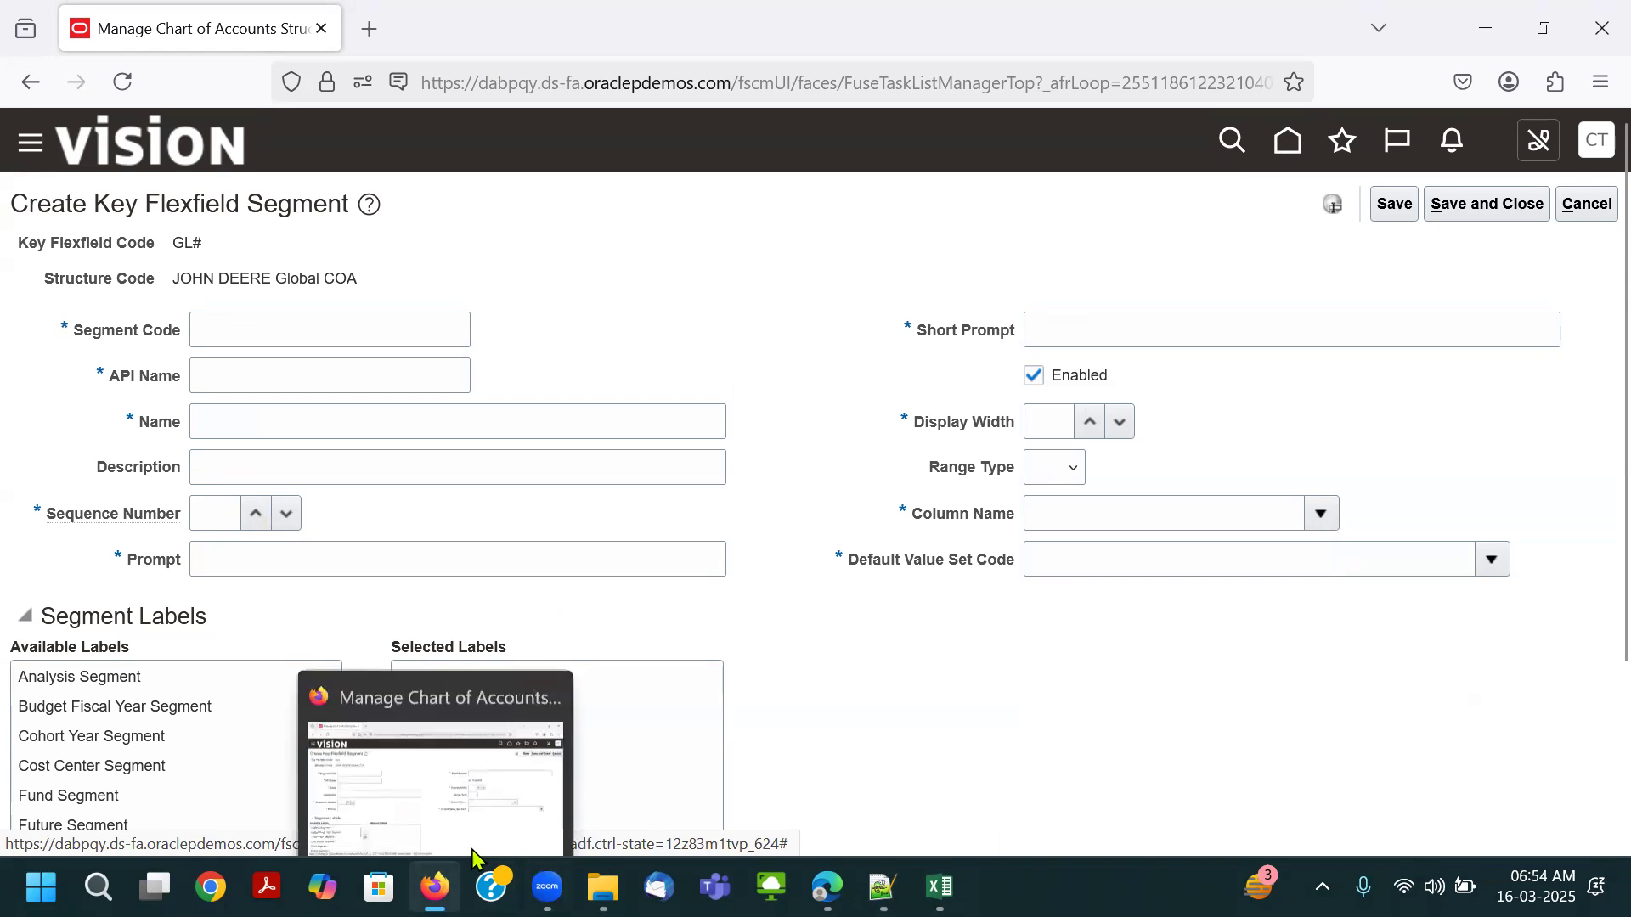
click(555, 783)
mouse_move(548, 883)
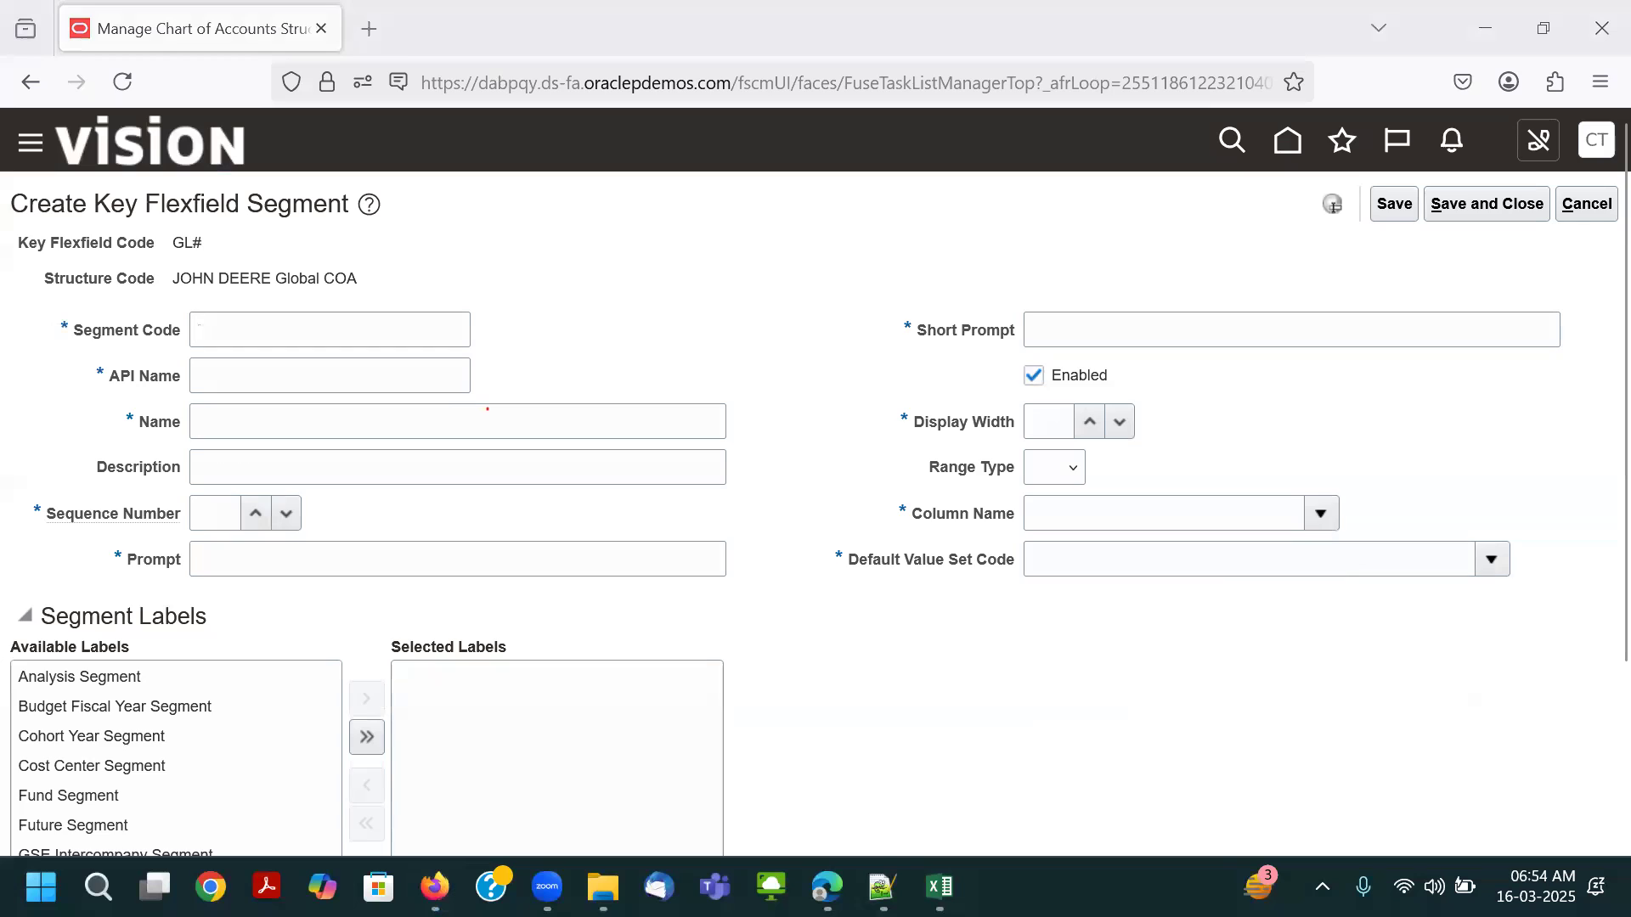
key(alt+Tab)
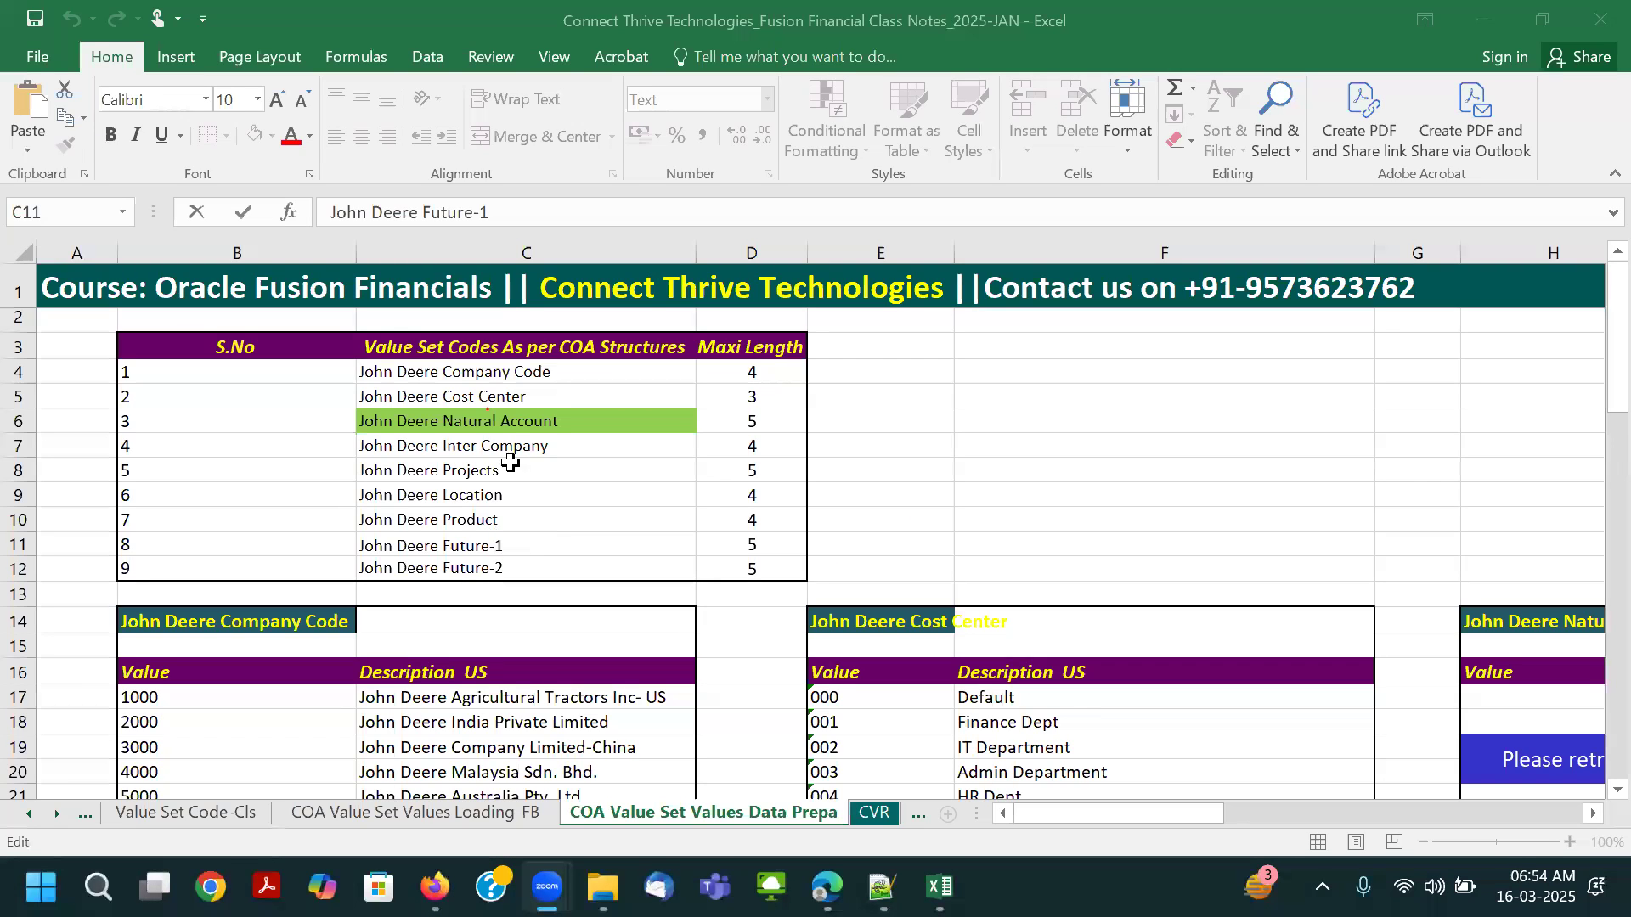
key(alt+Tab)
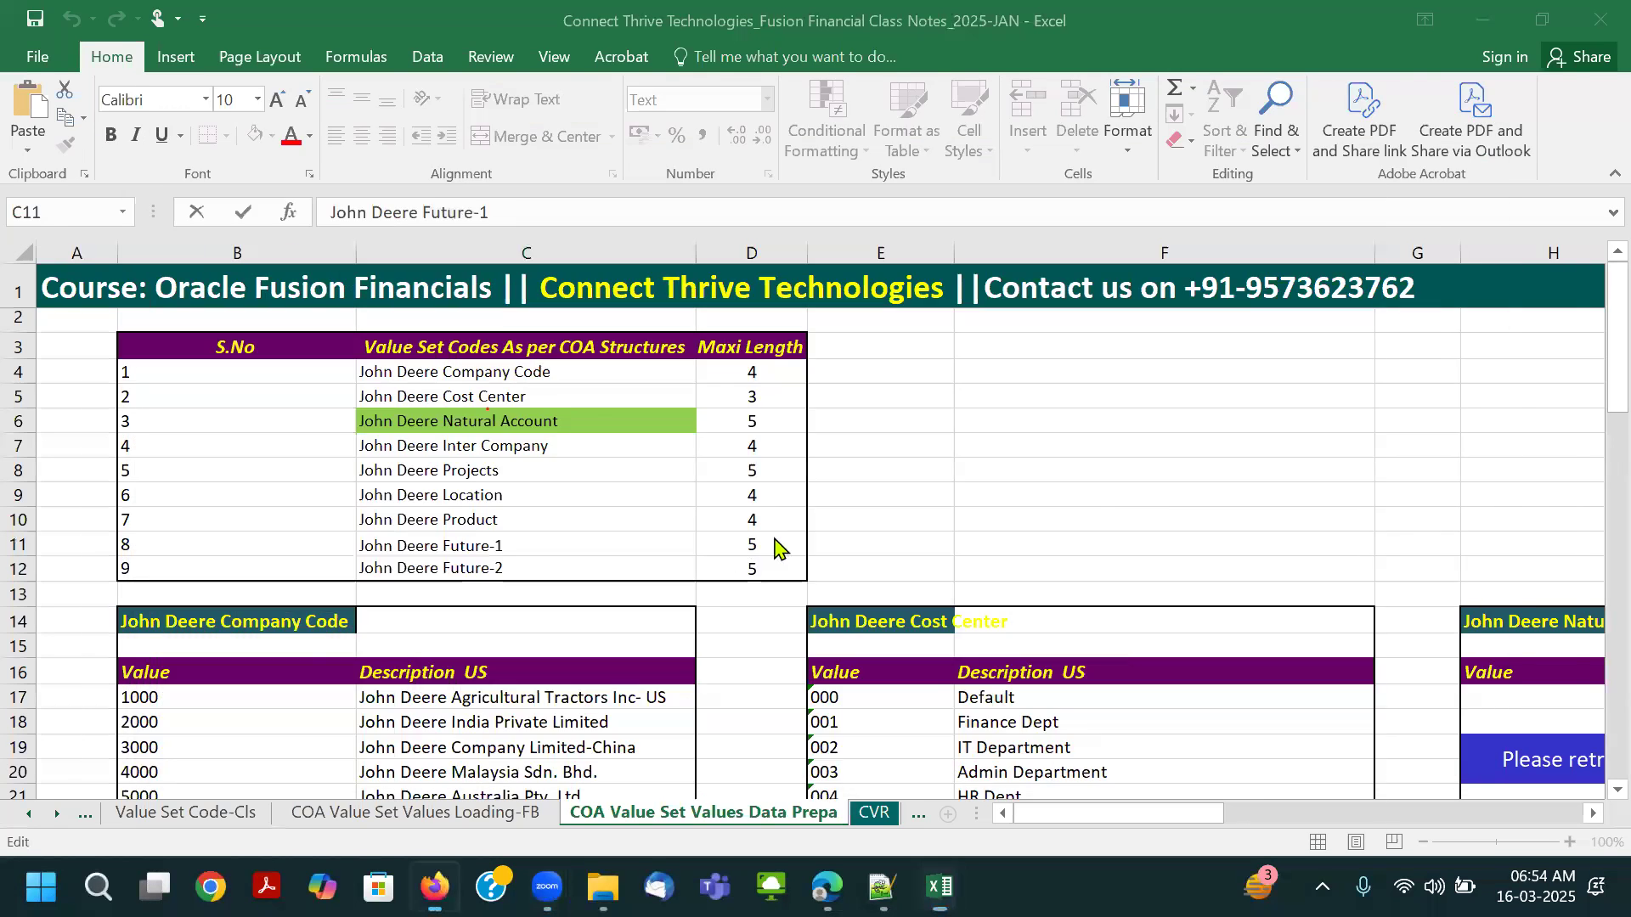
Enter Future-1 as the segment code, name and description, letting the API name fill in as future1.
click(378, 340)
text(Future-1)
key(Tab)
key(Tab)
text(Future-1)
key(Tab)
text(Future-1)
key(Tab)
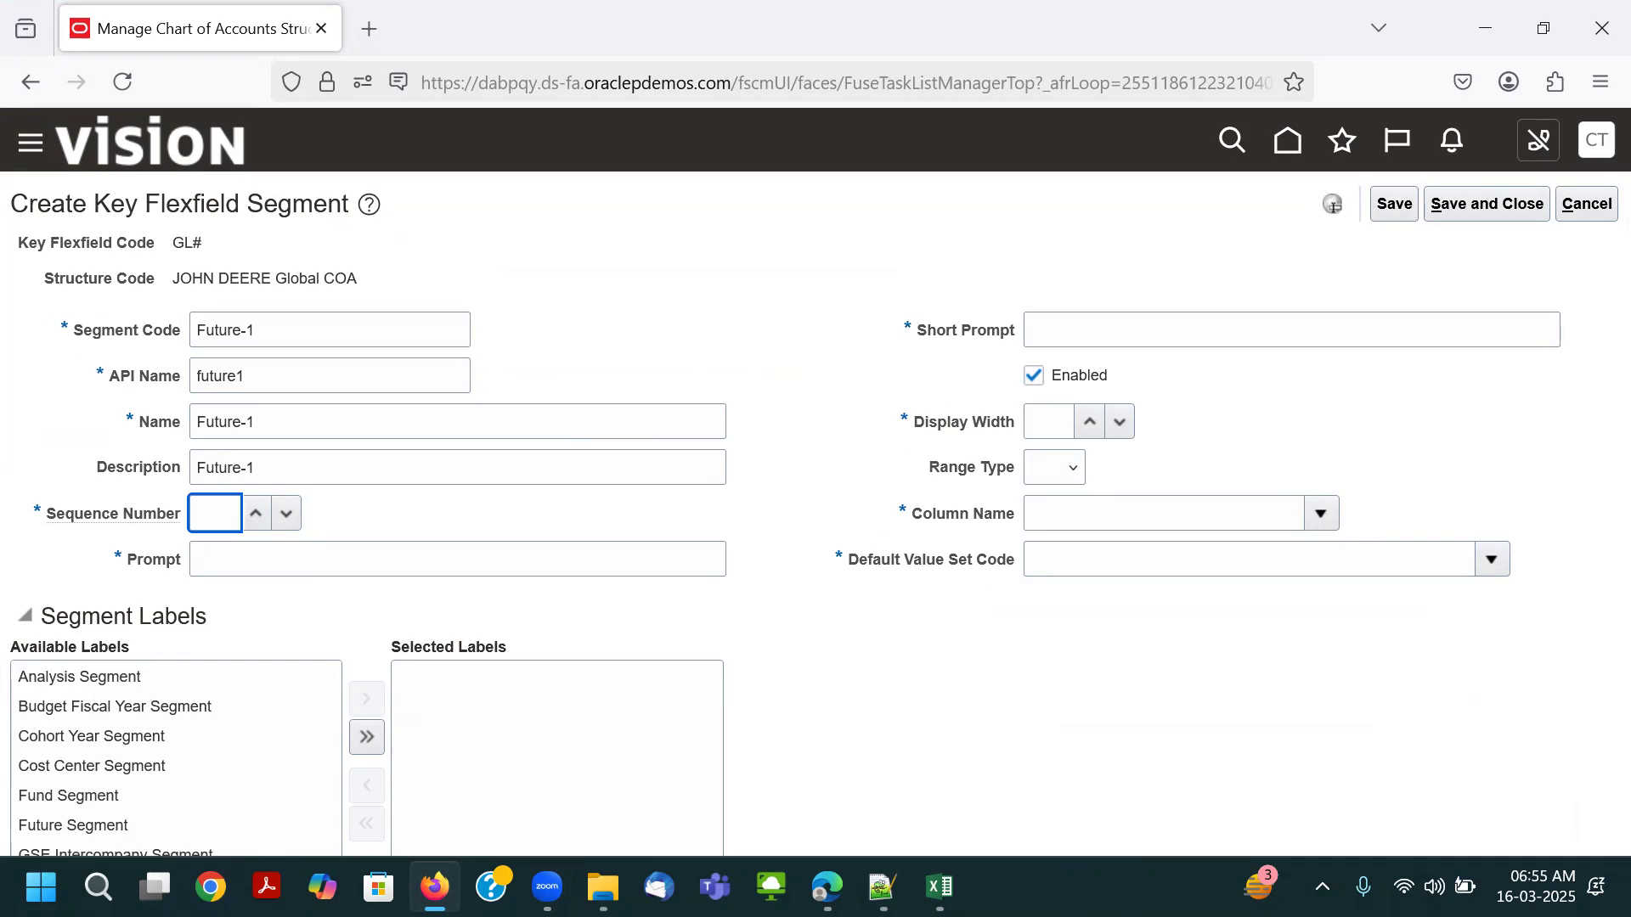
Set the sequence number to 8 and enter Future-1 as the prompt and short prompt.
text(8)
click(535, 553)
text(Future-1)
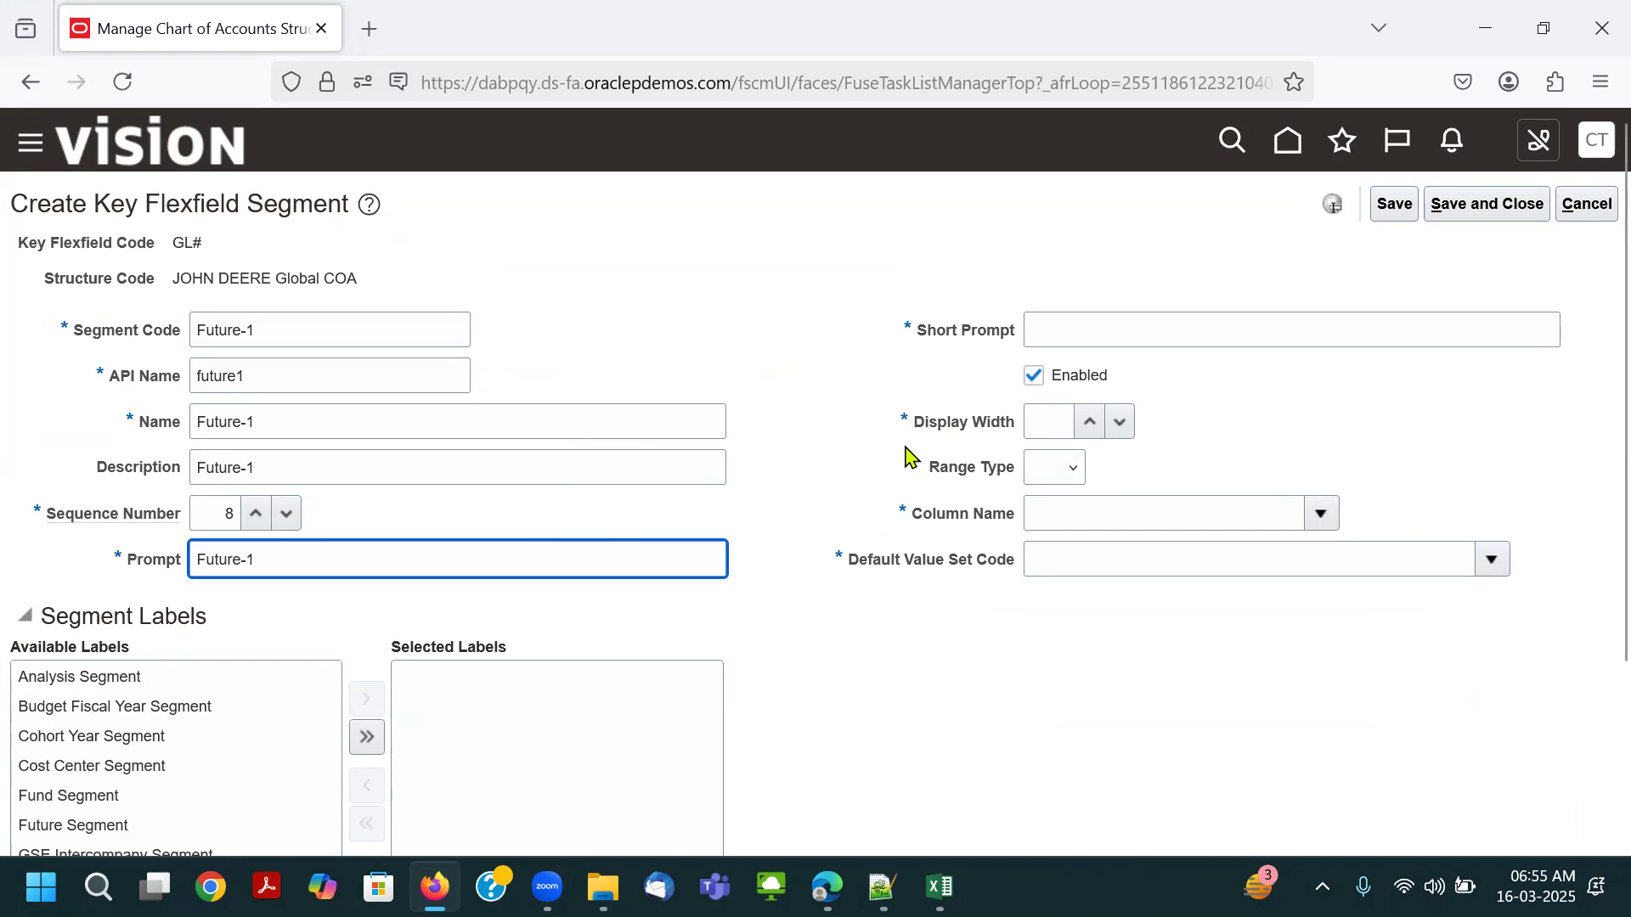
click(1145, 338)
text(Future-1)
Set the Future-1 segment's display width to 5 and its column name to SEGMENT8.
click(1032, 425)
text(5)
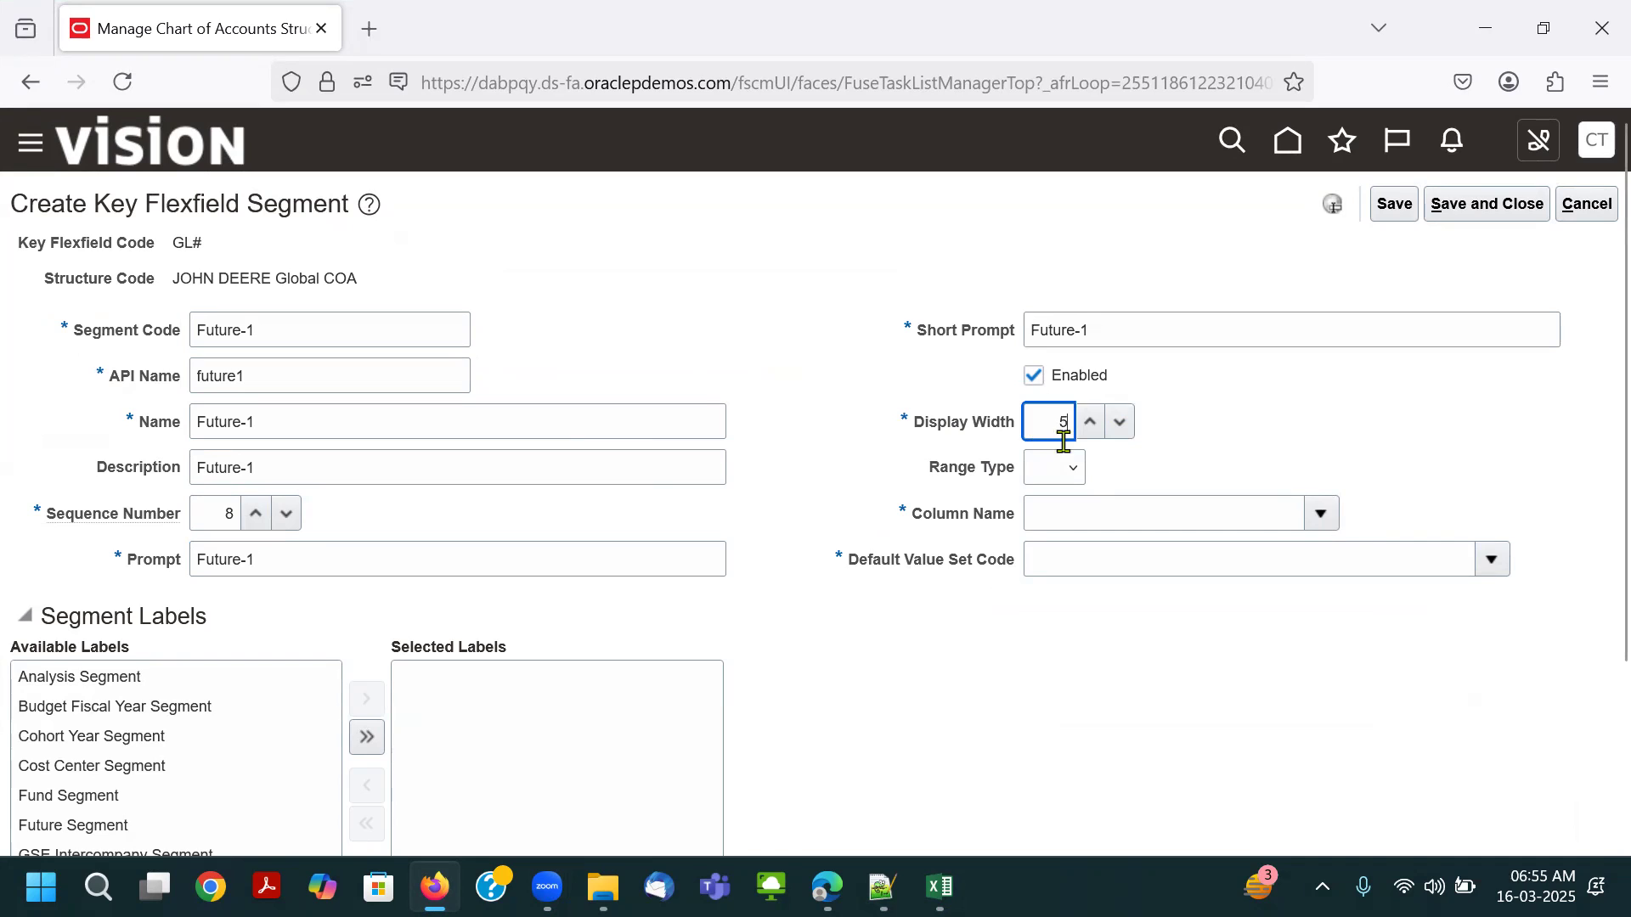
click(1321, 515)
click(1172, 632)
Choose SEGMENT8 as the column name for the Future-1 segment.
click(1320, 514)
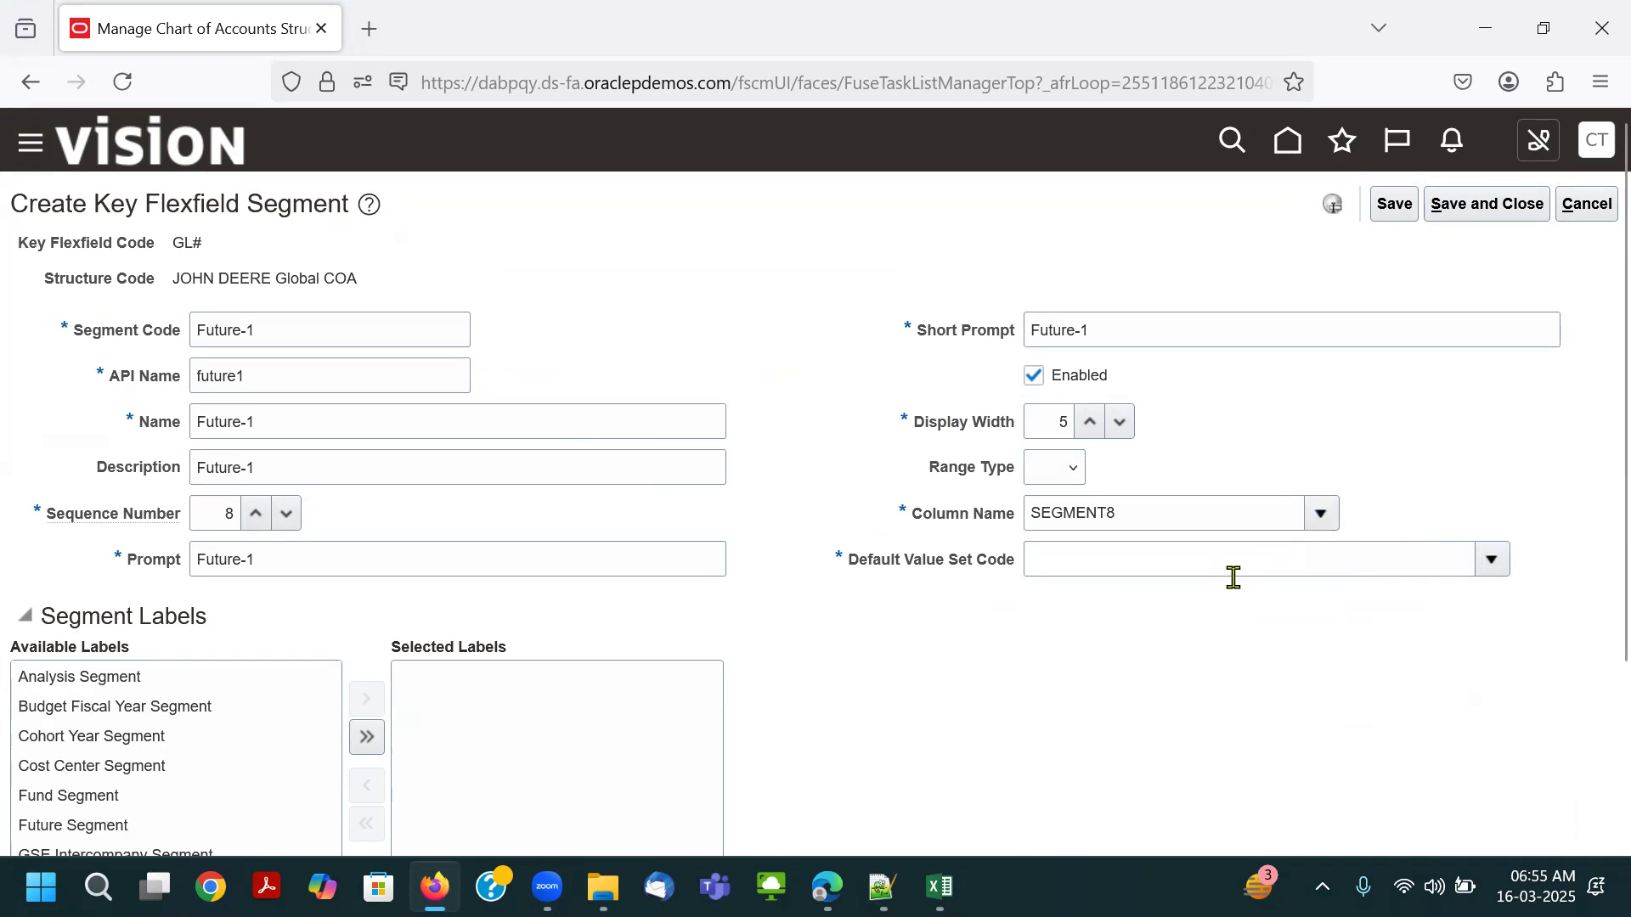
click(1141, 601)
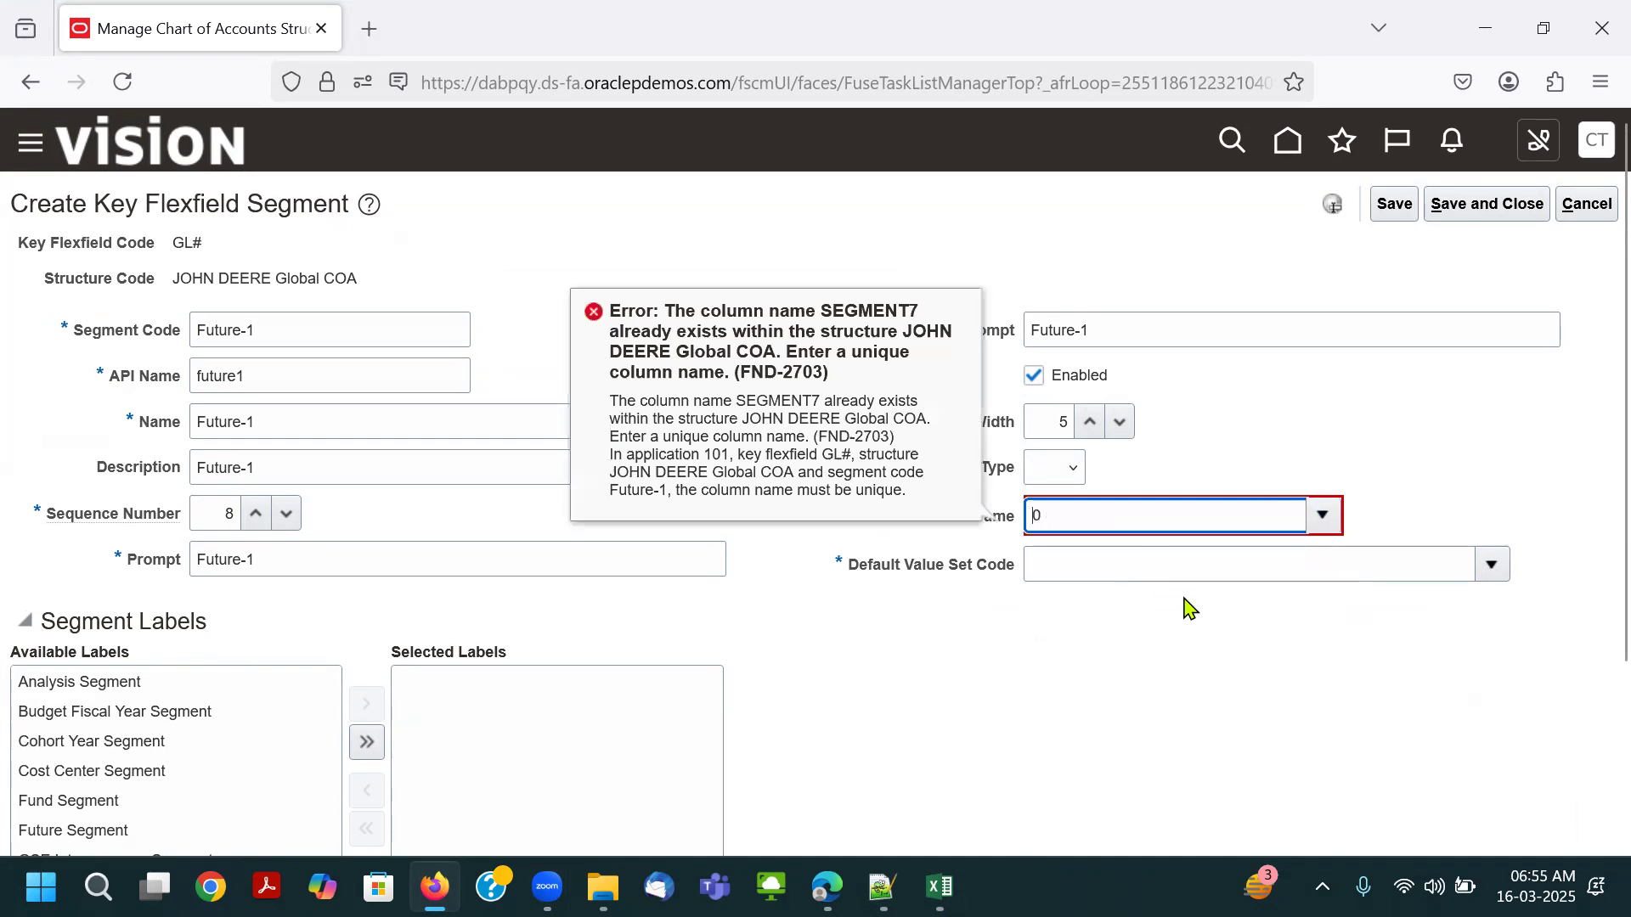
click(1320, 513)
click(1121, 628)
Search the value sets for JOH, assign John Deere Future-1 as the default value set code, and save and close the segment.
click(1491, 559)
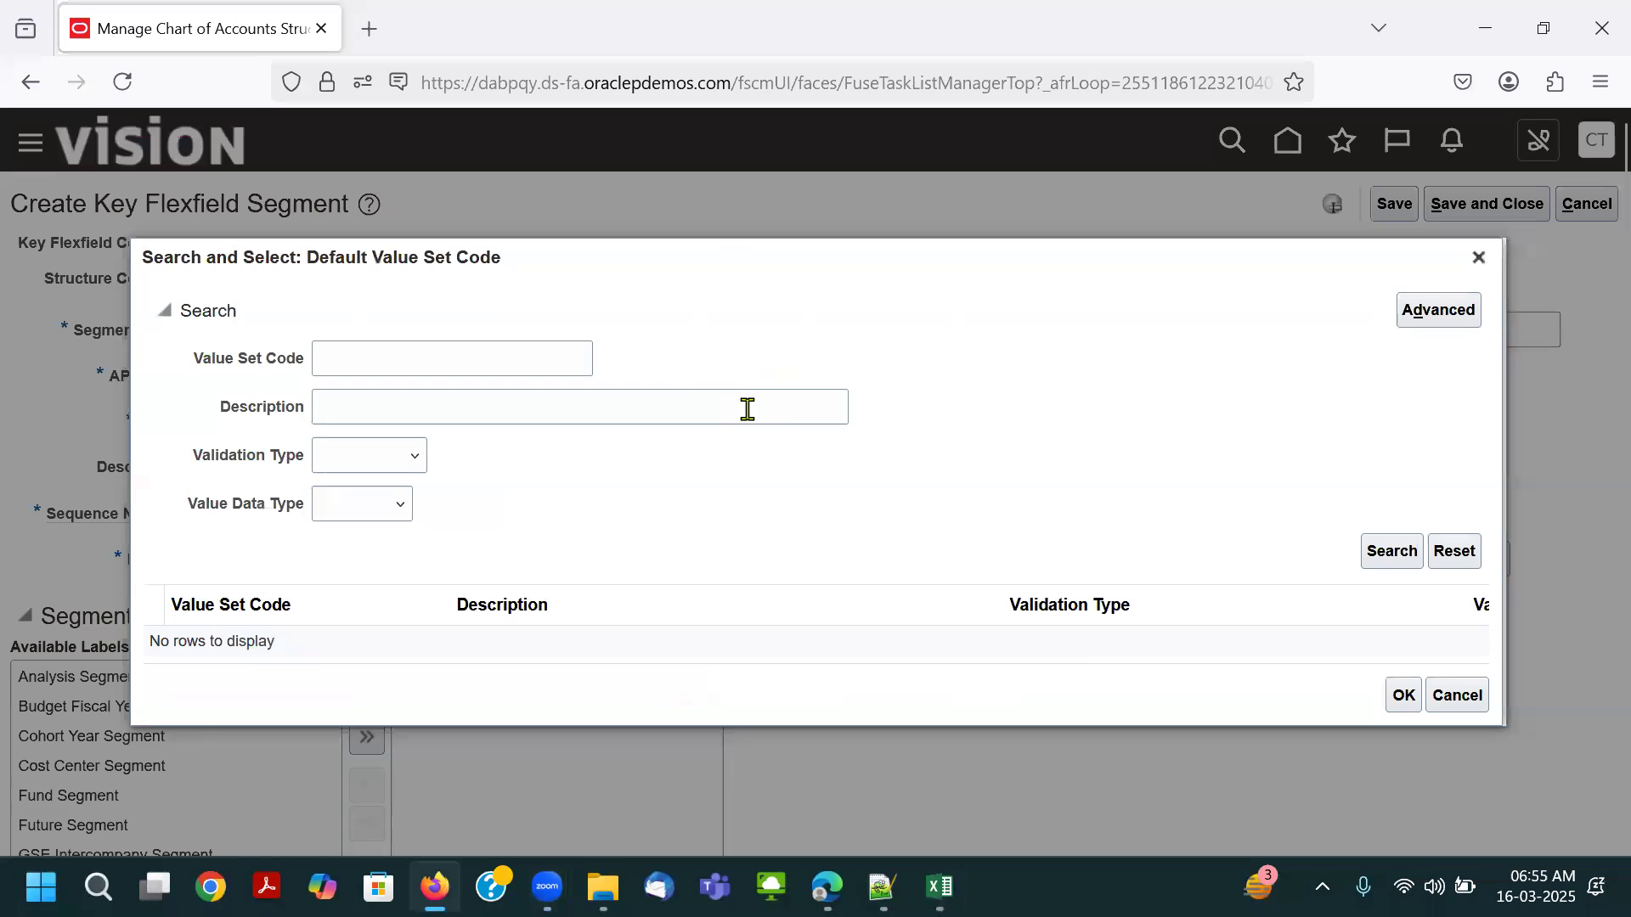
click(460, 360)
text(Future-1)
key(ctrl+a)
key(ctrl+c)
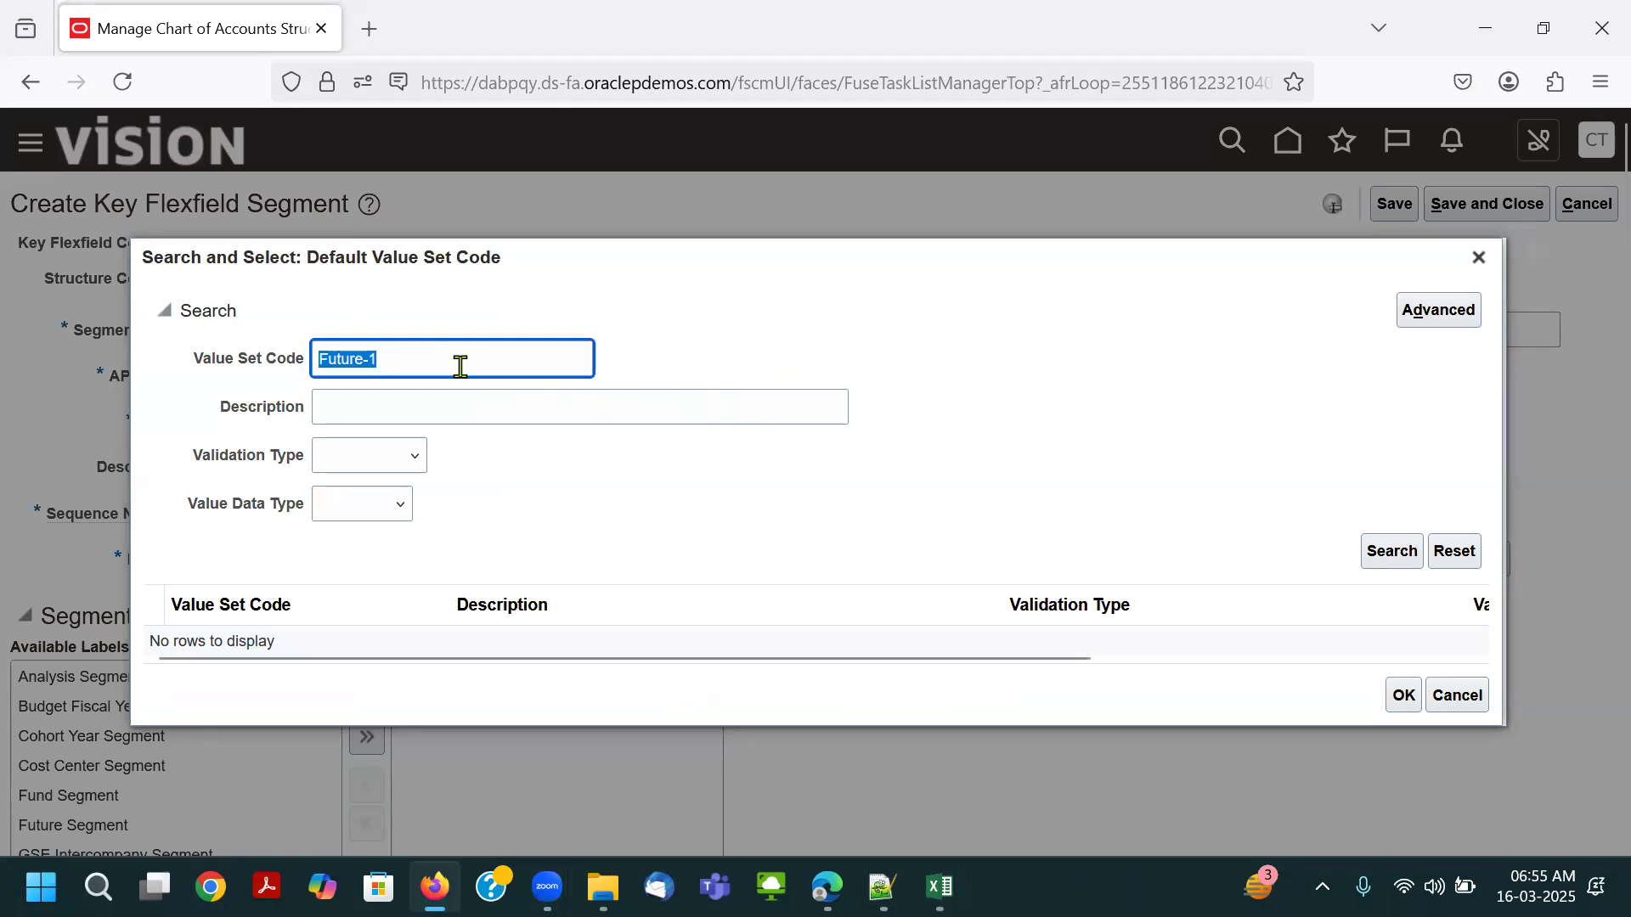
text(JOH)
key(Return)
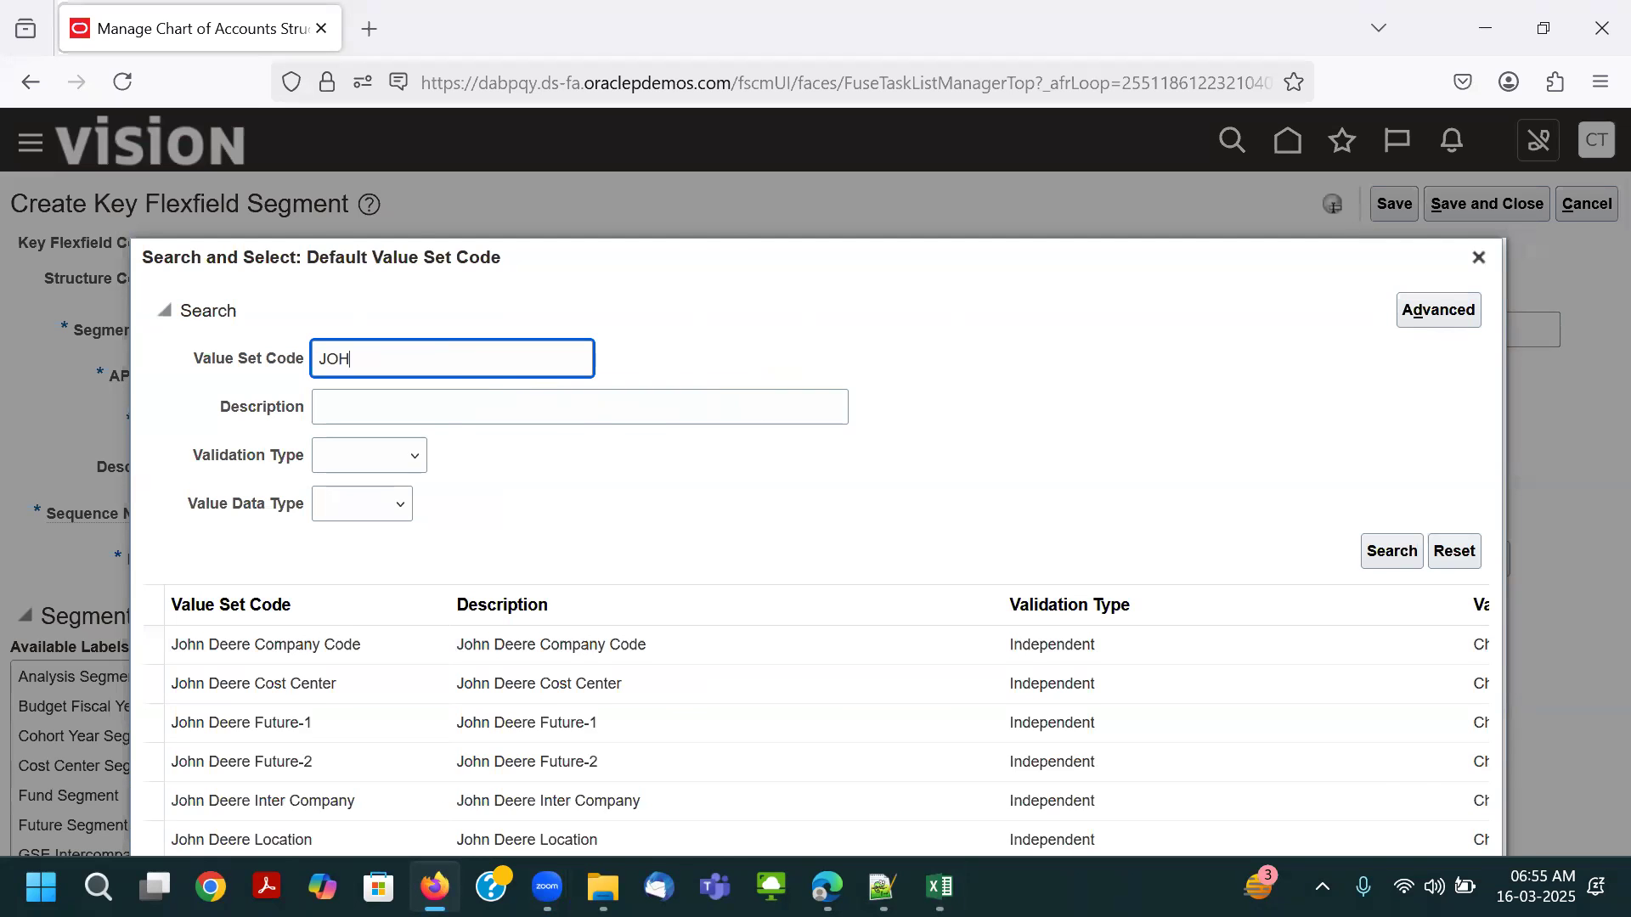
scroll(339, 508, down, 3)
double_click(340, 508)
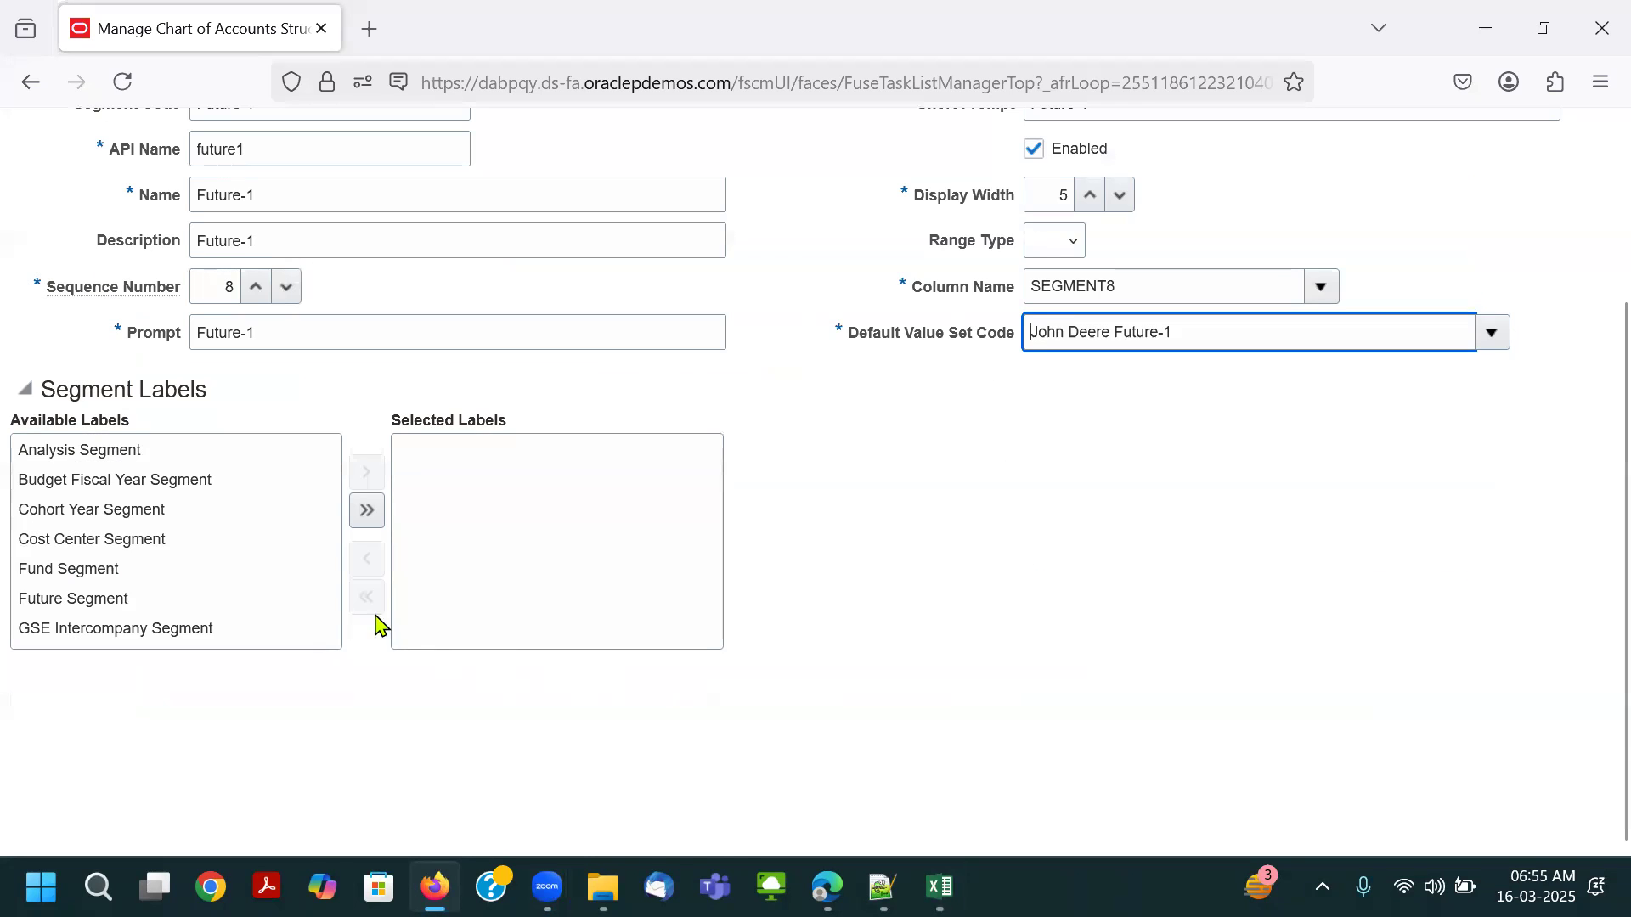
scroll(645, 565, up, 3)
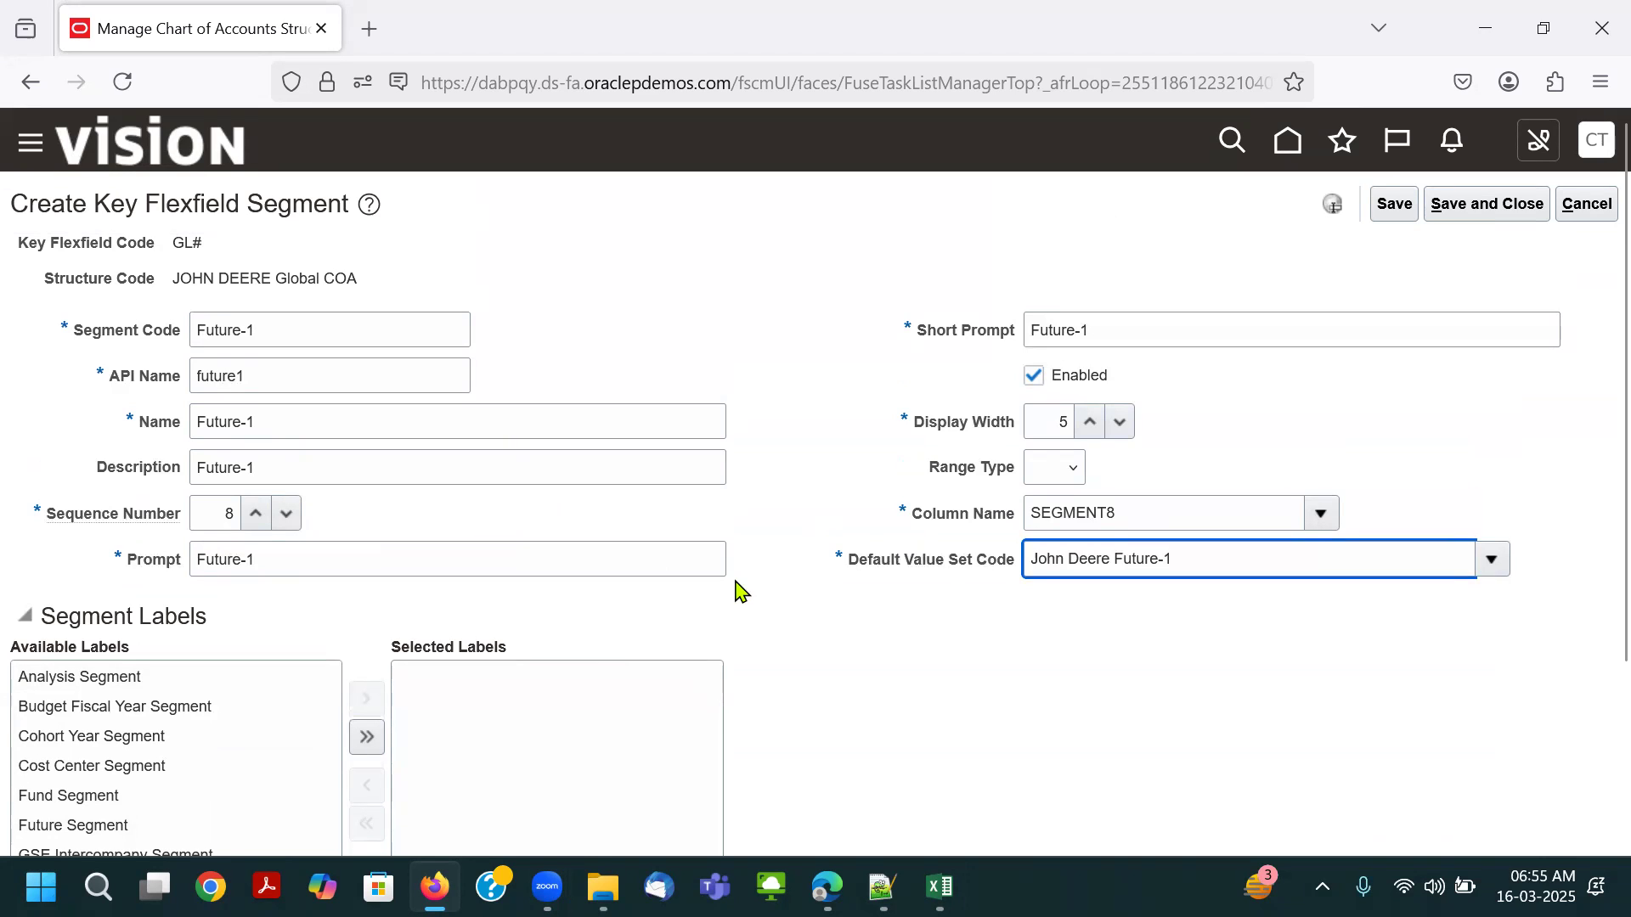
click(1393, 206)
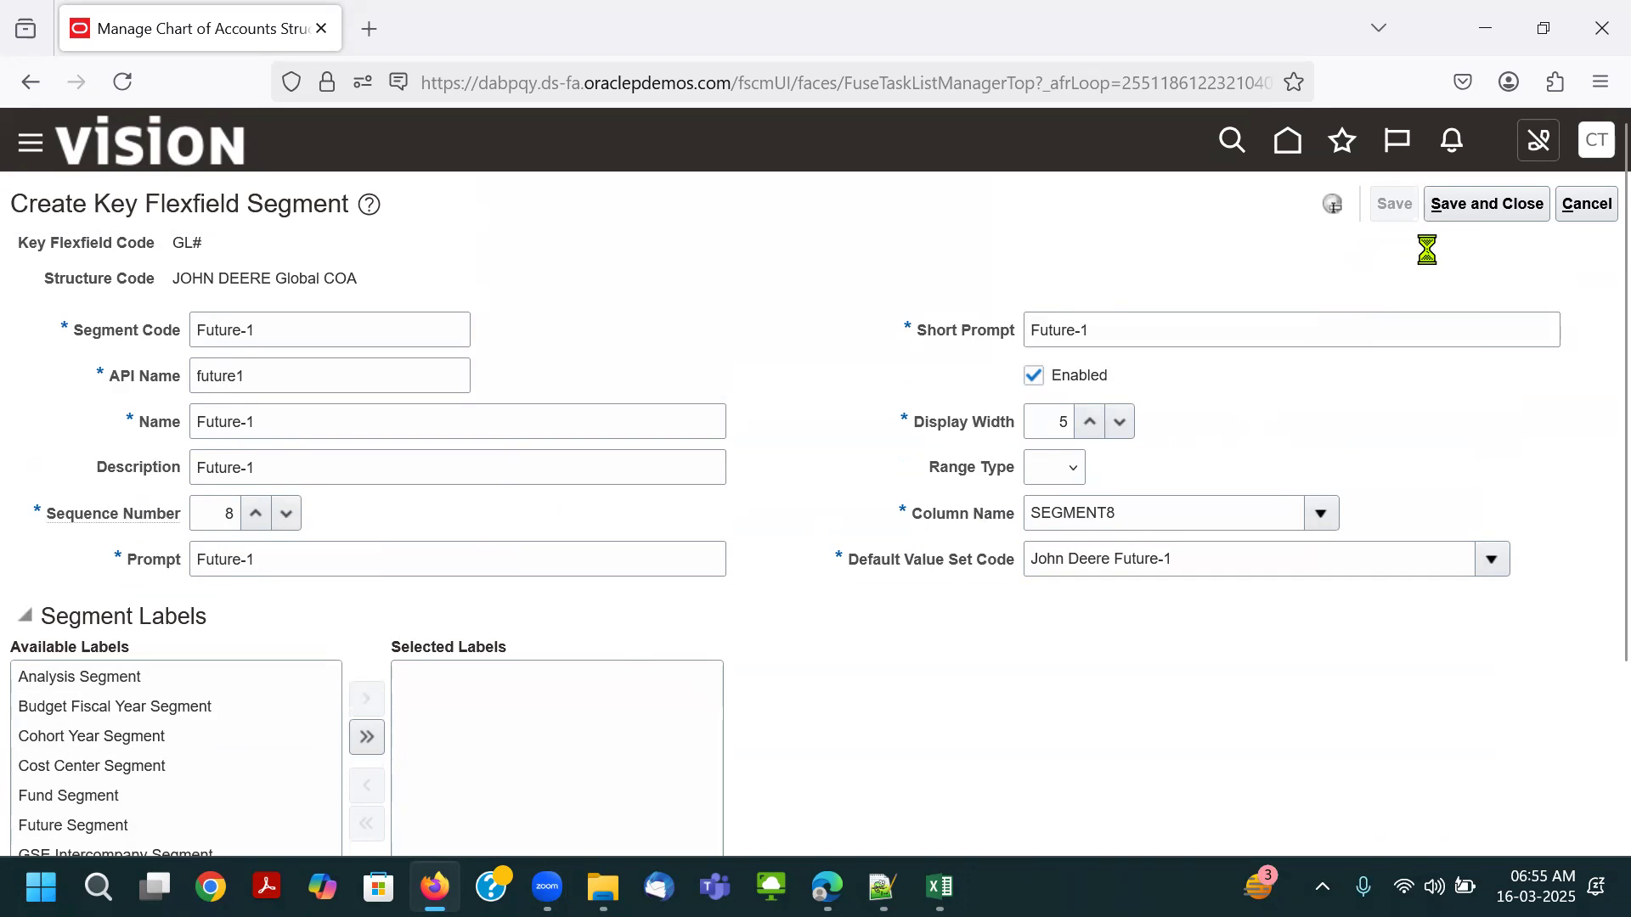
click(1475, 208)
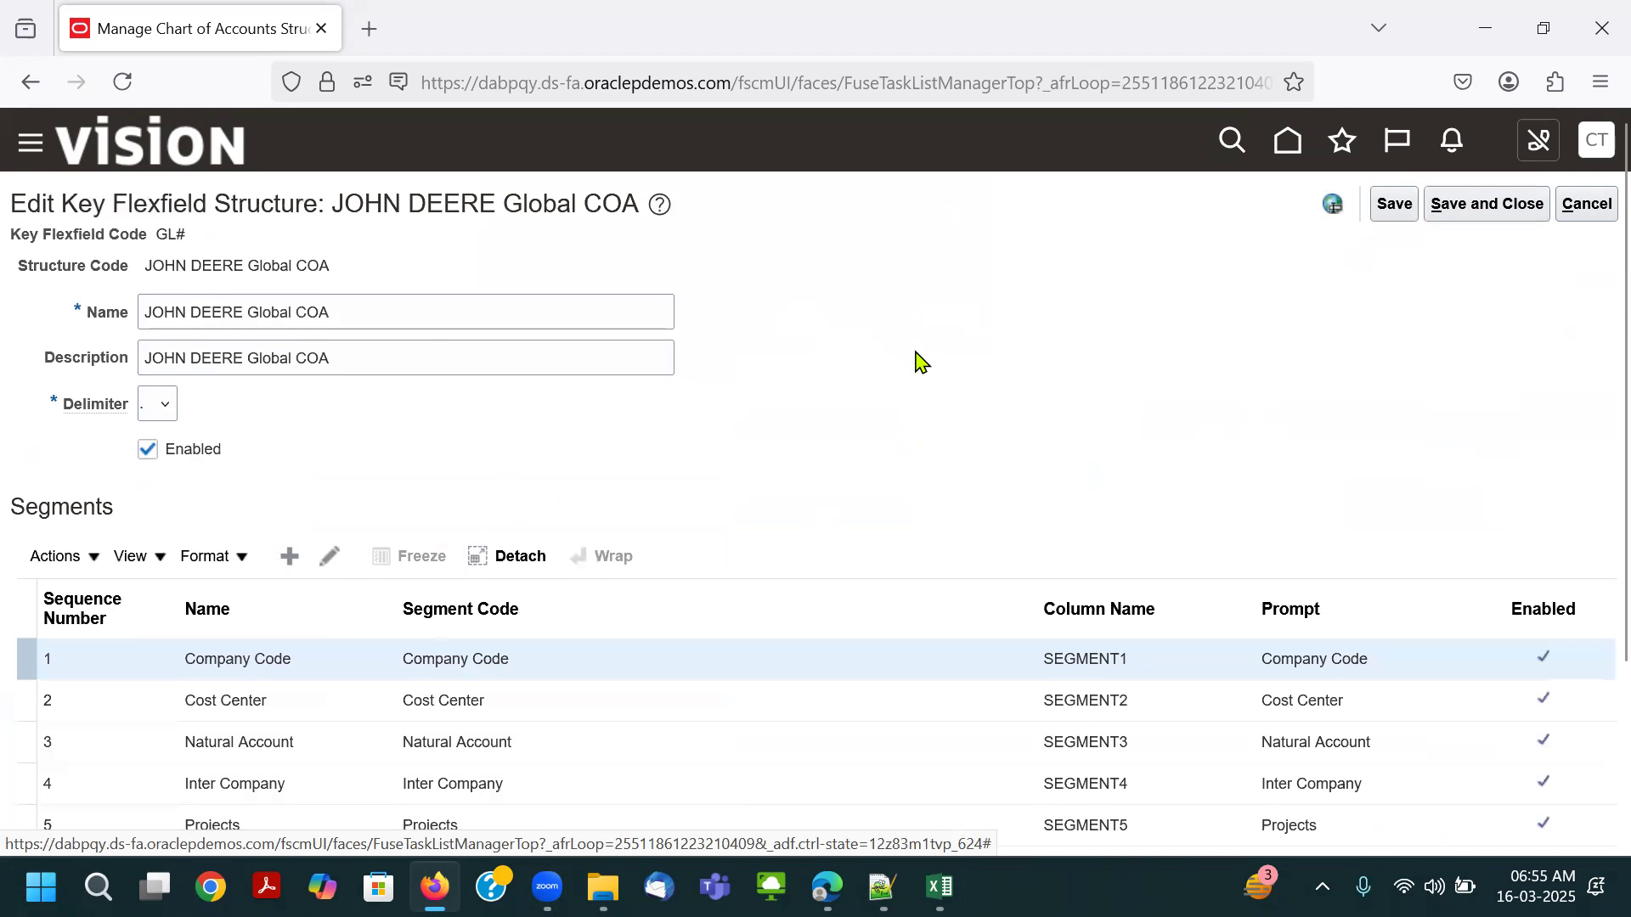
Start another new segment with Future-2 as the segment code, letting the API name fill in as future2.
scroll(917, 361, down, 3)
click(285, 344)
click(423, 347)
key(ctrl+v)
key(BackSpace)
text(2)
key(Tab)
key(shift+Tab)
key(ctrl+c)
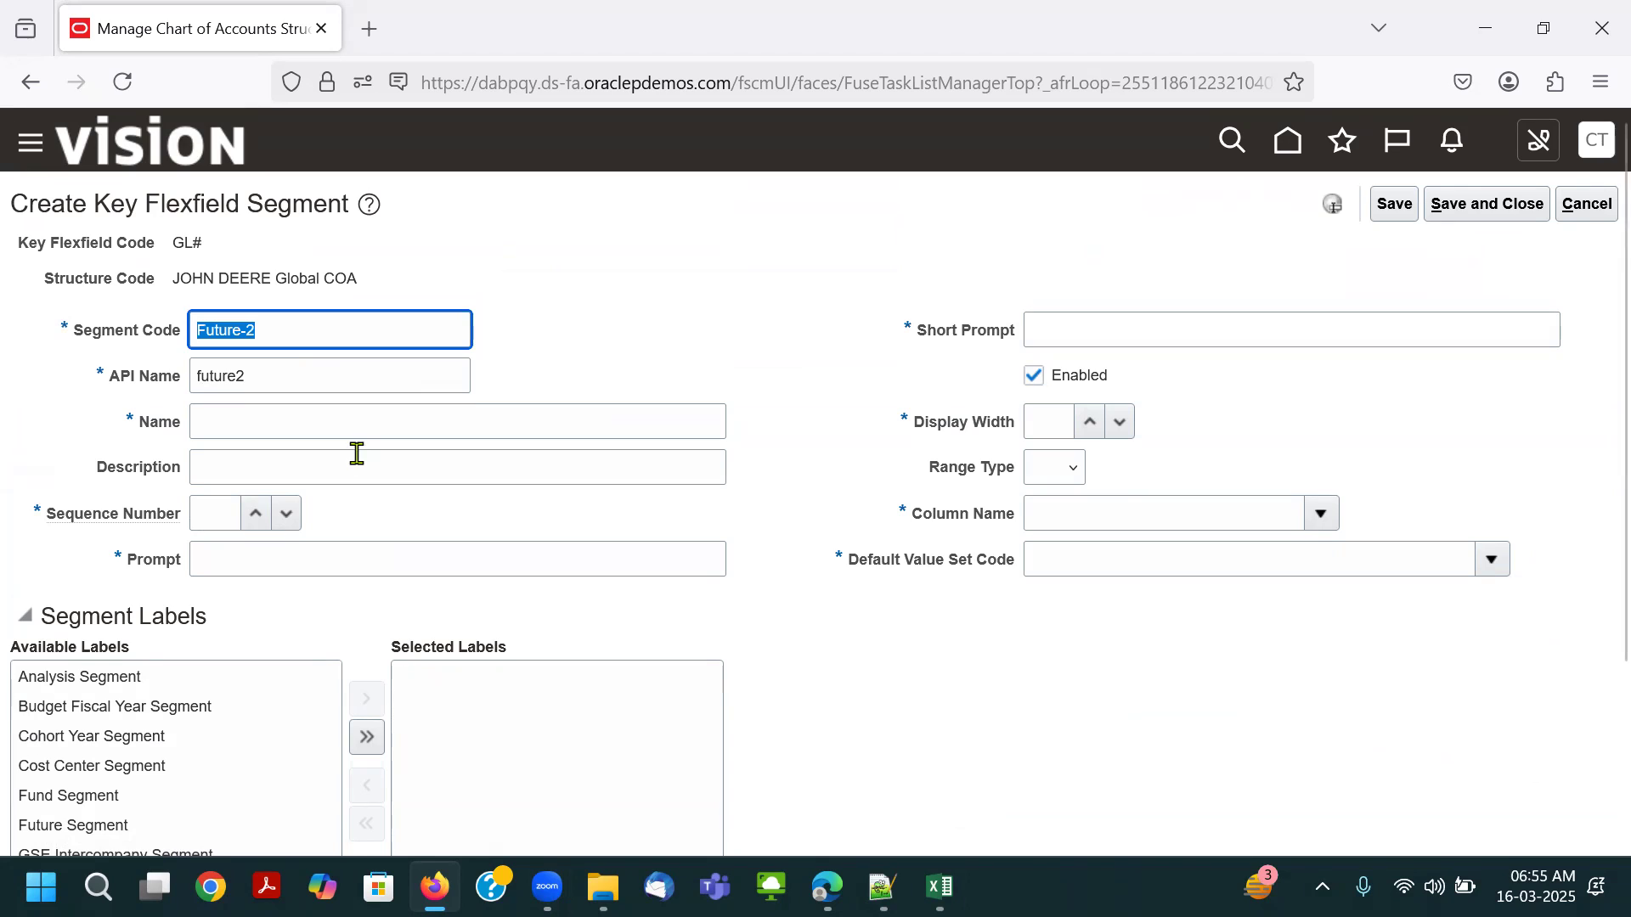
Enter Future-2 as the name, description, prompt and short prompt, with 9 as the sequence number.
click(342, 415)
key(ctrl+v)
key(Tab)
key(ctrl+v)
click(224, 513)
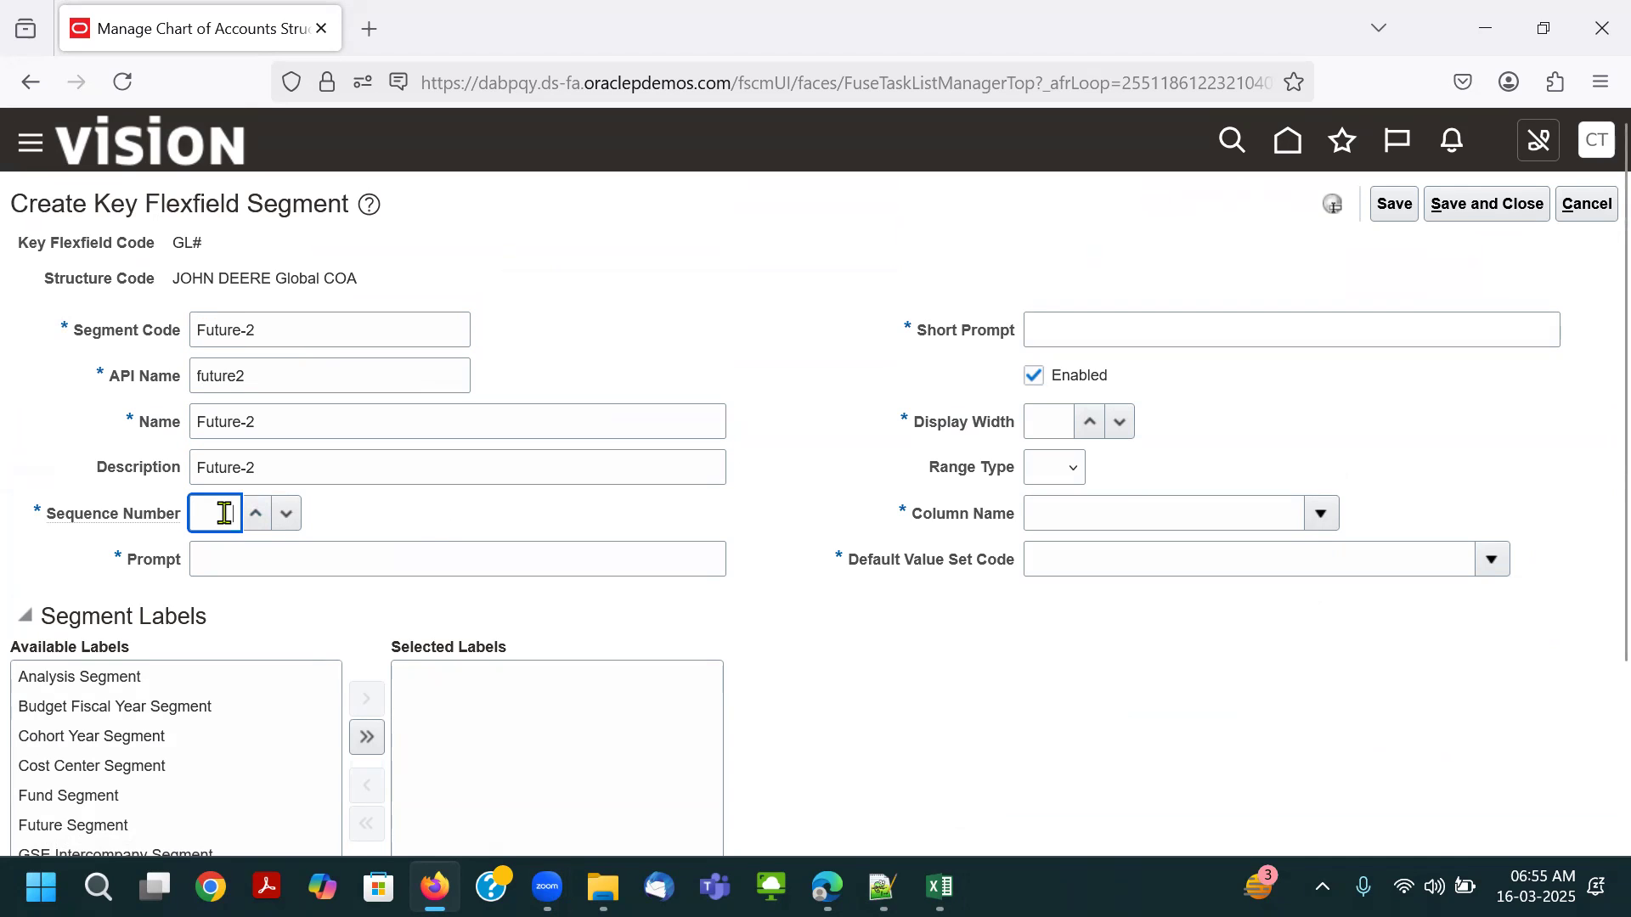
text(9)
click(237, 554)
key(ctrl+v)
click(1105, 328)
key(ctrl+v)
Set the Future-2 segment's display width to 5 and its column name to SEGMENT9.
click(1030, 422)
text(5)
click(1319, 515)
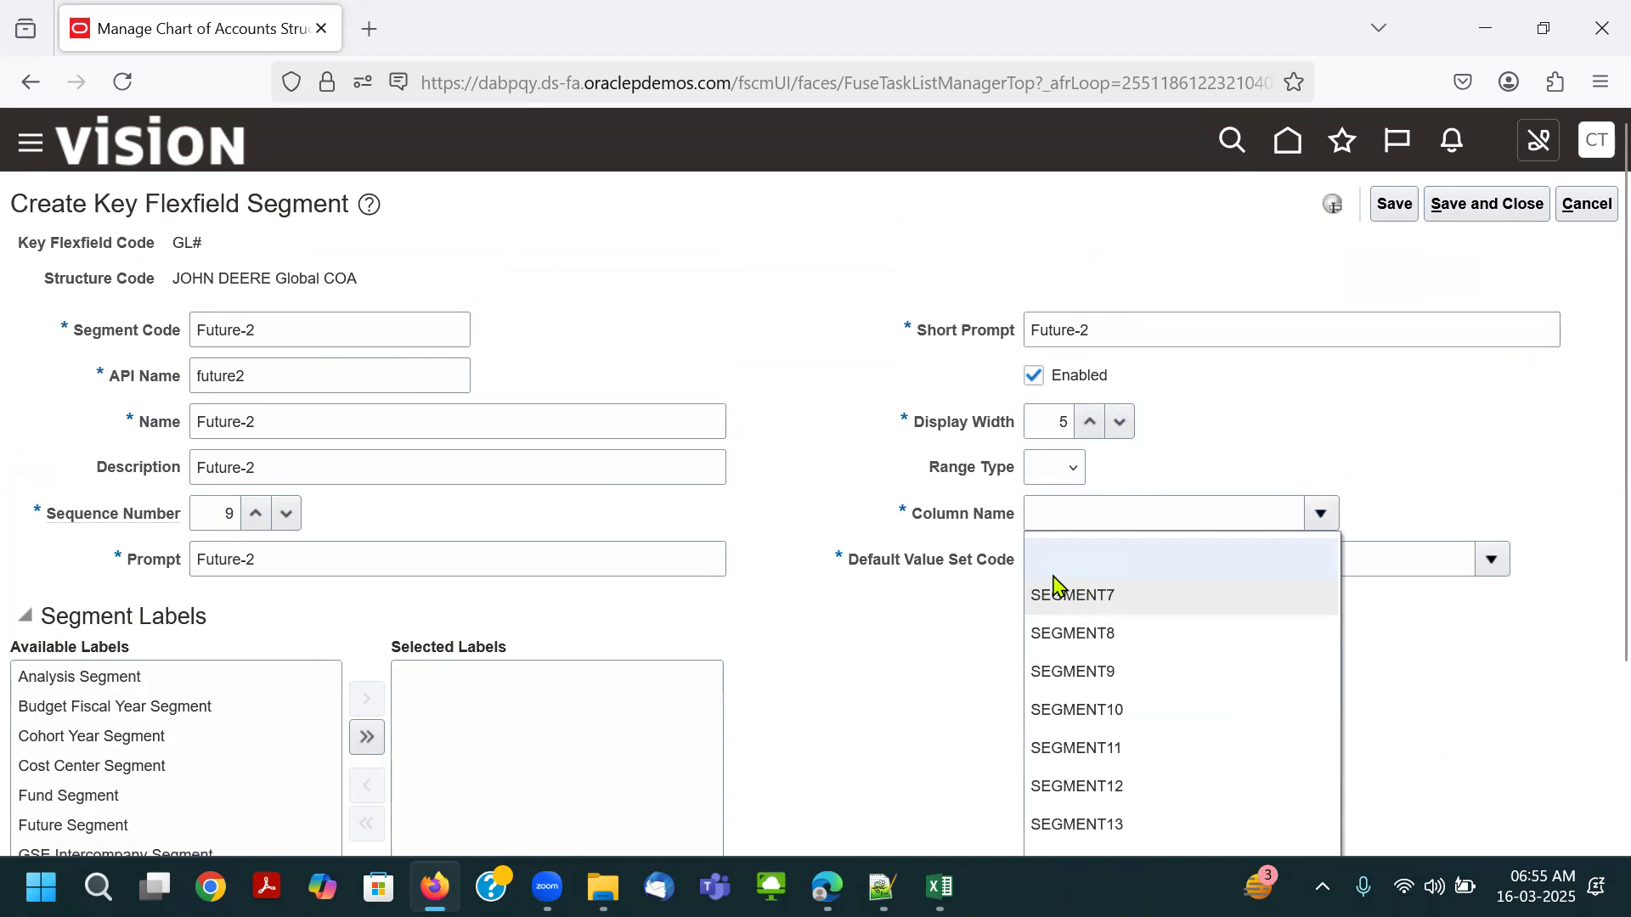
click(1106, 671)
Search the value sets for JOHN, assign John Deere Future-2 as the default value set code, and save and close the segment.
click(1490, 559)
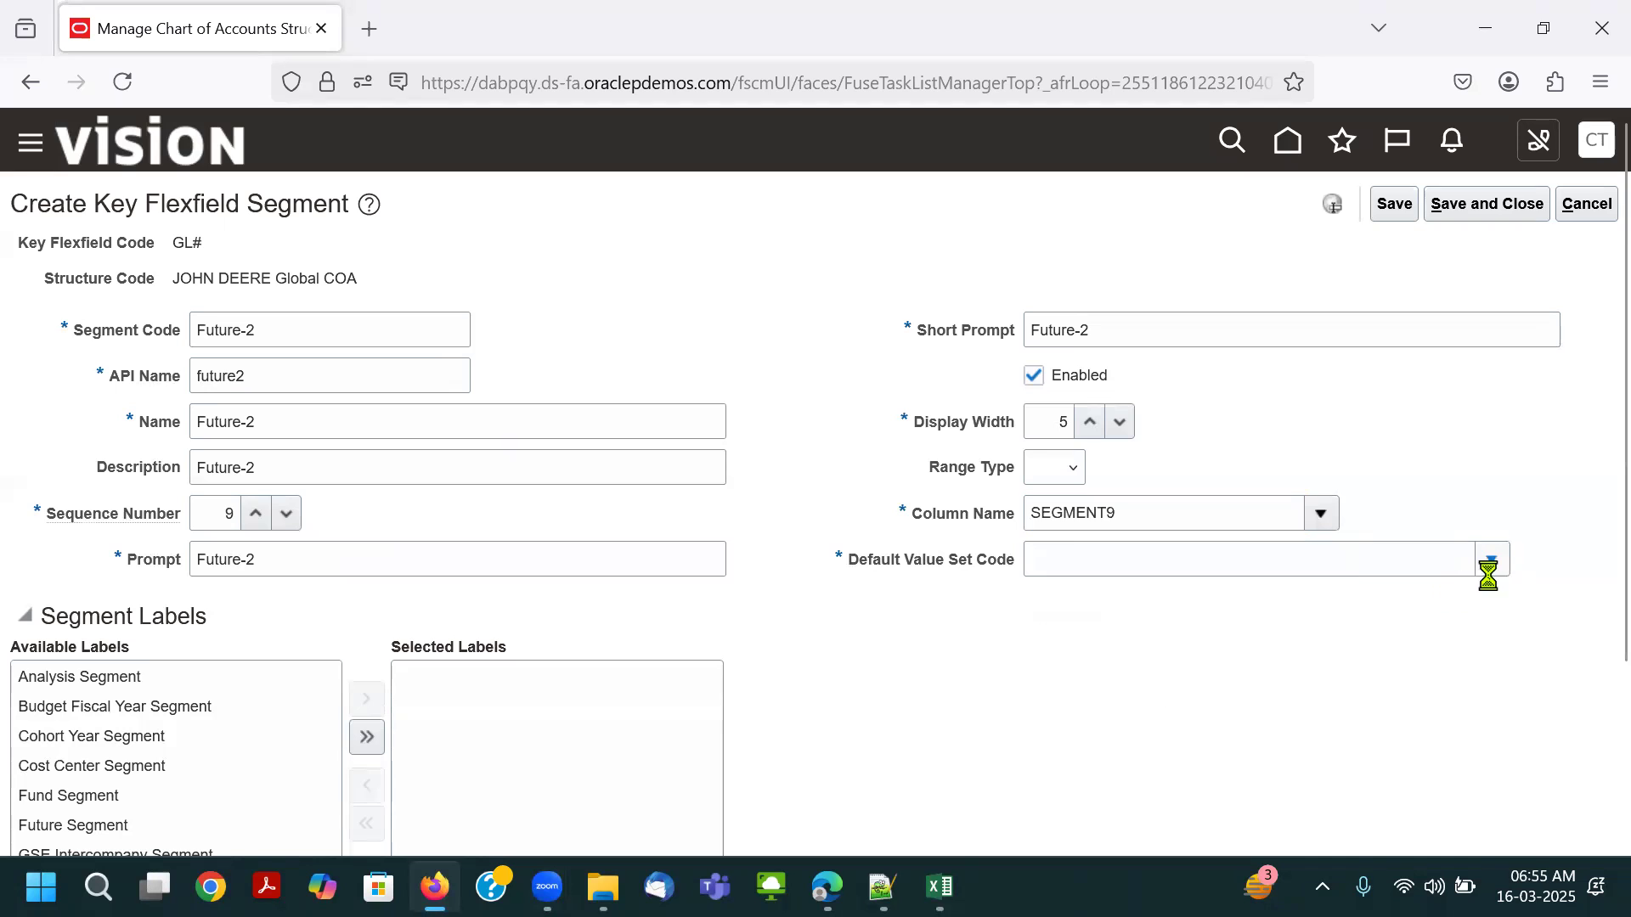
click(1077, 518)
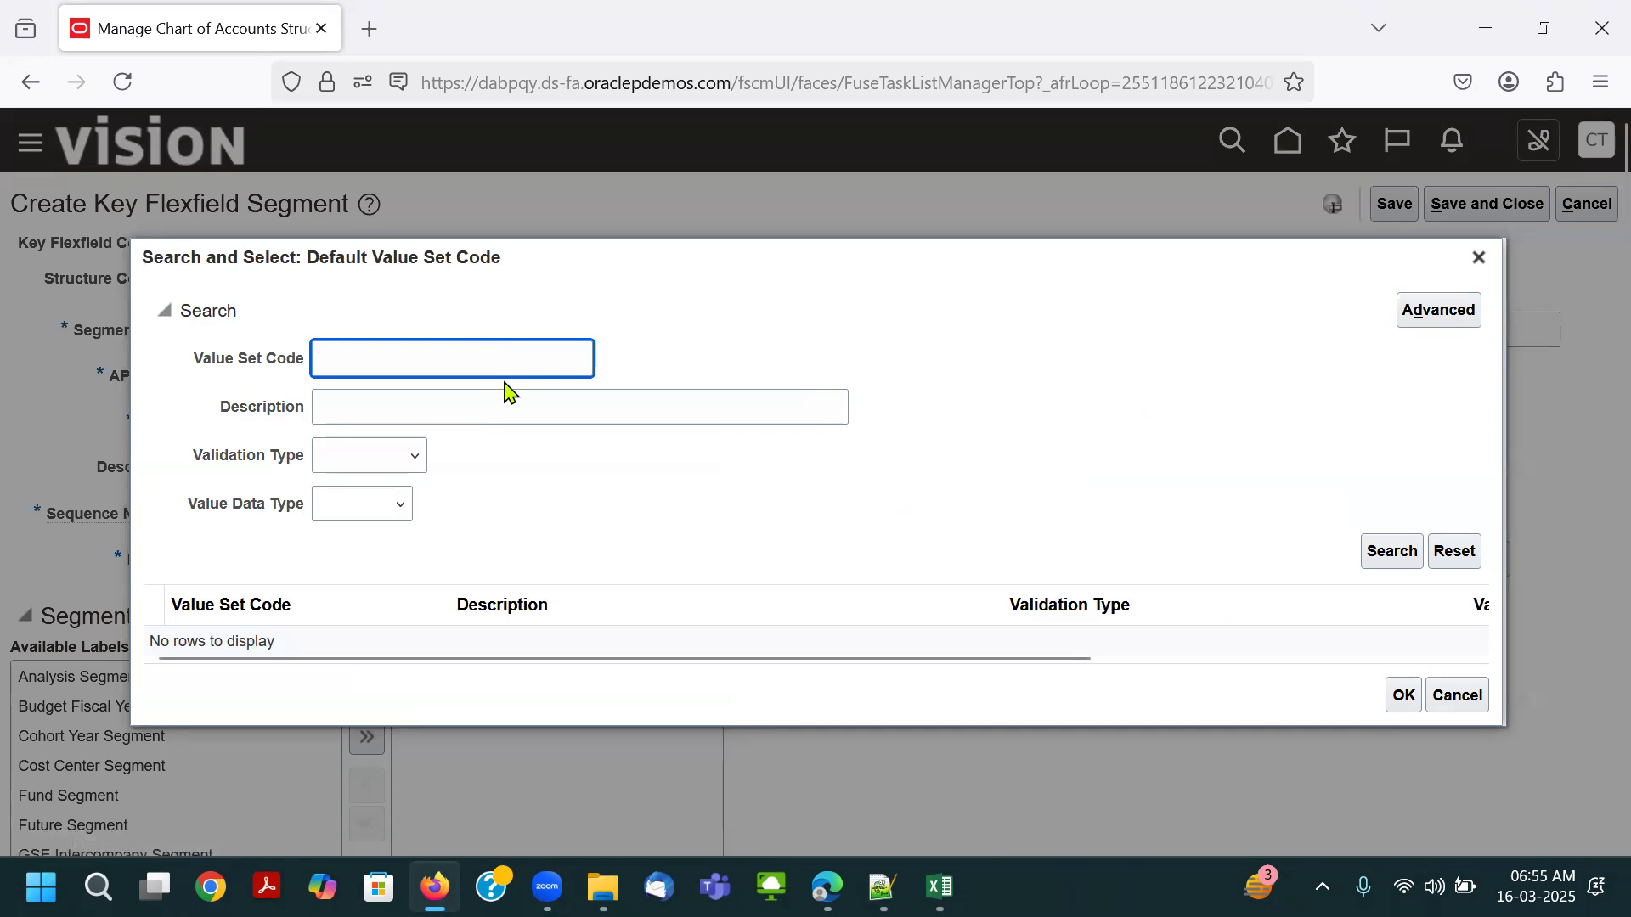
text(JOHN)
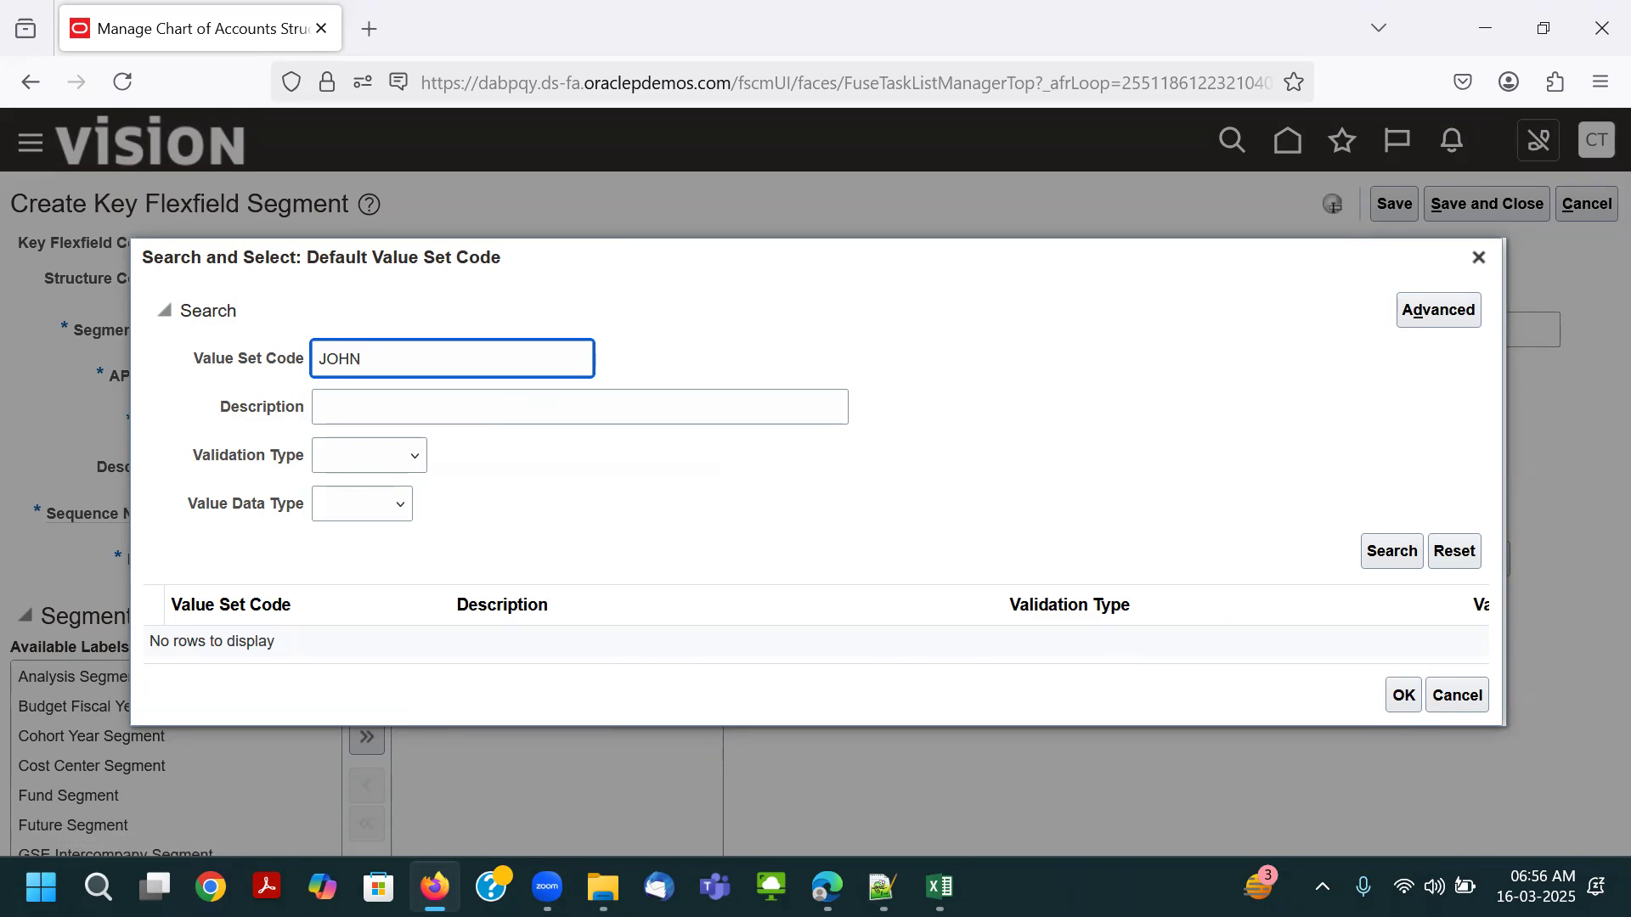
key(Return)
scroll(506, 540, down, 2)
click(384, 632)
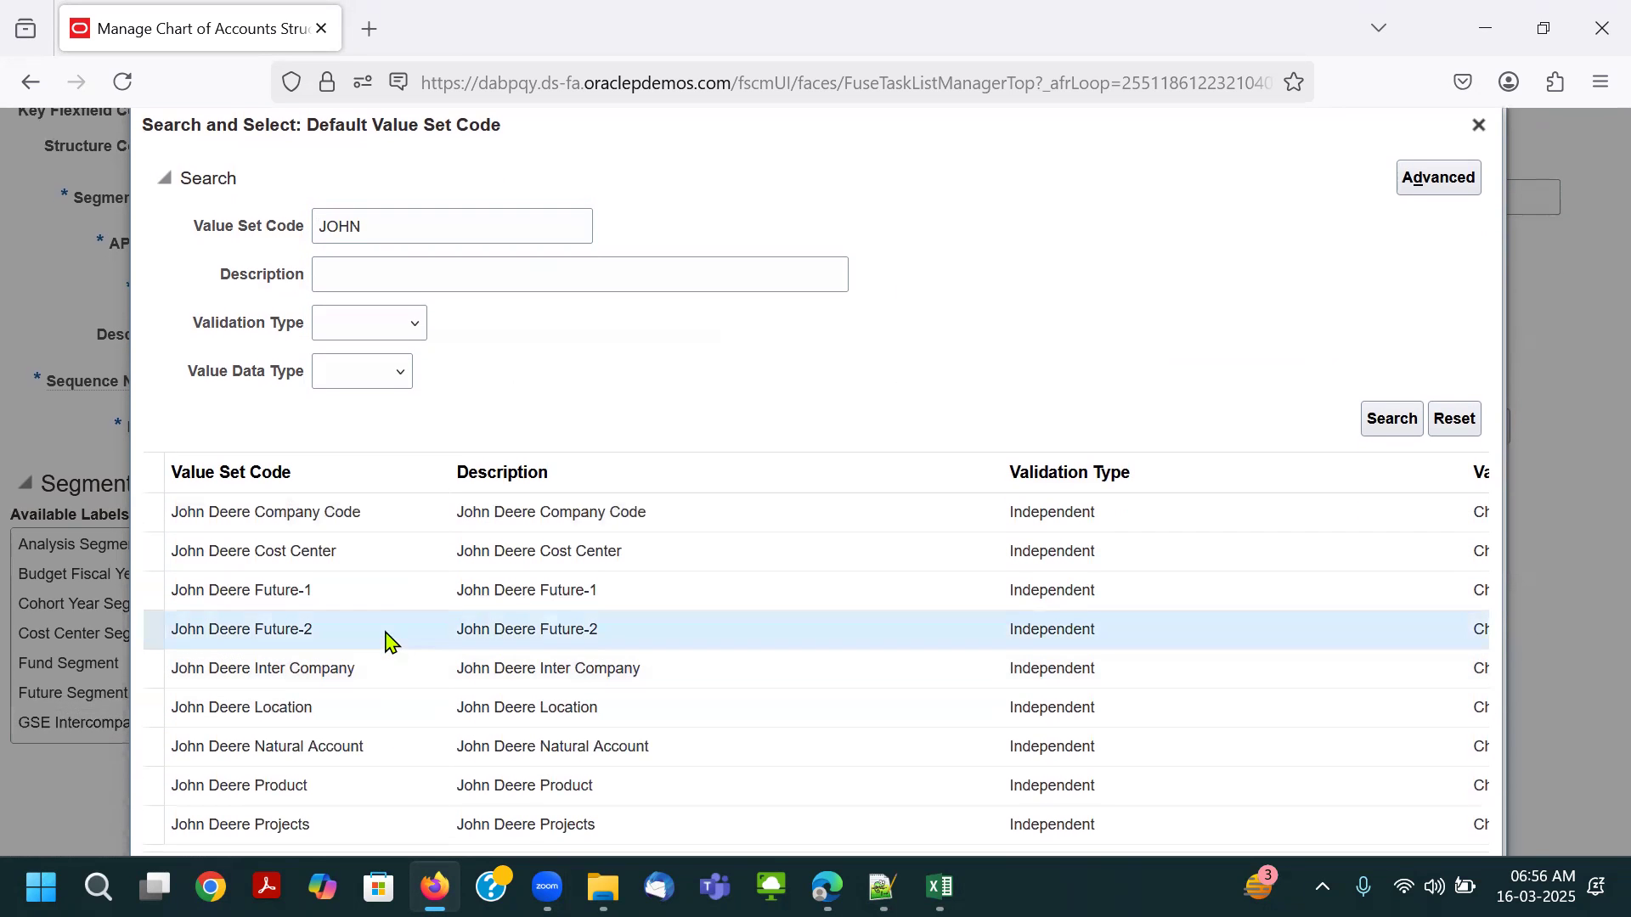
scroll(1354, 739, up, 2)
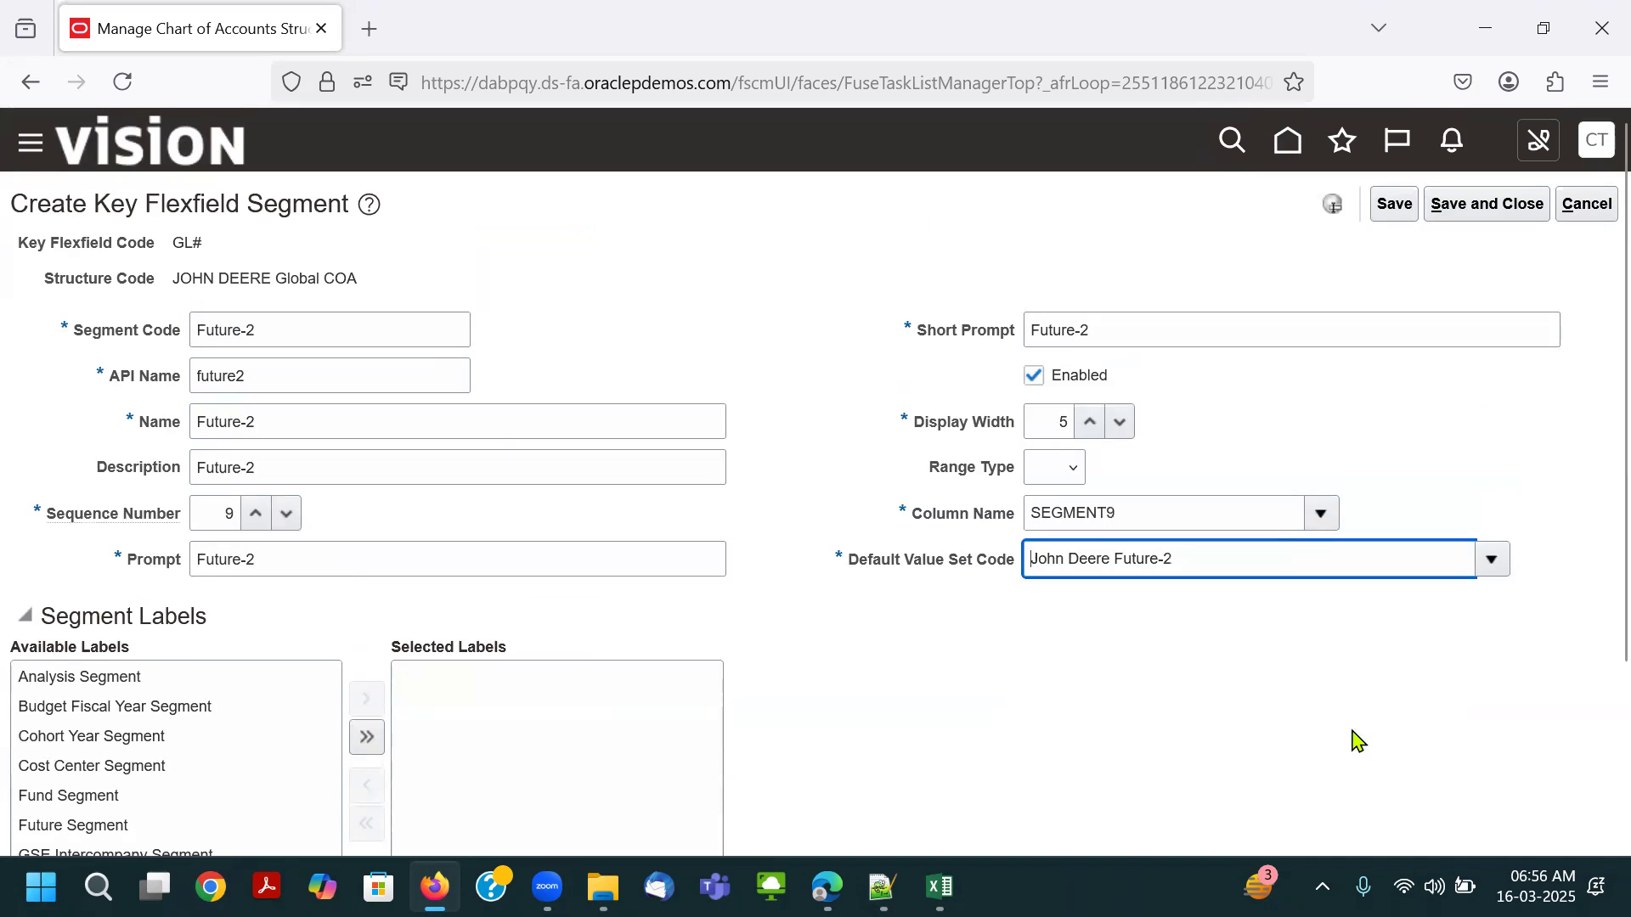
click(1166, 661)
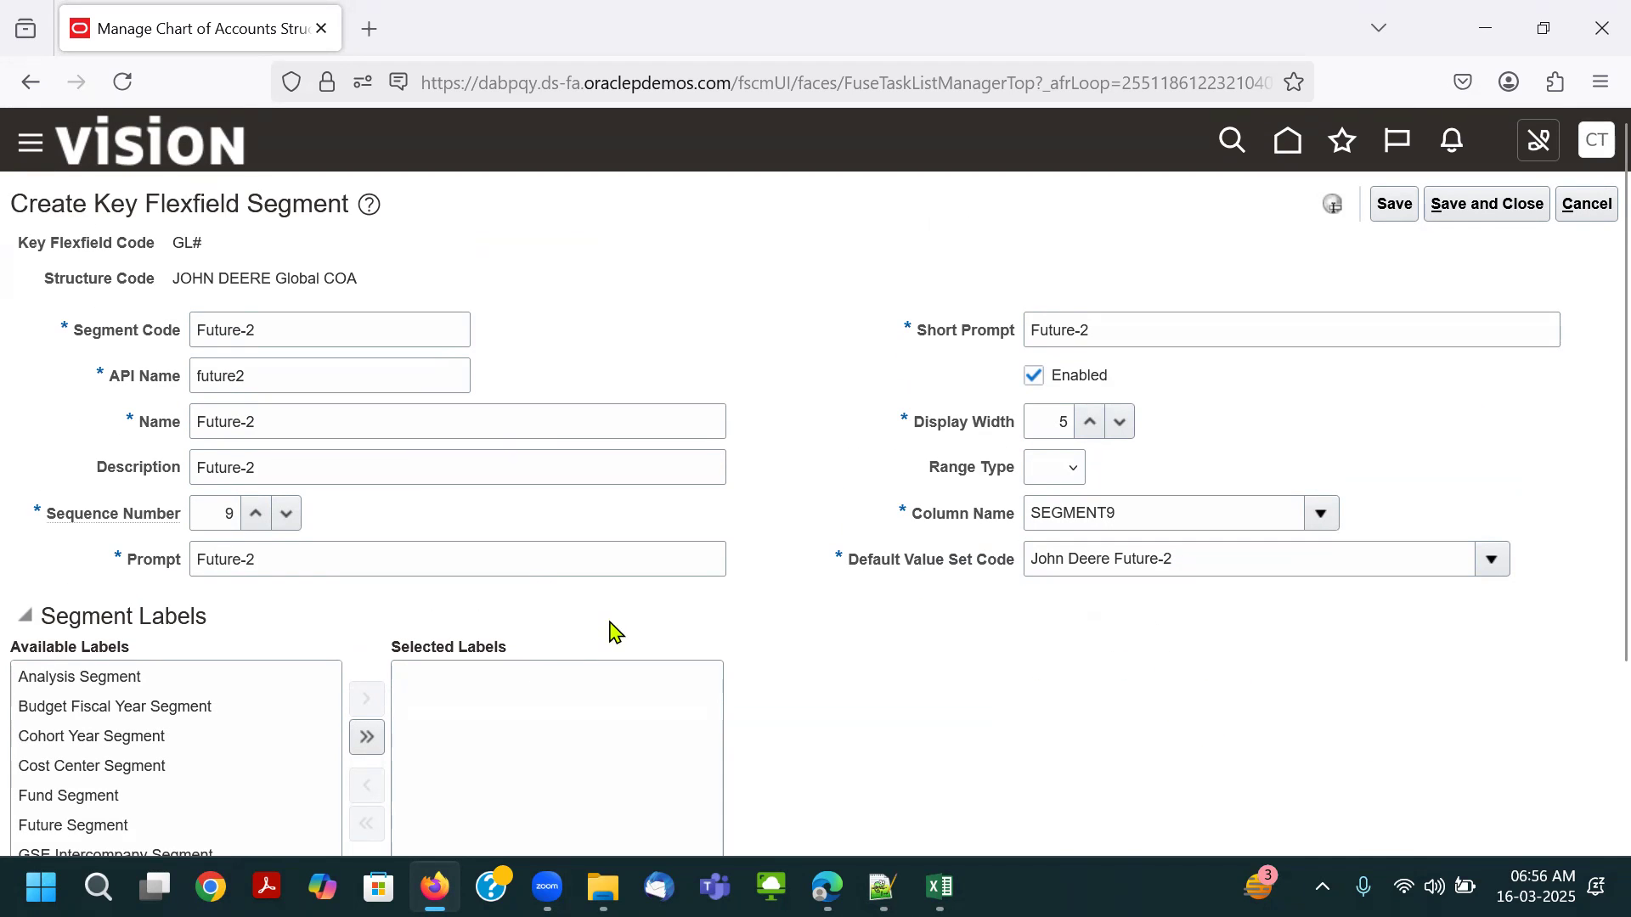
click(1393, 208)
click(1487, 205)
scroll(855, 325, down, 3)
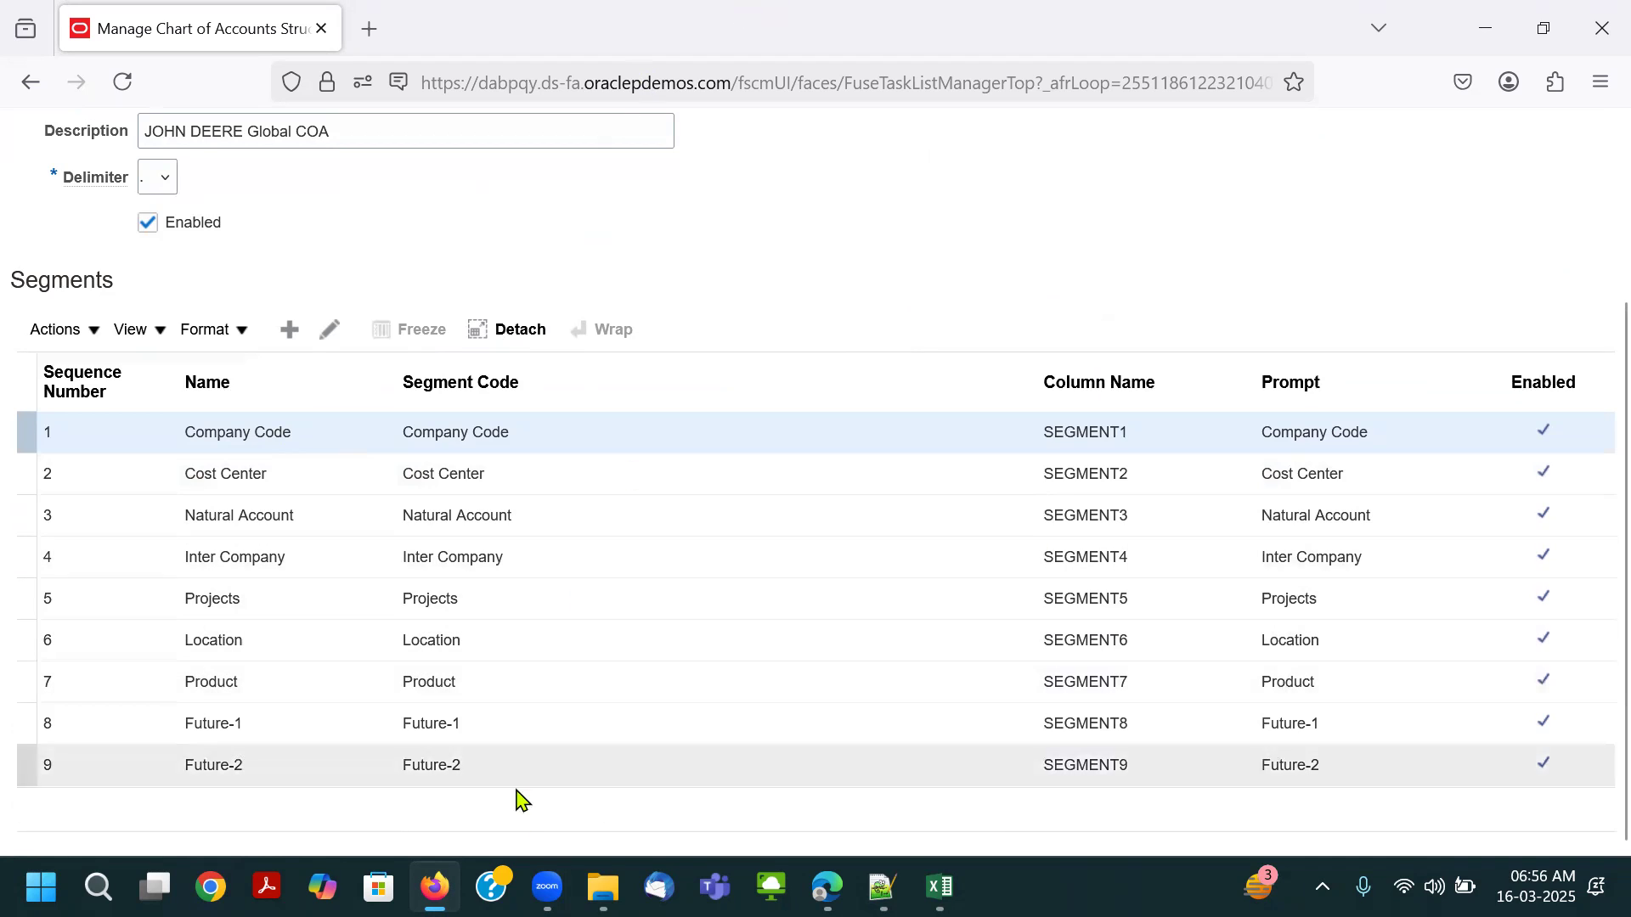
mouse_move(450, 891)
mouse_move(547, 888)
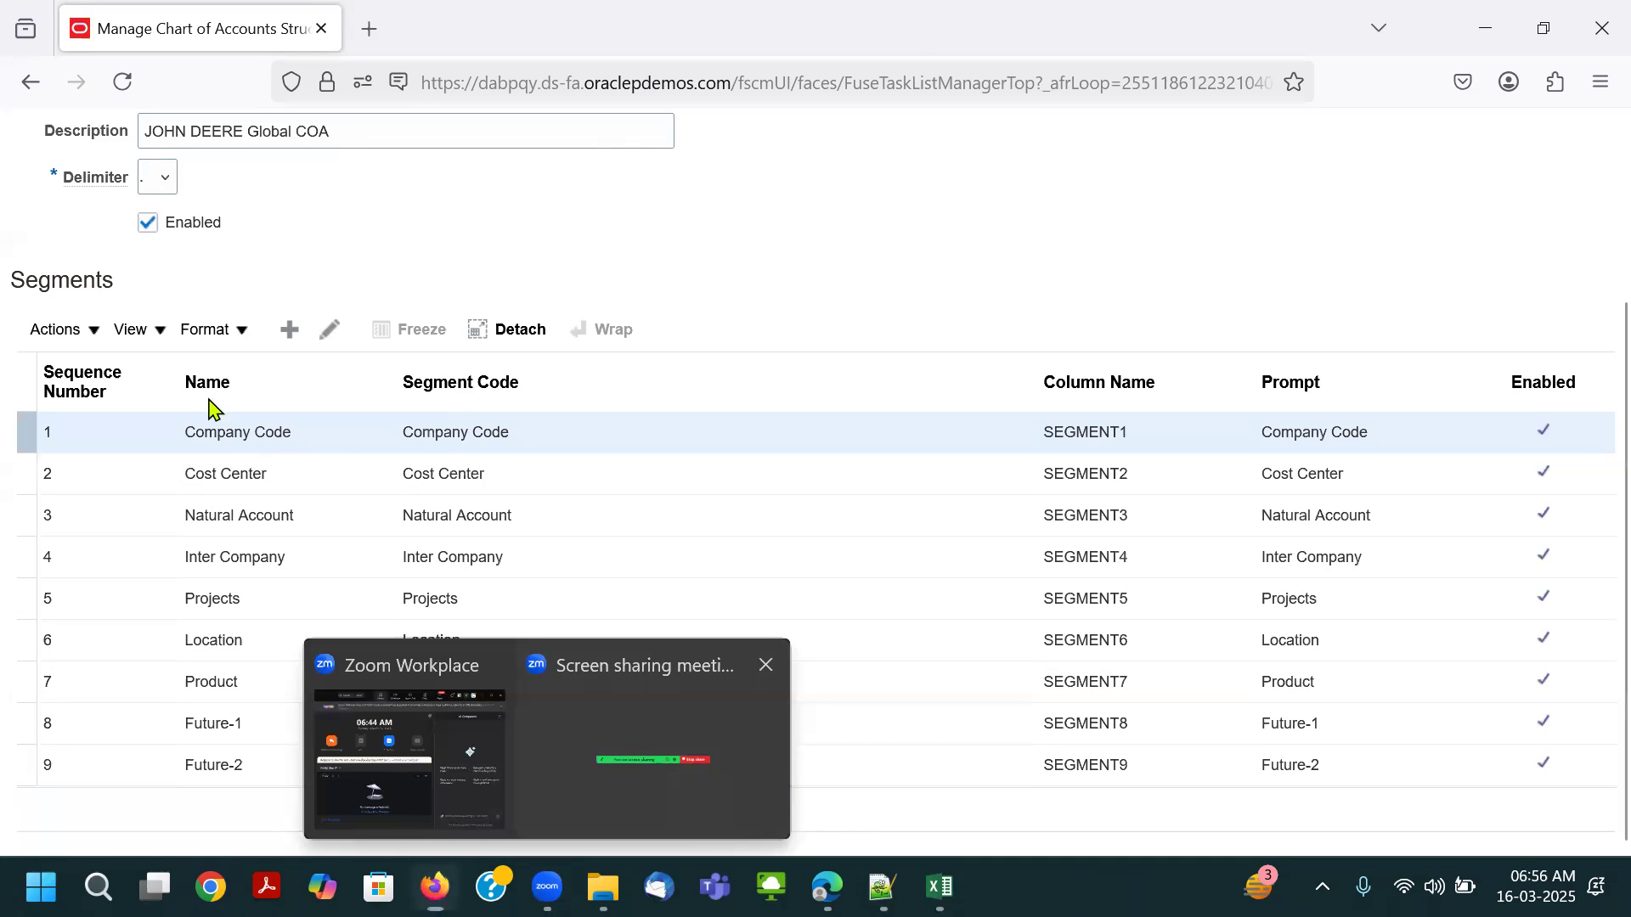
drag(166, 422, 176, 550)
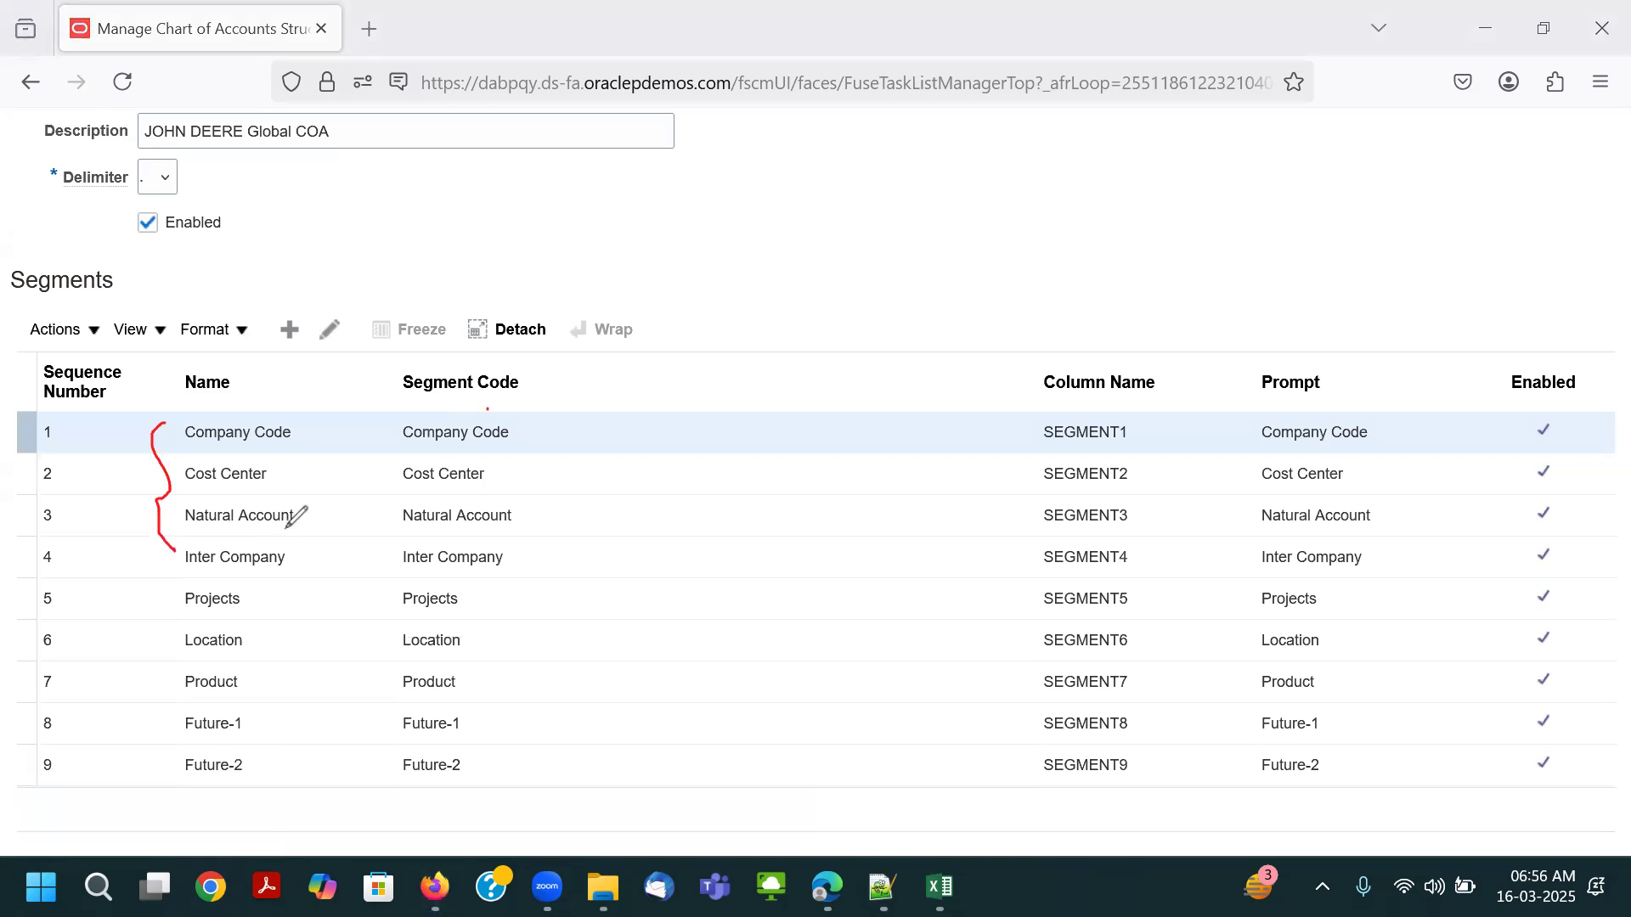
drag(297, 421, 304, 541)
drag(335, 430, 350, 414)
mouse_move(328, 483)
mouse_down()
mouse_move(348, 472)
mouse_move(365, 504)
mouse_up()
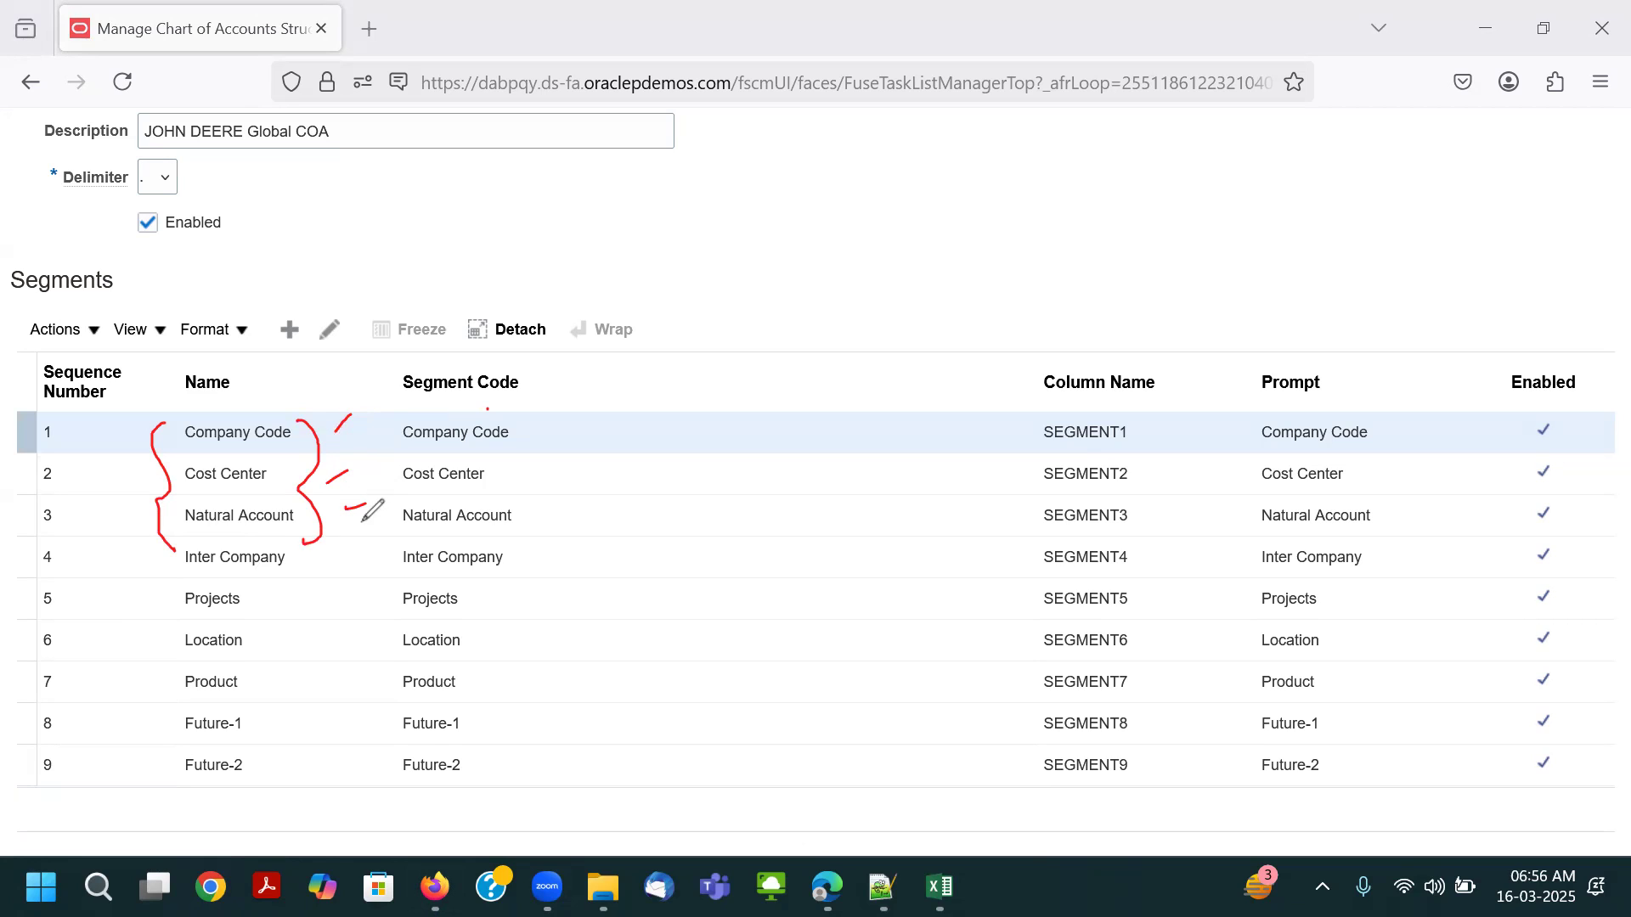
click(184, 558)
mouse_move(184, 557)
mouse_down()
mouse_move(151, 688)
mouse_move(217, 817)
mouse_up()
mouse_move(292, 557)
mouse_down()
mouse_move(320, 680)
mouse_move(226, 807)
mouse_up()
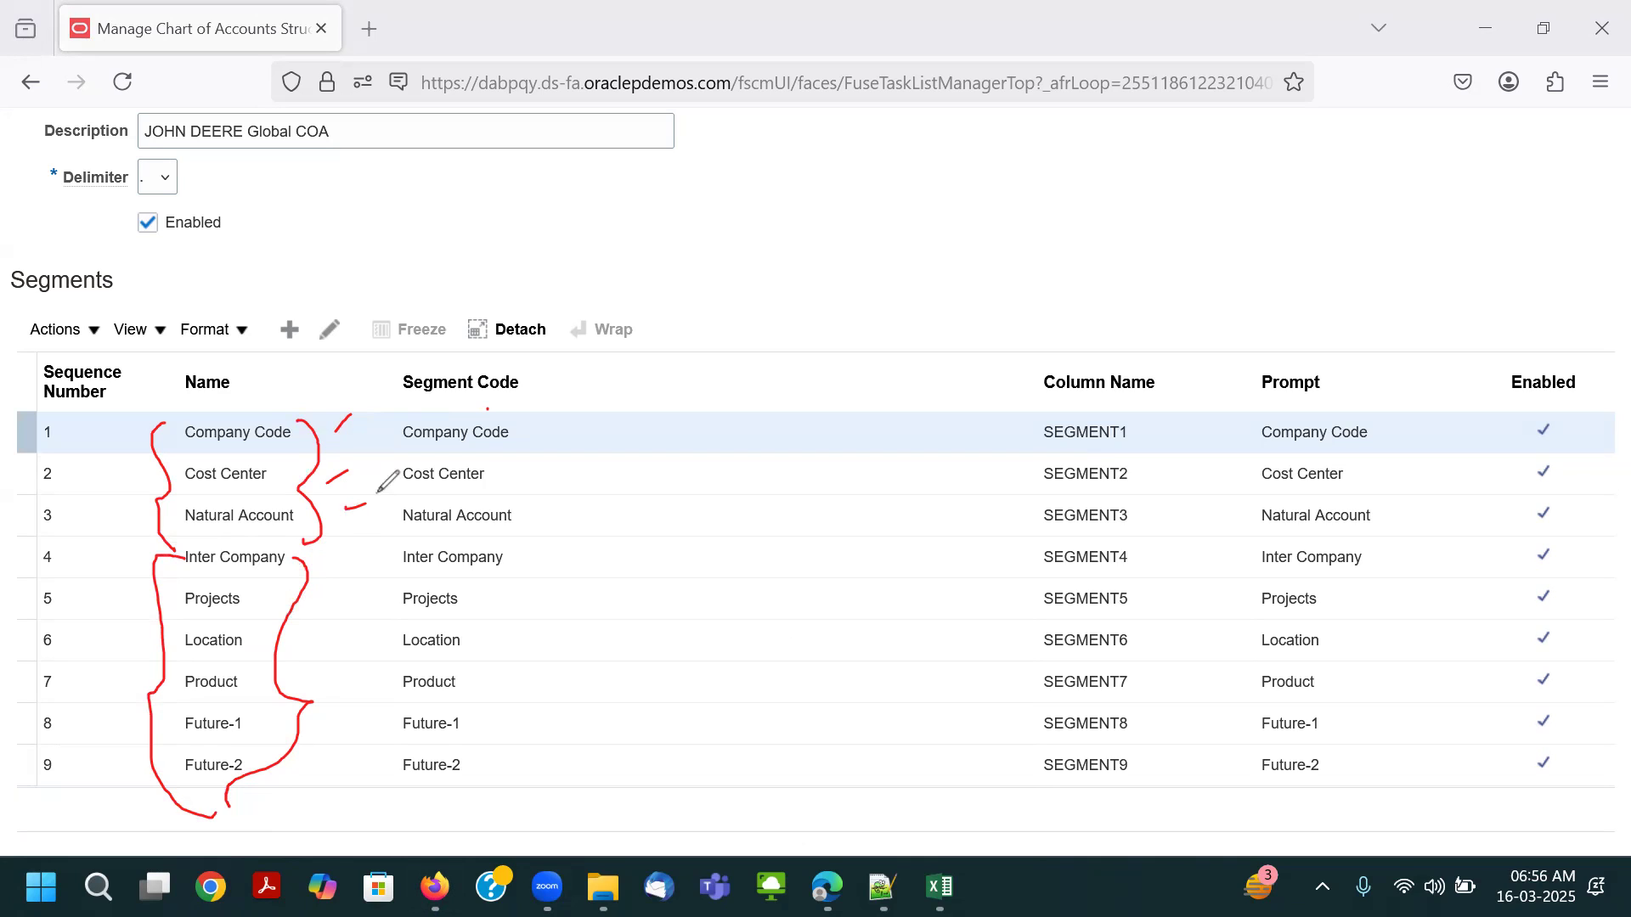
mouse_move(212, 407)
mouse_down()
mouse_move(134, 450)
mouse_move(297, 537)
mouse_move(399, 414)
mouse_move(189, 406)
mouse_up()
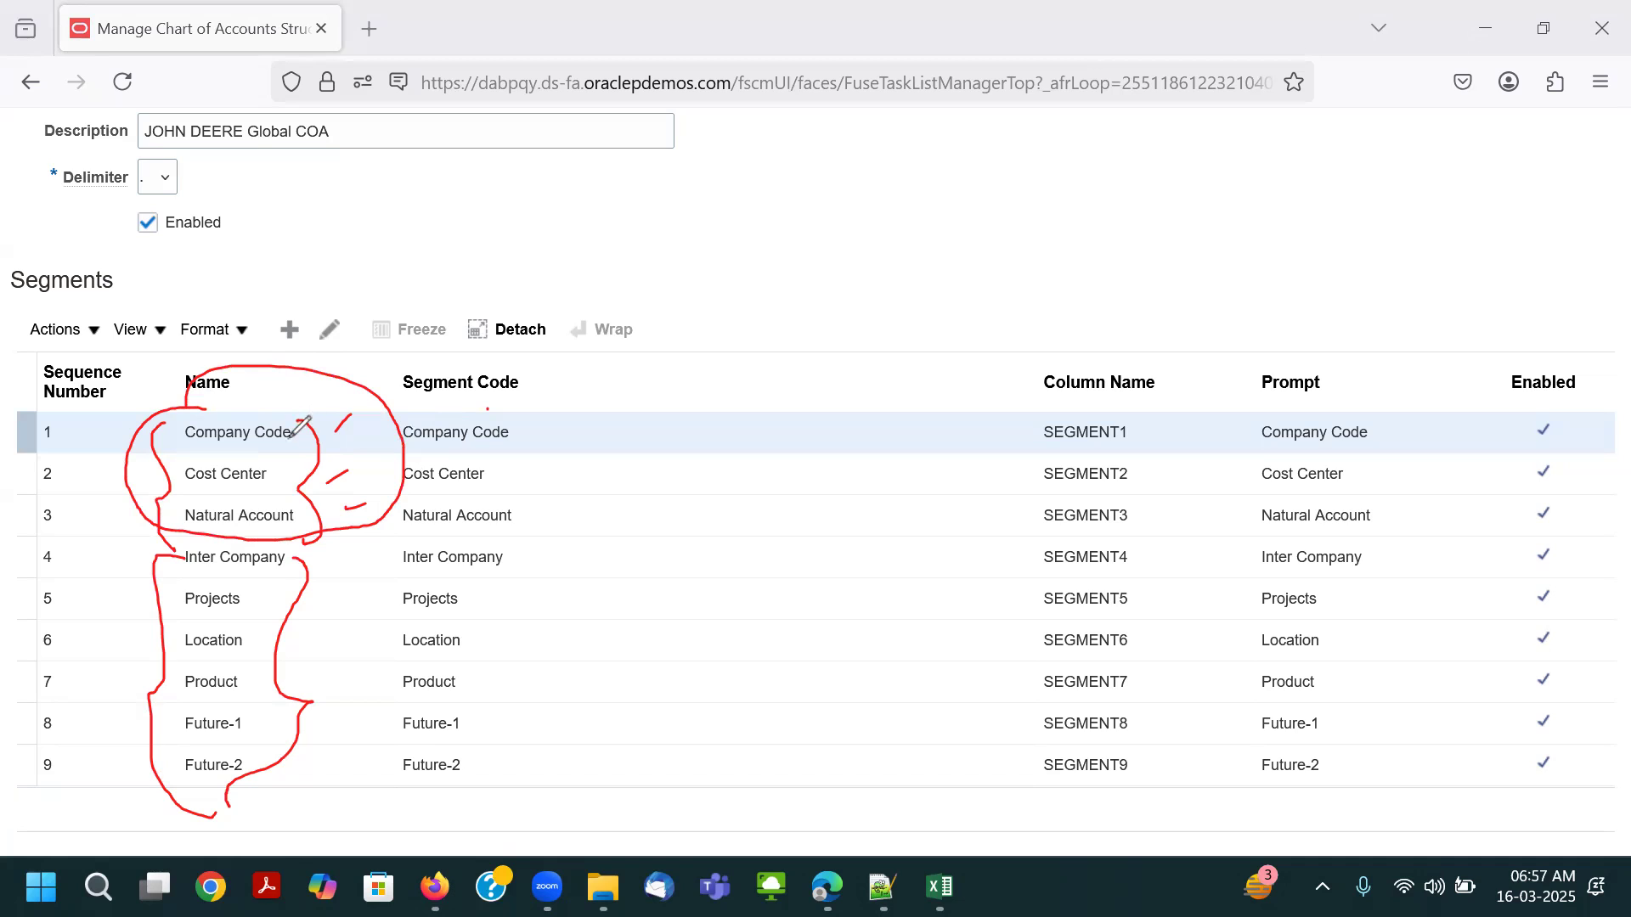
drag(309, 578, 349, 495)
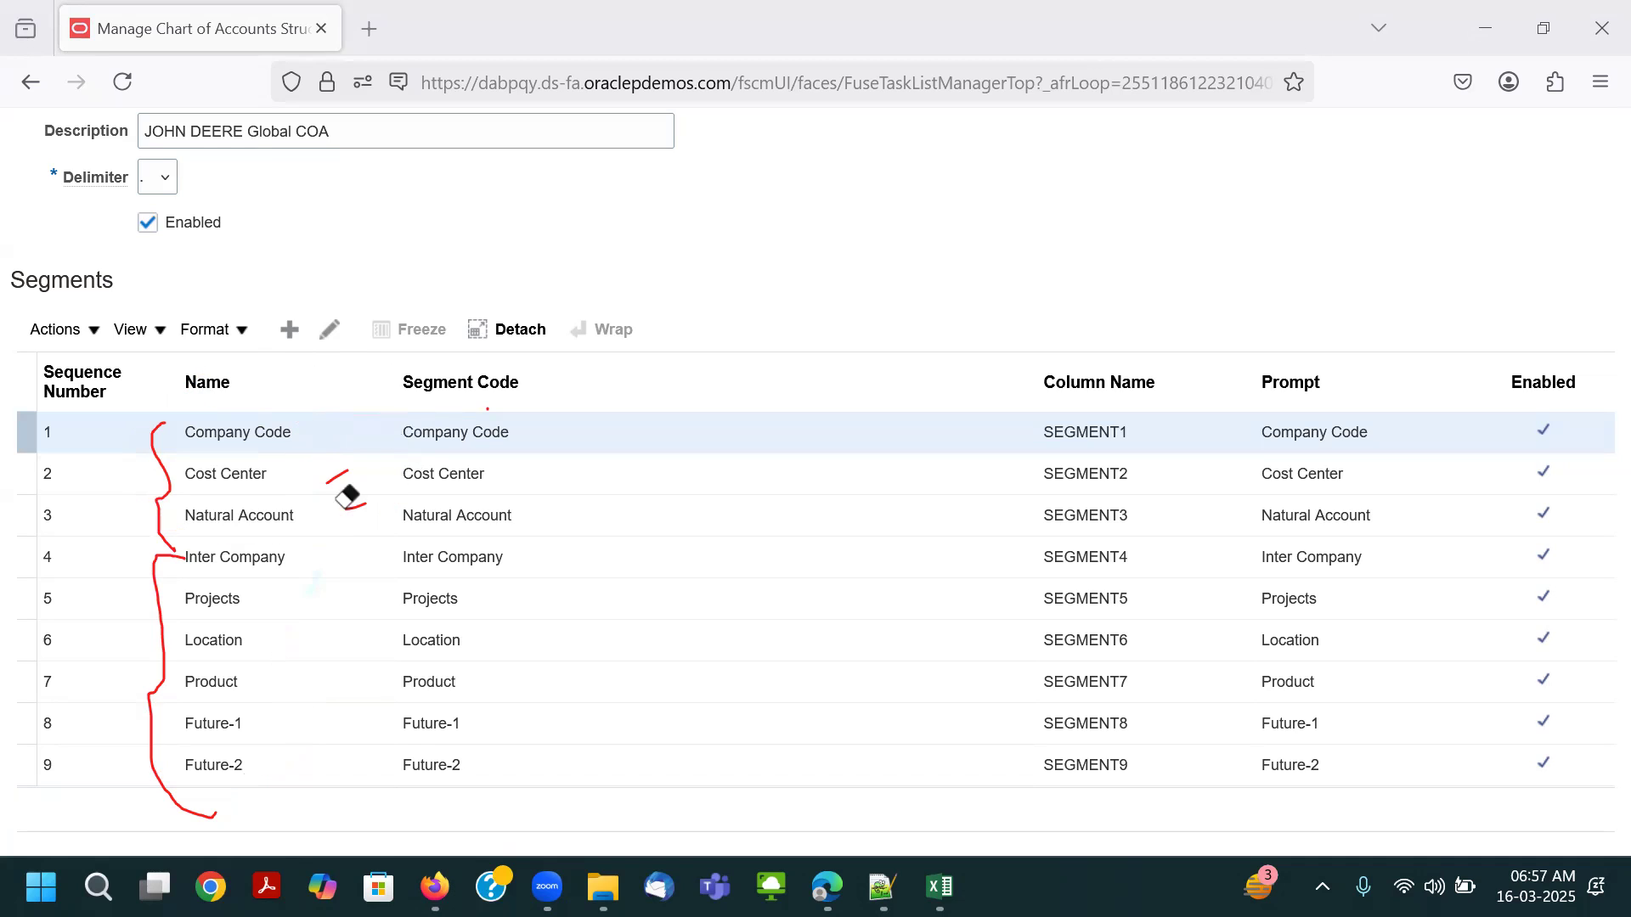
mouse_move(212, 415)
mouse_down()
mouse_move(144, 782)
mouse_move(174, 558)
mouse_move(339, 484)
mouse_up()
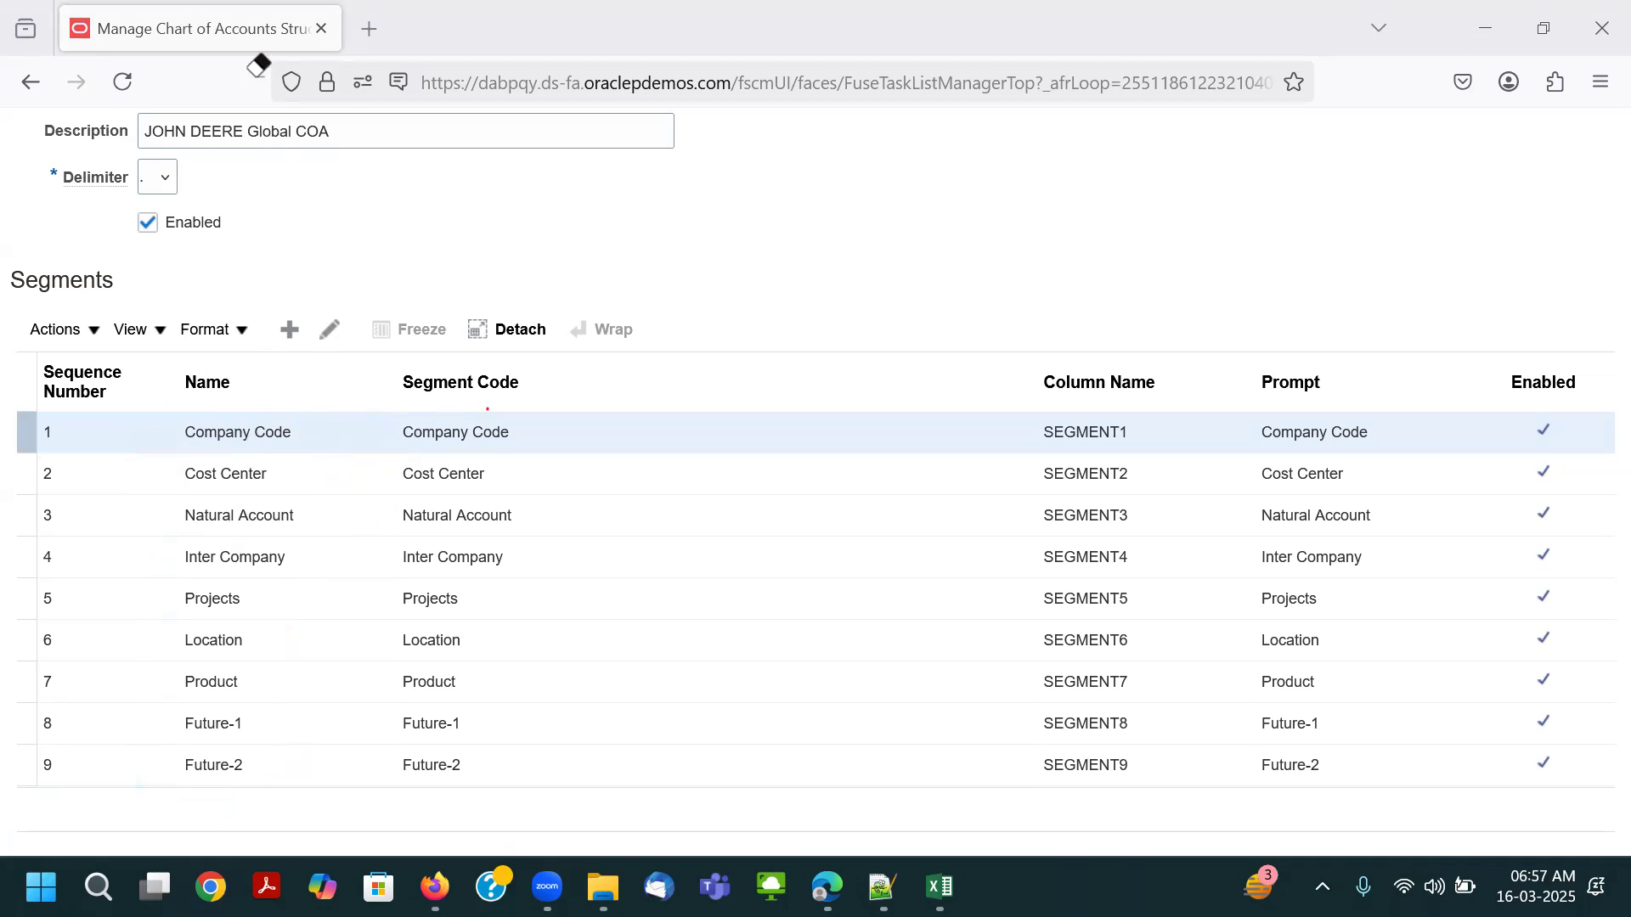
mouse_move(223, 402)
mouse_down()
mouse_move(140, 633)
mouse_move(140, 799)
mouse_move(208, 811)
mouse_up()
mouse_move(244, 392)
mouse_down()
mouse_move(310, 390)
mouse_move(321, 667)
mouse_move(297, 792)
mouse_move(200, 815)
mouse_up()
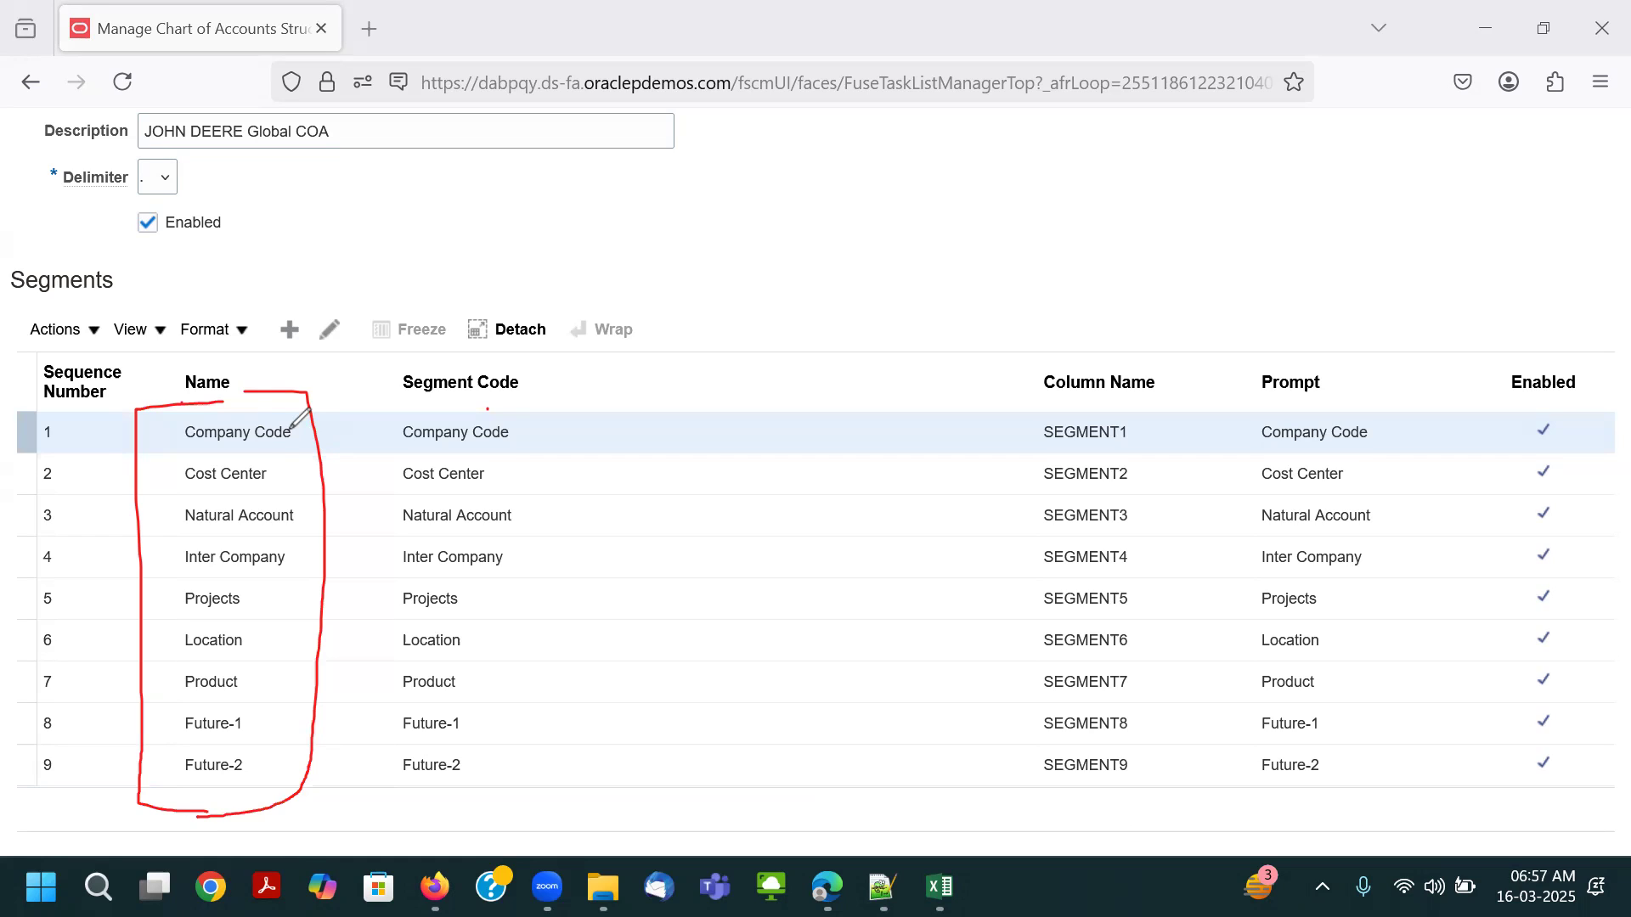
click(508, 70)
click(299, 406)
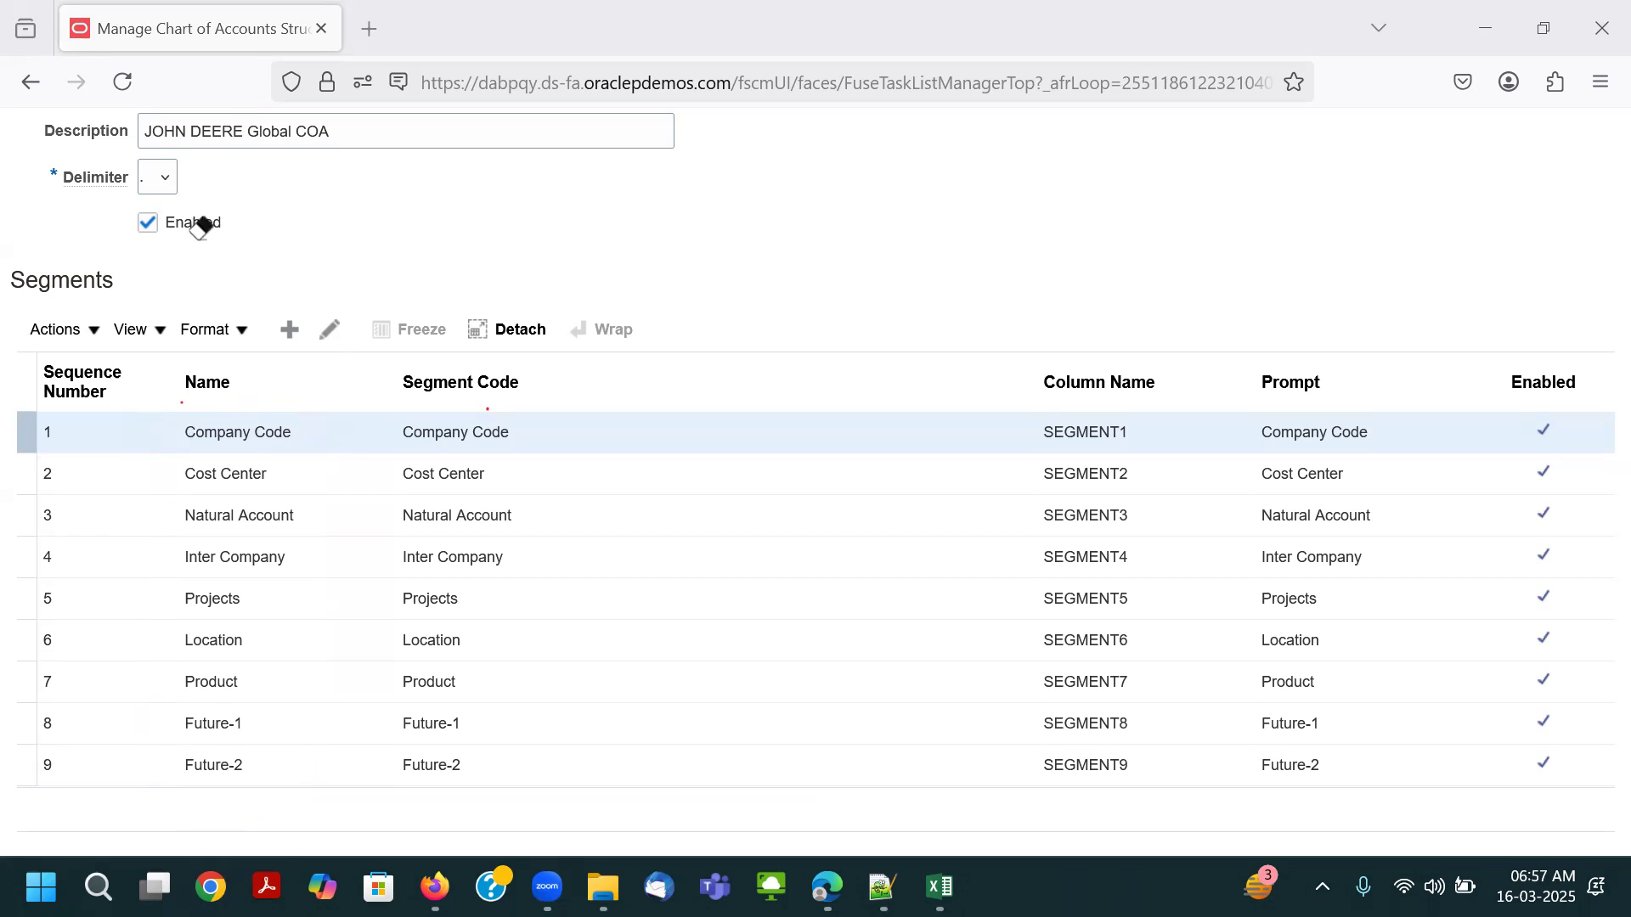
Save the JOHN DEERE Global COA structure and review its segment list.
scroll(408, 276, up, 3)
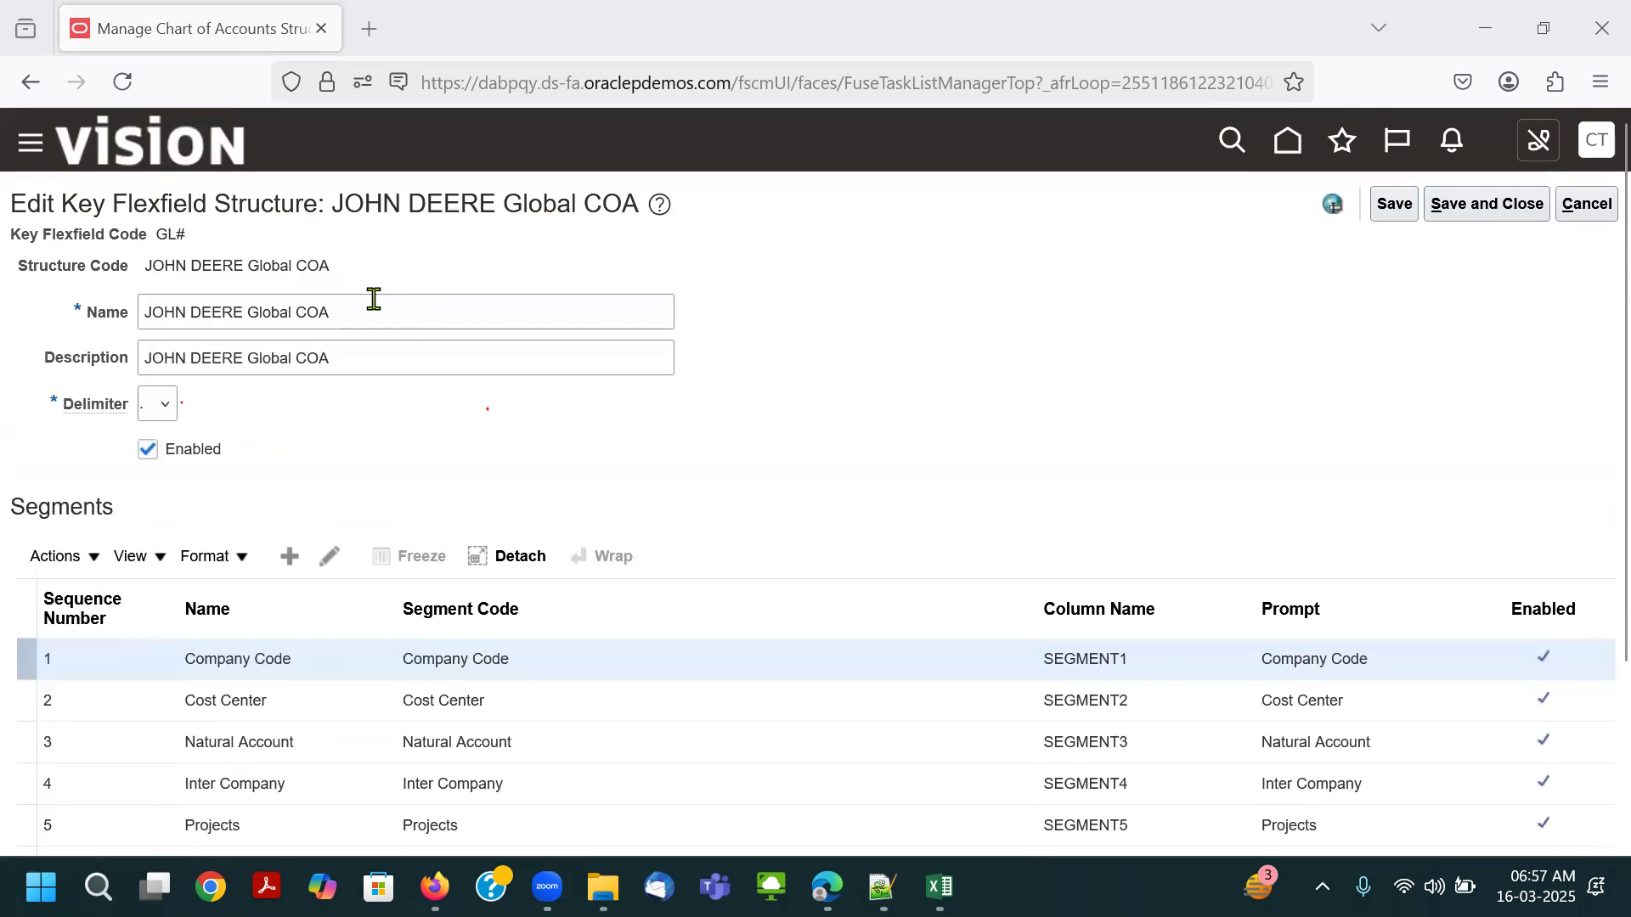
drag(150, 312, 234, 313)
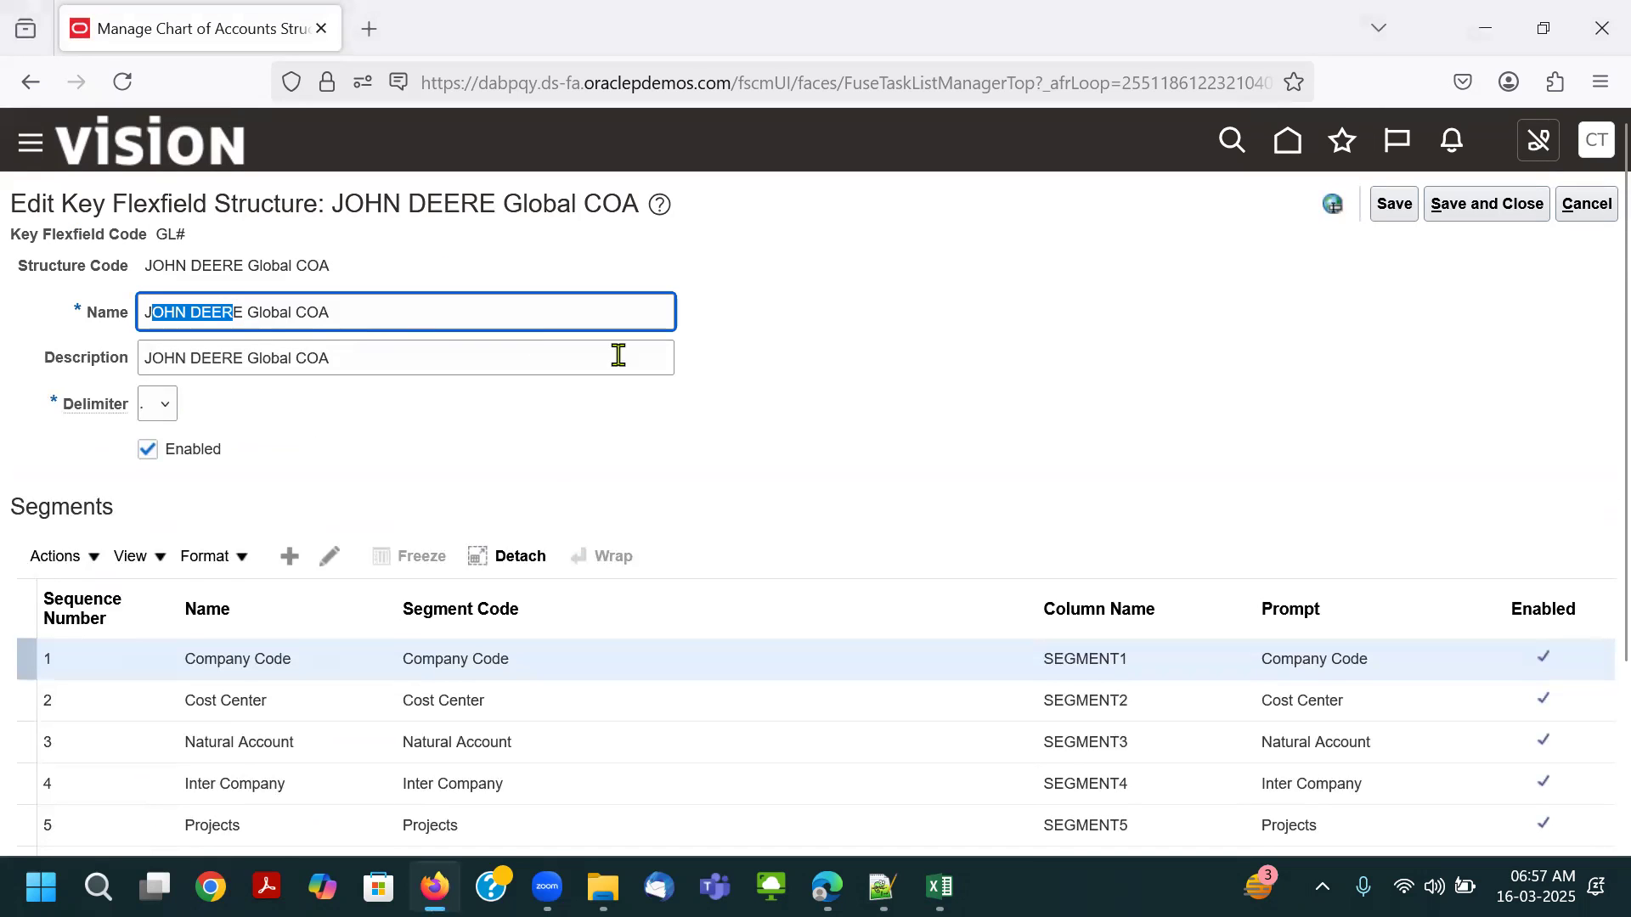
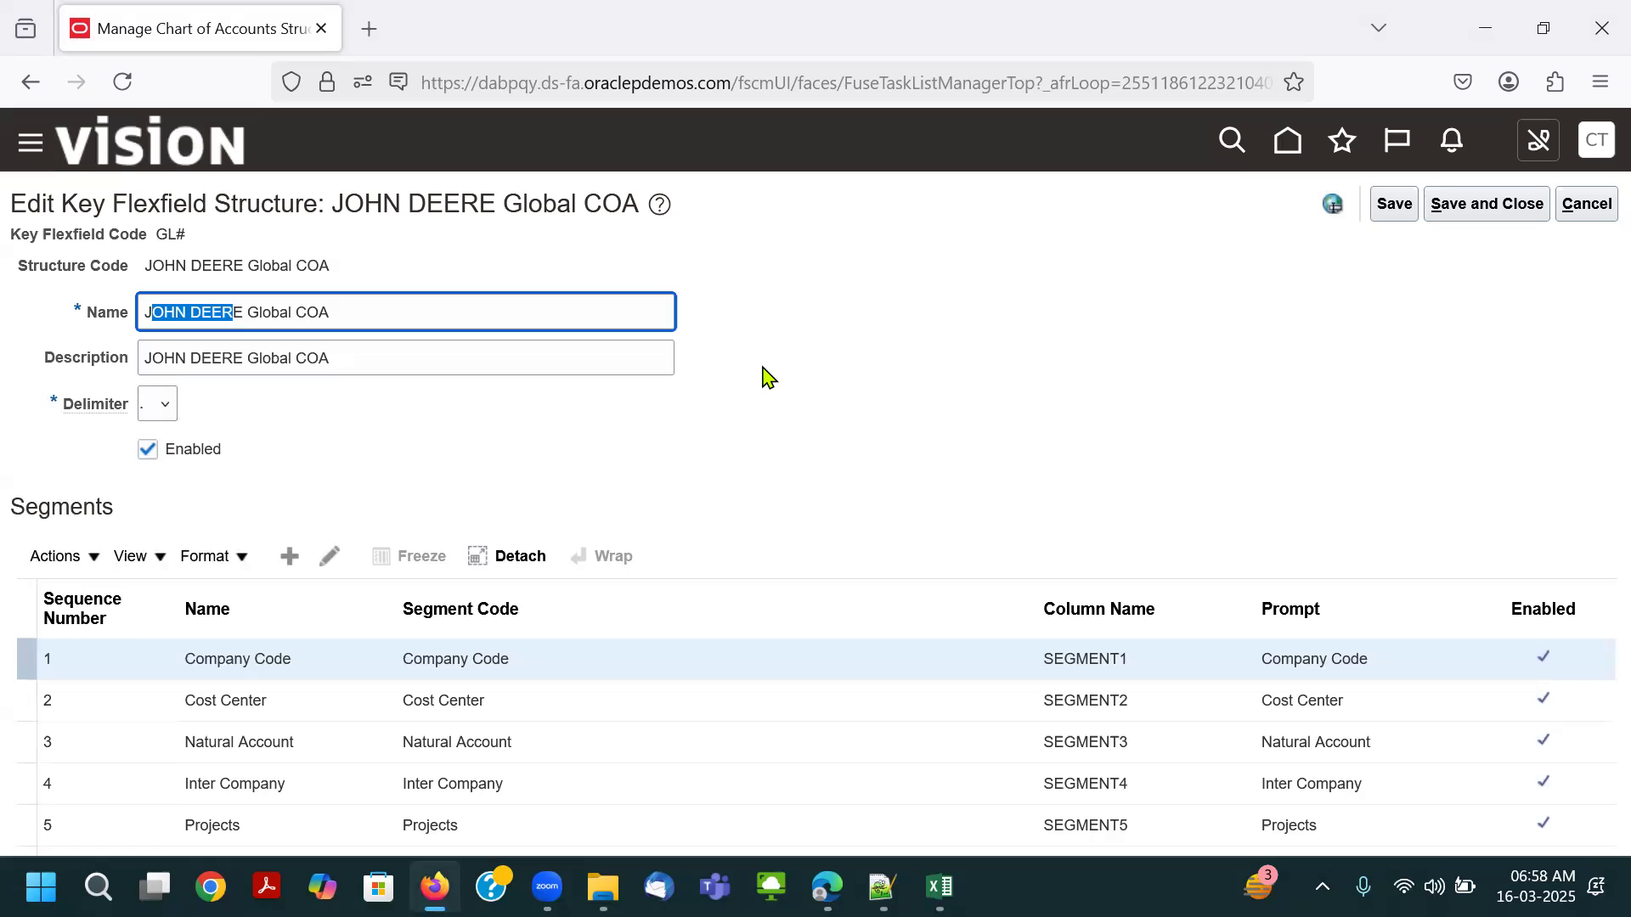
scroll(767, 376, down, 3)
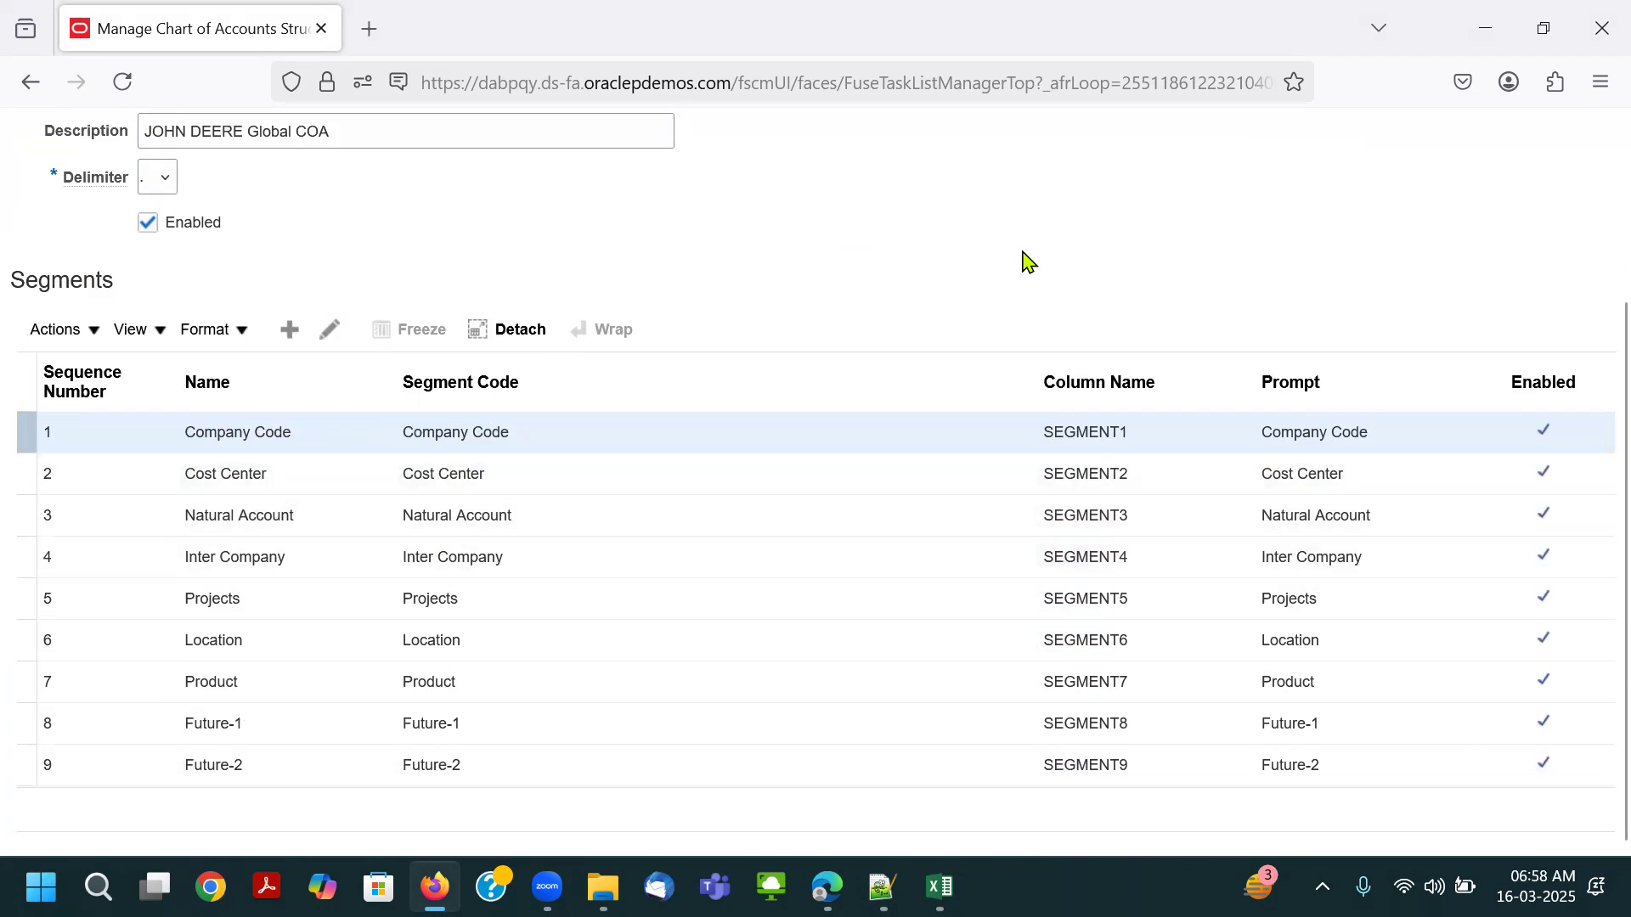
scroll(1313, 291, up, 3)
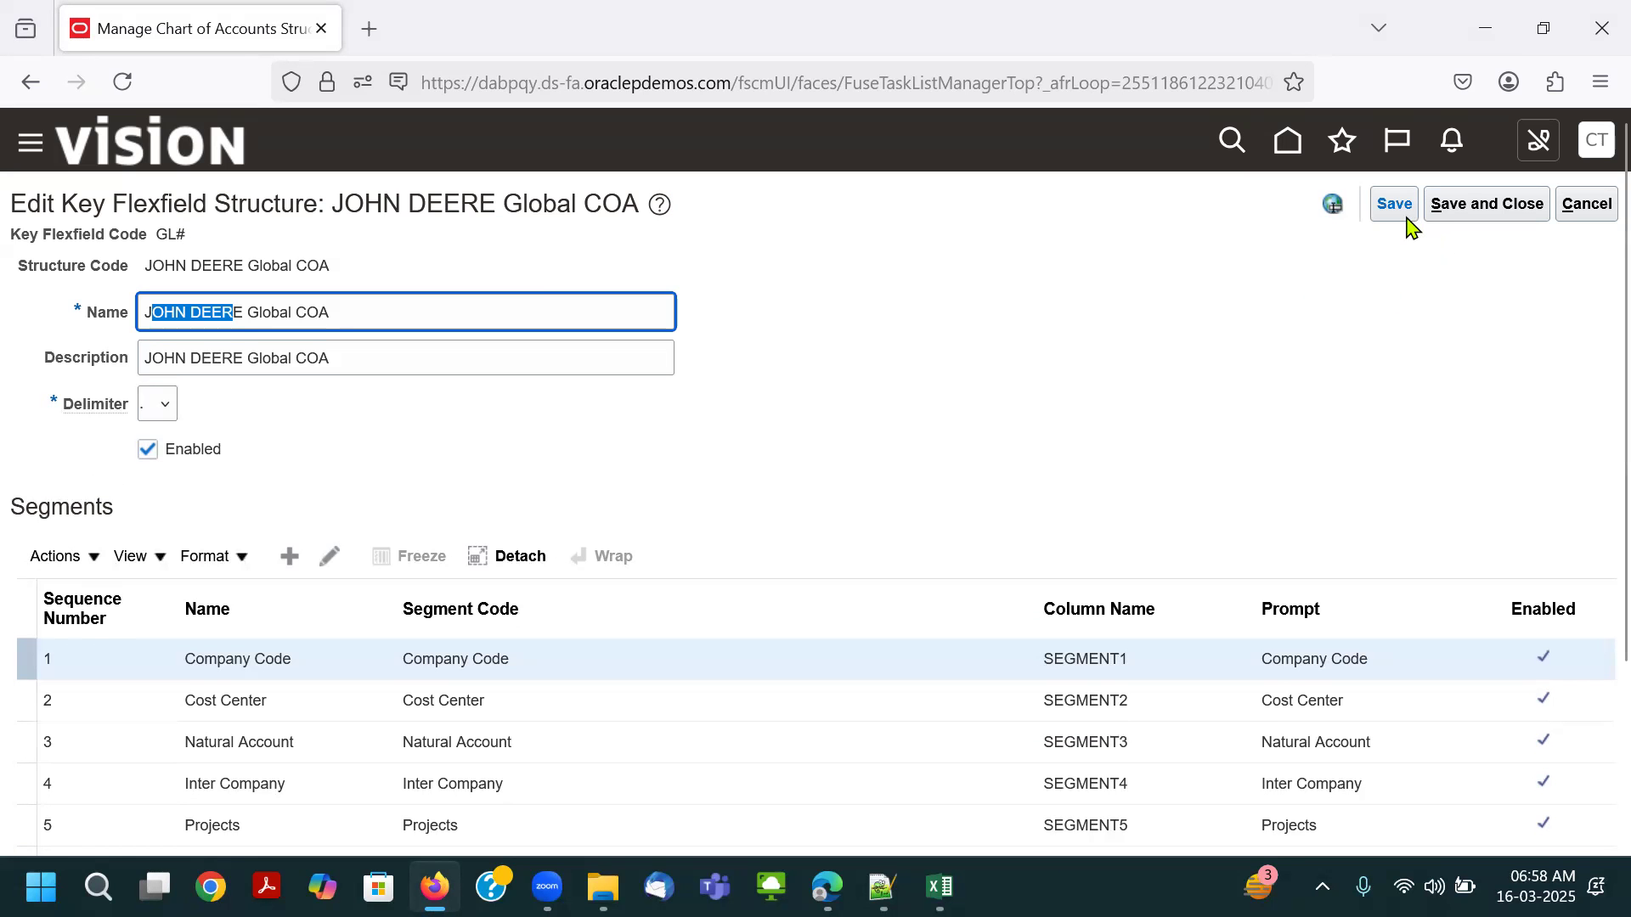
click(1404, 215)
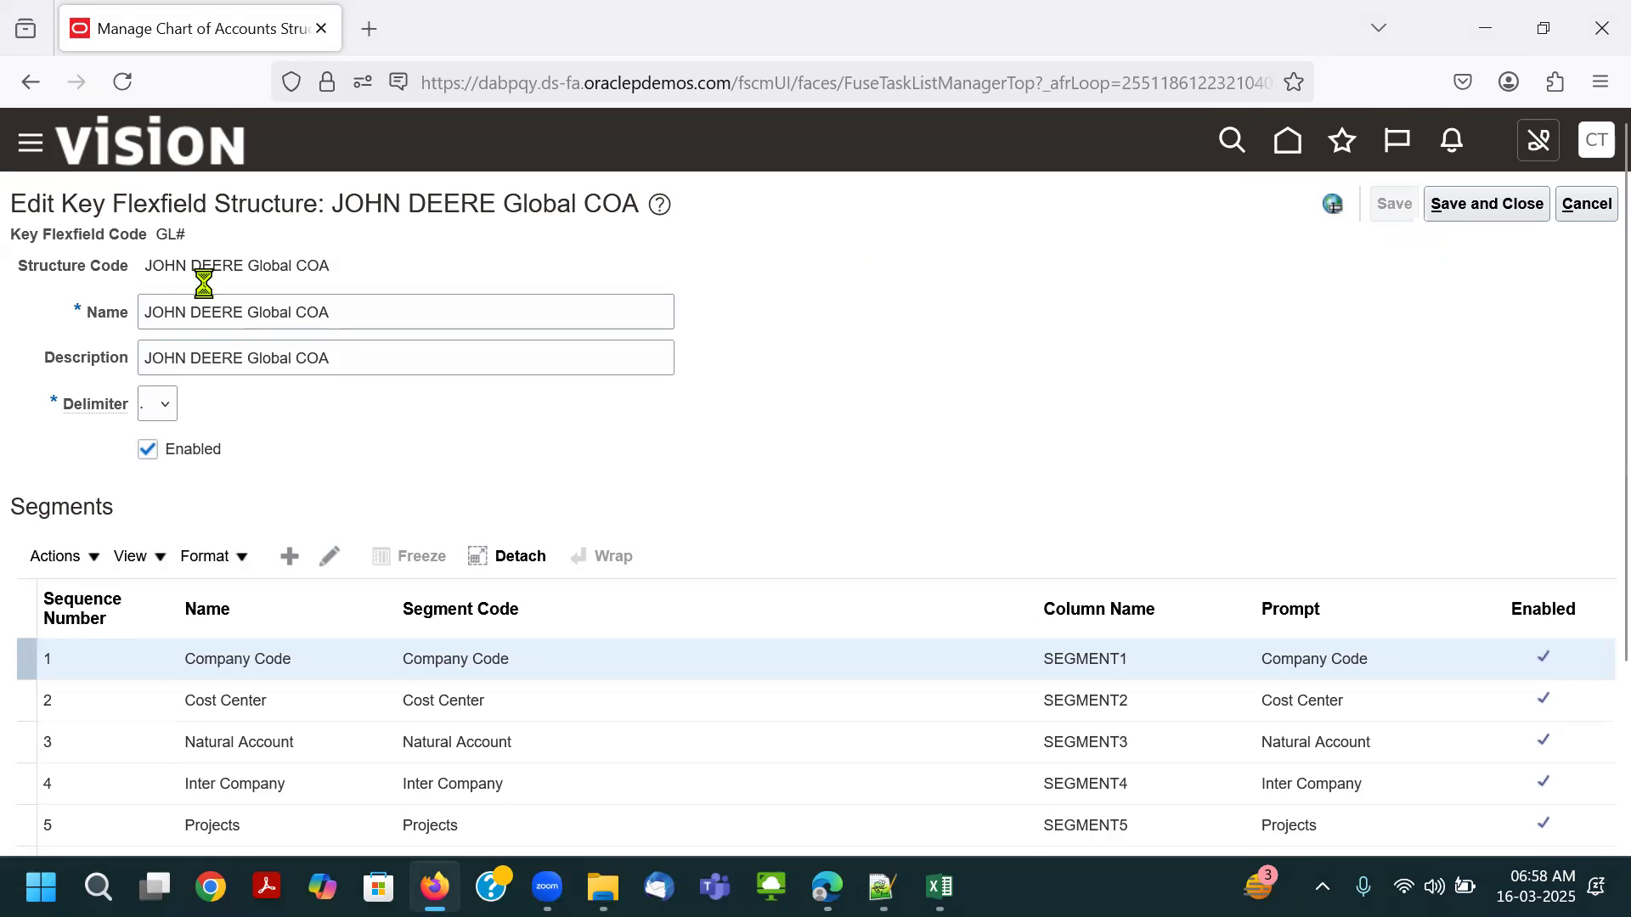
scroll(1142, 396, down, 3)
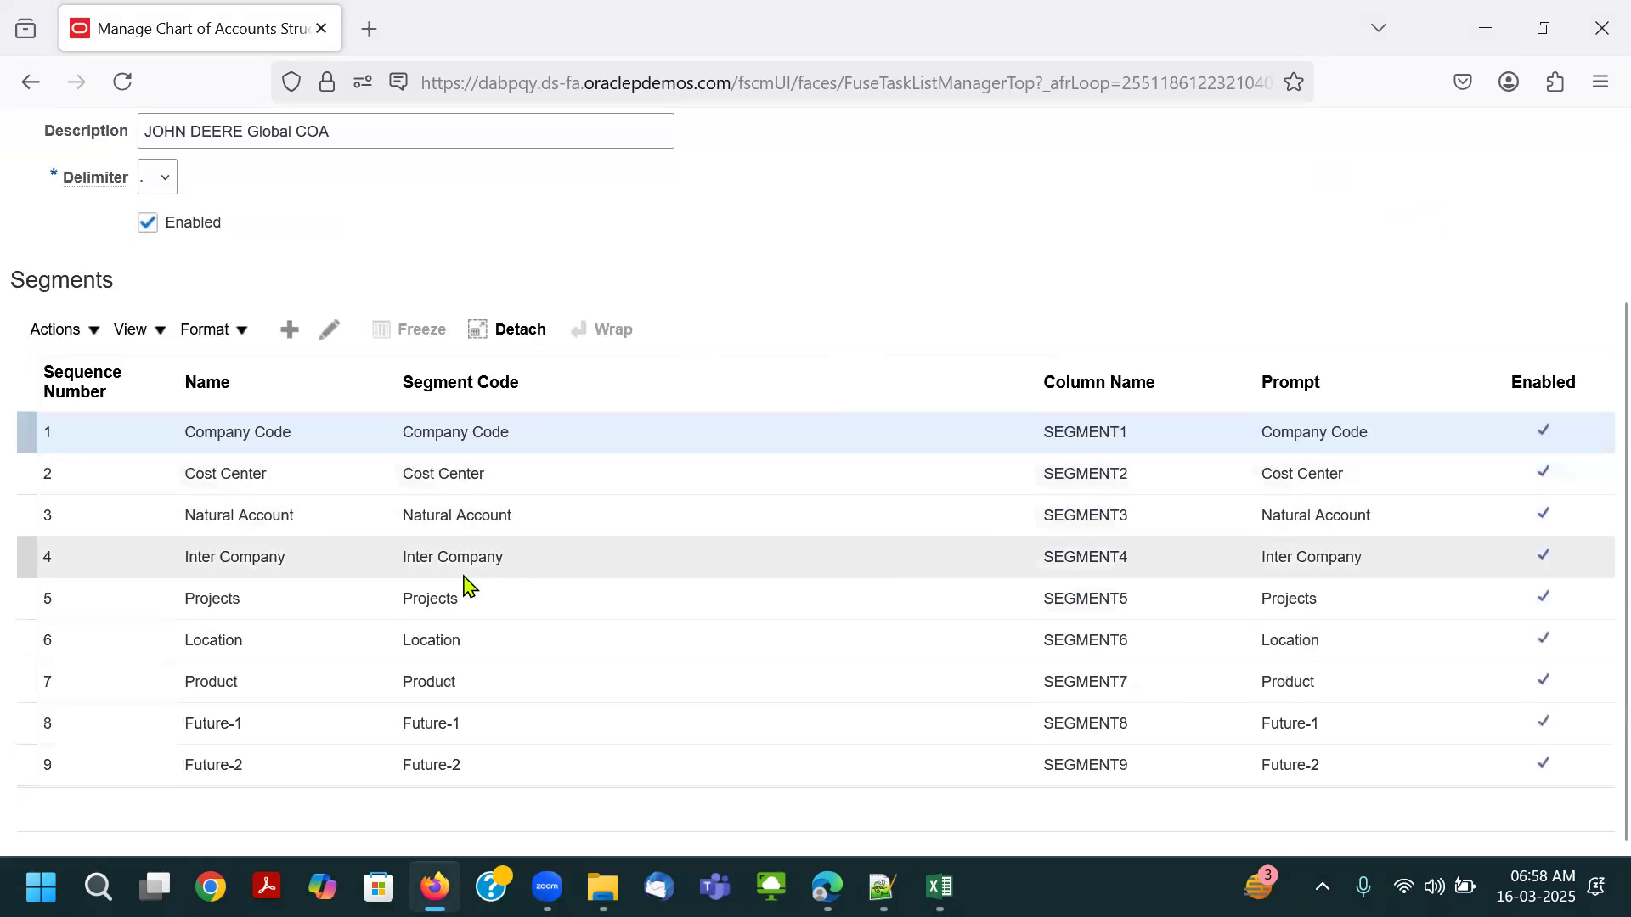
Save and close the JOHN DEERE Global COA structure and return to the Manage Chart of Accounts Structures page.
scroll(1204, 509, up, 3)
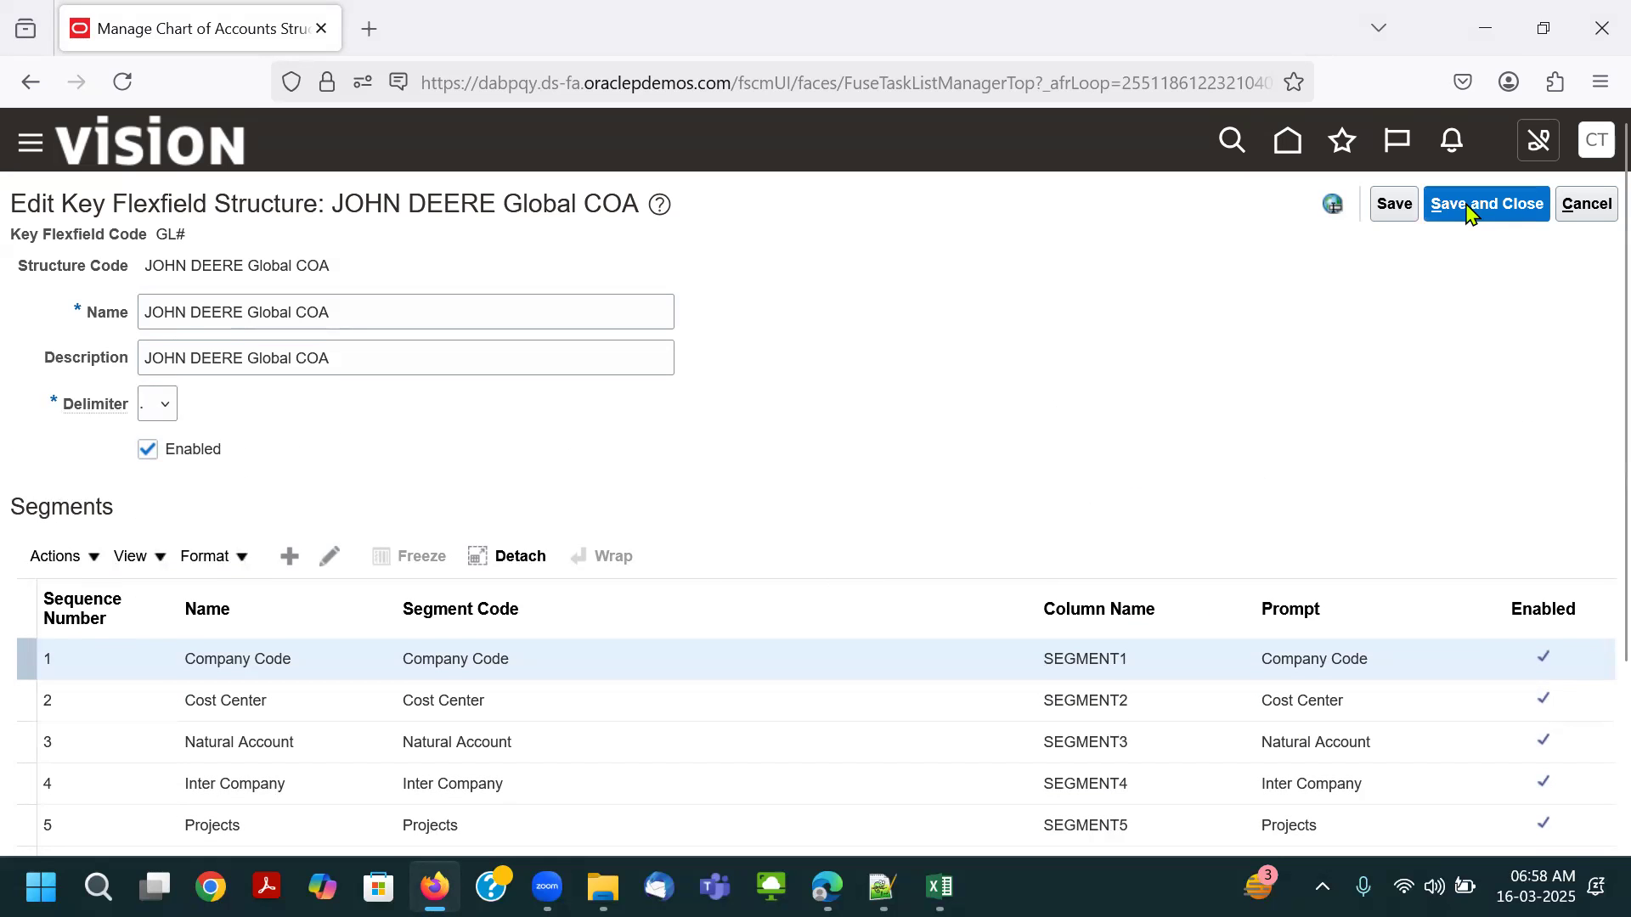
triple_click(377, 310)
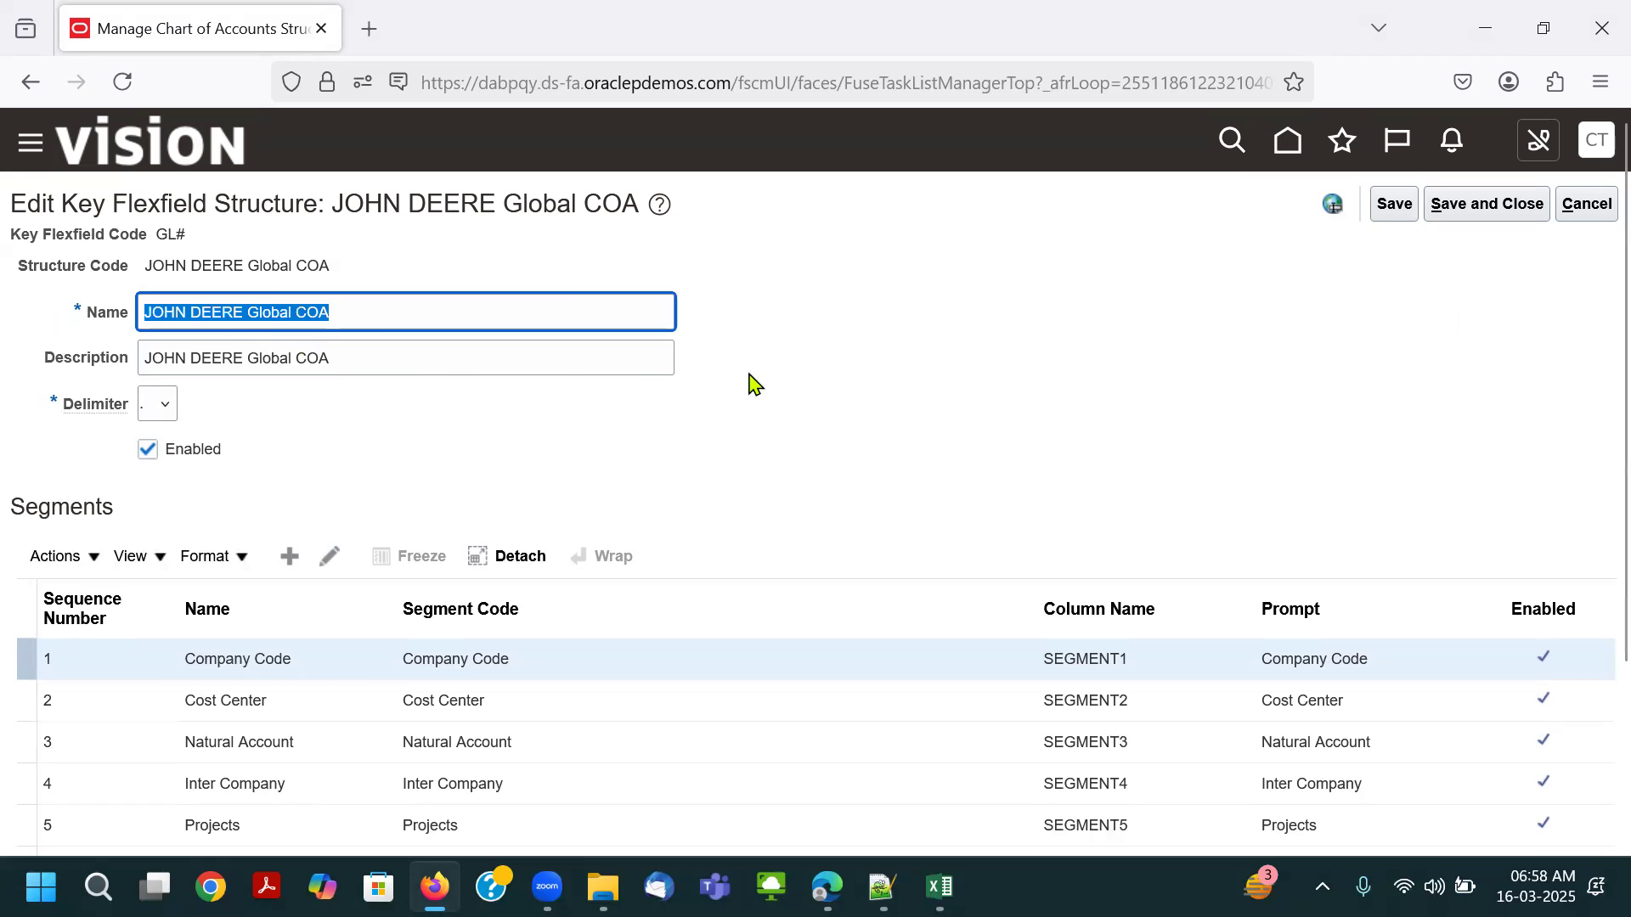
click(1399, 211)
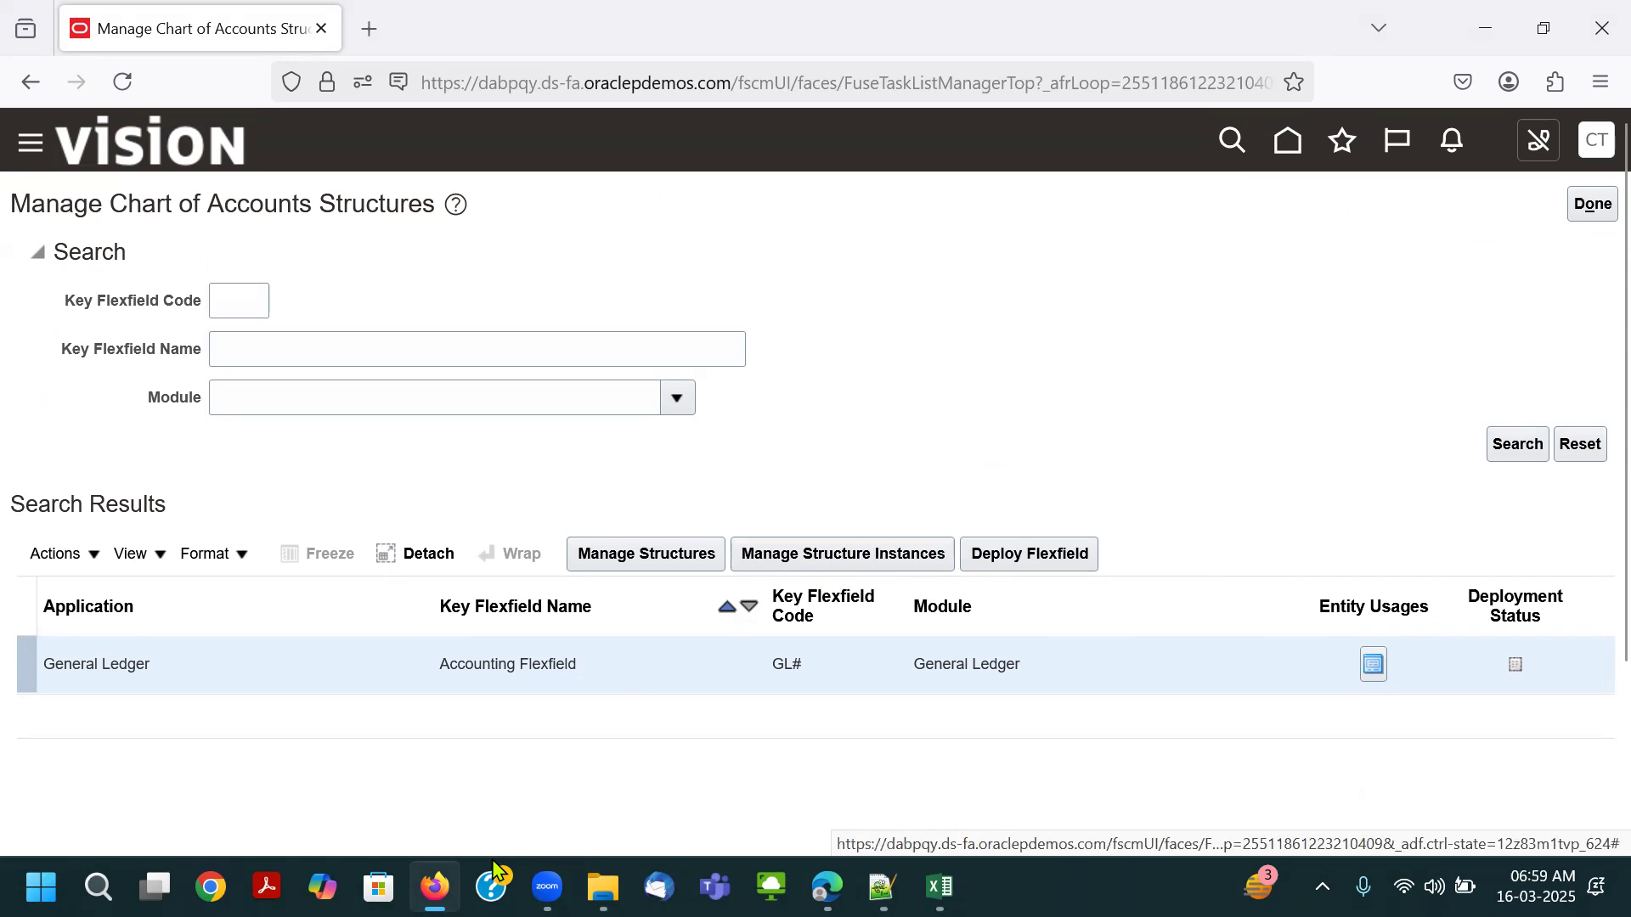
Create a new structure instance for the Accounting Flexfield with the structure instance code JOHN DEERE Instance COA.
mouse_move(435, 888)
mouse_move(547, 885)
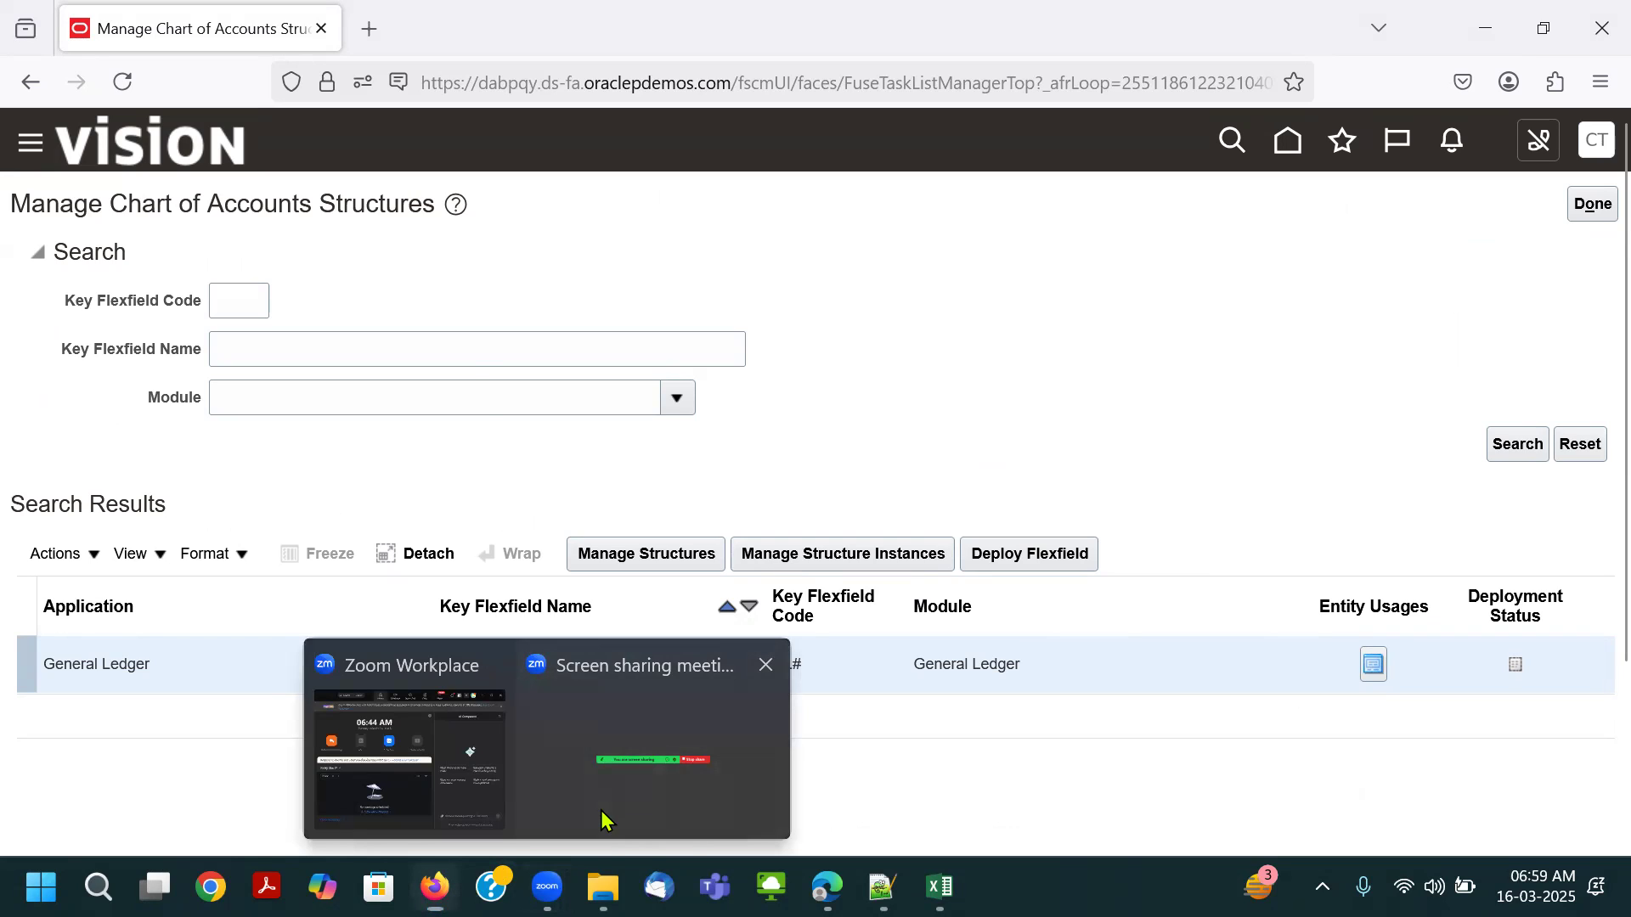
drag(731, 539, 953, 575)
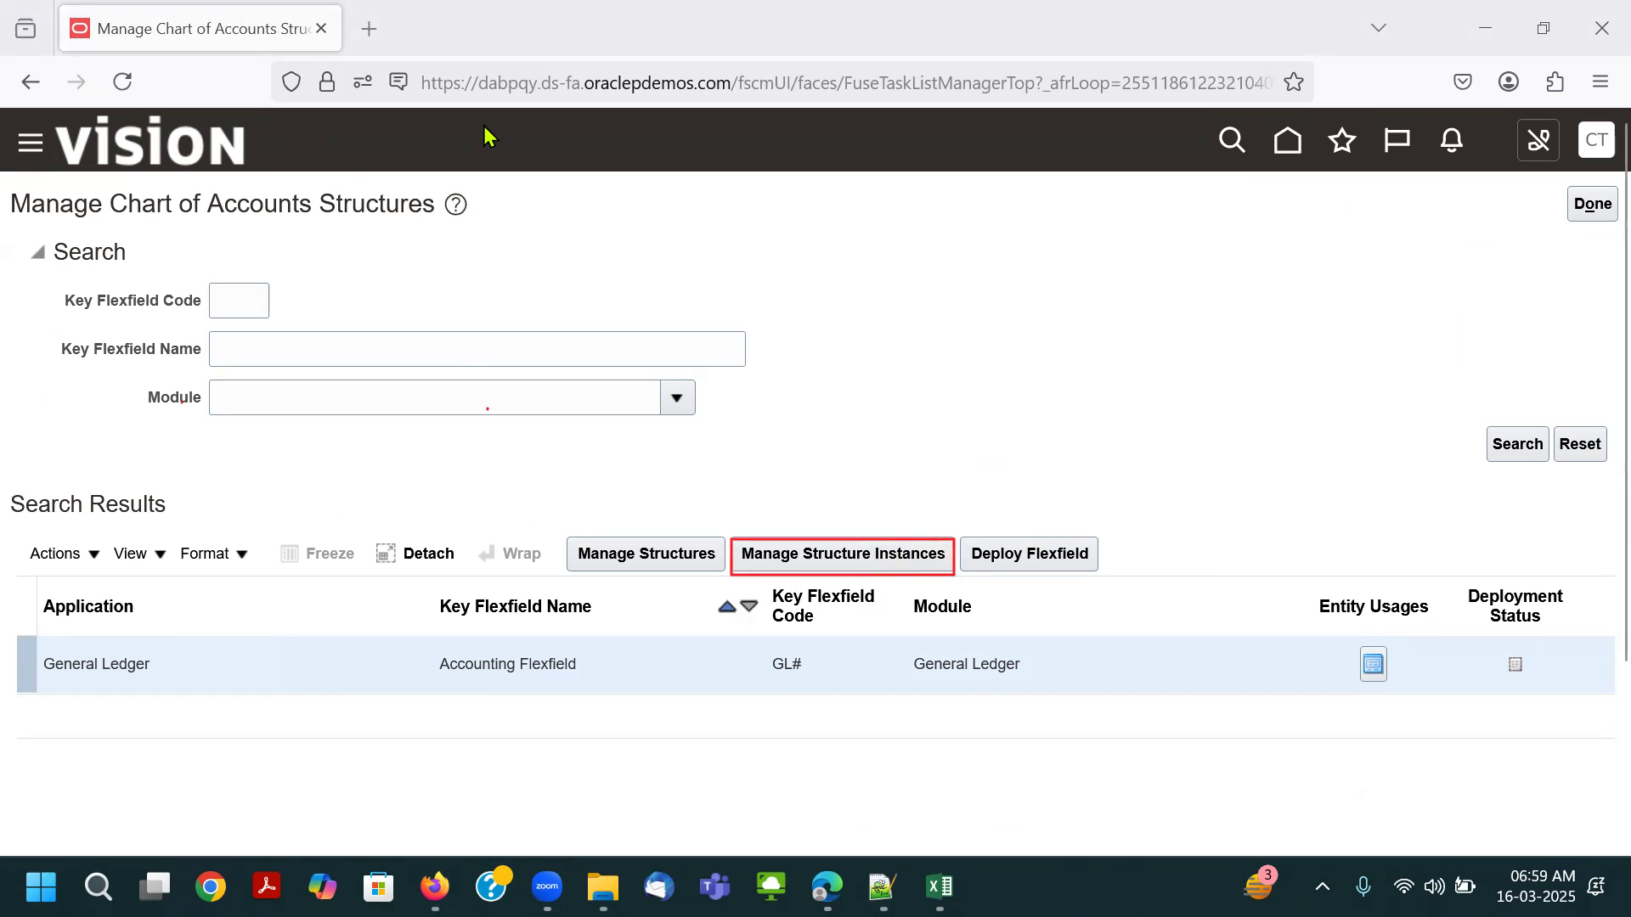
click(806, 560)
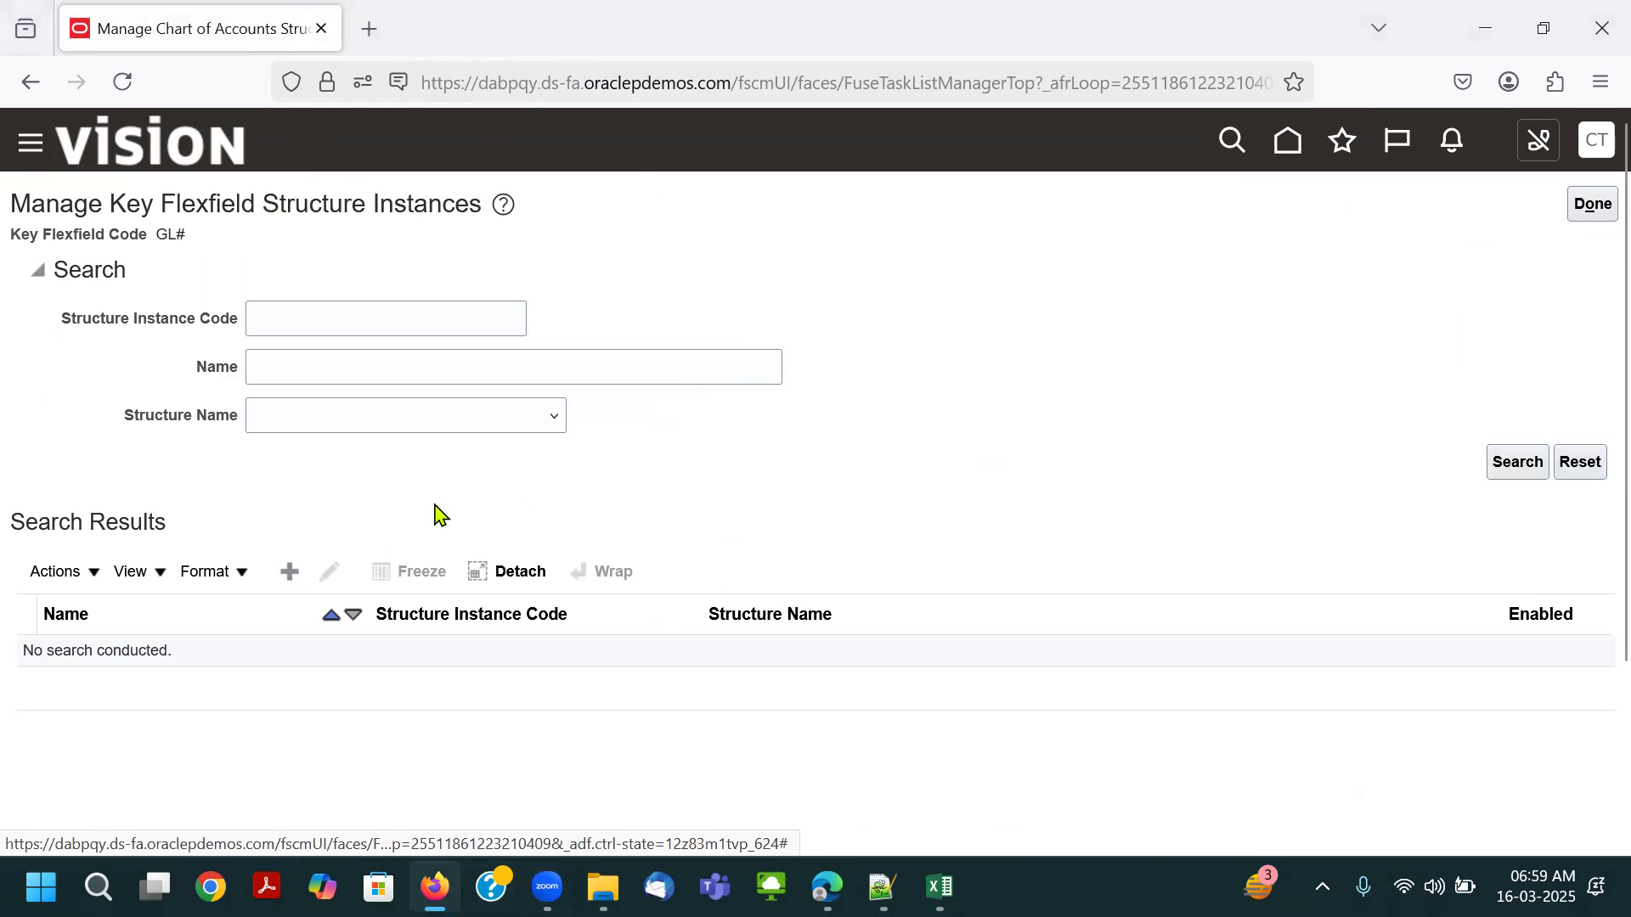
click(289, 580)
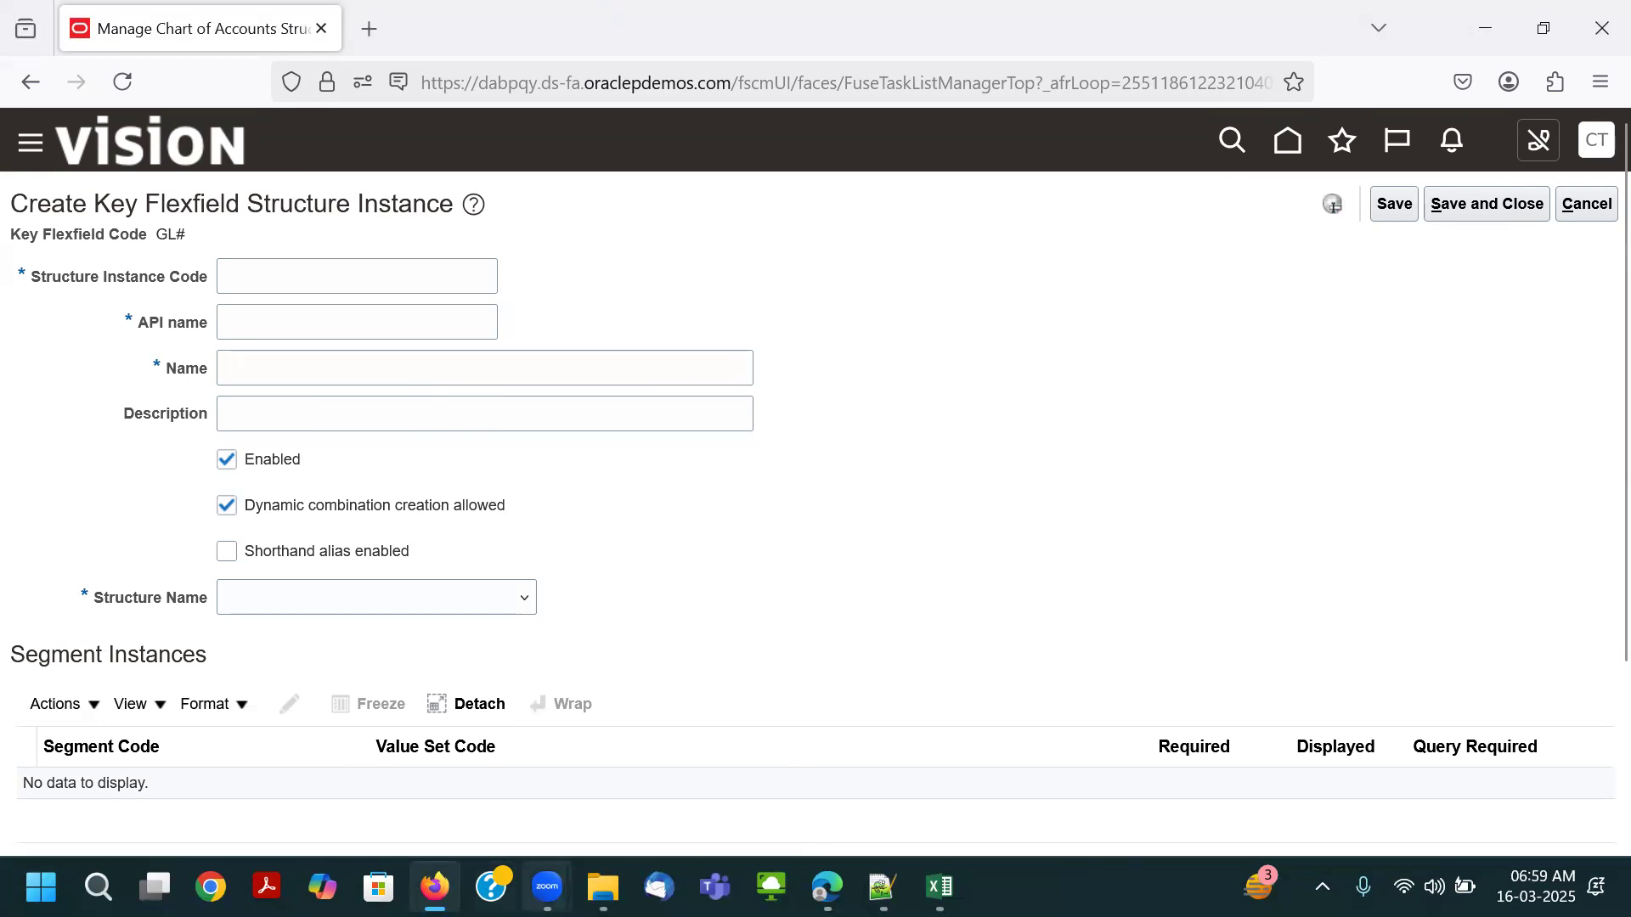
click(659, 790)
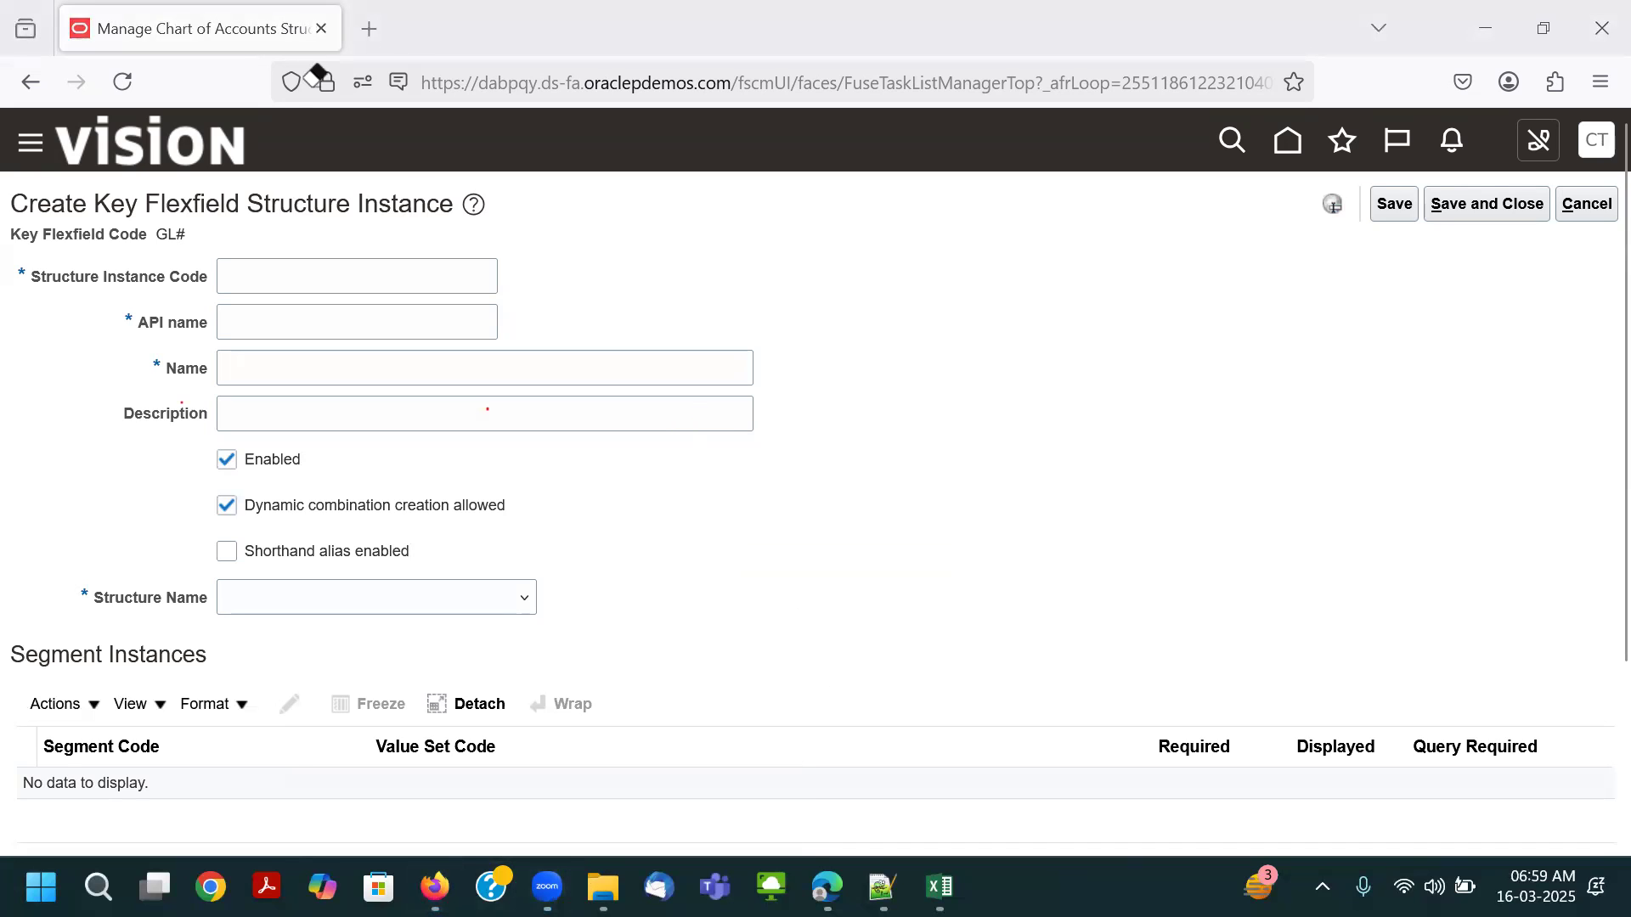
click(396, 289)
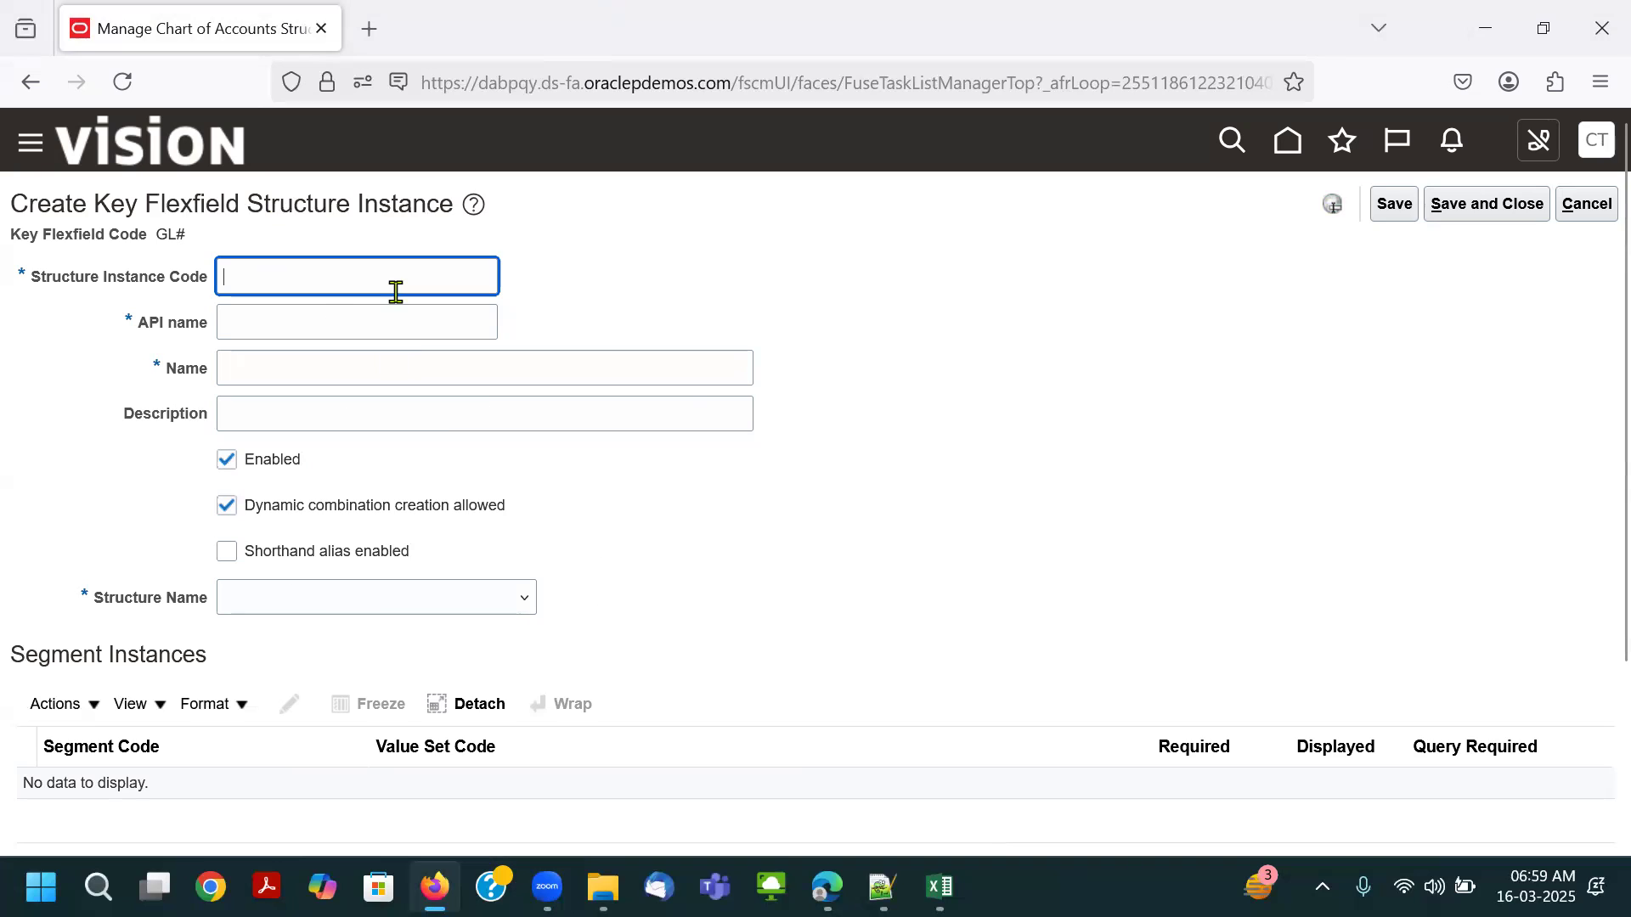
text(JOHN DEERE Global COA)
double_click(349, 280)
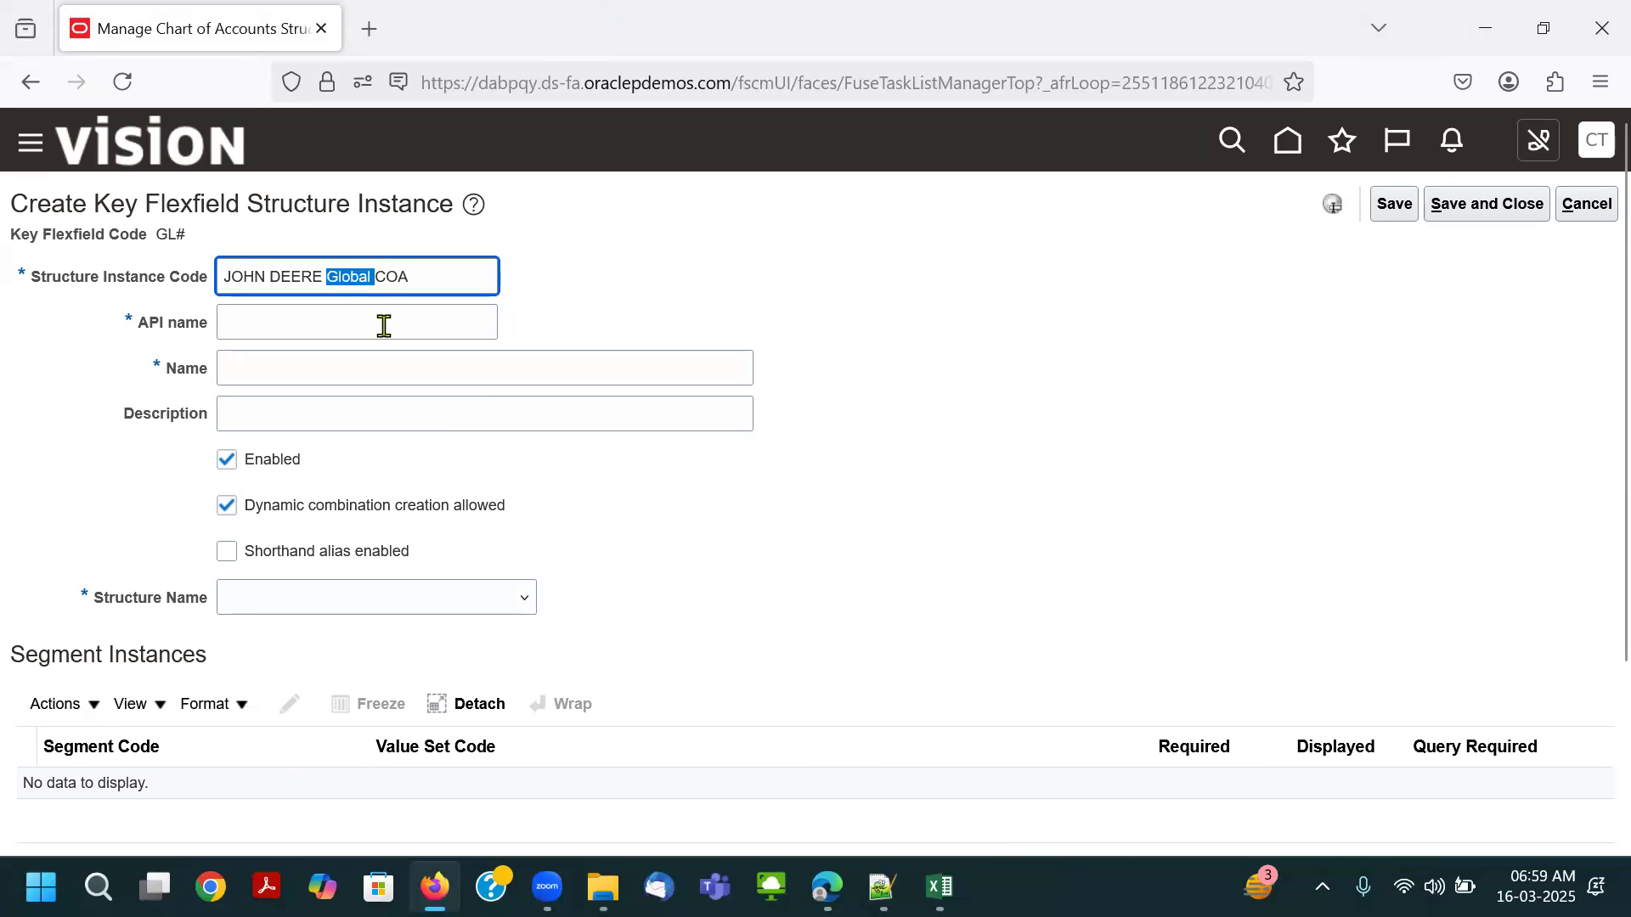
text(In)
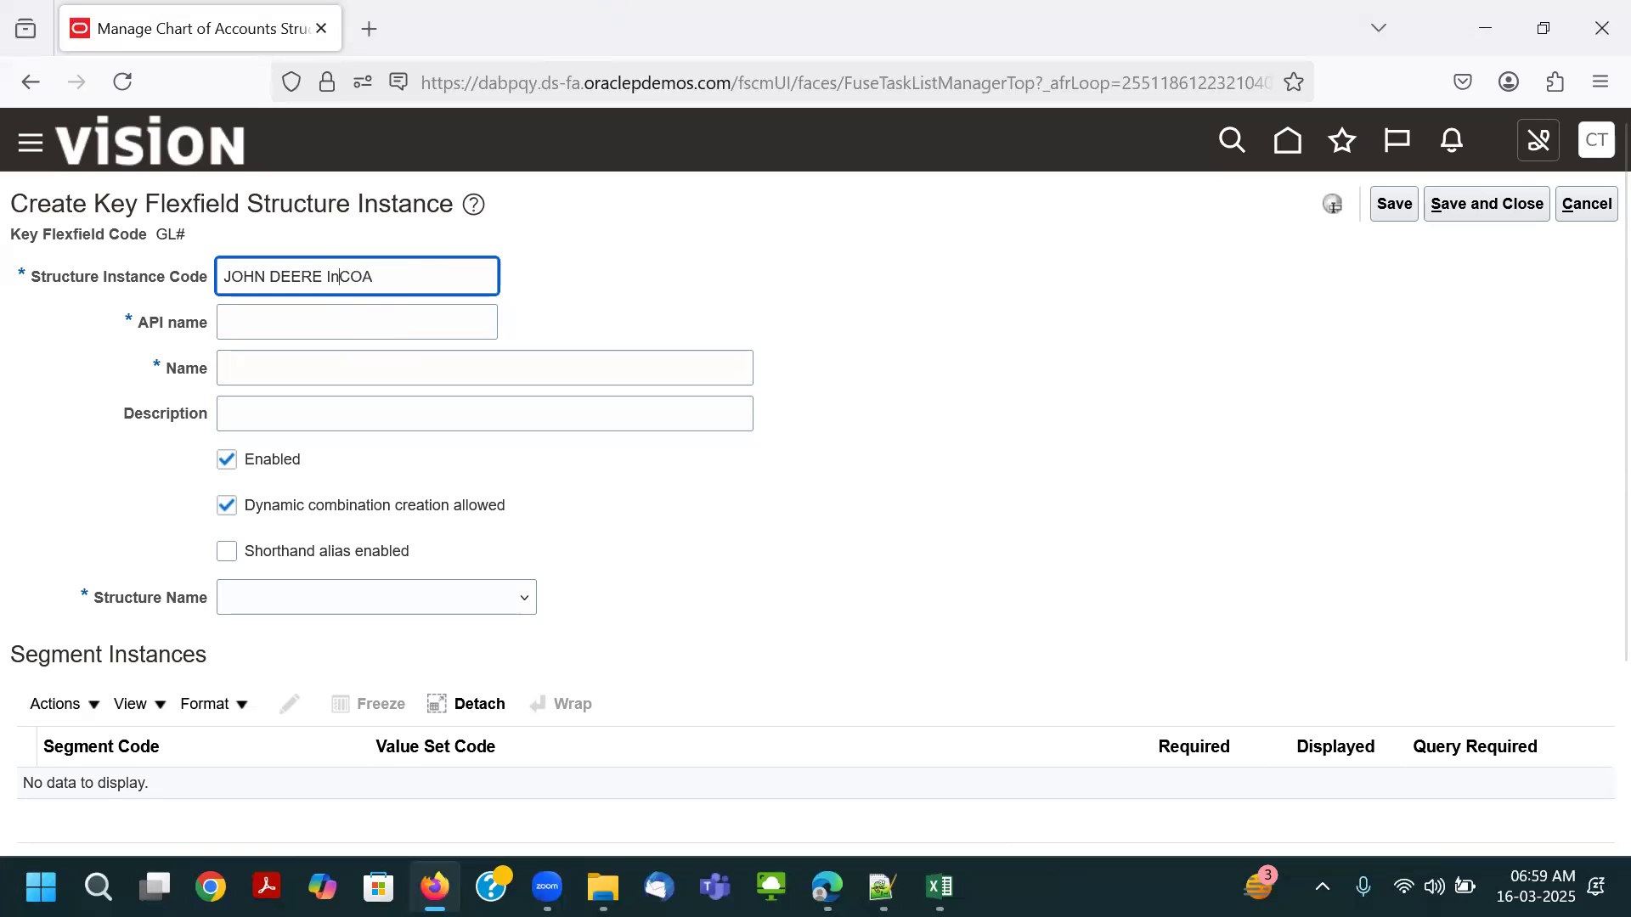
text(stance)
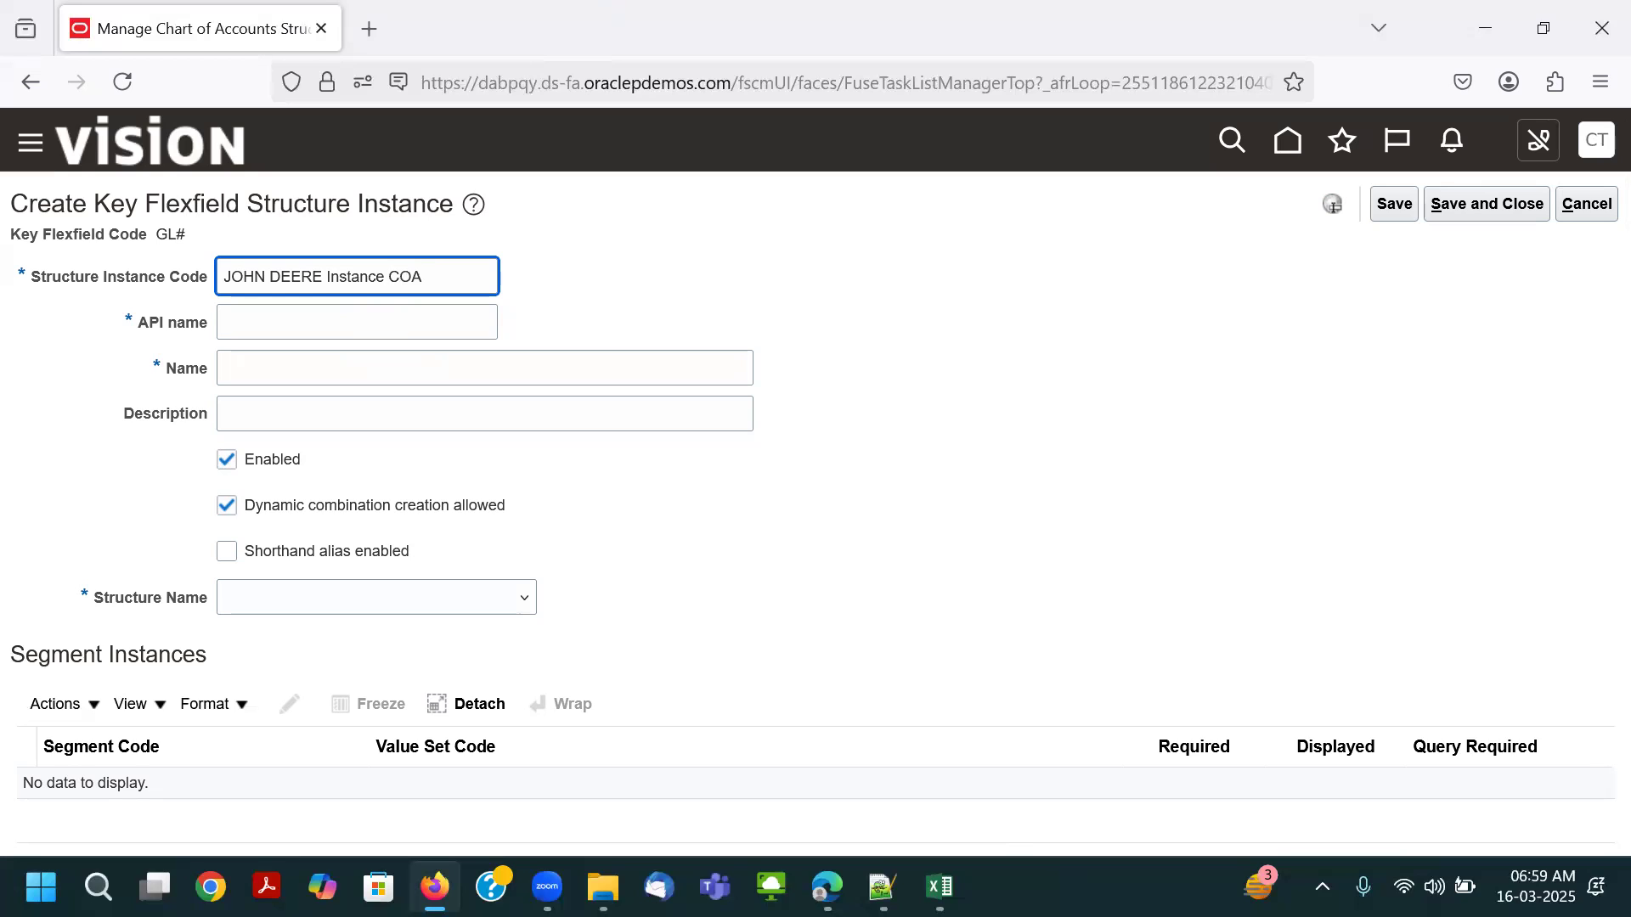
Copy the instance code JOHN DEERE Instance COA into the name and description, letting the API name fill in from the code.
drag(451, 280, 159, 277)
key(ctrl+c)
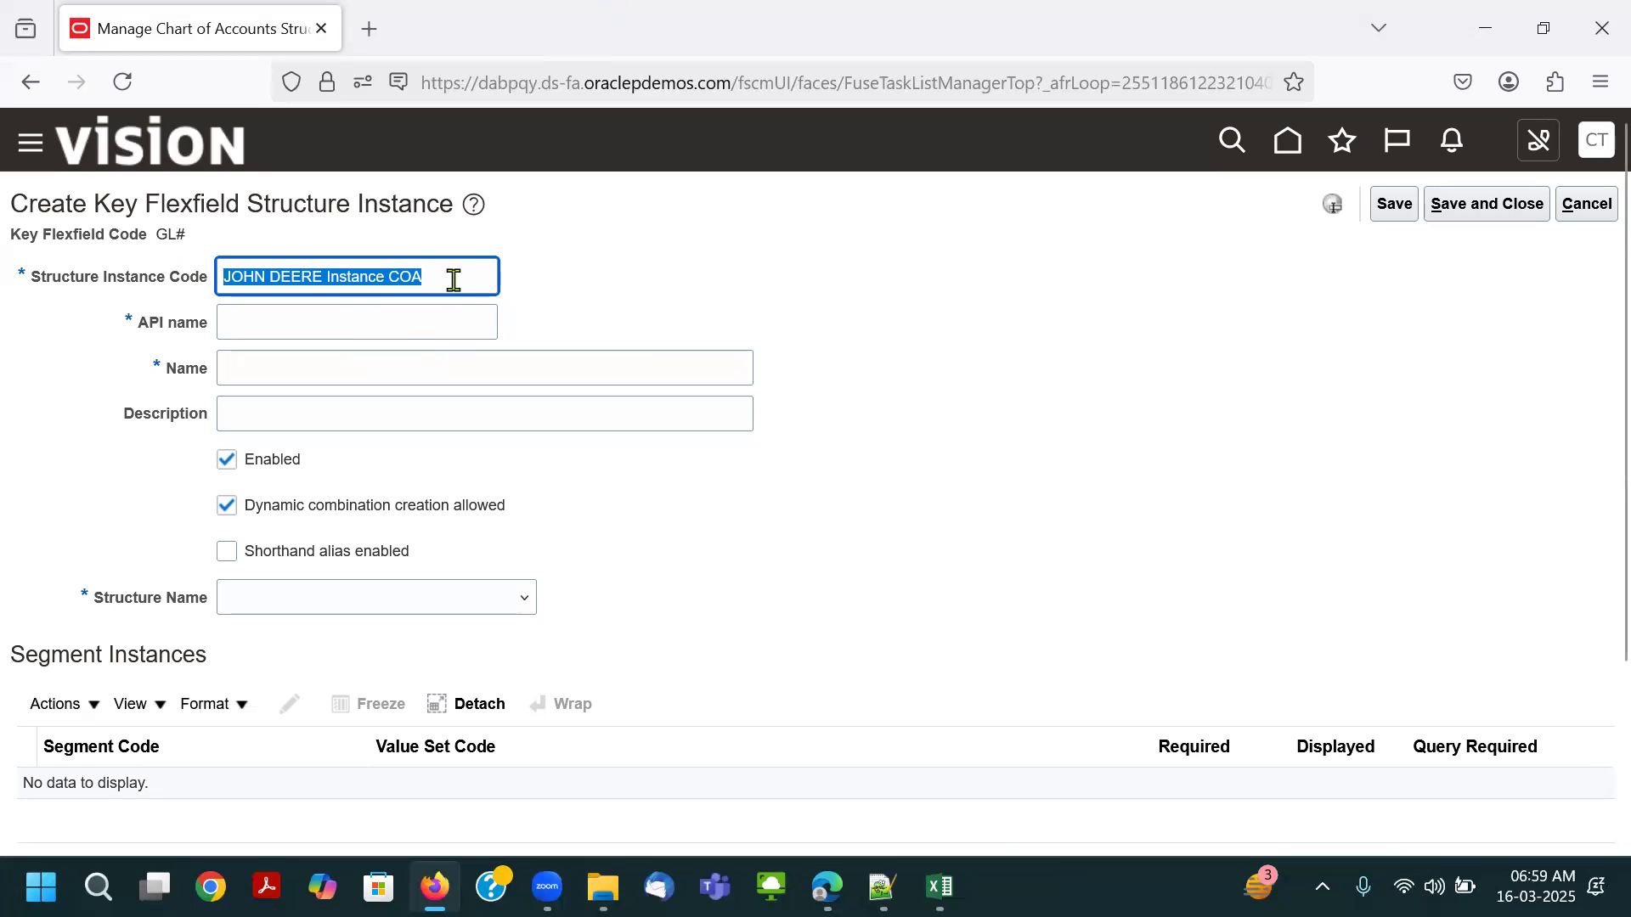
key(Tab)
key(Tab)
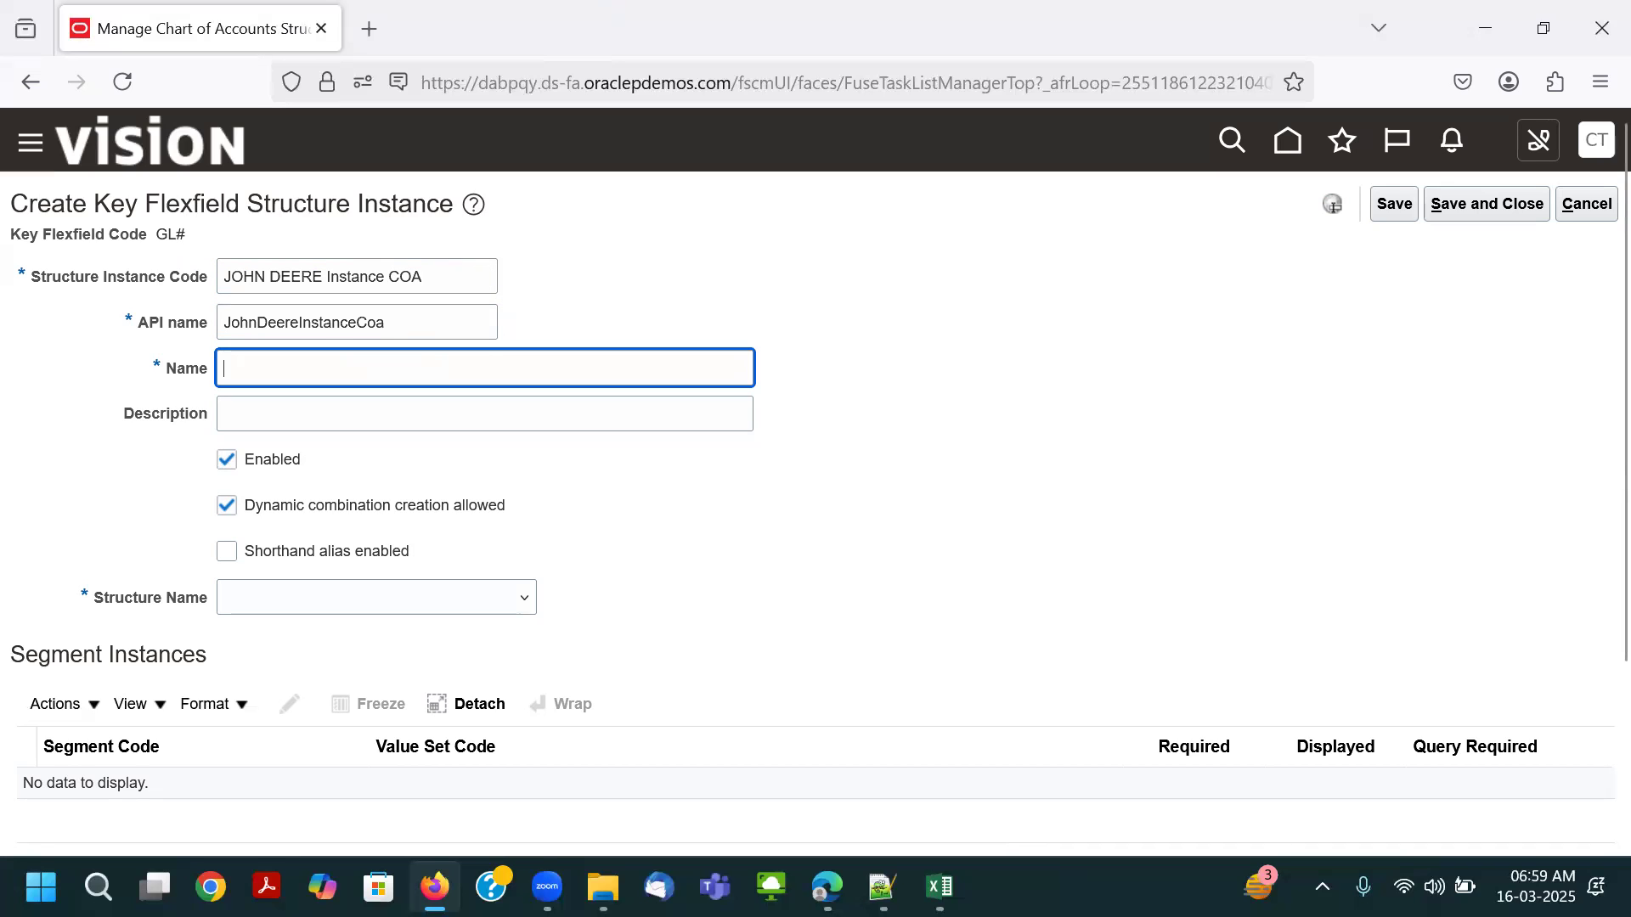
key(ctrl+v)
key(Tab)
key(ctrl+v)
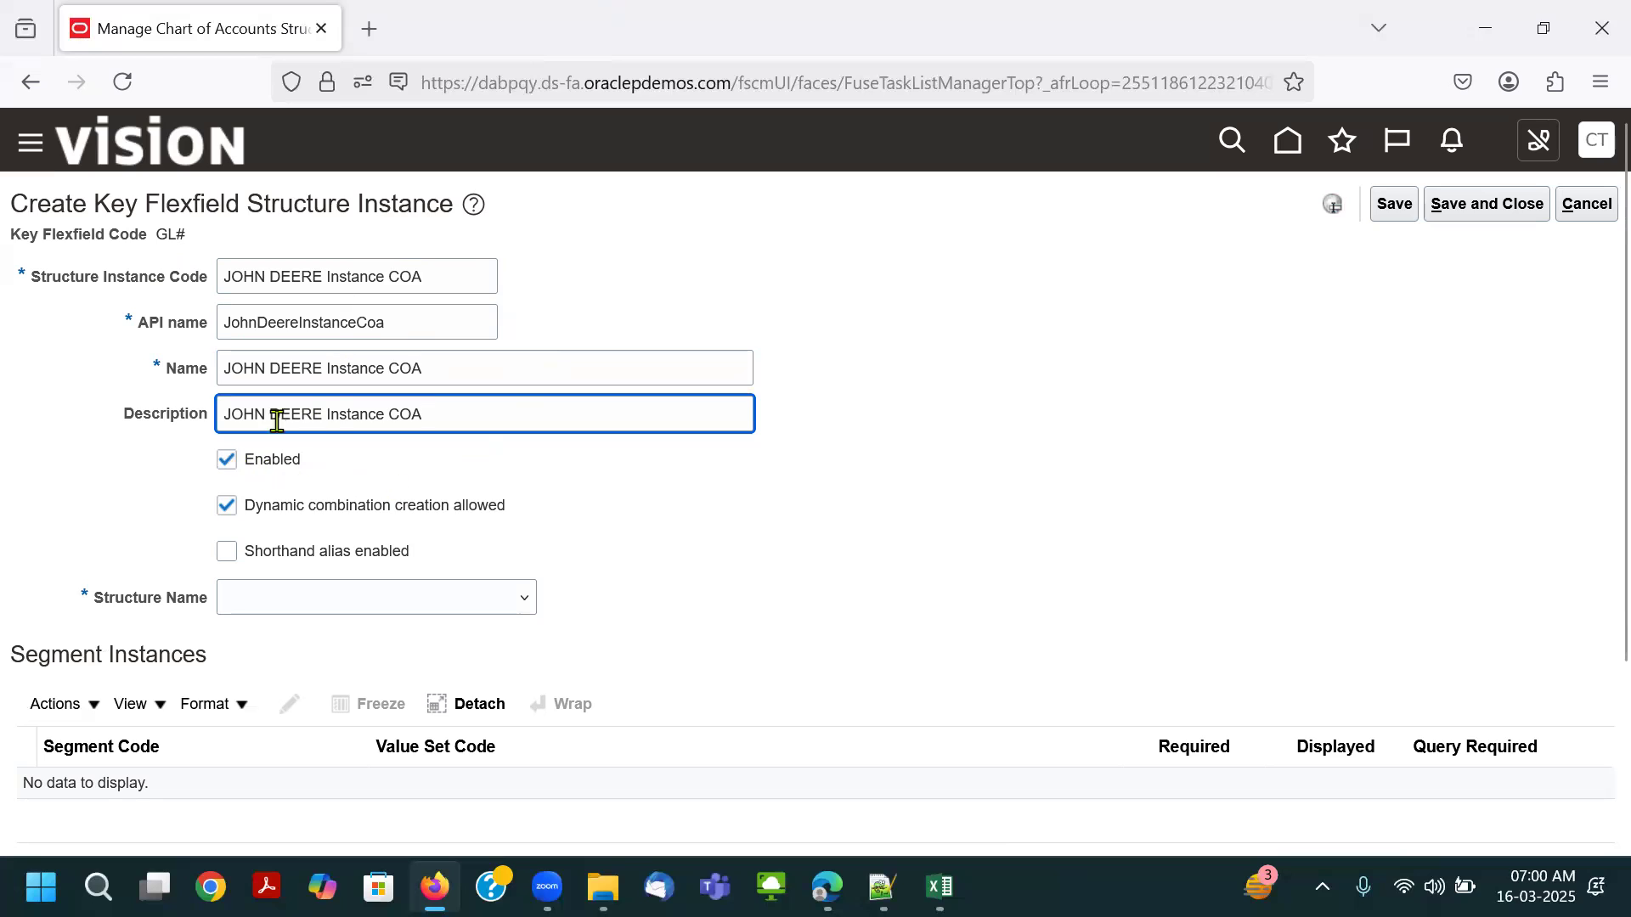
Assign JOHN DEERE Global COA as the structure name of the instance to load its segment instances.
drag(507, 506, 256, 512)
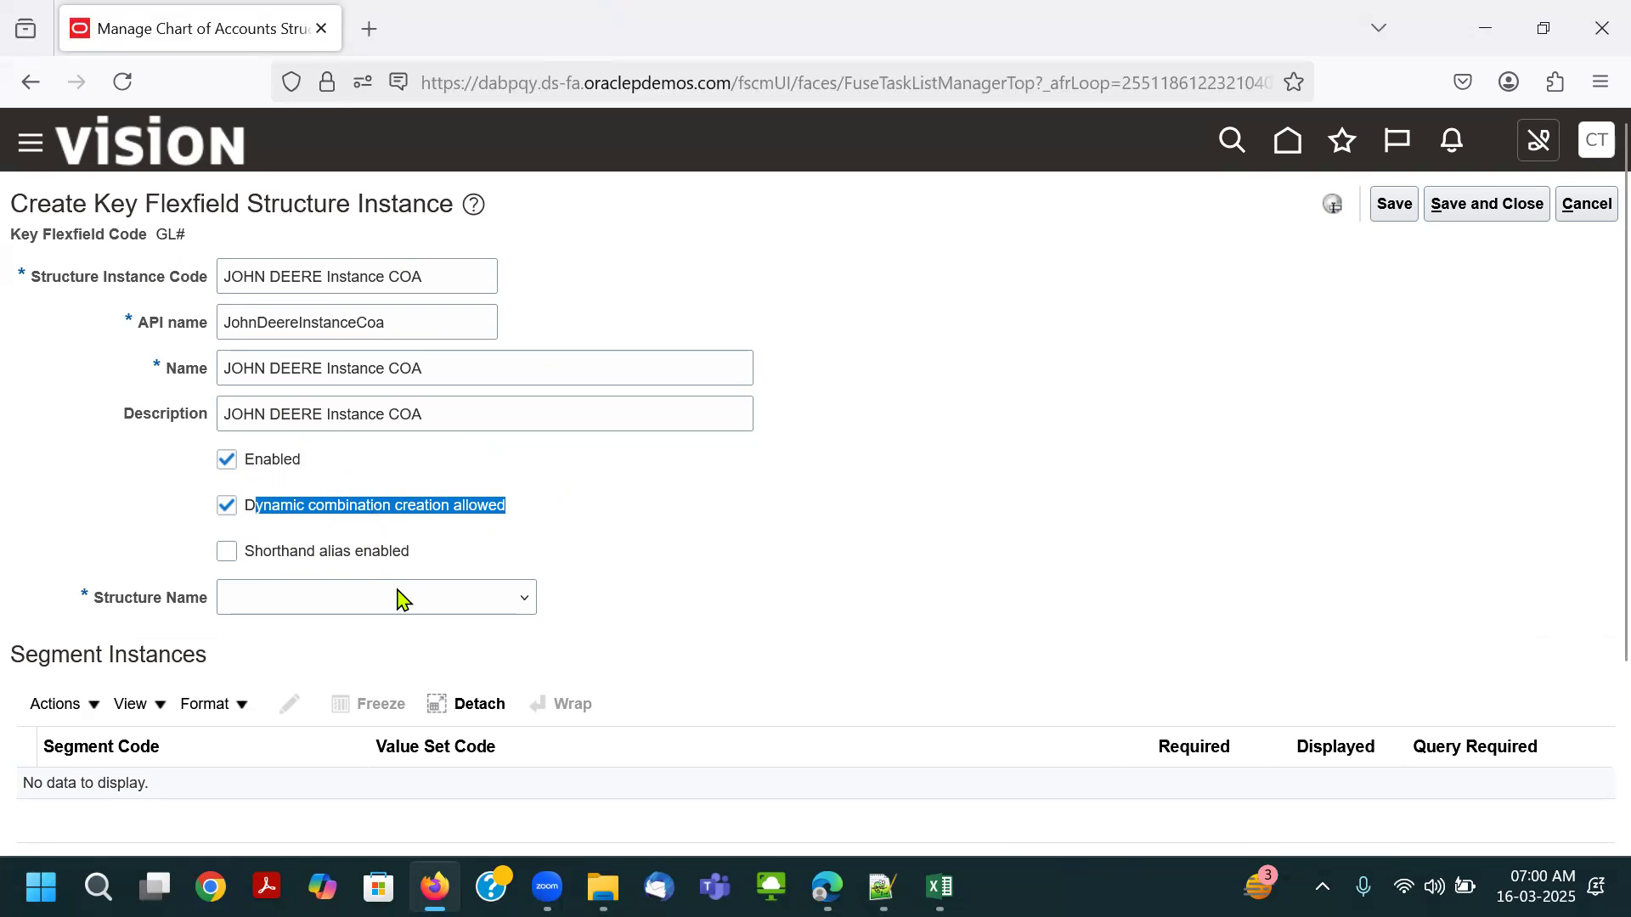
click(304, 600)
key(j)
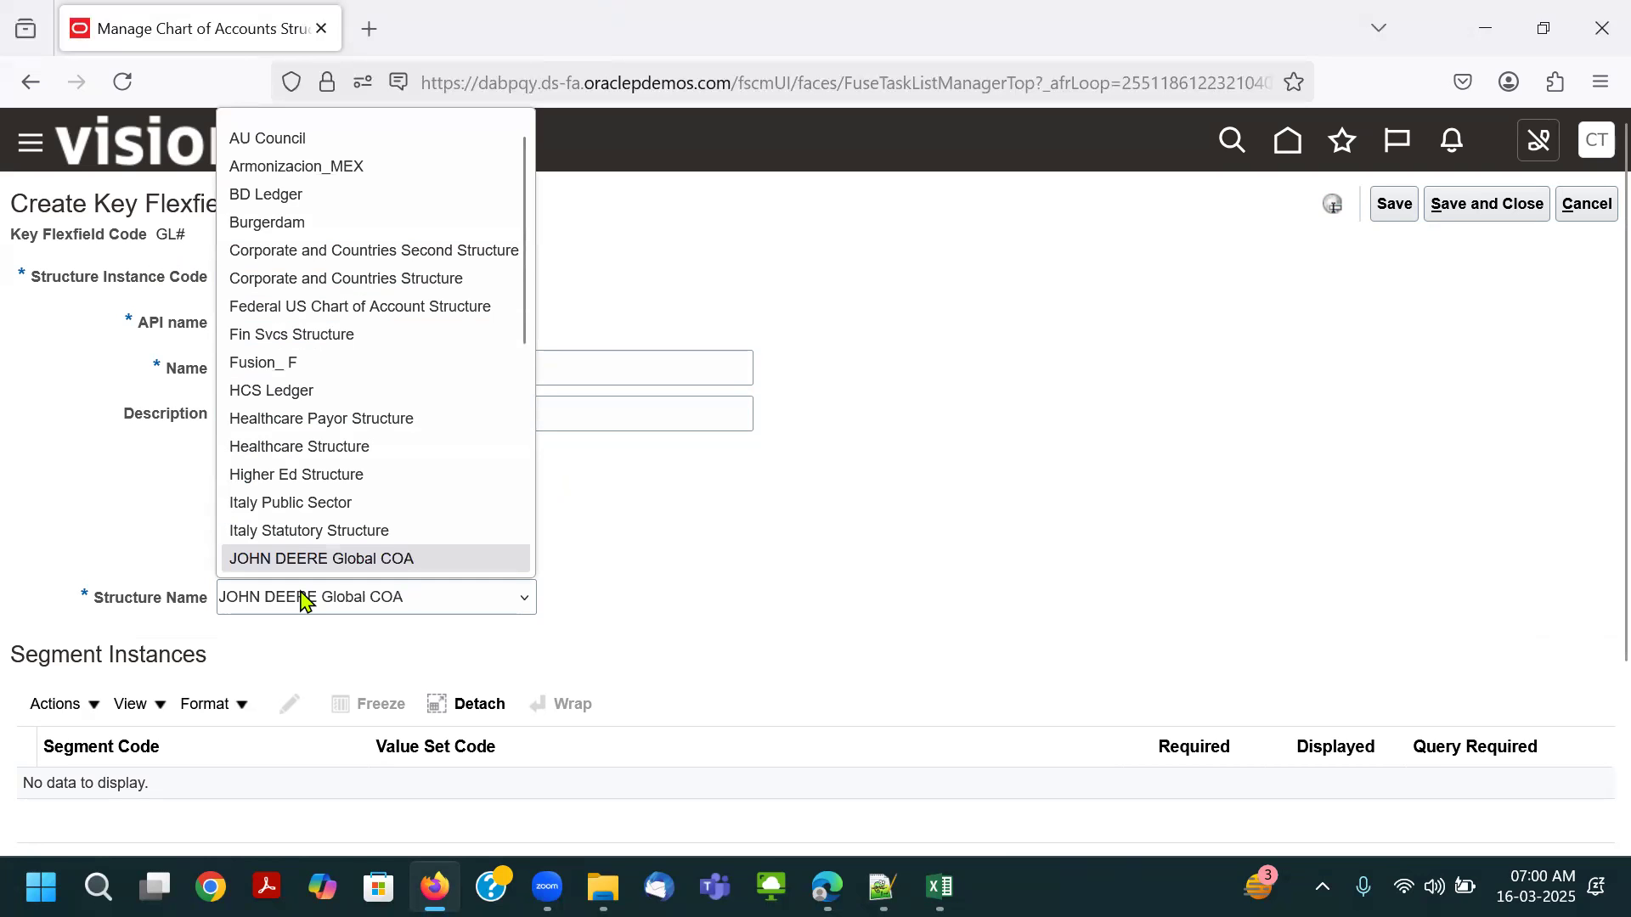
key(Return)
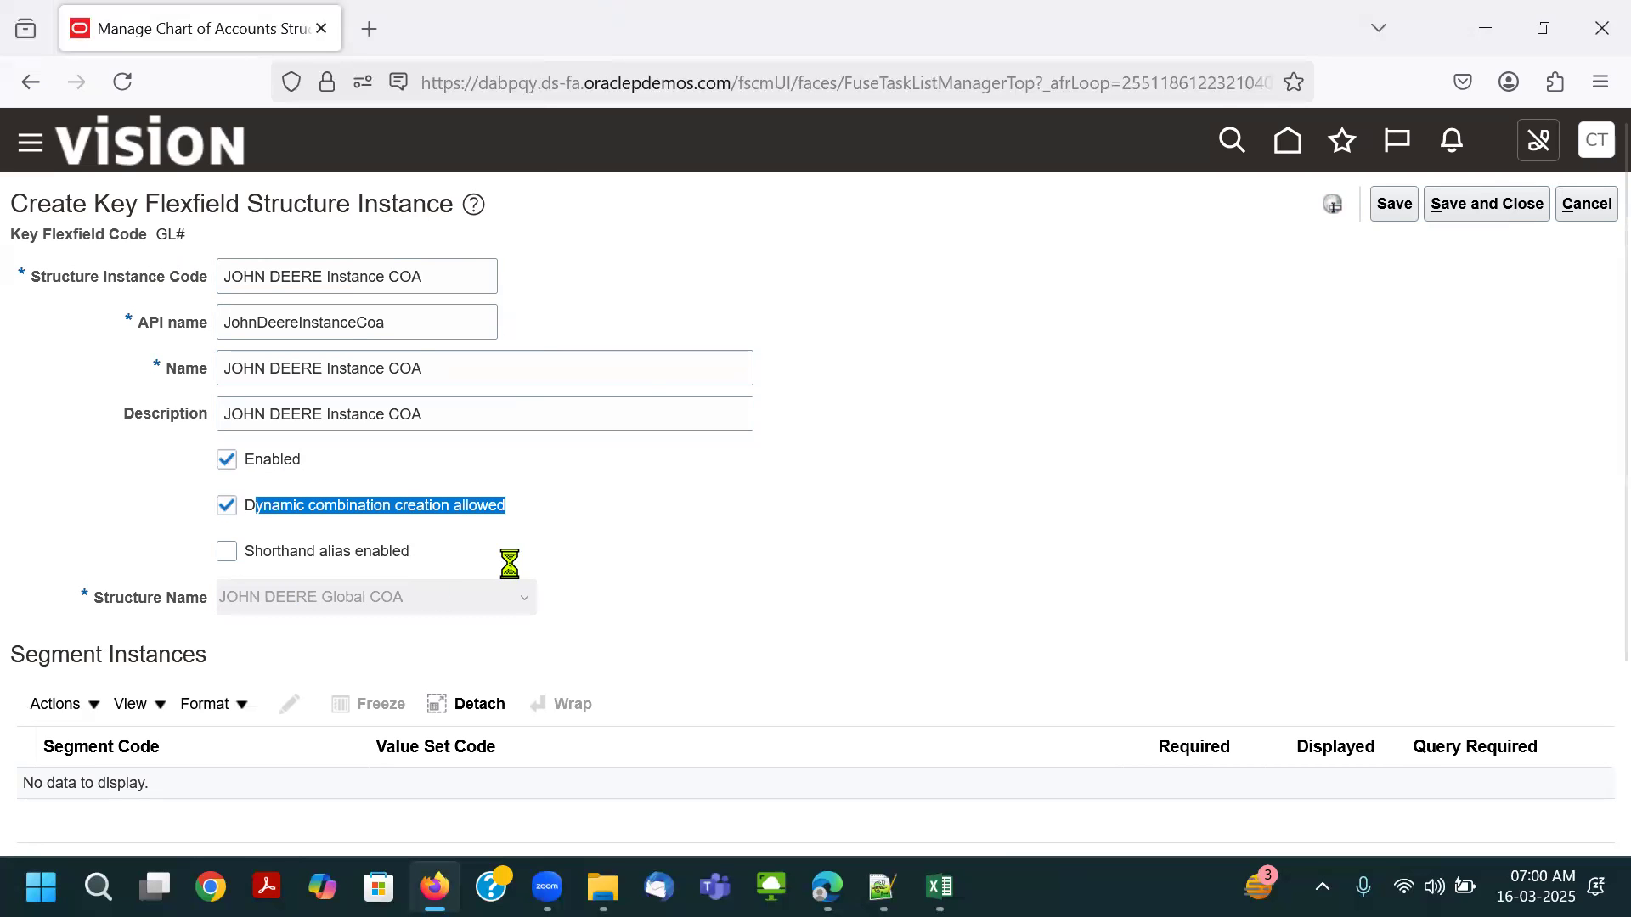
scroll(504, 826, down, 3)
scroll(304, 700, down, 2)
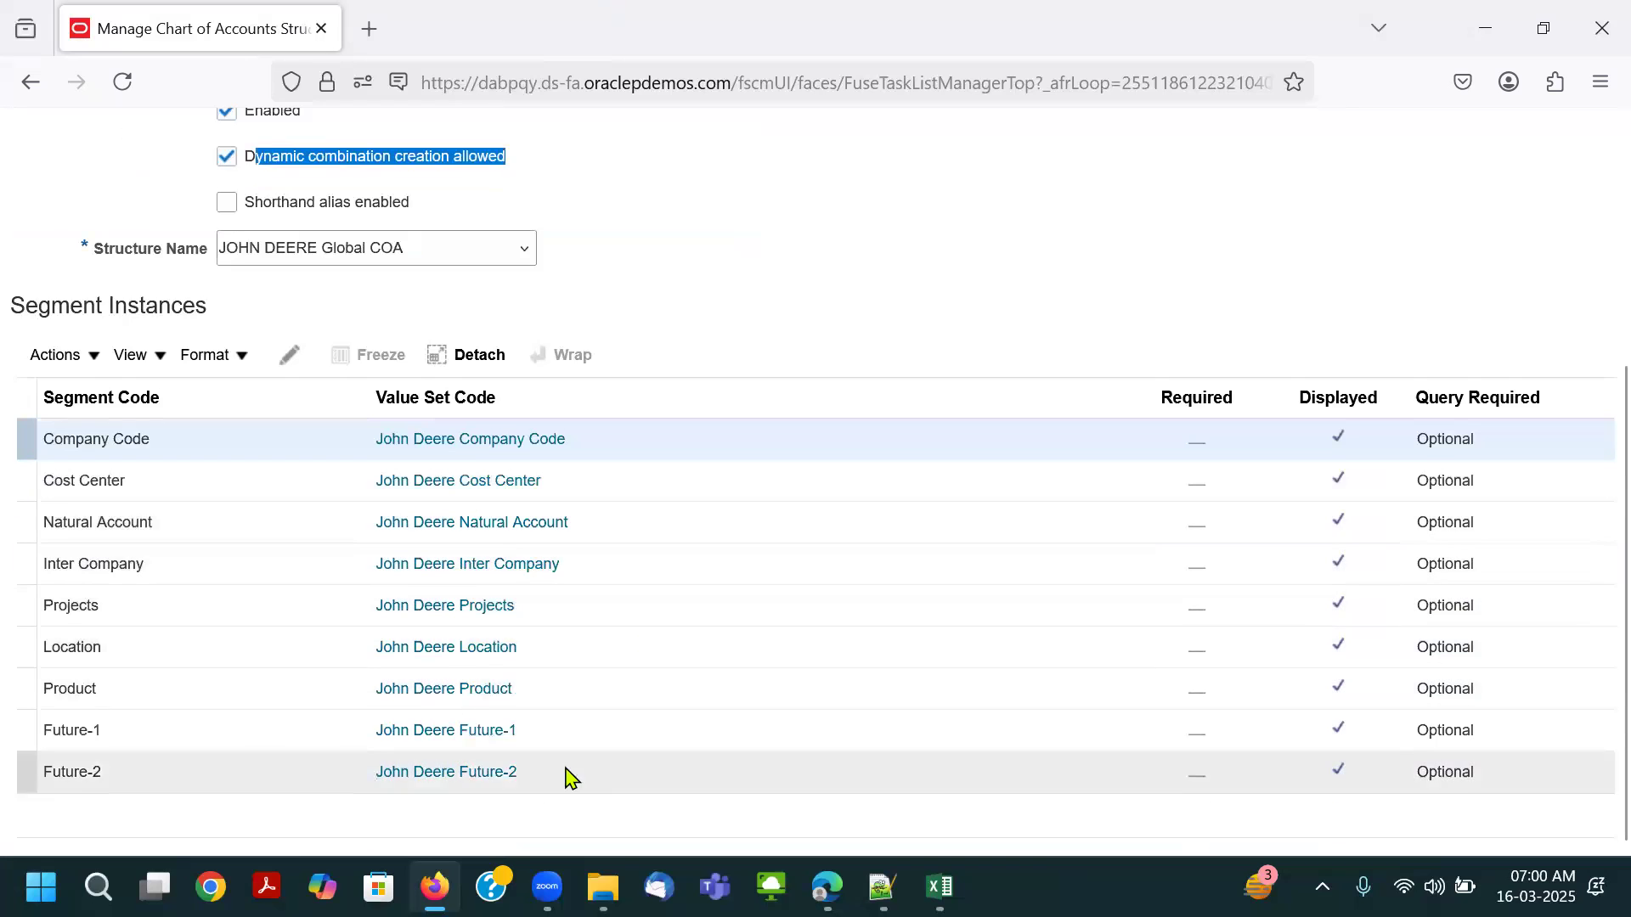
Review the new instance's name against its assigned structure name and segment instances.
click(771, 279)
scroll(772, 280, up, 4)
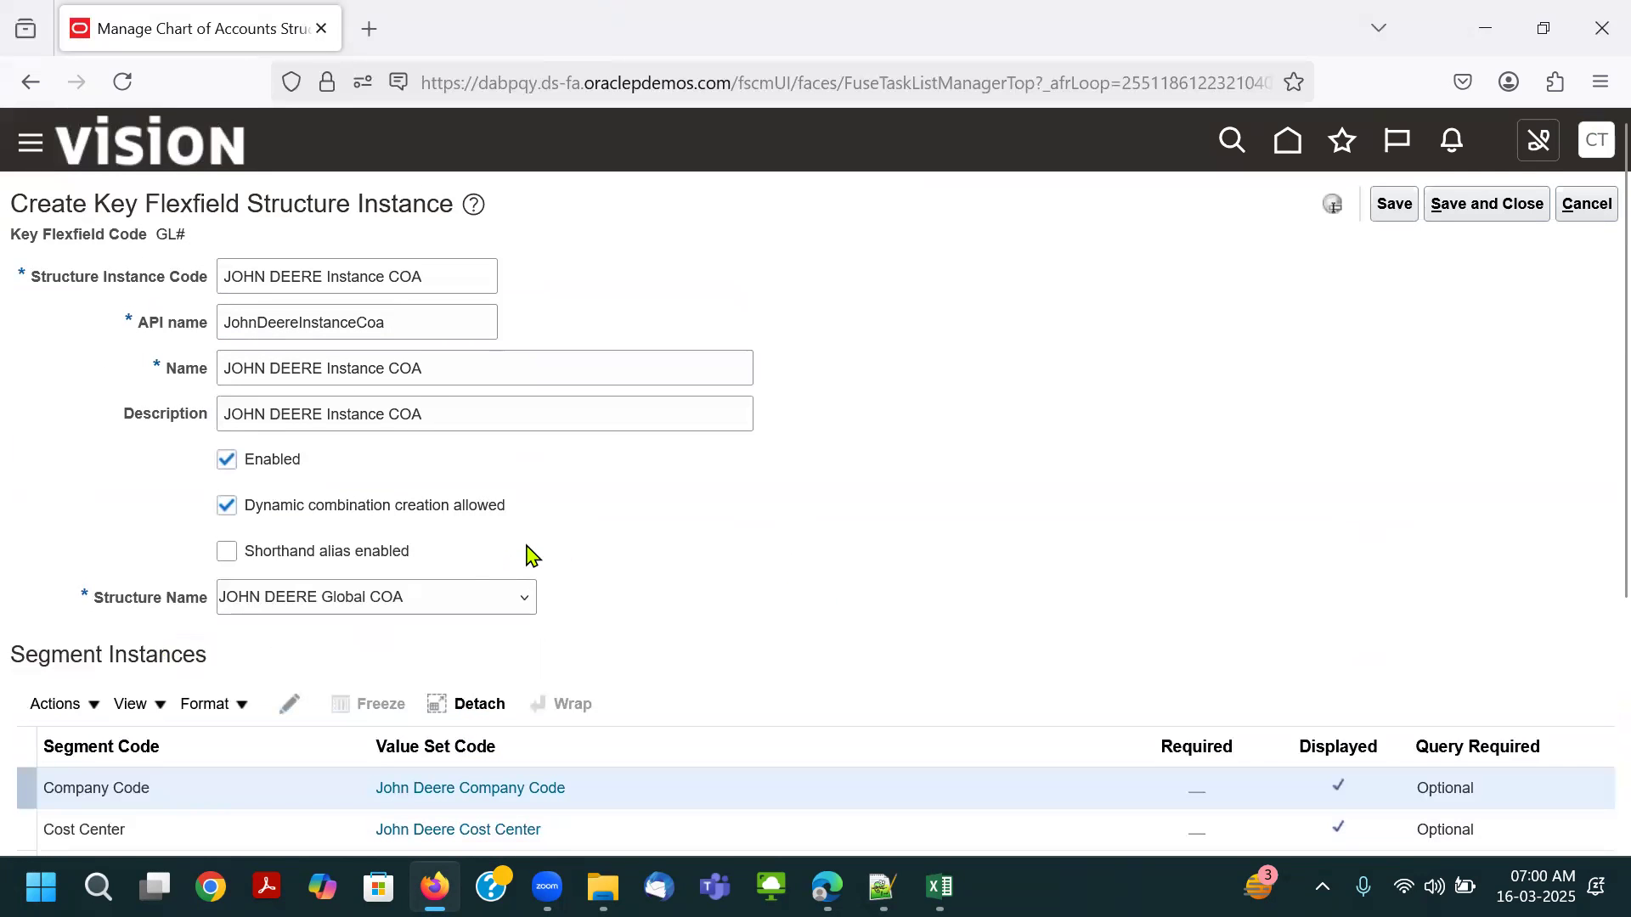
triple_click(379, 366)
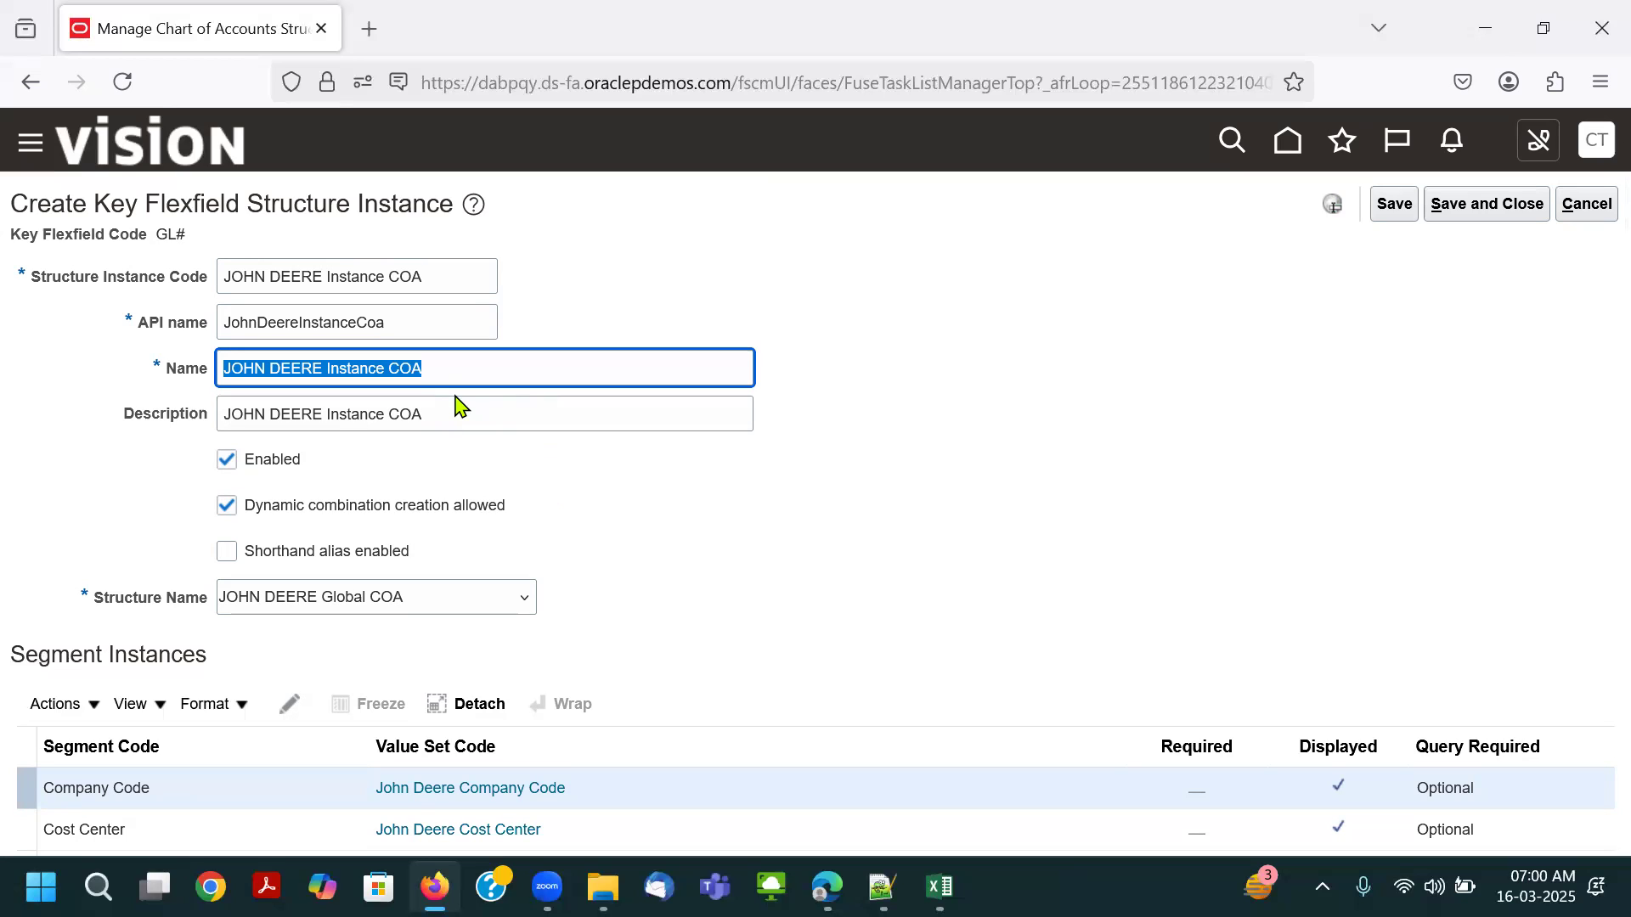
drag(465, 368, 4, 399)
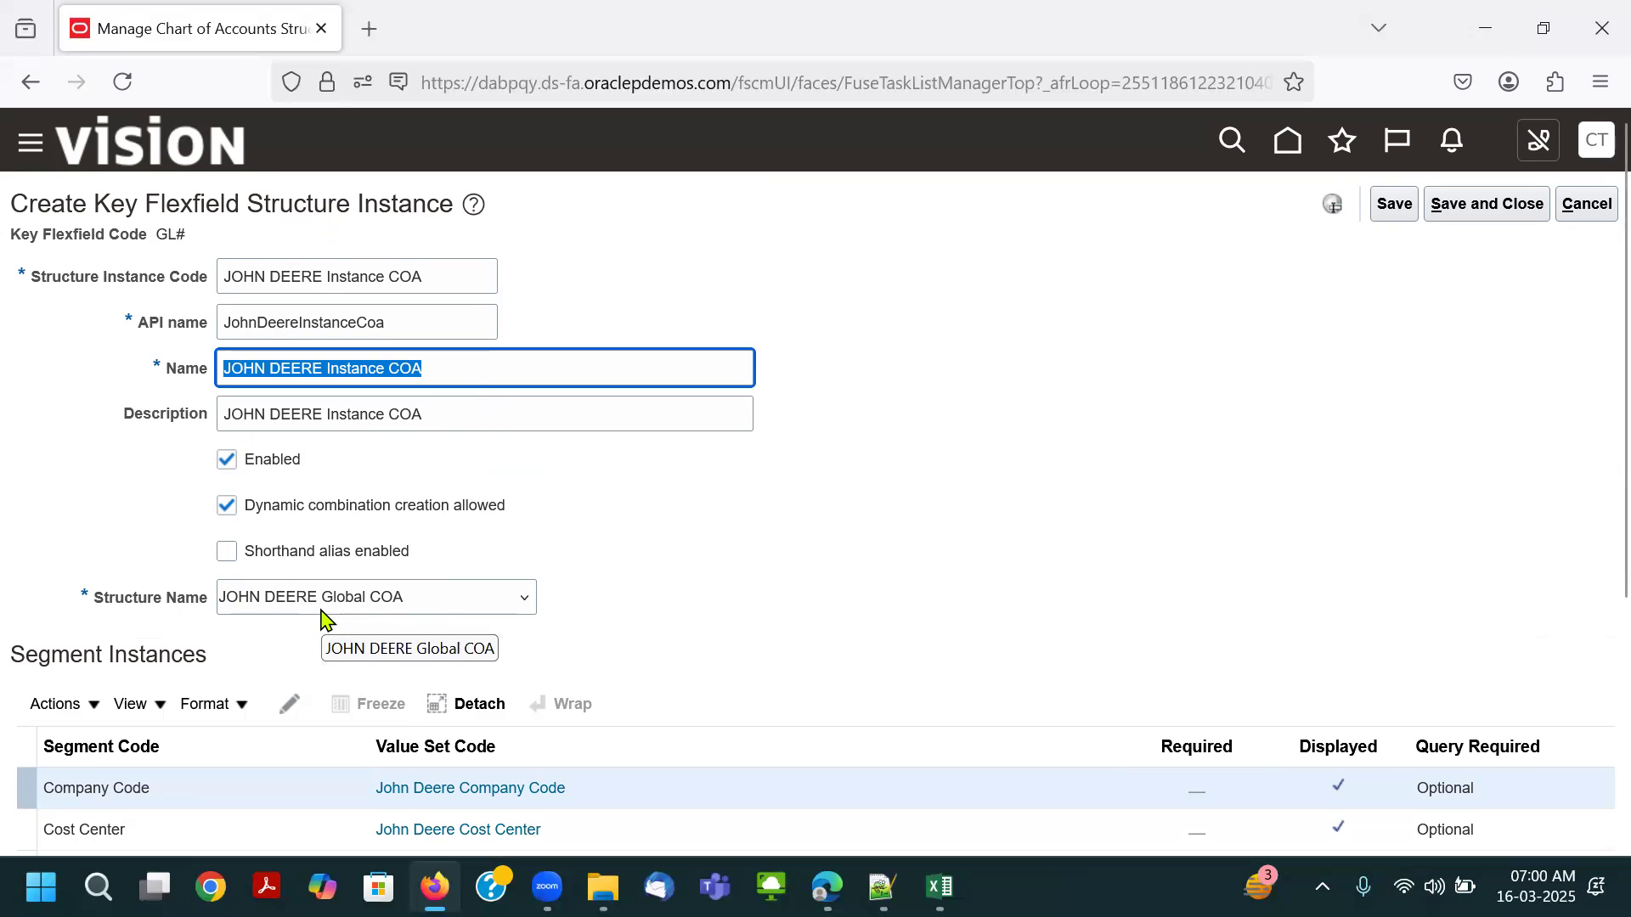
click(464, 368)
drag(533, 367, 18, 368)
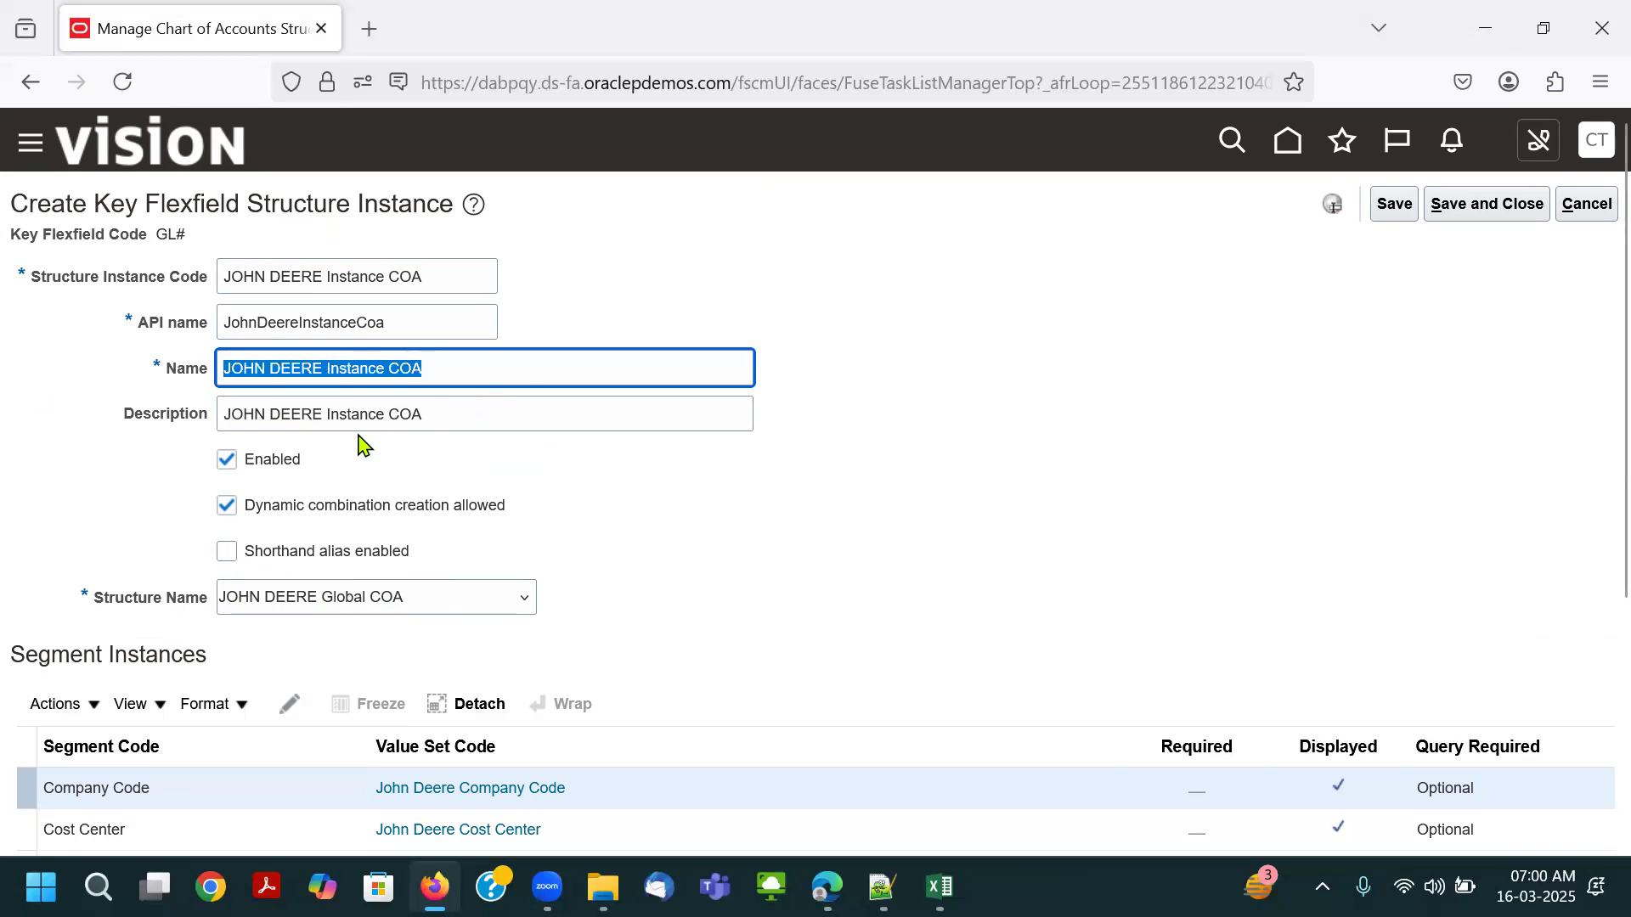
click(441, 368)
drag(441, 368, 138, 382)
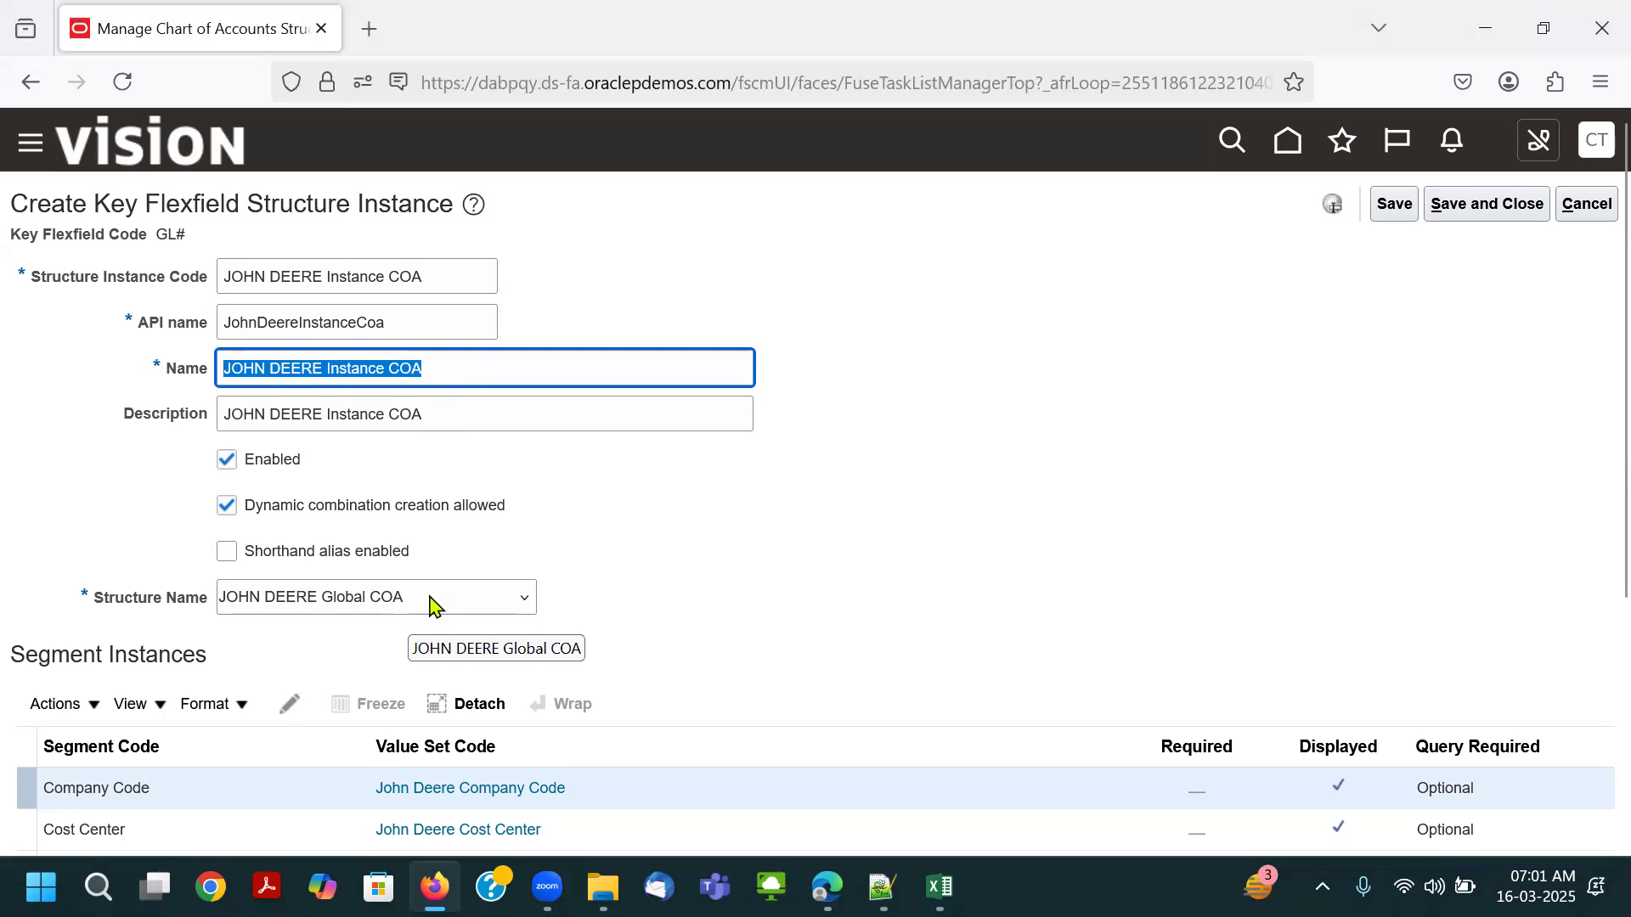
click(668, 576)
scroll(665, 574, down, 3)
scroll(484, 572, up, 3)
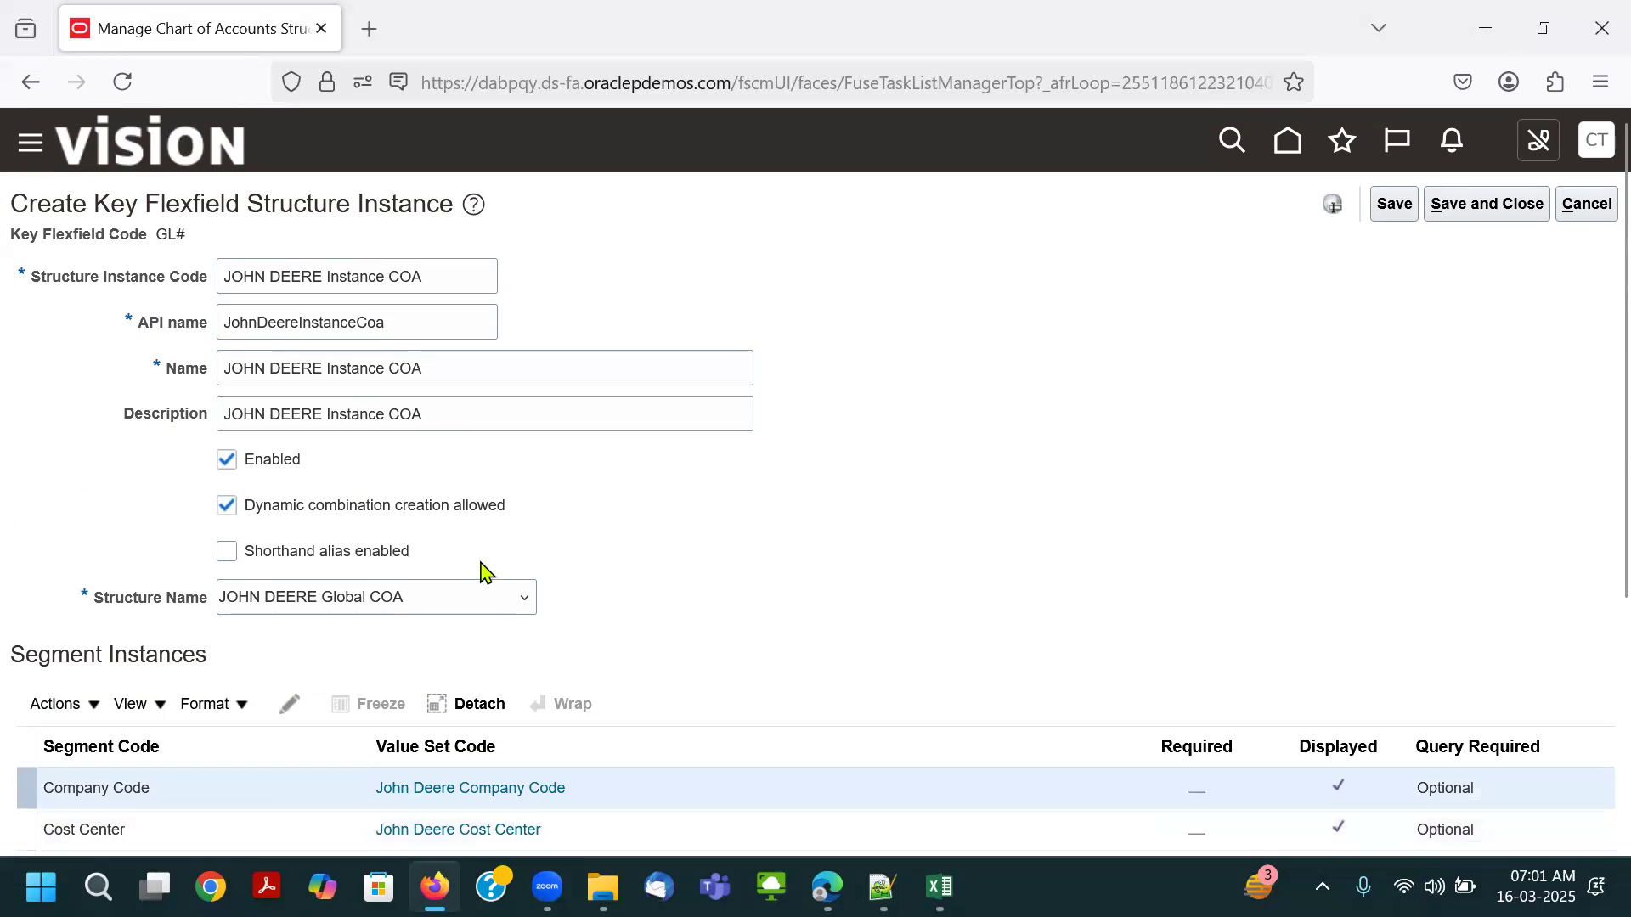
Edit the Company Code segment instance and mark it as required, keeping it displayed and BI enabled.
scroll(492, 571, down, 4)
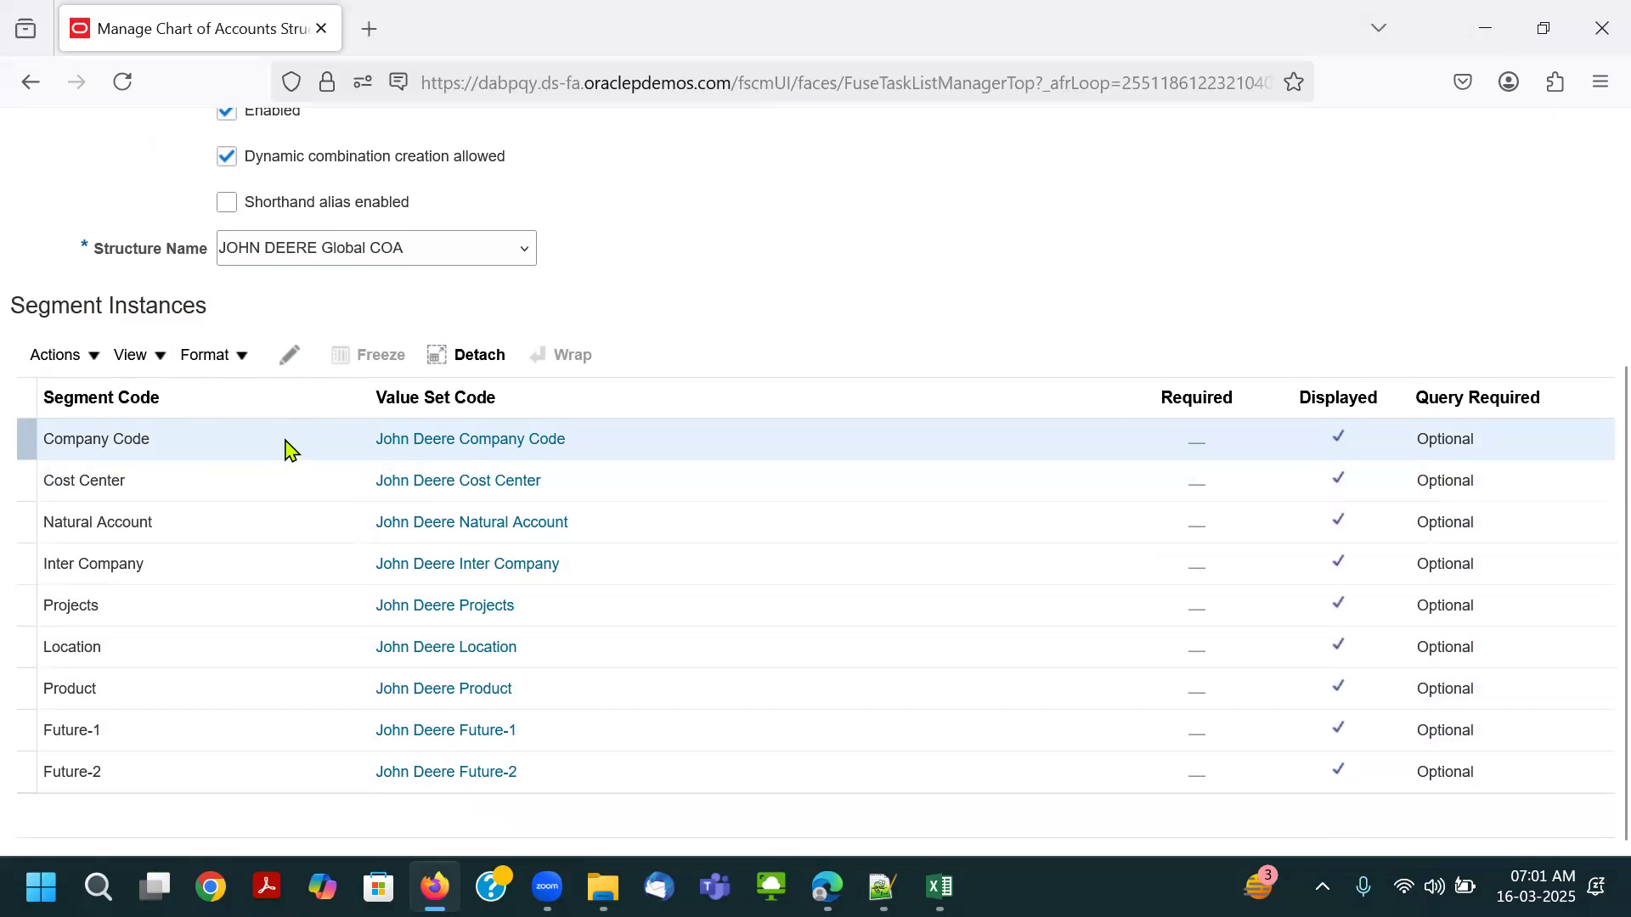
click(288, 357)
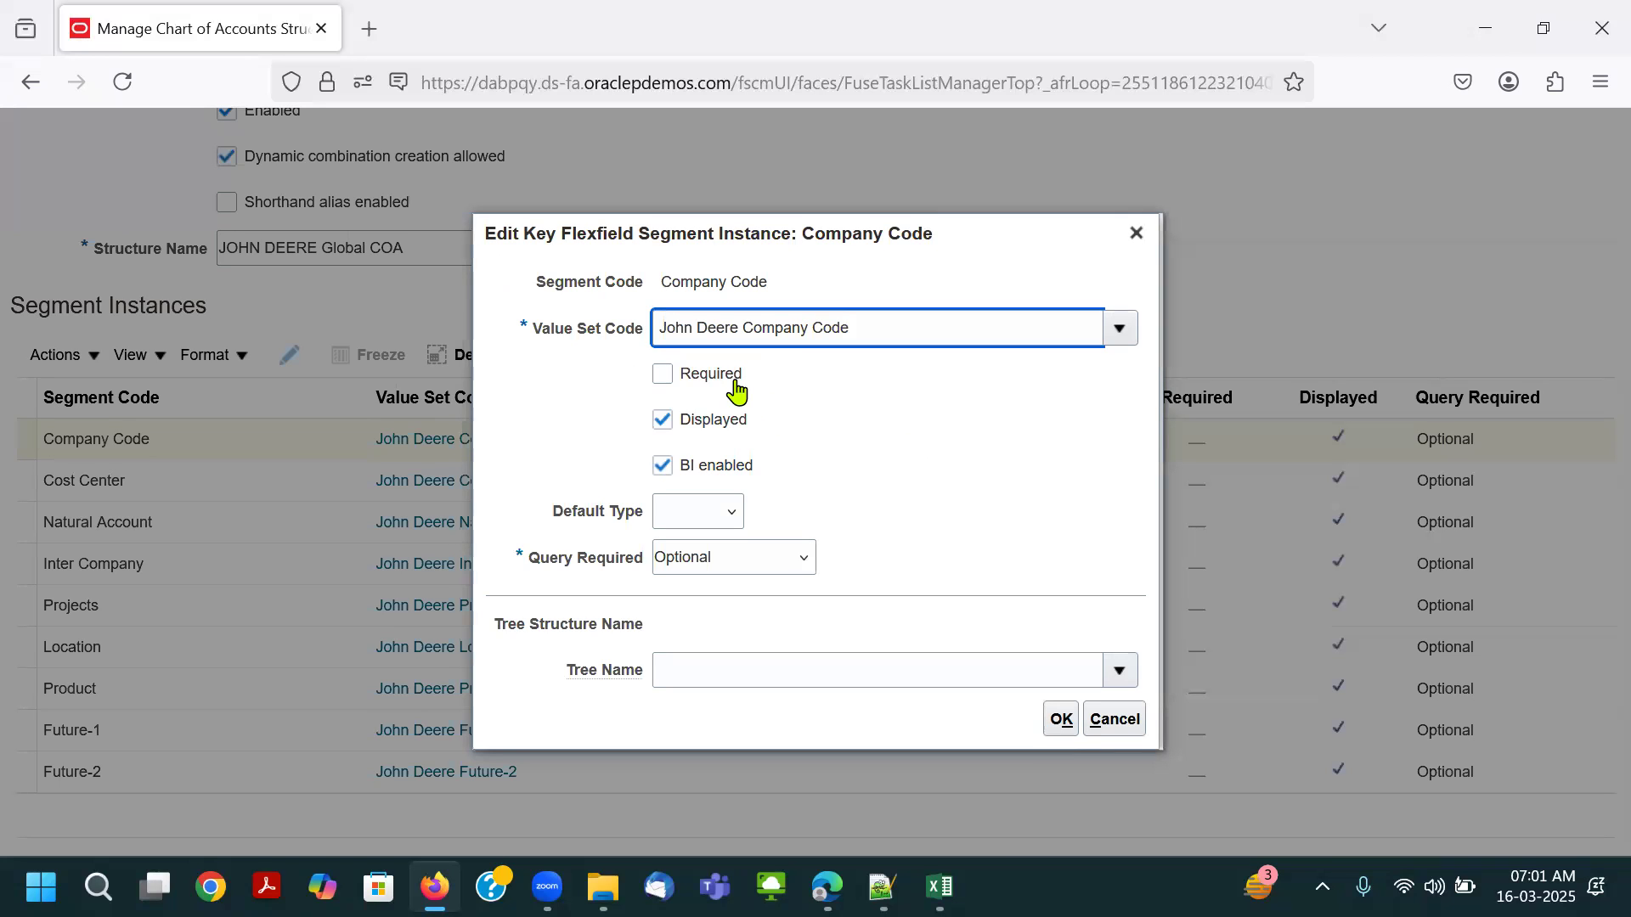
click(736, 386)
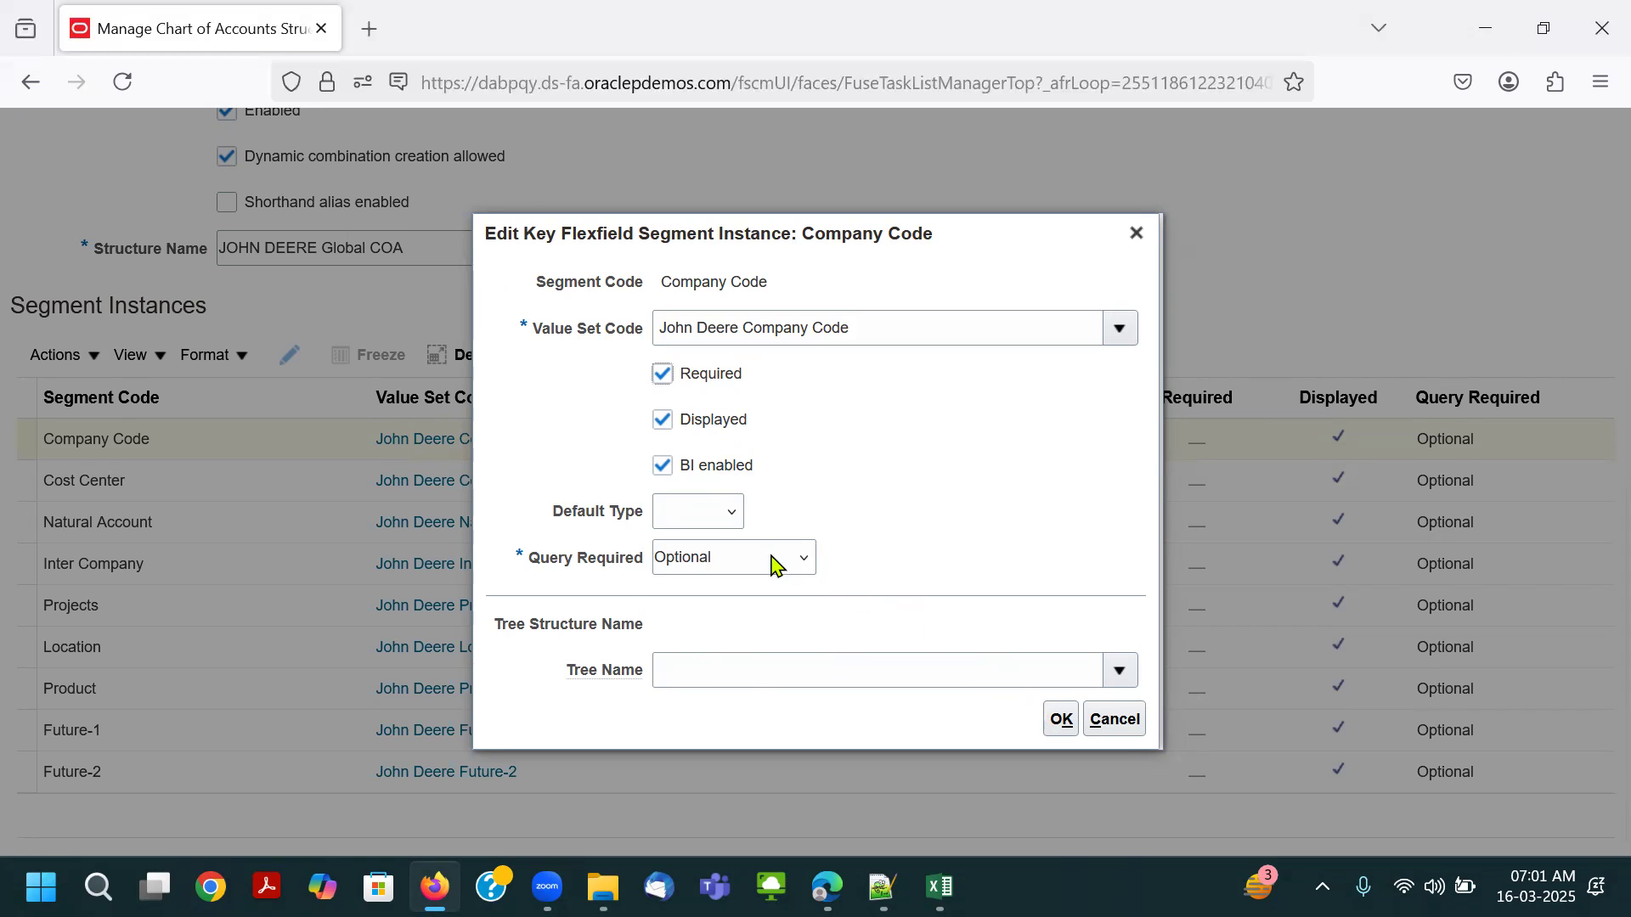
drag(755, 465, 687, 475)
drag(764, 425, 691, 425)
Try Constant as the default type for the Company Code segment instance and clear the default type again.
click(697, 515)
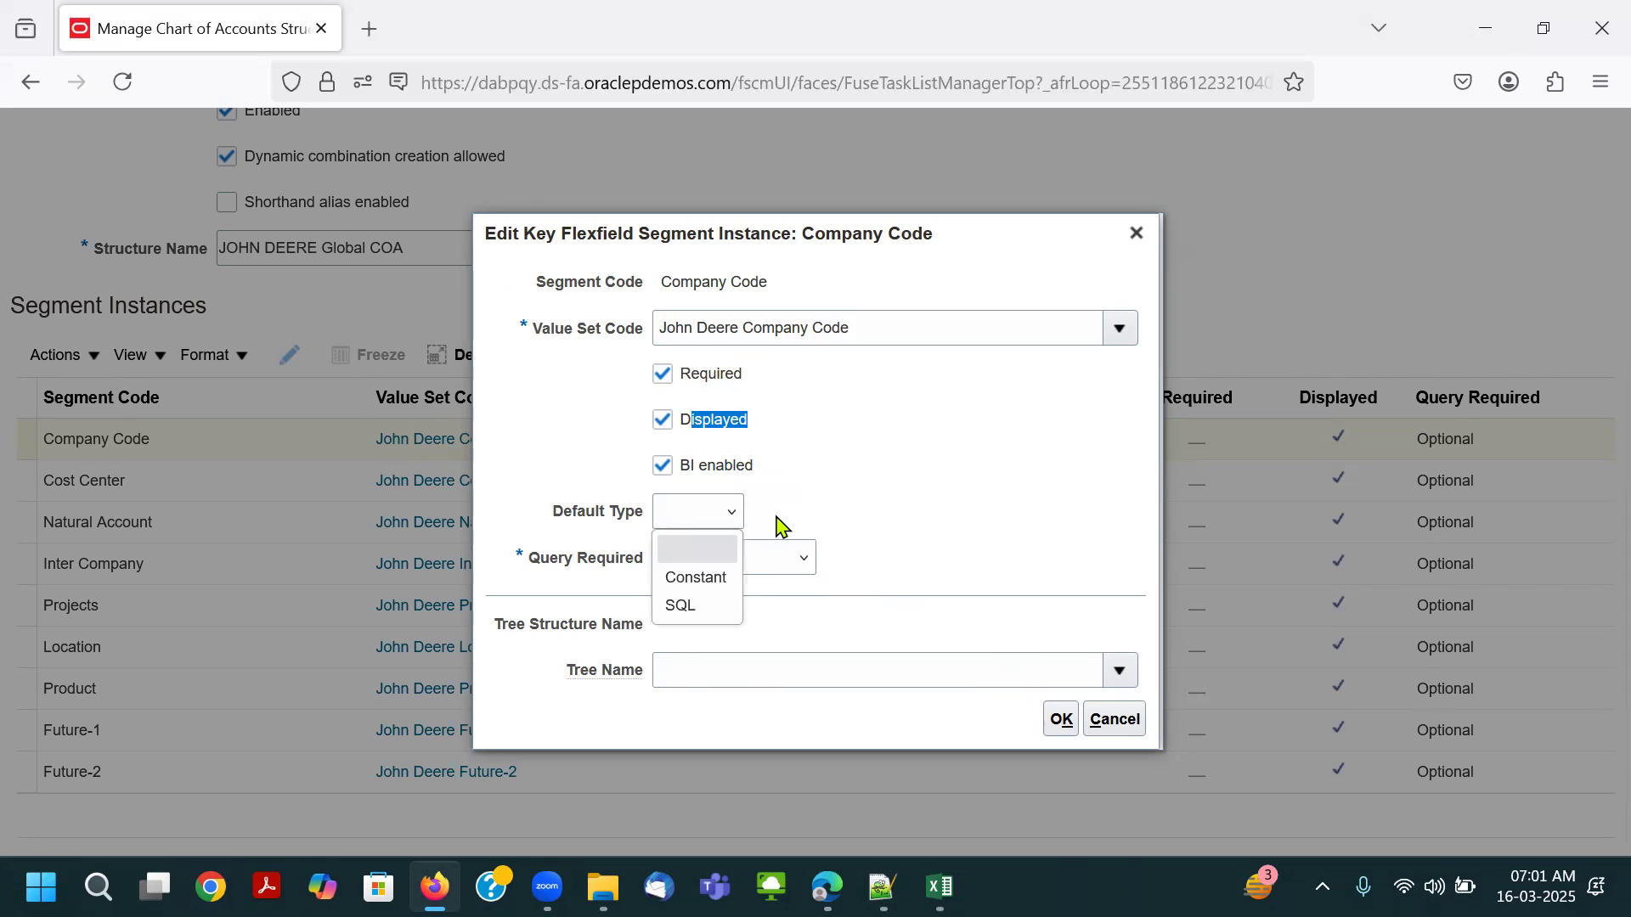
click(710, 582)
click(694, 535)
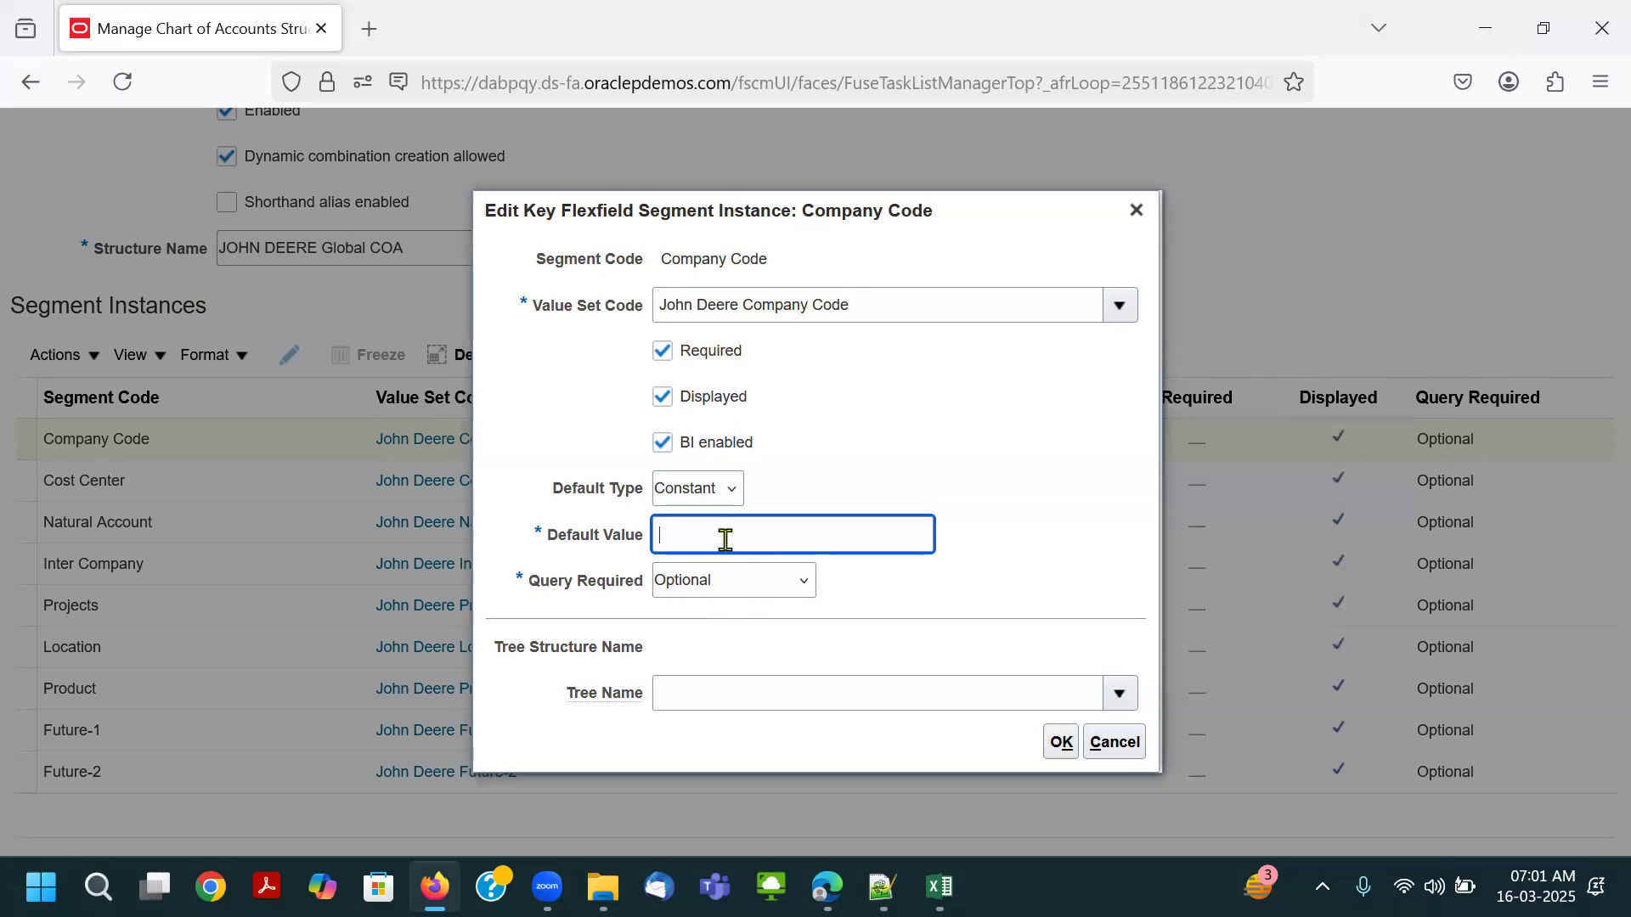
click(702, 505)
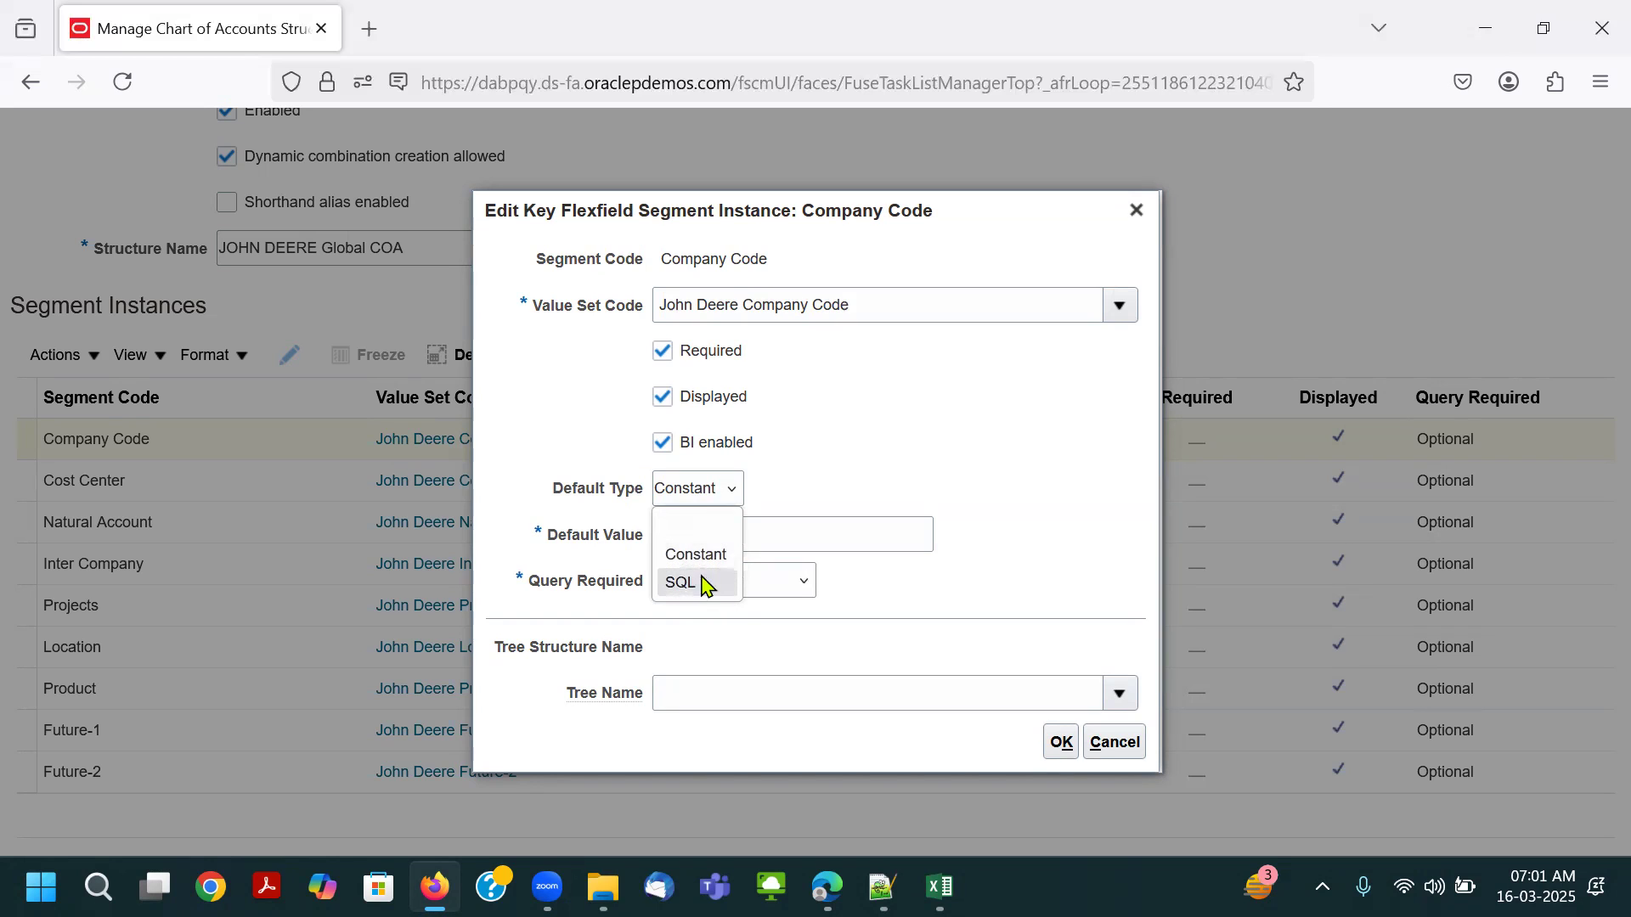
click(709, 524)
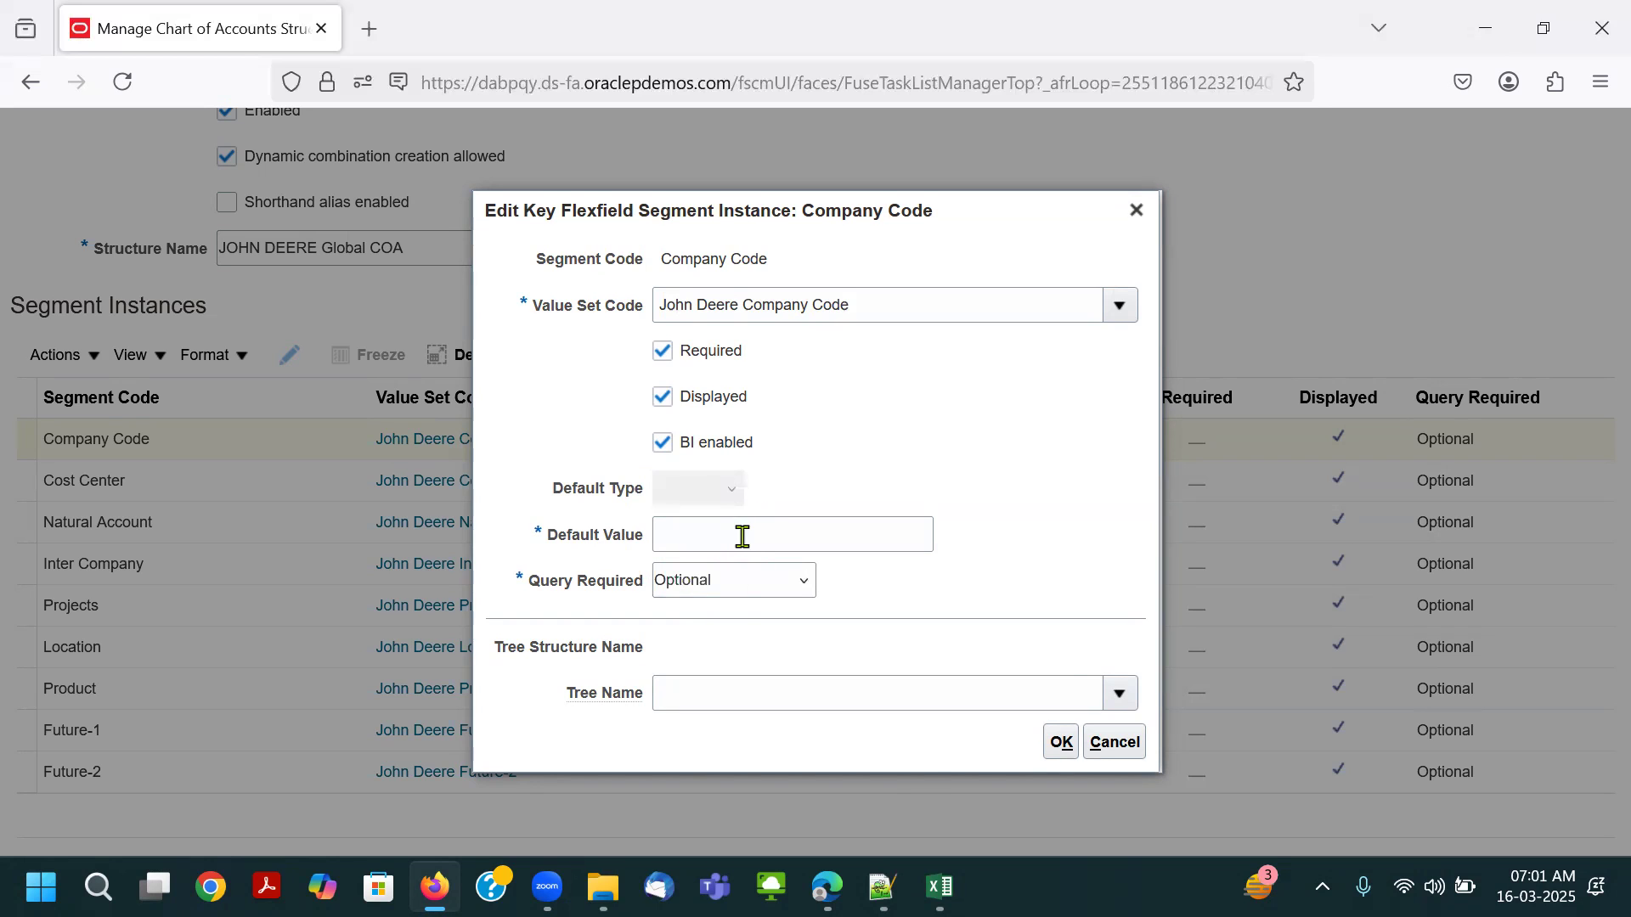
Review the query requirement, tree name and value set of the Company Code segment instance and apply its settings.
drag(552, 569, 717, 564)
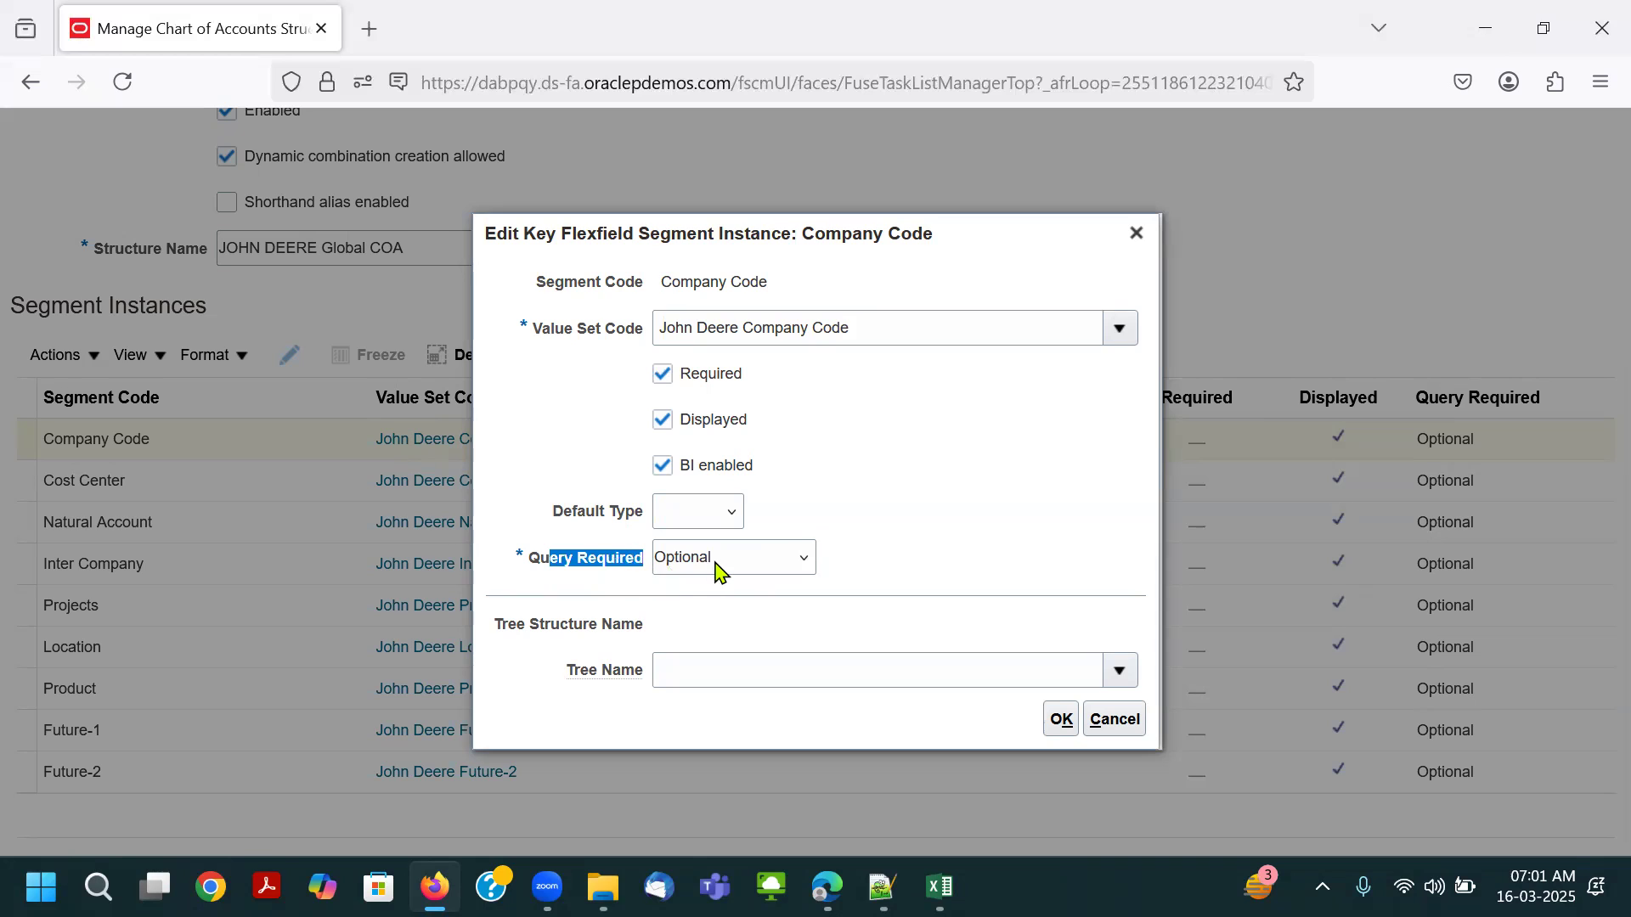
click(719, 564)
click(858, 499)
click(854, 519)
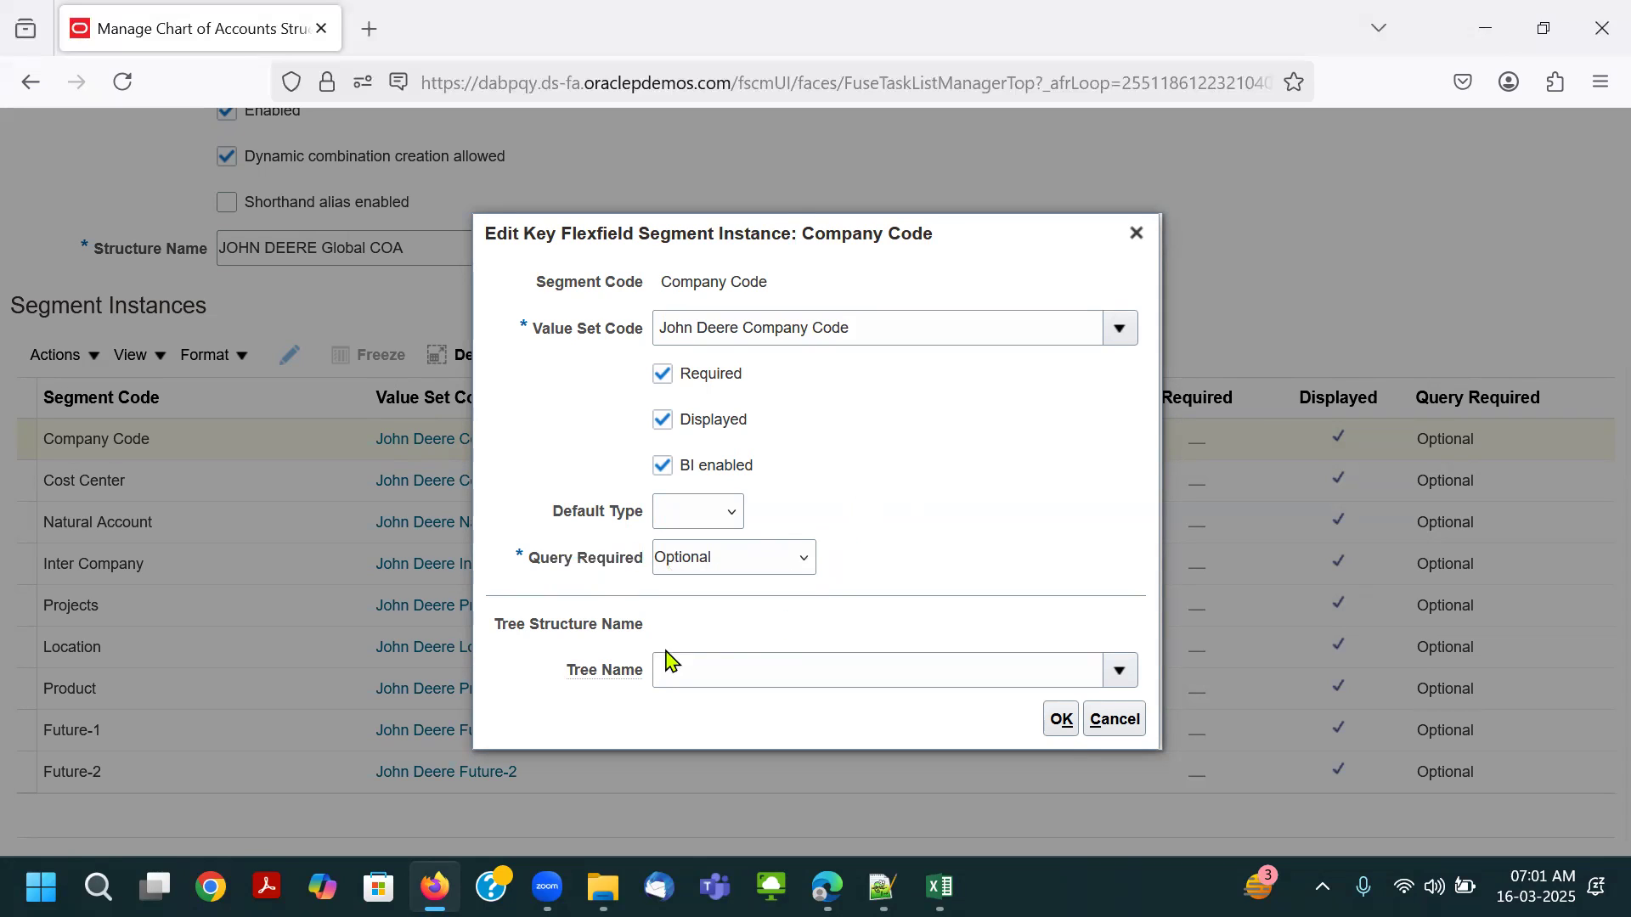
click(702, 684)
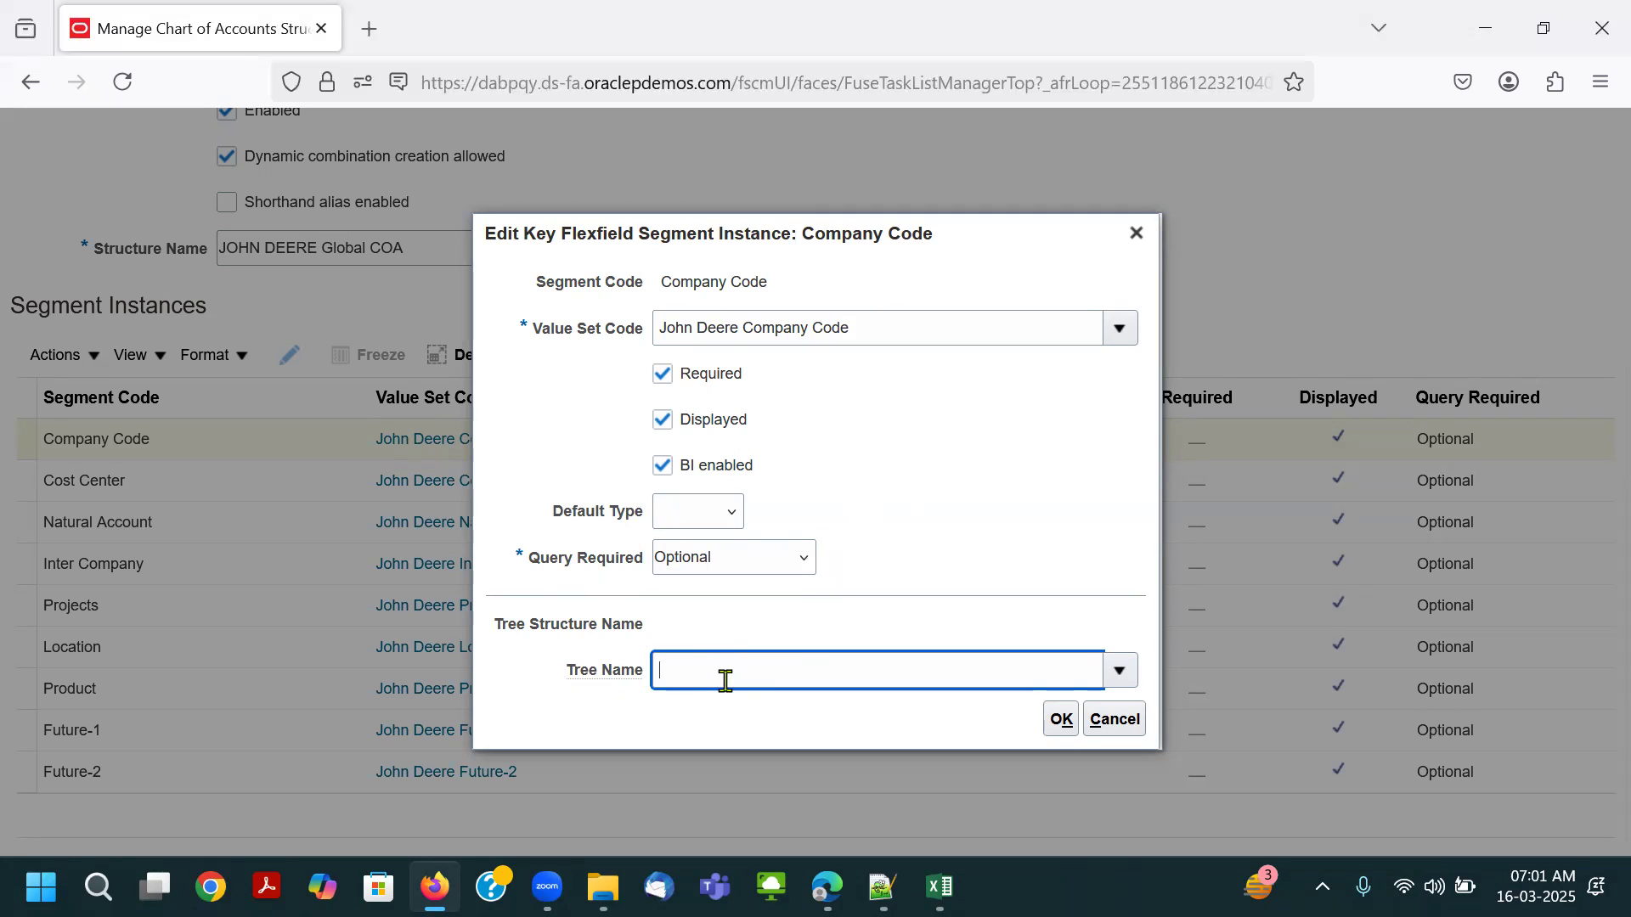
click(926, 530)
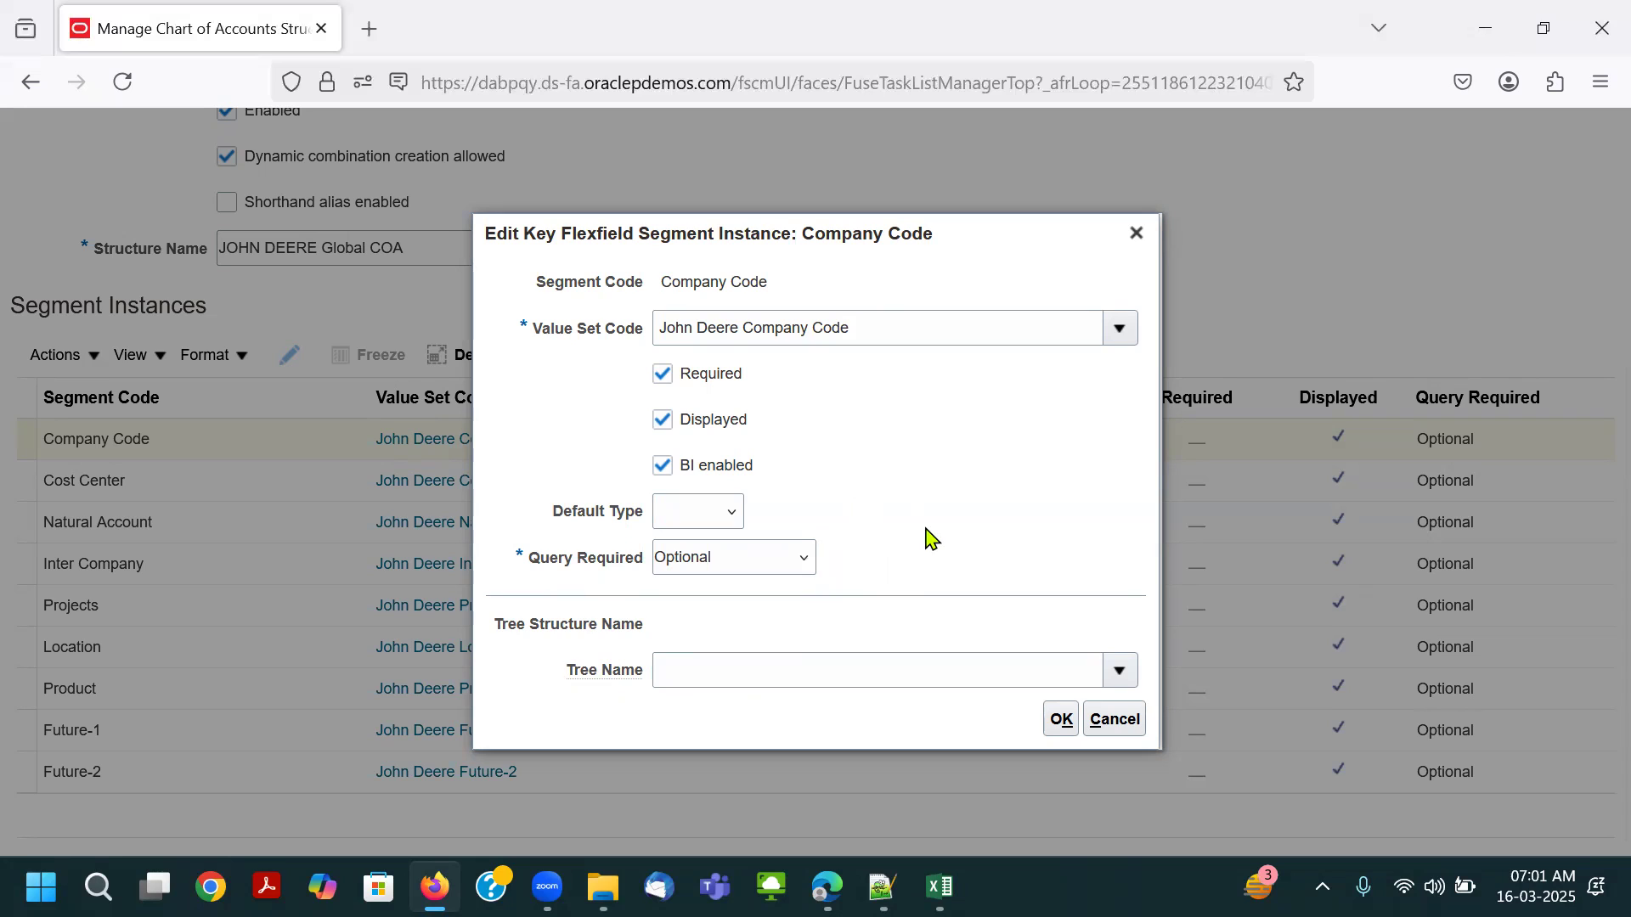
drag(849, 327, 649, 327)
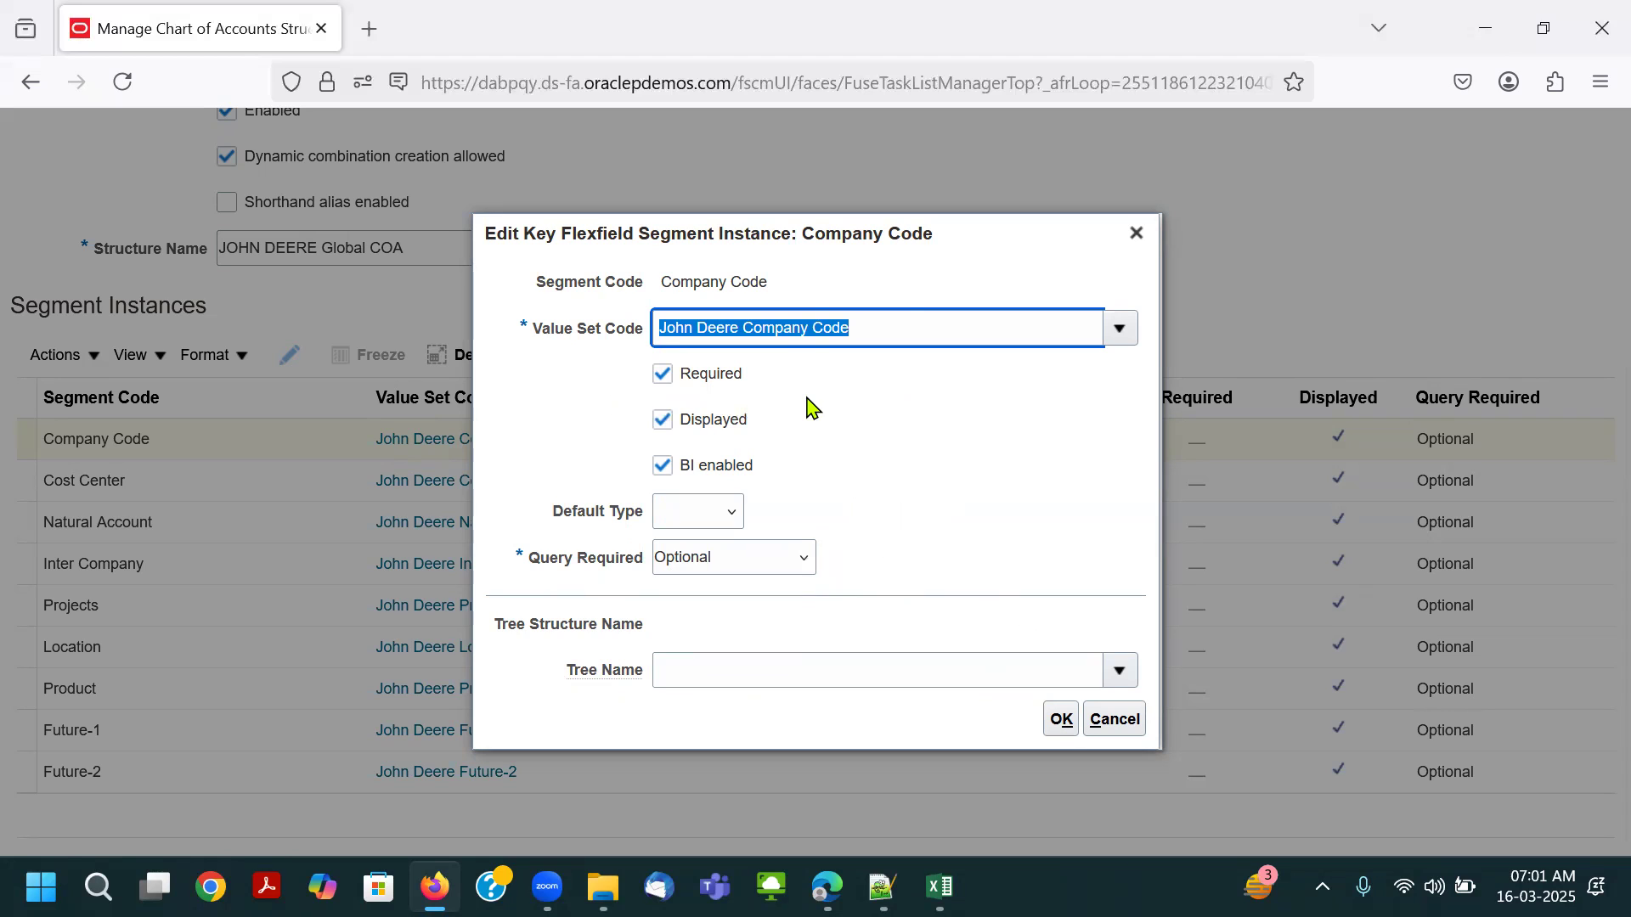
click(895, 419)
click(1059, 719)
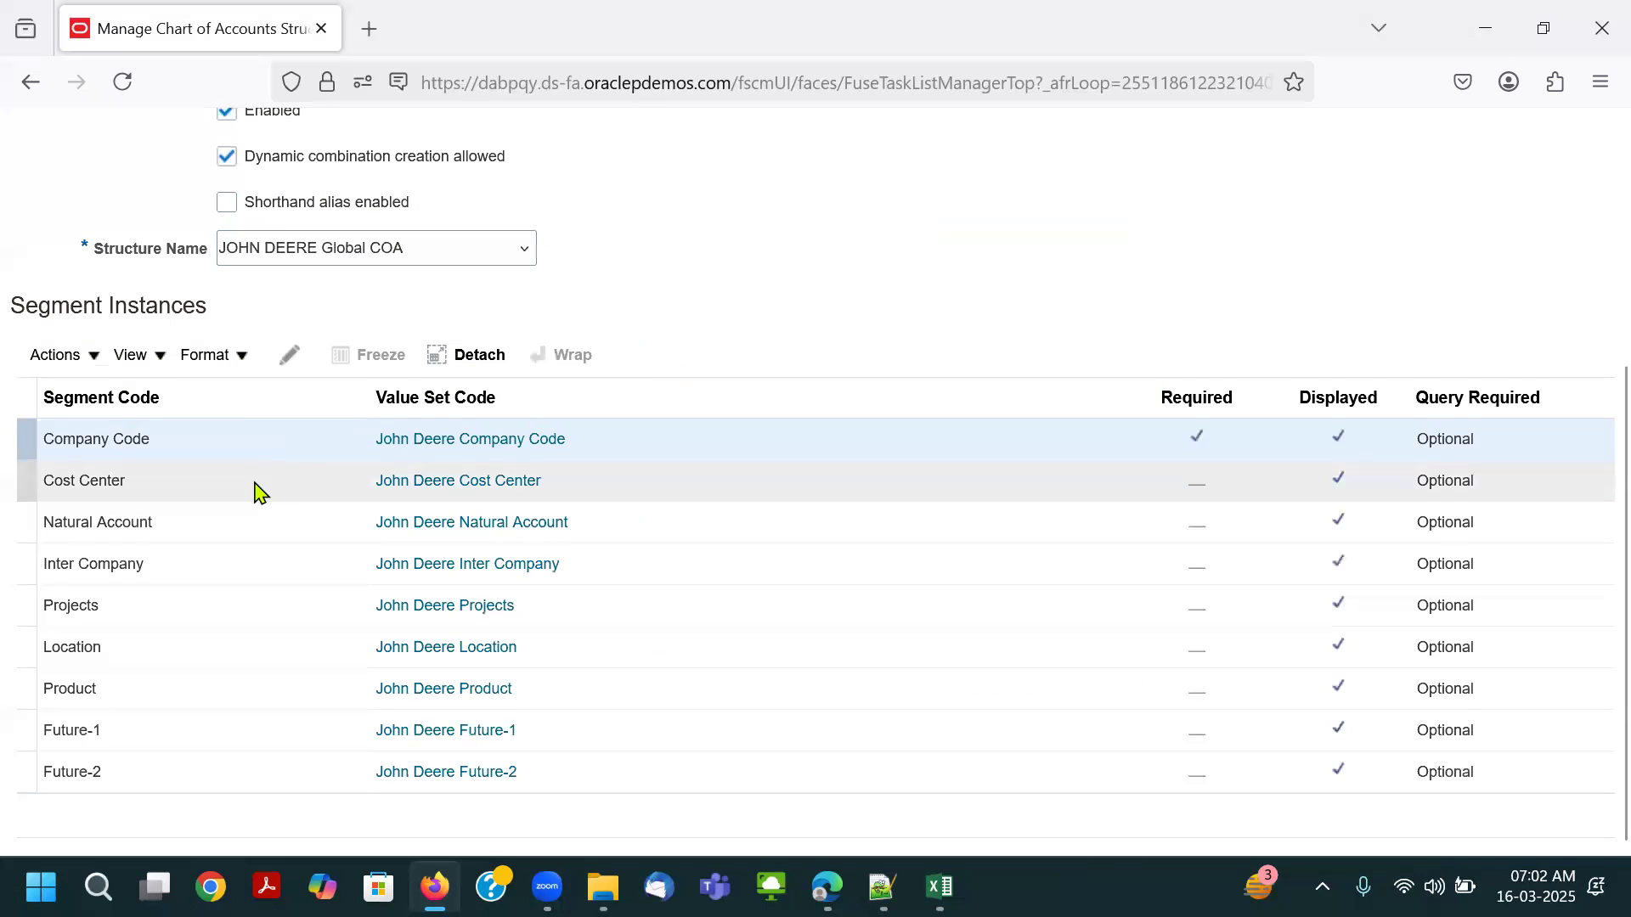
Edit the Cost Center segment instance and mark it as required.
click(254, 488)
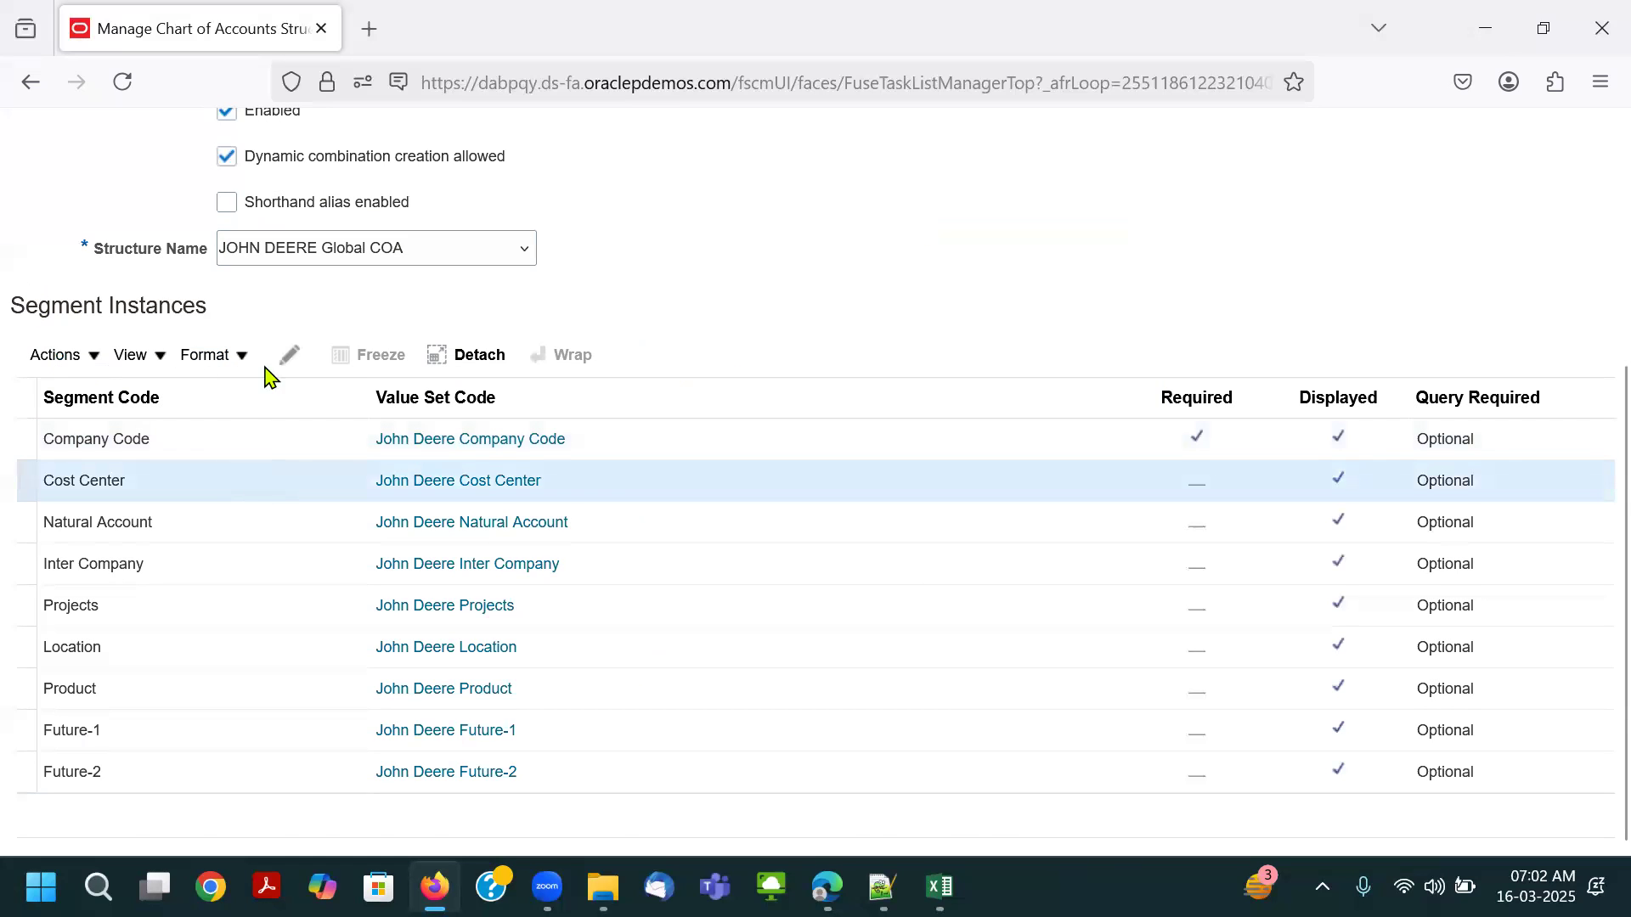
click(290, 355)
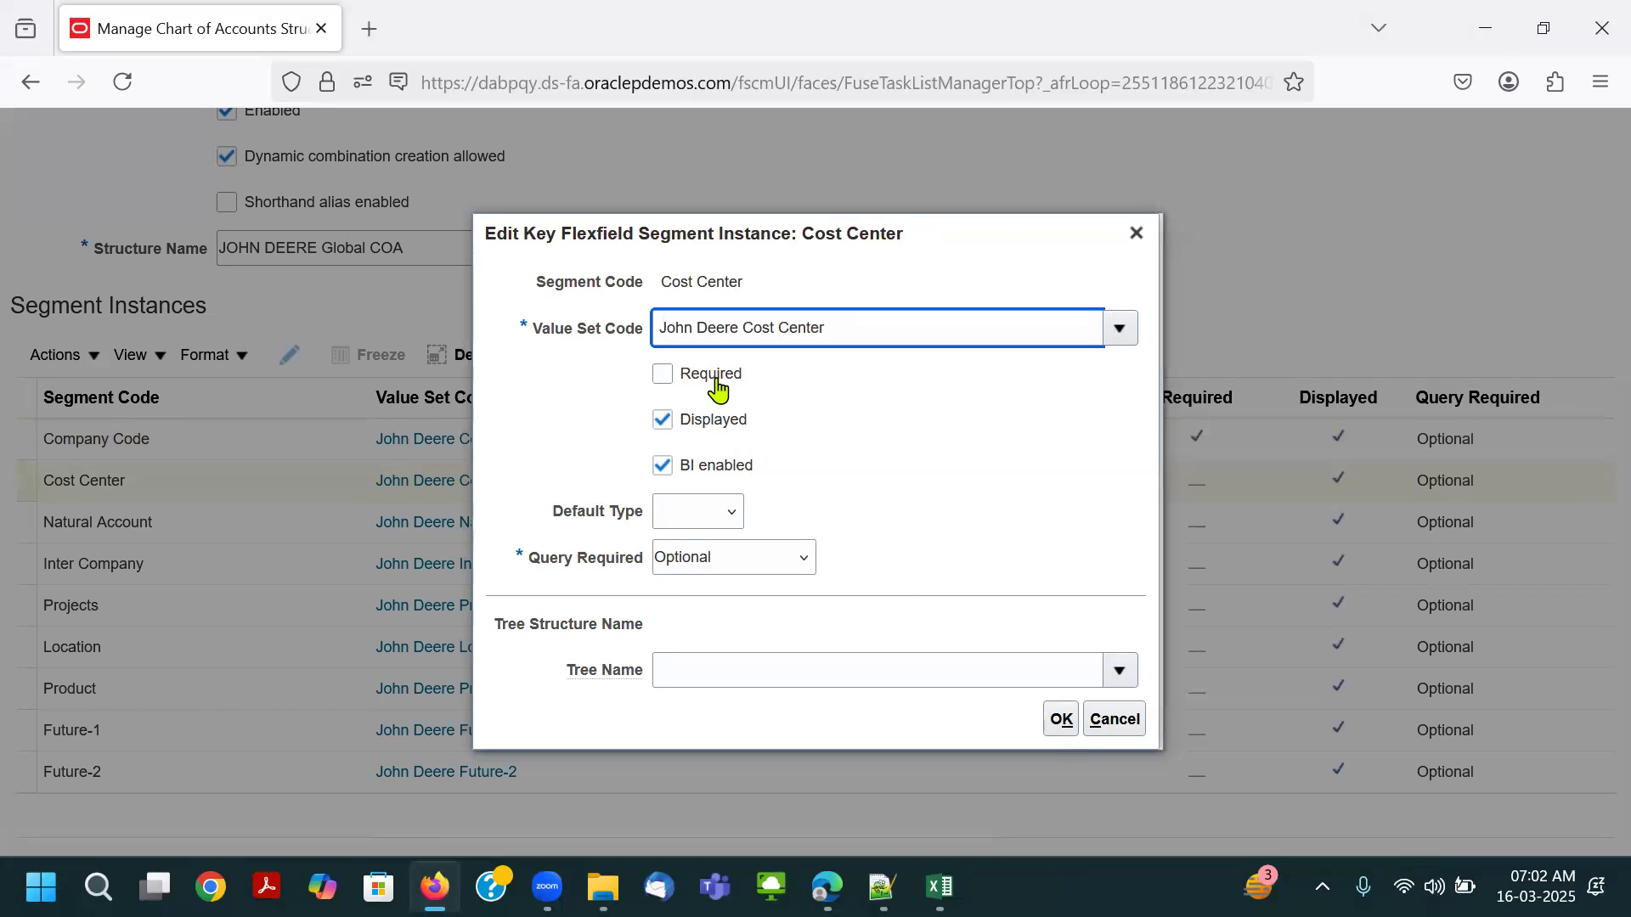
click(710, 379)
click(1063, 721)
Edit the Natural Account segment instance and mark it as required.
click(267, 538)
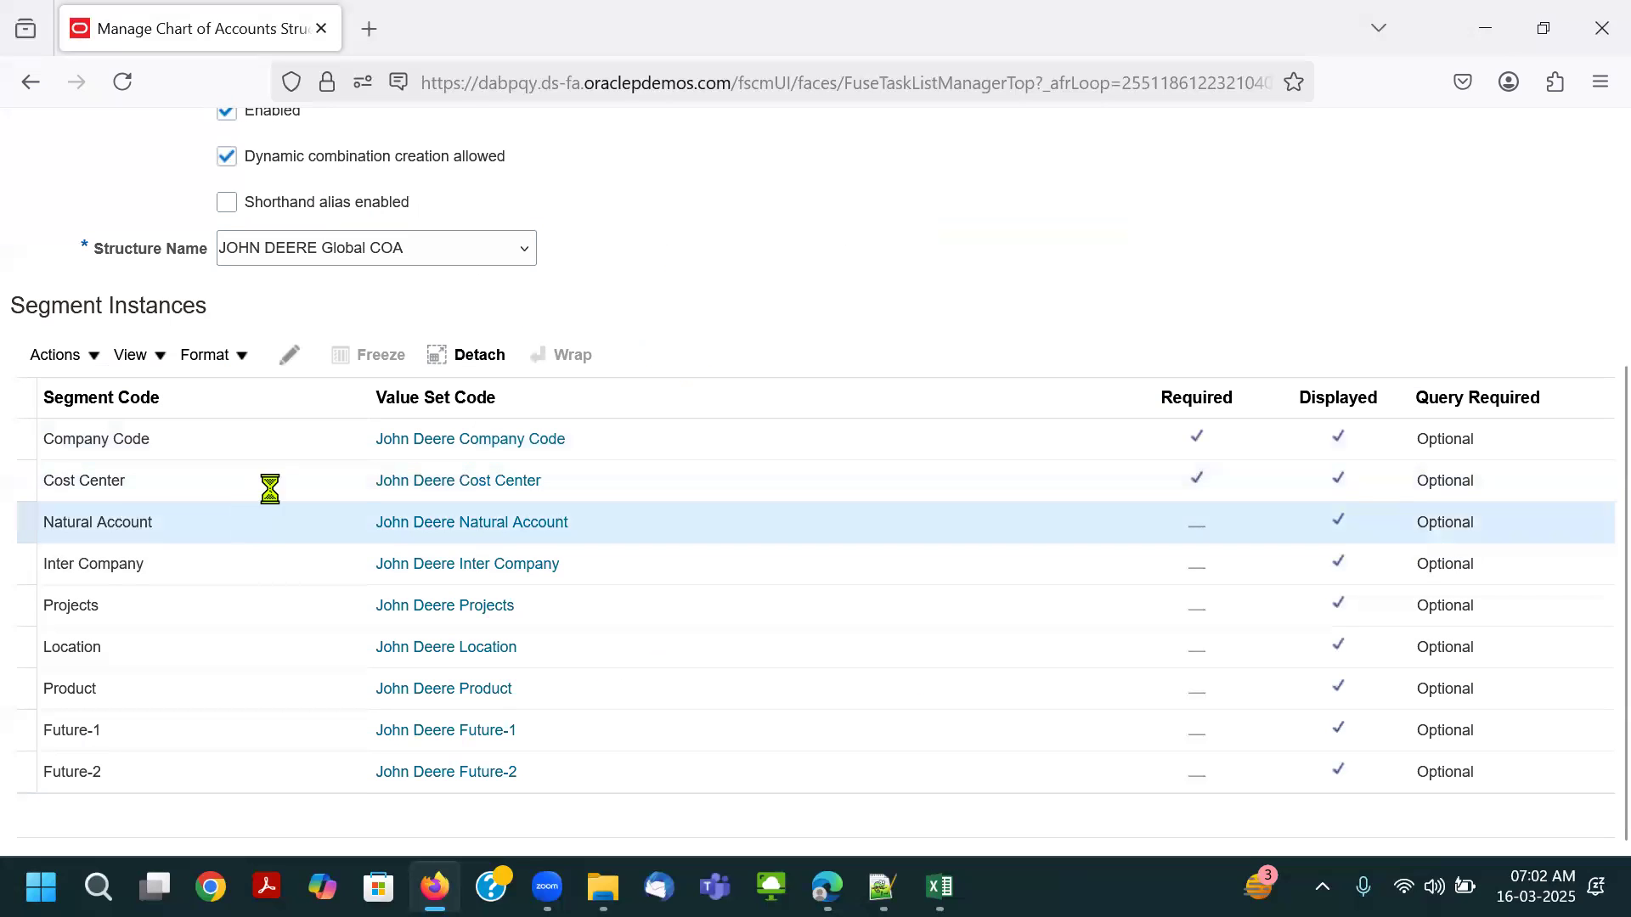
click(289, 355)
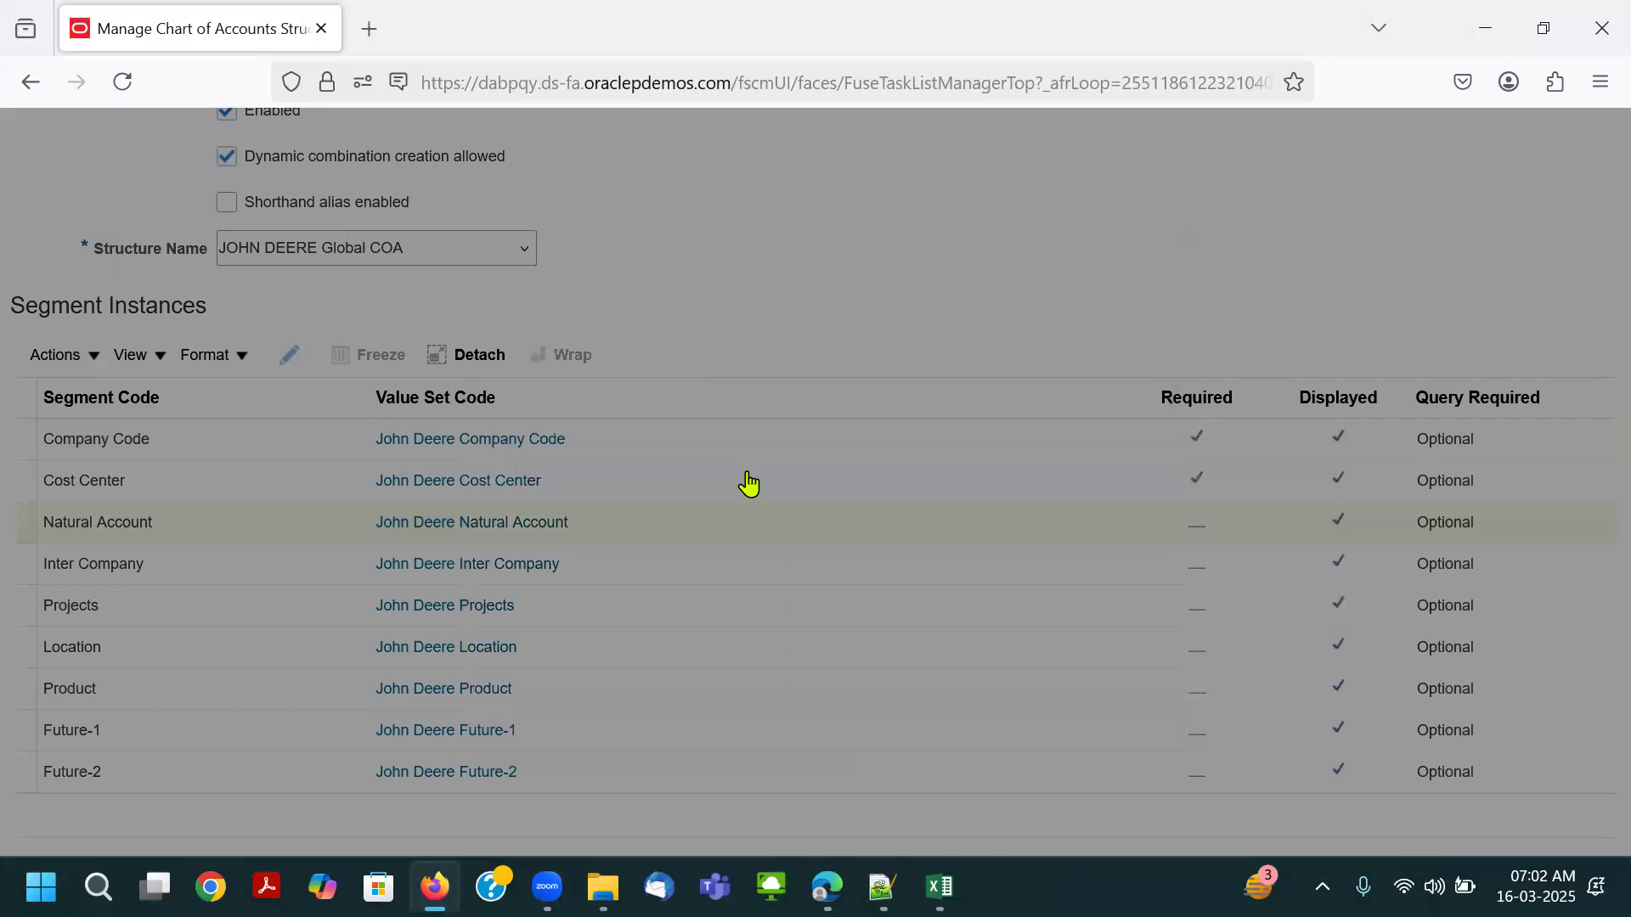
click(710, 379)
click(1063, 721)
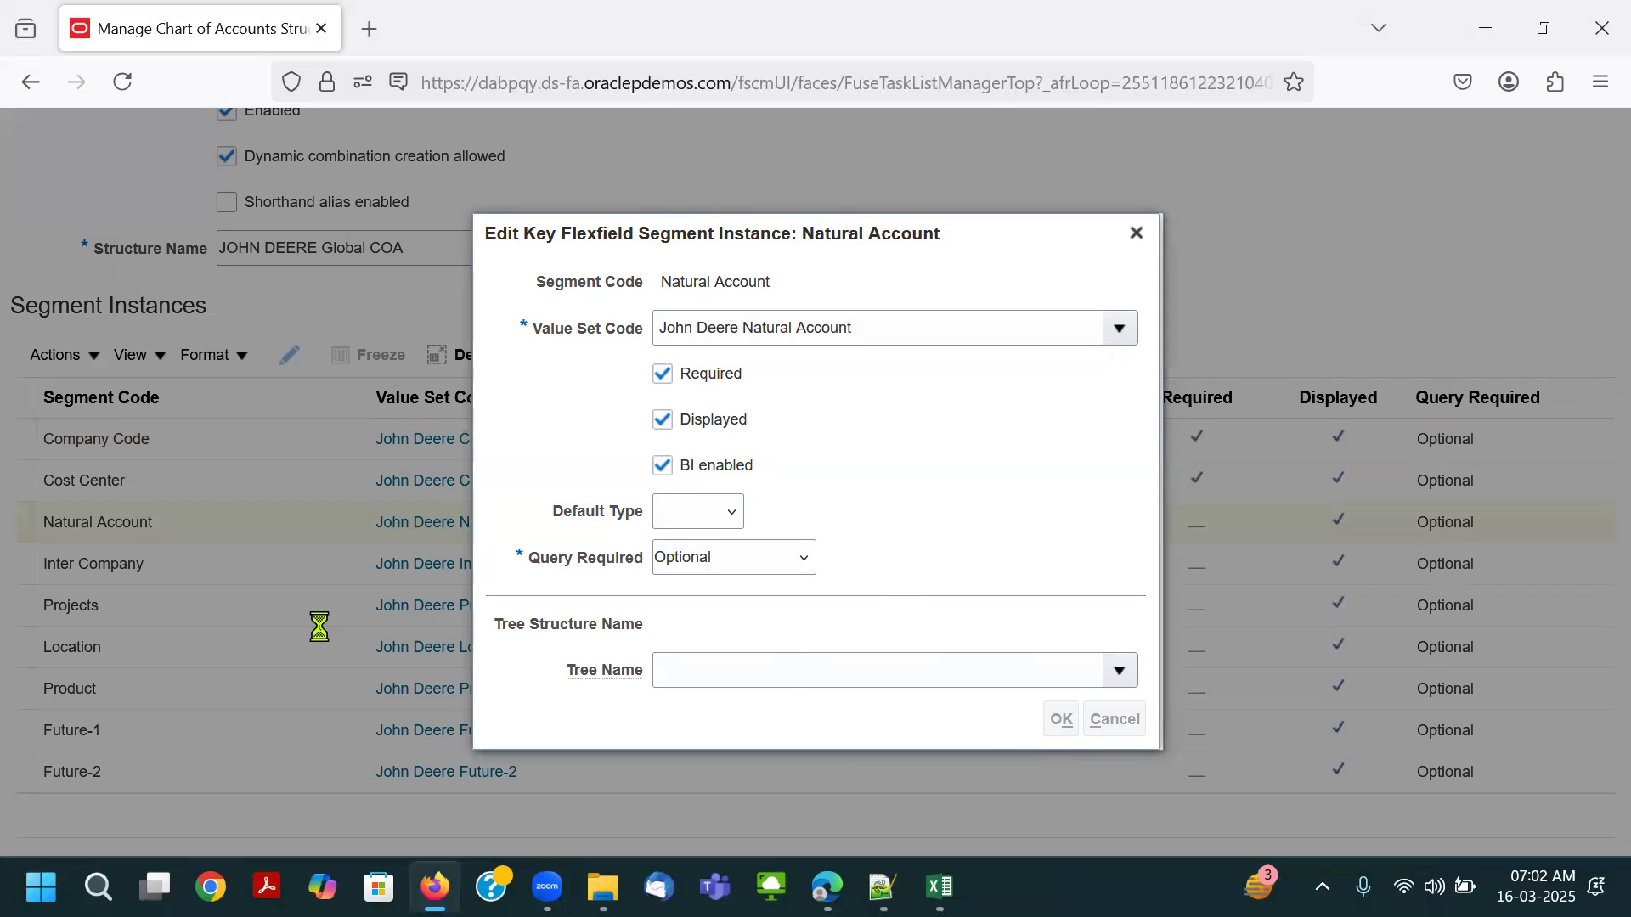
Edit the Inter Company segment instance and mark it as required.
click(225, 571)
click(291, 356)
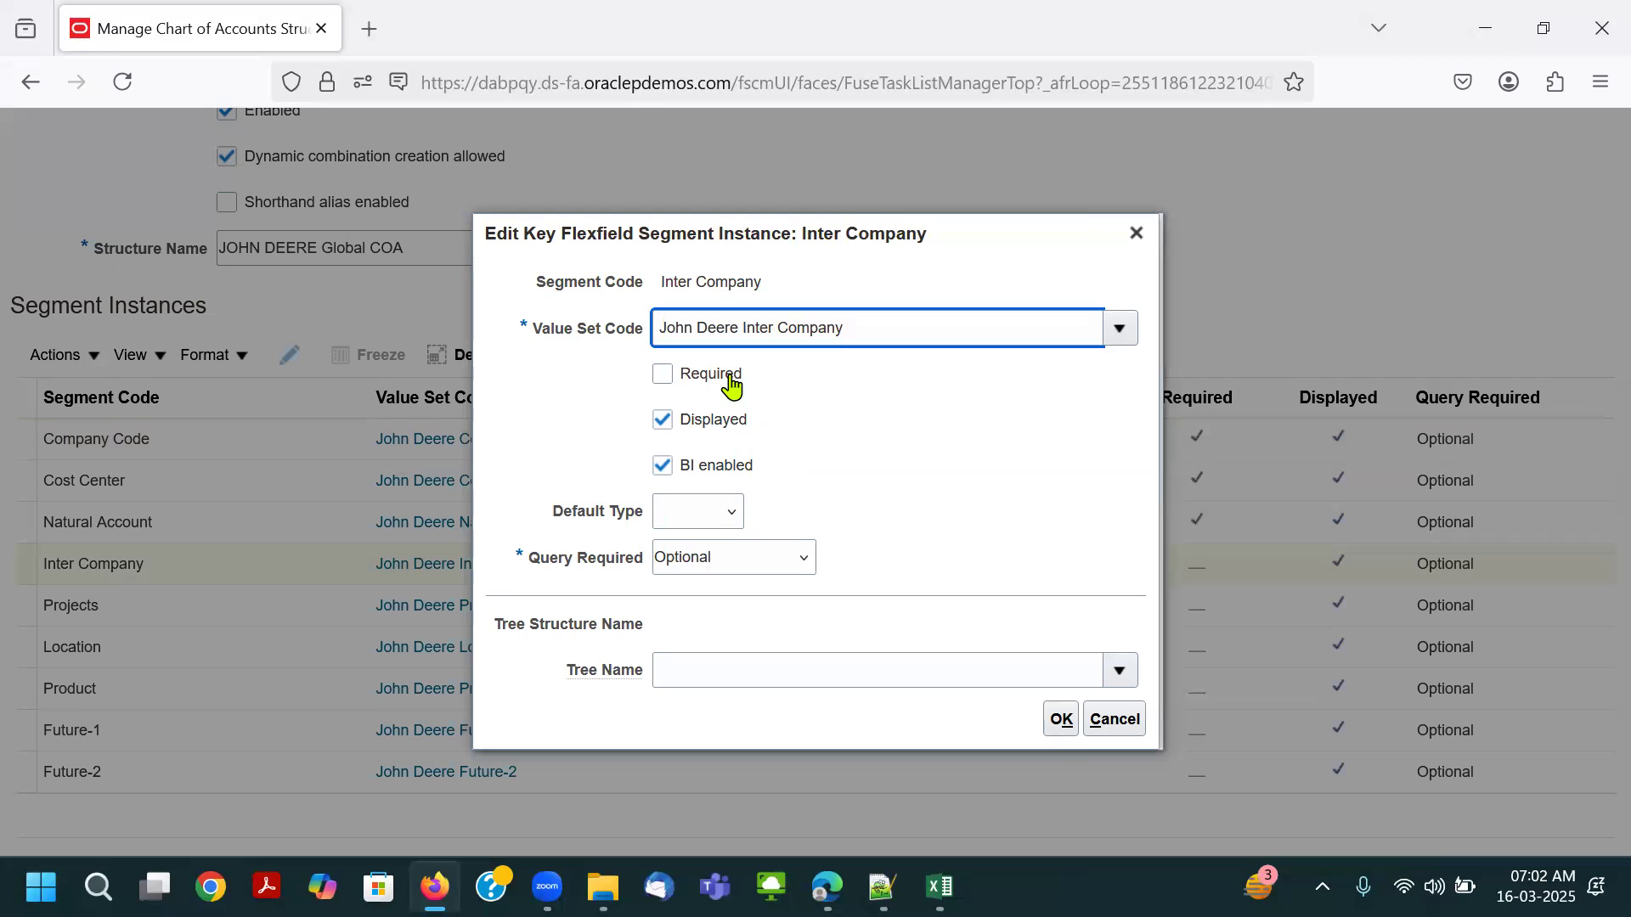
click(730, 382)
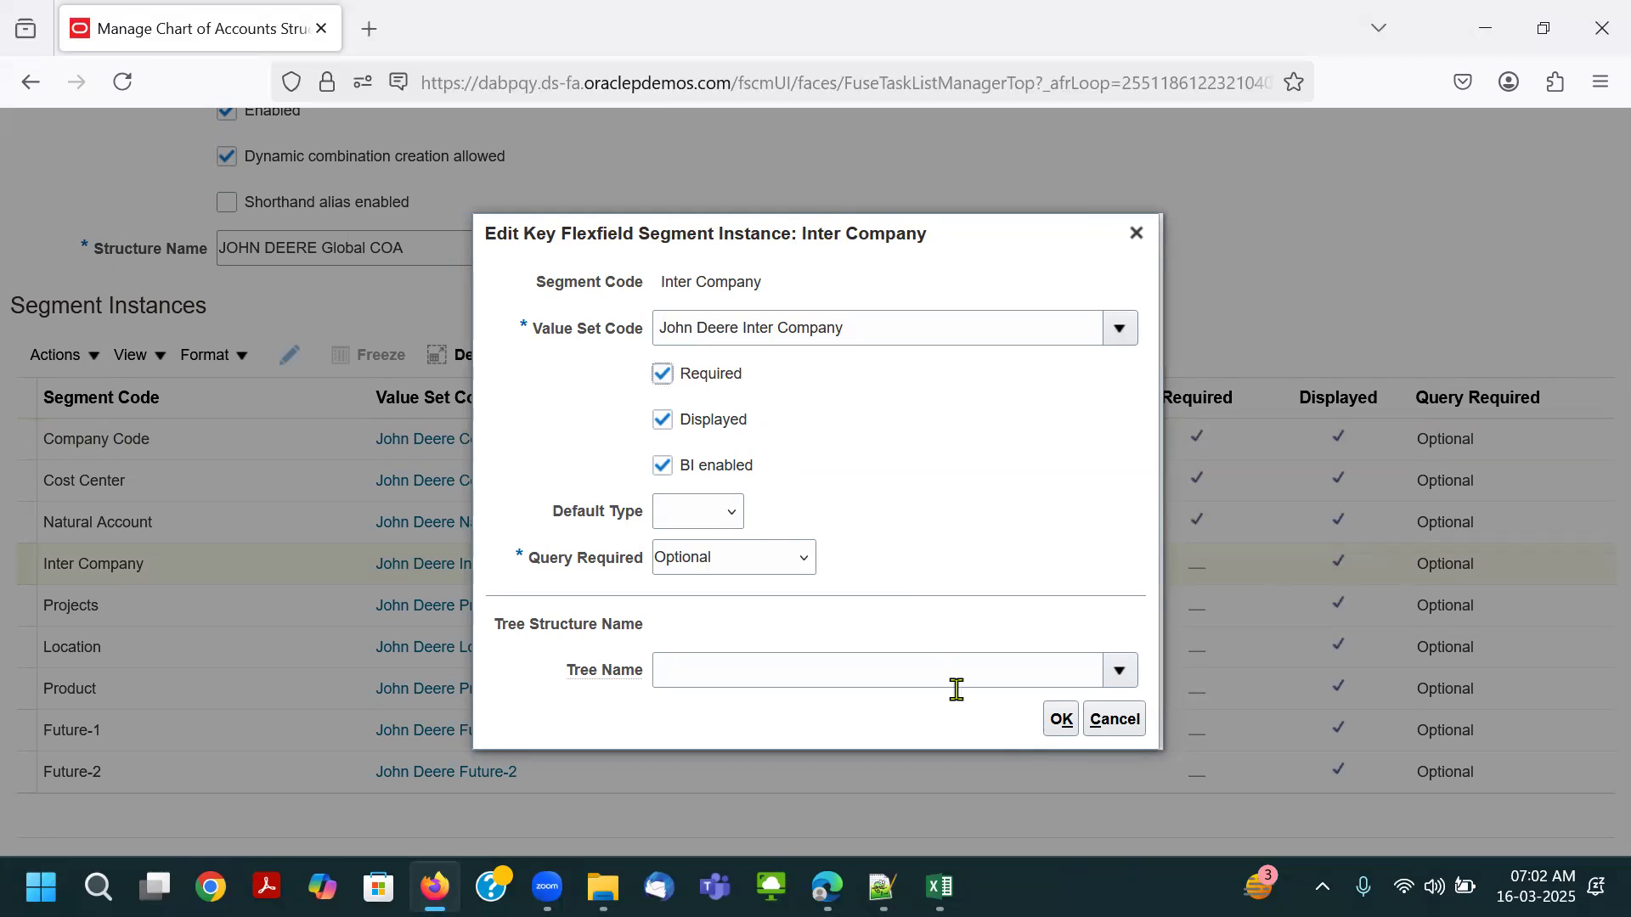
click(1058, 722)
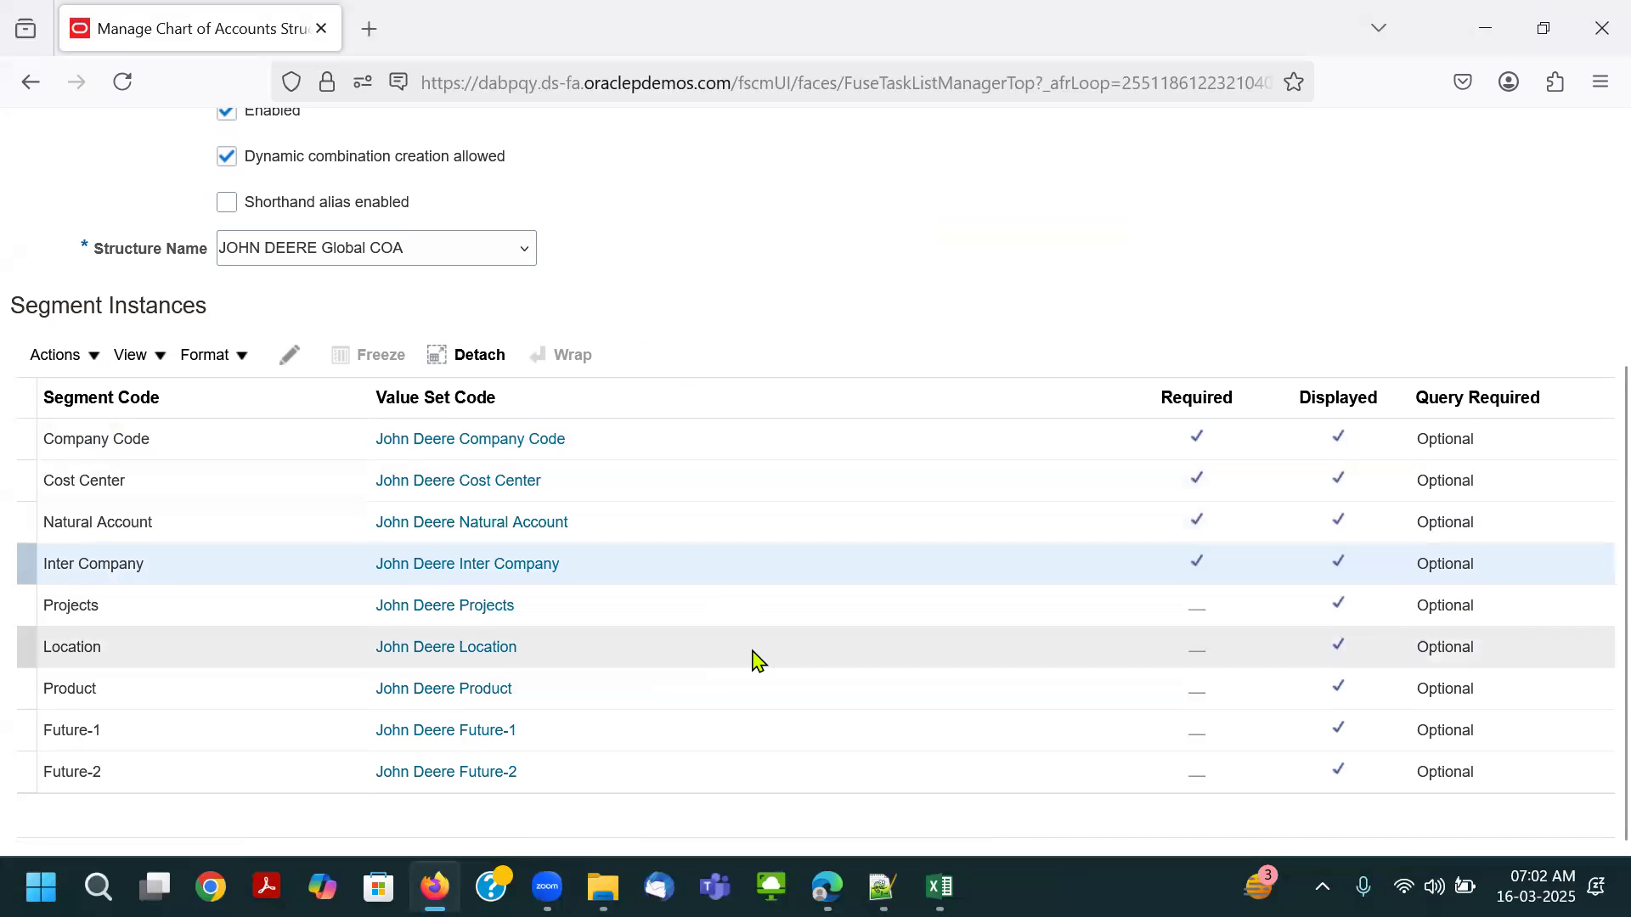
Review the structure instance's code, API name, name, description and structure name together with the Required flags of its segment instances.
scroll(754, 658, up, 5)
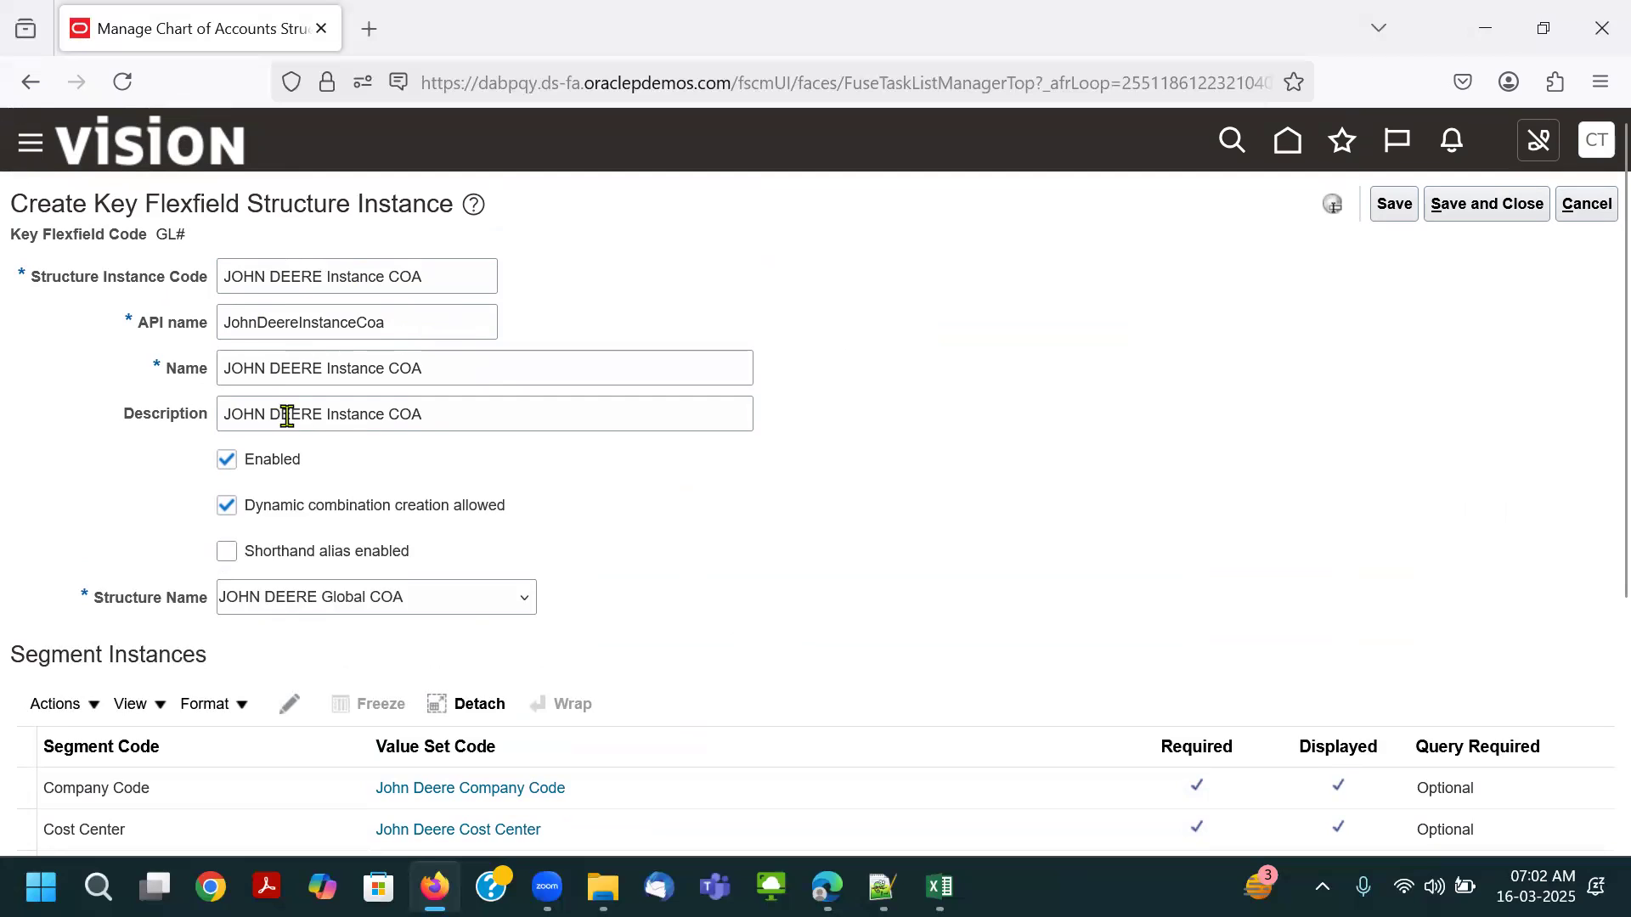
drag(106, 619, 282, 614)
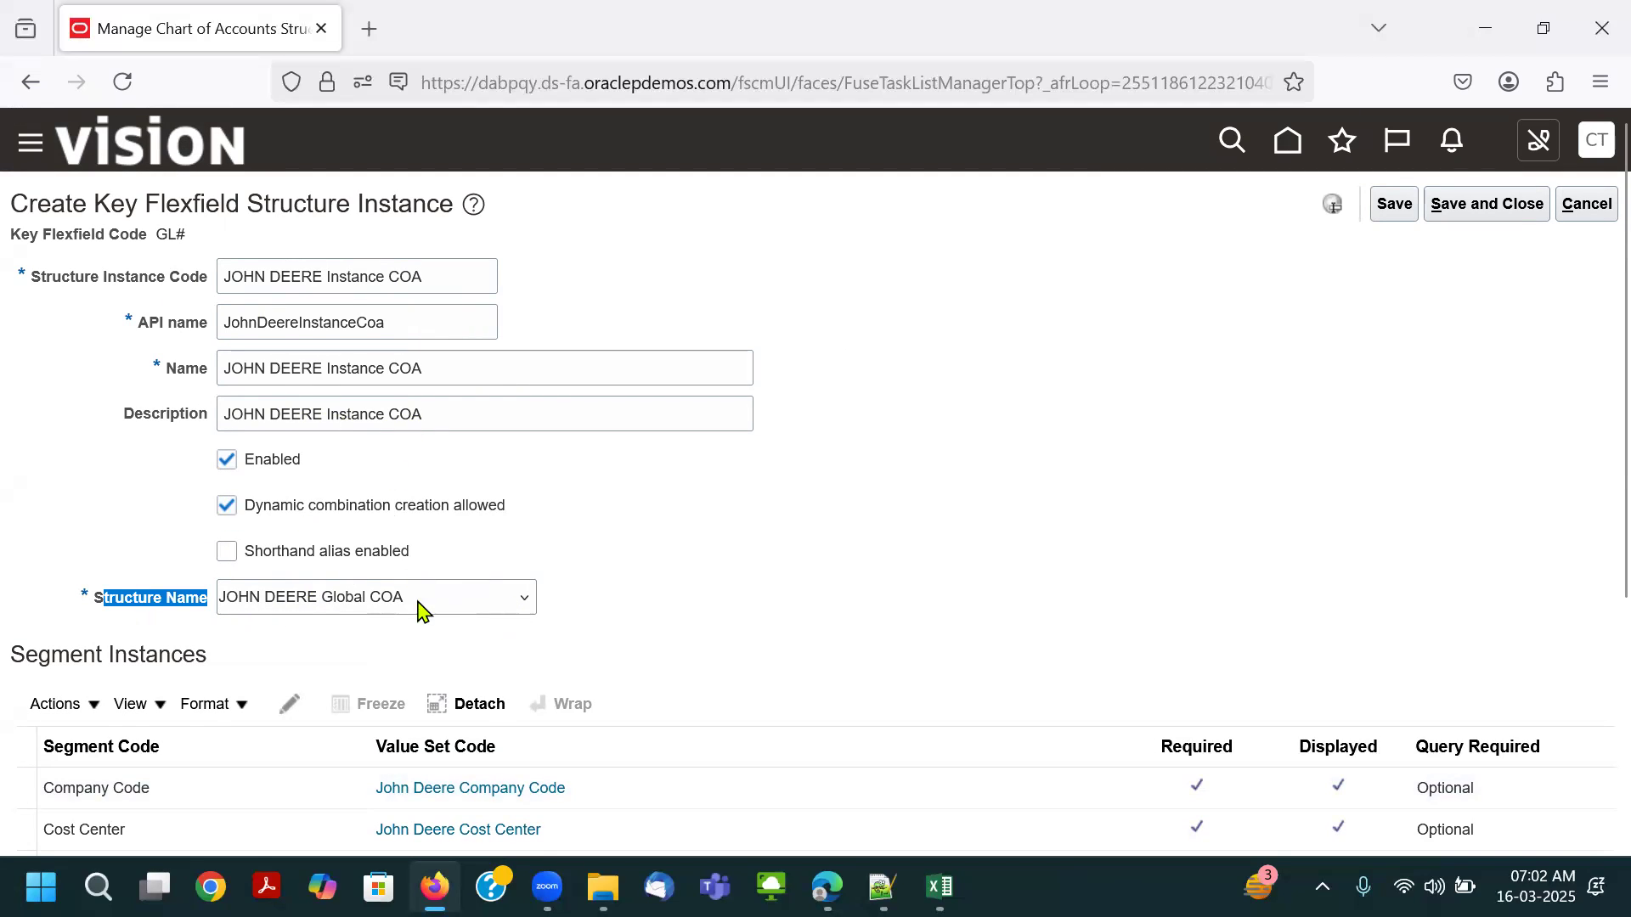
click(456, 418)
click(437, 368)
click(423, 323)
click(432, 276)
scroll(732, 476, down, 5)
scroll(1044, 509, up, 5)
scroll(1369, 404, down, 4)
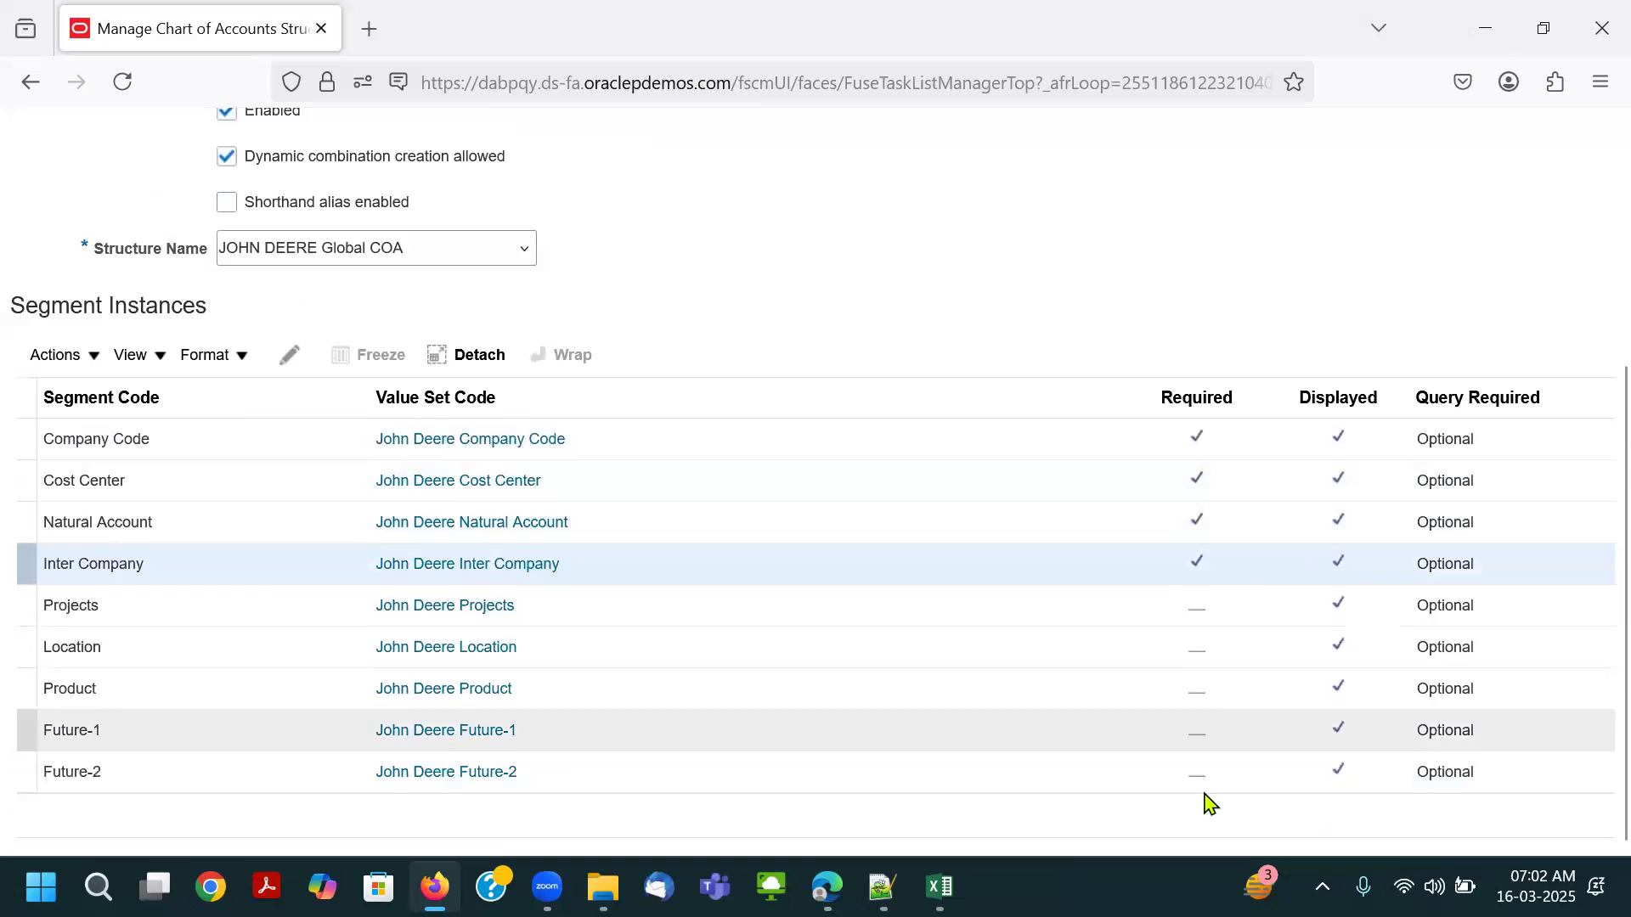
Save the JOHN DEERE Instance COA structure instance and check the Required flags of its segment instances.
scroll(1248, 374, up, 4)
click(1382, 211)
scroll(1172, 710, down, 4)
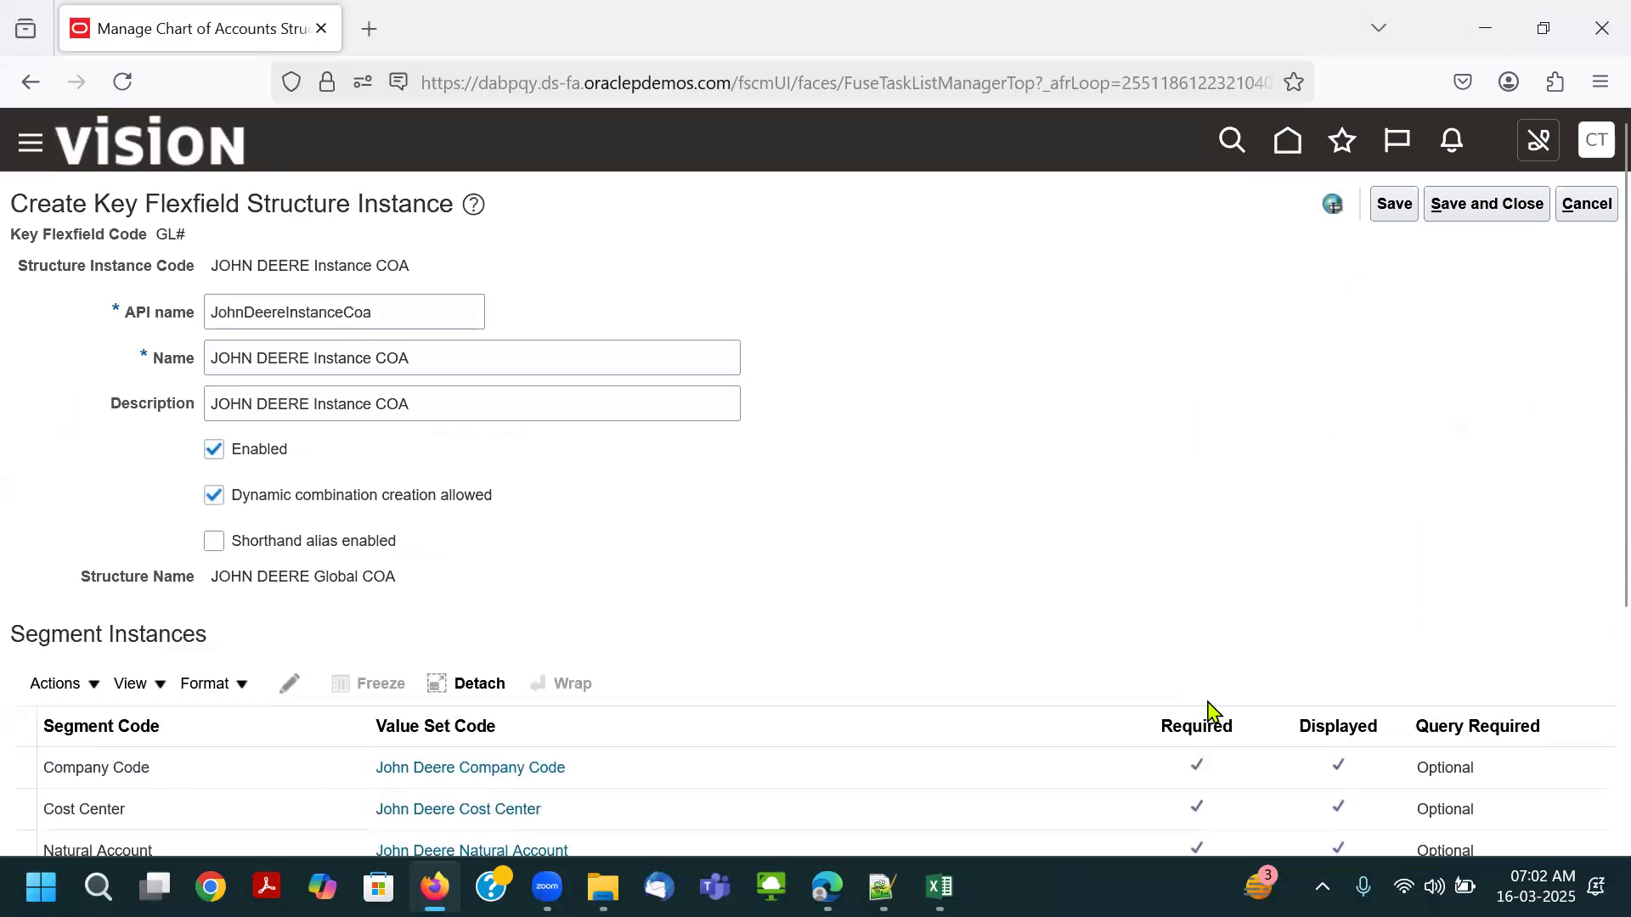
scroll(1202, 735, down, 4)
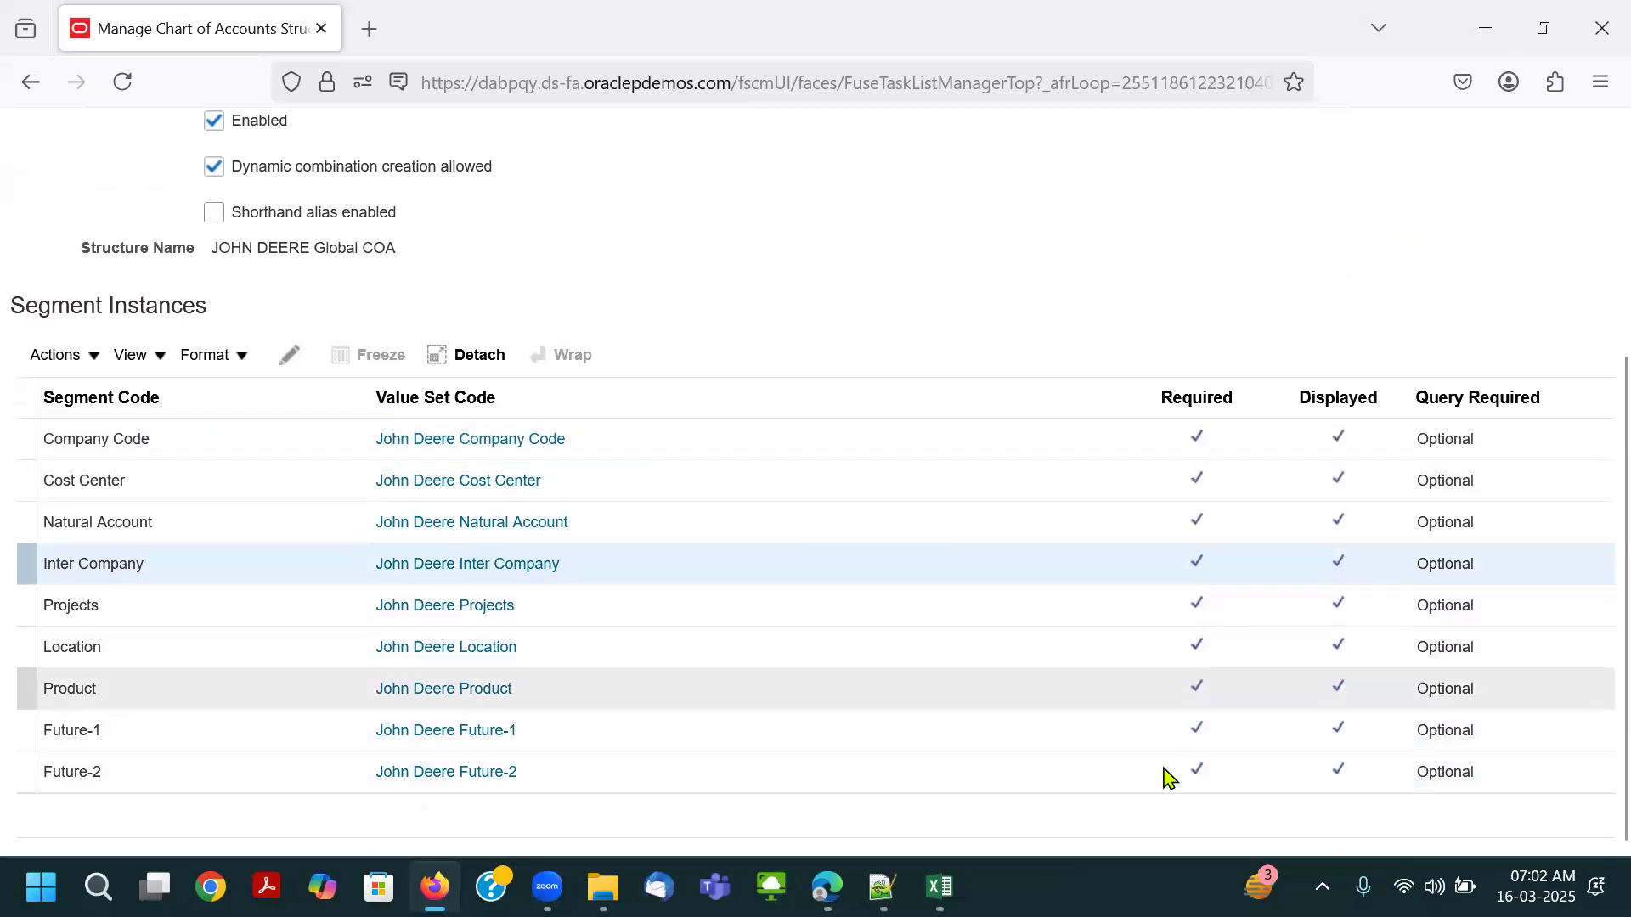
scroll(1158, 677, up, 4)
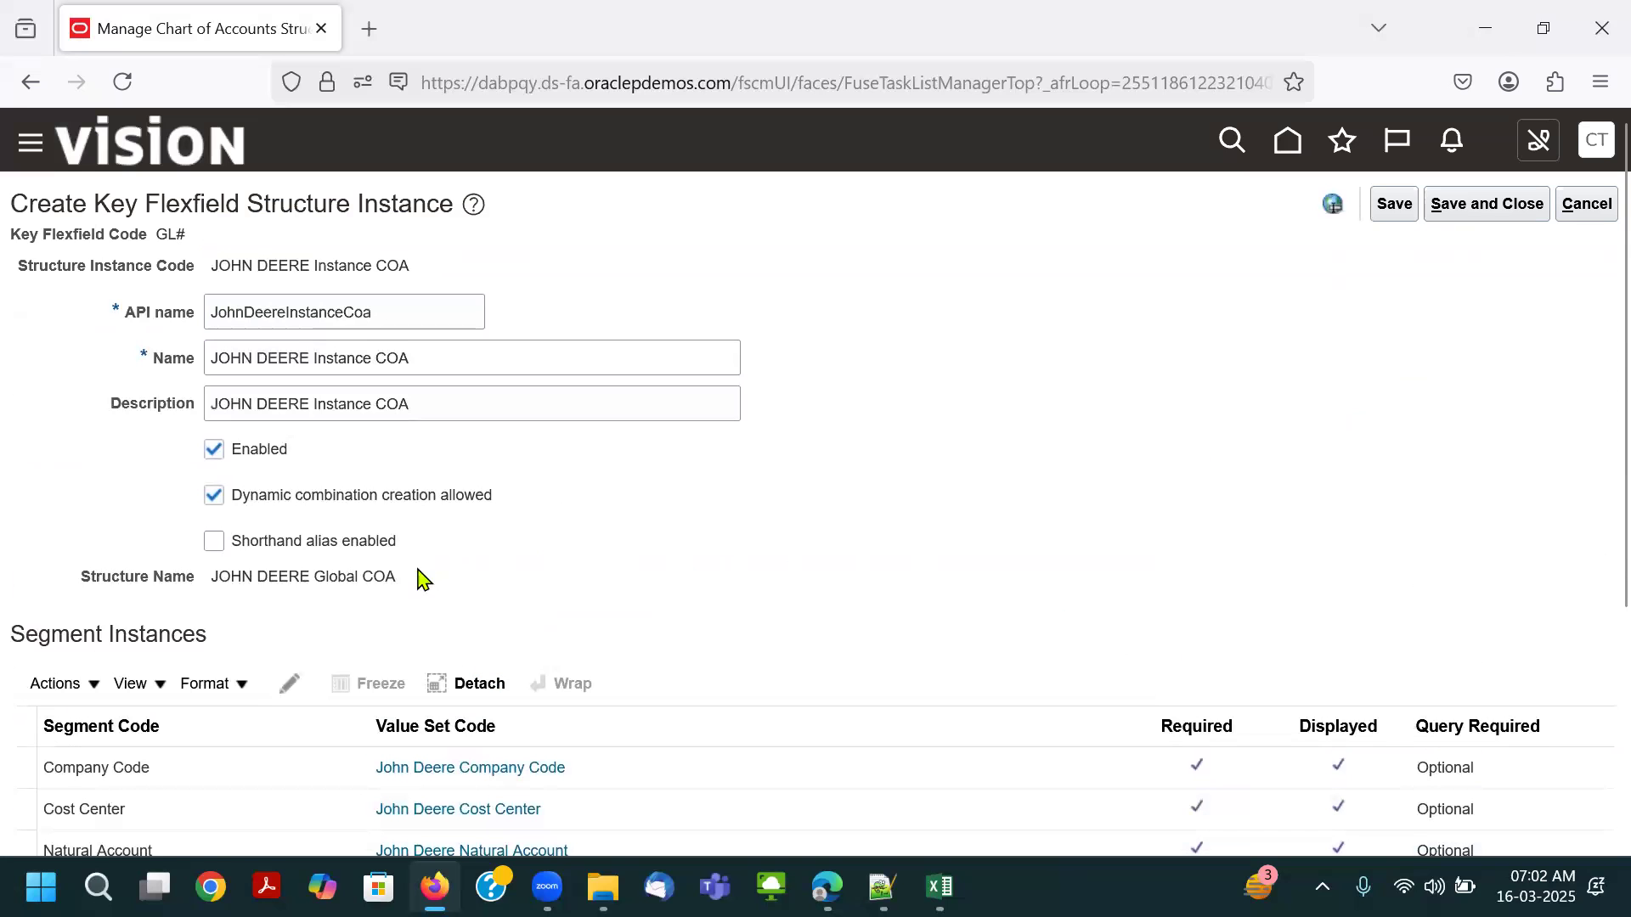
Compare the assigned structure name with the structure instance code and save the structure instance again.
triple_click(336, 571)
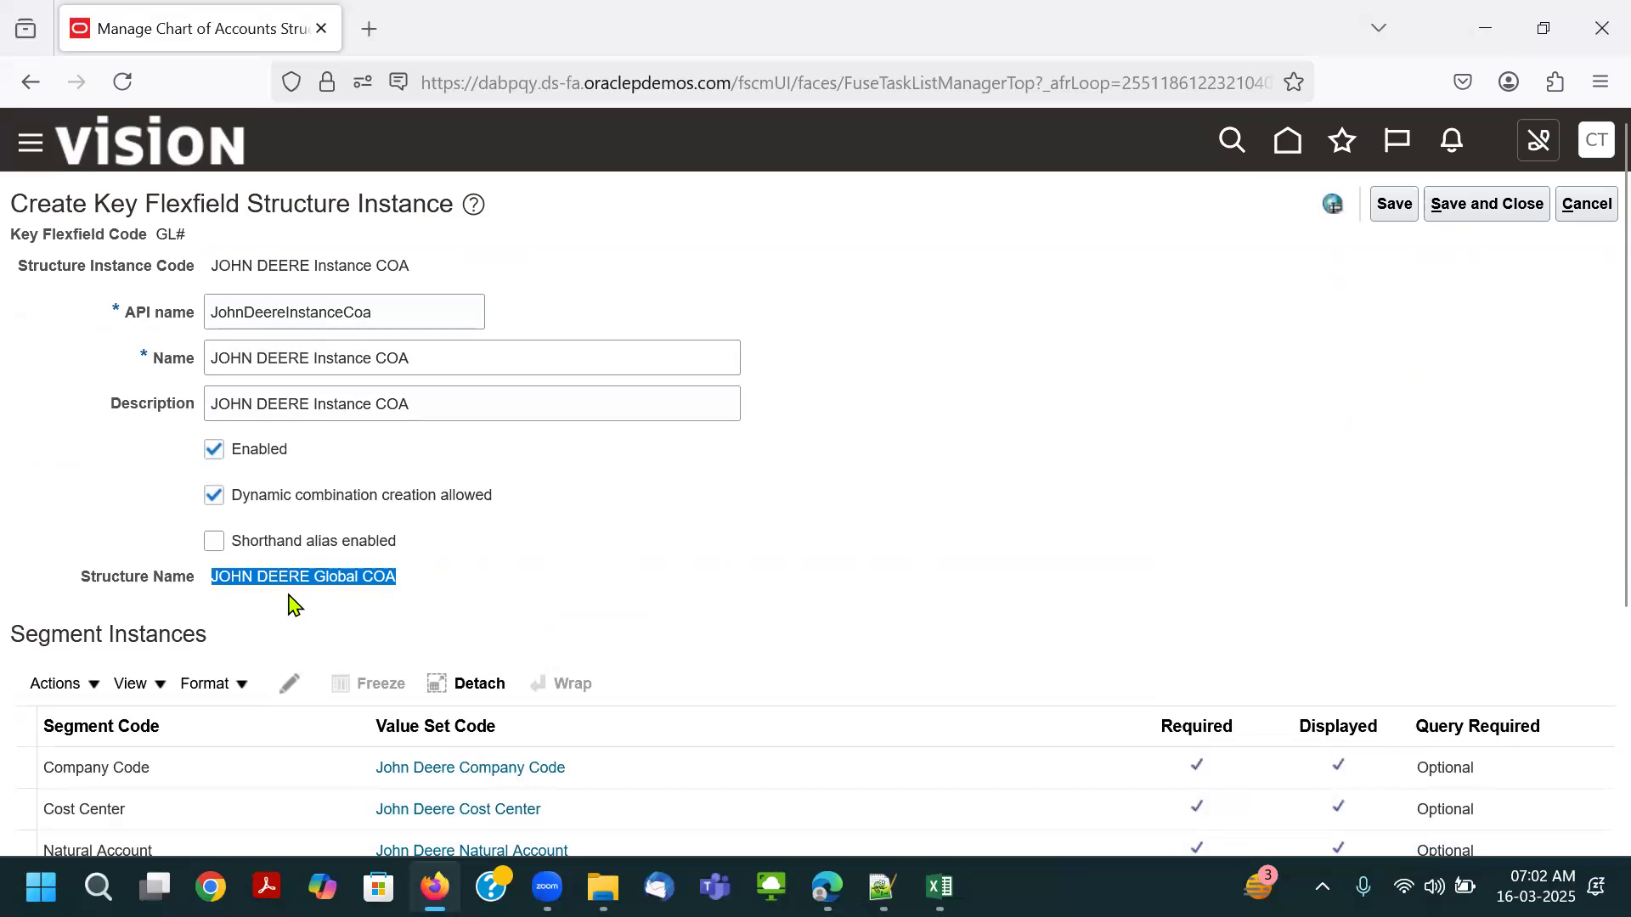
click(373, 601)
double_click(283, 579)
click(282, 583)
double_click(282, 267)
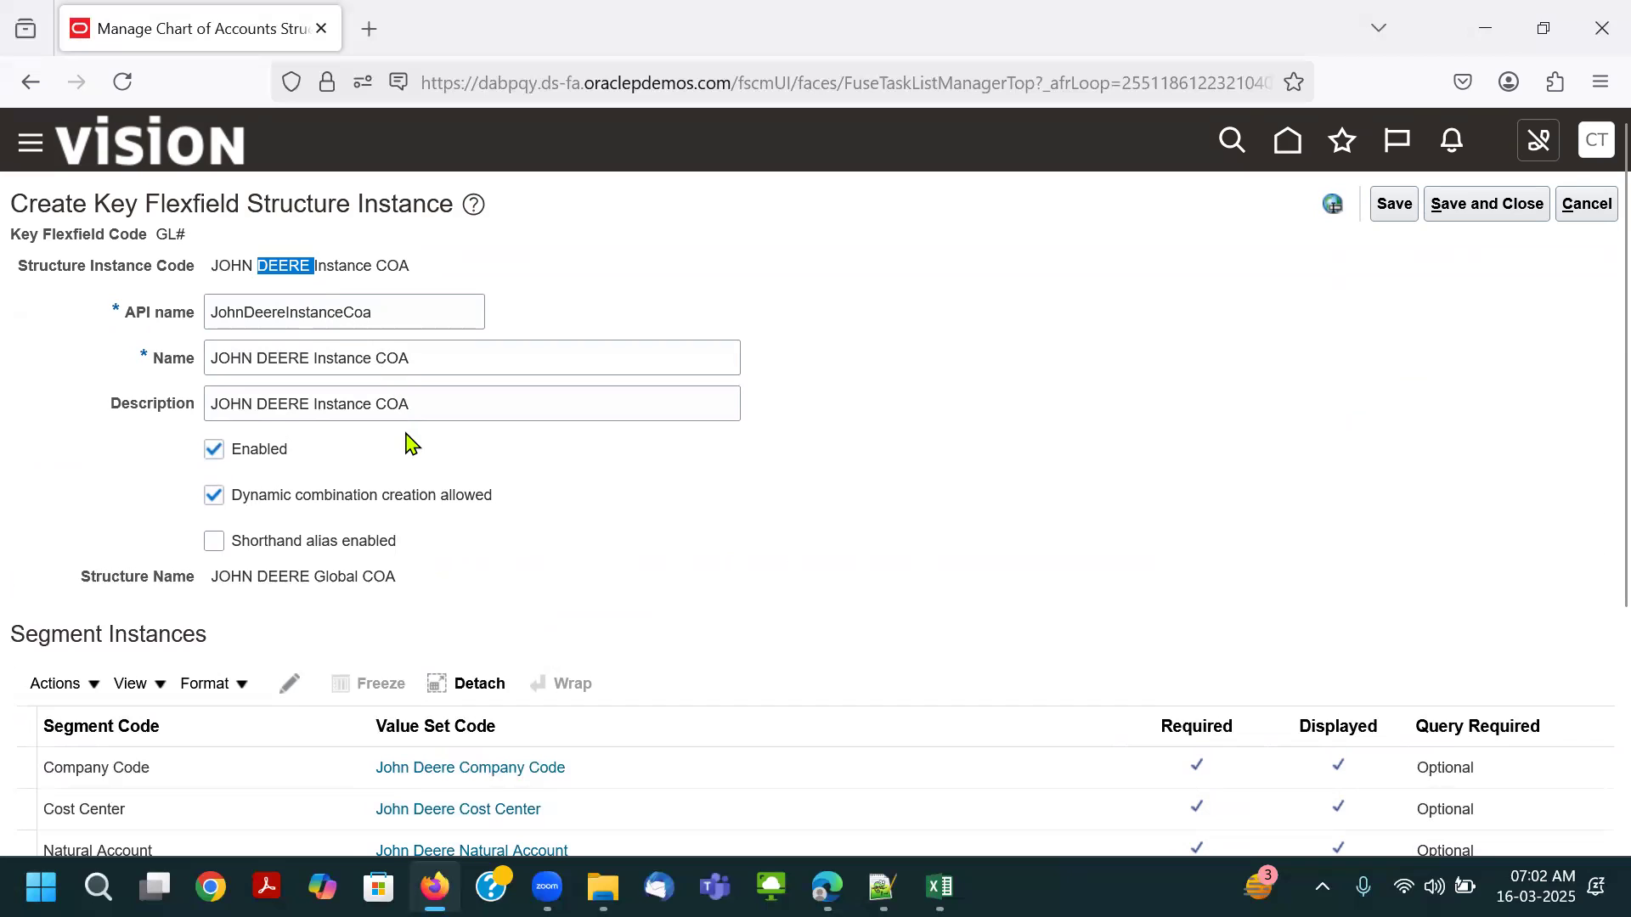
click(1398, 206)
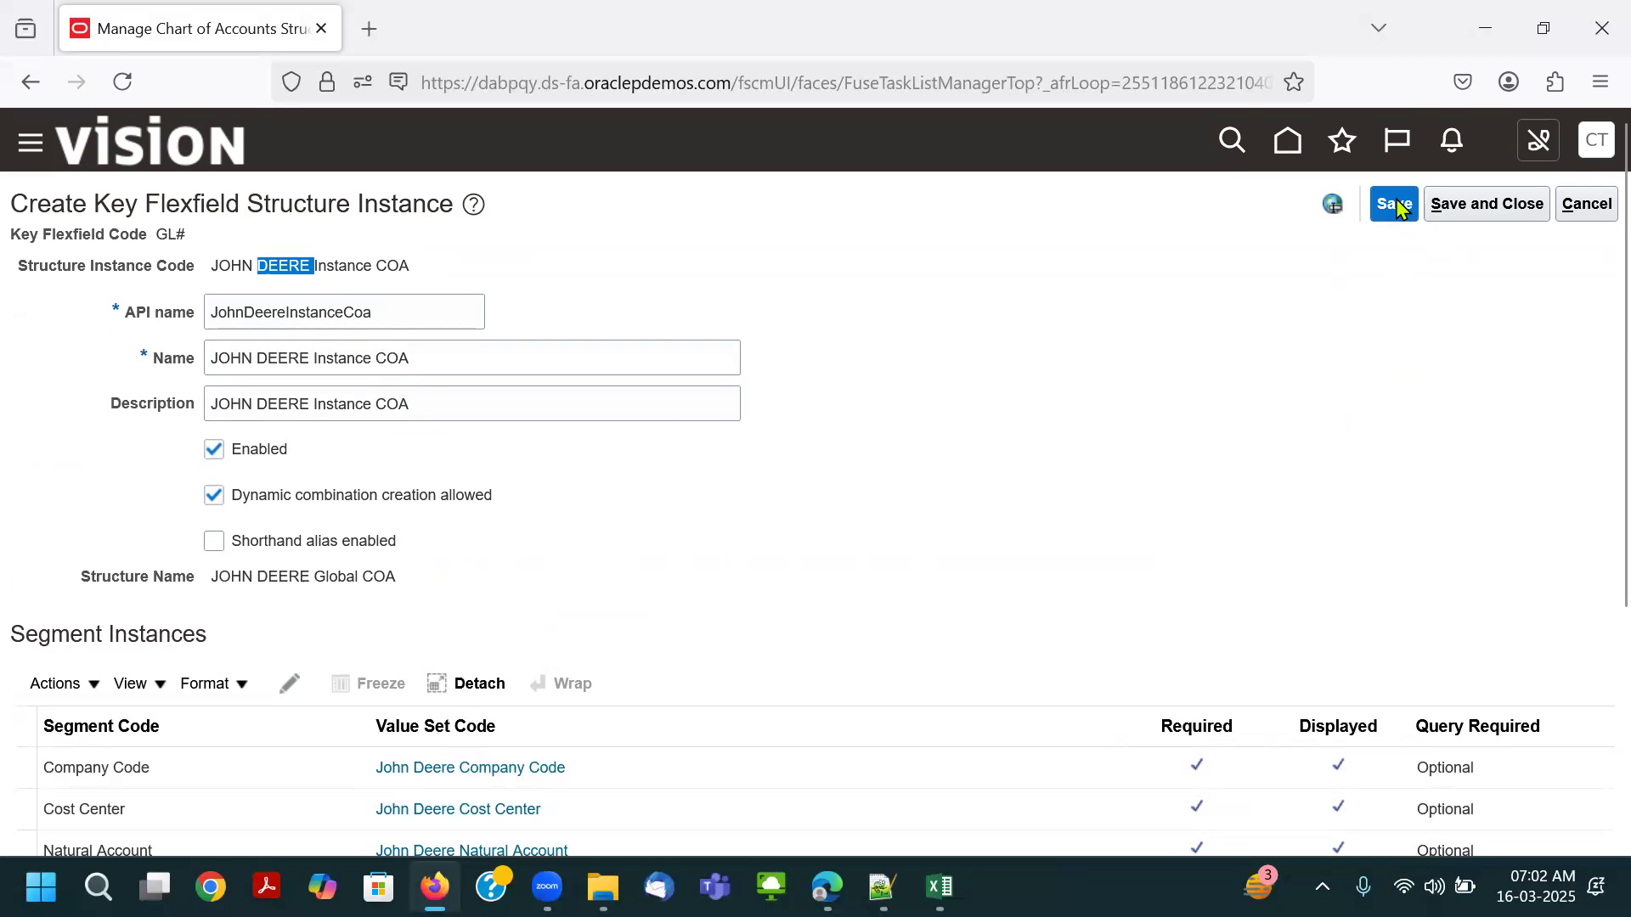
Review the complete list of segment instances along with the saved instance's name and structure name.
scroll(923, 386, down, 4)
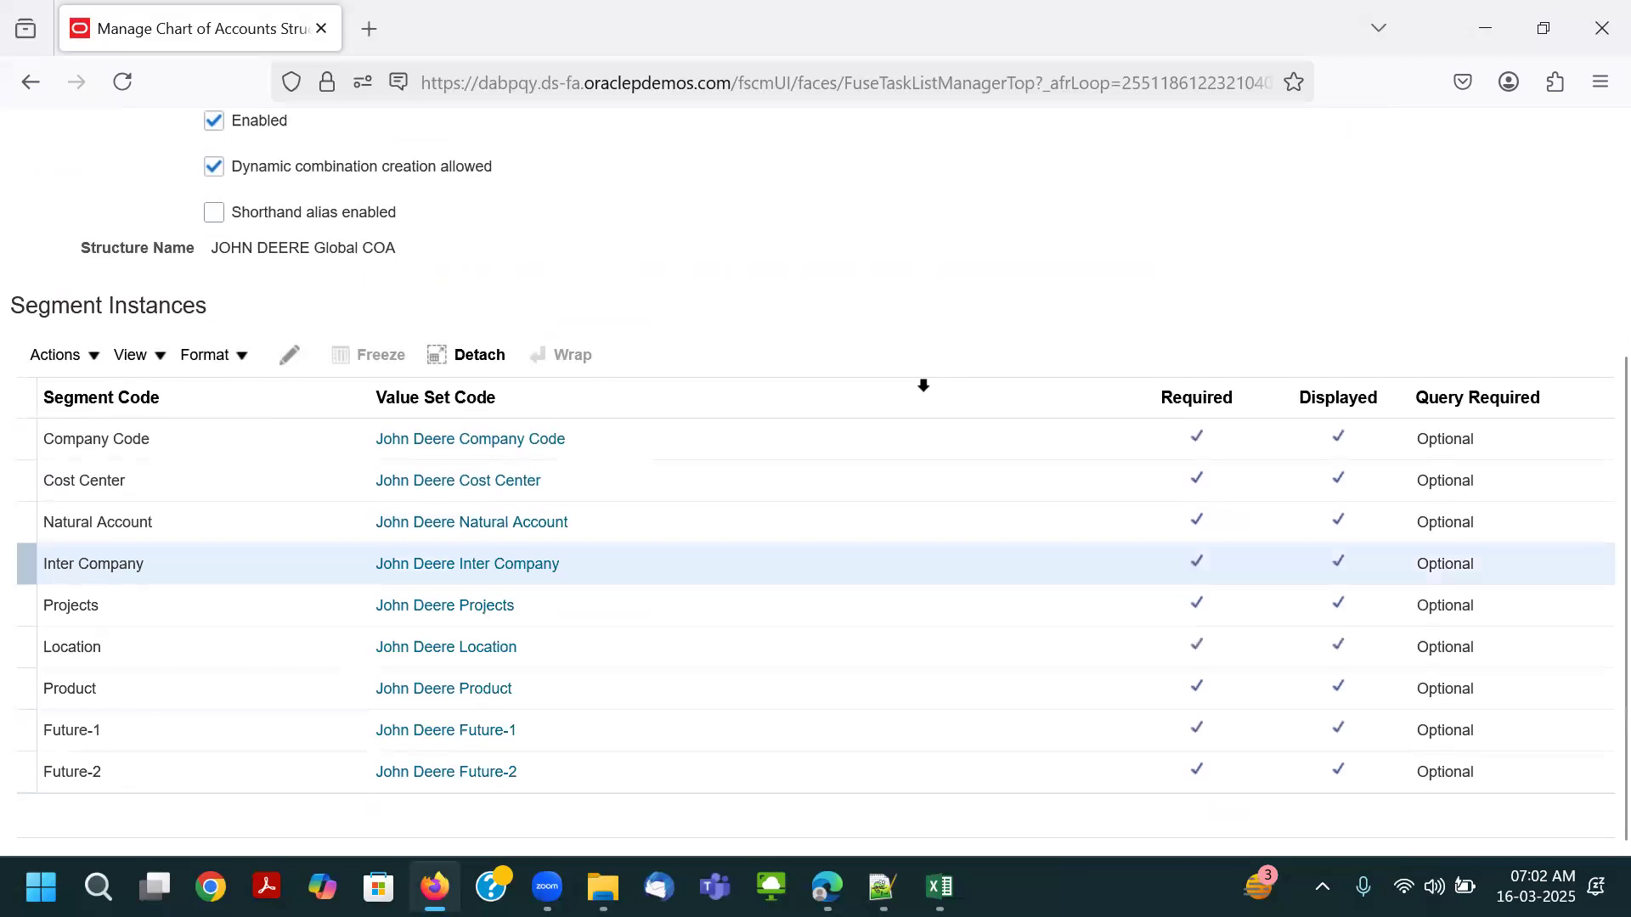
scroll(923, 386, up, 5)
key(ctrl+minus)
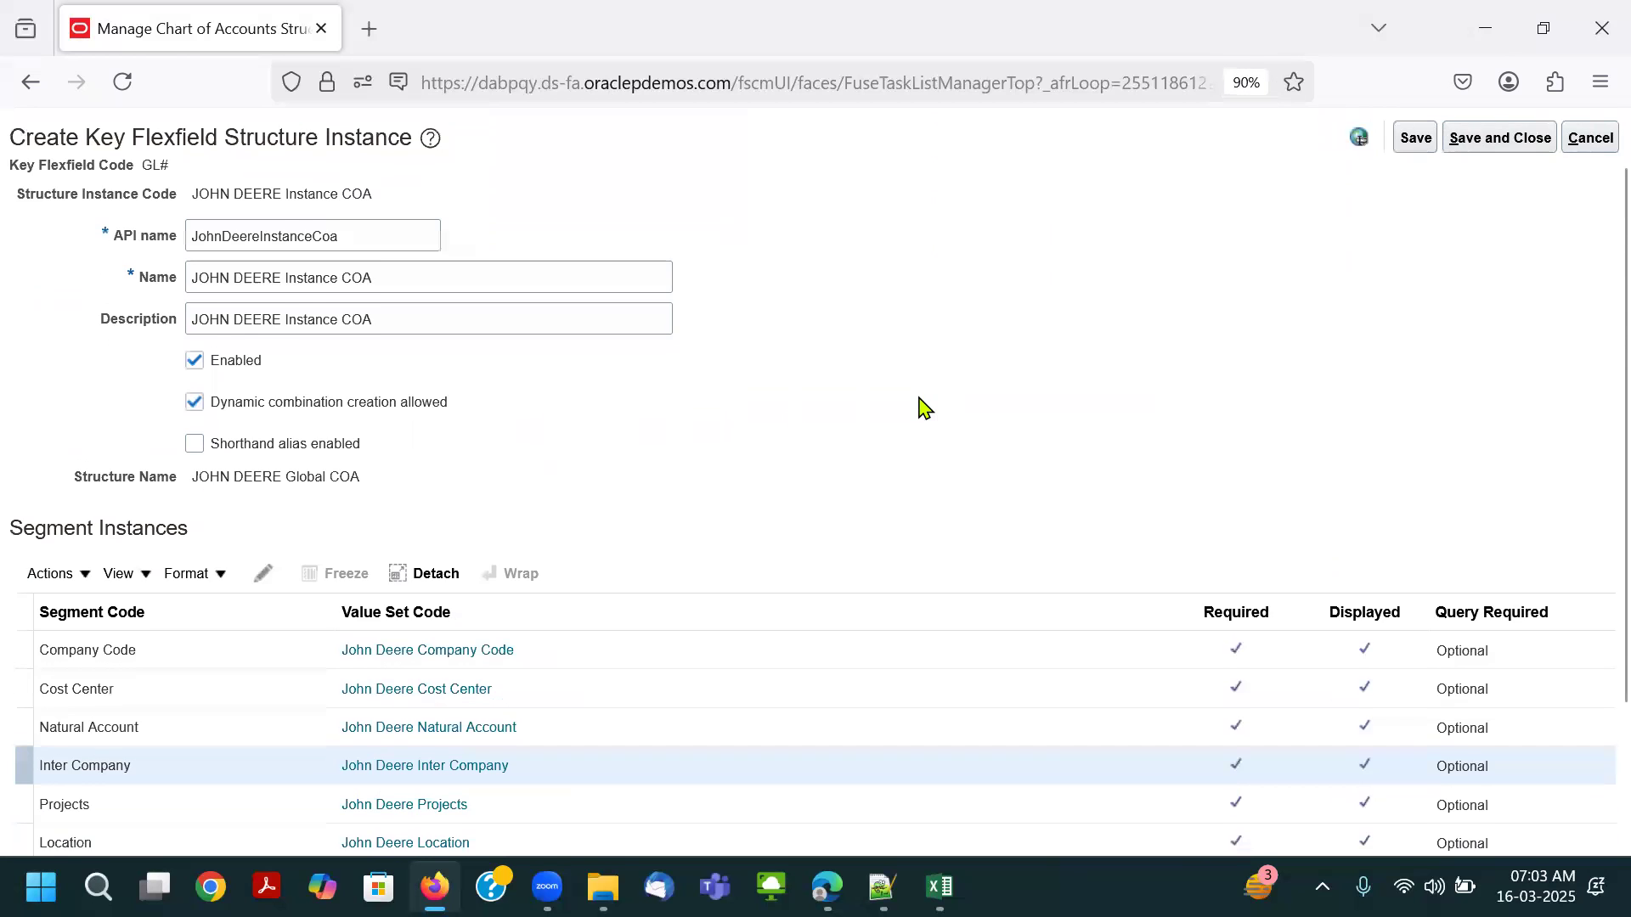
scroll(924, 406, down, 2)
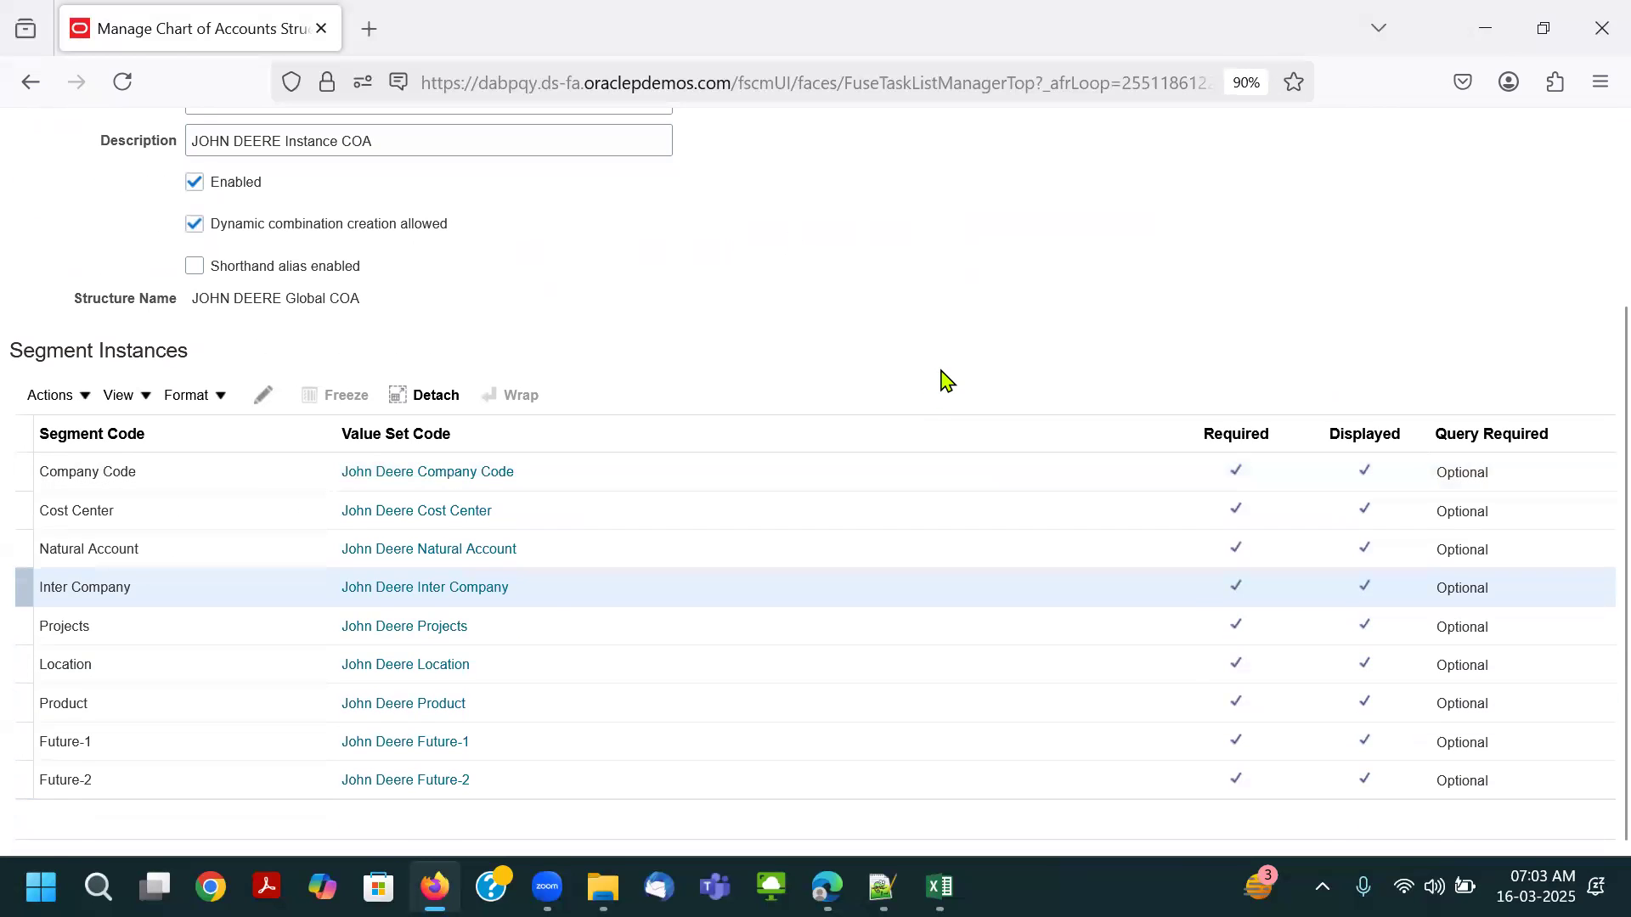
key(ctrl+plus)
scroll(937, 398, up, 4)
triple_click(510, 401)
click(1115, 469)
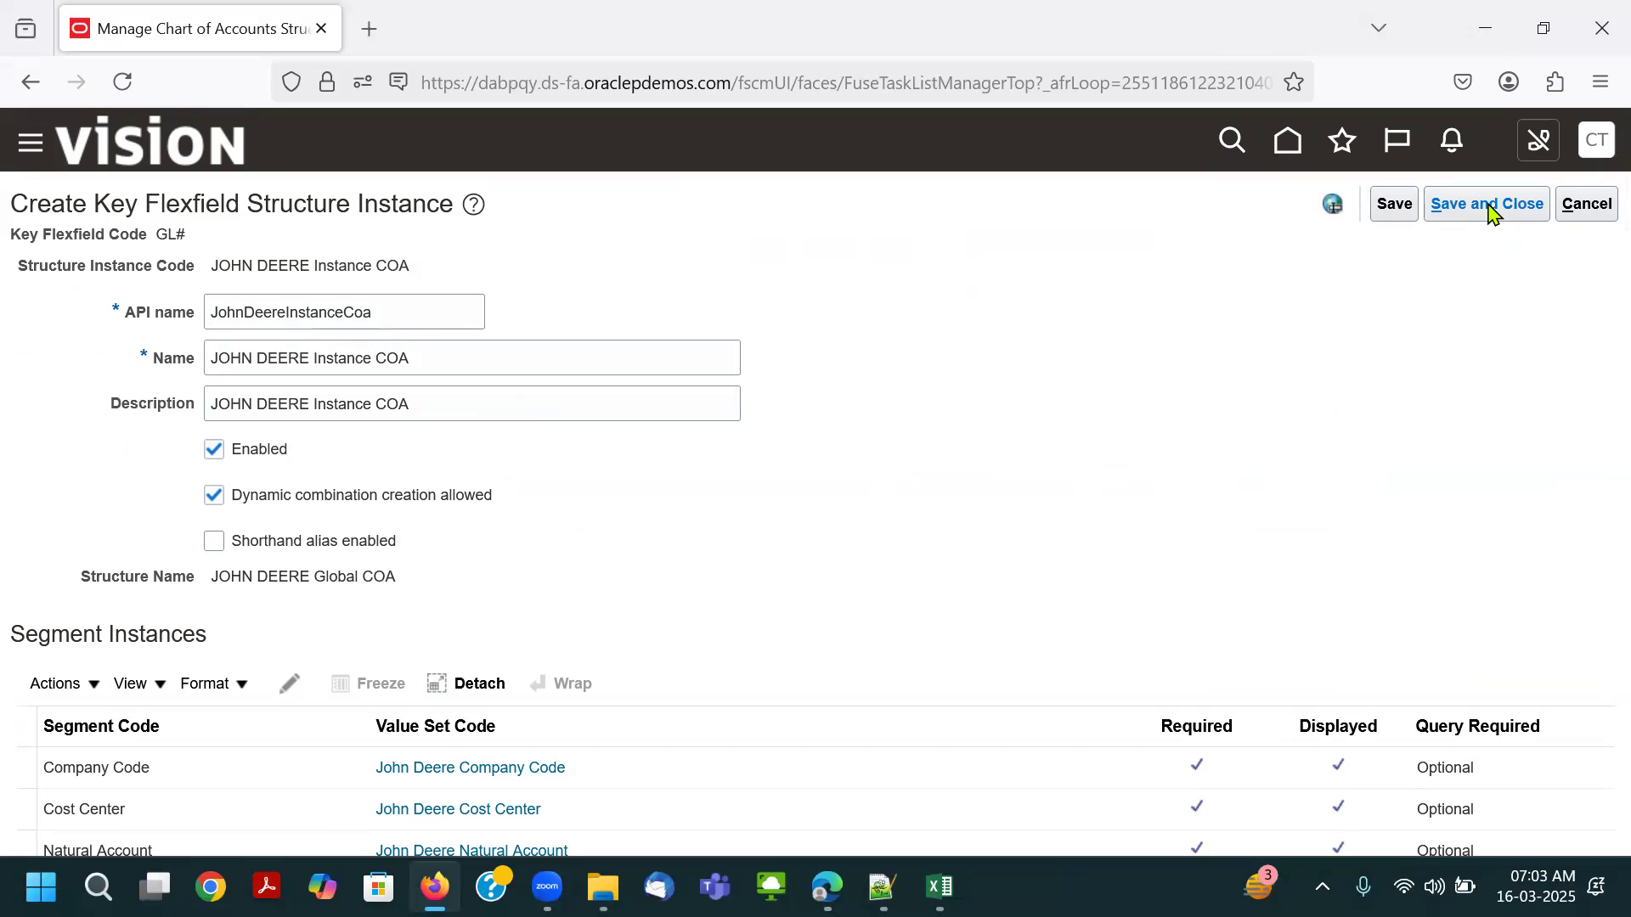
drag(518, 363, 129, 389)
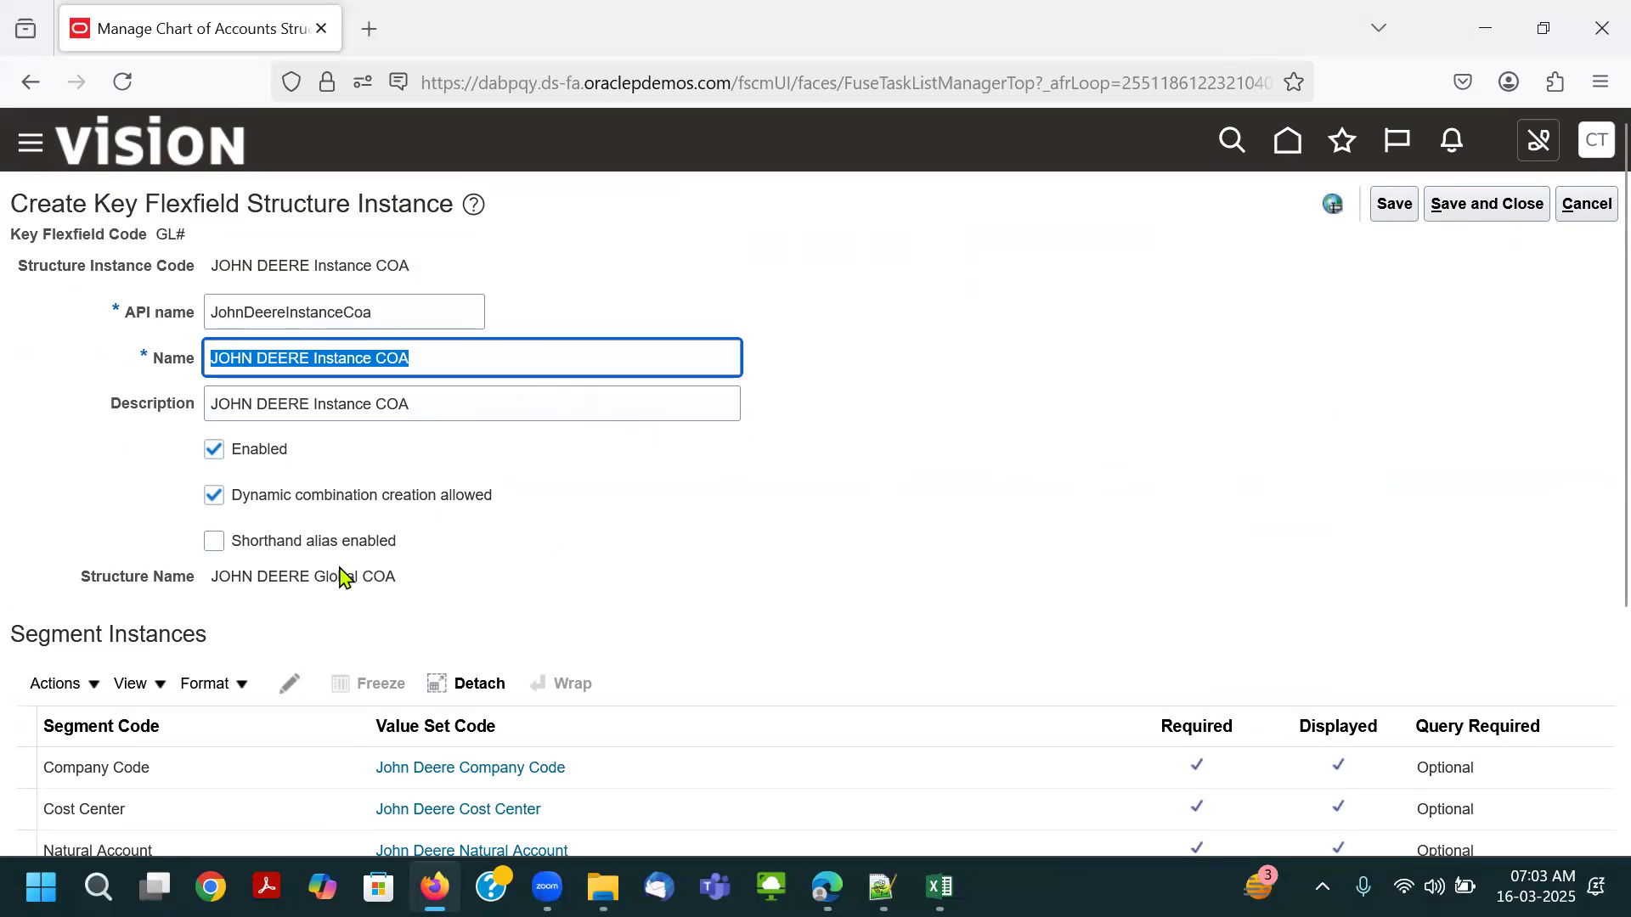
triple_click(338, 575)
Save and close the structure instance, and deploy the General Ledger Accounting Flexfield from the chart of accounts structures page.
click(1494, 206)
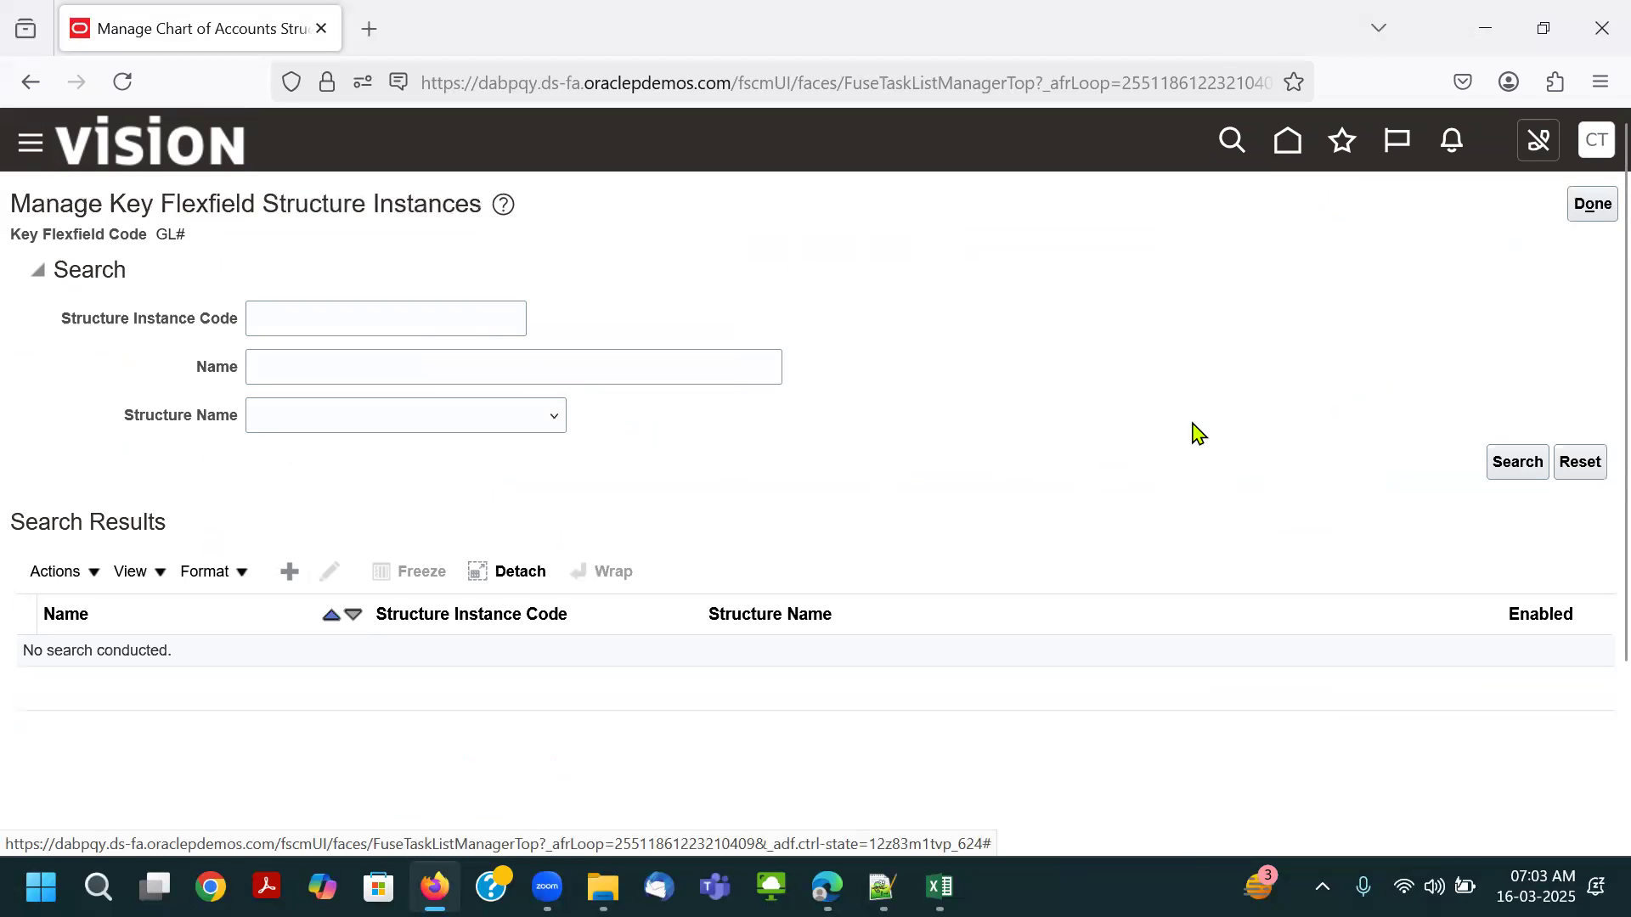
click(1591, 212)
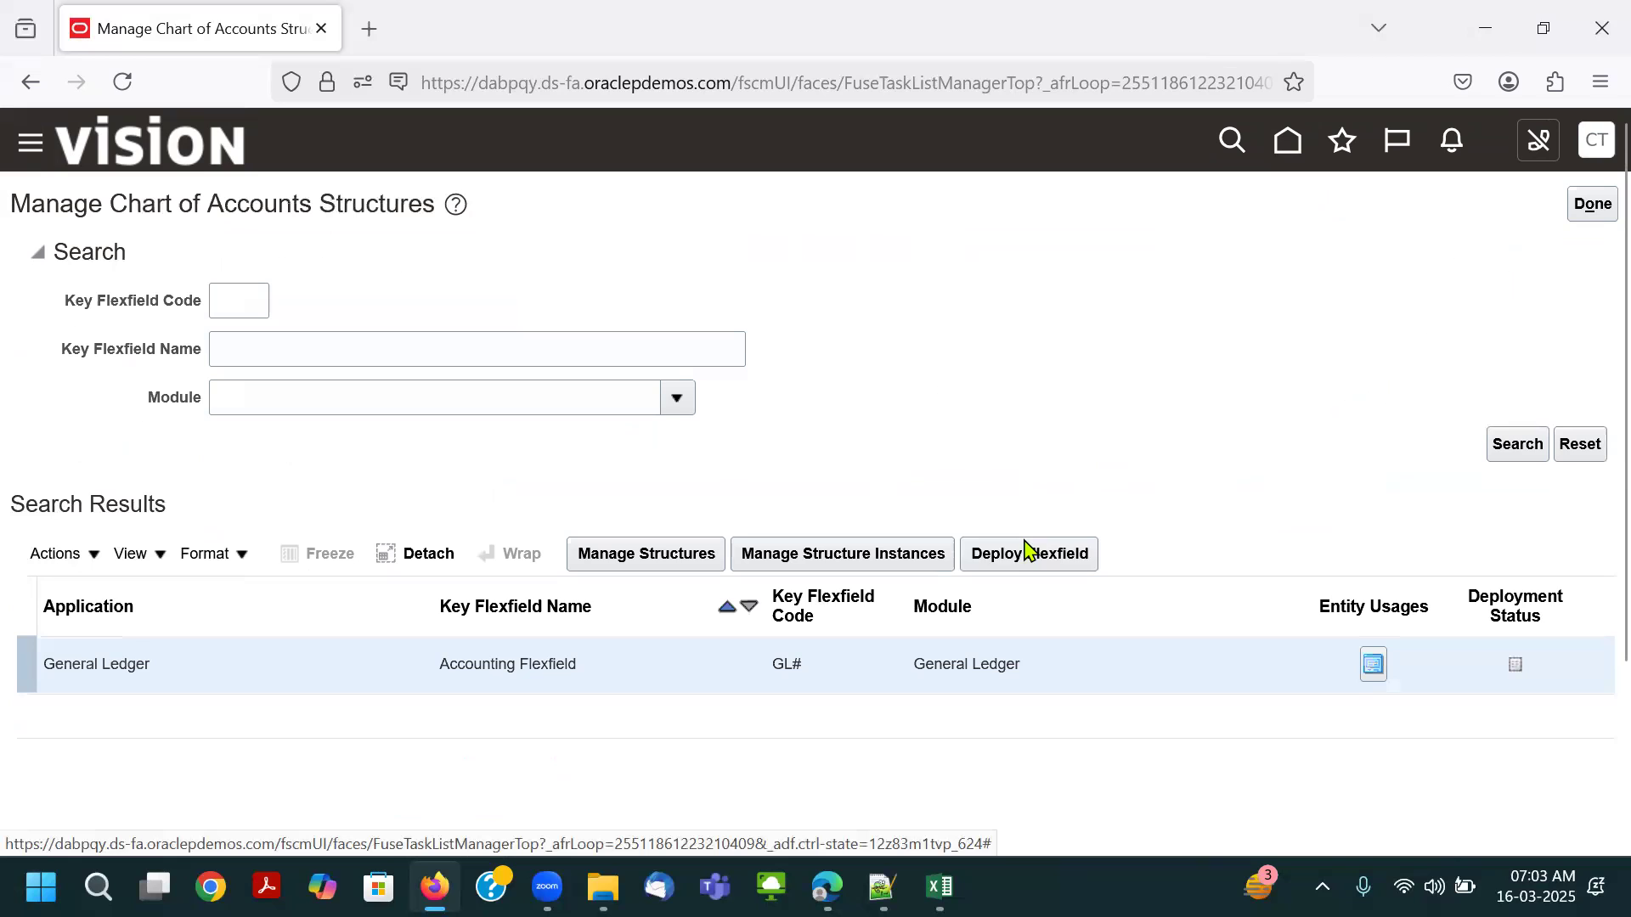
click(1027, 552)
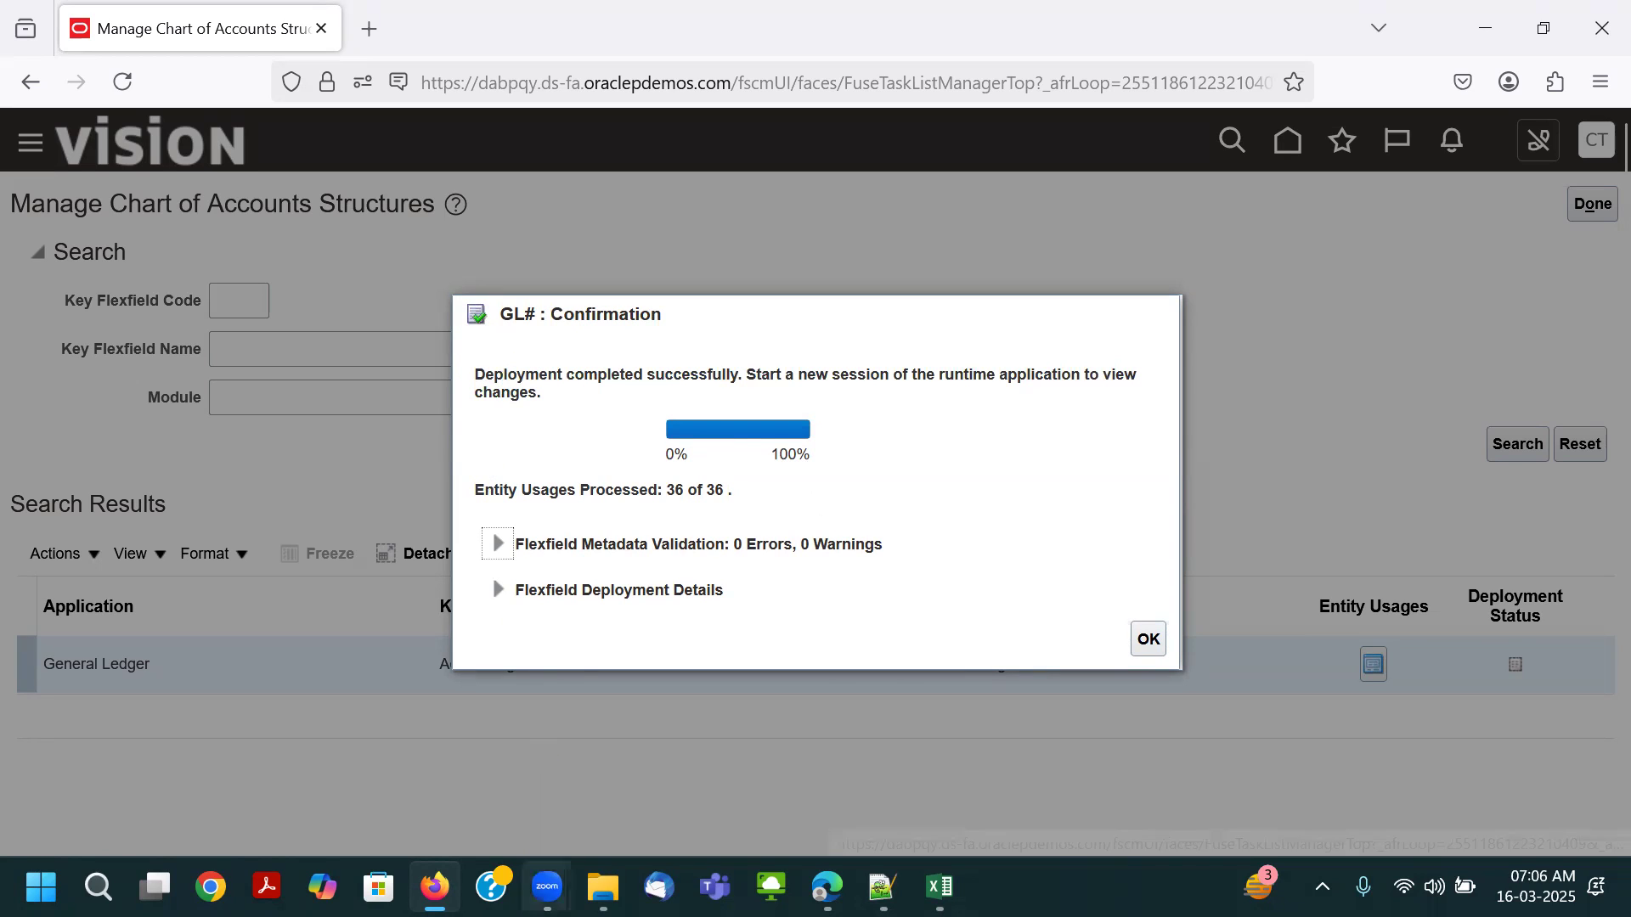
Switch to Zoom's annotation tools, outline the deployment confirmation icon and progress bar with red rectangles, and erase them.
mouse_move(547, 887)
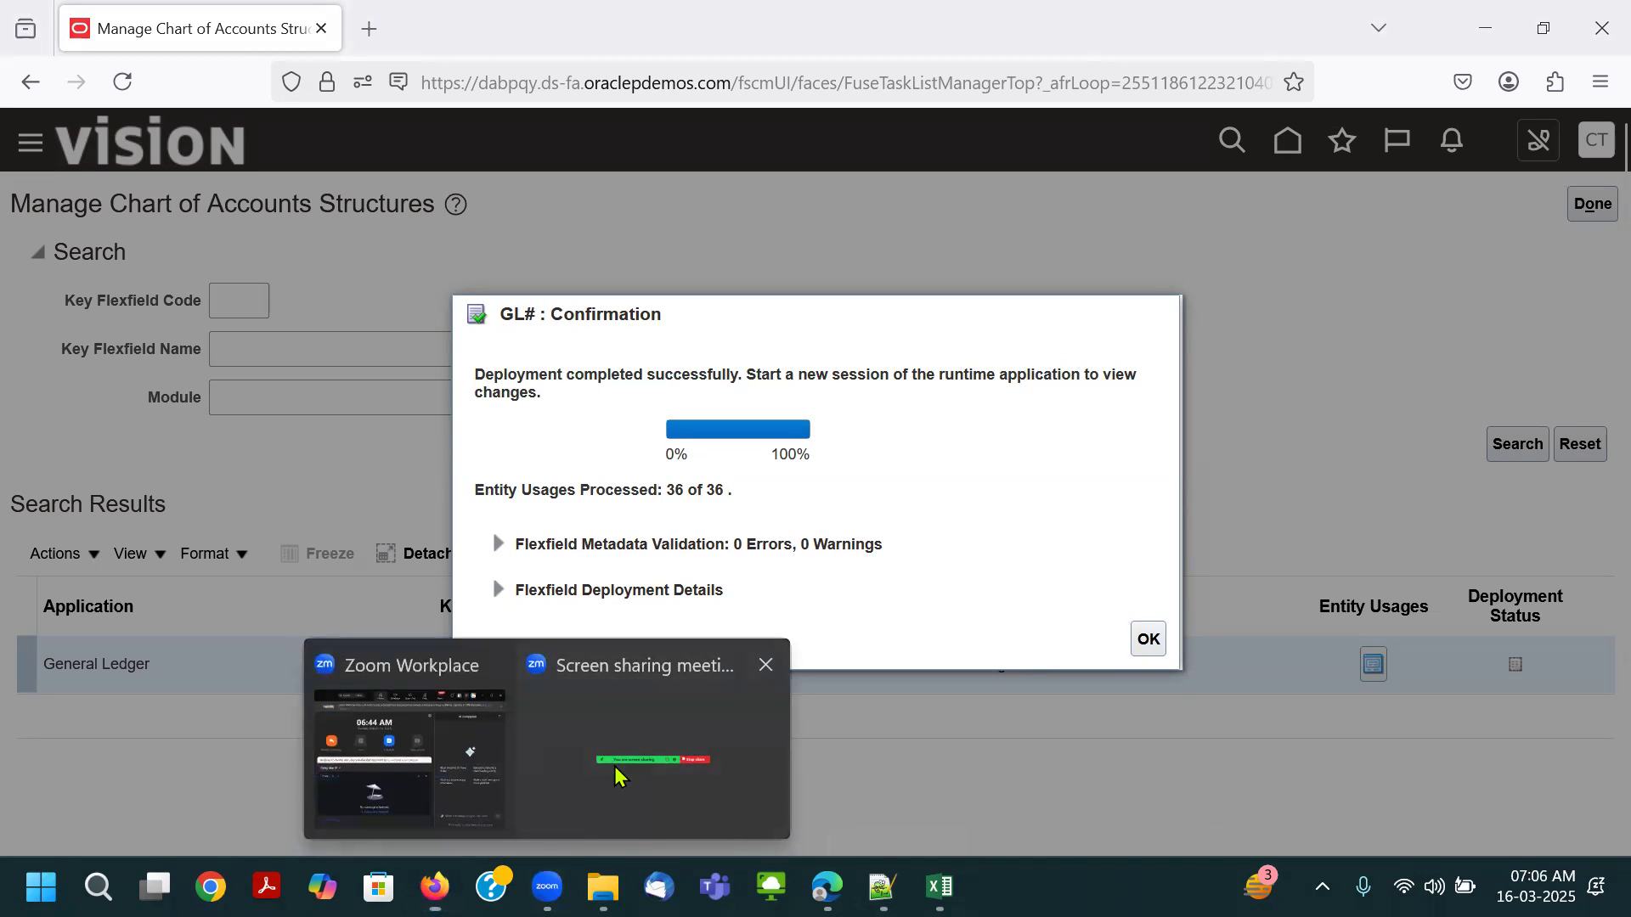
click(620, 777)
drag(460, 300, 490, 327)
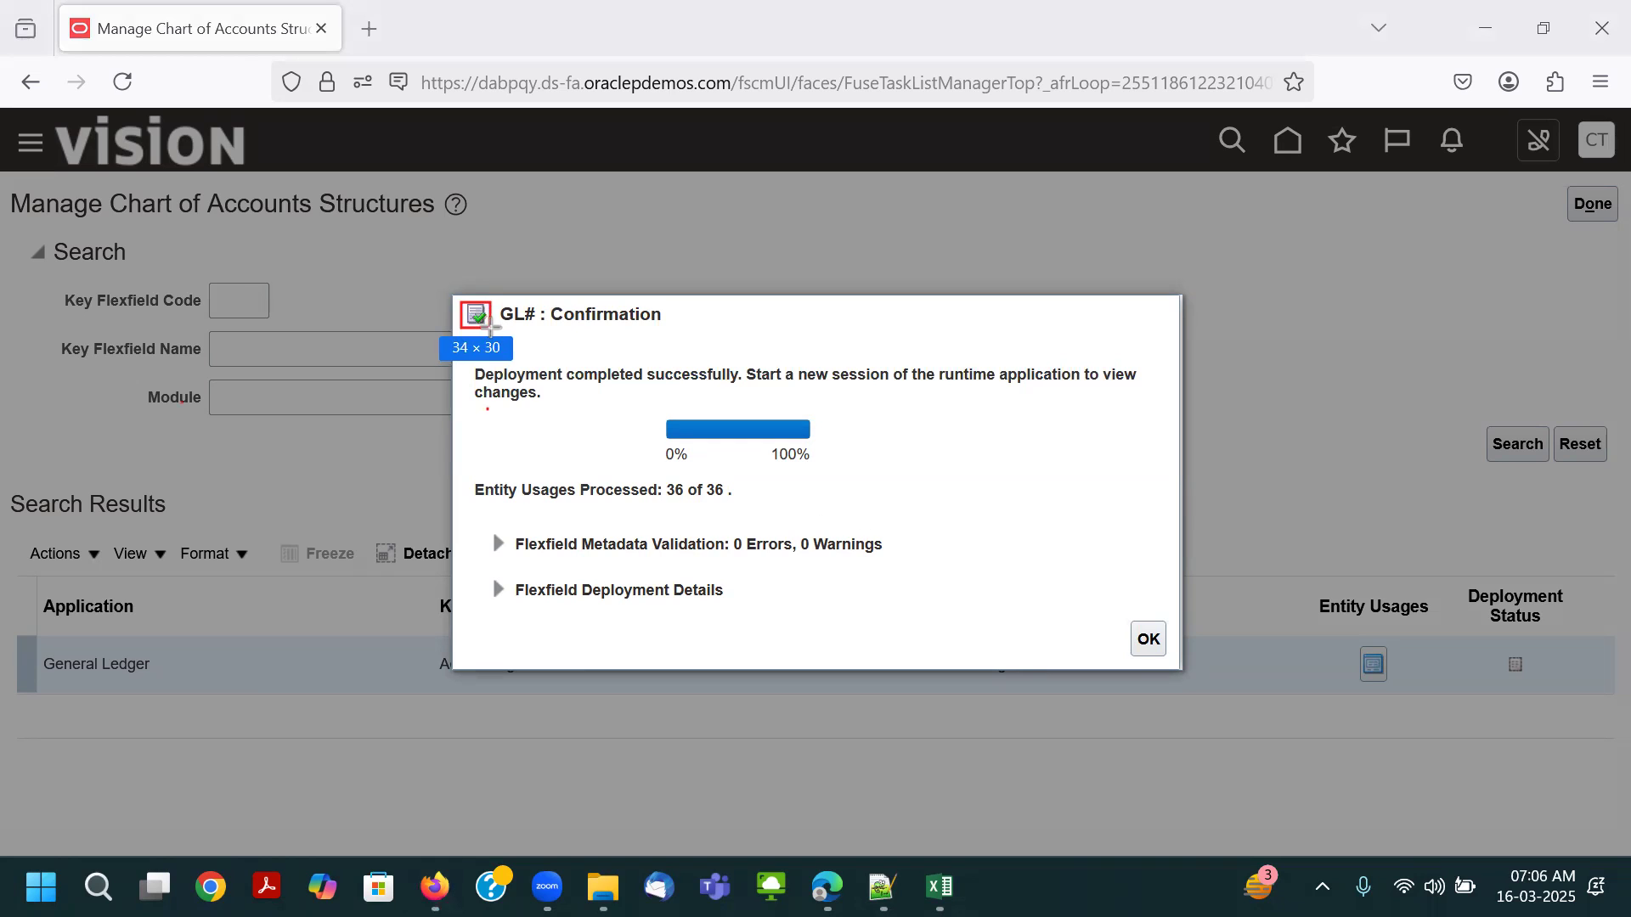
mouse_move(634, 403)
mouse_down()
mouse_move(666, 430)
mouse_move(843, 473)
mouse_up()
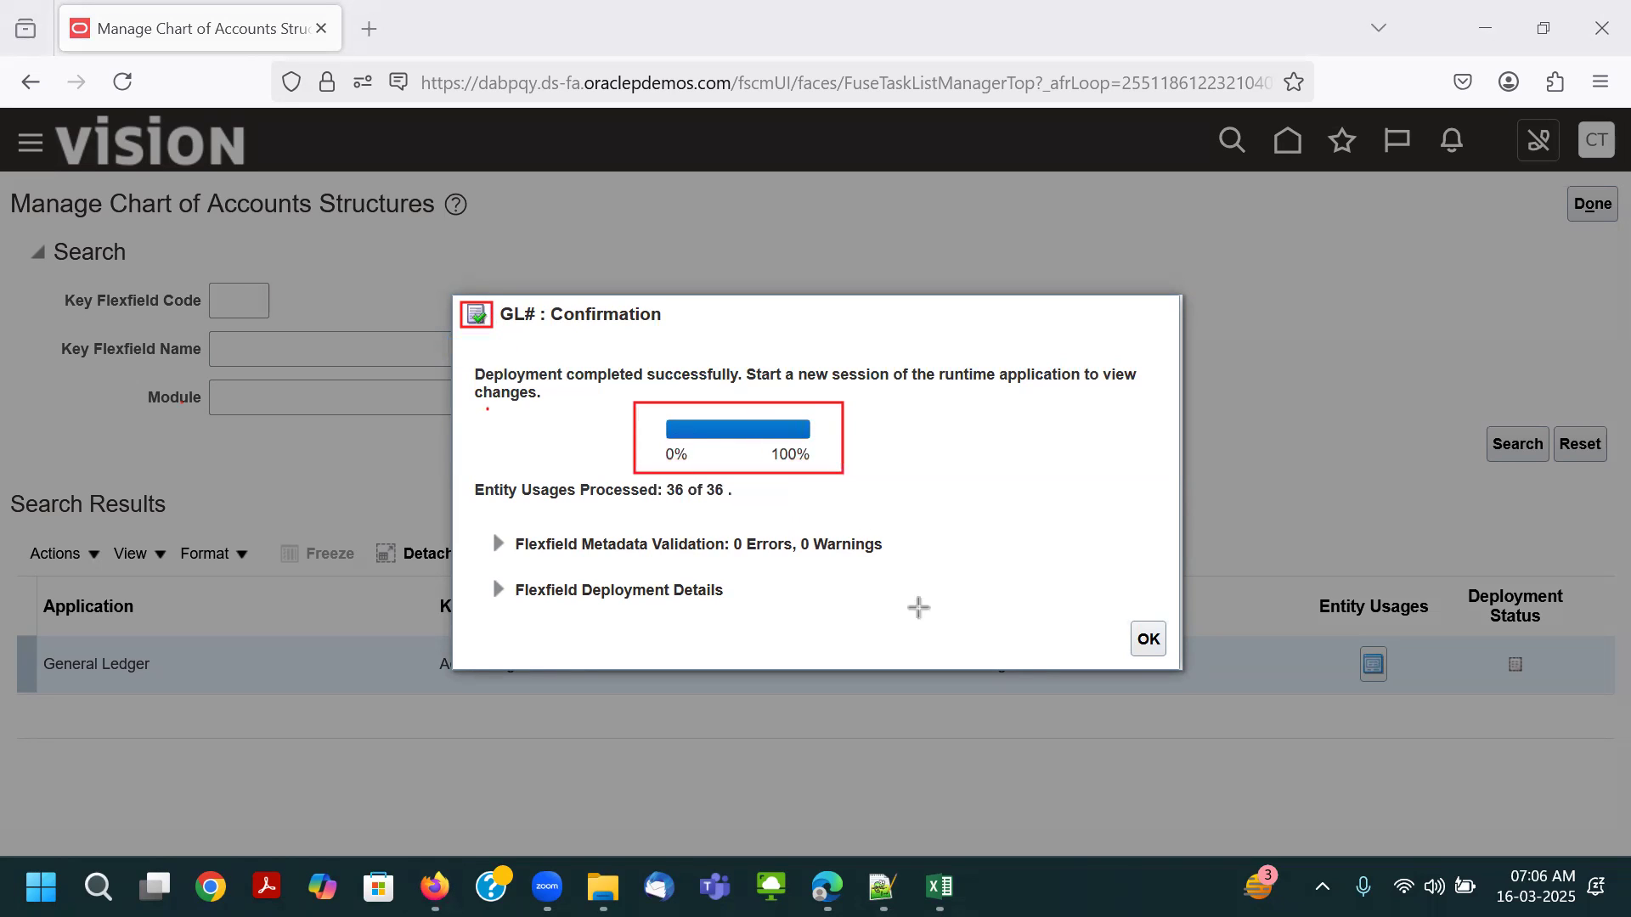
click(439, 182)
mouse_move(476, 304)
mouse_down()
mouse_move(583, 380)
mouse_move(778, 470)
mouse_up()
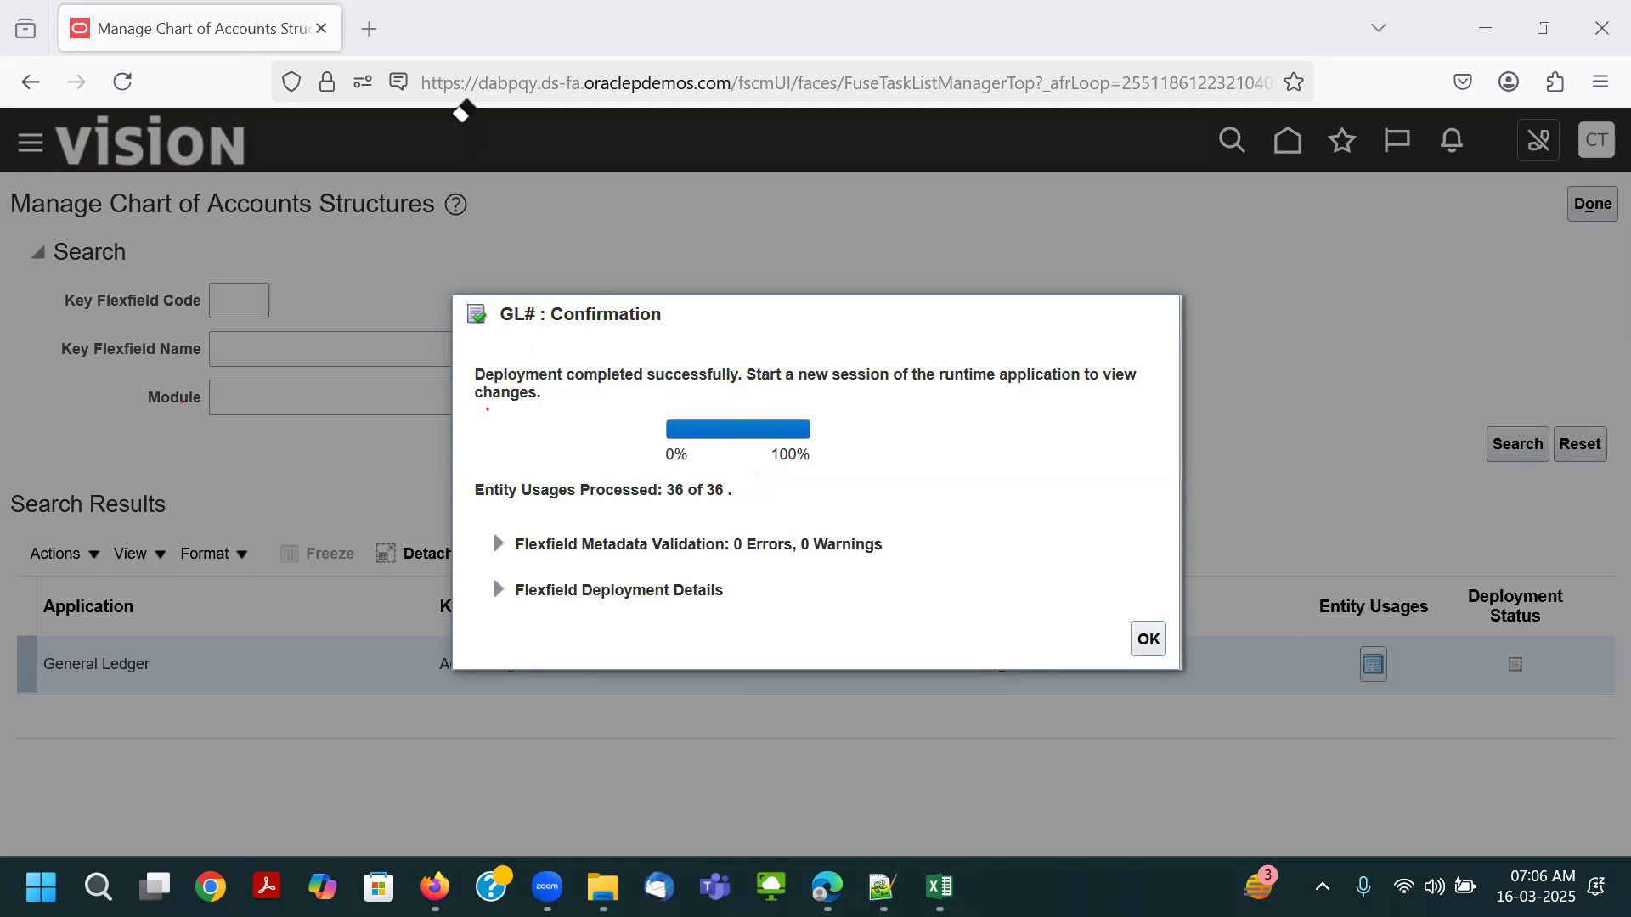
Close the deployment confirmation, outline the accounting flexfield's Deployment Status with a red rectangle, and erase the outline.
click(1148, 639)
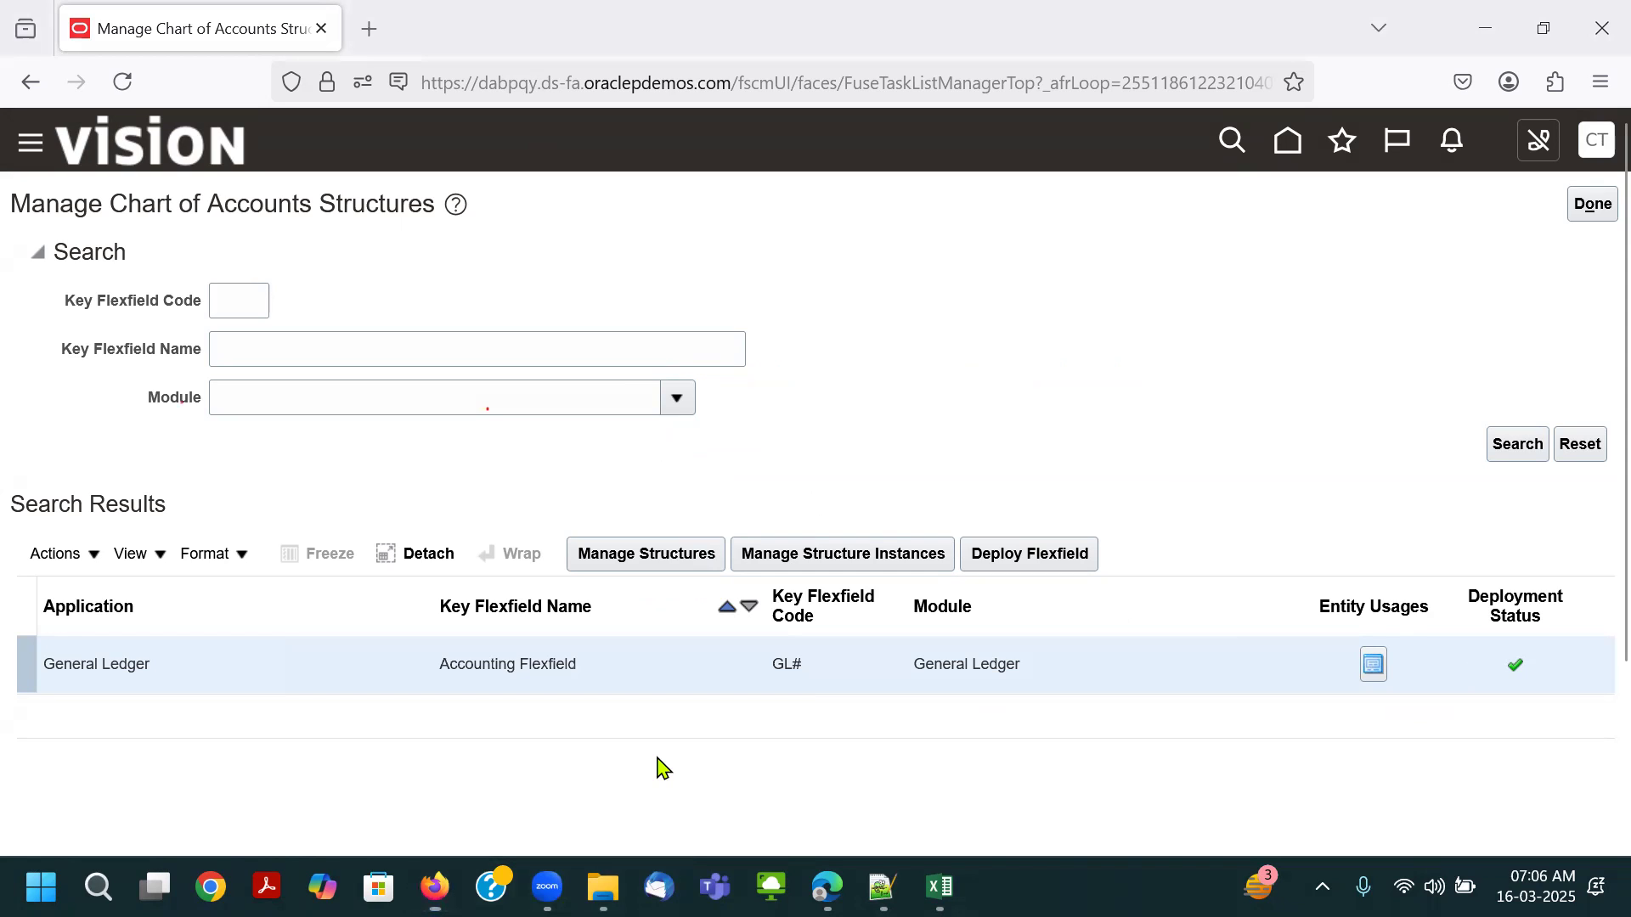
mouse_move(1446, 529)
mouse_down()
mouse_move(1474, 619)
mouse_move(1589, 705)
mouse_up()
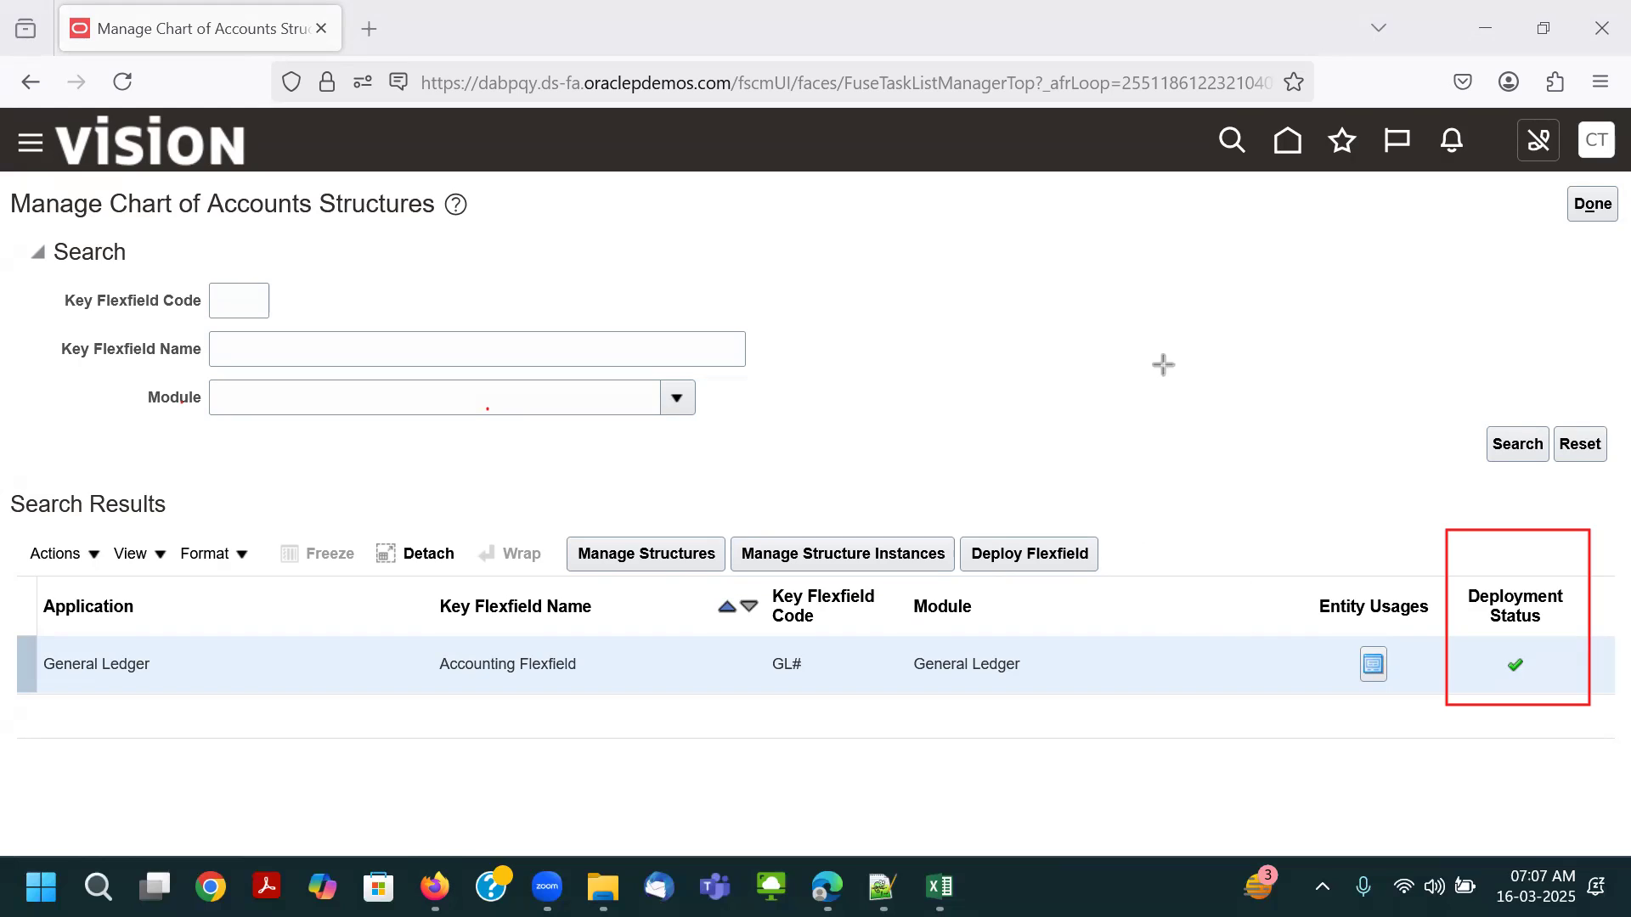
click(732, 211)
drag(1497, 509, 1503, 647)
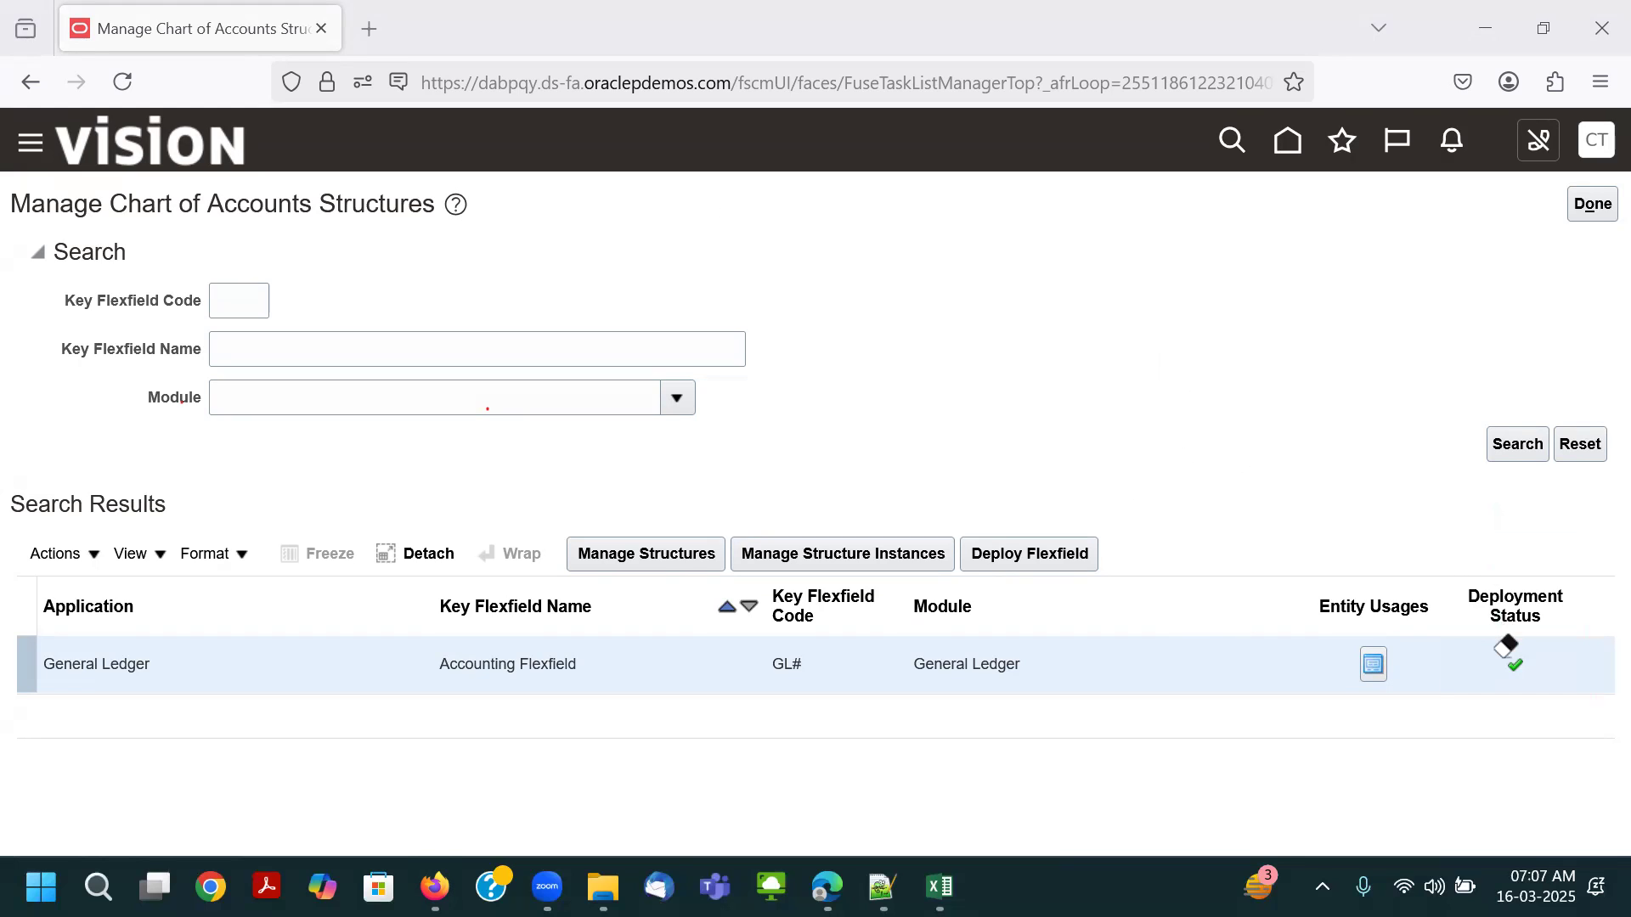
Finish managing the chart of accounts structures to return to the Financials setup tasks, and switch to Zoom's screen sharing meeting controls.
click(1591, 204)
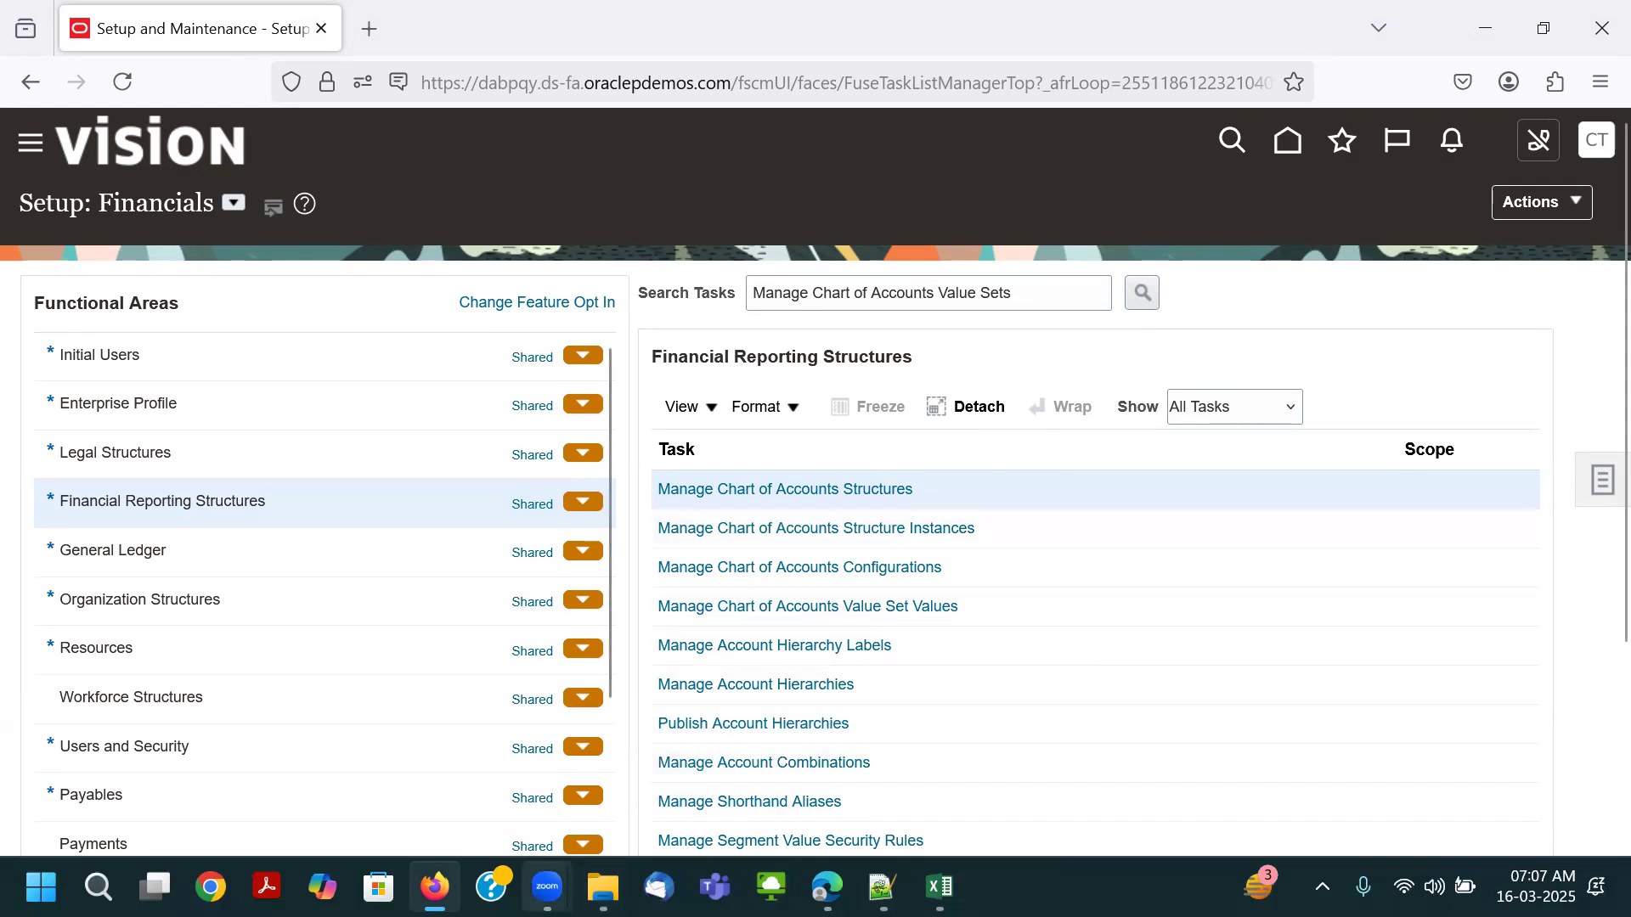
mouse_move(547, 887)
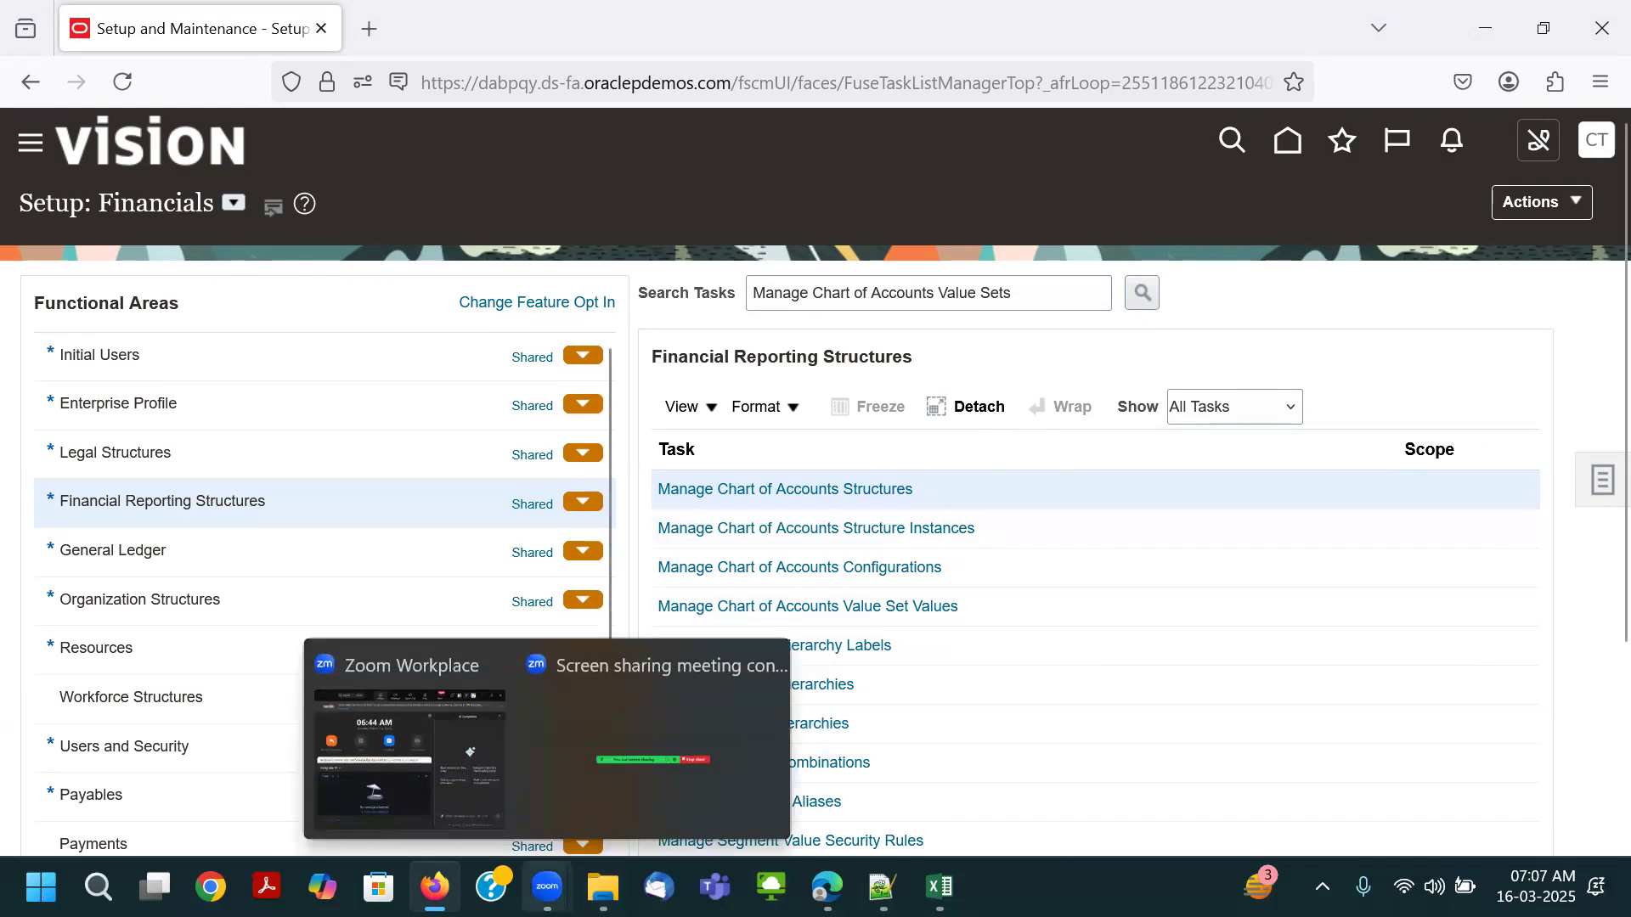
click(549, 744)
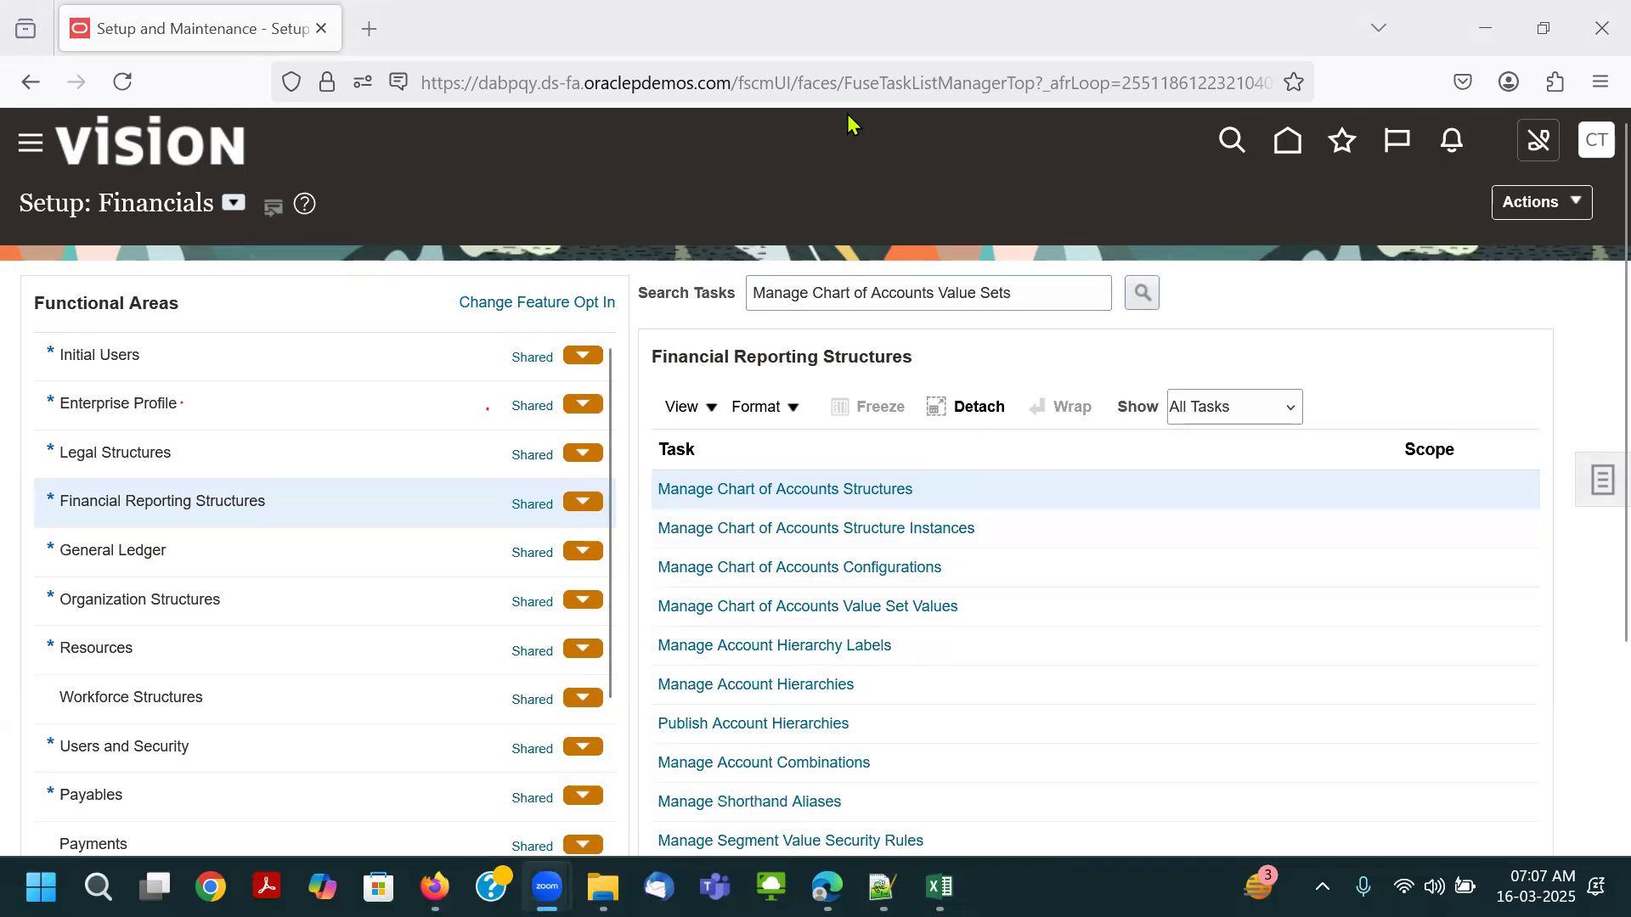